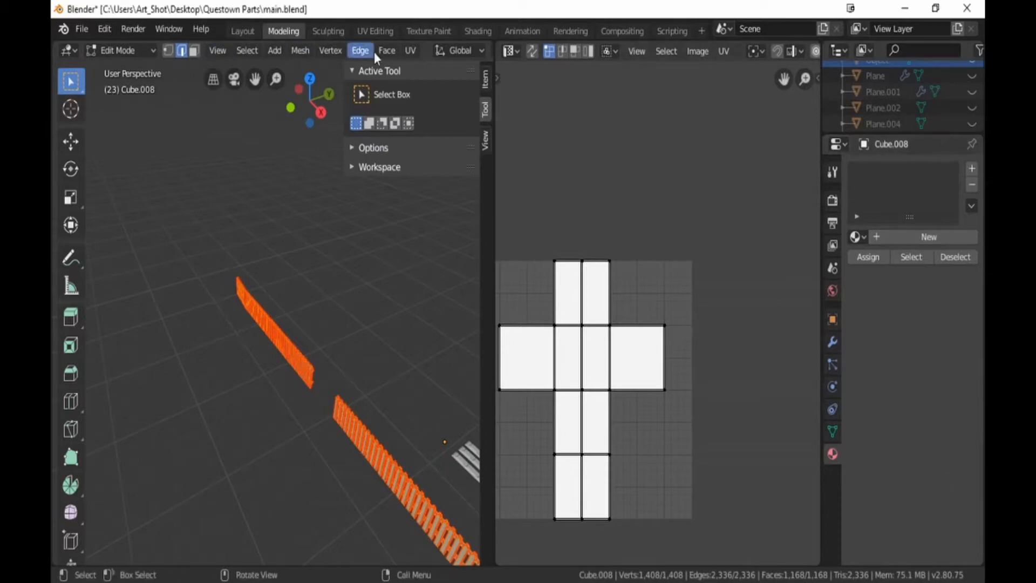
Step: Unwrap the fully selected fence mesh and set UV selection to face mode for the horizontal picket islands
click(408, 50)
click(411, 65)
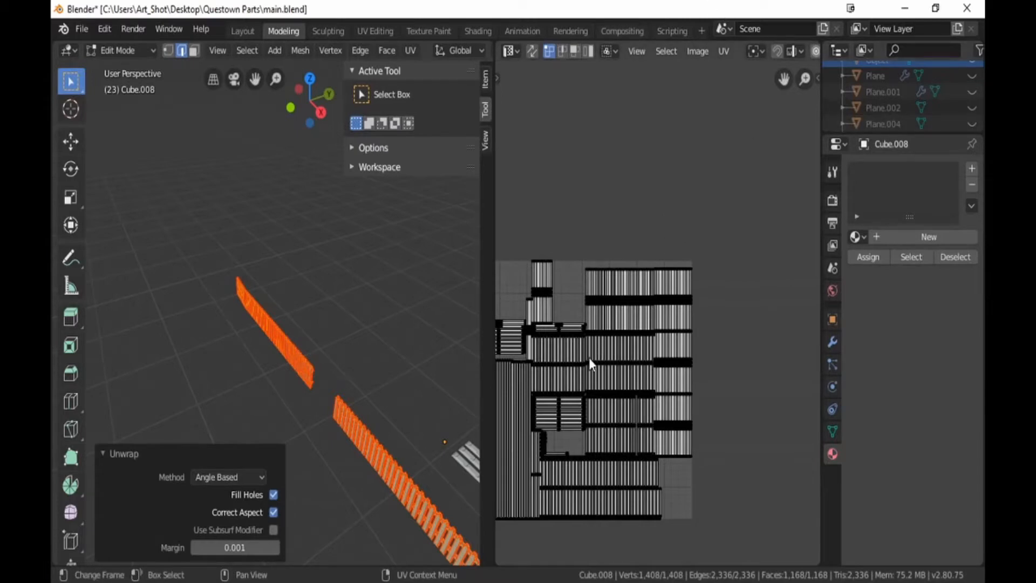
scroll(666, 266, up, 8)
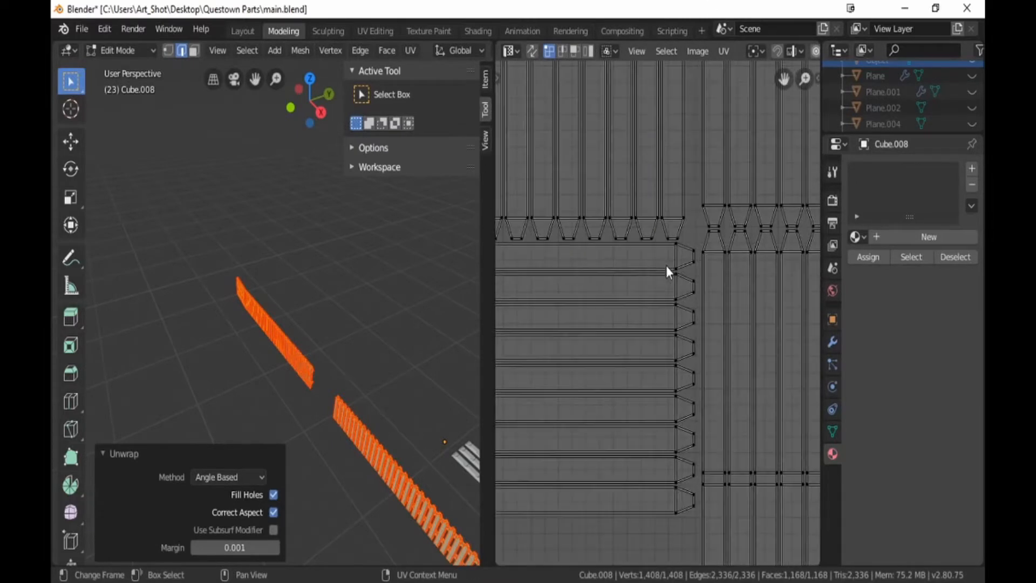
middle_drag(533, 237, 683, 228)
scroll(685, 216, down, 1)
click(587, 54)
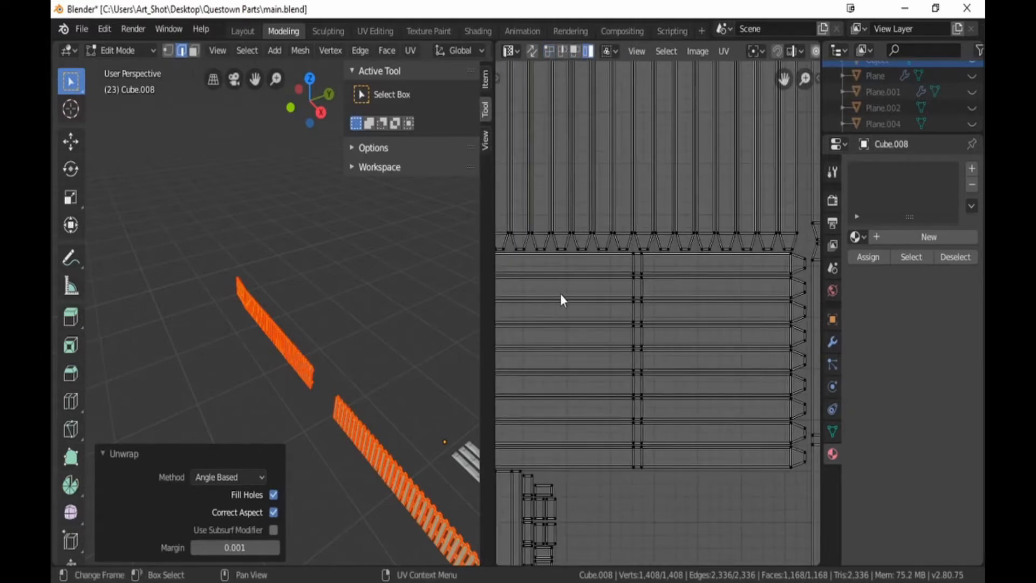
scroll(560, 293, down, 1)
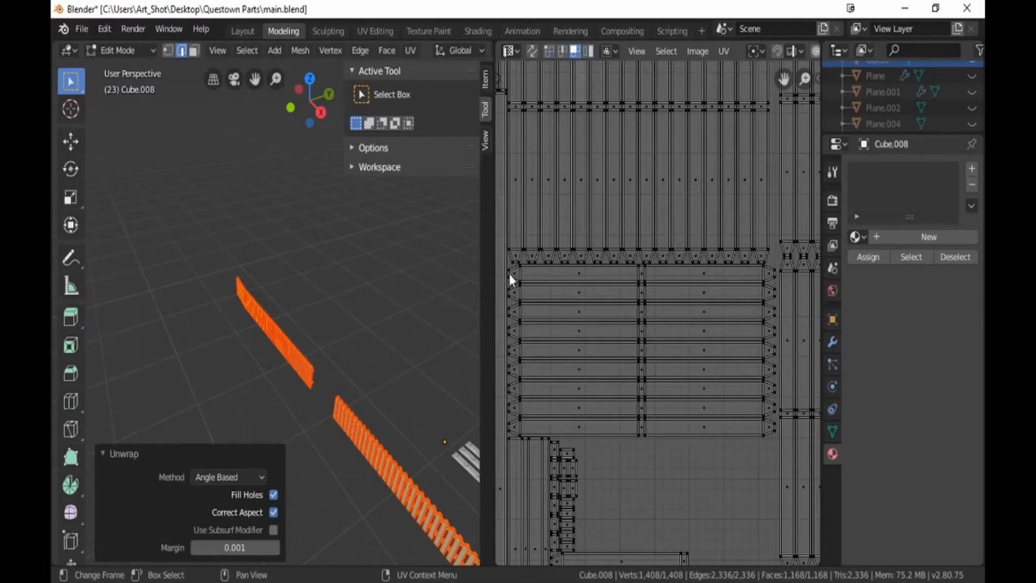
Step: Move the uppermost horizontal picket island down along Y onto the second, and the pair onto the third, about 0.015 per move
drag(509, 274, 771, 274)
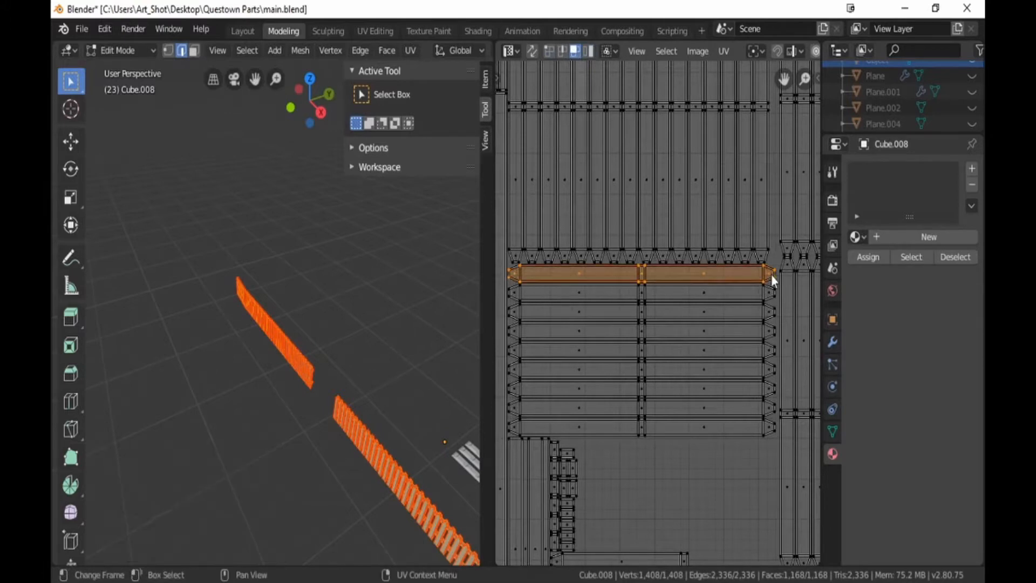
key(g)
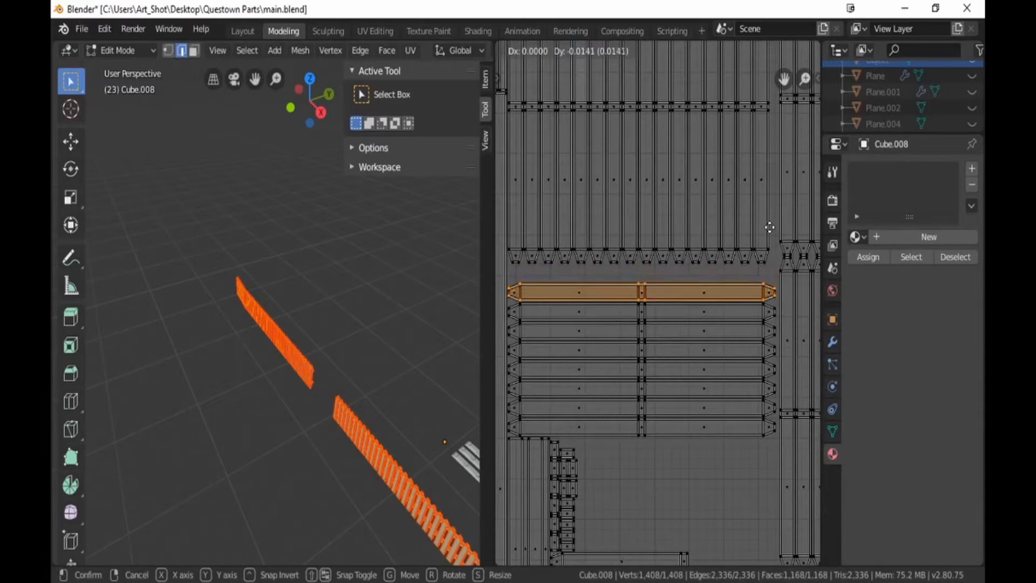
click(770, 228)
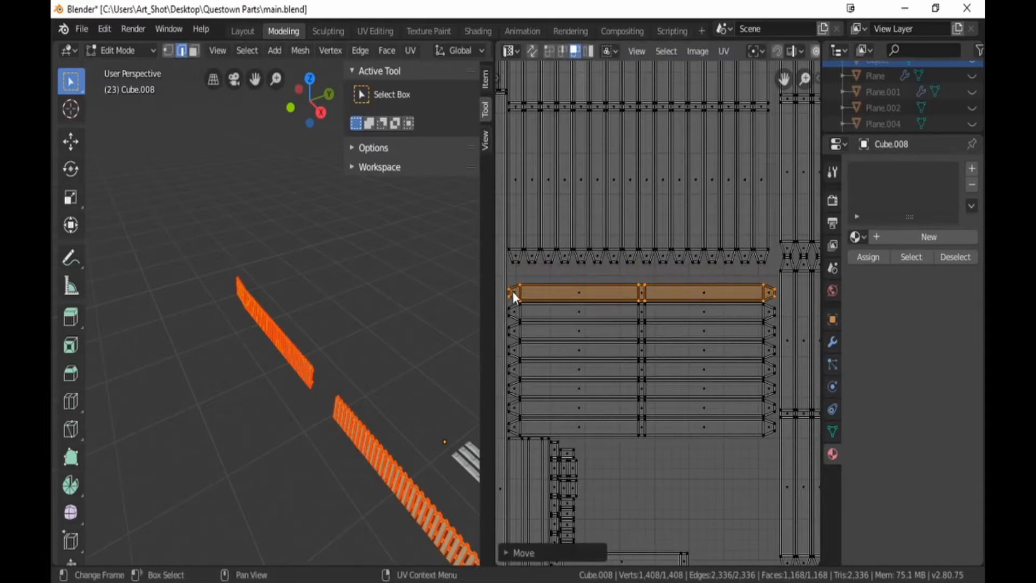
drag(511, 291, 773, 298)
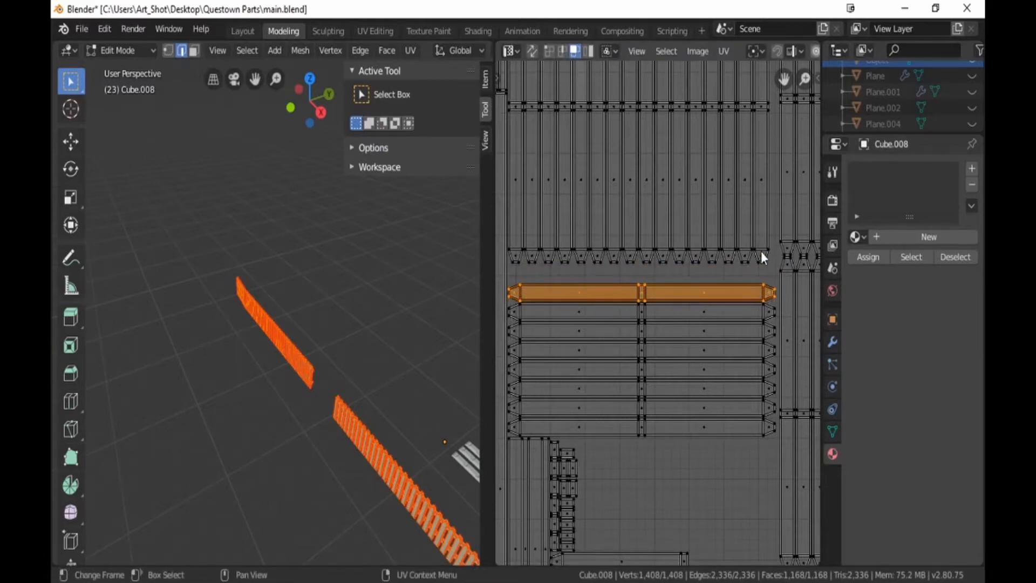
key(g)
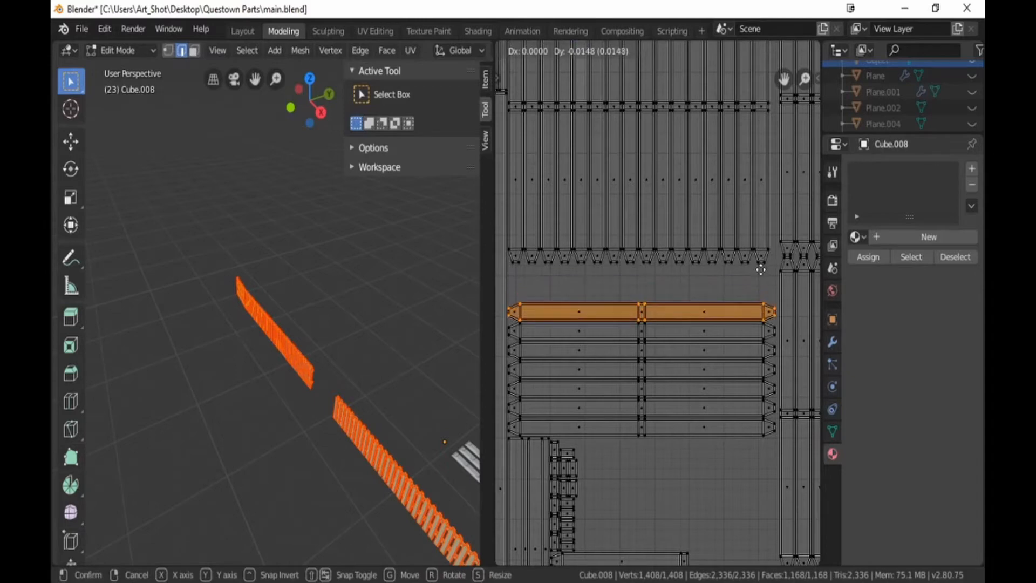
click(760, 270)
Step: Move the three stacked horizontal islands down along Y onto the fourth, and the enlarged stack onto the fifth
drag(773, 297, 509, 316)
key(g)
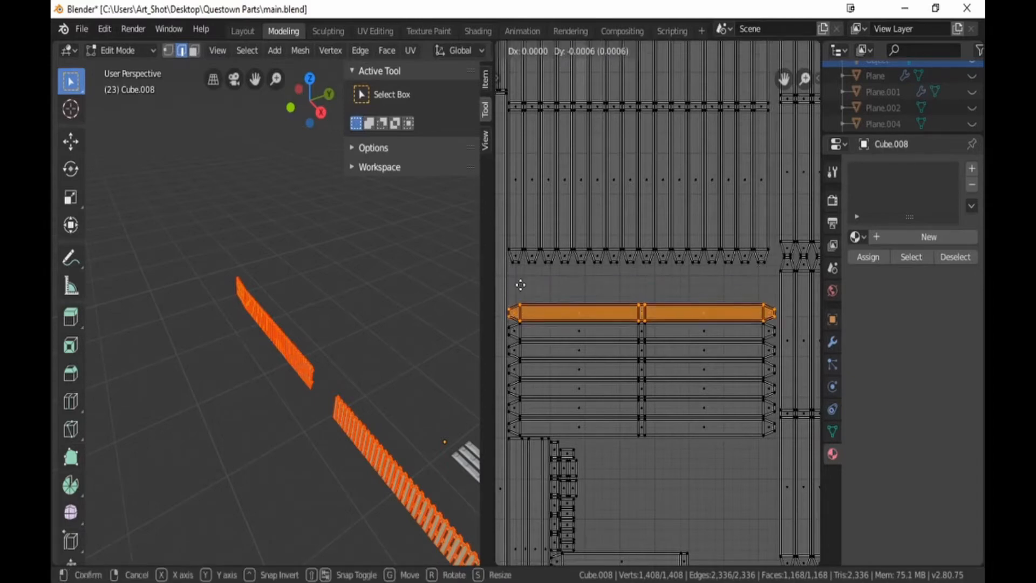
click(522, 309)
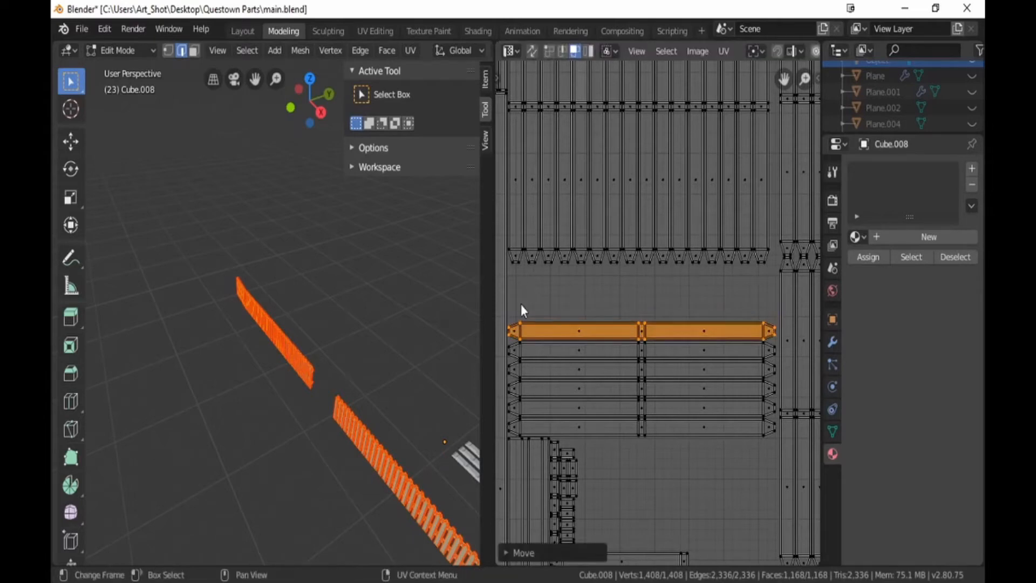
key(b)
drag(511, 304, 774, 340)
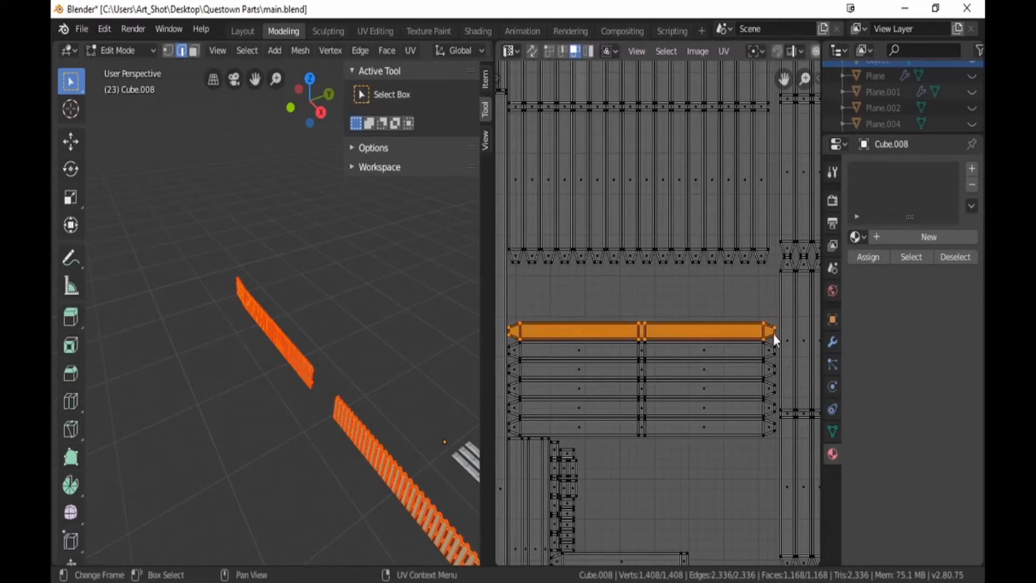
key(g)
click(775, 358)
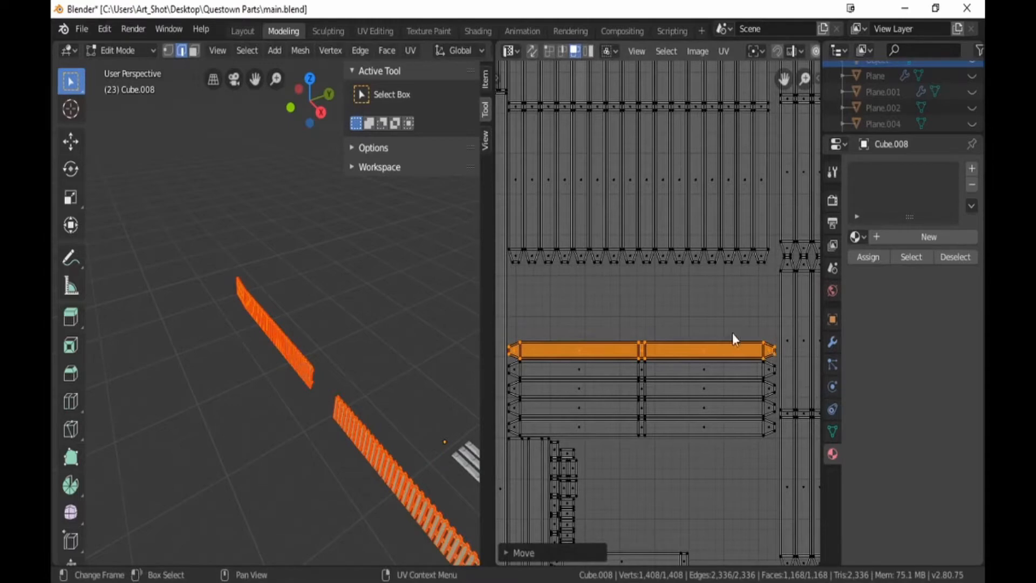
Step: Stack the five overlapping horizontal islands onto the sixth and the enlarged stack onto the seventh, about 0.015 down per move
drag(511, 329, 772, 354)
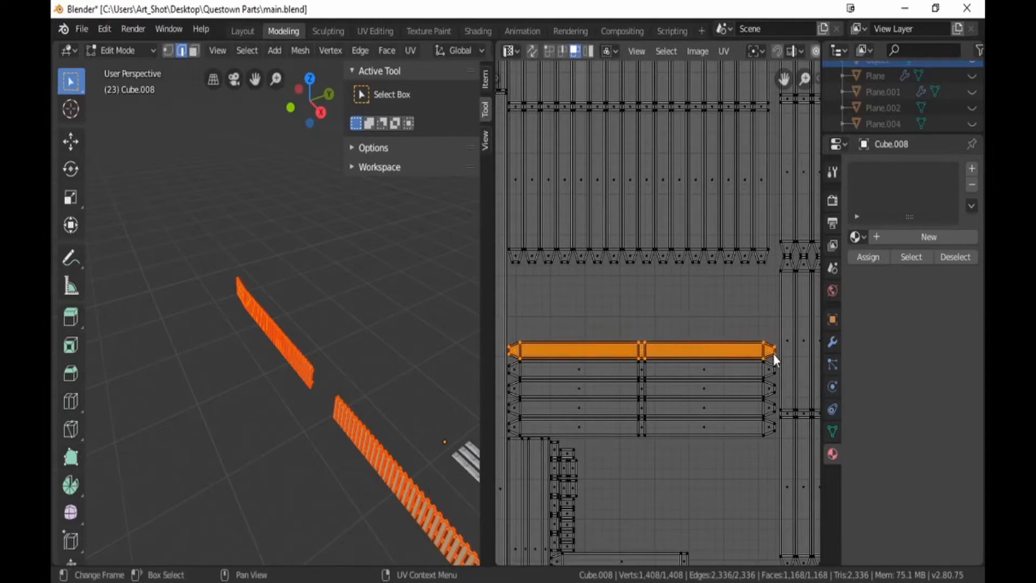
key(g)
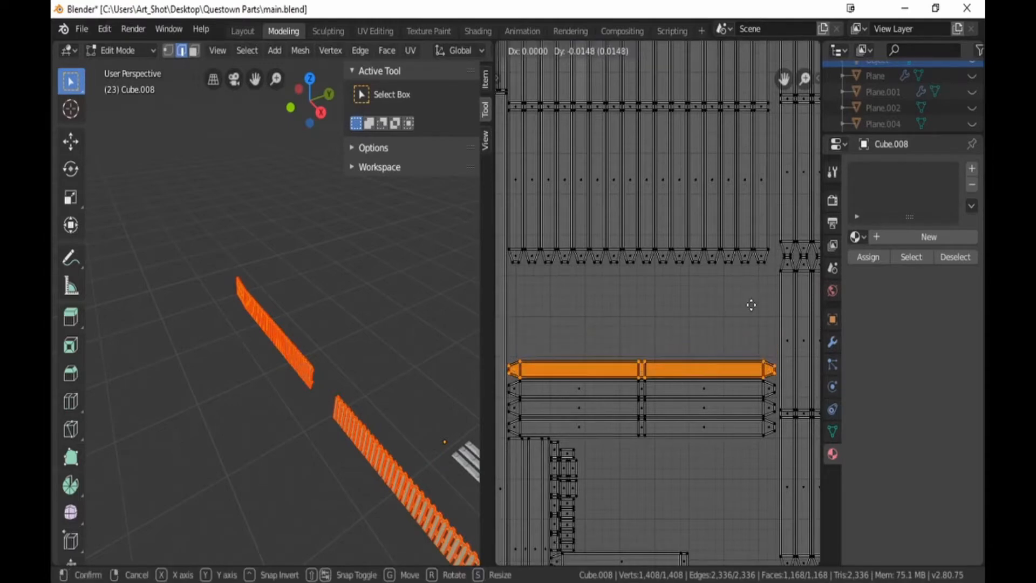
click(752, 306)
key(b)
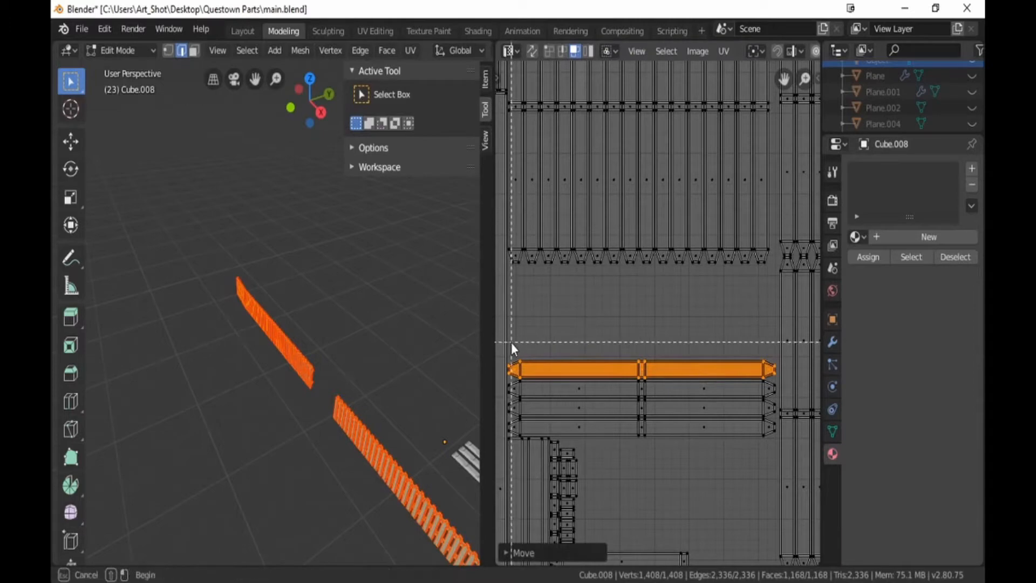
drag(511, 342, 772, 379)
key(g)
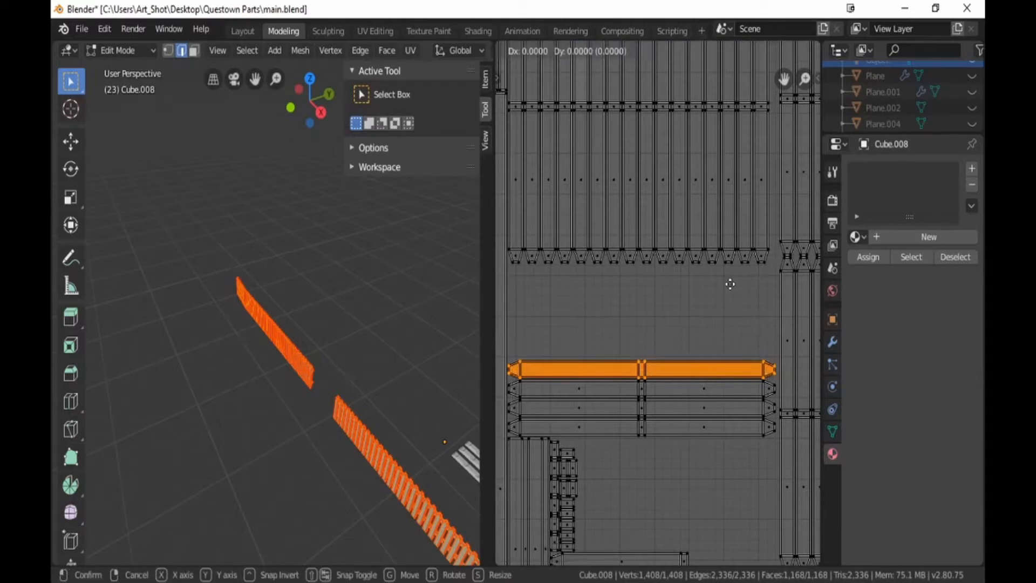
click(730, 303)
Step: Move the seven stacked horizontal islands down onto the eighth, and the enlarged stack onto the ninth and last one
key(b)
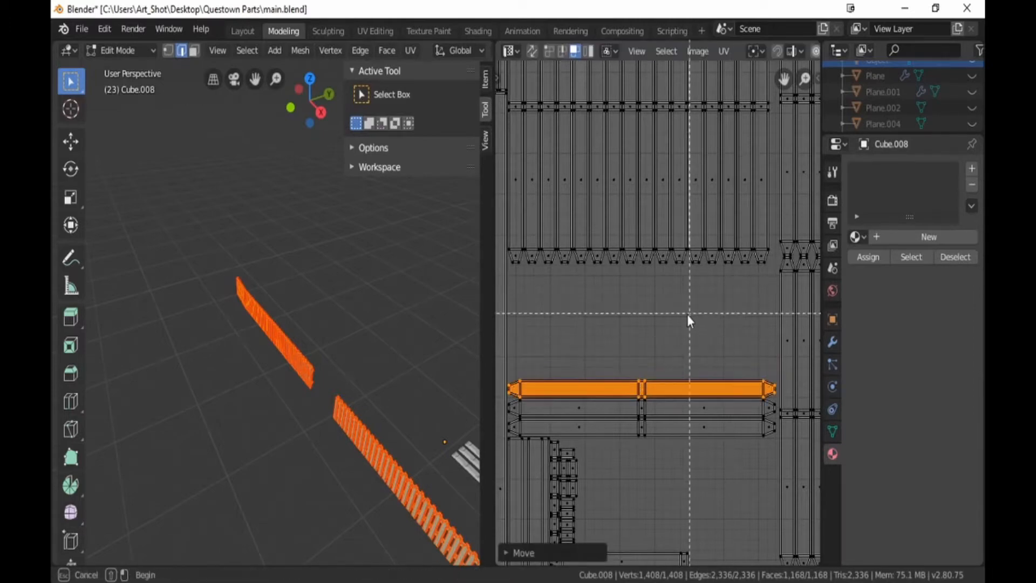
drag(512, 354, 771, 393)
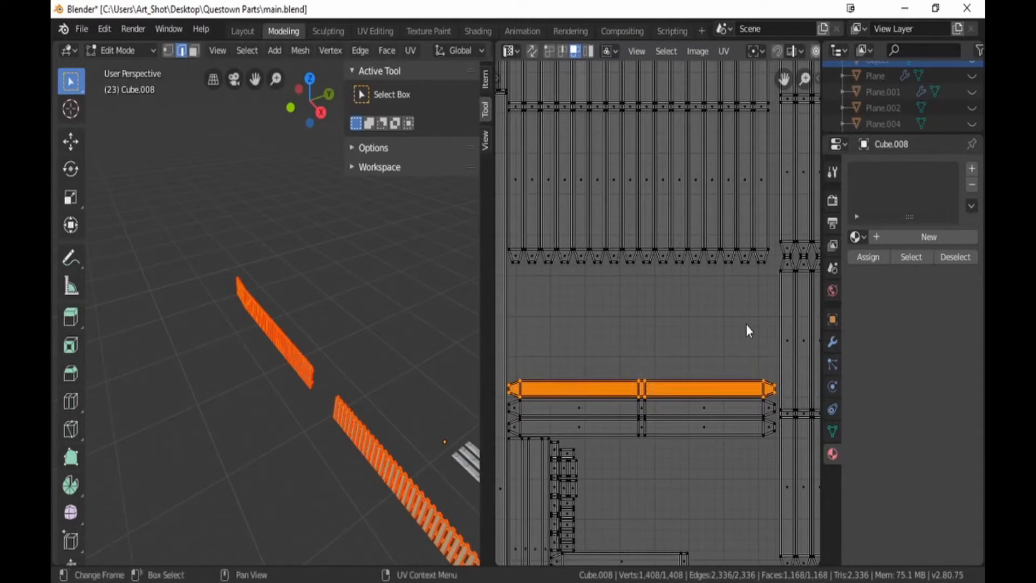
key(g)
click(745, 341)
key(b)
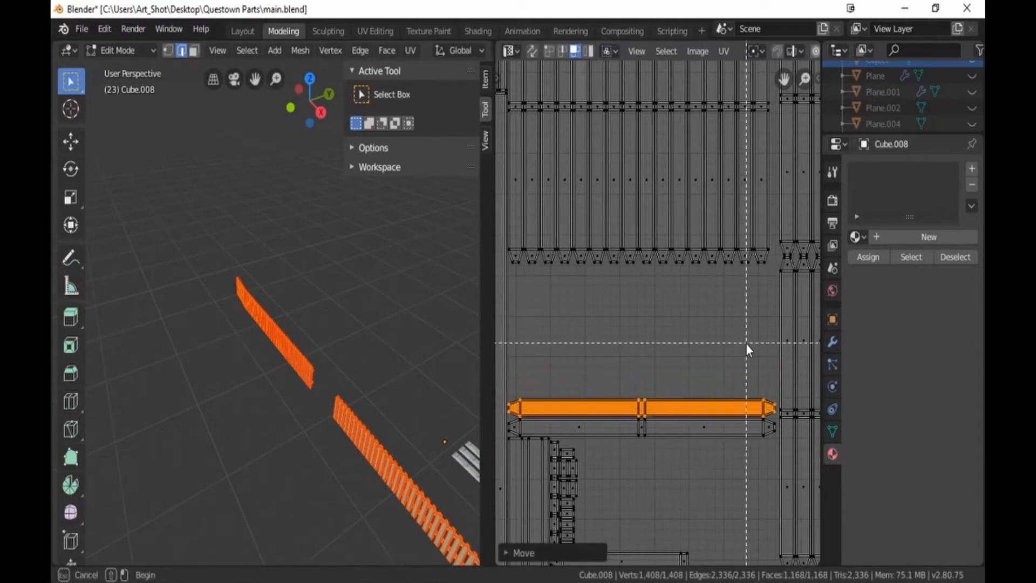
drag(511, 389, 772, 411)
key(g)
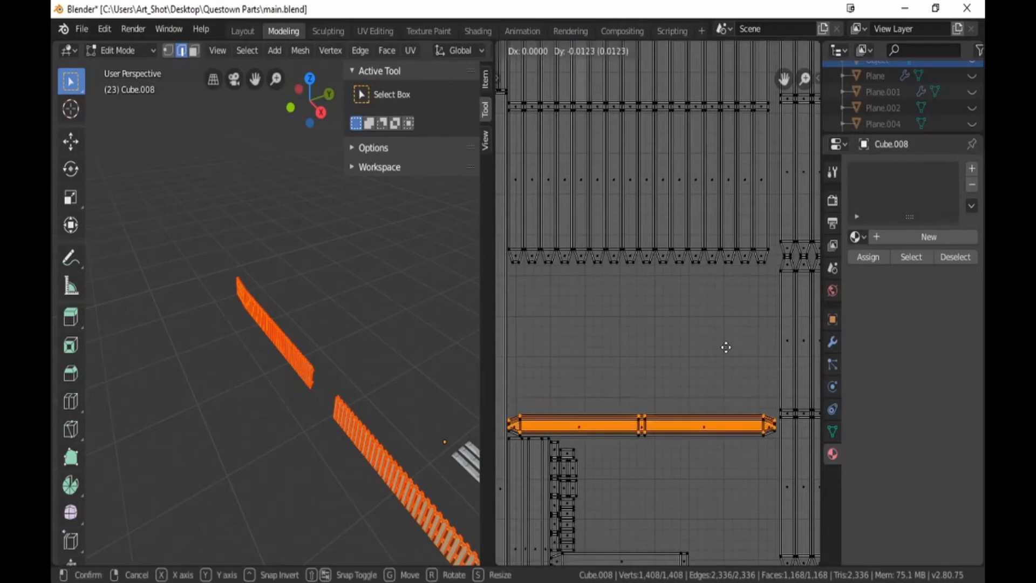
click(726, 351)
Step: Move the full stack of nine horizontal picket islands above the UV square, pin it and deselect it
key(b)
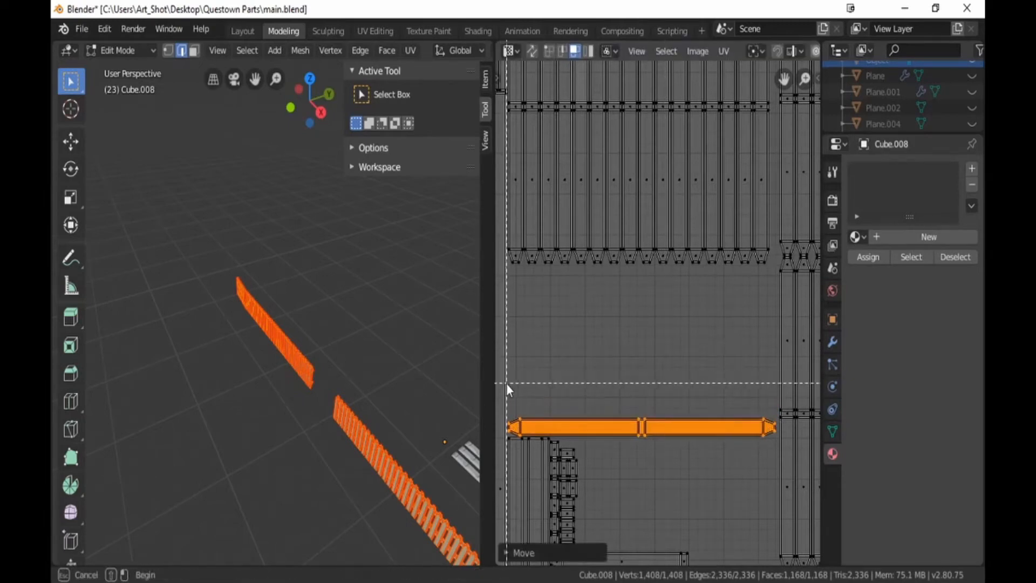
drag(509, 384, 771, 432)
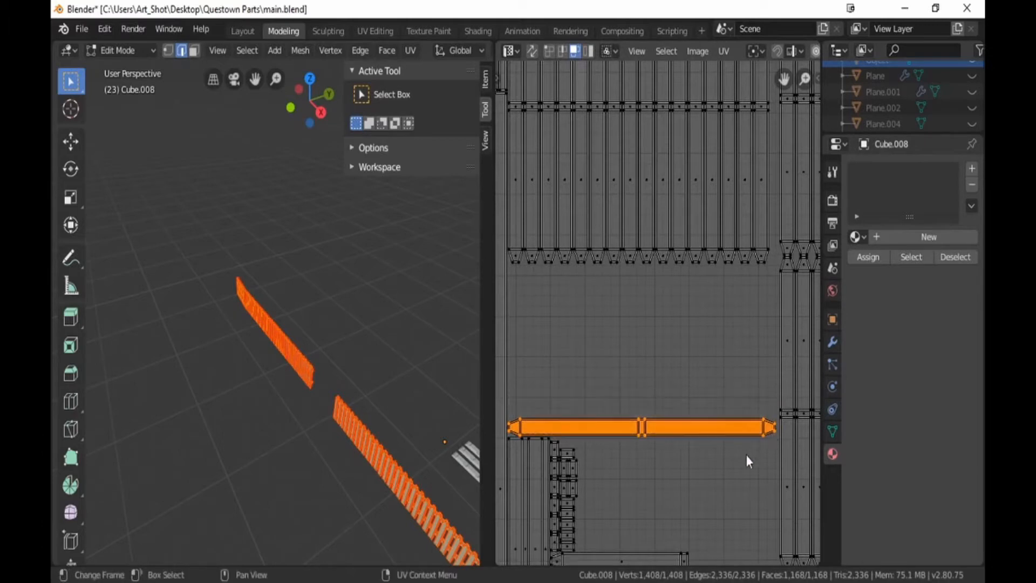
scroll(729, 458, down, 4)
scroll(730, 459, down, 2)
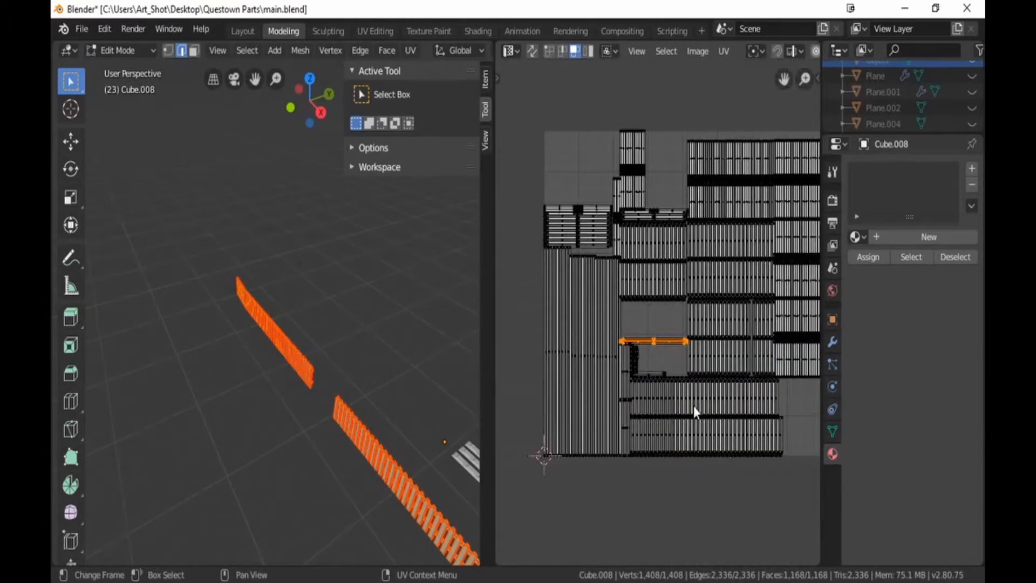
key(g)
click(622, 163)
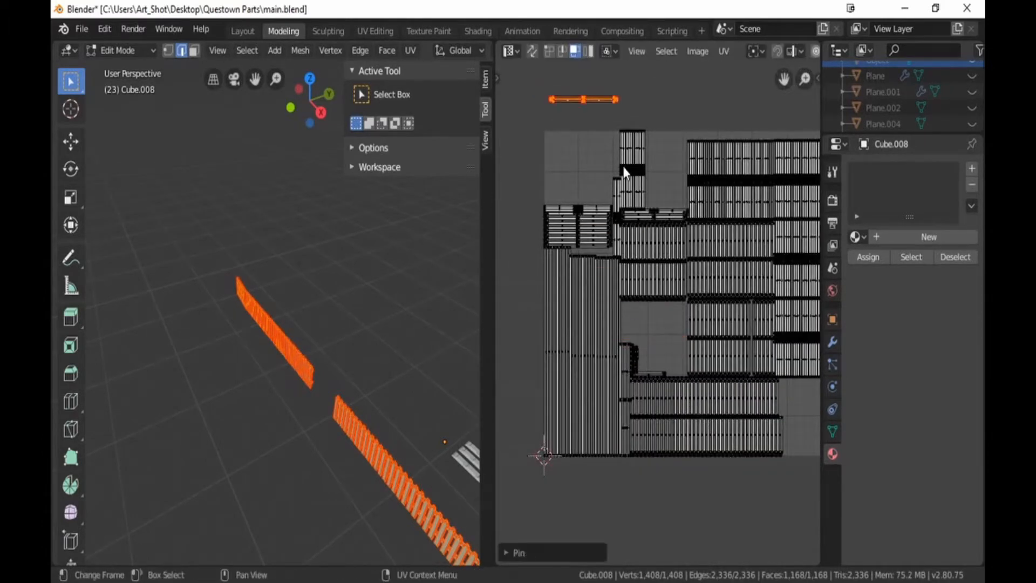
click(623, 171)
Step: In the emptied area's upper block, move the first vertical picket island along X onto the second, and the pair onto the third
scroll(652, 293, up, 5)
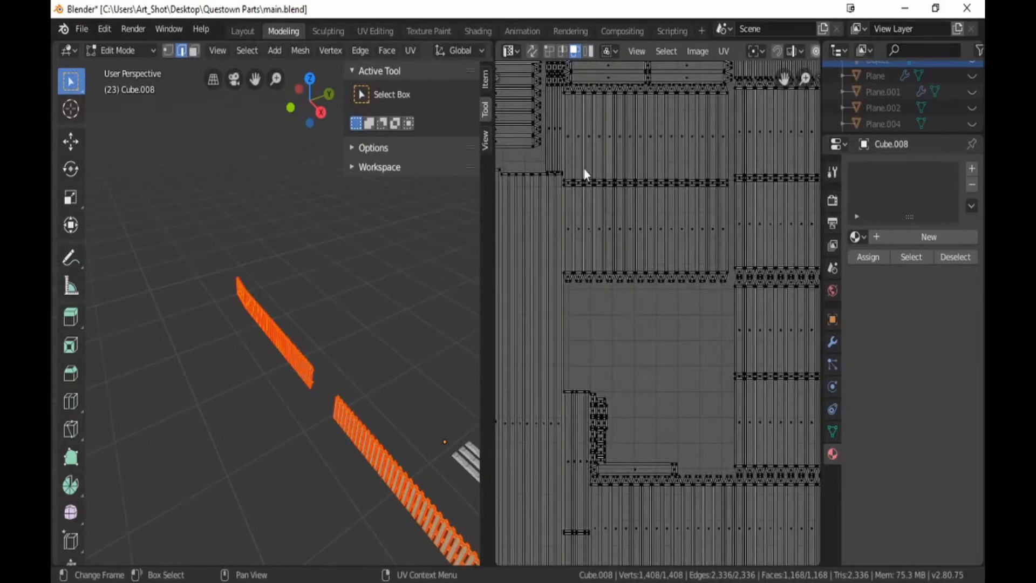
scroll(626, 224, up, 4)
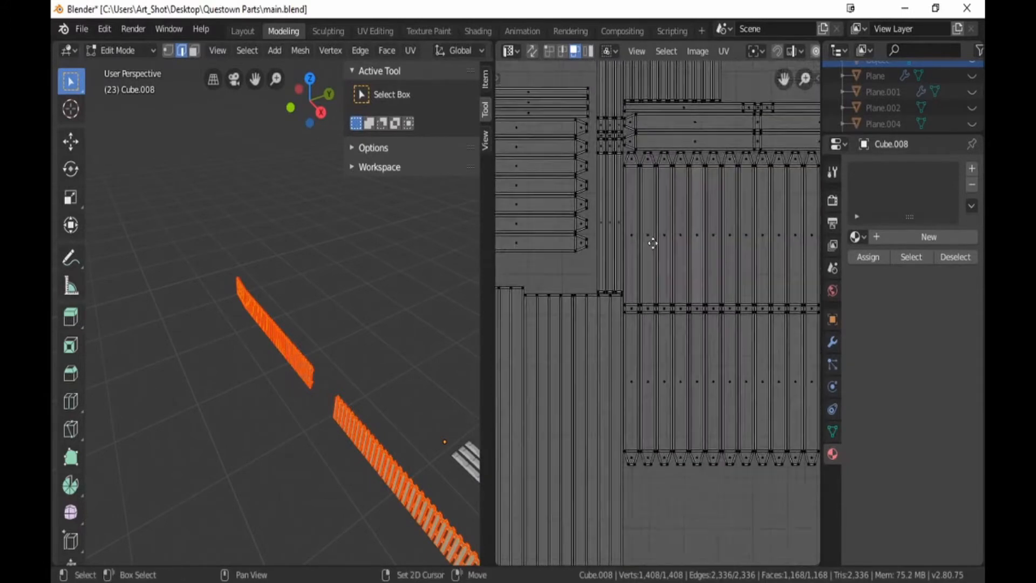
drag(625, 156, 637, 464)
key(g)
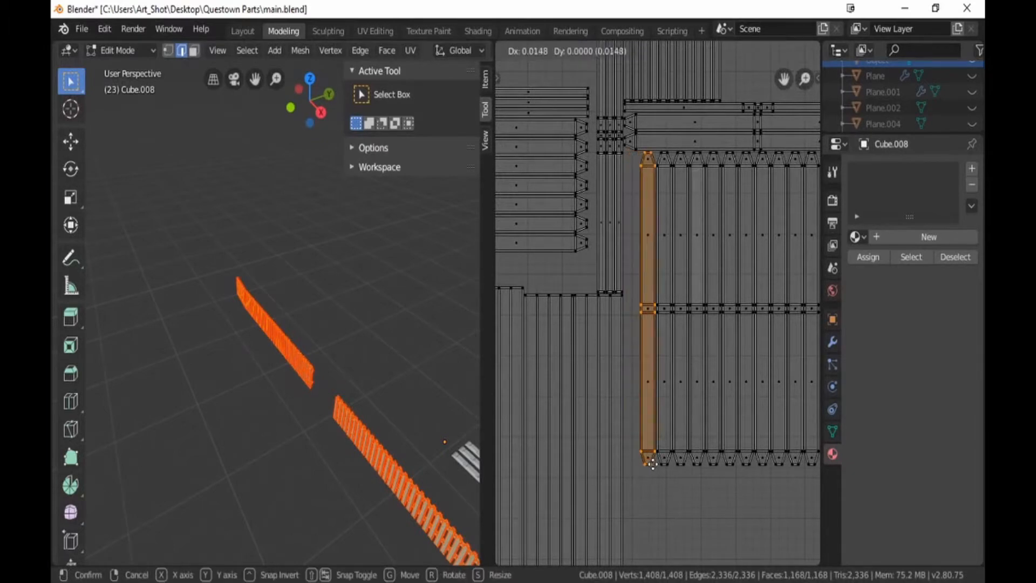
click(653, 464)
key(b)
drag(653, 471, 632, 160)
key(g)
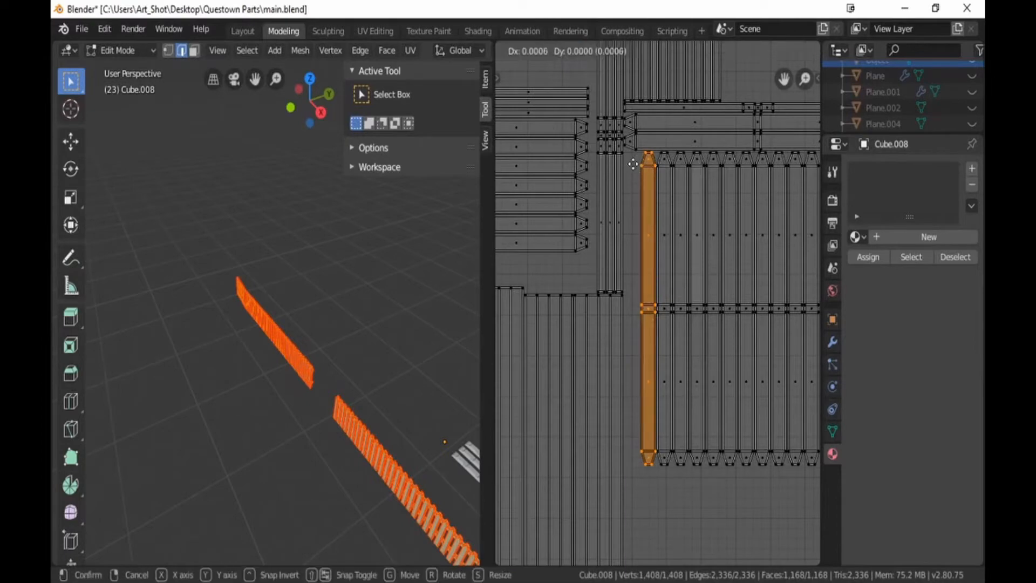
click(649, 164)
Step: Move the three stacked vertical picket islands along X onto the fourth, and the enlarged stack onto the fifth
key(b)
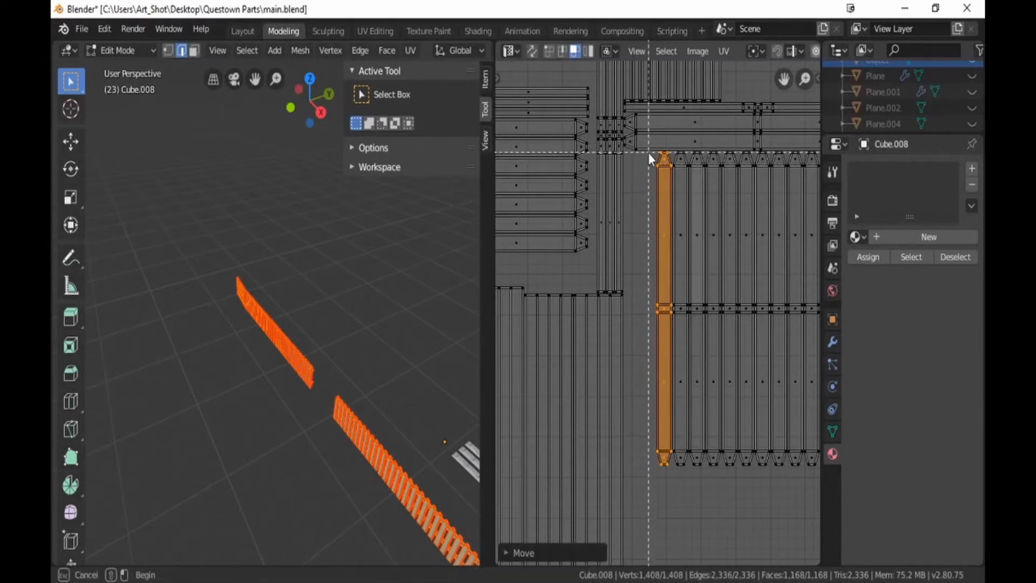
drag(648, 153, 669, 462)
key(g)
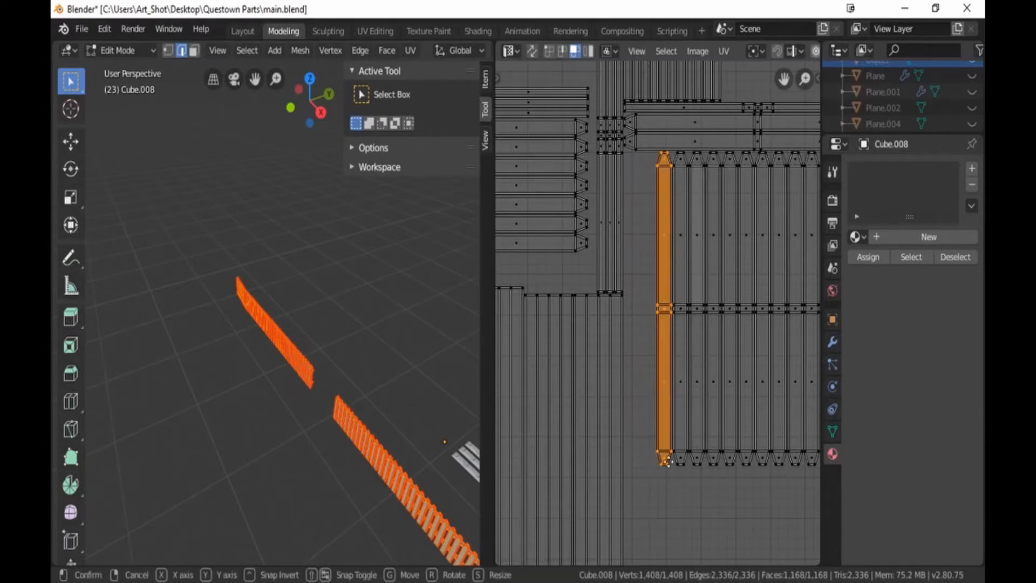
click(685, 462)
key(b)
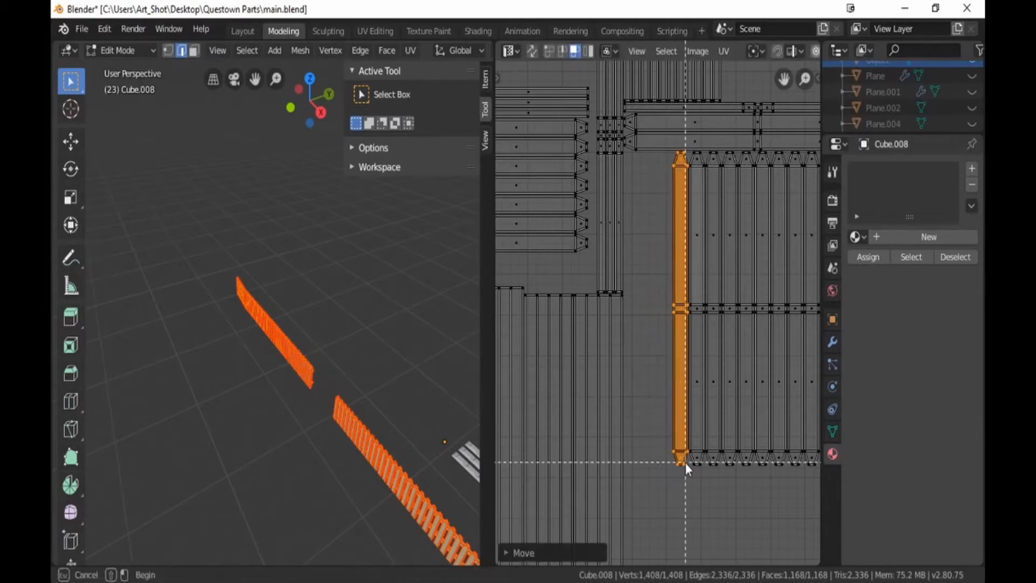
drag(685, 462, 650, 163)
key(g)
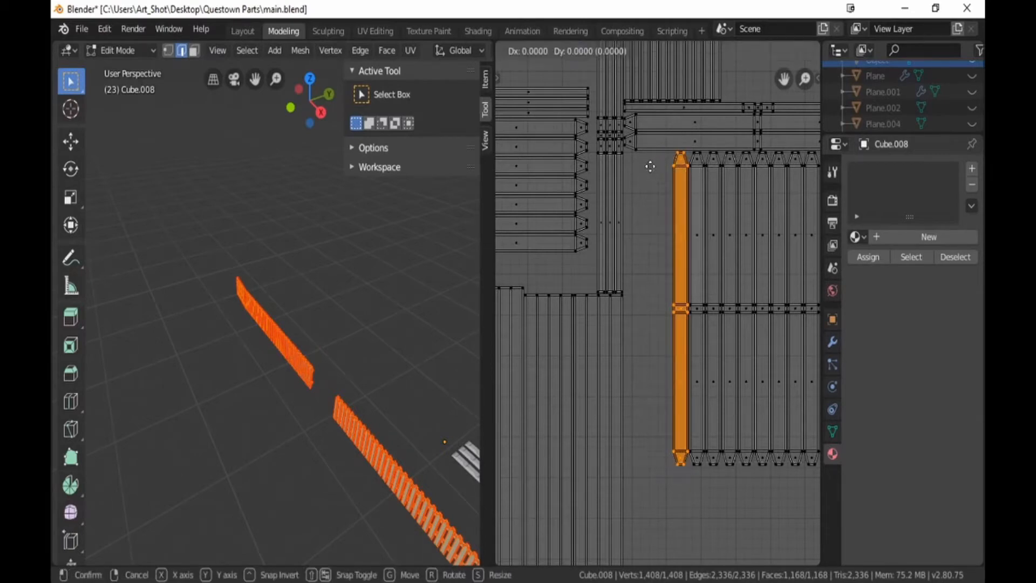
click(666, 167)
Step: Move the five stacked vertical picket islands along X onto the sixth, and the enlarged stack onto the seventh
key(b)
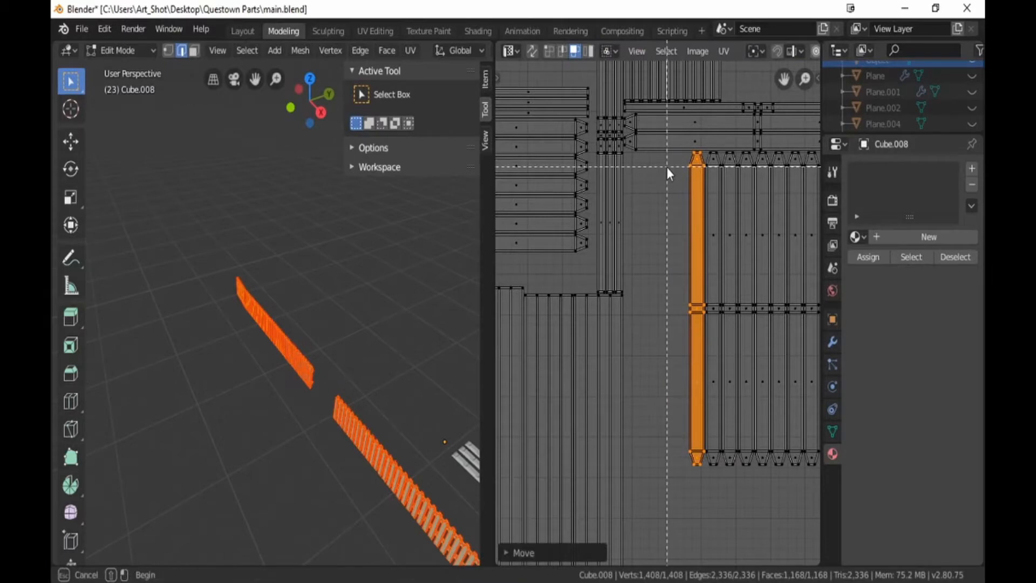
drag(666, 153, 700, 496)
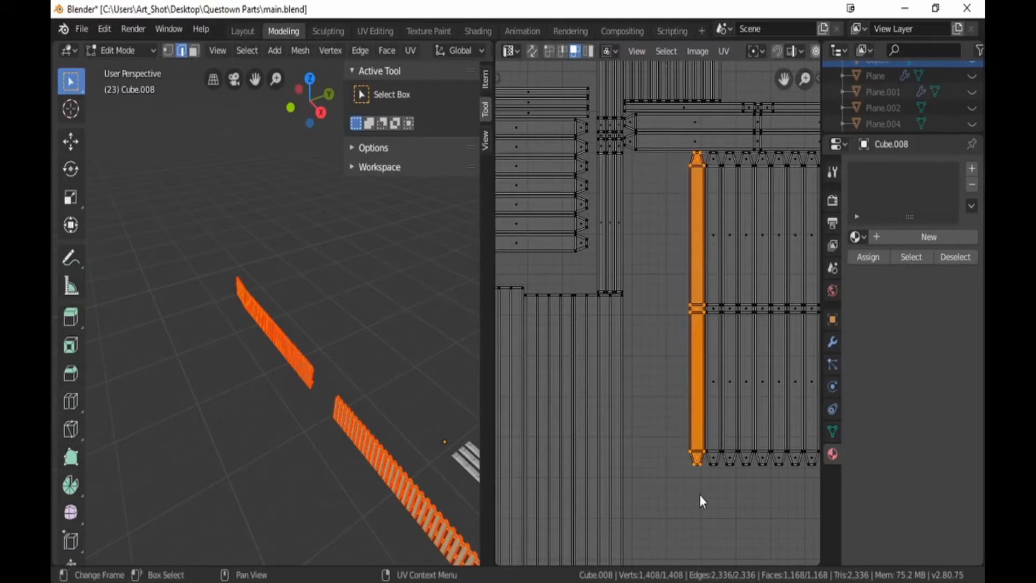
key(g)
click(715, 494)
key(b)
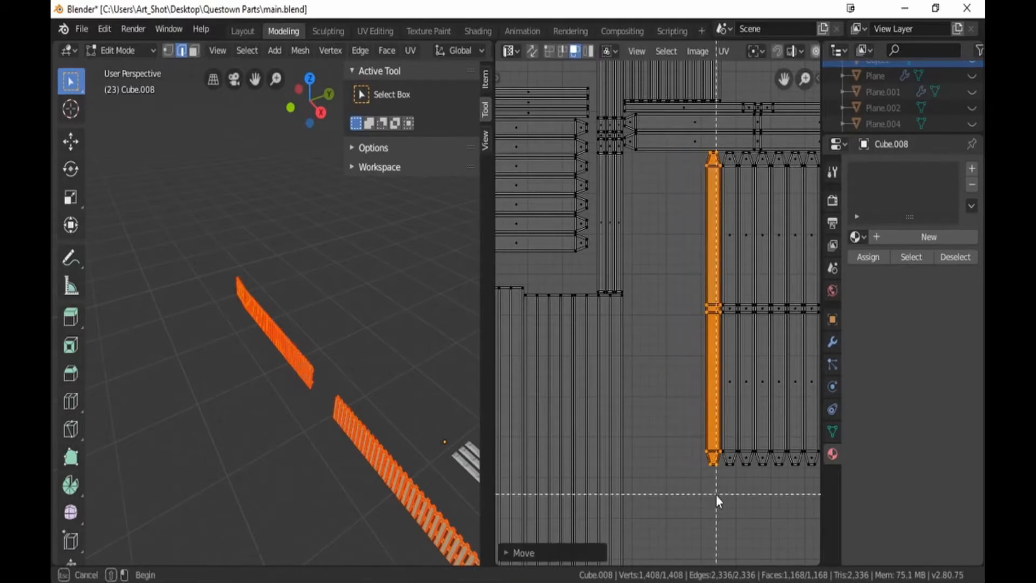
drag(720, 473, 663, 154)
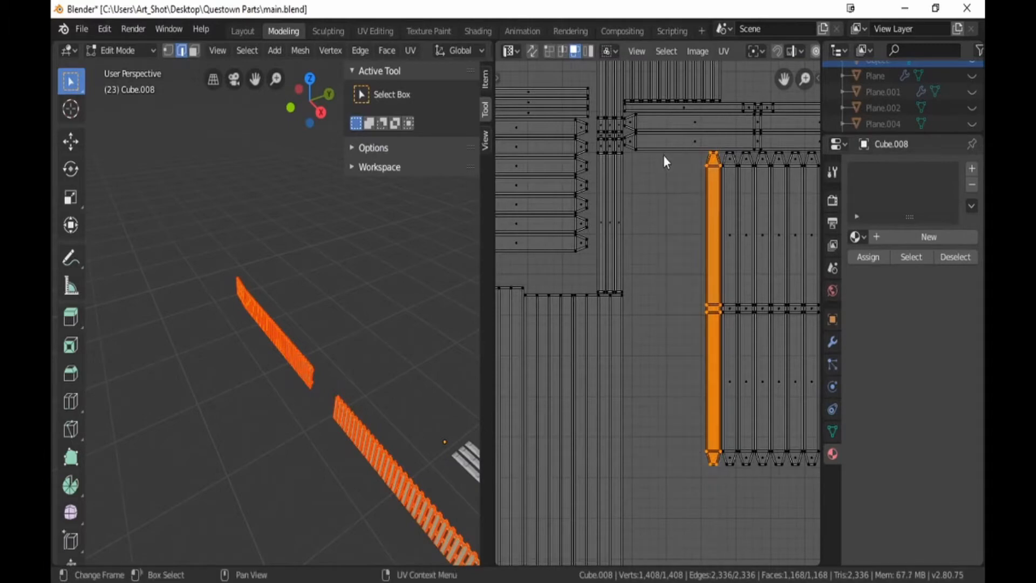
key(g)
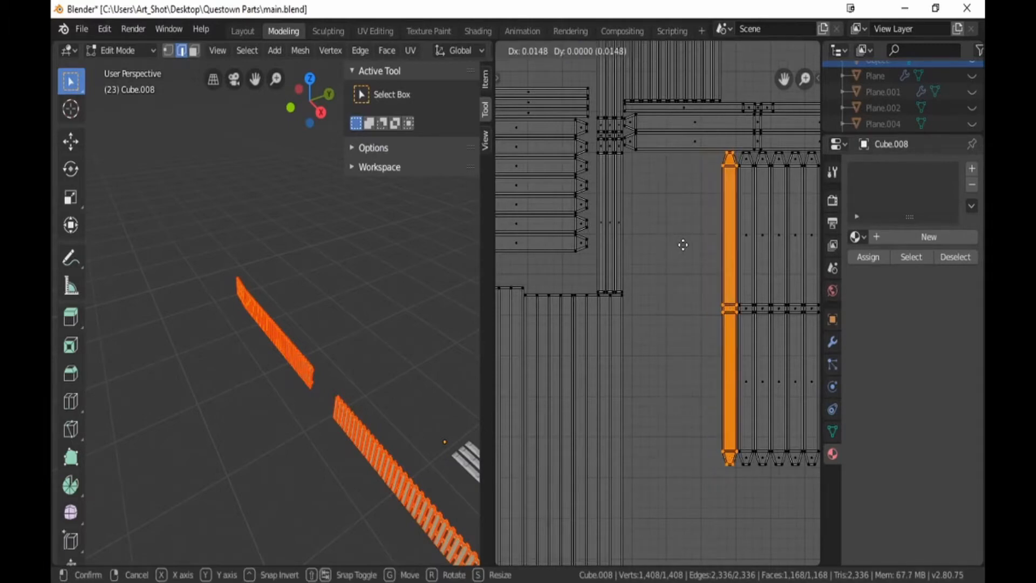
click(683, 244)
Step: Move the seven stacked vertical picket islands along X onto the eighth, and the enlarged stack onto the ninth
key(b)
drag(698, 152, 733, 507)
middle_drag(733, 507, 578, 451)
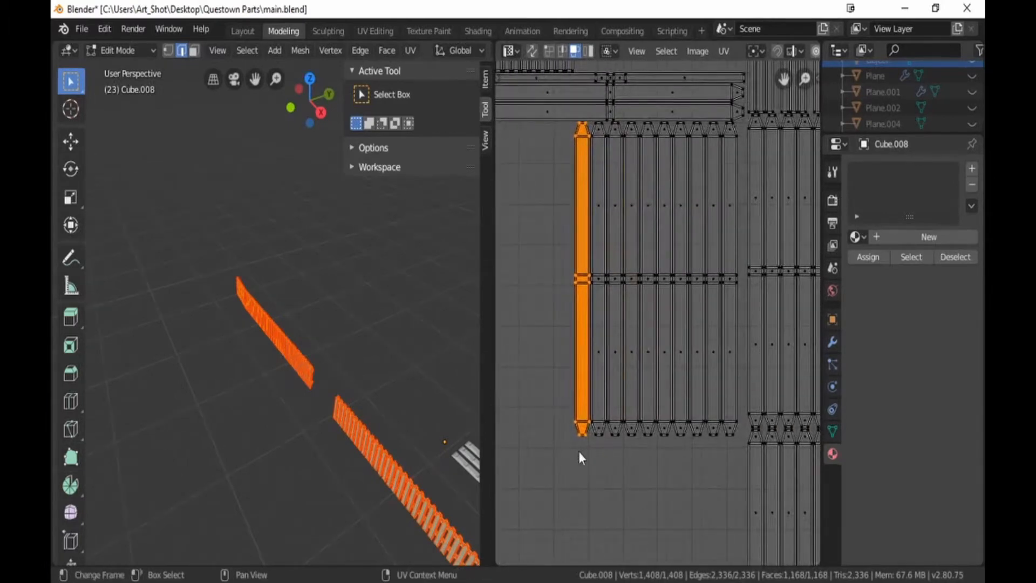
key(g)
click(595, 451)
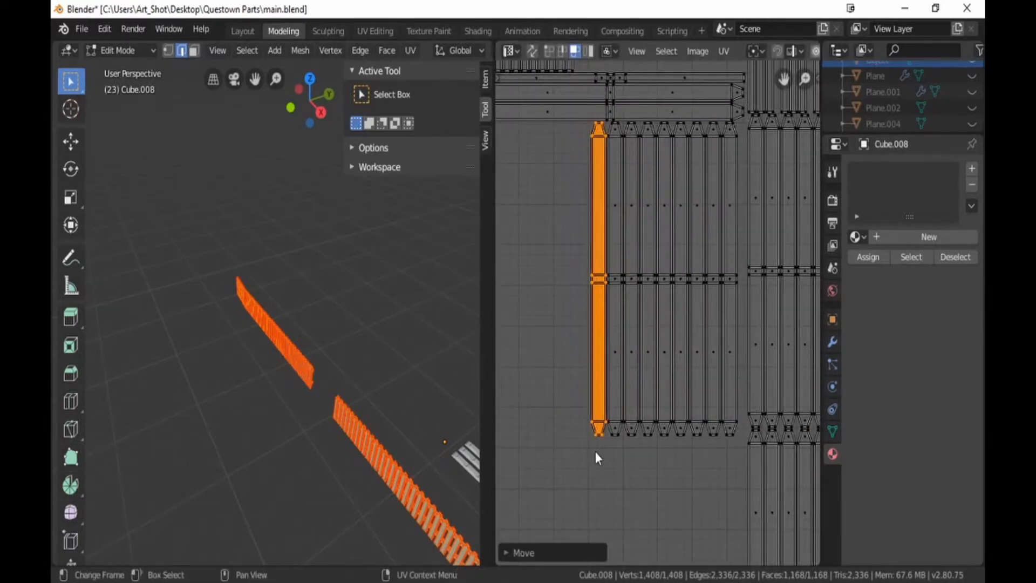
key(b)
drag(595, 445, 601, 128)
key(g)
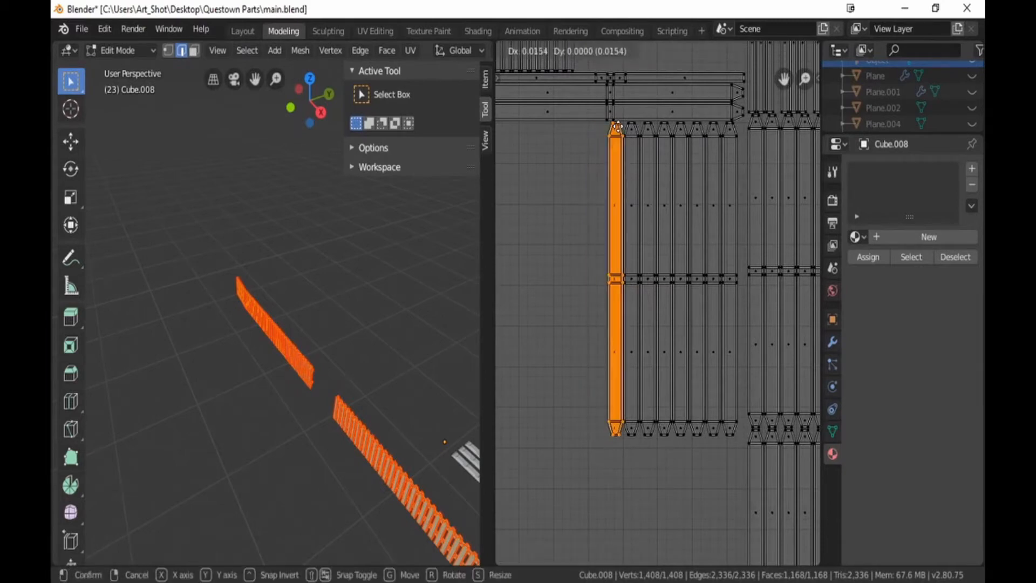
click(617, 128)
Step: Move the nine stacked vertical picket islands along X onto the tenth, and the enlarged stack onto the eleventh
key(b)
mouse_move(618, 128)
mouse_down()
mouse_move(594, 441)
mouse_move(625, 396)
mouse_move(637, 126)
mouse_up()
key(g)
click(610, 440)
key(b)
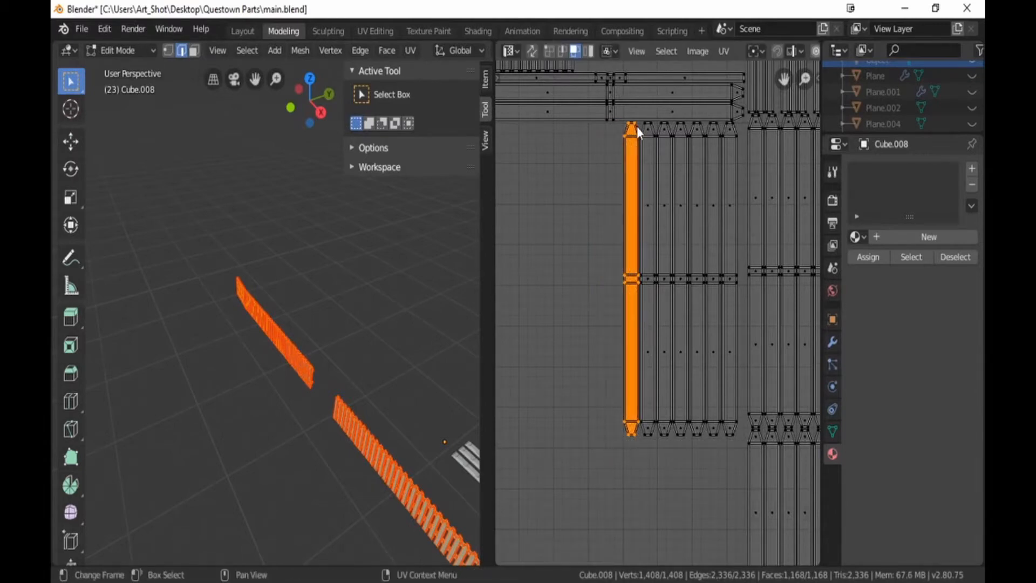
key(g)
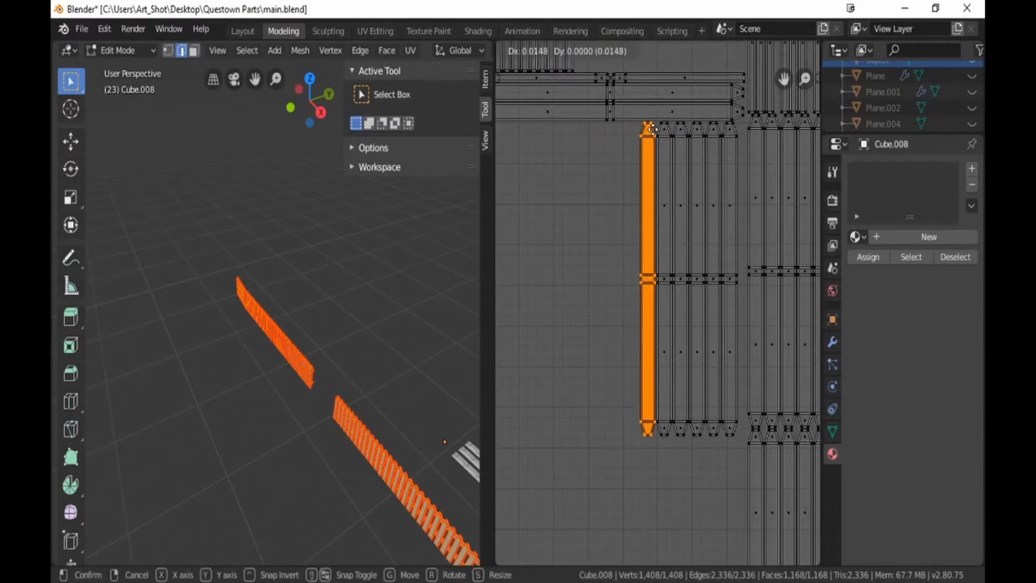
click(653, 130)
Step: Move the eleven stacked vertical picket islands along X onto the twelfth, and the enlarged stack onto the thirteenth
key(b)
drag(652, 123, 598, 444)
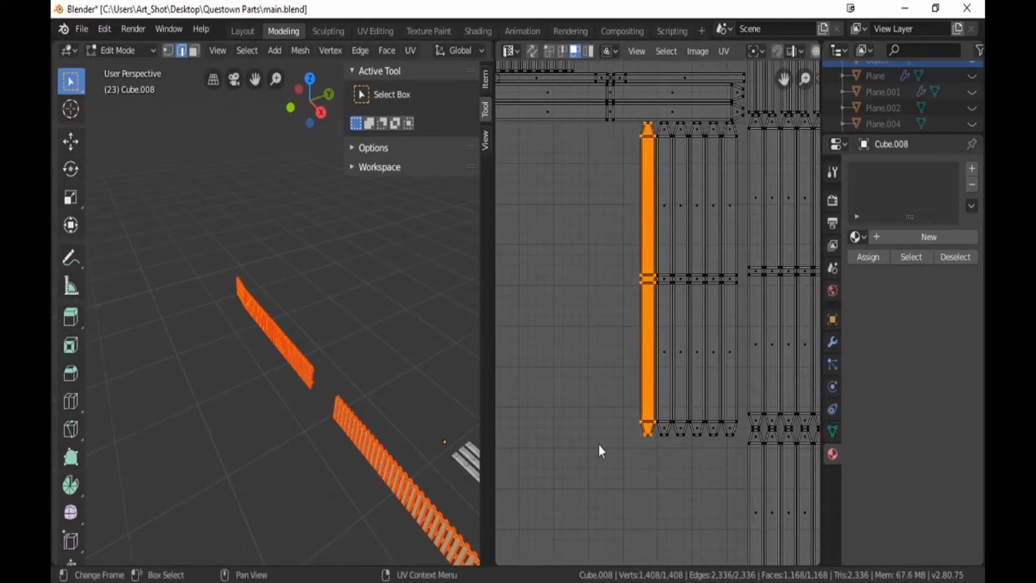
key(g)
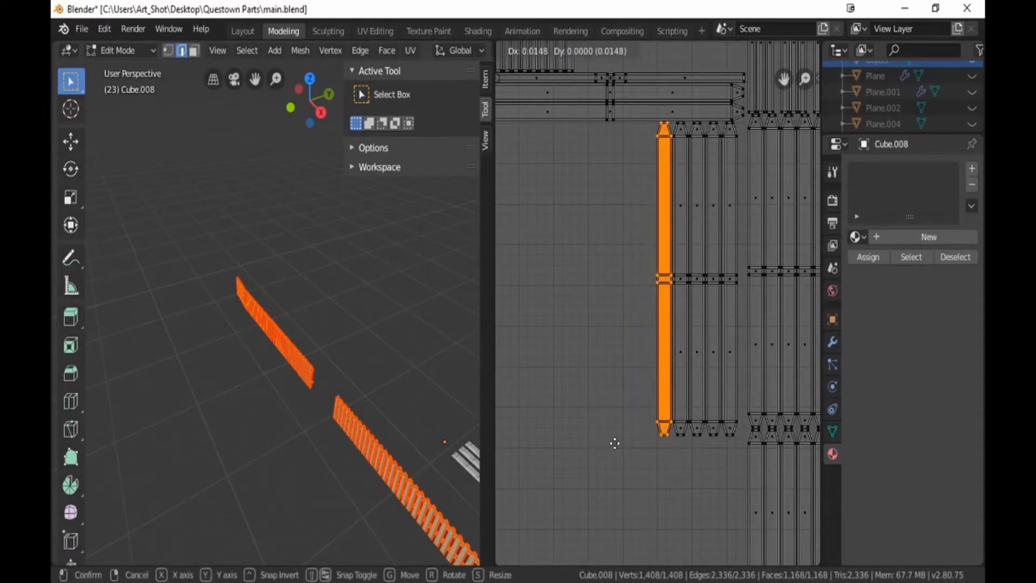
click(613, 443)
key(b)
drag(627, 434, 668, 130)
key(g)
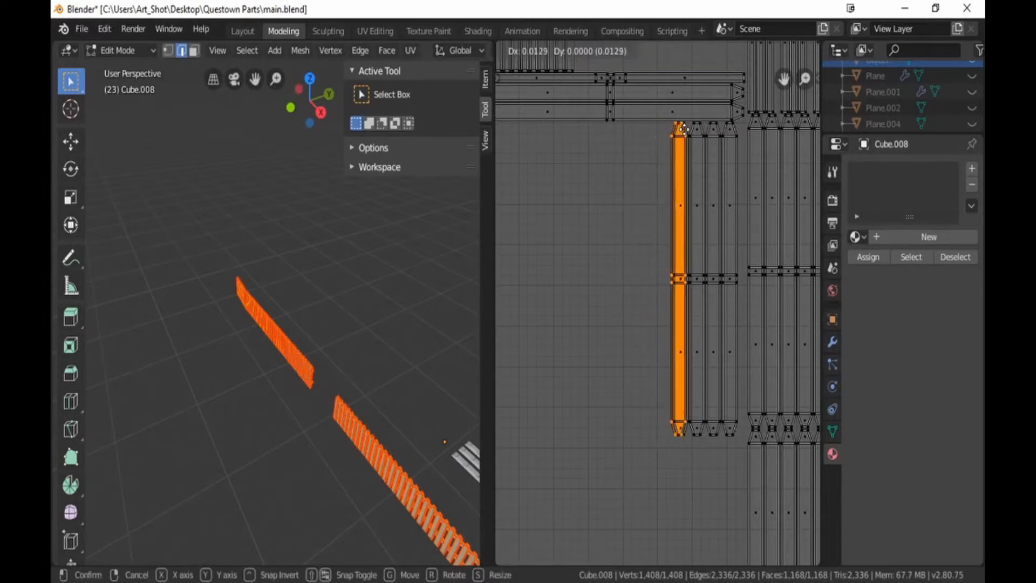
click(682, 129)
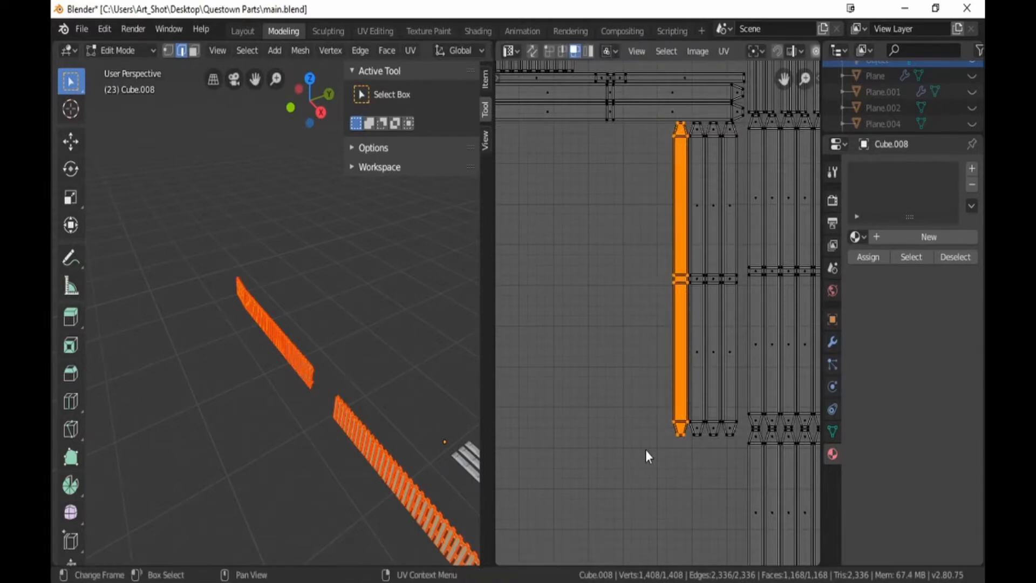
Step: Move the thirteen stacked vertical picket islands along X successively onto each of the last three islands in the block
key(g)
click(662, 450)
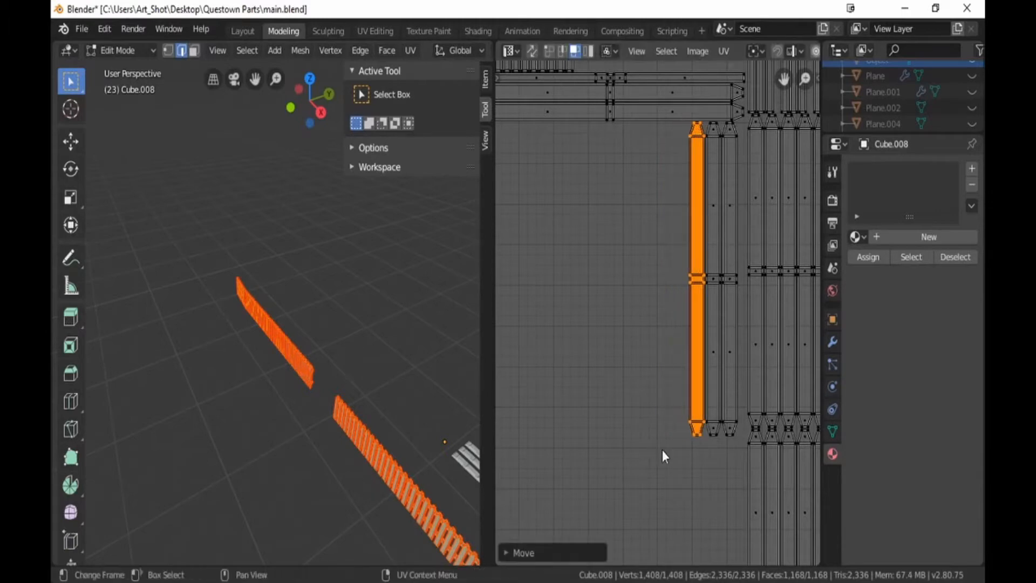
drag(662, 451, 701, 127)
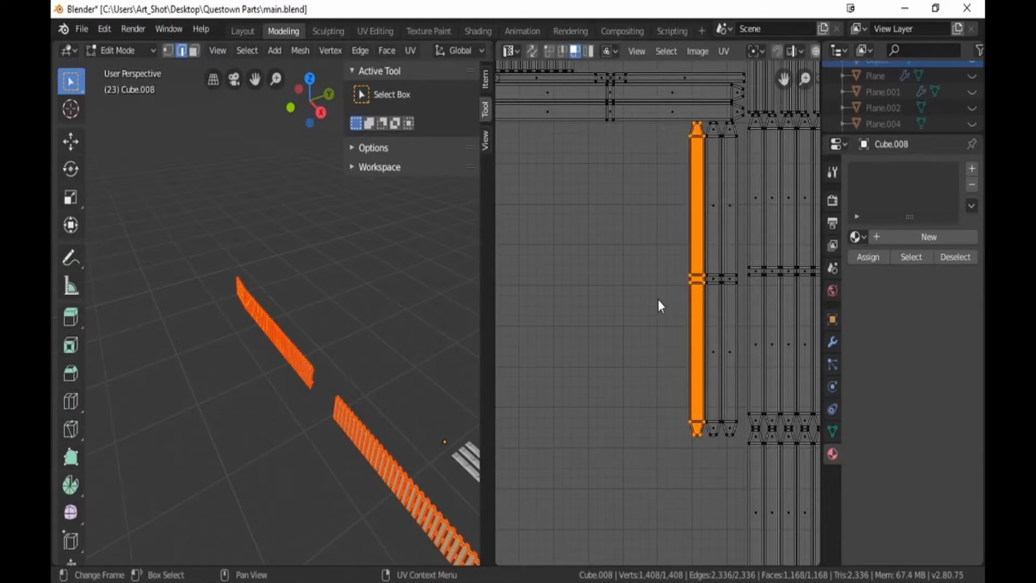
key(g)
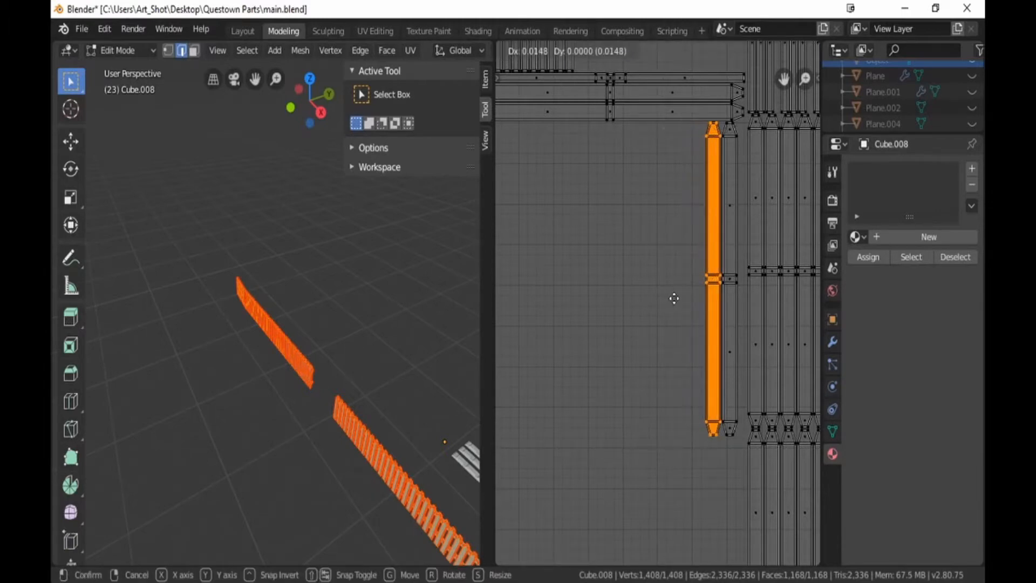
click(675, 298)
drag(693, 123, 716, 460)
key(g)
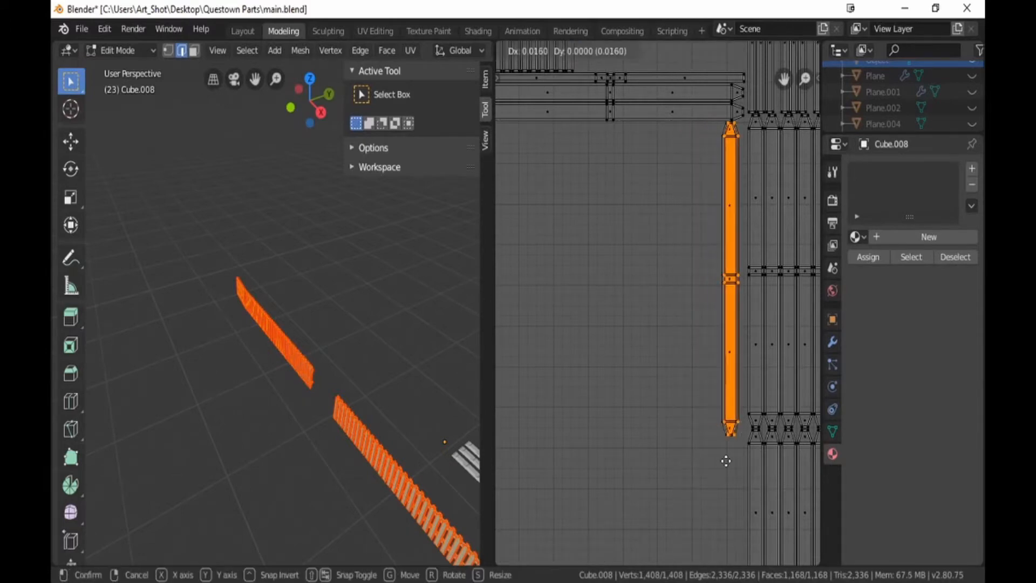
click(724, 461)
Step: Rotate the completed stack of vertical picket islands by 90° and move it above the UV square beside the pinned stack
key(b)
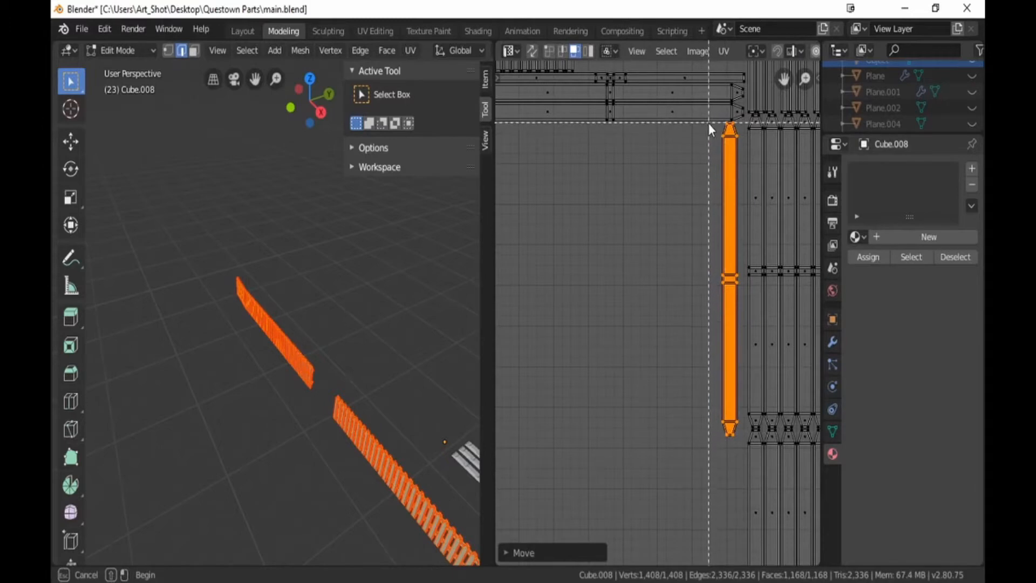
drag(708, 123, 740, 461)
scroll(740, 462, down, 5)
text(g)
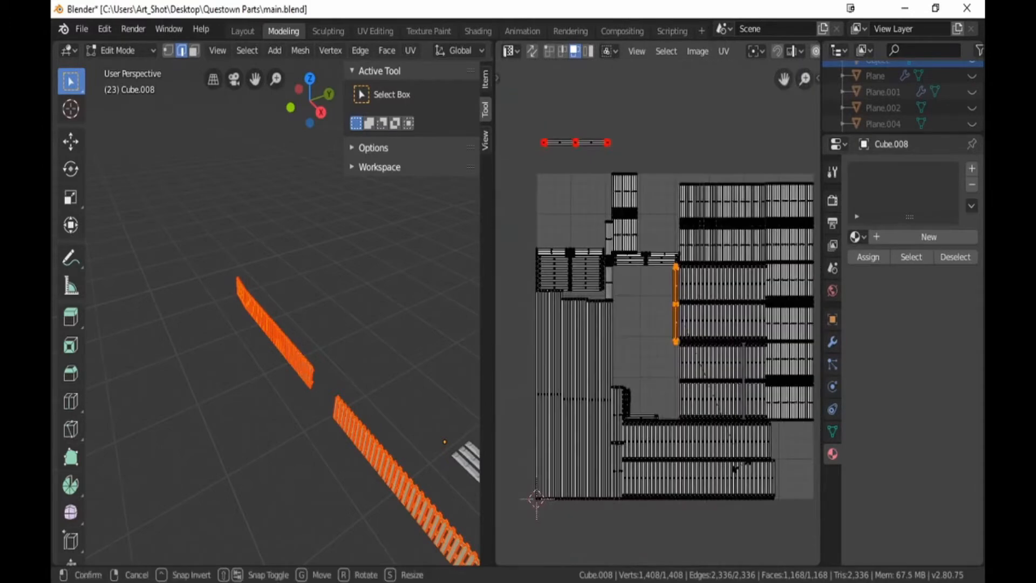
text(r90)
key(Return)
key(g)
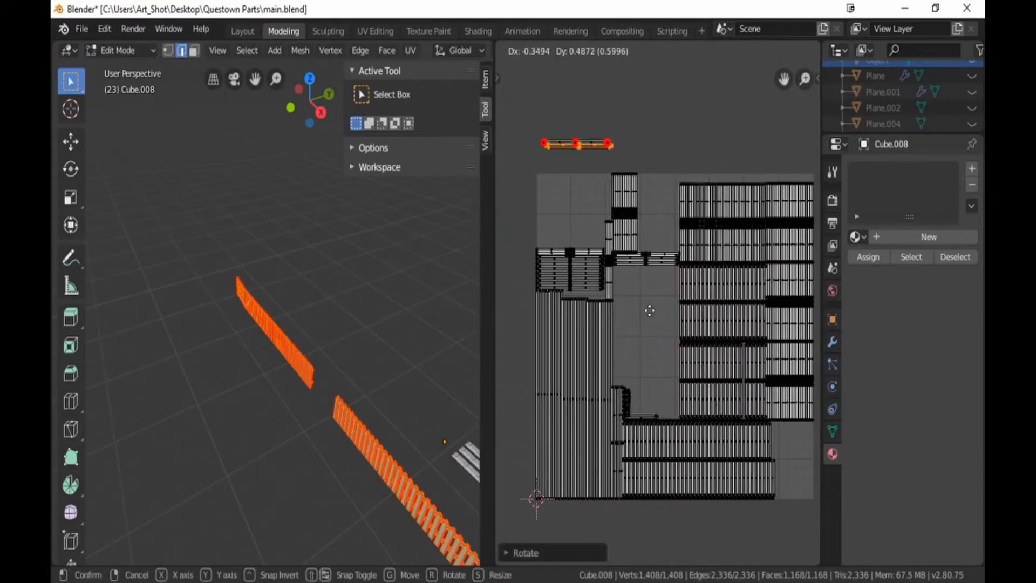
click(651, 322)
Step: Pin the rotated picket stack and move it up so it lies exactly over the previously pinned horizontal stack
scroll(657, 337, up, 2)
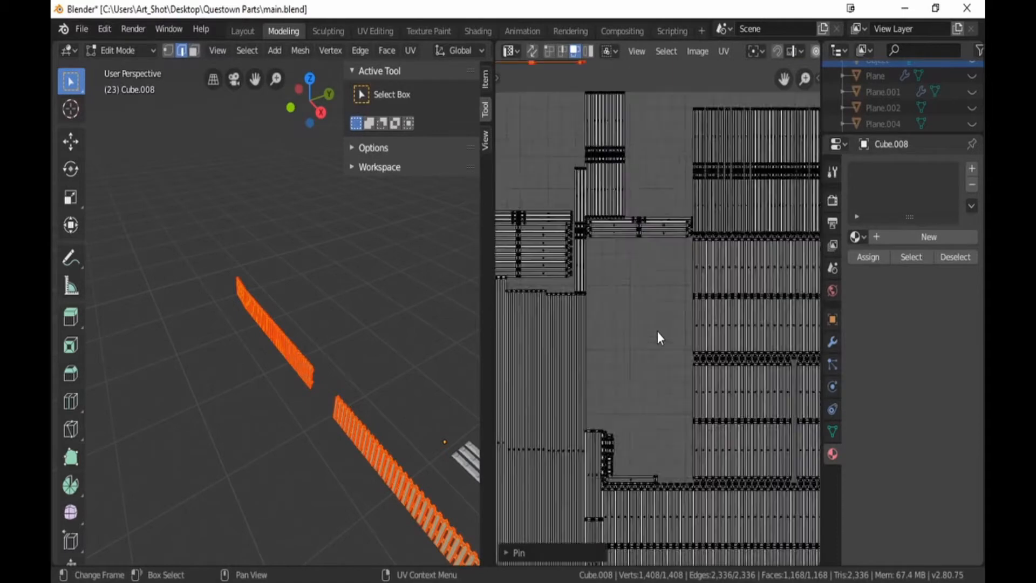
scroll(566, 160, up, 5)
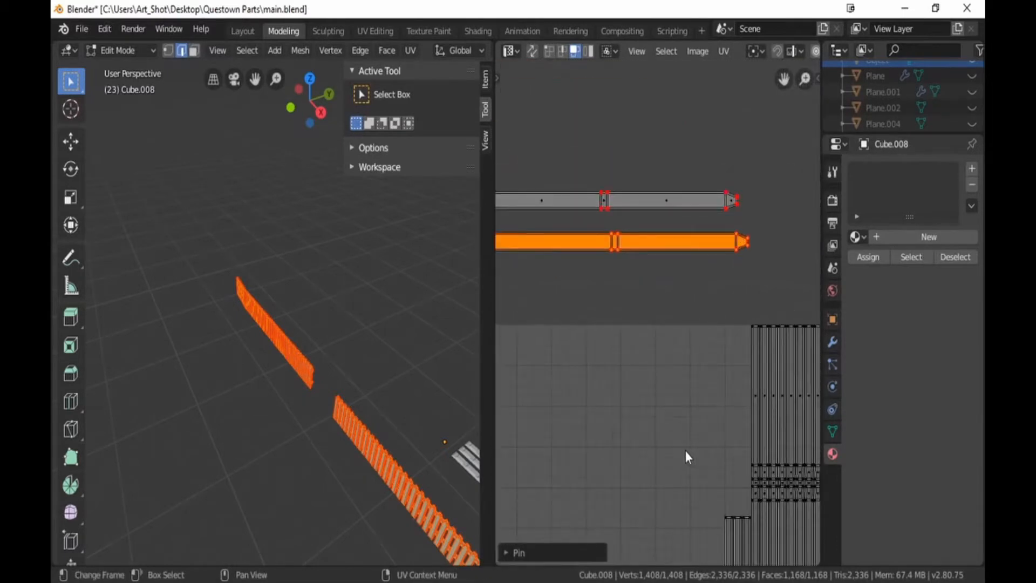
key(g)
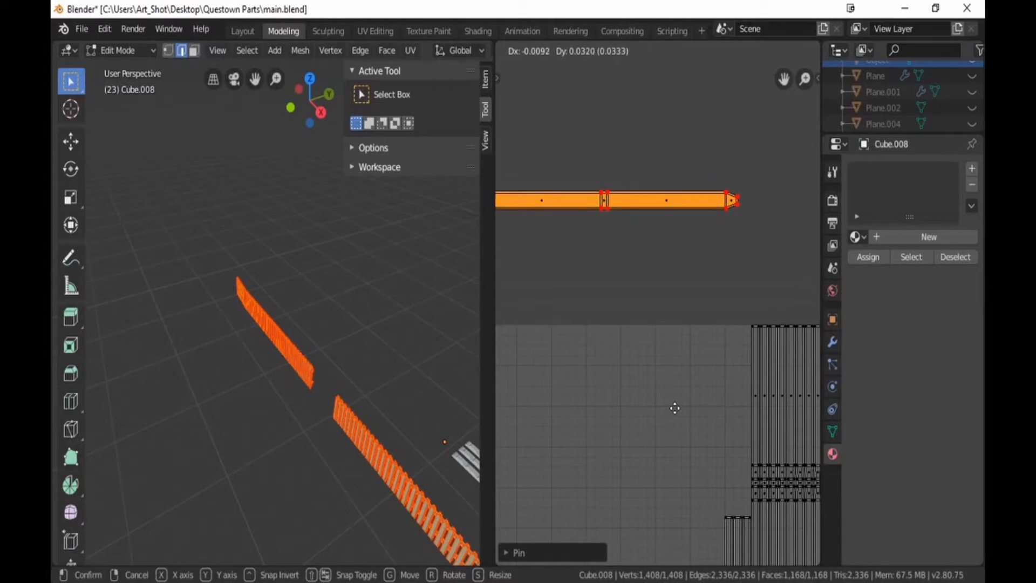
click(675, 408)
scroll(677, 415, up, 2)
key(g)
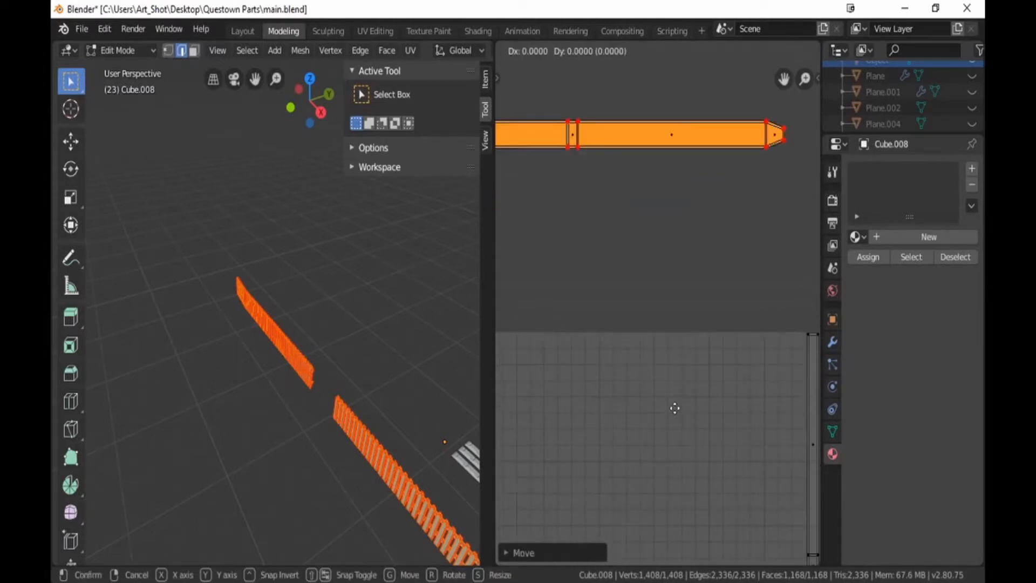
key(Escape)
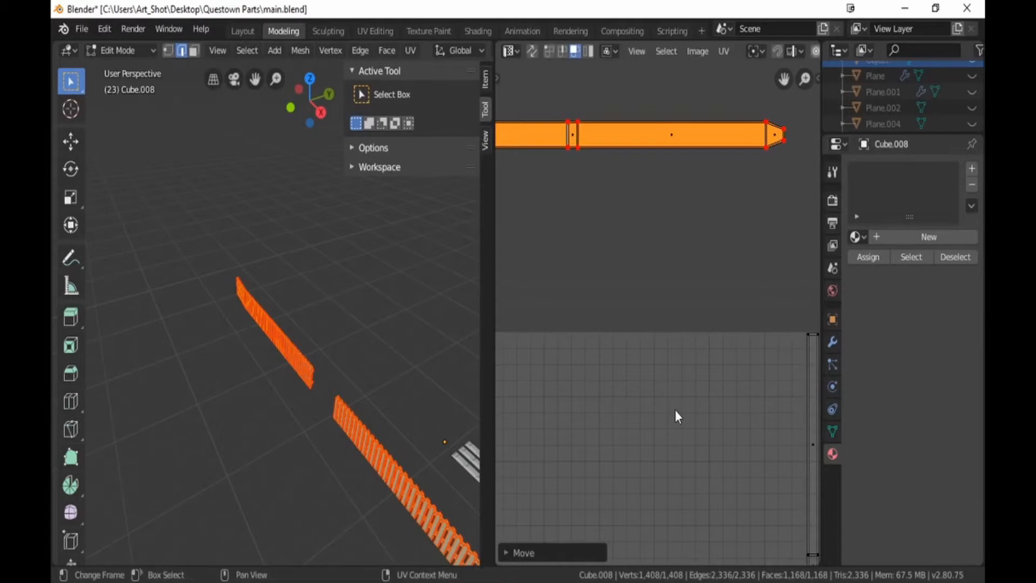
scroll(675, 410, down, 3)
middle_drag(677, 459, 565, 198)
middle_drag(691, 310, 530, 287)
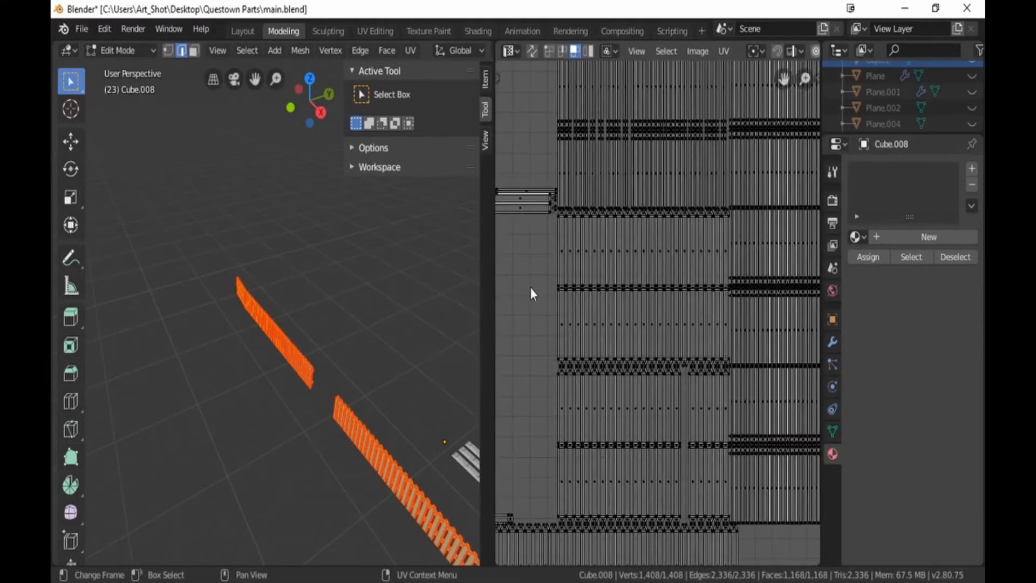
scroll(530, 287, up, 3)
middle_drag(569, 441, 688, 434)
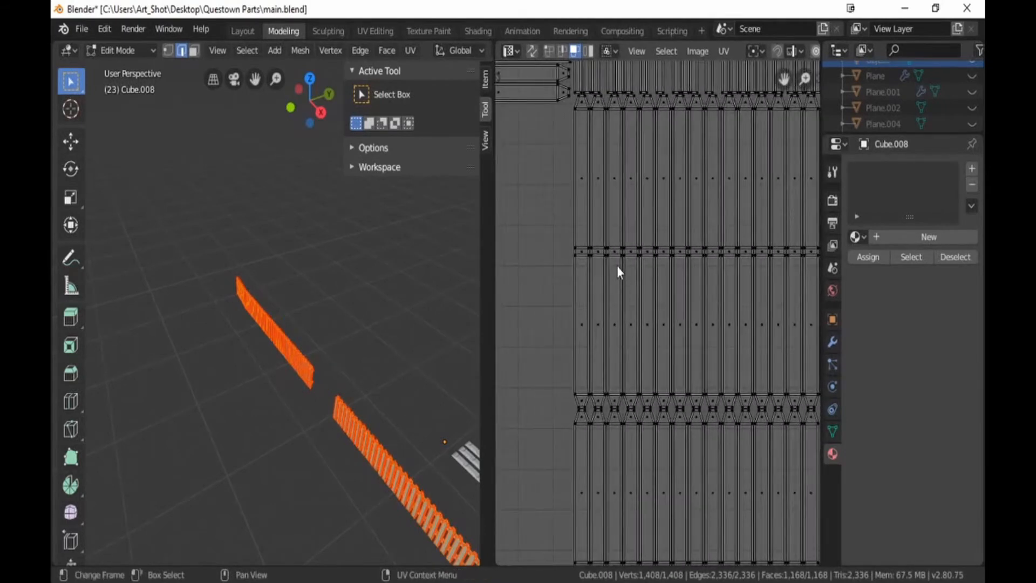
drag(573, 98, 587, 519)
middle_drag(634, 469, 631, 180)
shift+drag(532, 250, 581, 426)
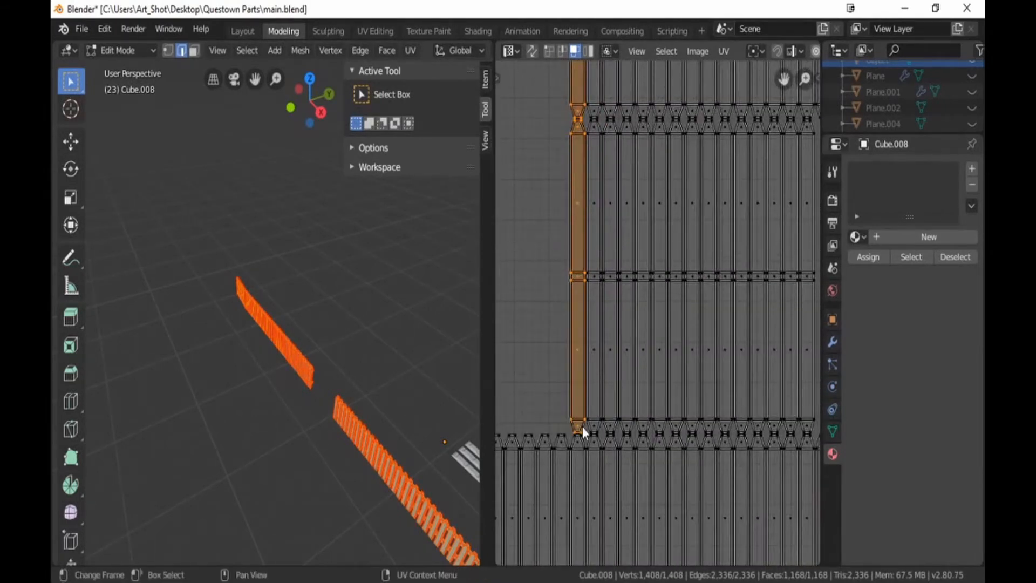
scroll(589, 425, down, 3)
key(alt+a)
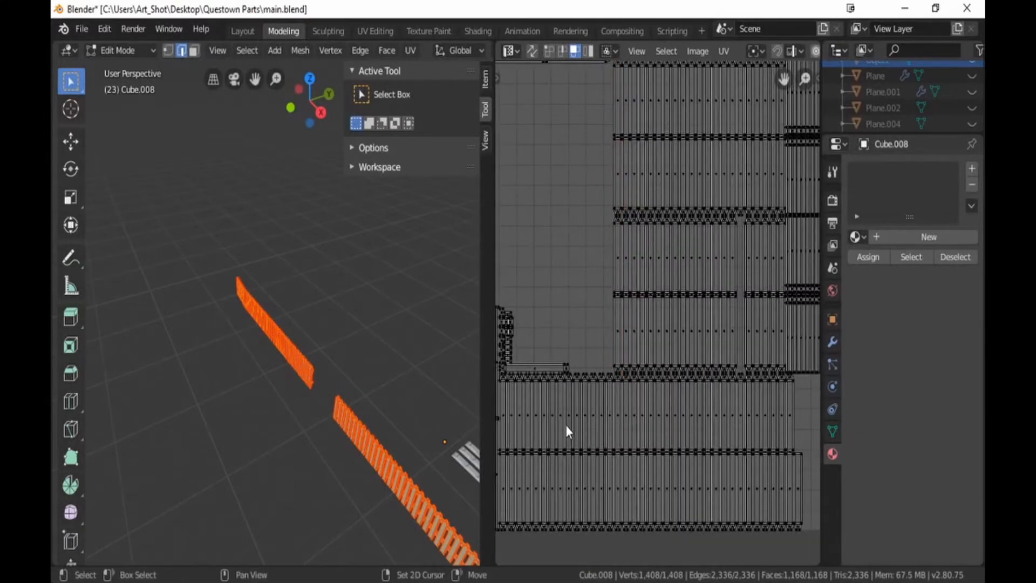
scroll(684, 439, up, 4)
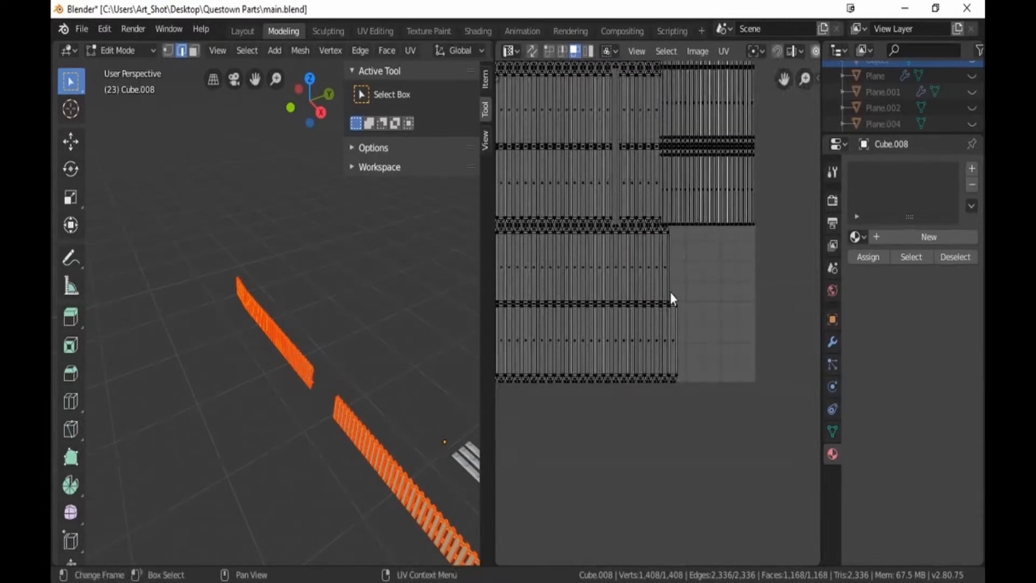
key(b)
key(Escape)
Step: Turn on UV sync selection, then select the faces of the last picket island in the lowest UV row in face mode
click(531, 51)
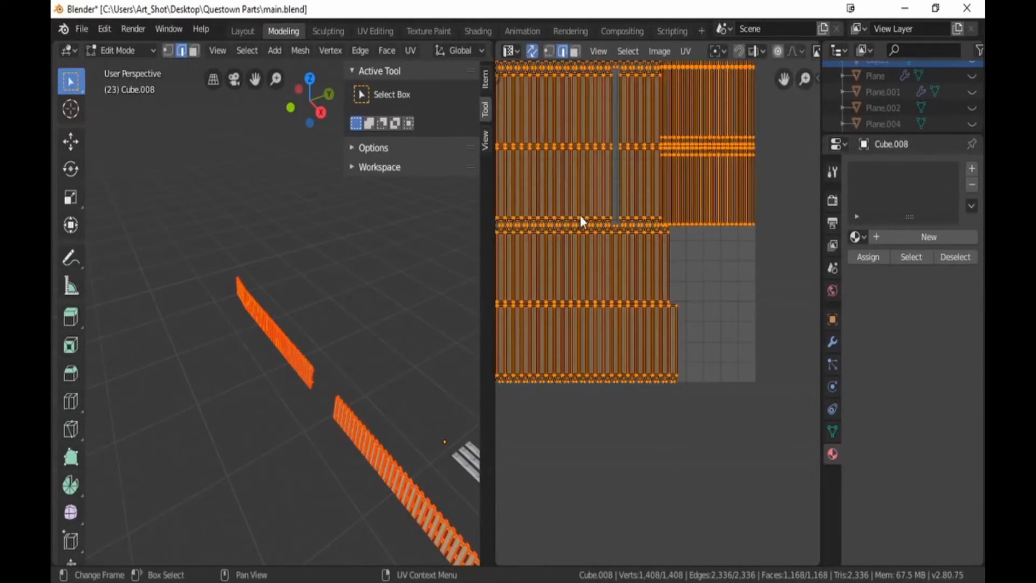
key(alt+a)
key(b)
drag(672, 286, 693, 408)
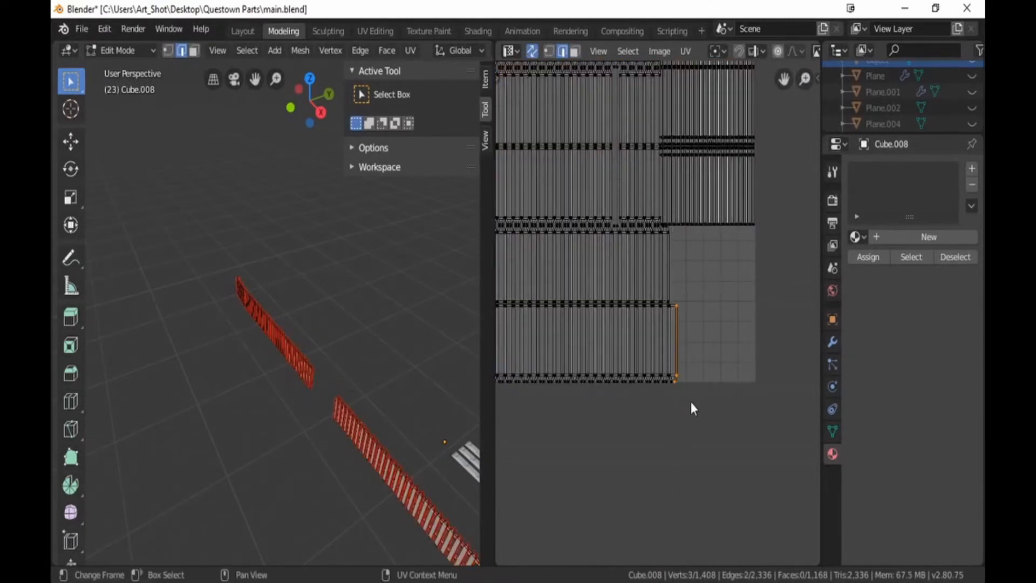
click(574, 51)
key(b)
drag(671, 292, 703, 426)
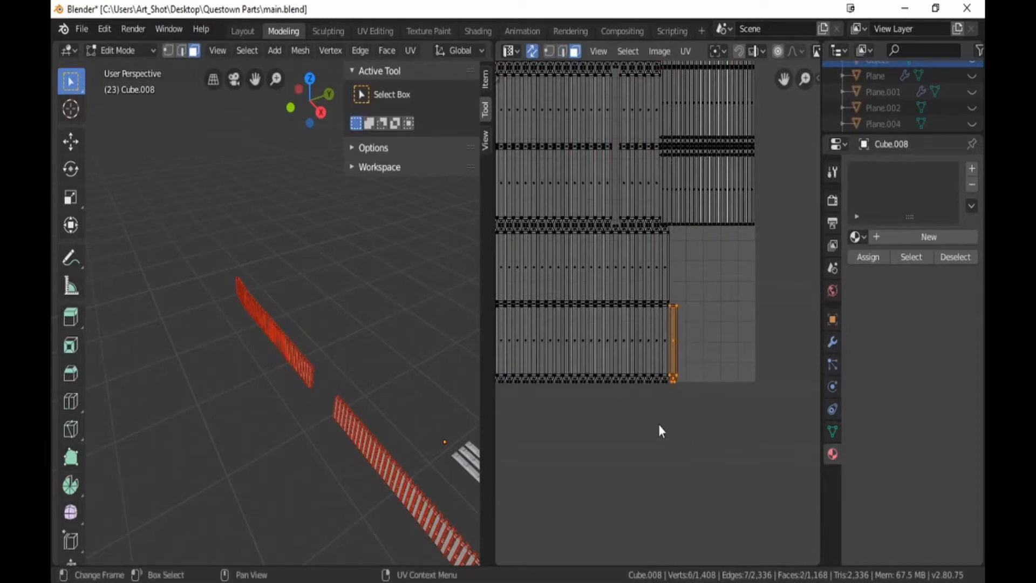
Step: Locate the selected picket faces on the fence model in the 3D view
middle_drag(345, 378, 376, 371)
middle_drag(310, 352, 272, 360)
shift+middle_drag(186, 297, 358, 308)
scroll(358, 307, up, 6)
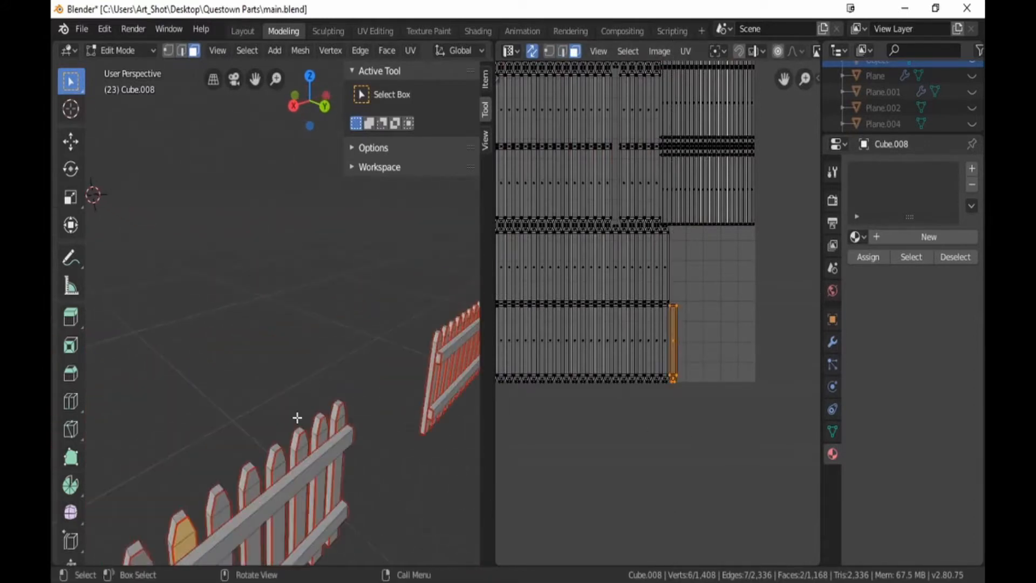
Step: In edge mode, select the bottom edge of the highlighted picket on the fence and clear its seam
middle_drag(299, 445, 258, 288)
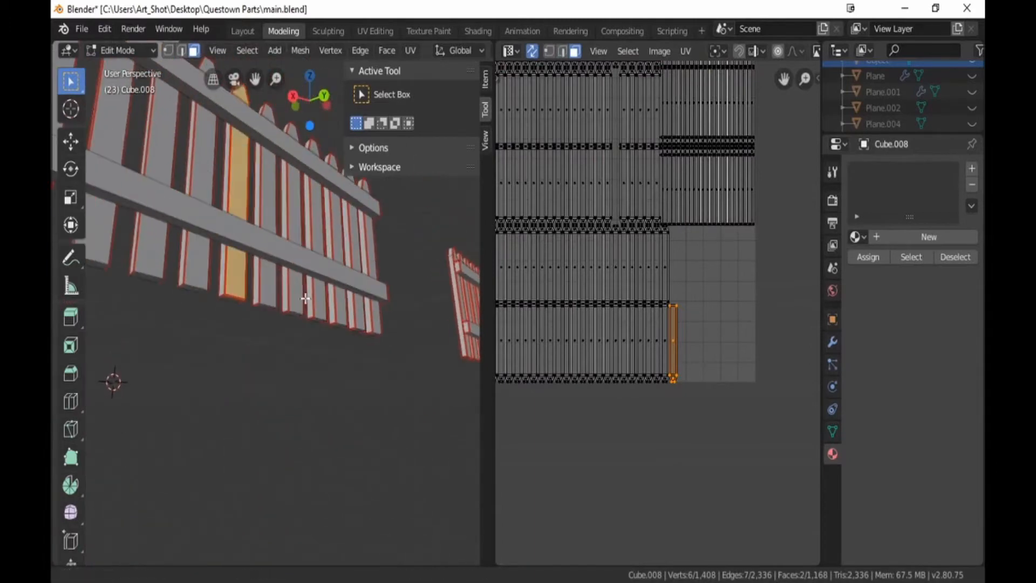
click(182, 52)
click(233, 296)
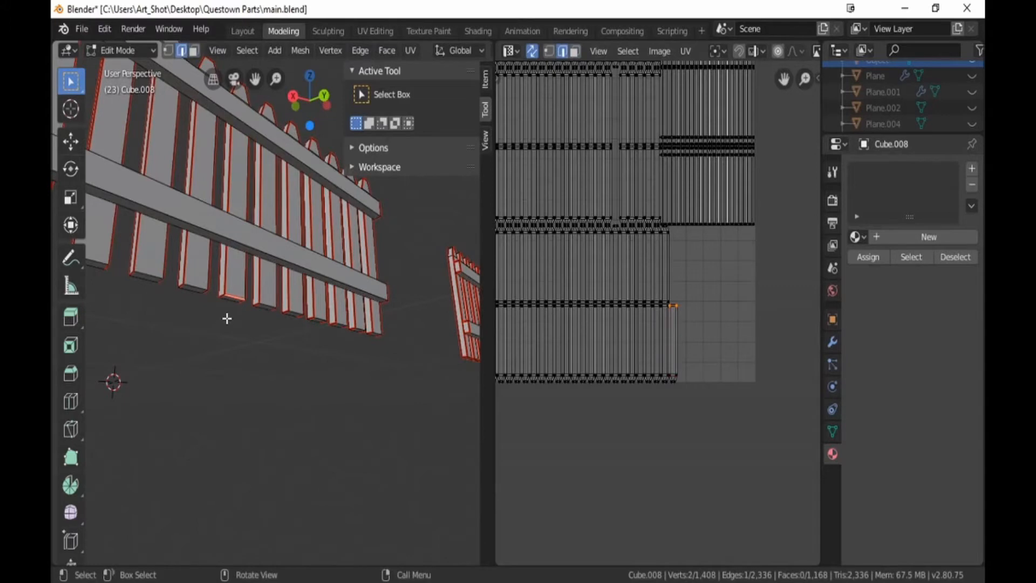
key(alt+e)
click(358, 50)
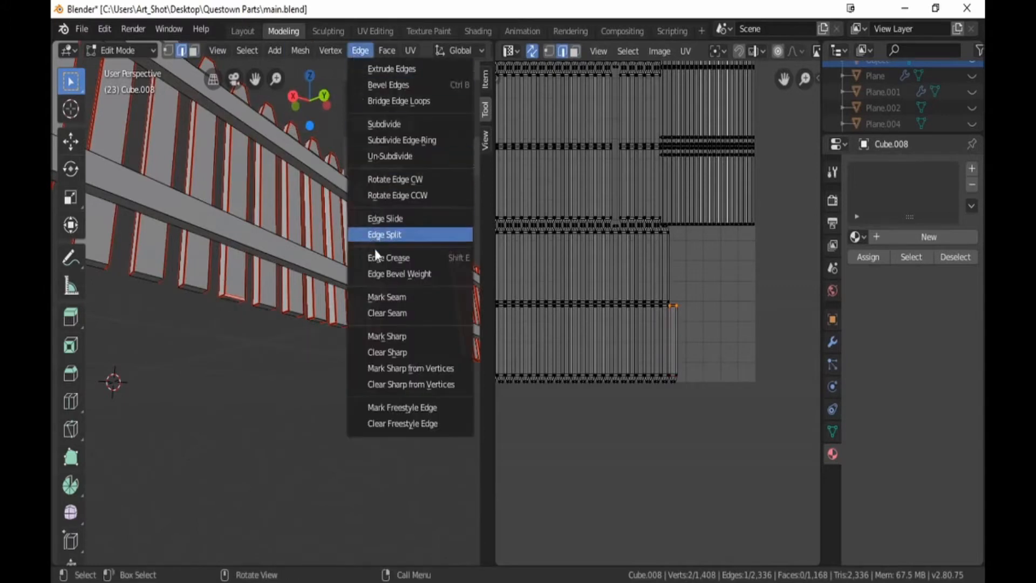
click(374, 312)
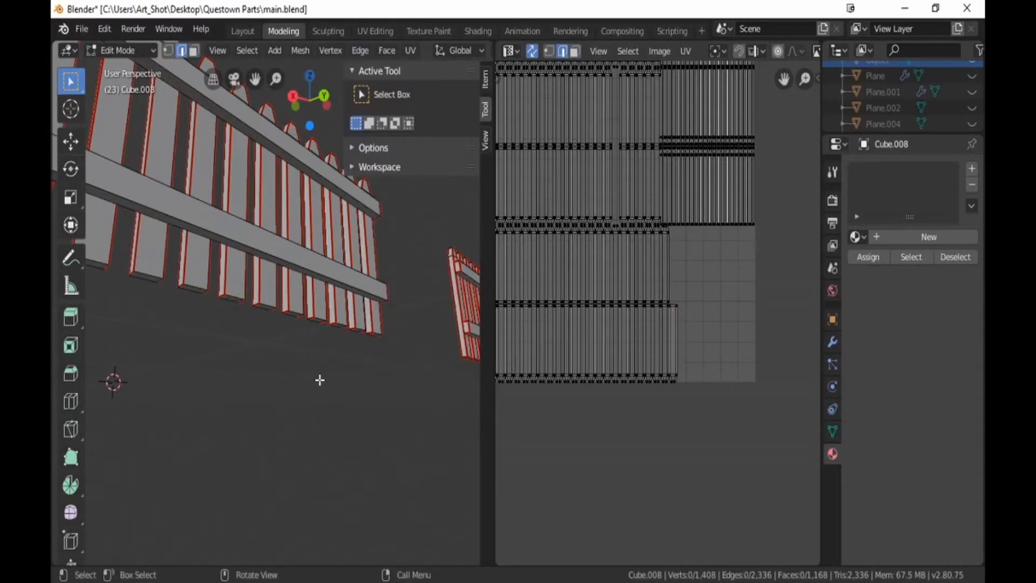
Step: Select the entire fence mesh, unwrap it again, and deselect everything
key(a)
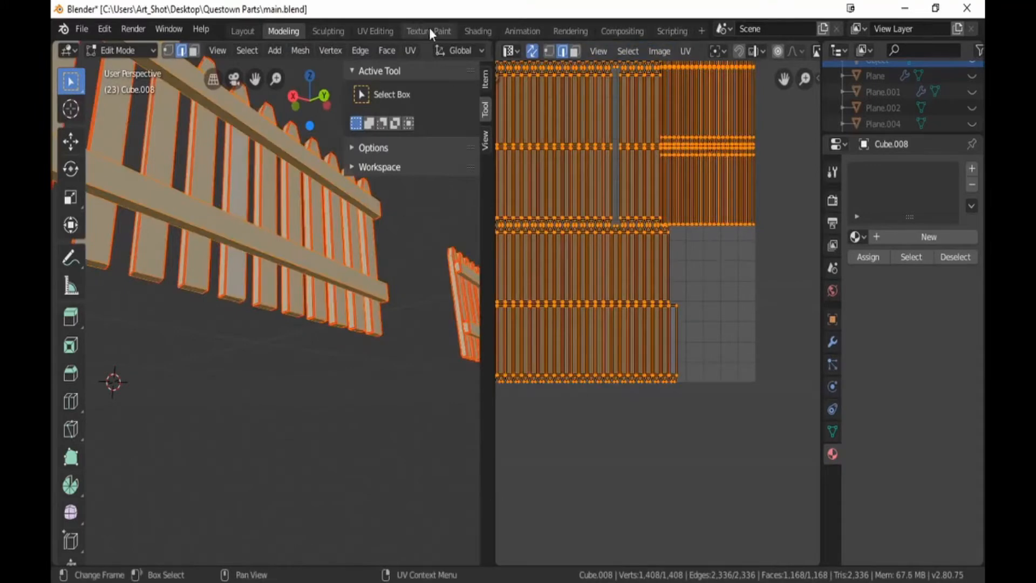
click(410, 50)
click(422, 69)
key(alt+a)
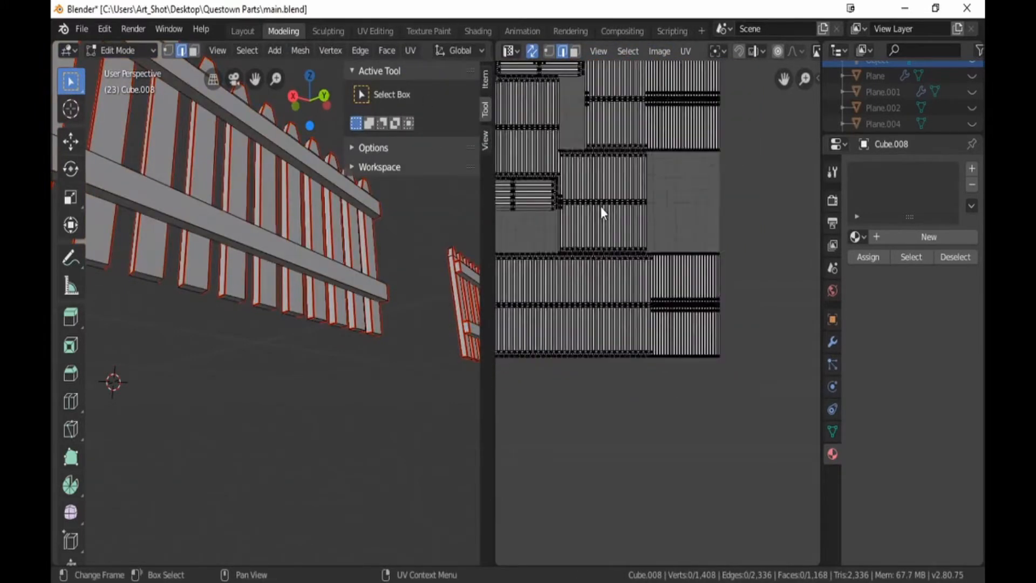
Step: Switch to face mode, turn off UV sync selection, and select all faces so every island is shown for editing
scroll(600, 206, down, 3)
click(575, 51)
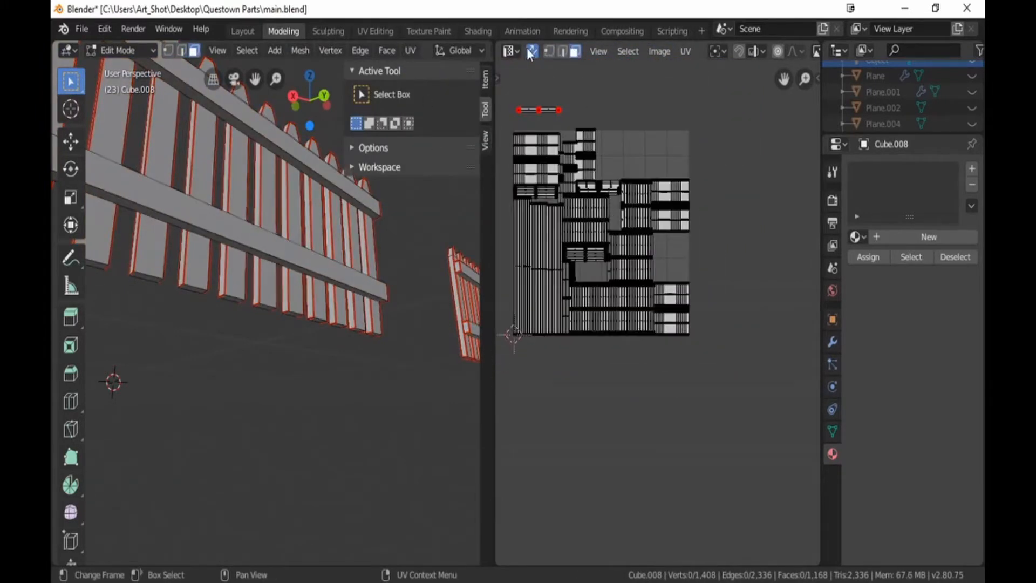
click(532, 51)
key(a)
scroll(633, 286, up, 5)
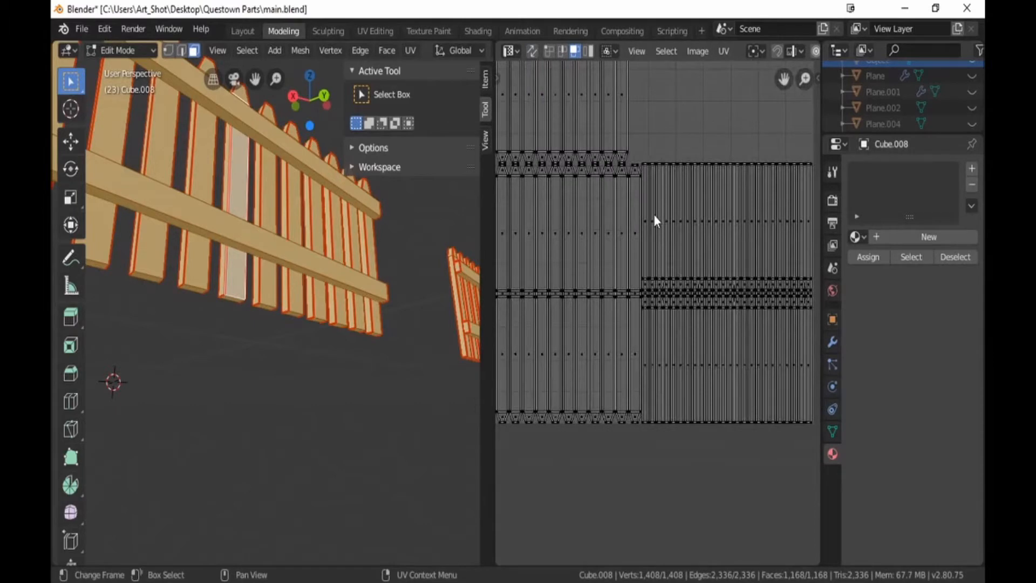
Step: Select the last picket island in the lowest UV row and move it left exactly over its neighbouring island
drag(637, 161, 638, 421)
key(g)
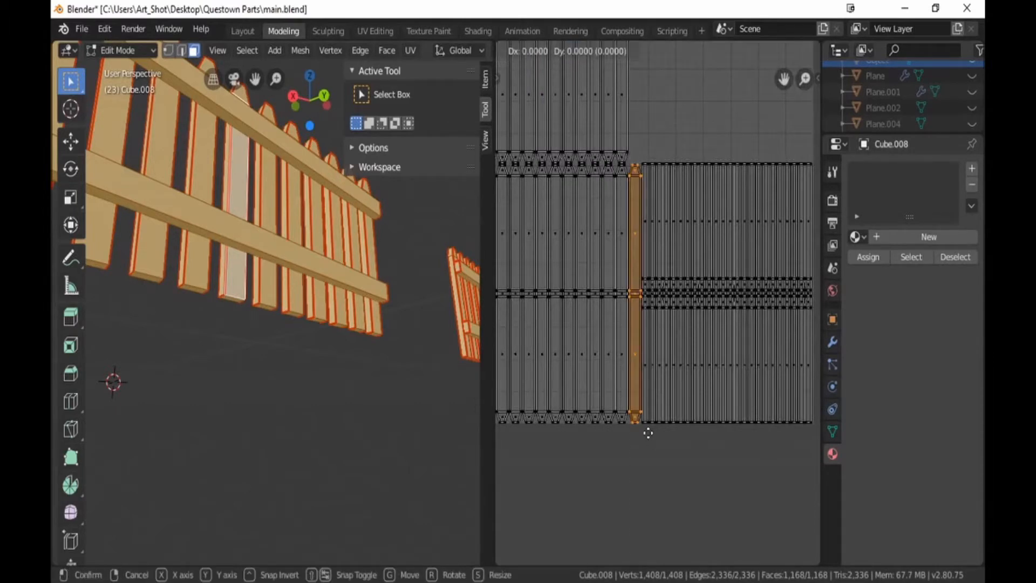
click(635, 431)
scroll(645, 410, up, 3)
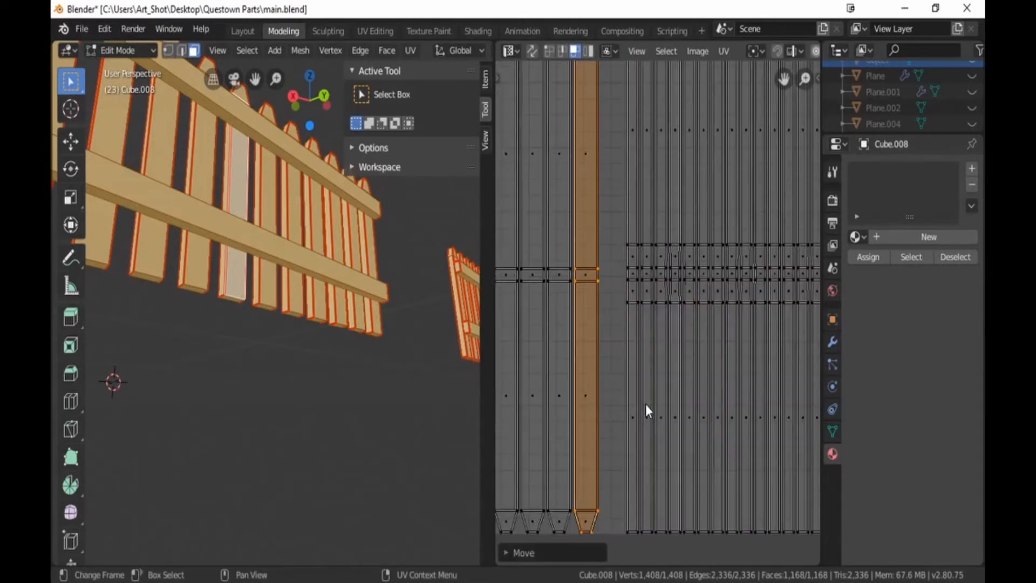
key(g)
click(645, 403)
scroll(645, 403, up, 2)
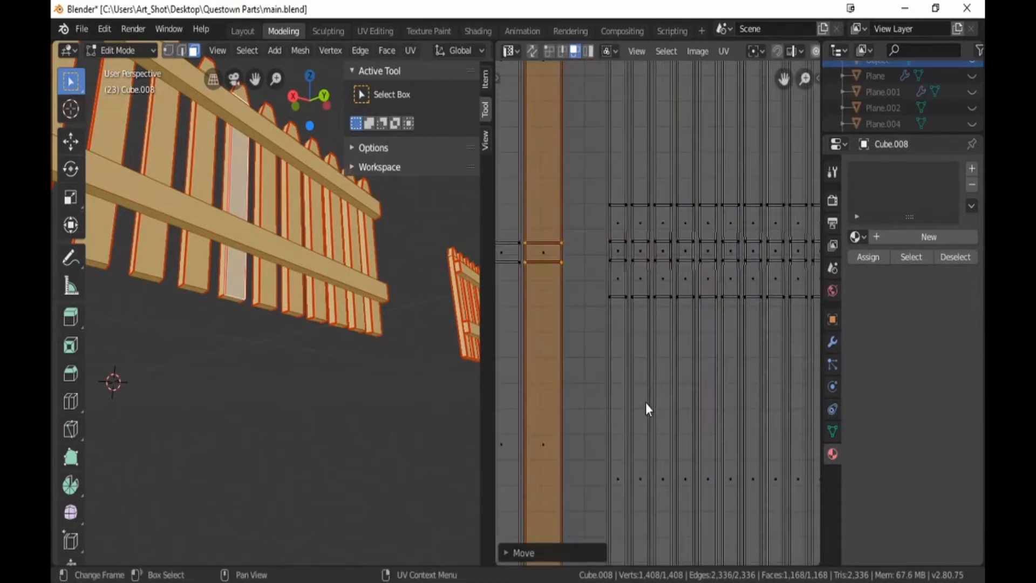
scroll(645, 403, down, 5)
Step: Box-select the stacked end pickets together with the aligned pickets in the rows above and move them left by about 0.0147 onto the next column
key(b)
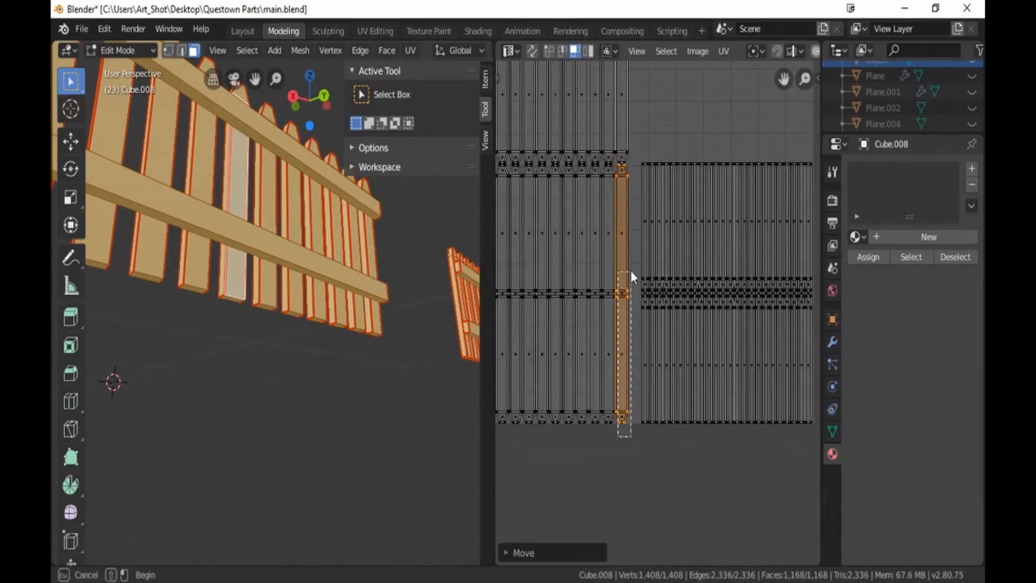
drag(627, 117, 625, 69)
middle_drag(629, 118, 644, 396)
key(b)
drag(635, 342, 639, 103)
middle_drag(674, 227, 674, 432)
key(b)
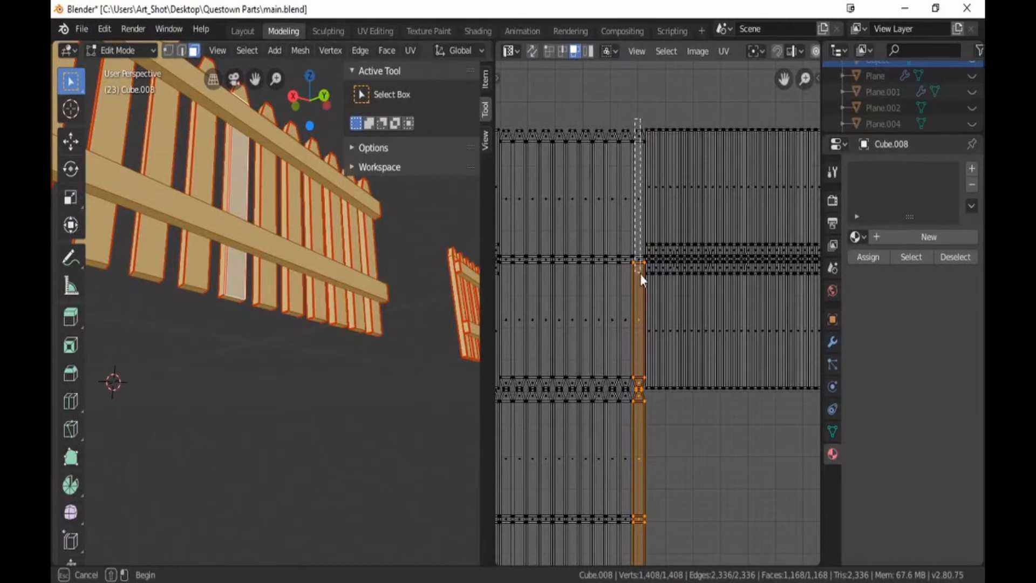
drag(639, 274, 641, 276)
key(g)
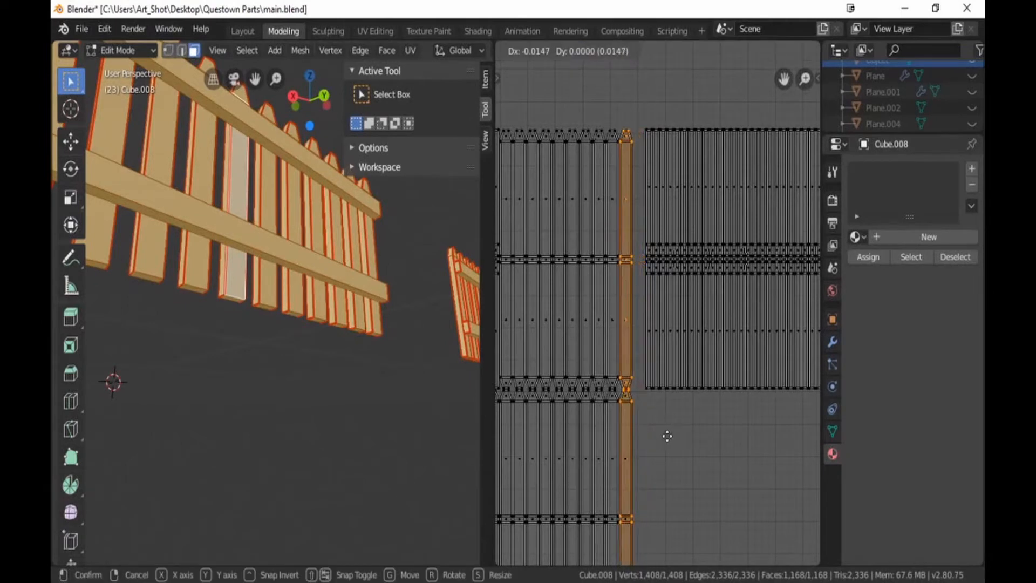
click(668, 438)
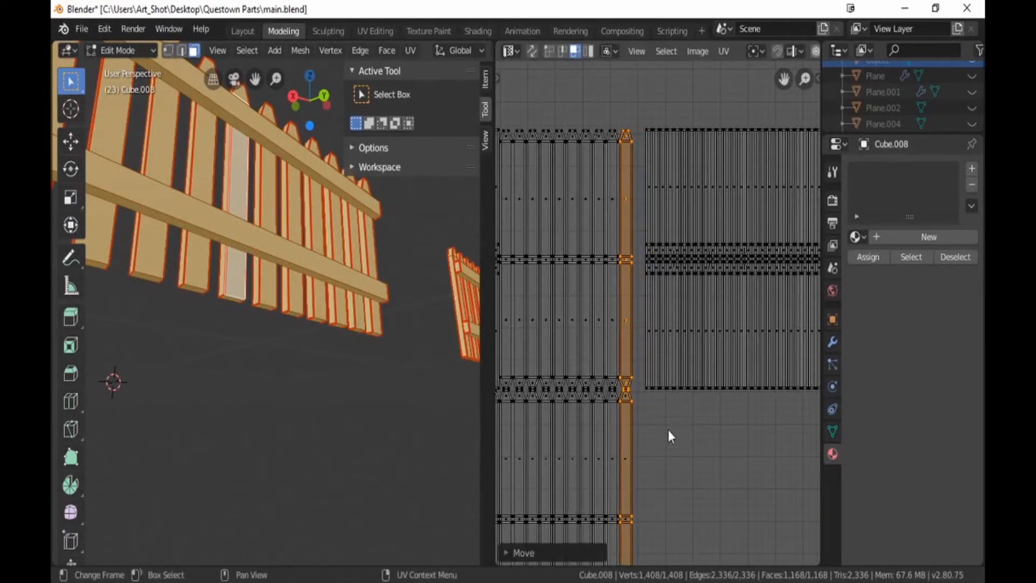
Step: Select all overlapping end pickets down through the lowest row and move them left by one picket width onto the adjacent column
key(b)
drag(624, 121, 629, 553)
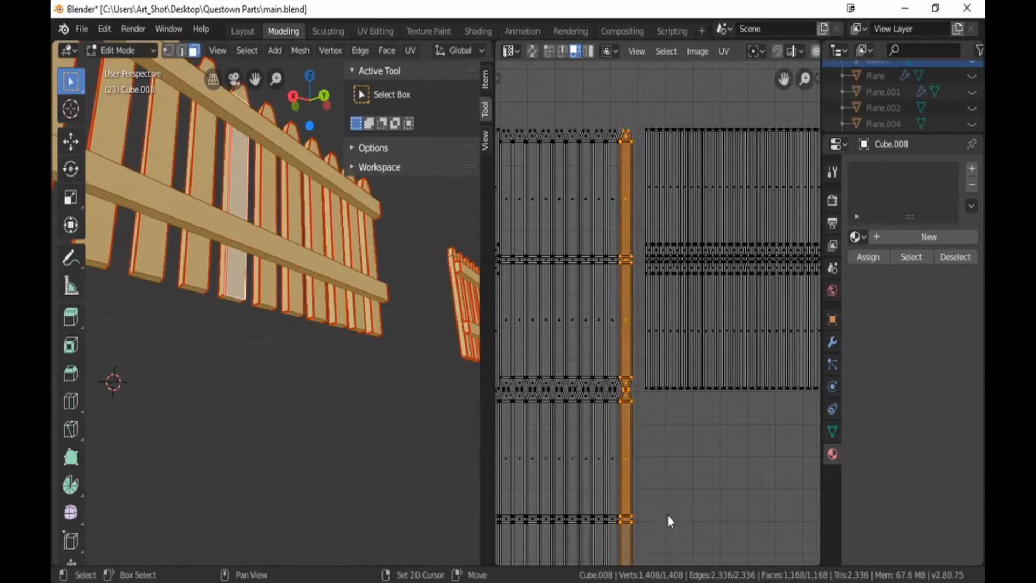
middle_drag(667, 514, 693, 214)
key(b)
drag(641, 128, 653, 529)
middle_drag(669, 513, 671, 271)
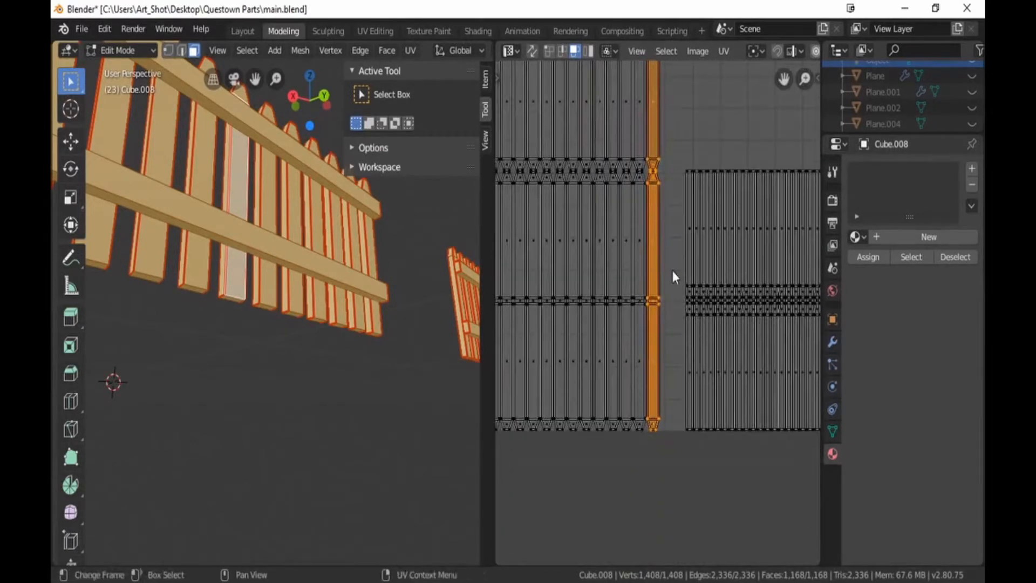
key(b)
drag(649, 251, 658, 454)
scroll(658, 454, down, 1)
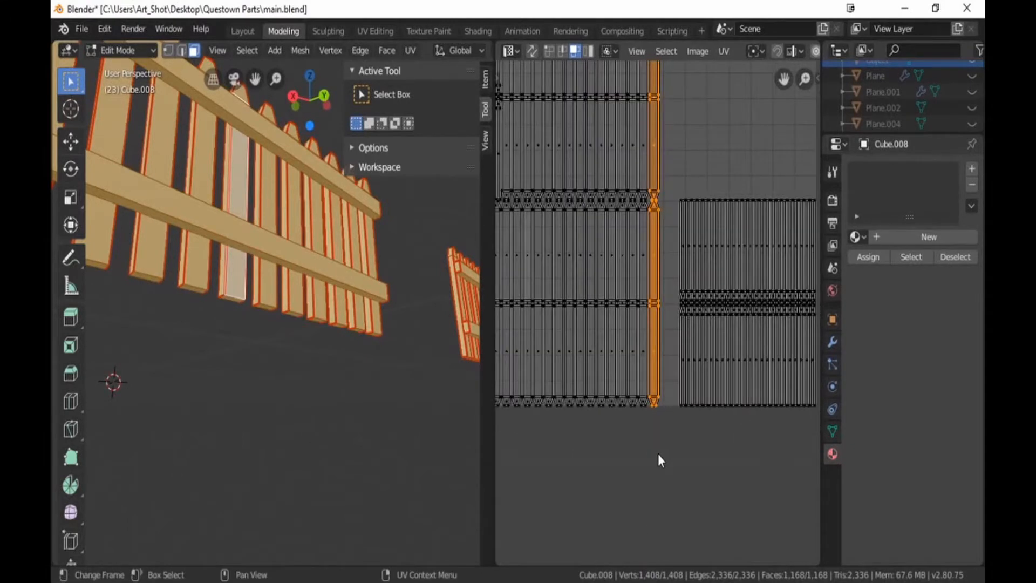
key(g)
click(646, 453)
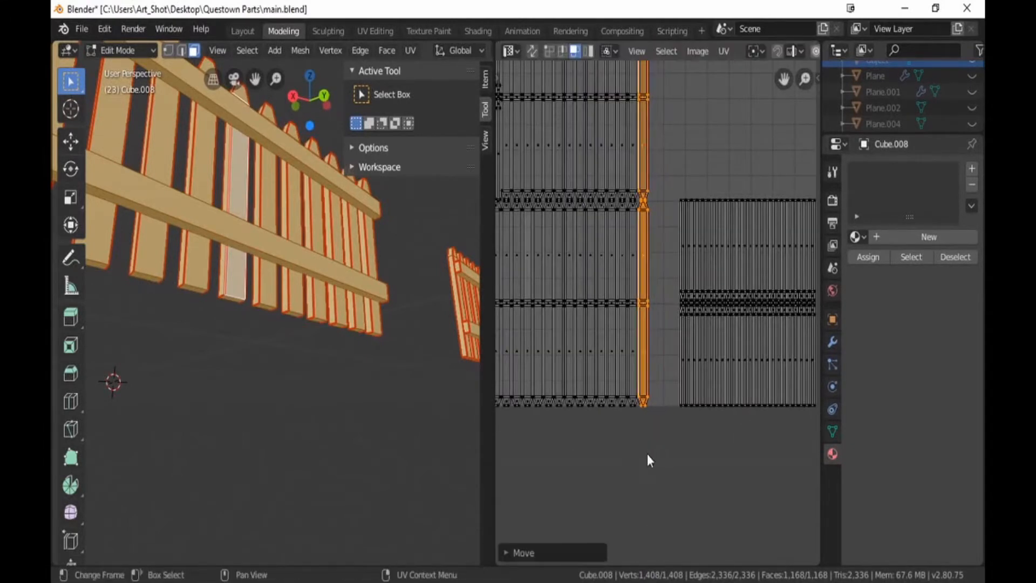
Step: Add the newly covered pickets in every row to the selection and move the stack left by about 0.0146
middle_drag(678, 221, 696, 317)
key(b)
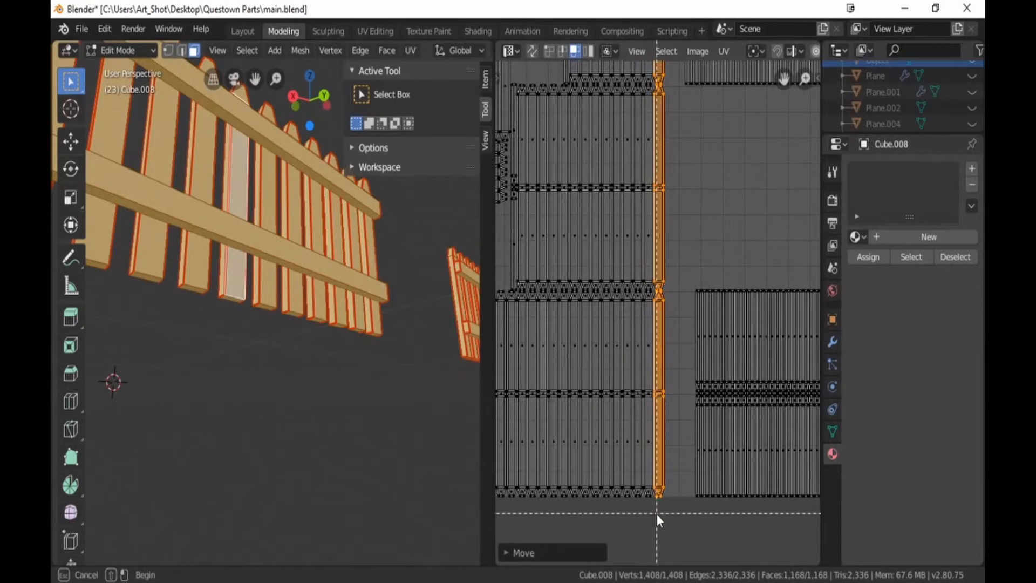
drag(674, 357, 676, 168)
drag(678, 82, 675, 76)
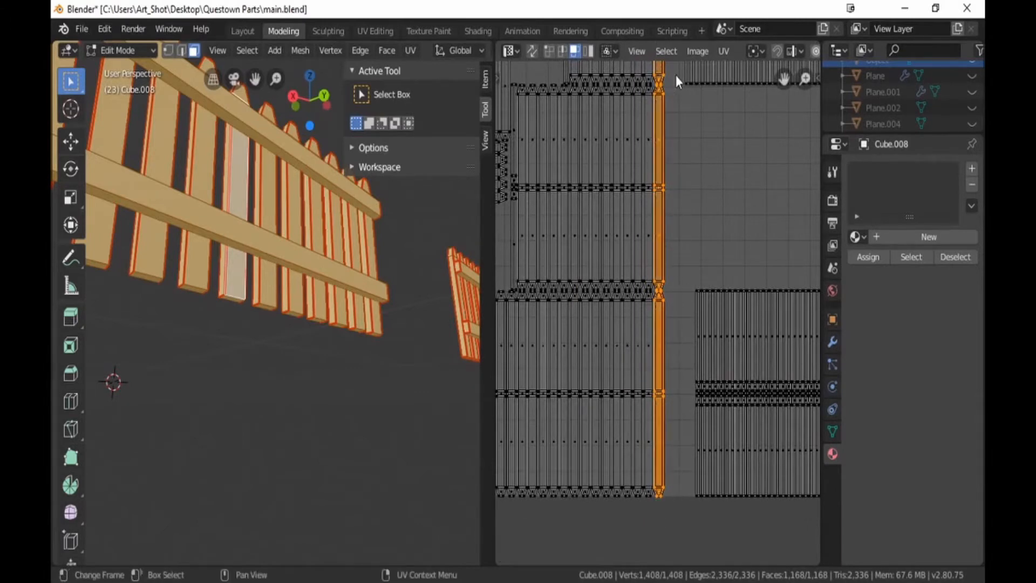
middle_drag(675, 279, 697, 341)
key(b)
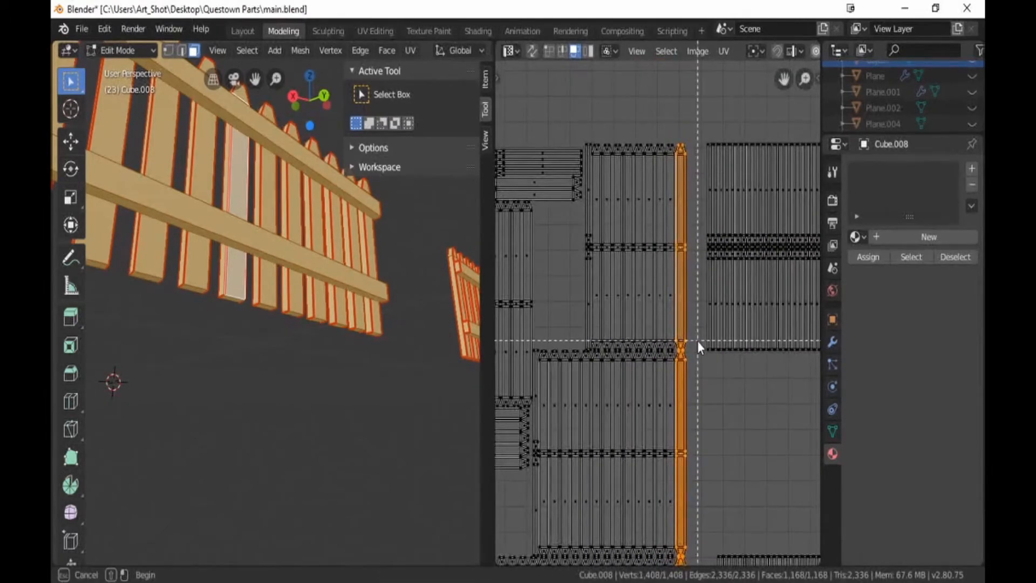
drag(697, 350, 678, 193)
drag(678, 137, 678, 136)
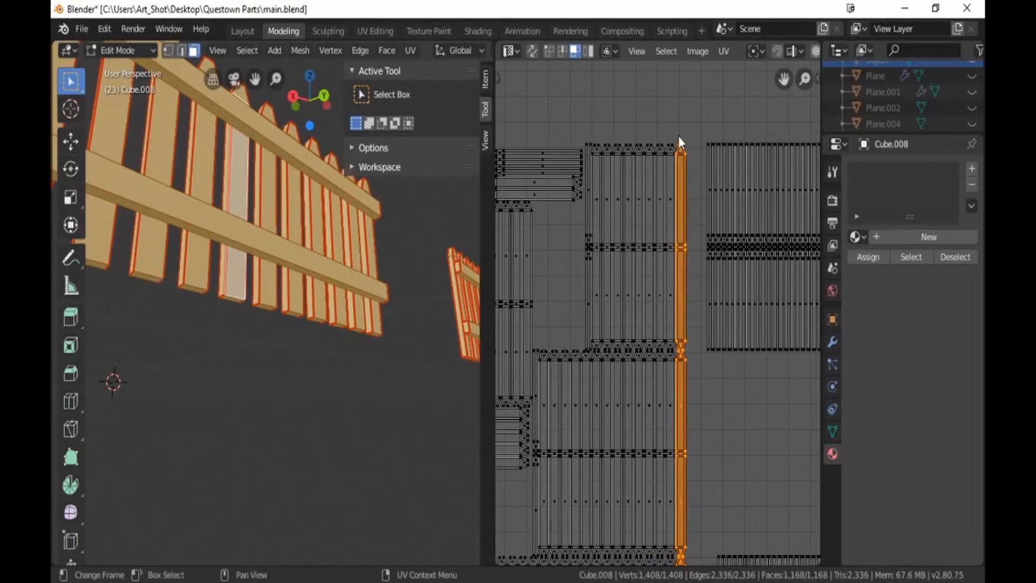
key(g)
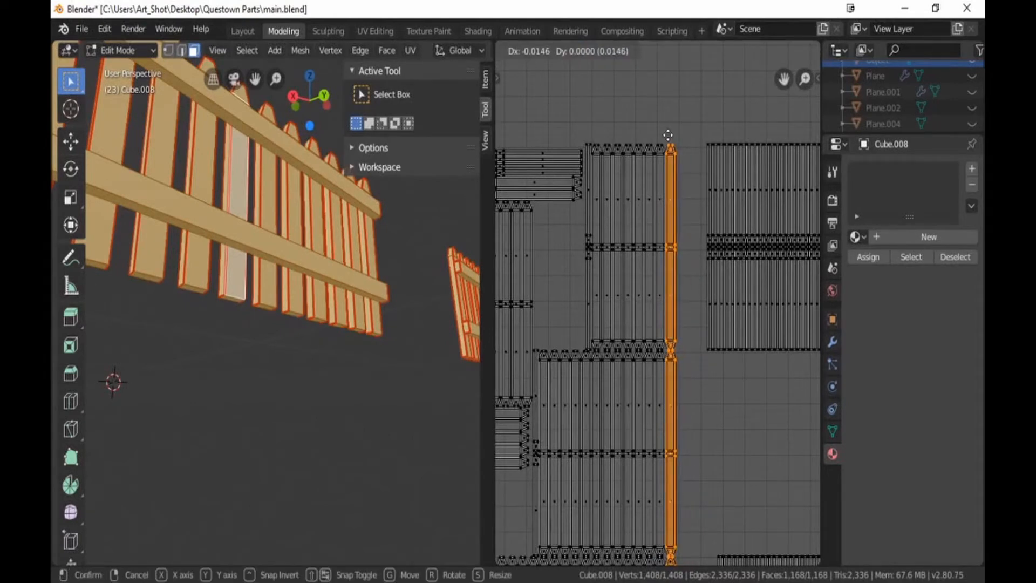
click(668, 135)
Step: Box-select the overlapping picket column from the highest row to the lowest and shift it left onto the following column
key(b)
drag(668, 135, 681, 556)
middle_drag(689, 523, 687, 139)
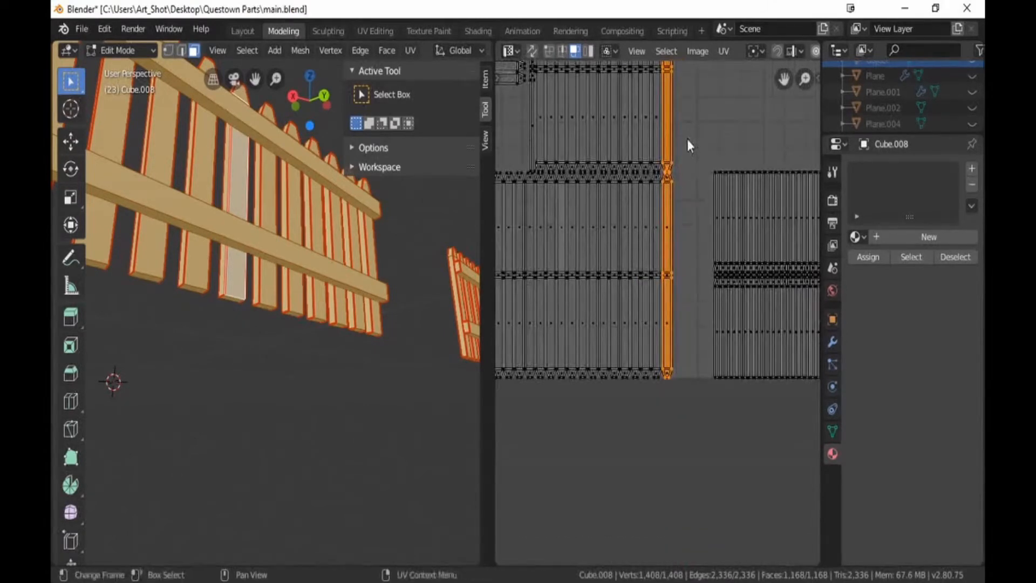
key(b)
drag(687, 139, 664, 426)
key(g)
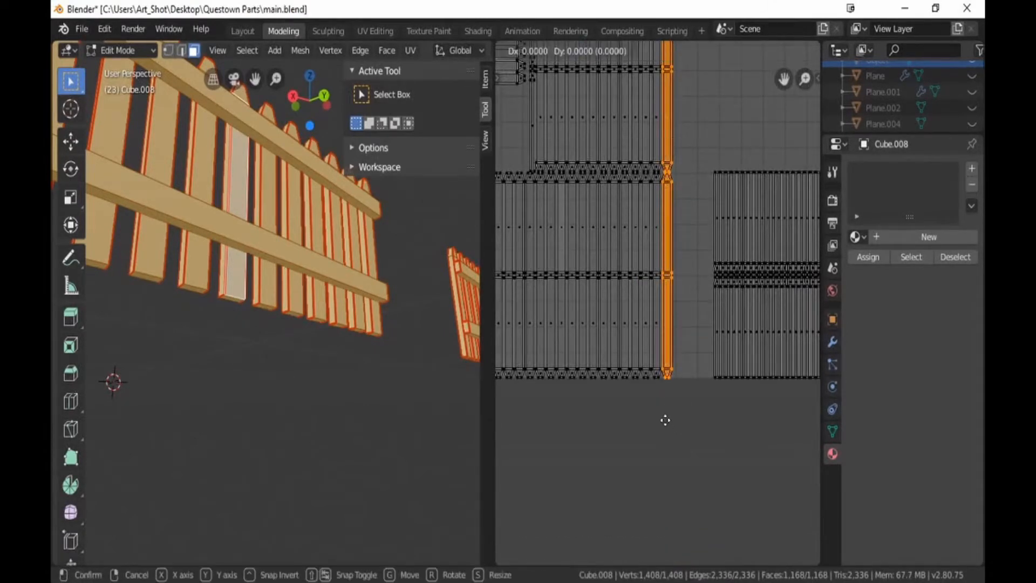
click(655, 419)
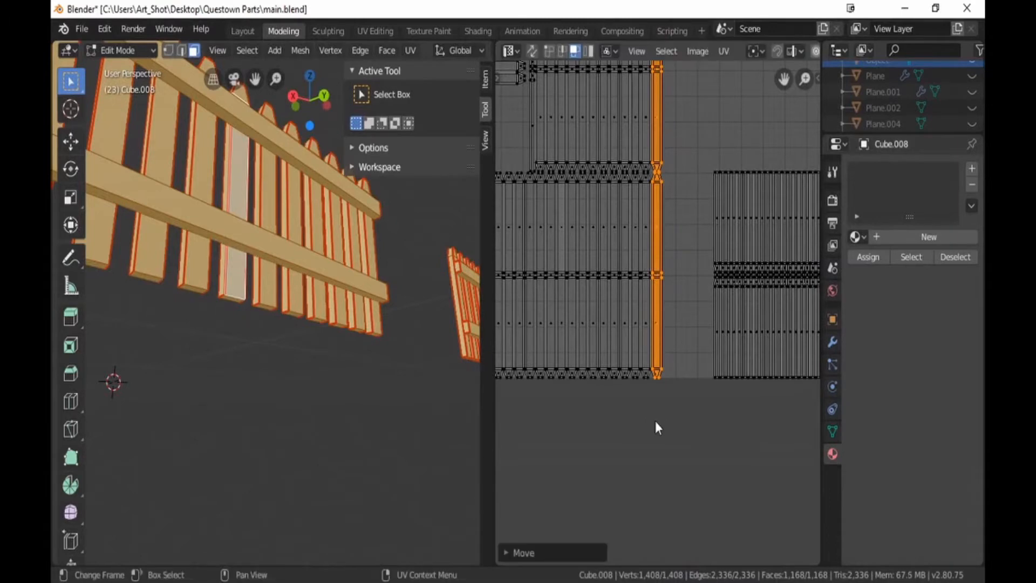
Step: Reselect the grown picket stack from the lowest row upward, including the pickets beneath it, and move it one more column left
key(b)
drag(655, 421, 674, 63)
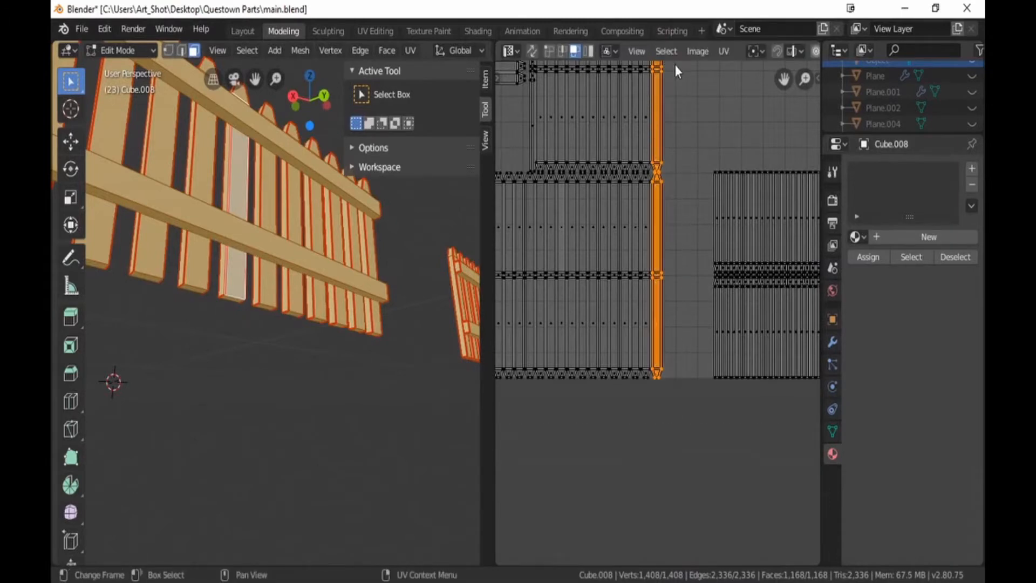
middle_drag(674, 64, 681, 365)
key(b)
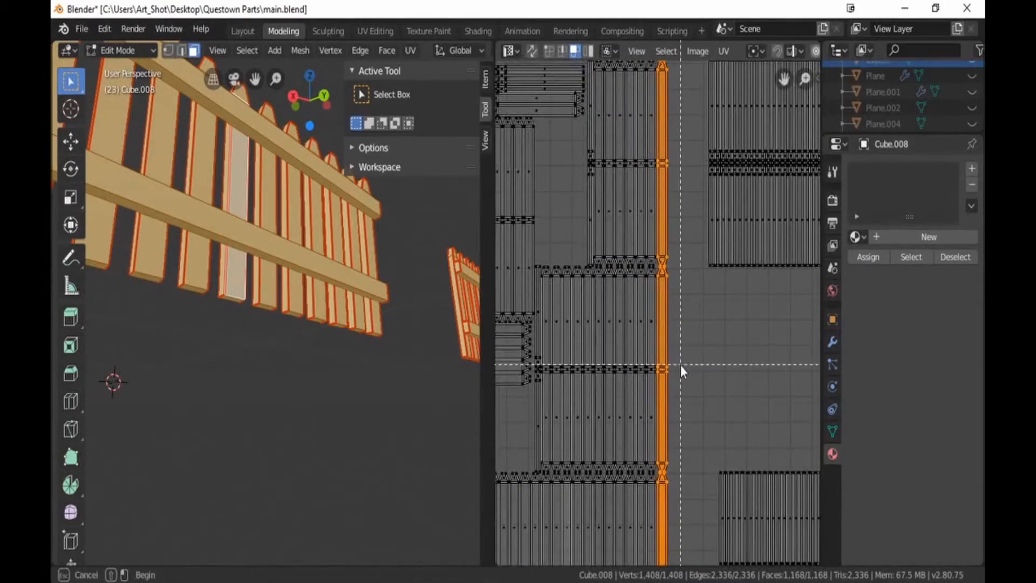
key(Escape)
key(b)
drag(670, 373, 672, 105)
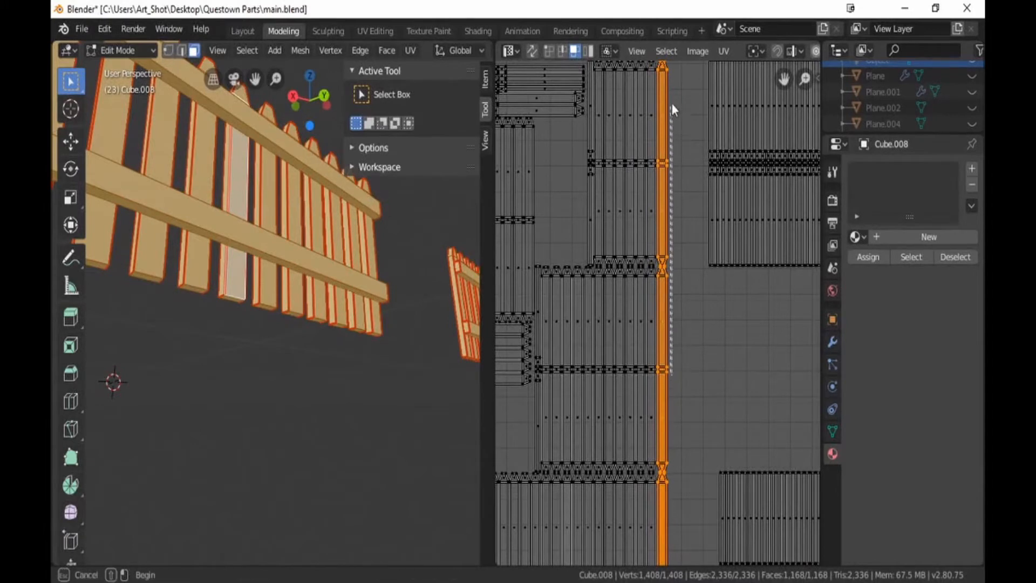
drag(659, 64, 659, 64)
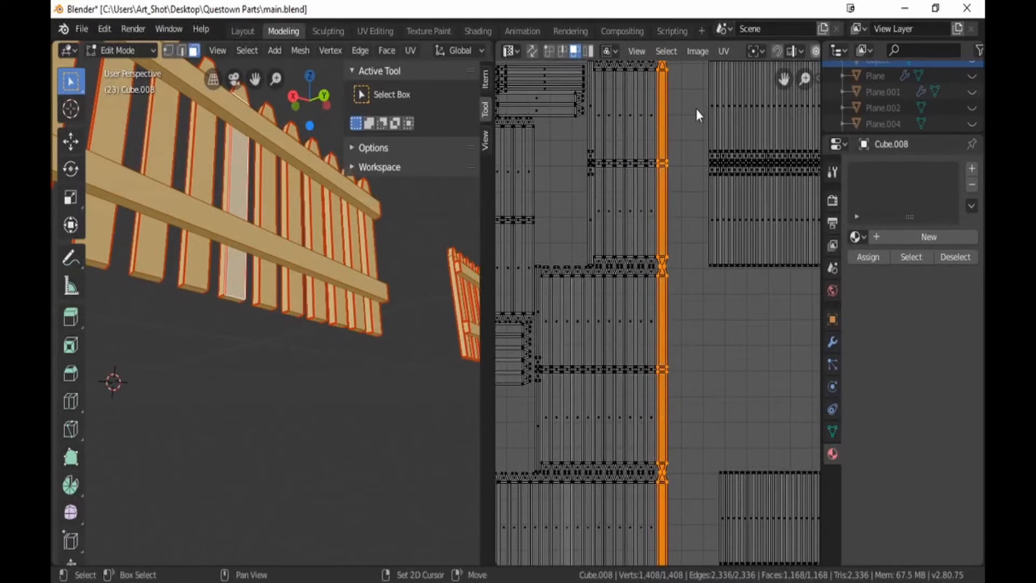
middle_drag(695, 109, 697, 176)
key(g)
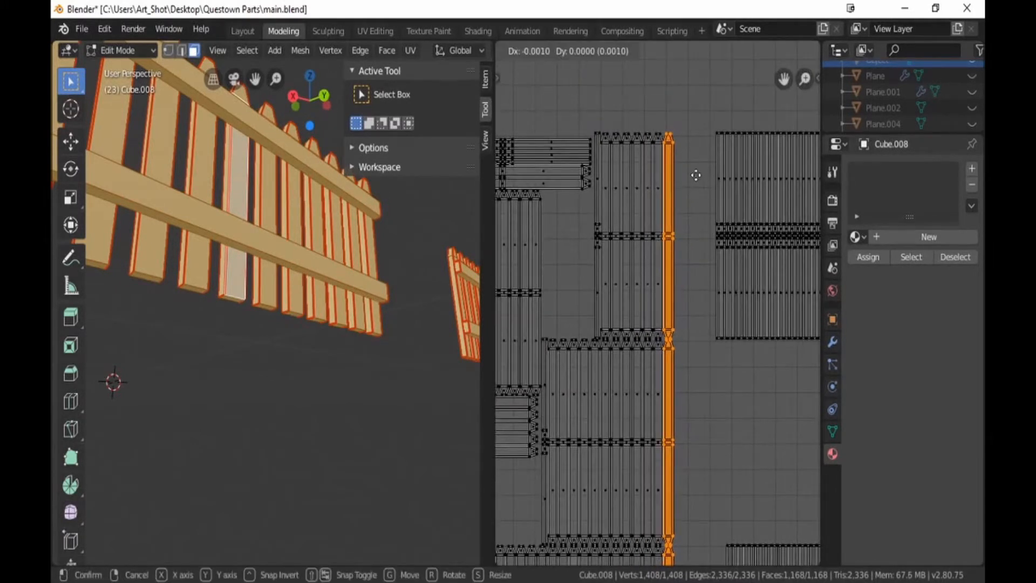
click(685, 176)
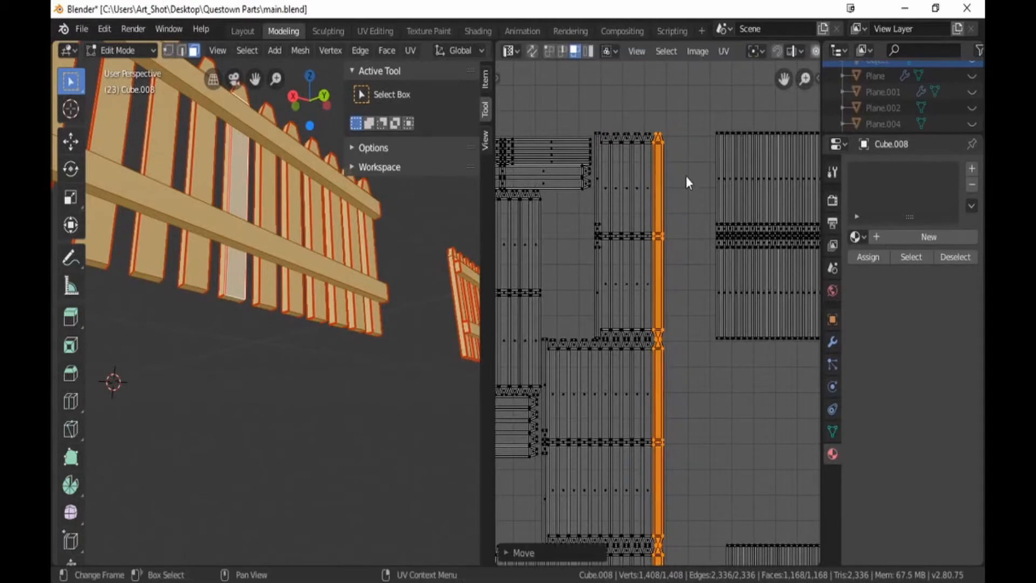
Step: Box-select the overlapping picket column down through all three rows and move it left onto the adjacent column
key(b)
drag(655, 111, 672, 542)
middle_drag(672, 542, 681, 413)
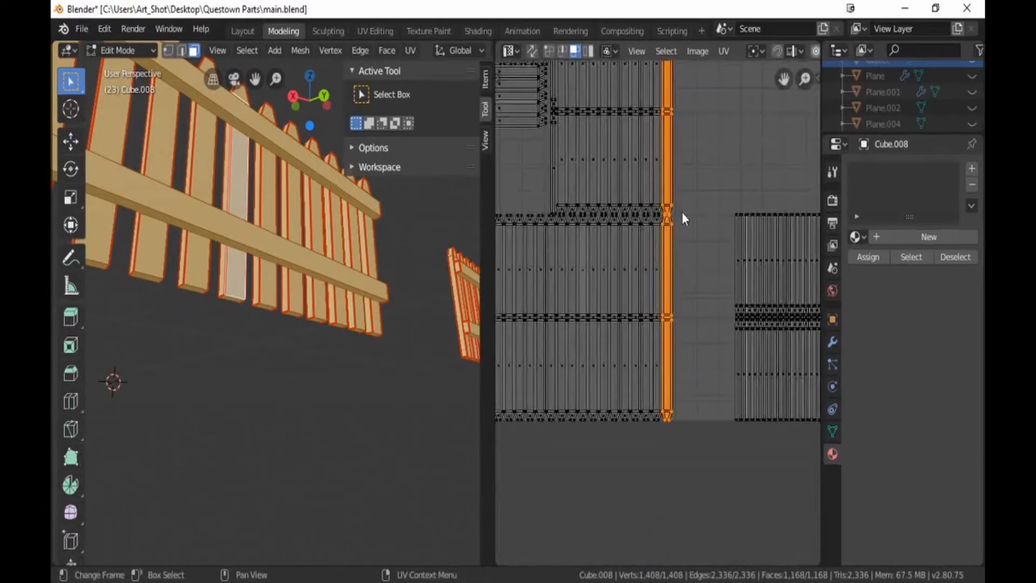
key(b)
drag(681, 212, 664, 455)
key(g)
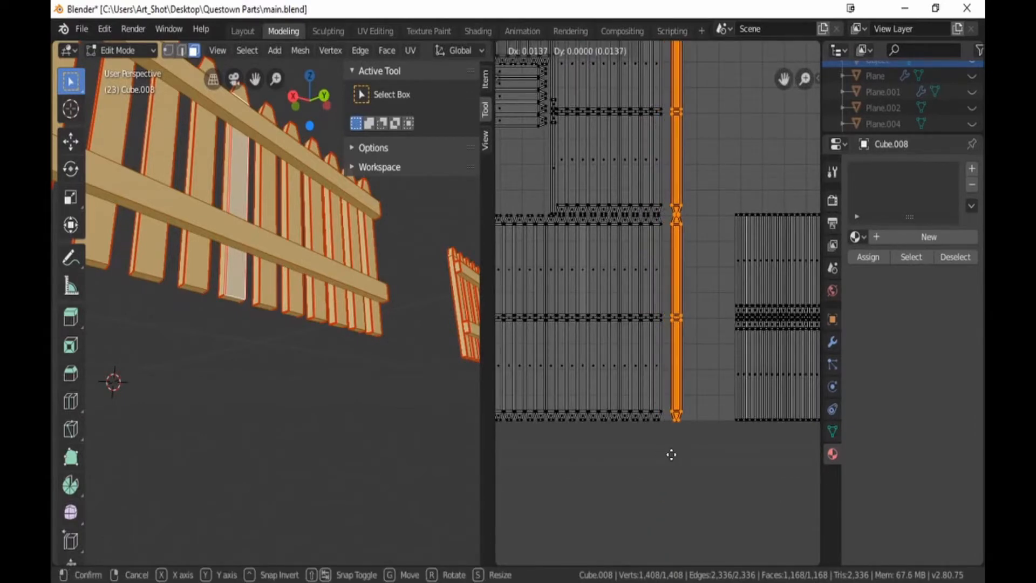
click(652, 456)
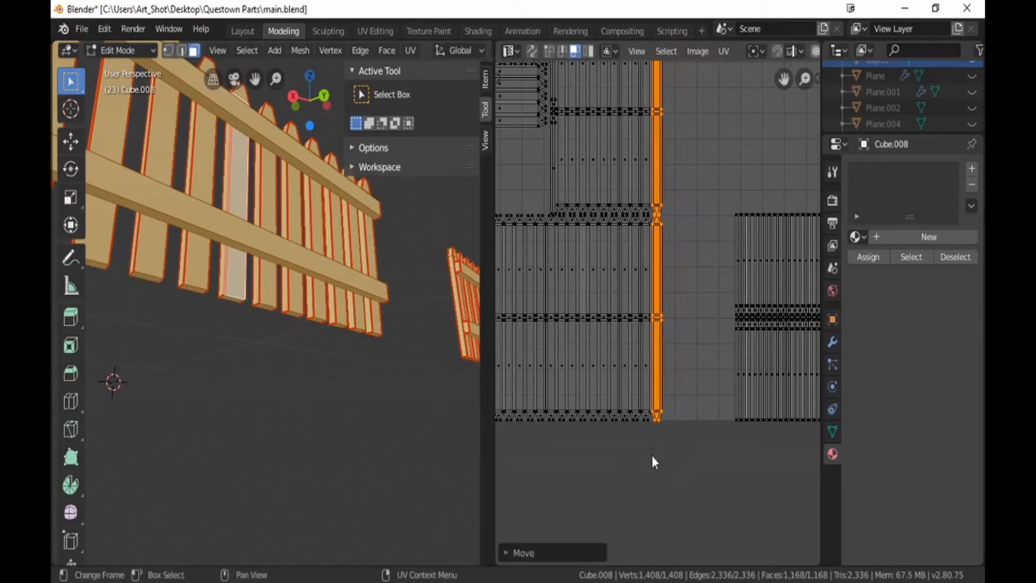
Step: Add the newly covered pickets from the lowest row up to the highest and shift the stack one column left
key(b)
drag(652, 455, 679, 76)
middle_drag(679, 76, 701, 397)
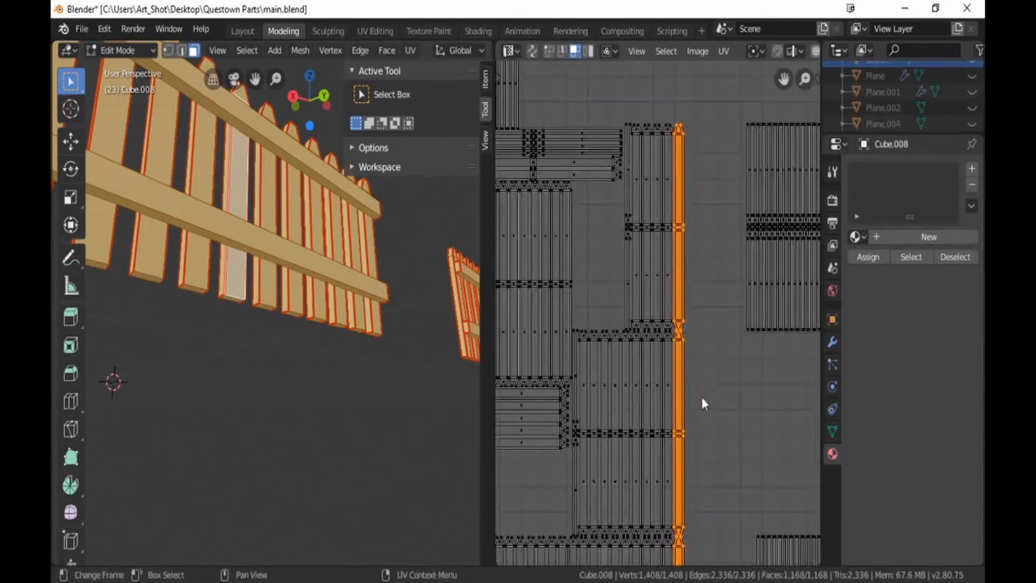
key(b)
drag(701, 396, 675, 99)
key(g)
click(665, 99)
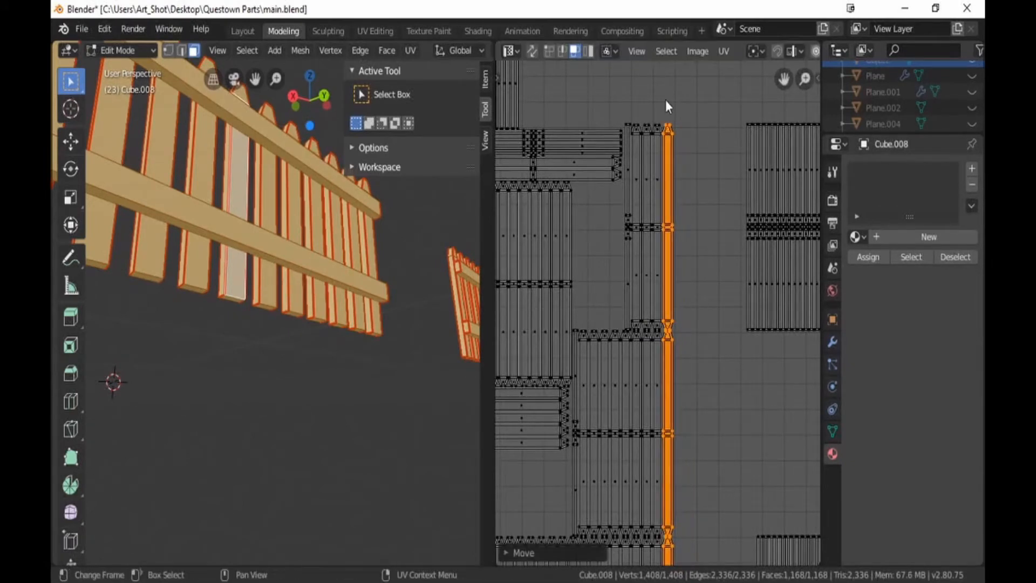
Step: Reselect the stacked column from the highest row downward, including the pickets beneath, and move it left by one picket width
key(b)
drag(665, 99, 702, 533)
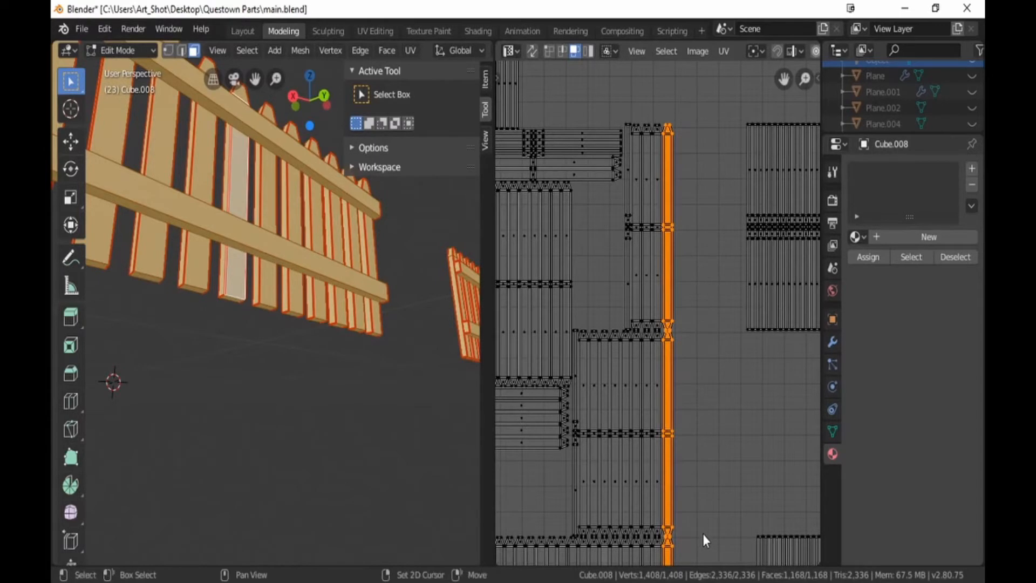
middle_drag(703, 533, 720, 202)
key(b)
drag(721, 201, 685, 443)
key(g)
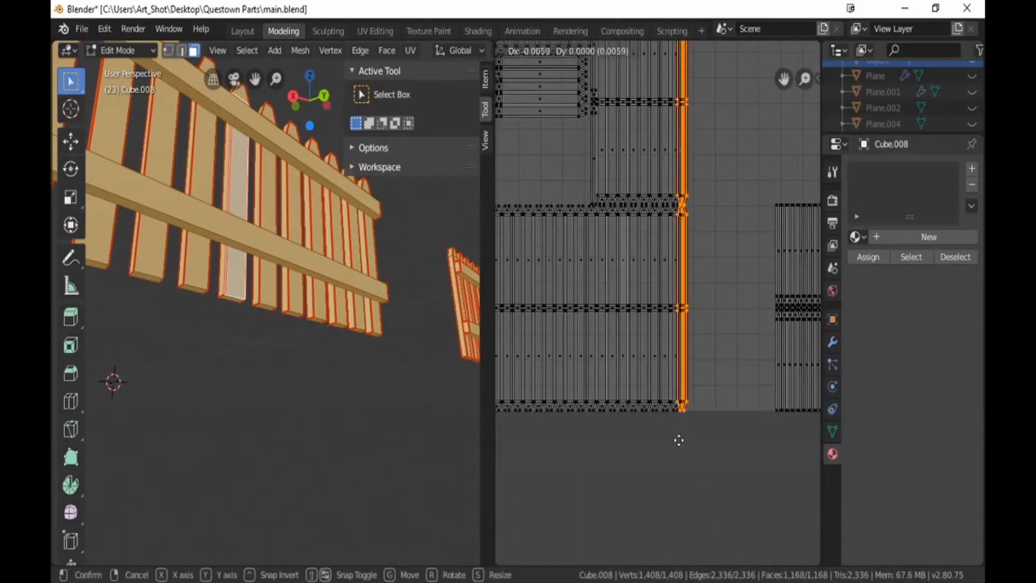
click(674, 442)
Step: Select the overlapping pickets upward through every row and move the stack left by about 0.0156
key(b)
drag(674, 441, 718, 81)
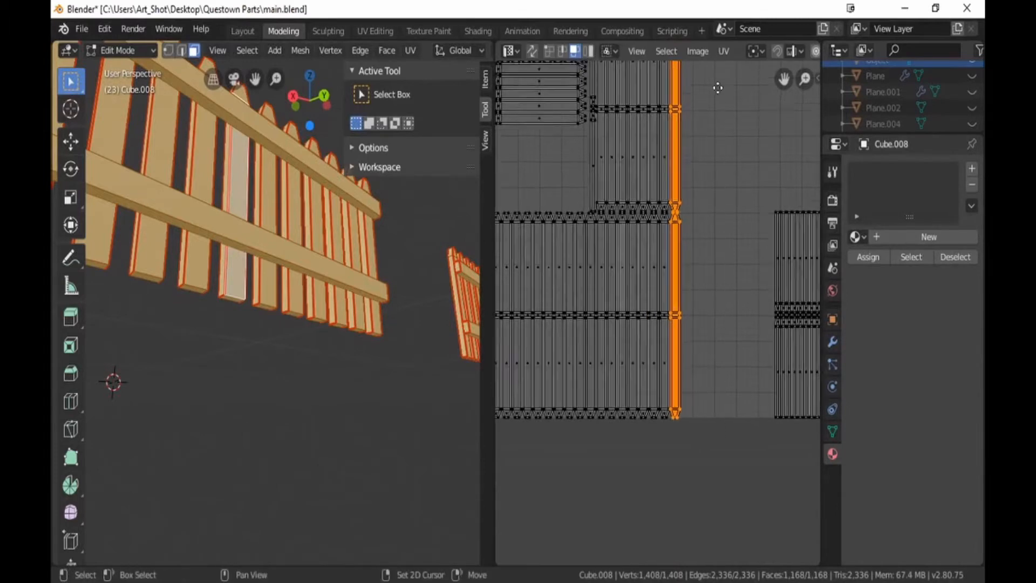
middle_drag(717, 284, 731, 396)
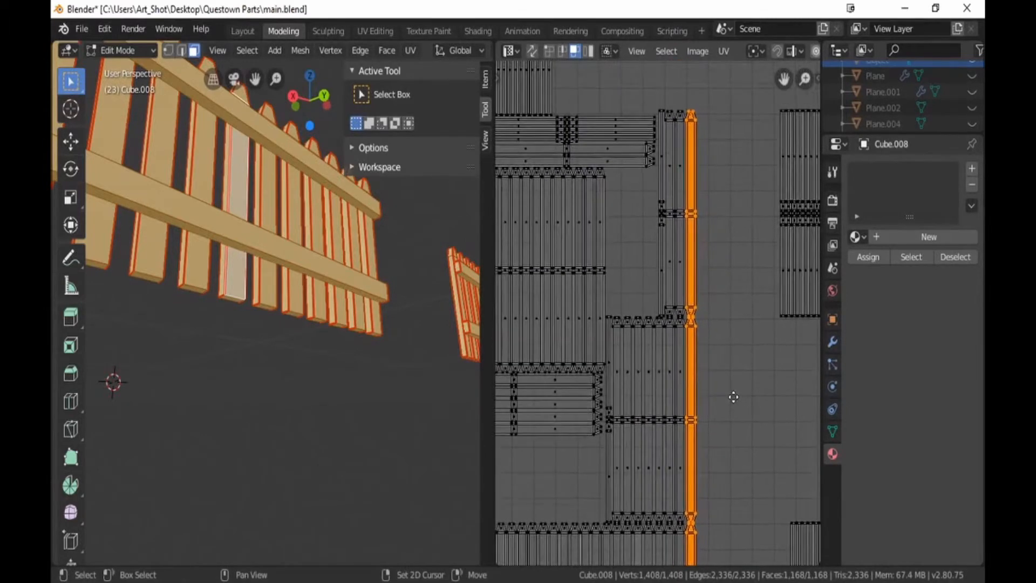
key(b)
drag(730, 429, 686, 96)
key(g)
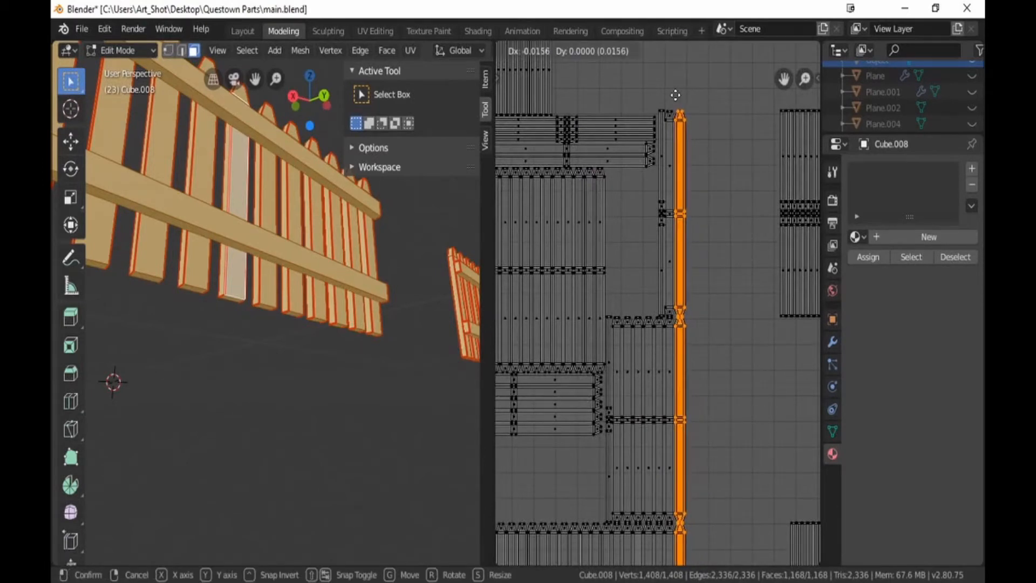
click(676, 96)
Step: Select the enlarged picket stack down to the lowest row and move it left by about 0.0146
key(b)
drag(675, 96, 696, 554)
middle_drag(697, 548, 705, 234)
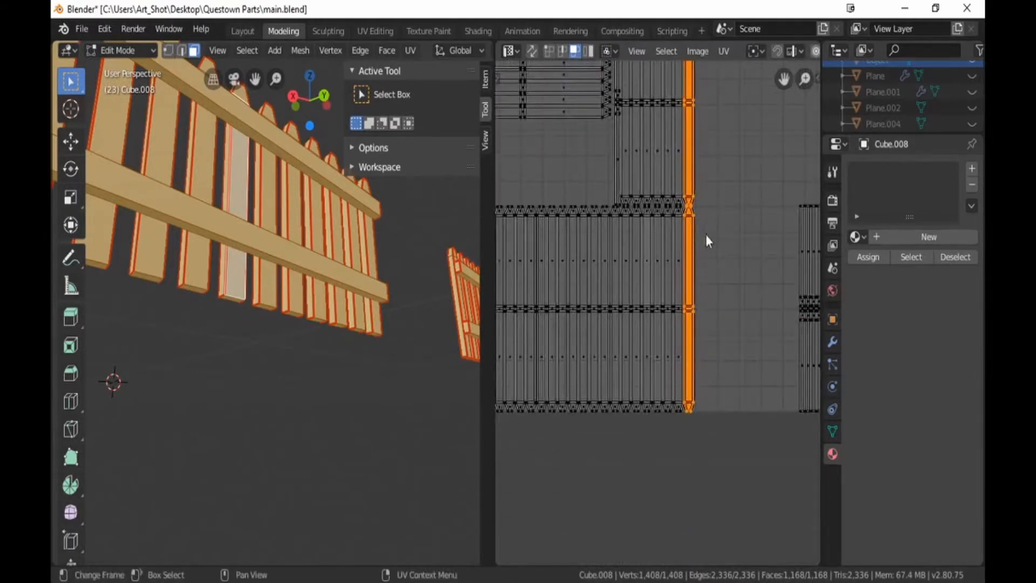
key(b)
drag(704, 234, 685, 458)
key(g)
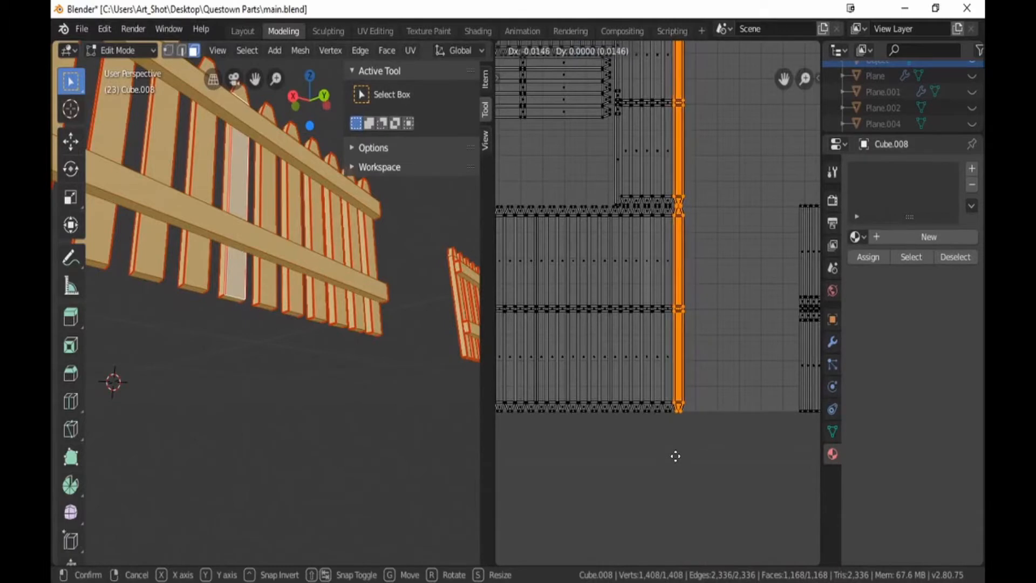
click(674, 456)
key(b)
drag(676, 458, 706, 100)
middle_drag(706, 101, 725, 402)
key(b)
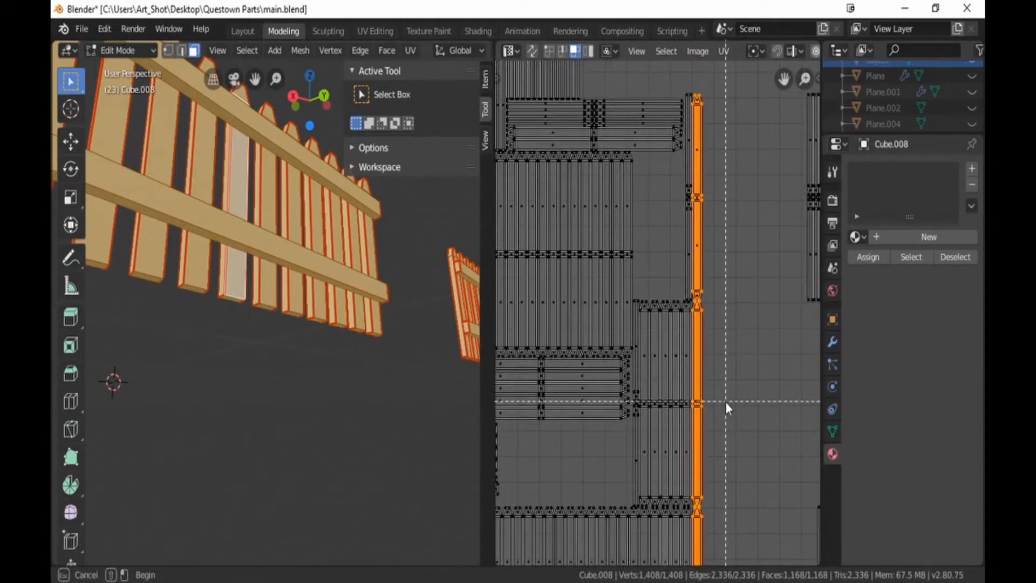
drag(725, 408, 696, 96)
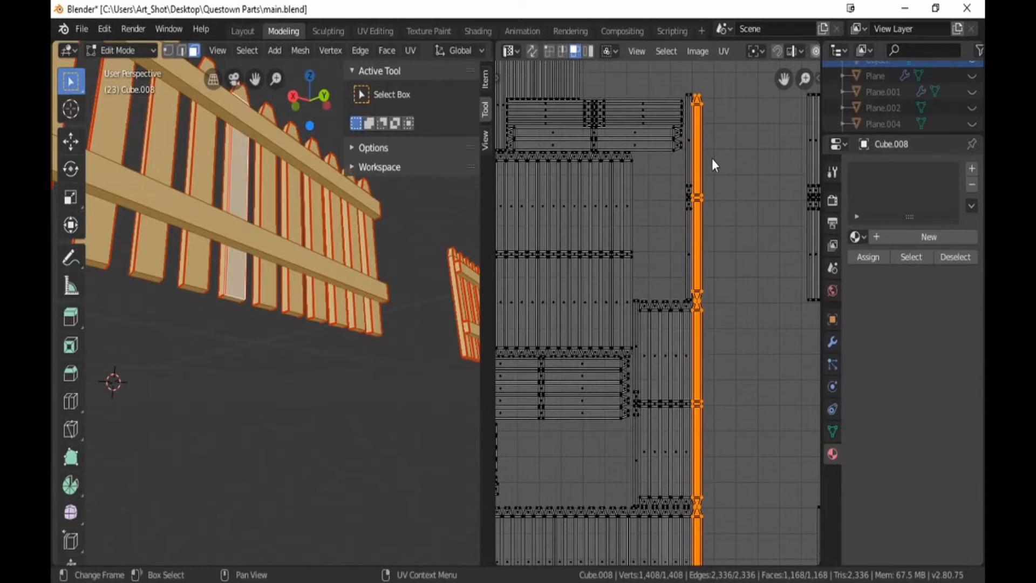
key(alt+a)
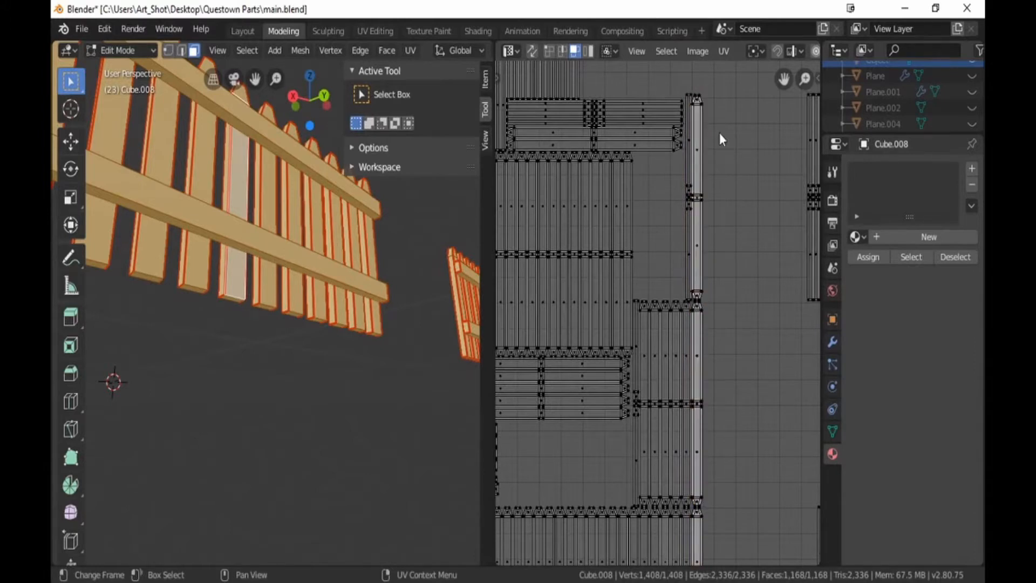
Step: Select only the highest row's stacked pickets and move them straight down onto the matching column of the middle row
key(b)
drag(695, 83, 734, 299)
key(g)
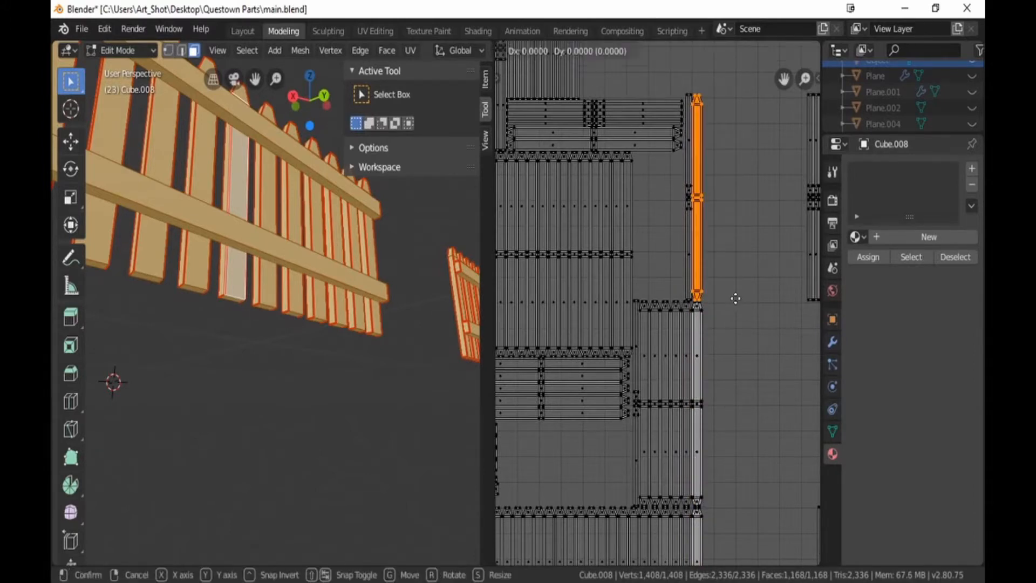
click(735, 504)
Step: Box-select the picket stack in the two remaining rows and shift it left two columns, adding the covered pickets after the first move
middle_drag(754, 507, 749, 322)
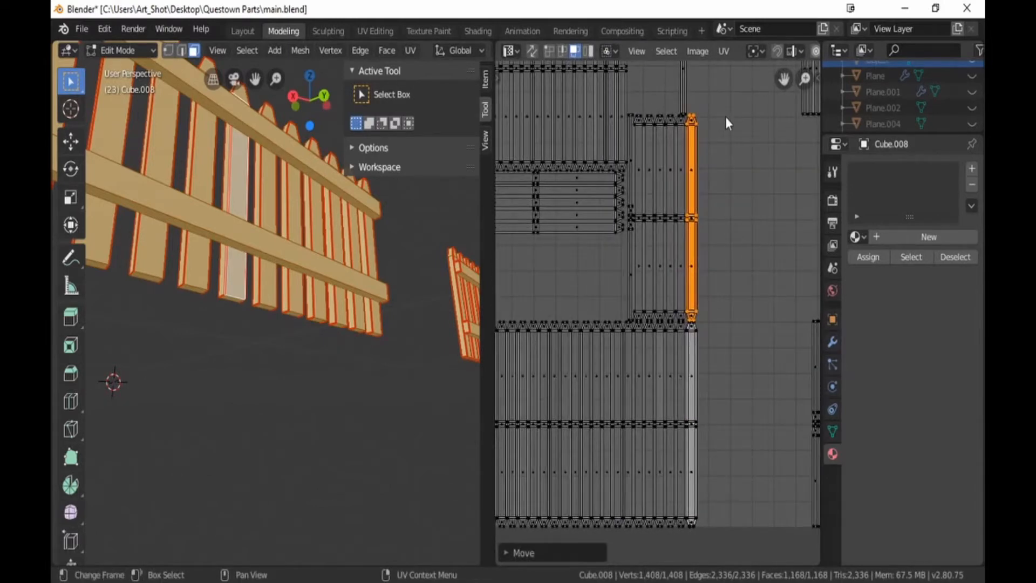
drag(726, 117, 691, 539)
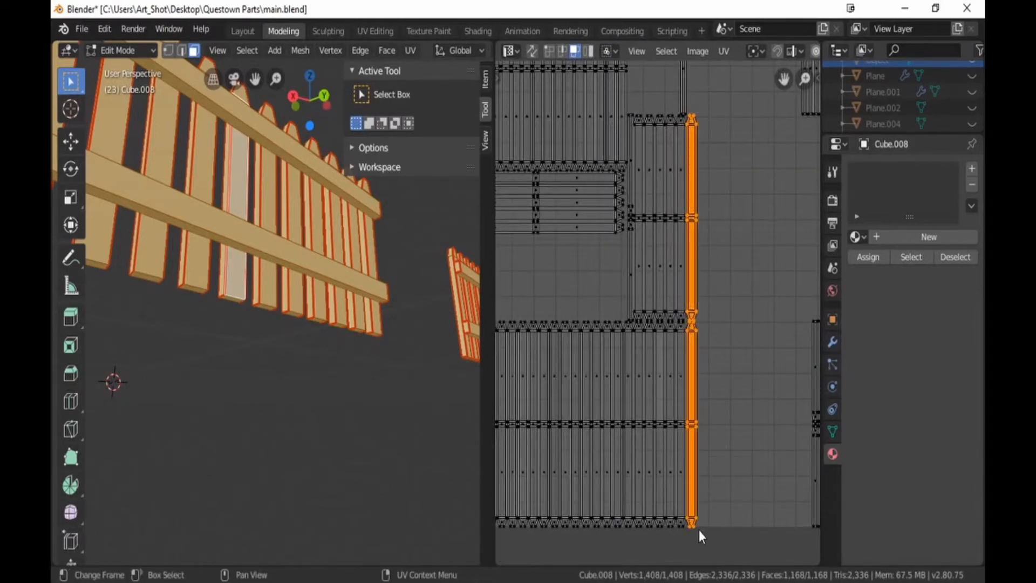
key(g)
click(723, 456)
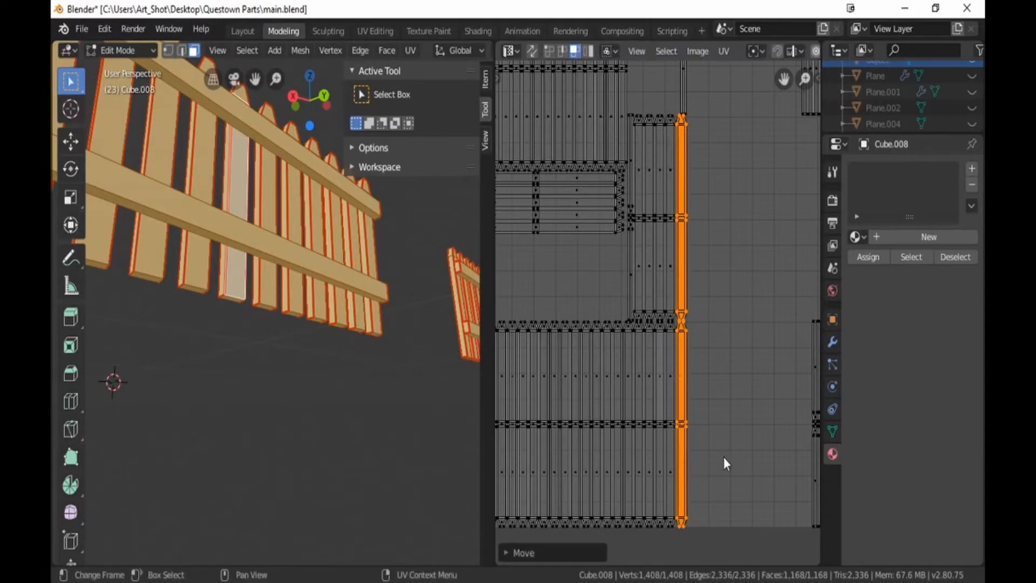
key(b)
drag(678, 531, 727, 118)
key(g)
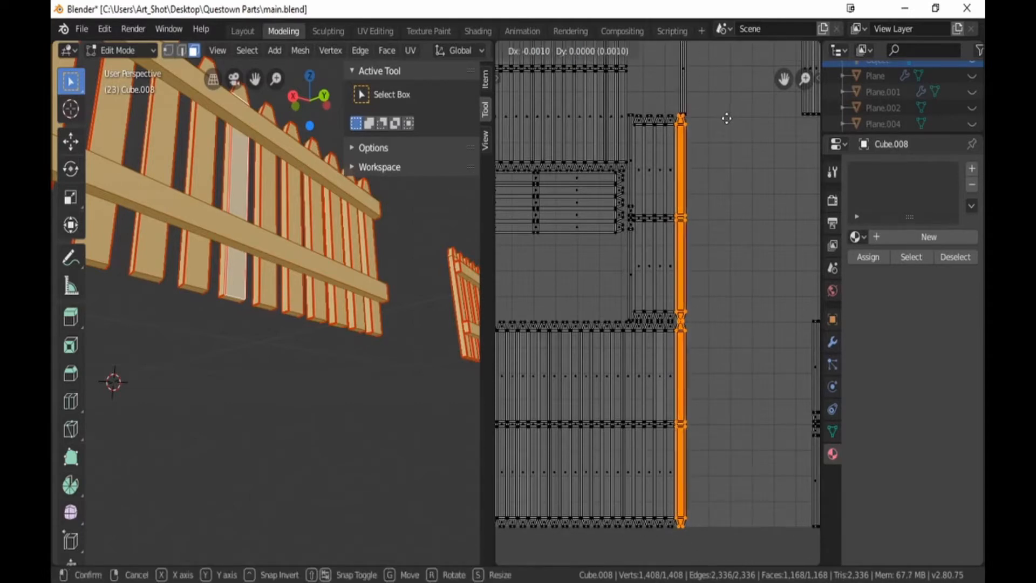
click(718, 126)
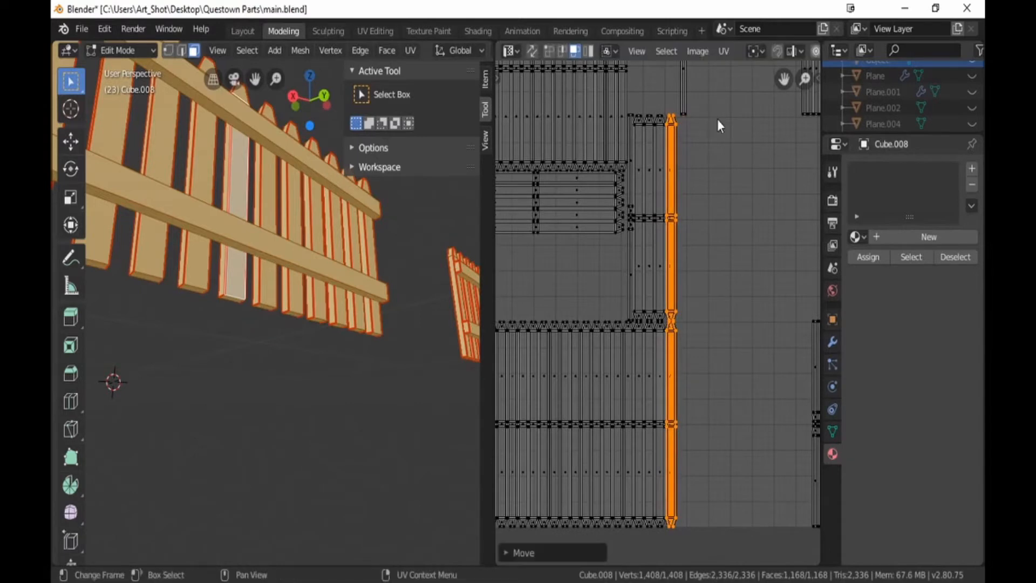
Step: Include the pickets just covered in both rows in the selection and move the stack one column further left
key(g)
key(Escape)
key(b)
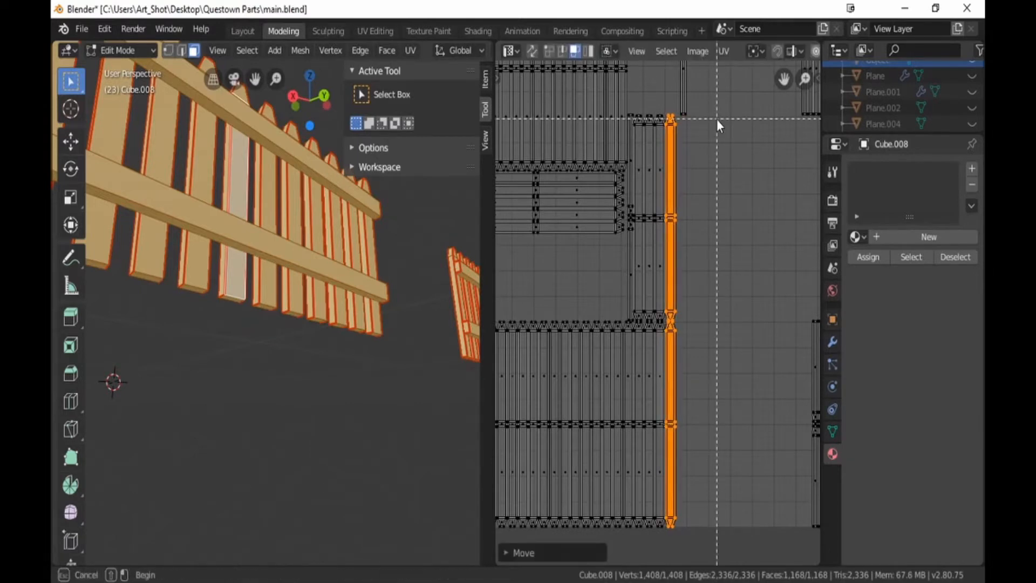
drag(717, 119, 668, 533)
key(g)
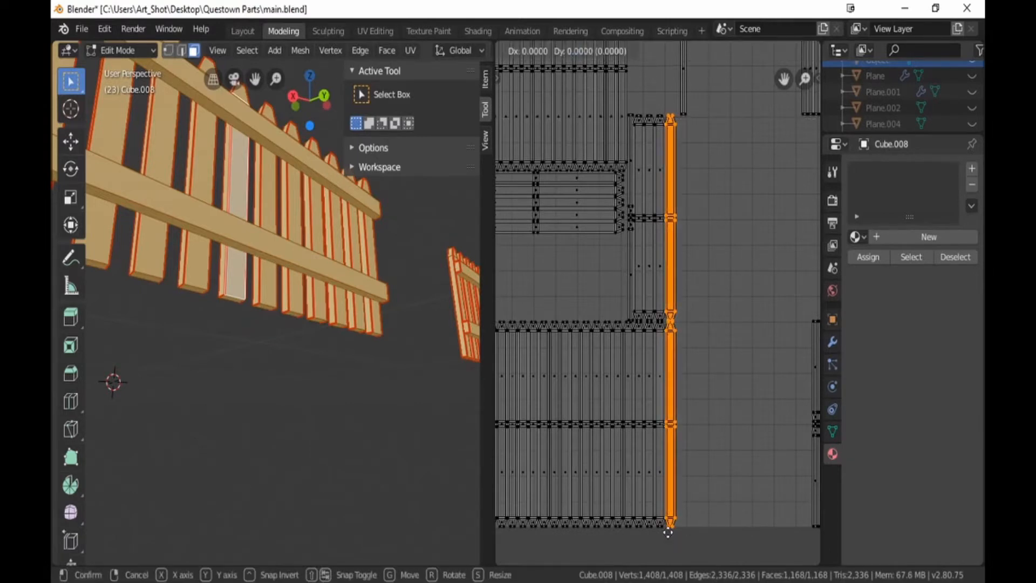
click(658, 533)
Step: Move the two-row stack left by two more columns, reselecting it with the covered pickets before each move
key(b)
drag(658, 532, 693, 132)
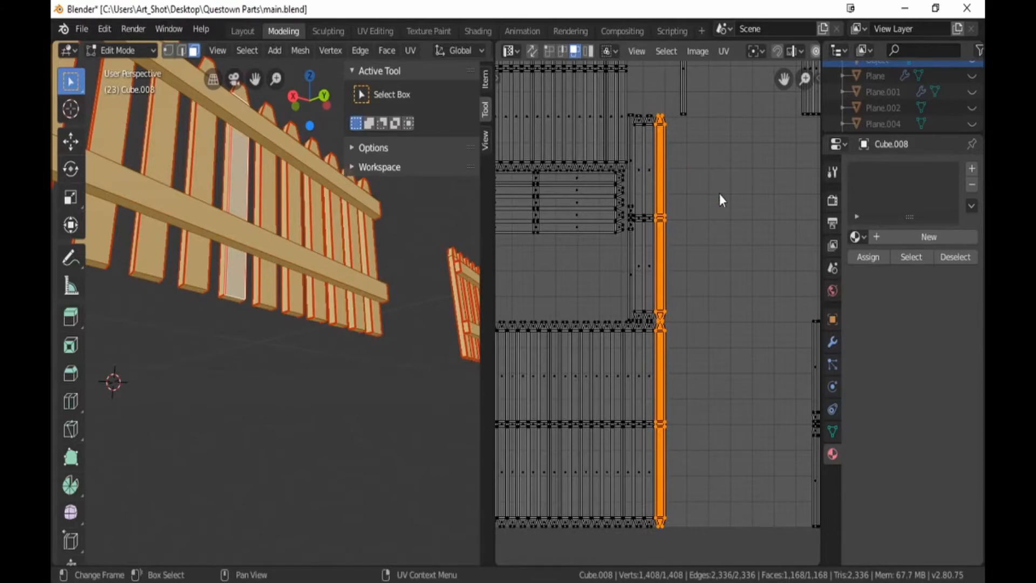
key(g)
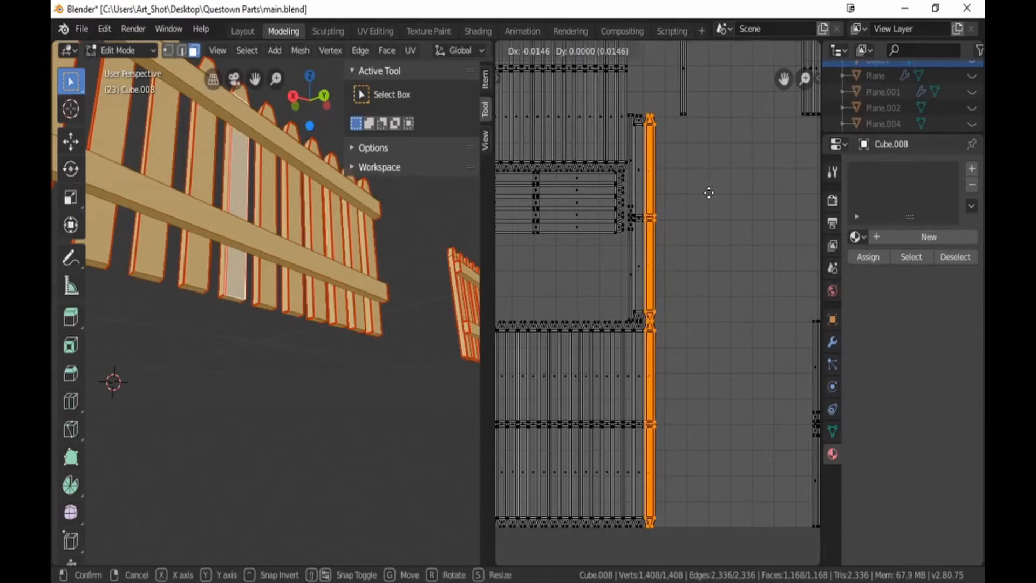
click(708, 193)
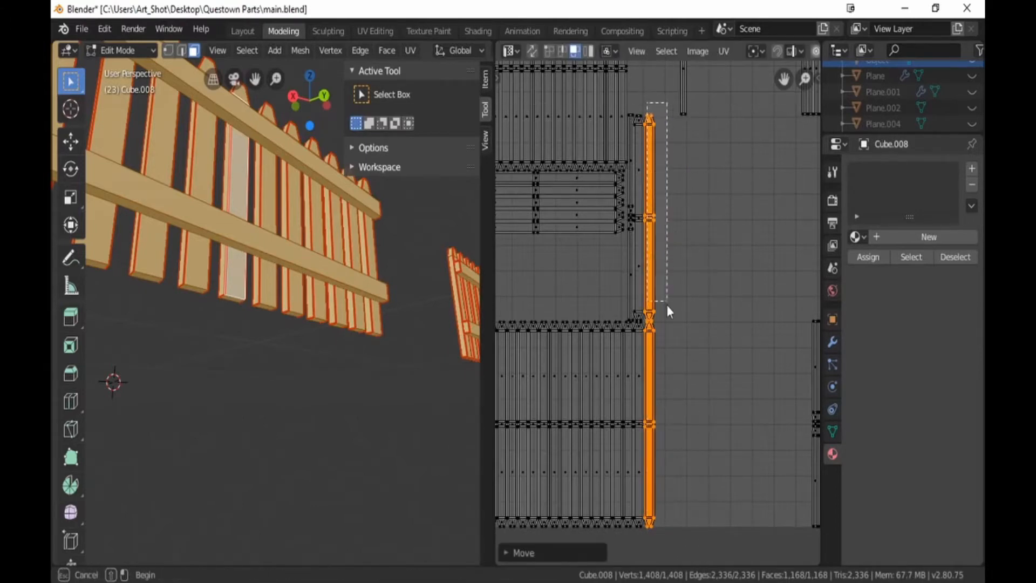
key(g)
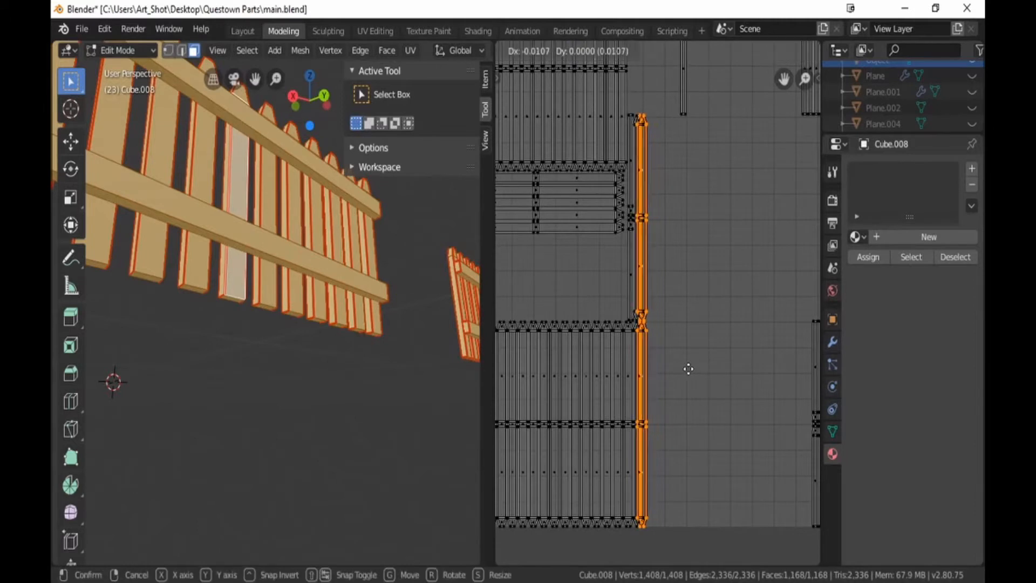
click(686, 368)
Step: Select only the upper row's picket stack and move it straight down by about 0.25 onto the lowest row's end column
click(685, 370)
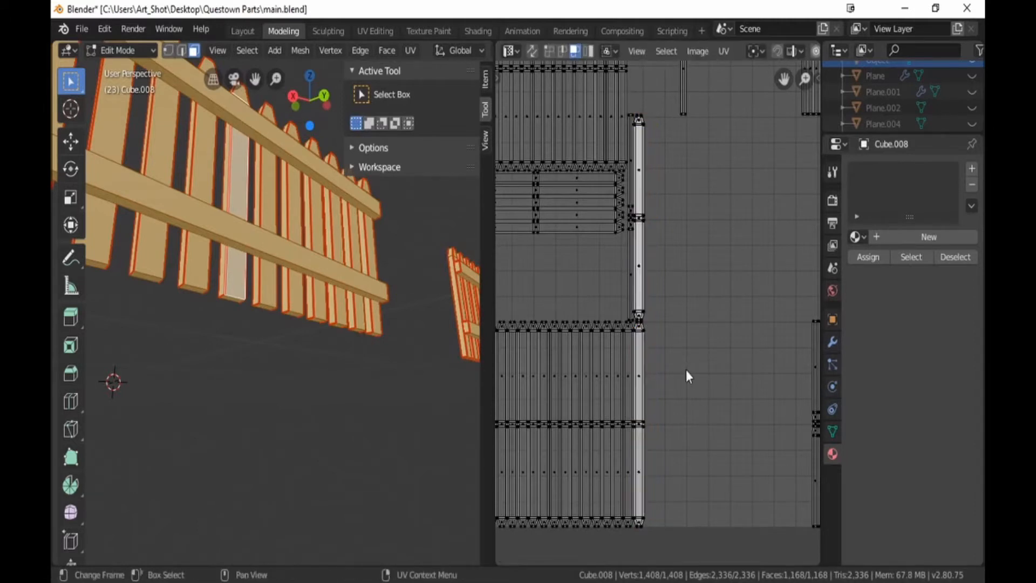
drag(635, 96, 673, 317)
key(g)
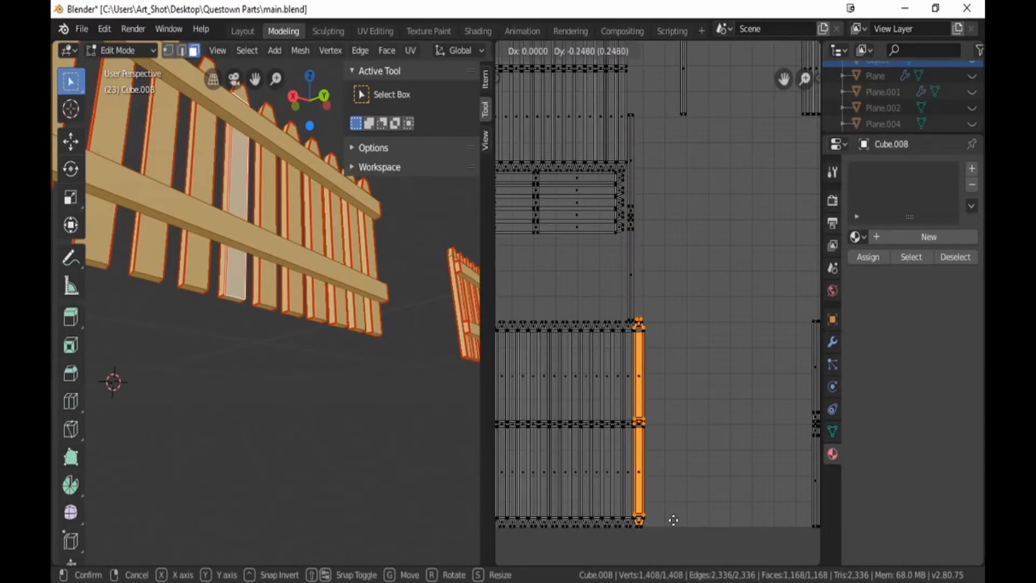
click(673, 522)
Step: Select all overlapping end pickets in the lowest row and move them left by about 0.0146
key(b)
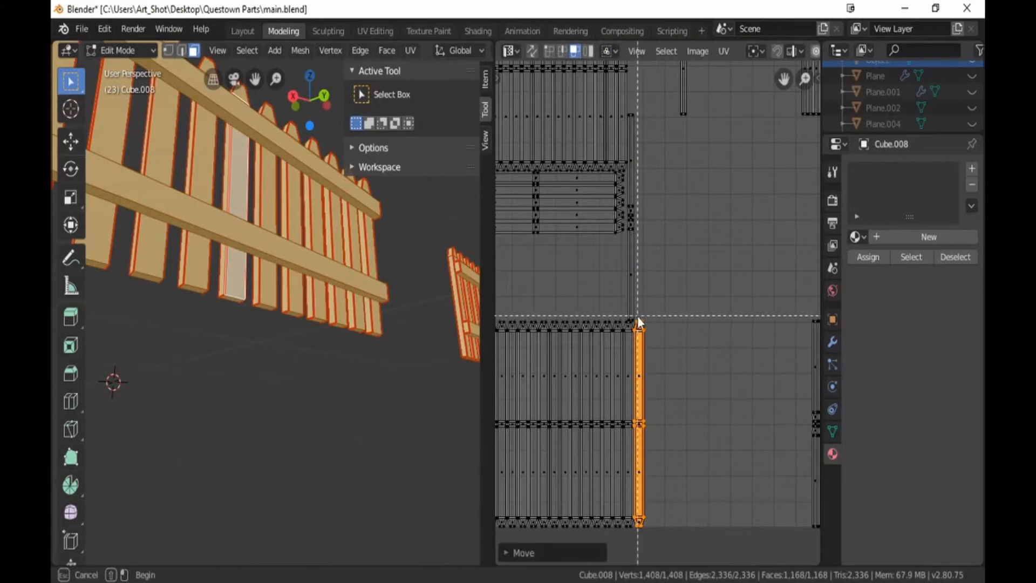
drag(637, 318, 673, 524)
middle_drag(658, 471, 756, 426)
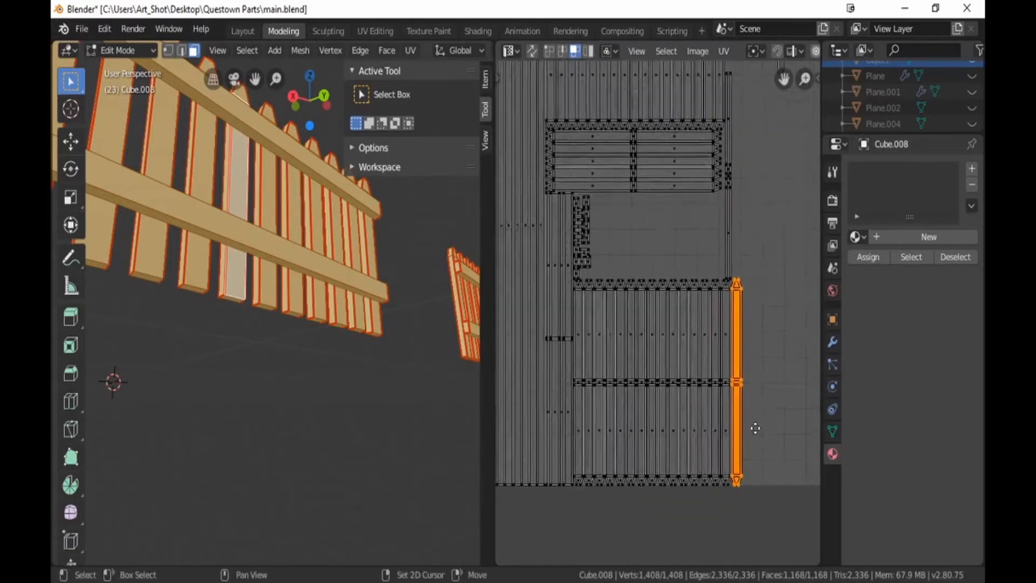
key(g)
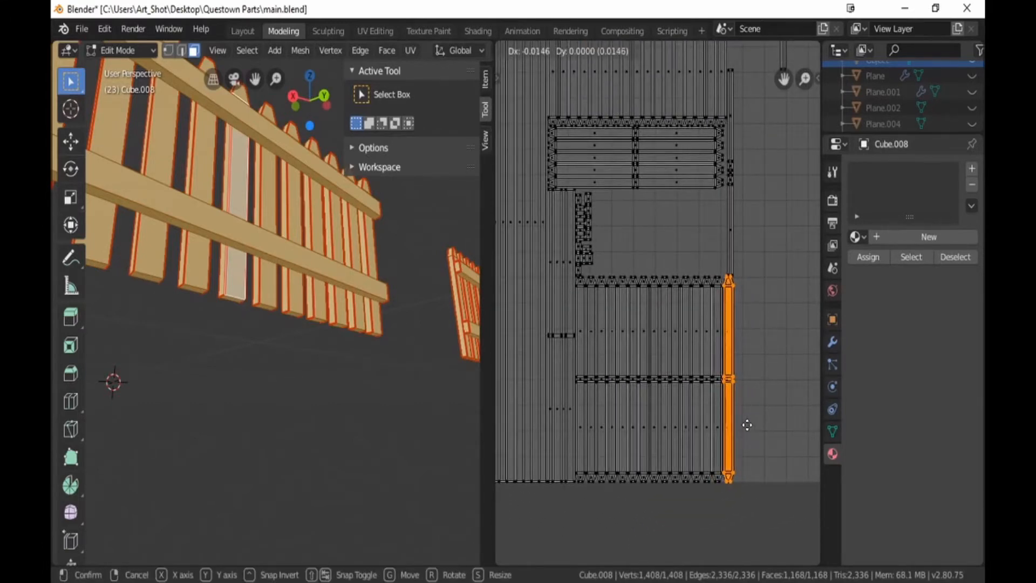
click(747, 426)
Step: Shift the lowest row's stack left by two more columns, adding the overlapped pickets to the selection before each move
key(b)
drag(727, 278, 765, 505)
key(g)
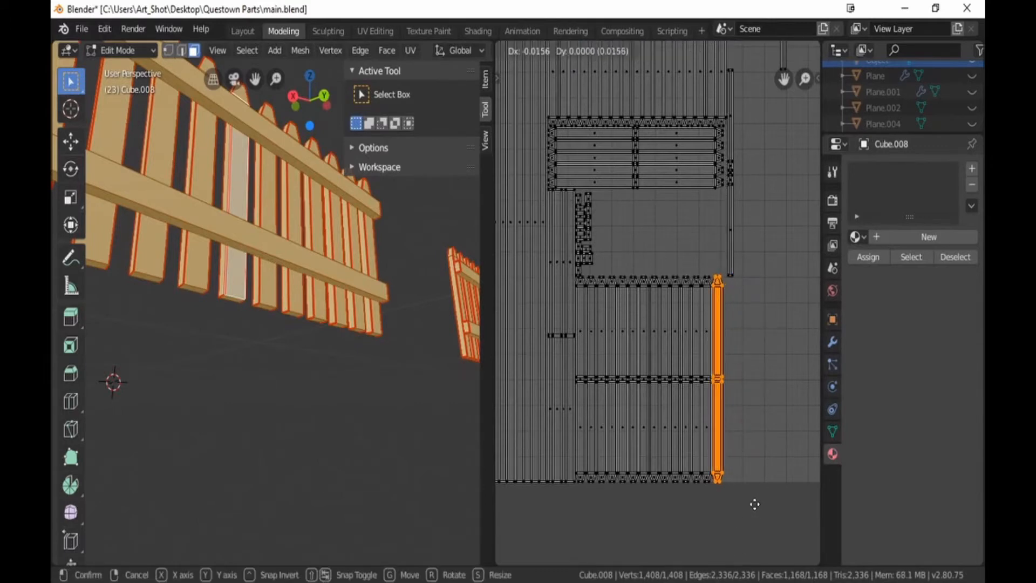
click(754, 503)
key(b)
drag(714, 278, 726, 487)
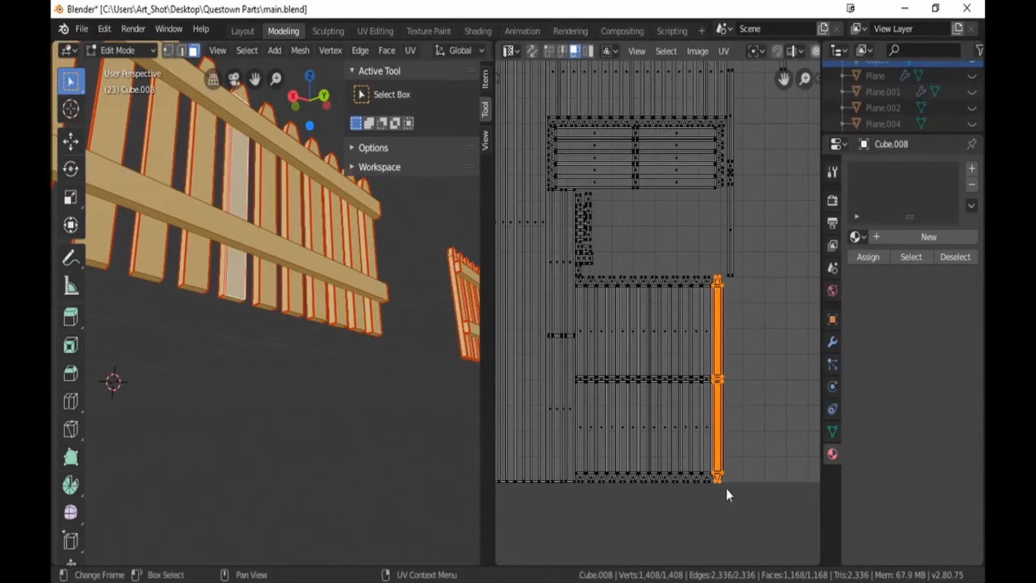
key(g)
click(716, 488)
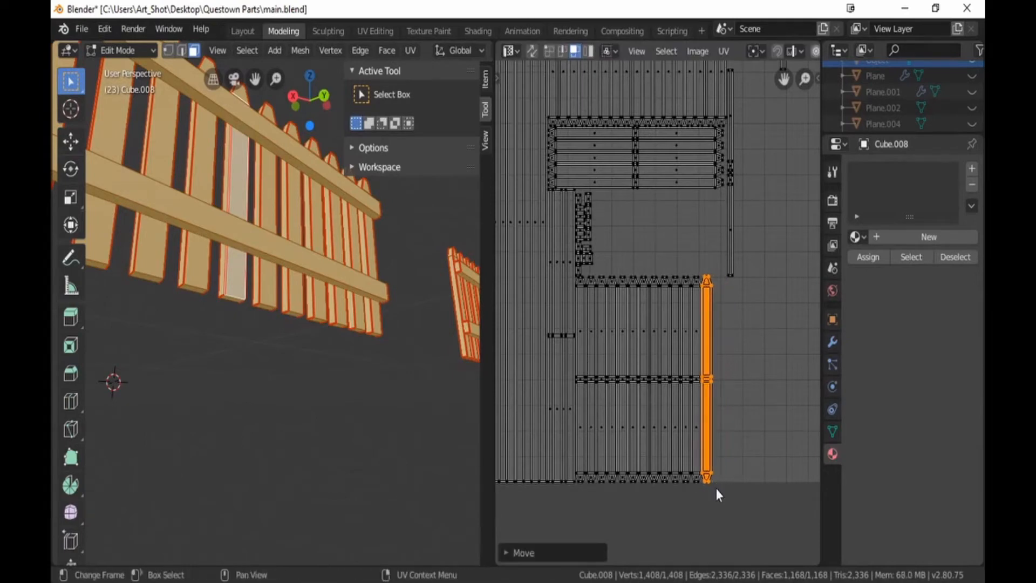
Step: Shift the lowest row's picket stack left by three more columns, adding the overlapped pickets to the selection between moves
key(g)
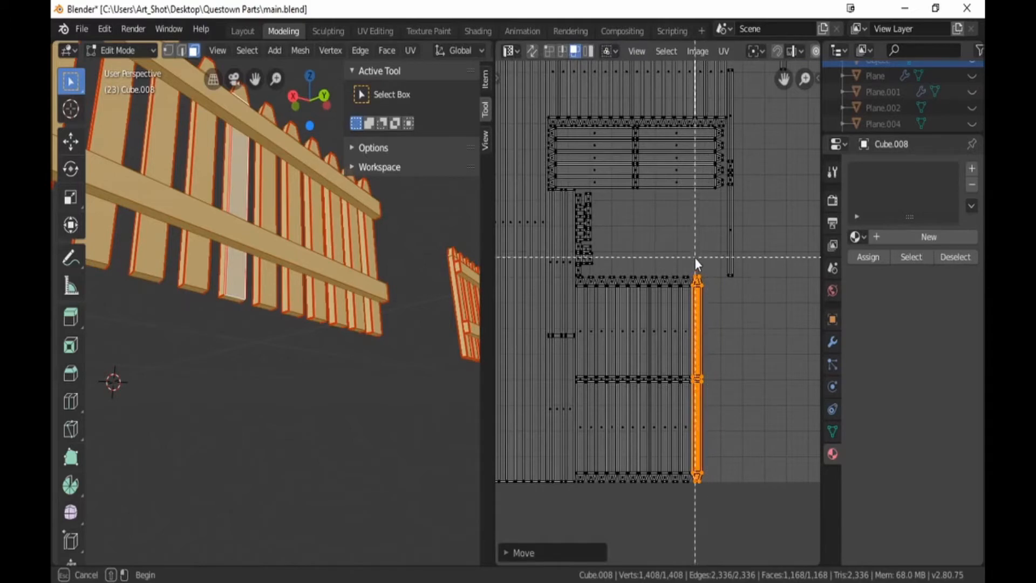
drag(694, 257, 714, 497)
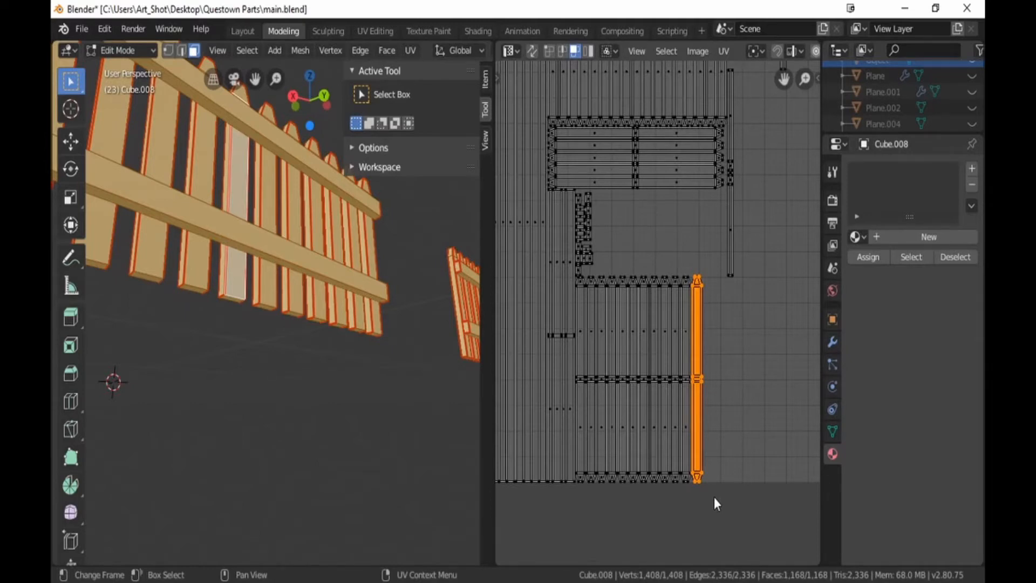
key(g)
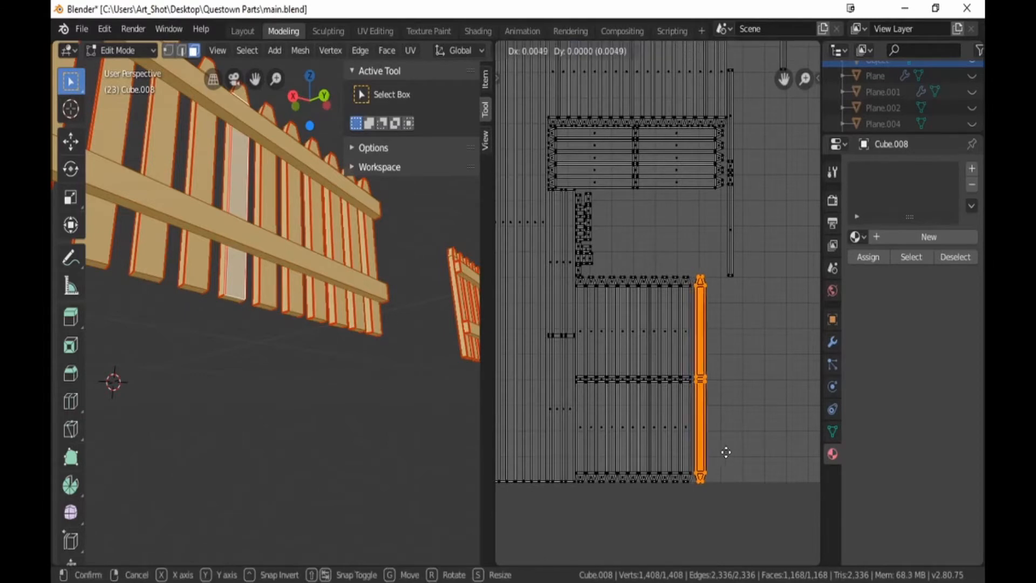
click(709, 452)
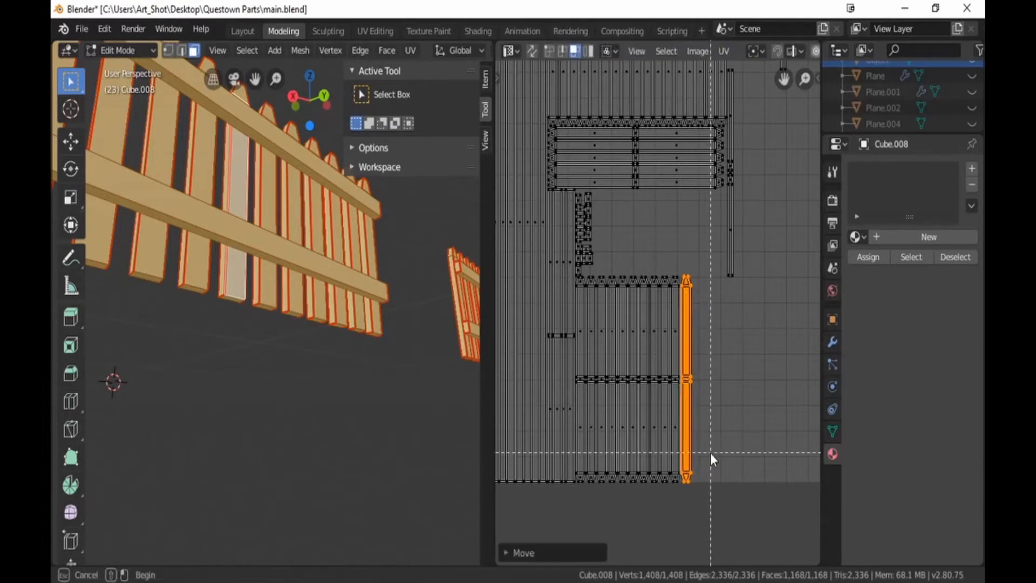
key(g)
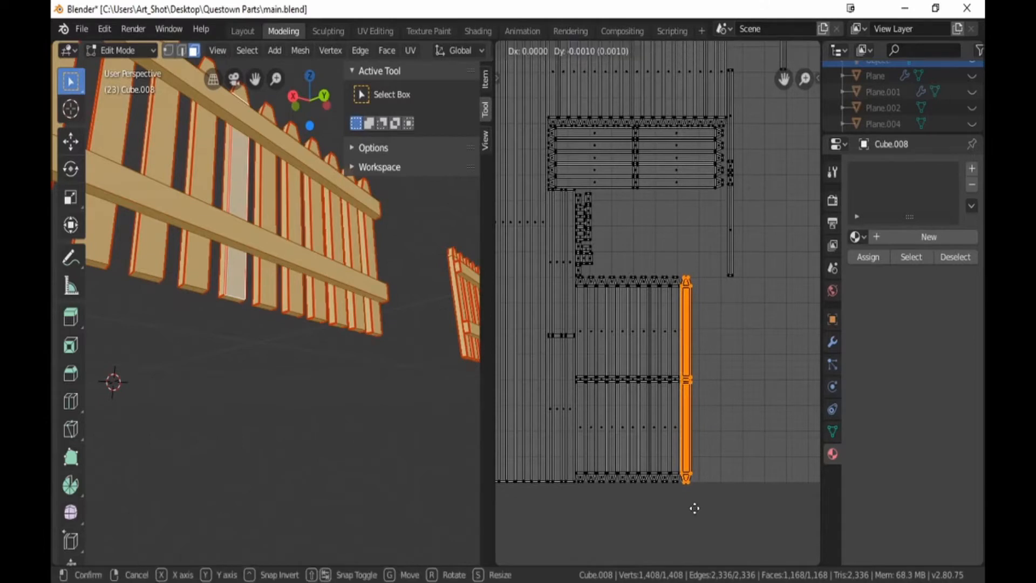
click(683, 508)
Step: Reselect the stack with its covered pickets and move it left two more columns, the second time by about 0.0137
key(b)
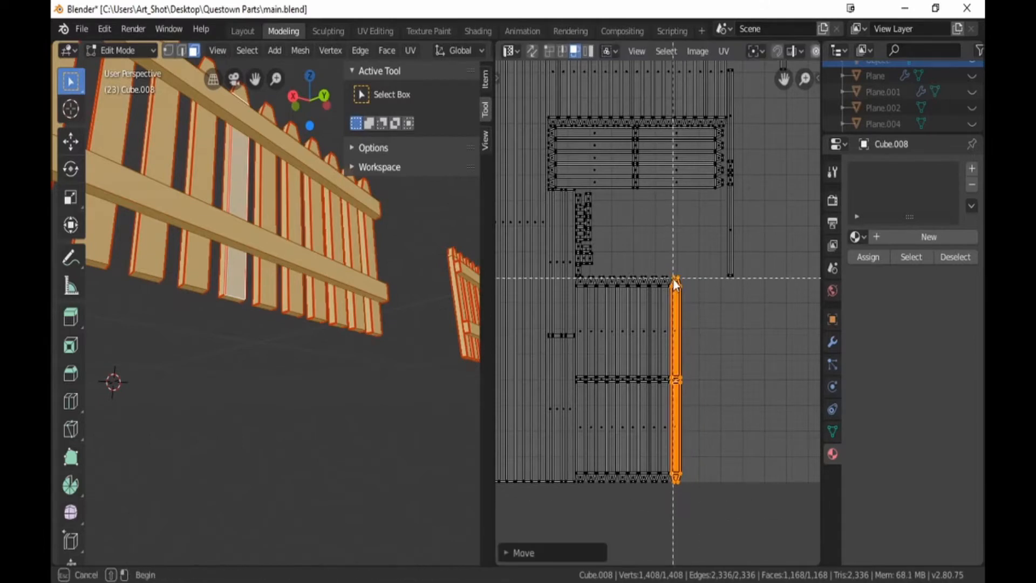
drag(672, 272, 715, 479)
key(g)
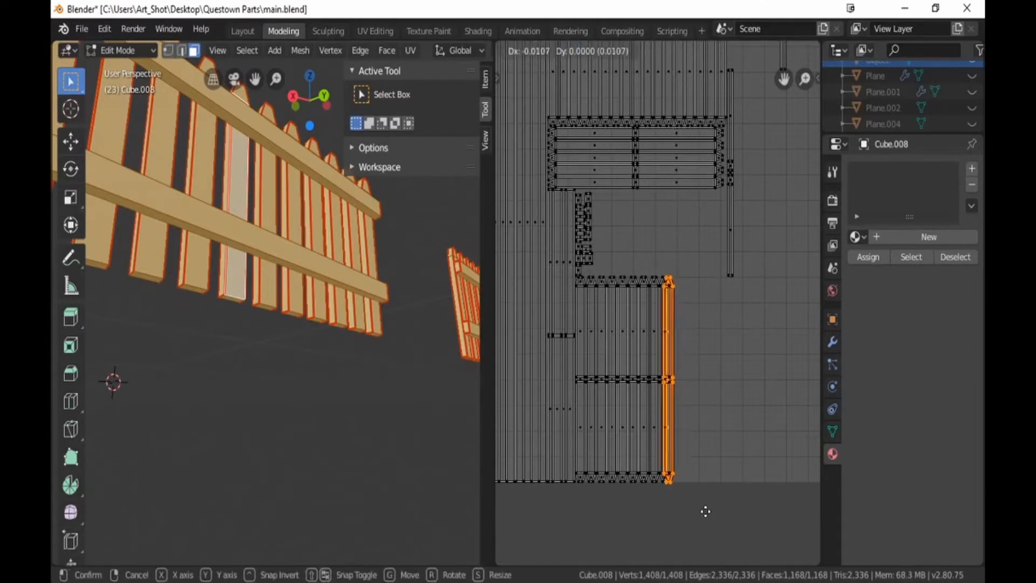
click(702, 511)
key(b)
drag(702, 513, 662, 260)
key(g)
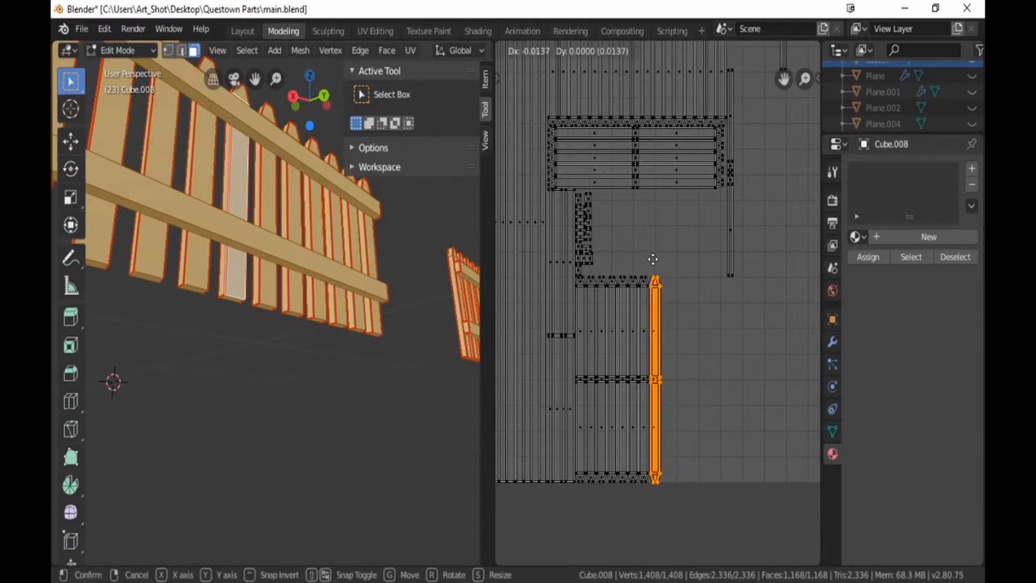
click(652, 260)
Step: Continue collapsing the lowest row leftward by two columns, first by about 0.0146, selecting all overlapping pickets before each move
key(b)
drag(652, 260, 701, 490)
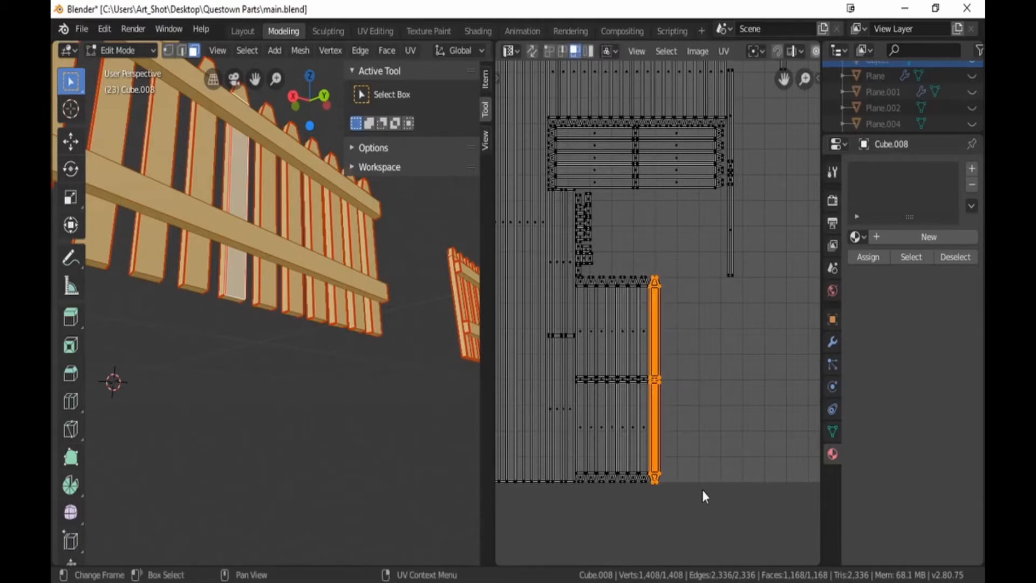
key(g)
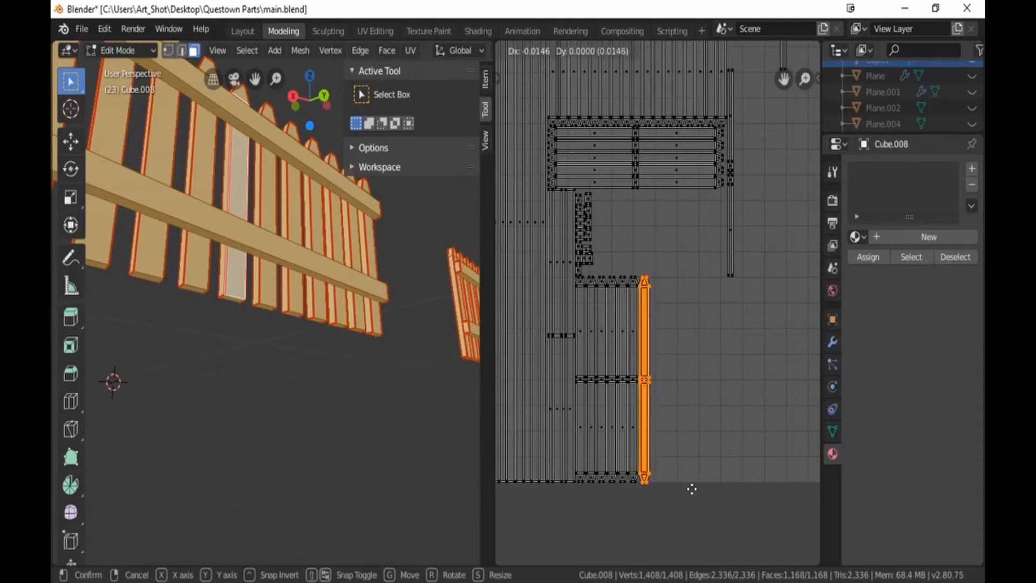
click(691, 489)
key(b)
mouse_move(691, 488)
mouse_down()
mouse_move(641, 254)
mouse_move(672, 493)
mouse_up()
key(g)
click(630, 257)
Step: Move the stack of overlapping pickets left by about 0.0137 and then one further column, including the covered pickets each time
key(b)
key(g)
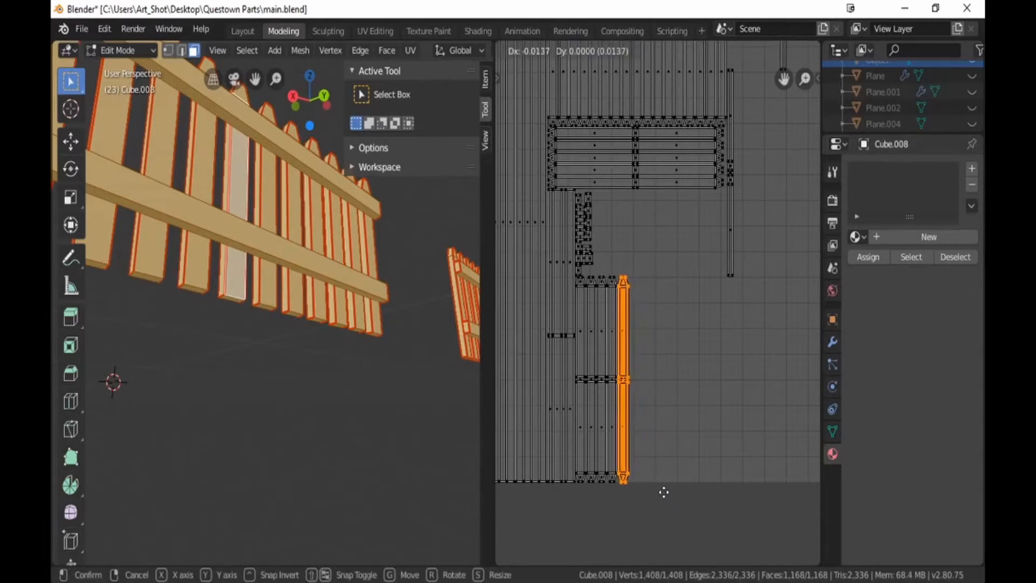
click(664, 493)
key(b)
drag(663, 492, 639, 487)
key(g)
click(608, 251)
Step: Gather the overlapping end pickets and shift them left by about 0.0146, then by about 0.0156 onto the following column
key(b)
key(g)
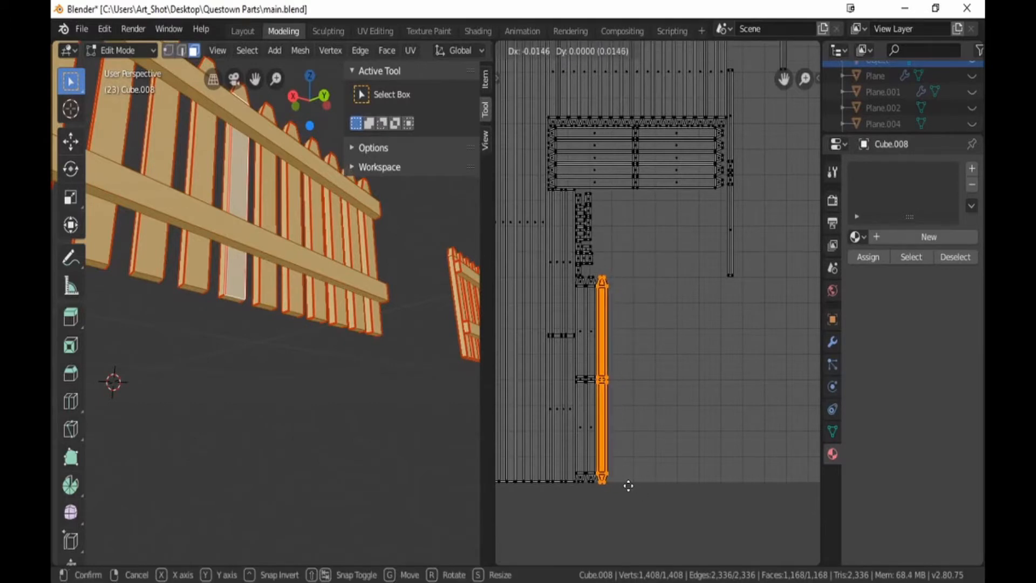
click(629, 487)
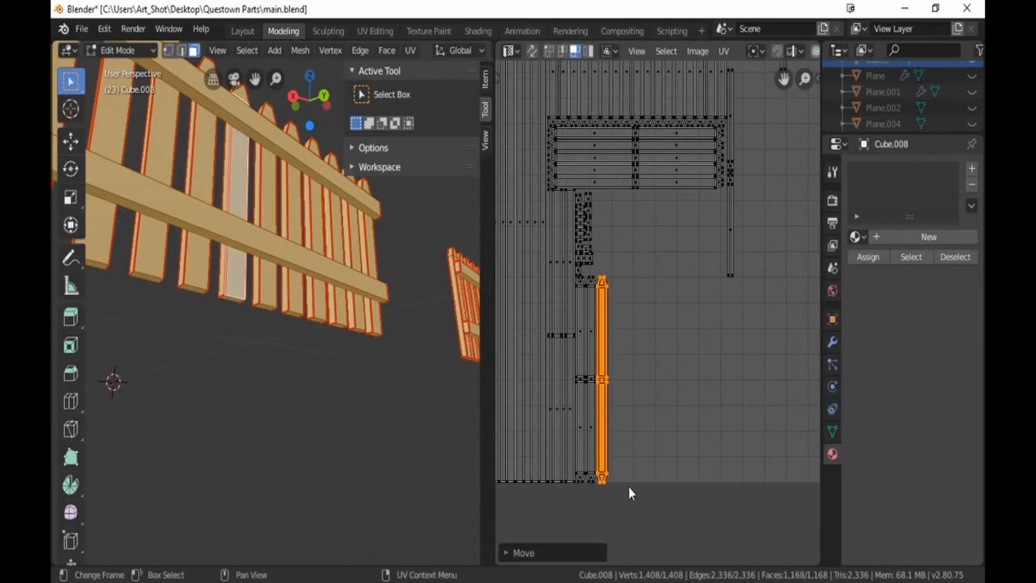
key(b)
drag(629, 486, 599, 247)
key(g)
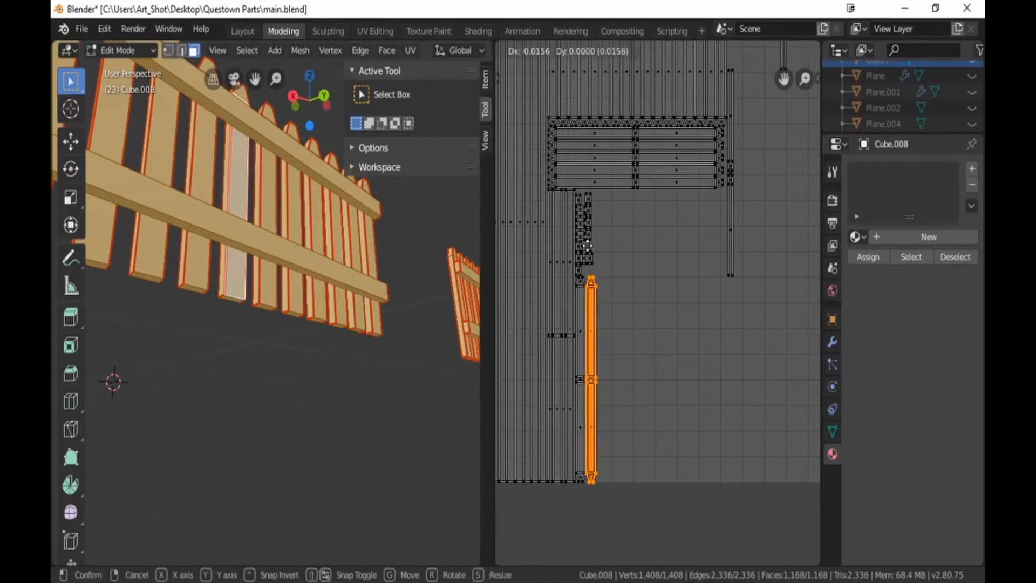
click(587, 246)
Step: Select the whole overlapping stack and move it left onto the last remaining picket column of the lowest row
key(b)
drag(589, 269, 616, 487)
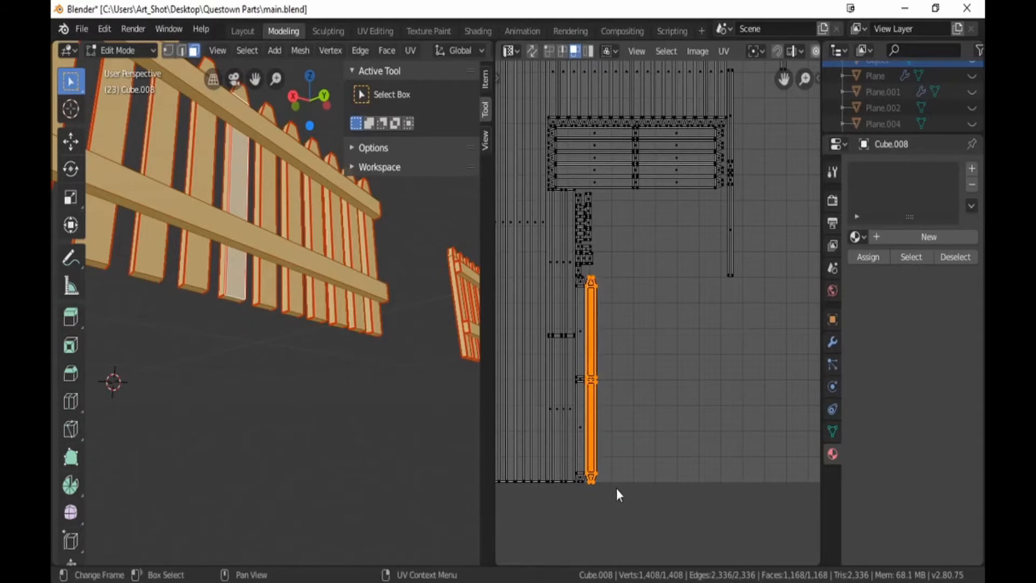
key(g)
click(606, 488)
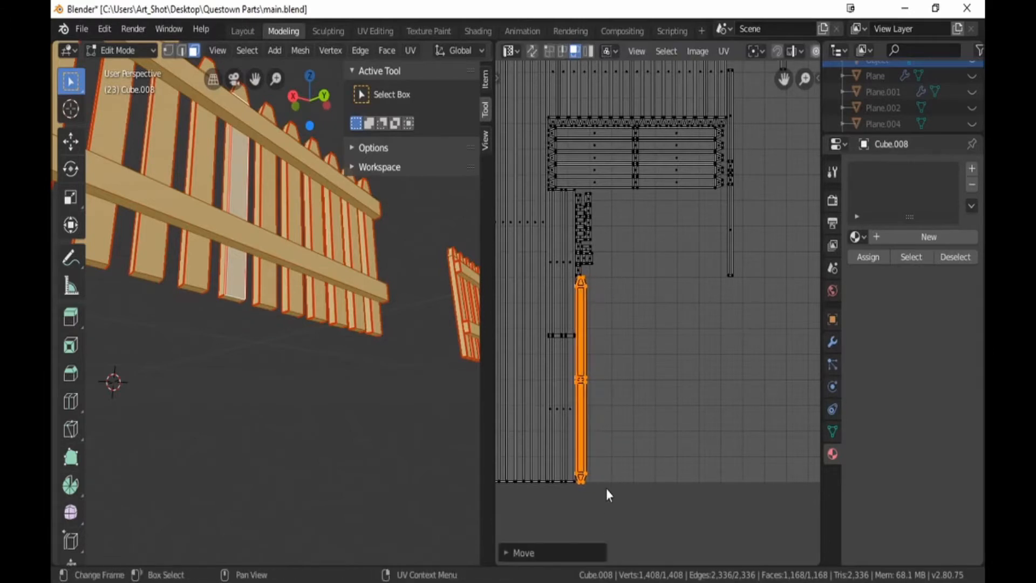
Step: Select the completed picket stack and move it outside the UV square, to the left of the layout
drag(588, 278, 607, 486)
scroll(641, 389, down, 4)
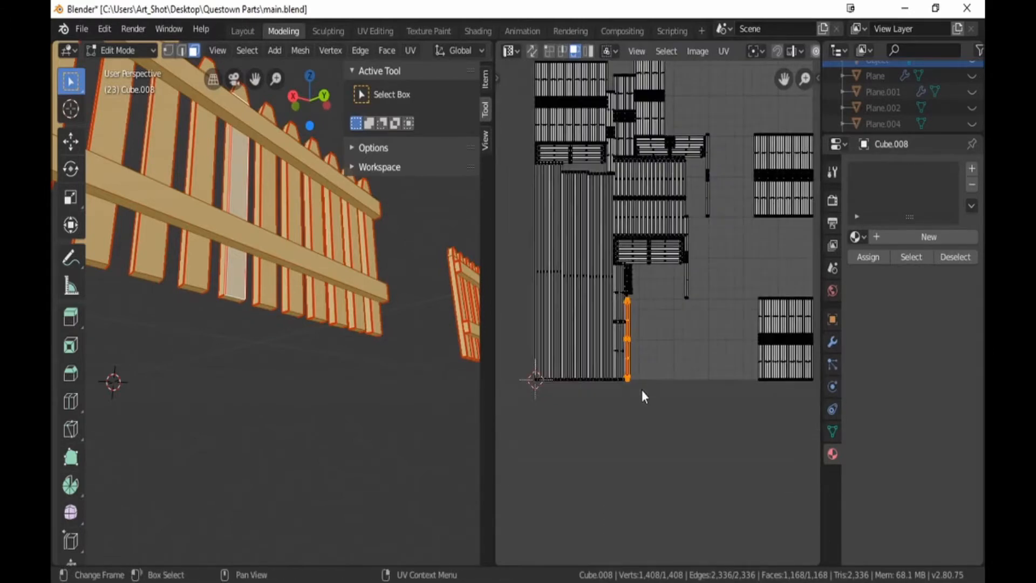
key(g)
click(531, 255)
middle_drag(564, 219, 645, 420)
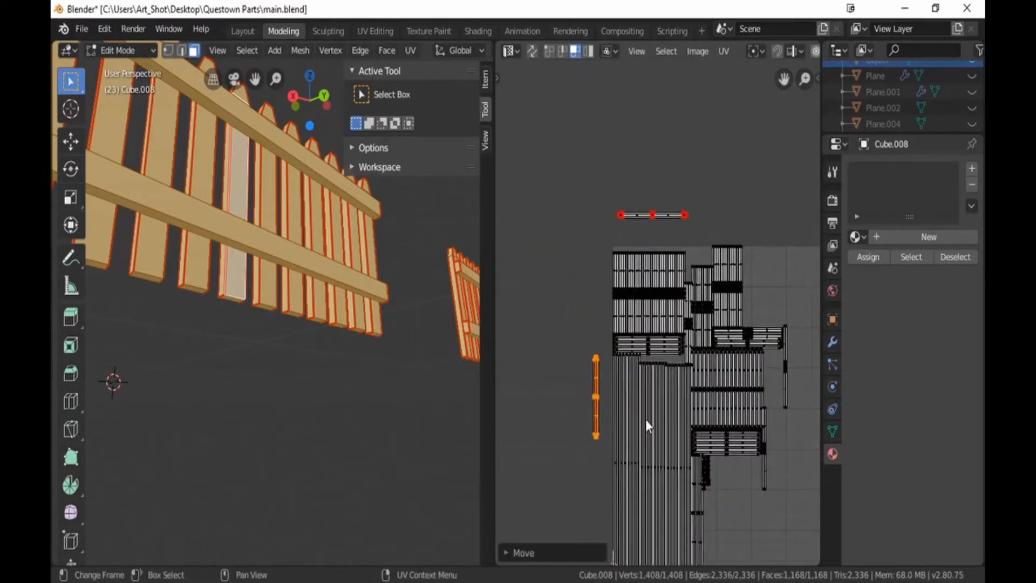
Step: Rotate the completed stack 90 degrees and move it above the UV square onto the pinned horizontal stack
text(r90)
key(Return)
key(g)
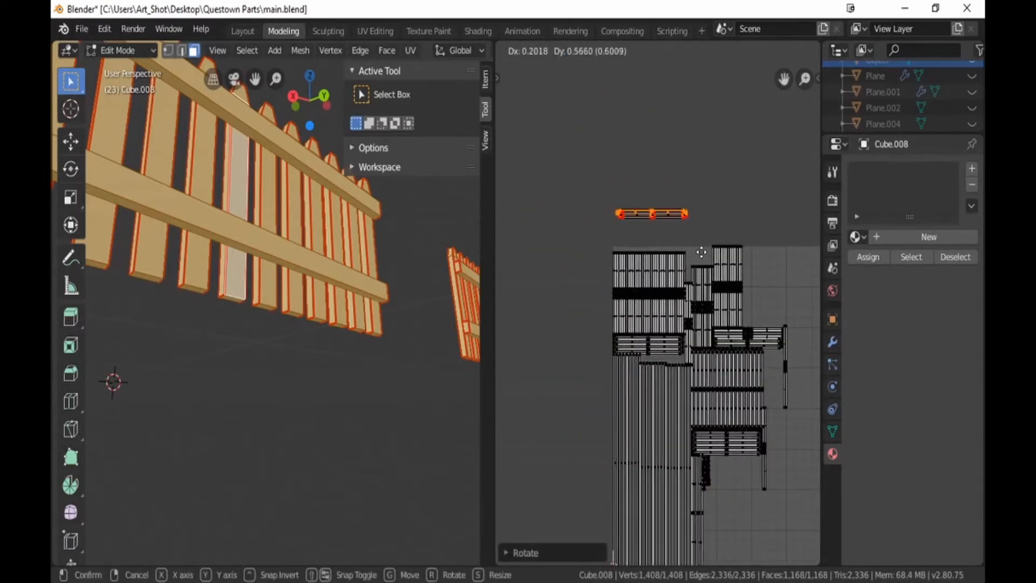
click(701, 264)
Step: Align the rotated stack lengthwise with the pinned stack, place it directly above that stack, and deselect everything
scroll(685, 226, up, 3)
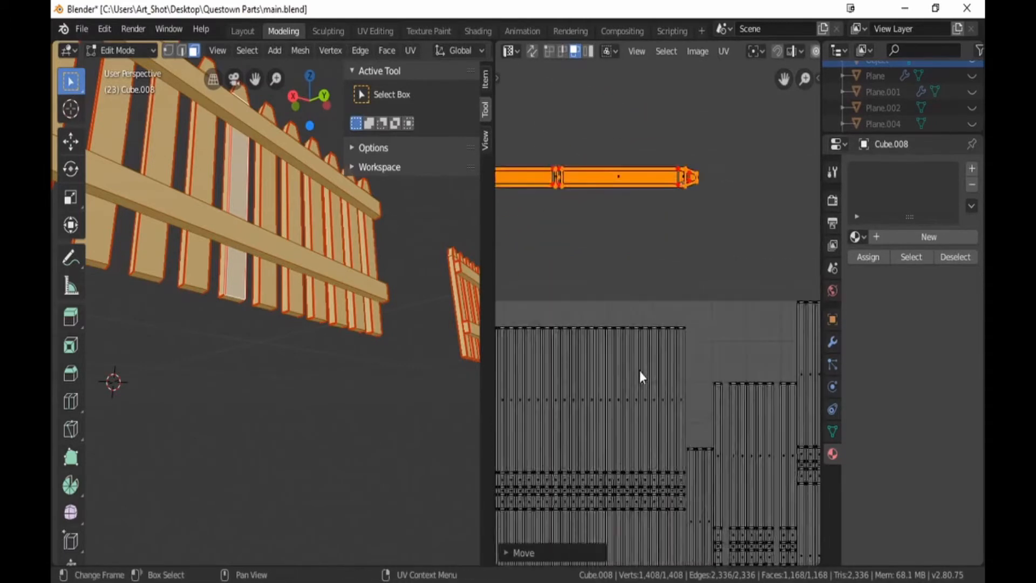
key(g)
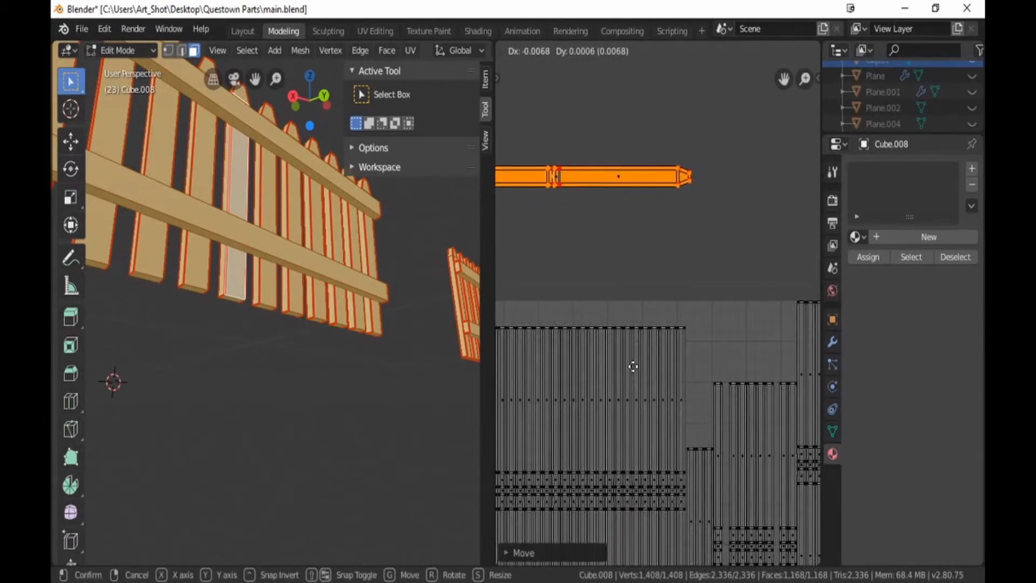
click(638, 367)
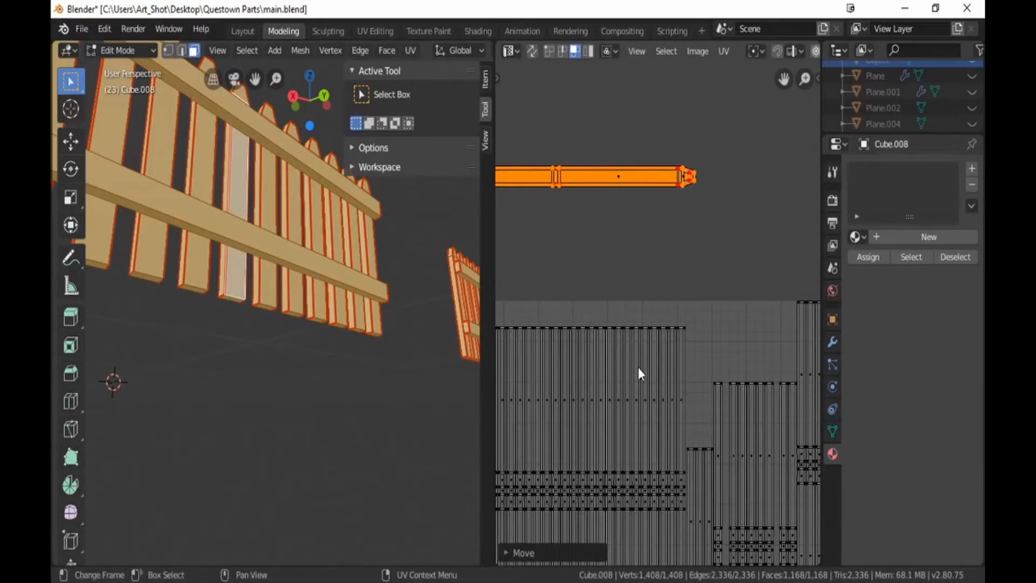
scroll(636, 367, down, 2)
key(g)
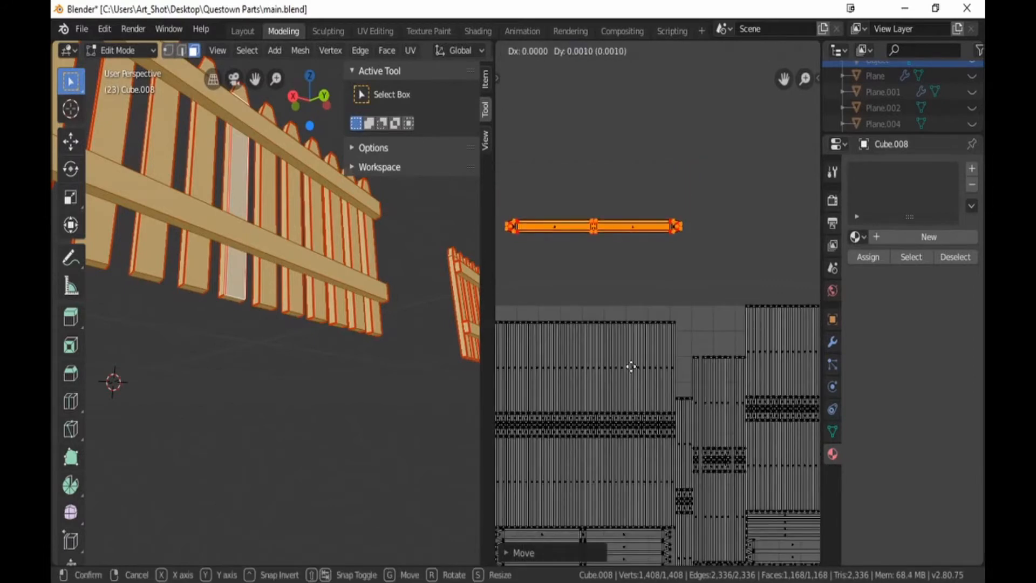
click(630, 350)
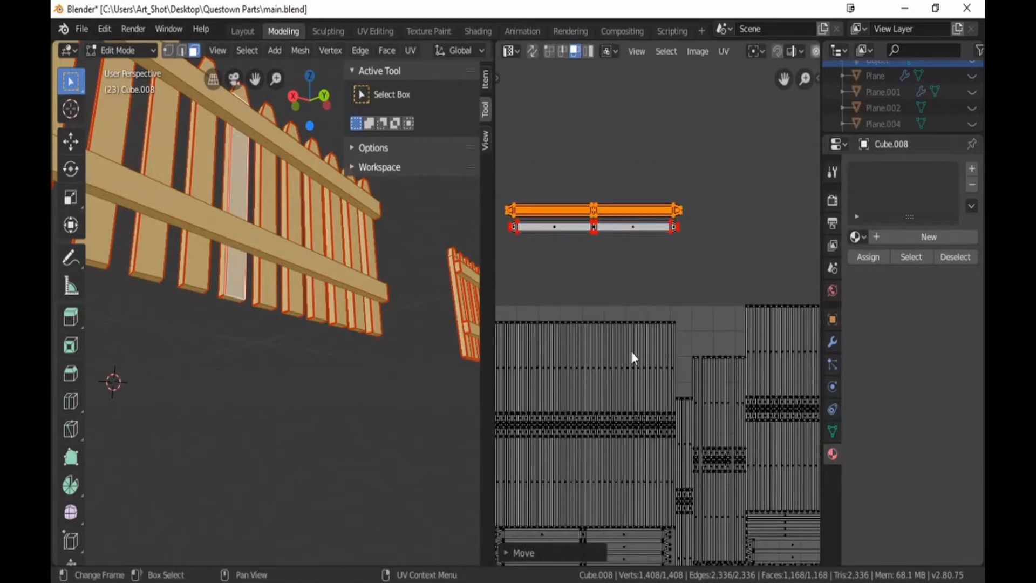
key(alt+a)
Step: Look over the remaining UV islands for the next group of identical pickets to stack
scroll(645, 373, down, 2)
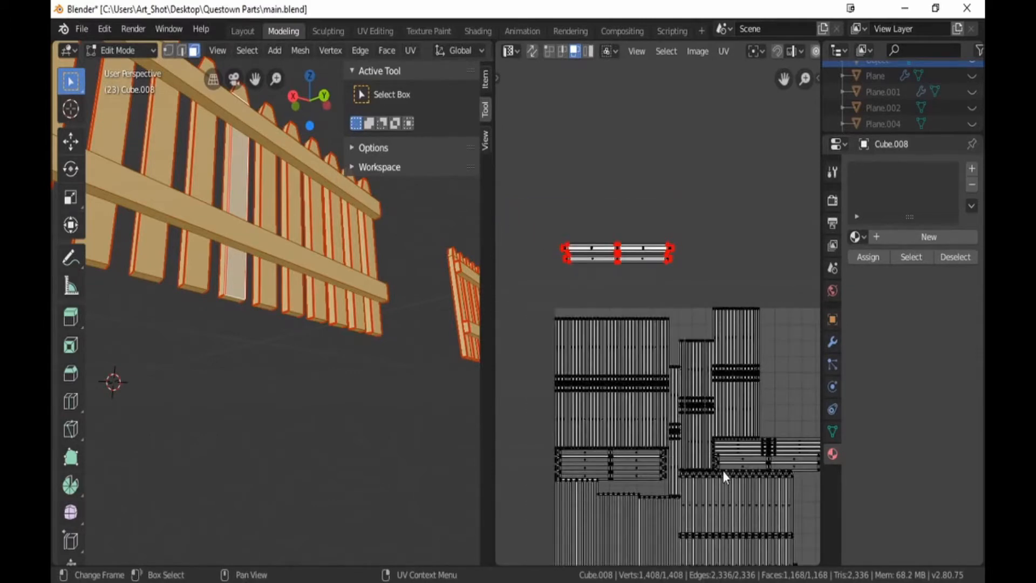
shift+middle_drag(738, 491, 638, 385)
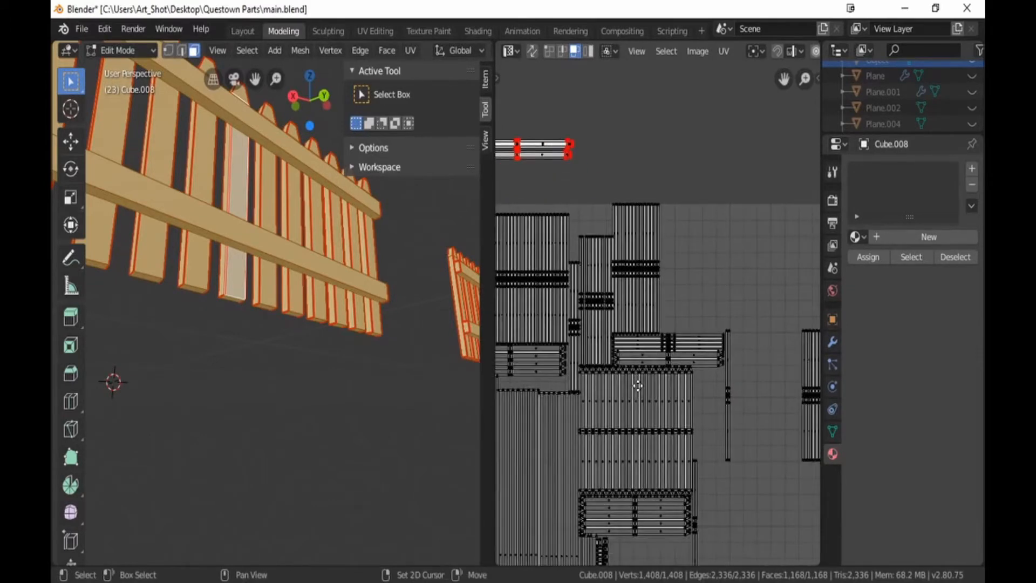
scroll(637, 385, up, 3)
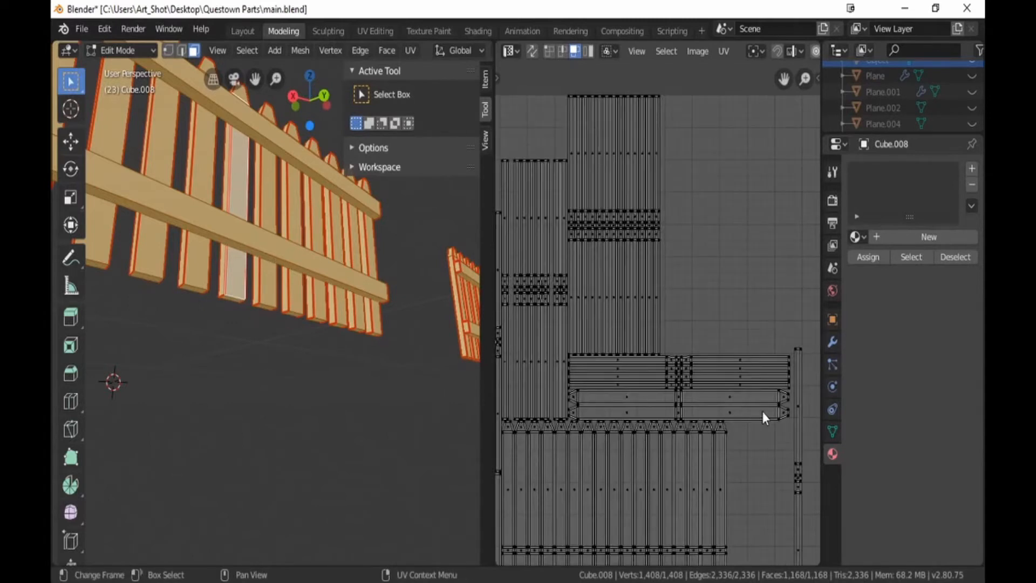
middle_drag(762, 413, 564, 354)
middle_drag(699, 412, 652, 184)
middle_drag(601, 429, 719, 302)
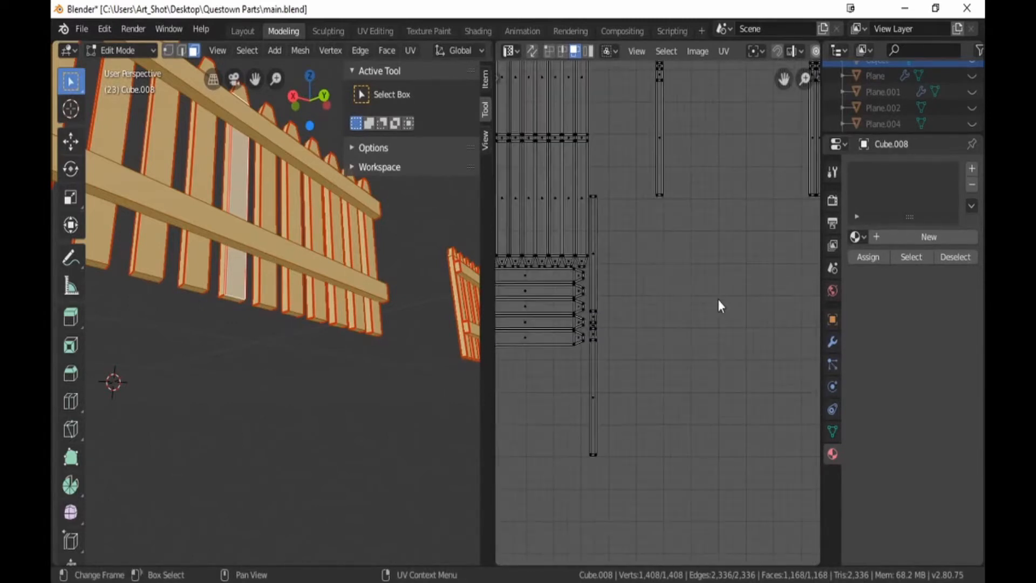
scroll(718, 306, down, 2)
middle_drag(712, 405, 768, 347)
scroll(579, 250, up, 3)
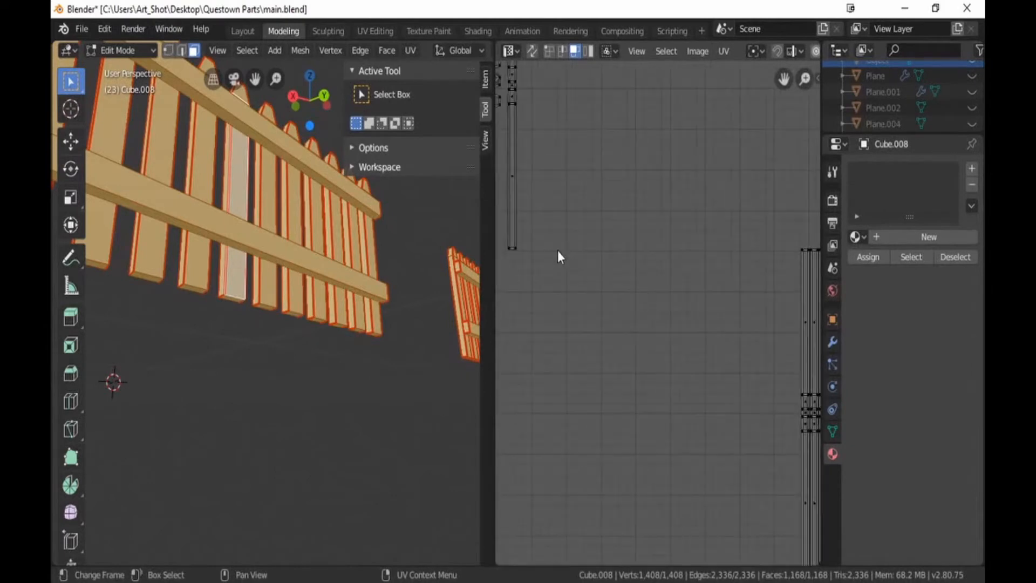
middle_drag(558, 252, 768, 416)
middle_drag(568, 346, 647, 499)
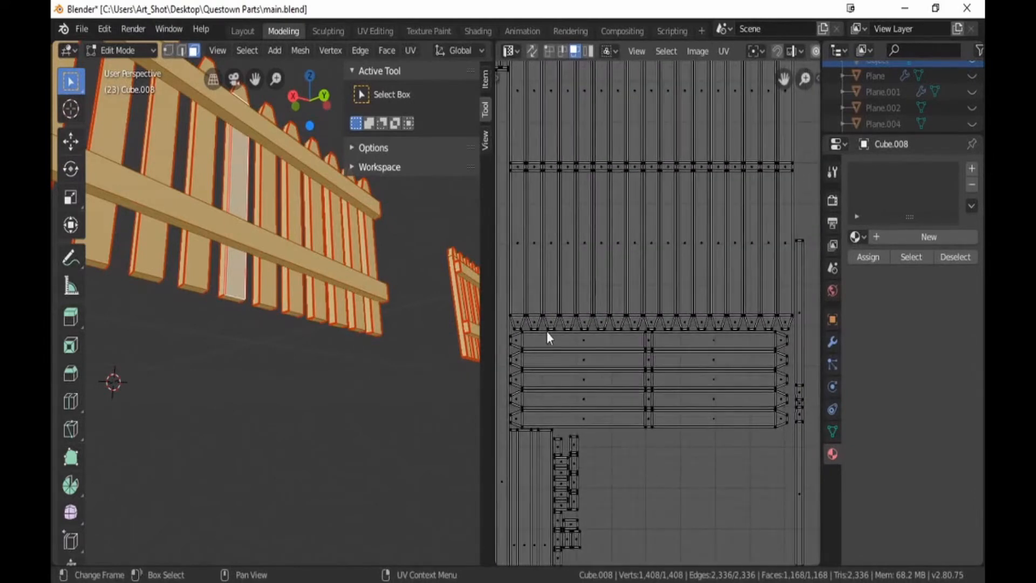
Step: Select the first and third pickets of the five-picket horizontal block and move them down about 0.0148 onto their neighbours
key(b)
drag(514, 337, 783, 341)
key(b)
drag(514, 377, 783, 383)
key(g)
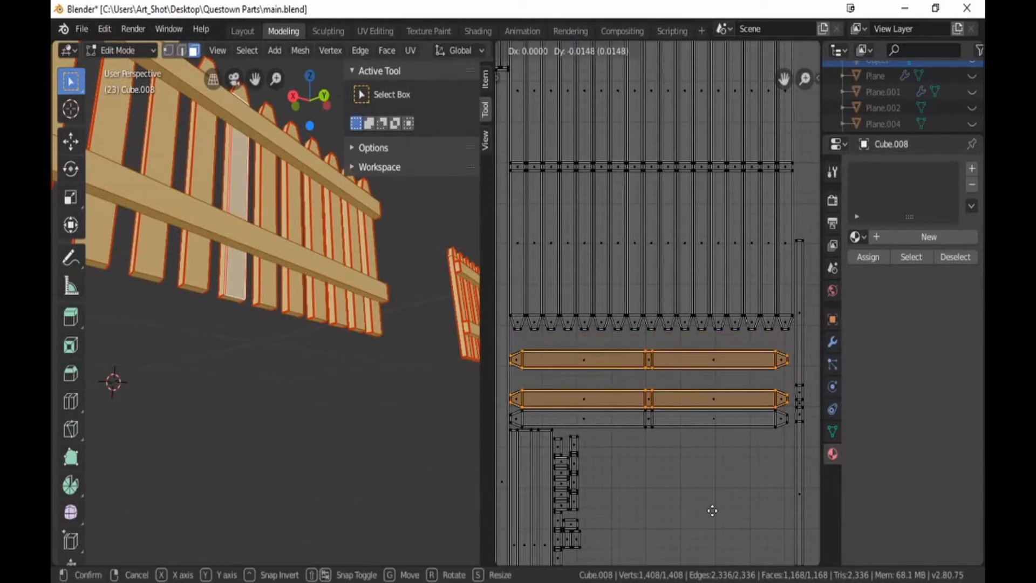
click(712, 511)
Step: Select both picket pairs of the horizontal block and move them down about 0.0148, landing the lower pair on the last picket
key(b)
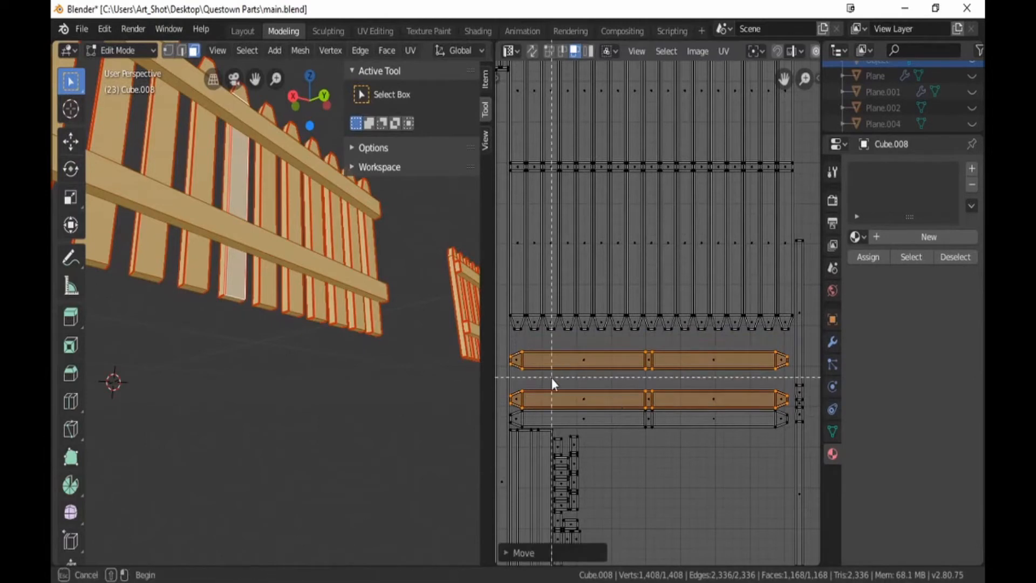
middle_drag(724, 400, 727, 402)
key(b)
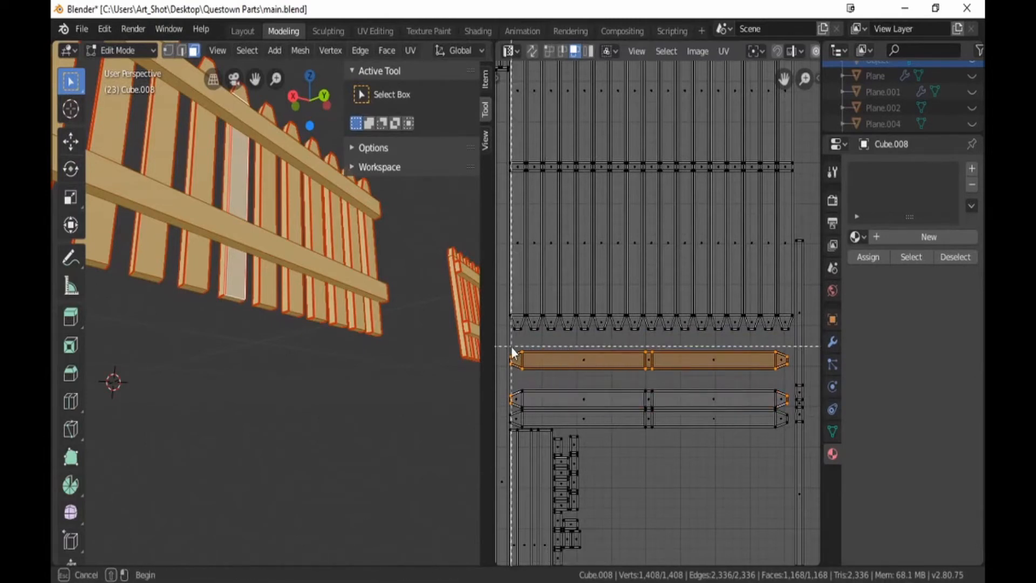
middle_drag(510, 346, 726, 387)
drag(726, 386, 782, 401)
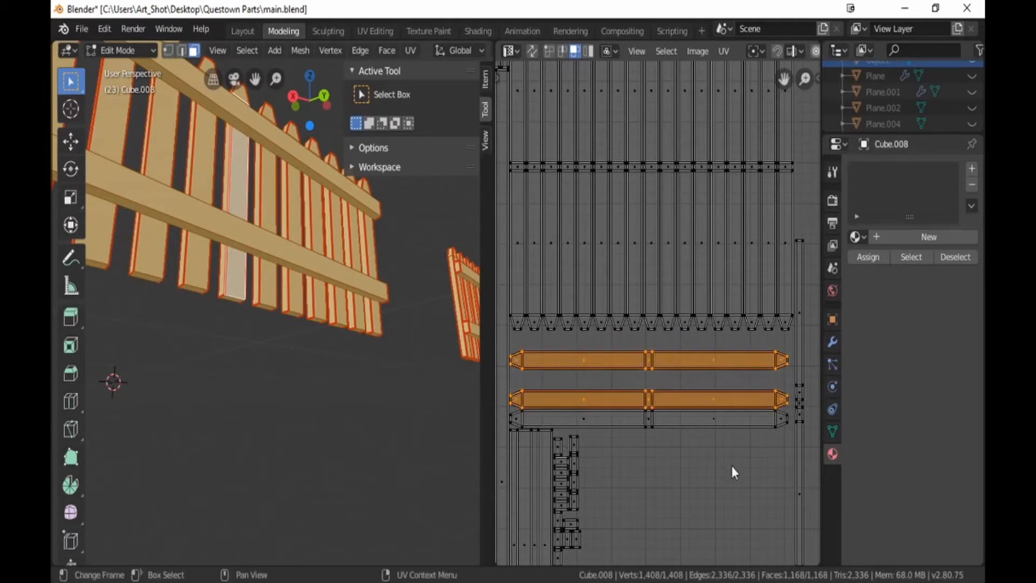
key(g)
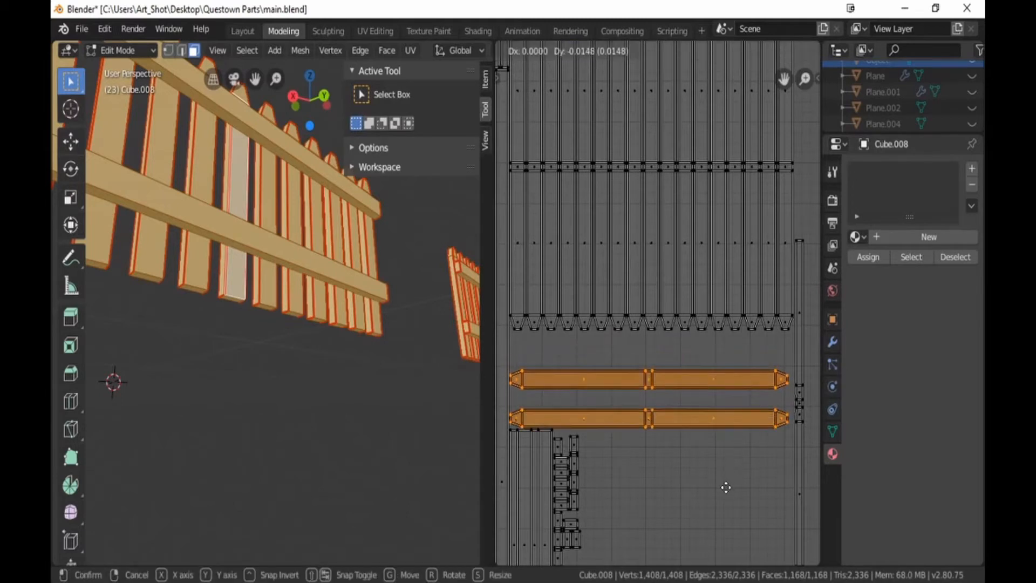
click(726, 489)
Step: Deselect the lower horizontal stack and move the upper stack straight down onto it
key(b)
middle_drag(786, 406, 506, 429)
key(g)
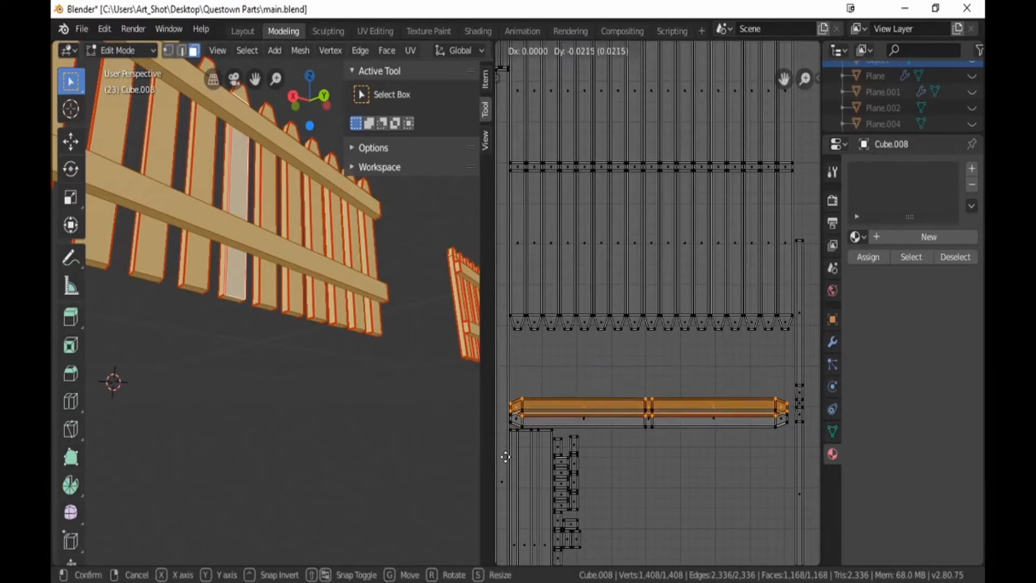
click(505, 466)
Step: Select the completed horizontal five-picket stack and move it above the UV square, beside the two pinned stacks
key(b)
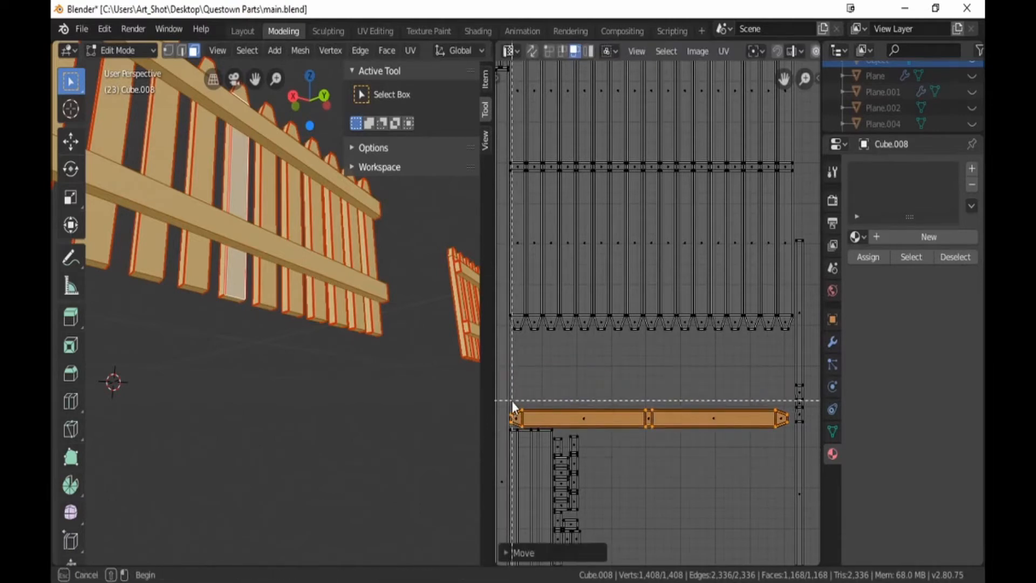
drag(740, 404, 785, 422)
scroll(674, 488, down, 5)
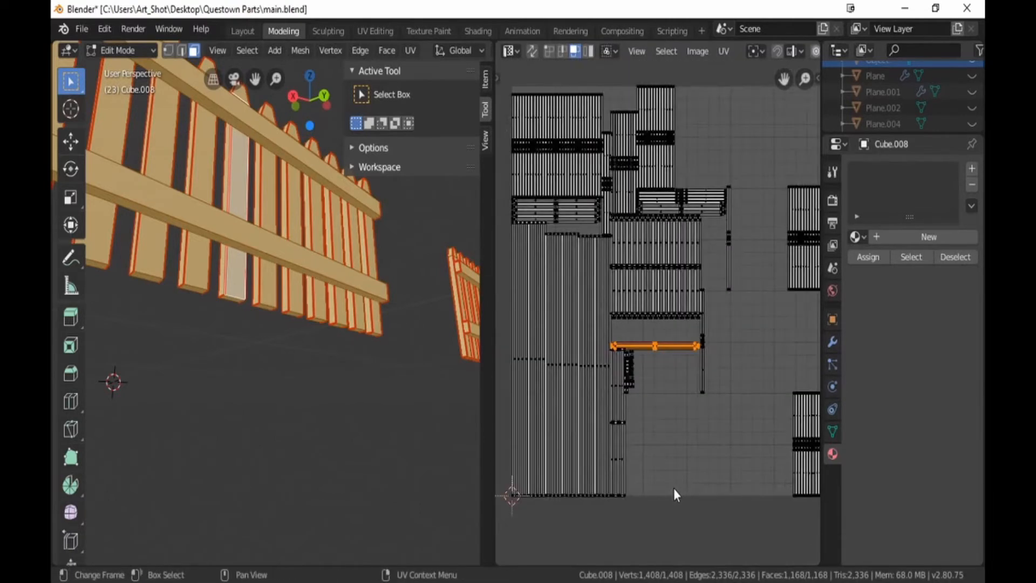
middle_drag(678, 383, 704, 492)
key(g)
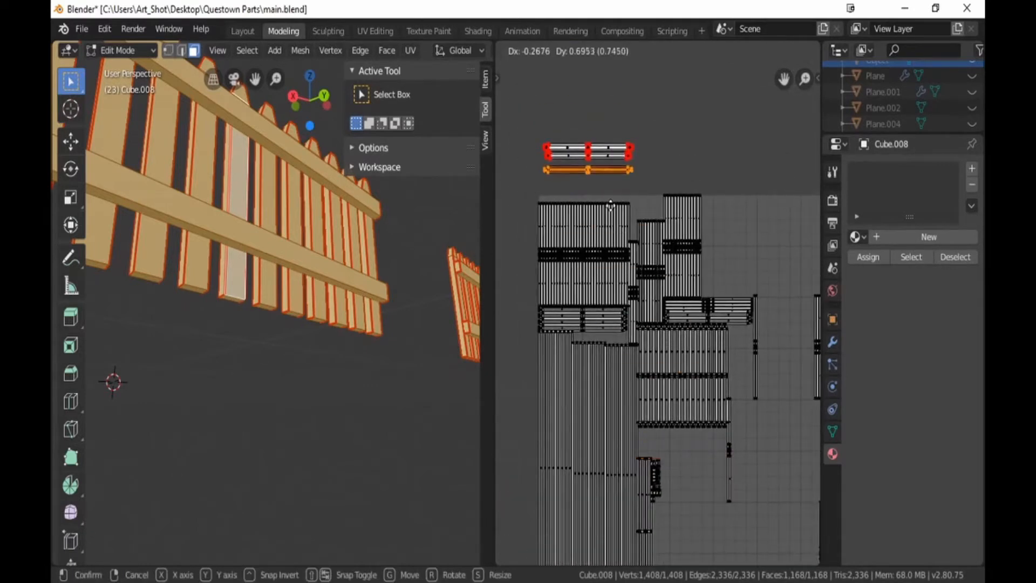
click(610, 175)
Step: Line up the moved stack vertically with the upper pinned stack and place it exactly on top
scroll(610, 225, up, 2)
middle_drag(595, 140, 684, 385)
scroll(684, 385, up, 3)
key(g)
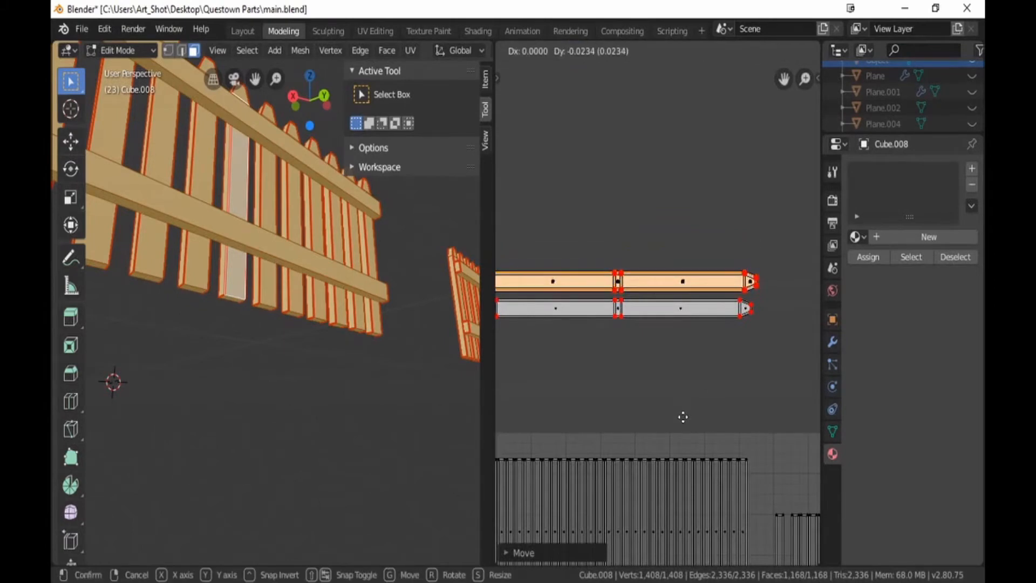
click(684, 423)
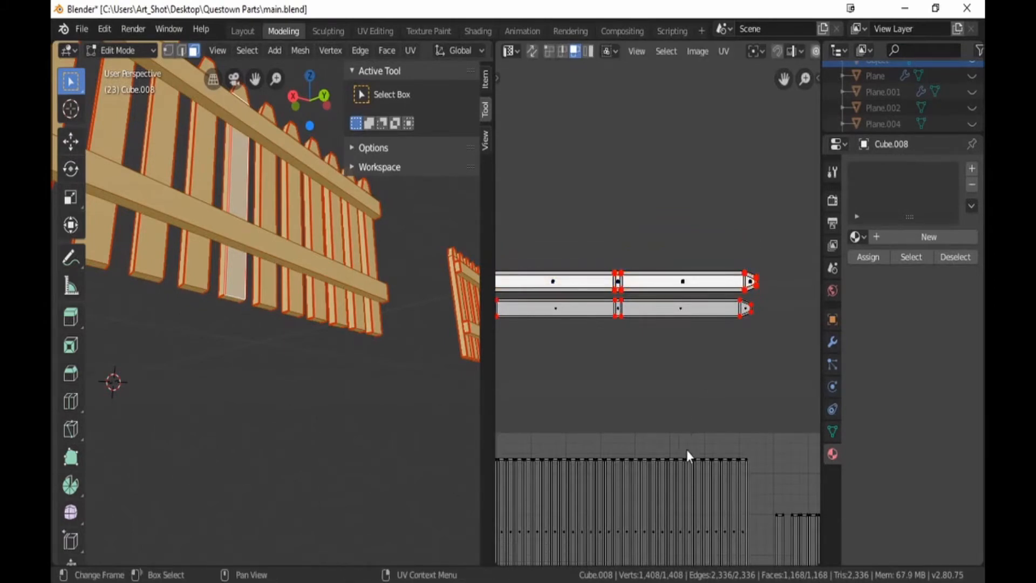
Step: Select every second picket of the large vertical block, starting from its right end, and move them left onto their neighbours
scroll(688, 453, down, 2)
middle_drag(701, 506, 623, 145)
middle_drag(705, 406, 605, 328)
key(b)
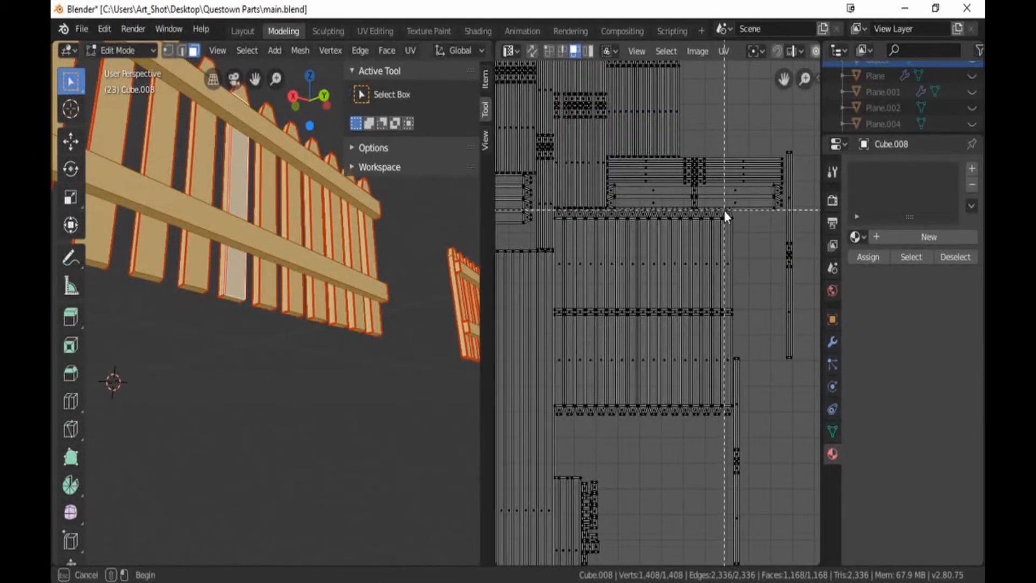
drag(724, 210, 731, 421)
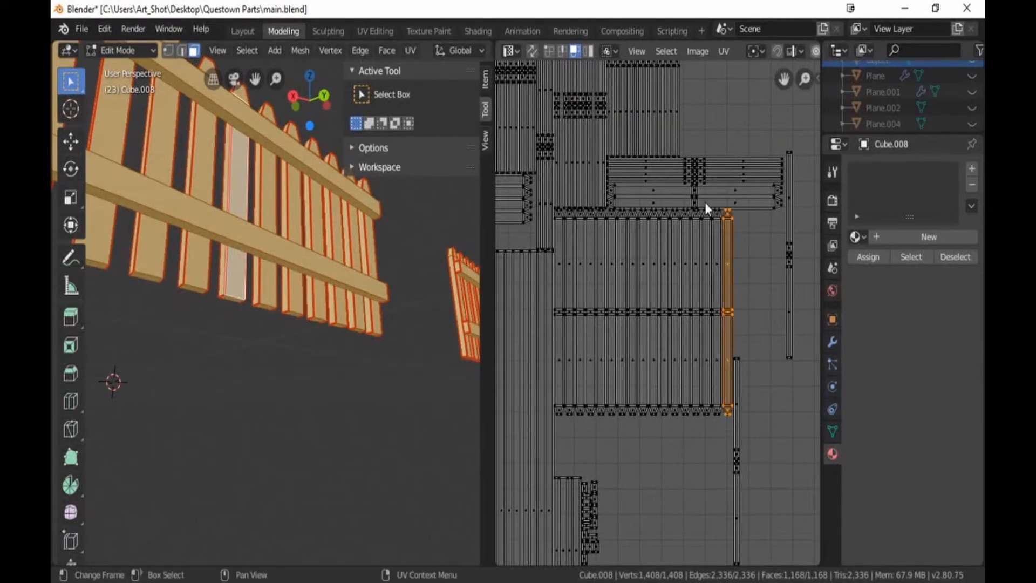
key(b)
drag(704, 238, 665, 420)
key(b)
key(b)
key(b)
drag(638, 208, 646, 430)
key(b)
drag(620, 211, 622, 279)
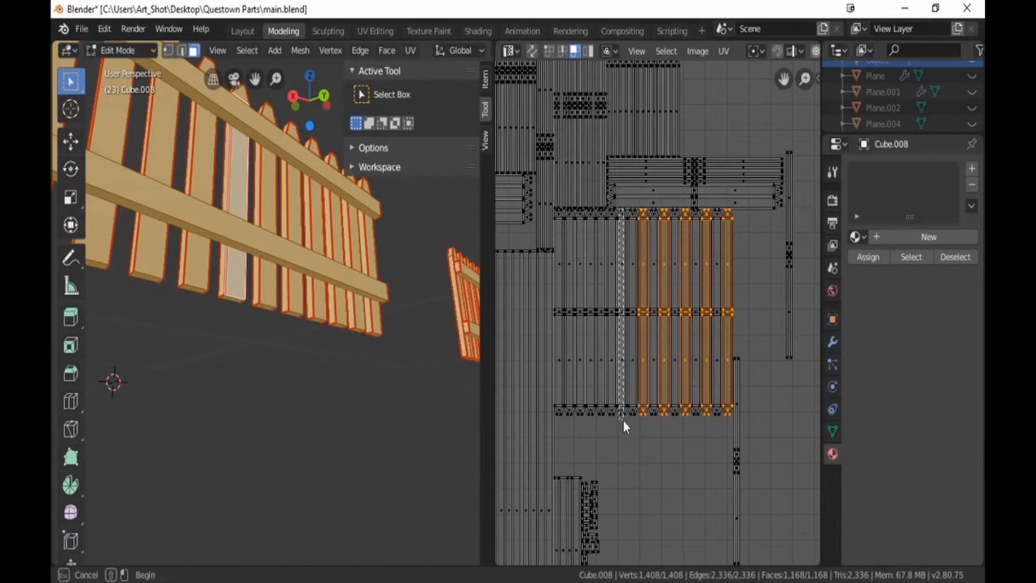
drag(622, 420, 623, 421)
key(b)
drag(599, 212, 601, 415)
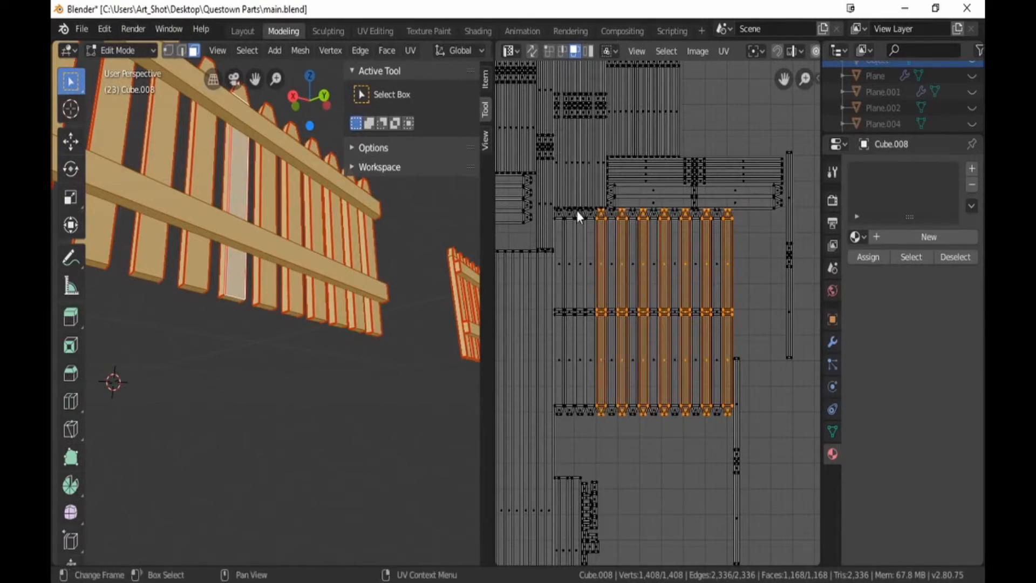
key(b)
drag(578, 212, 584, 423)
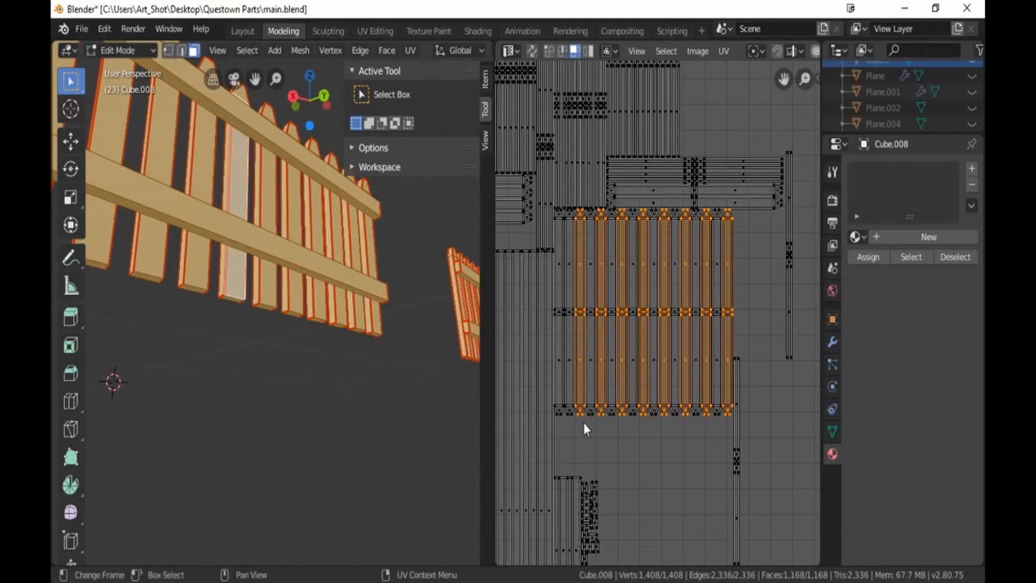
key(g)
click(573, 423)
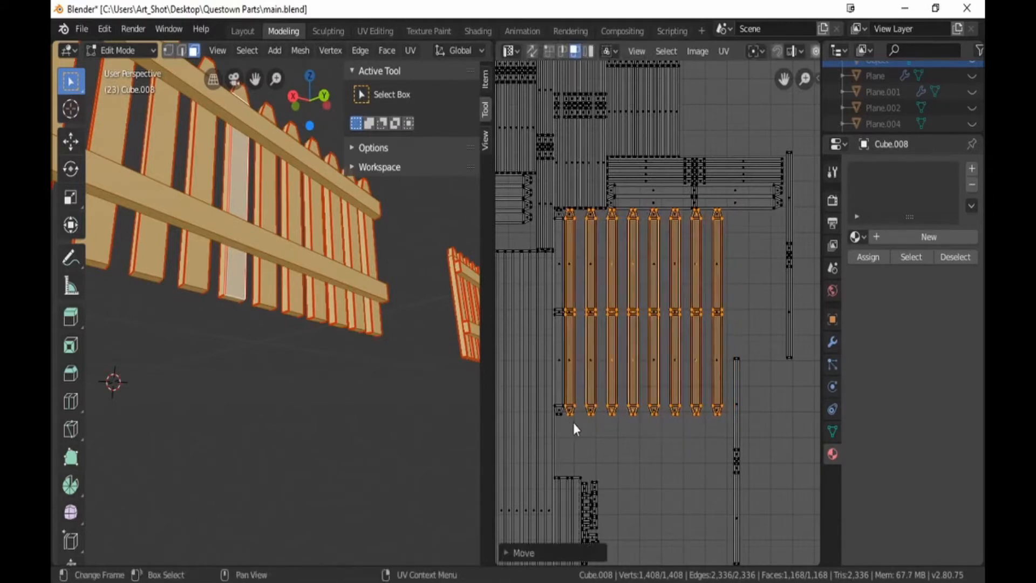
Step: Select all eight vertical picket pairs completely and move them left about 0.0156, landing the first pair on the leftmost picket
drag(565, 213, 569, 425)
key(b)
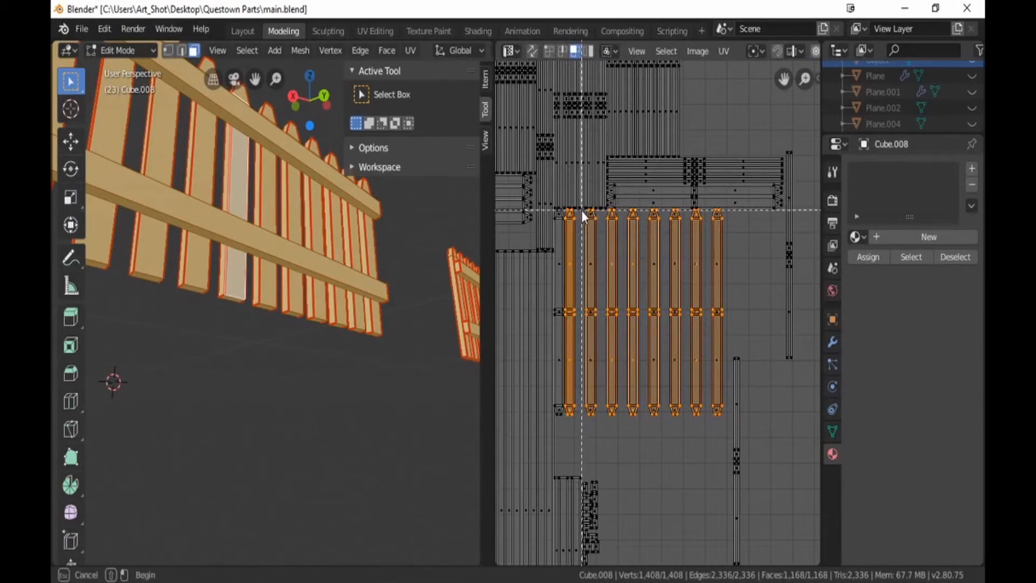
drag(584, 211, 721, 428)
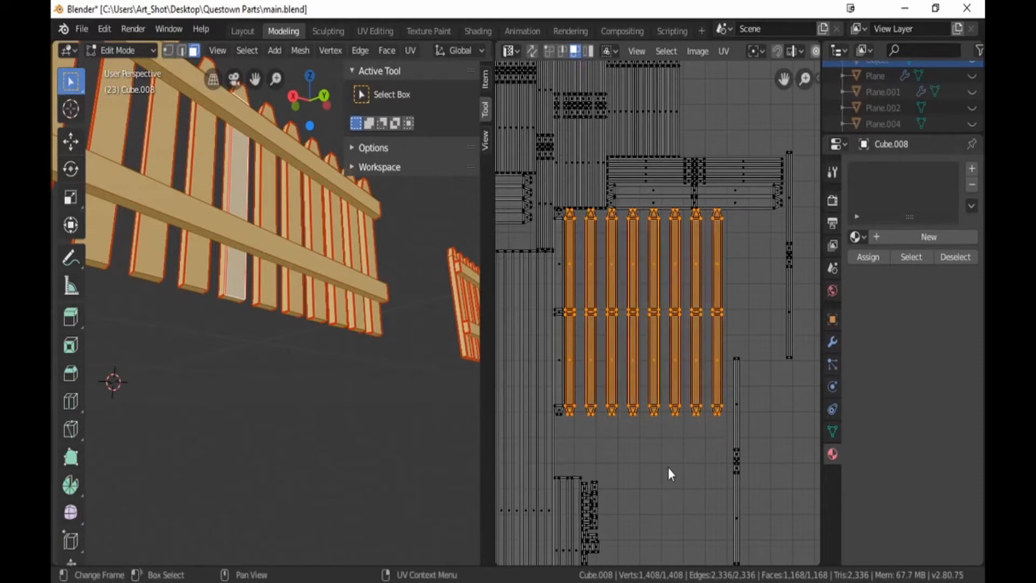
key(g)
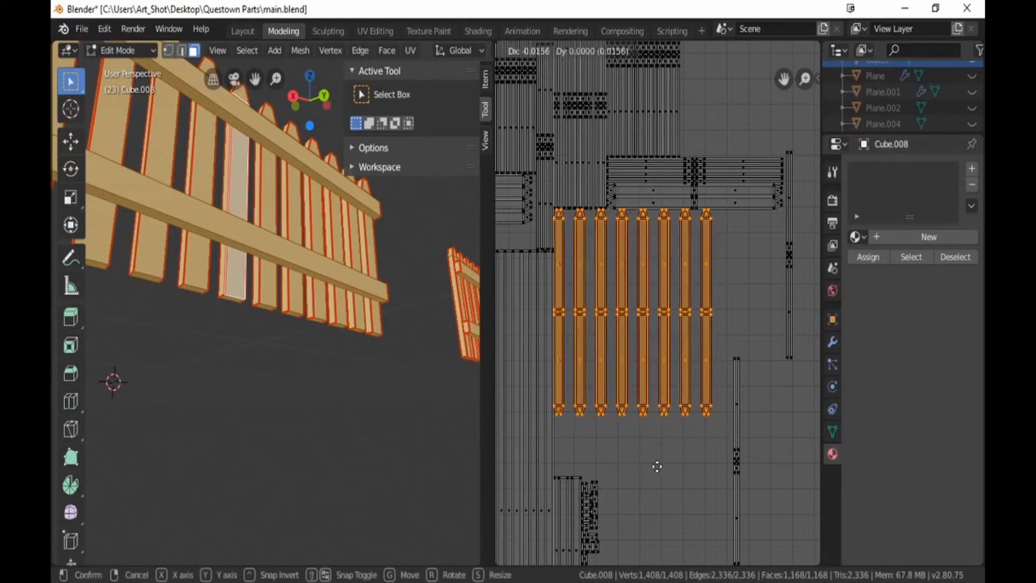
click(657, 467)
Step: Excluding the leftmost stack each time, shift the other seven and then six vertical stacks left by one spacing, about 0.0303
key(b)
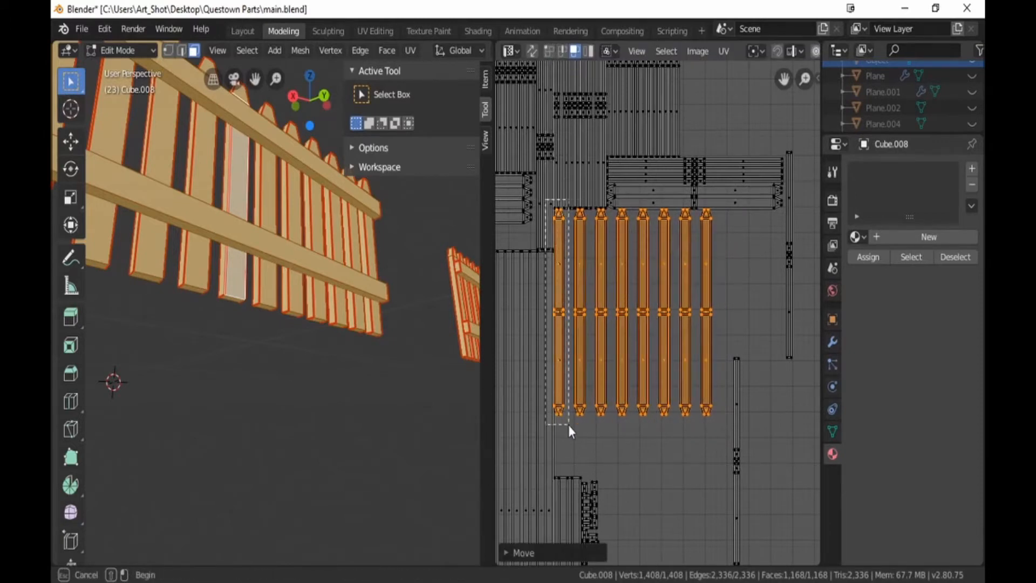
middle_drag(547, 200, 568, 426)
key(g)
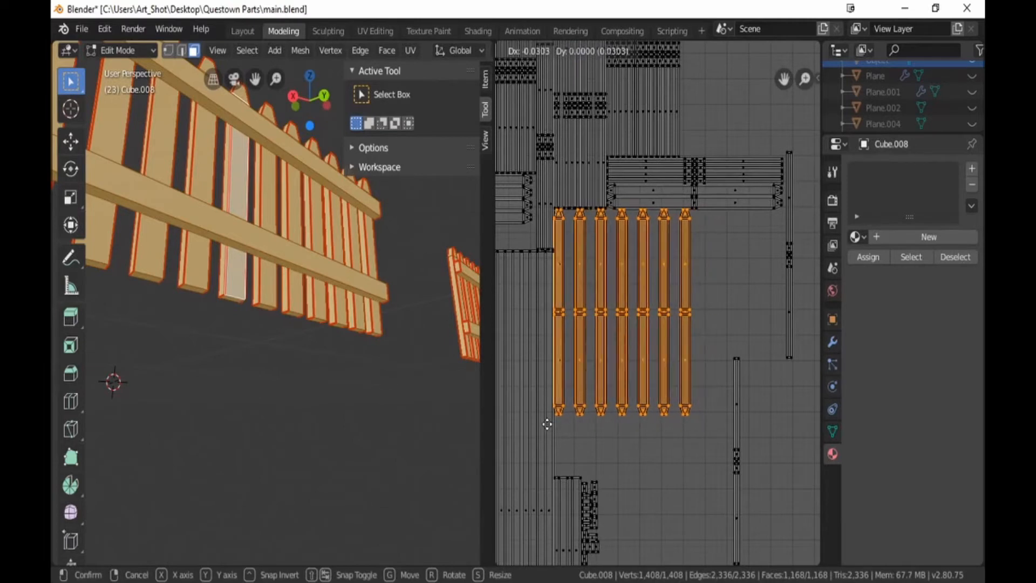
click(547, 424)
key(b)
middle_drag(535, 197, 565, 453)
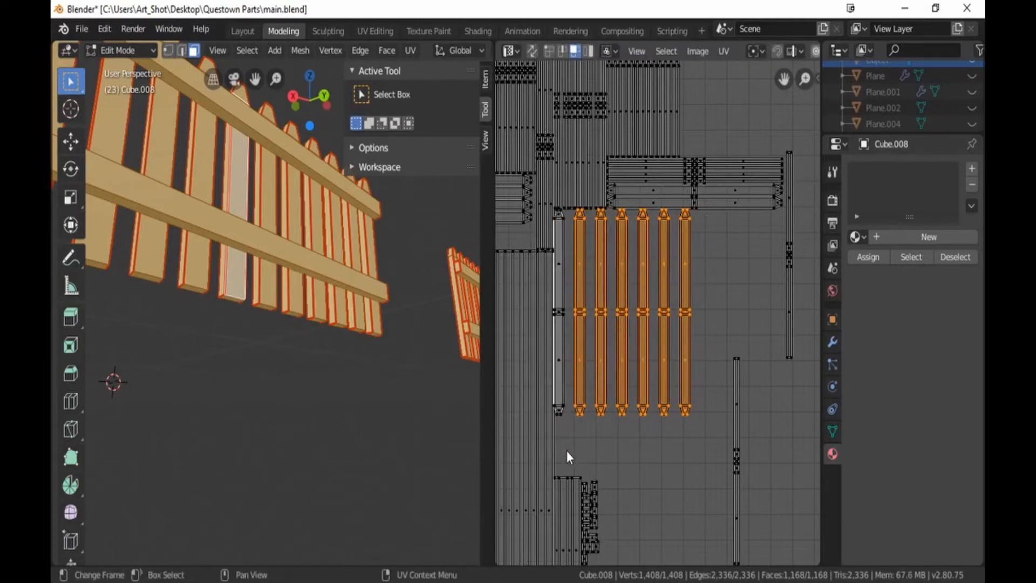
key(g)
click(545, 451)
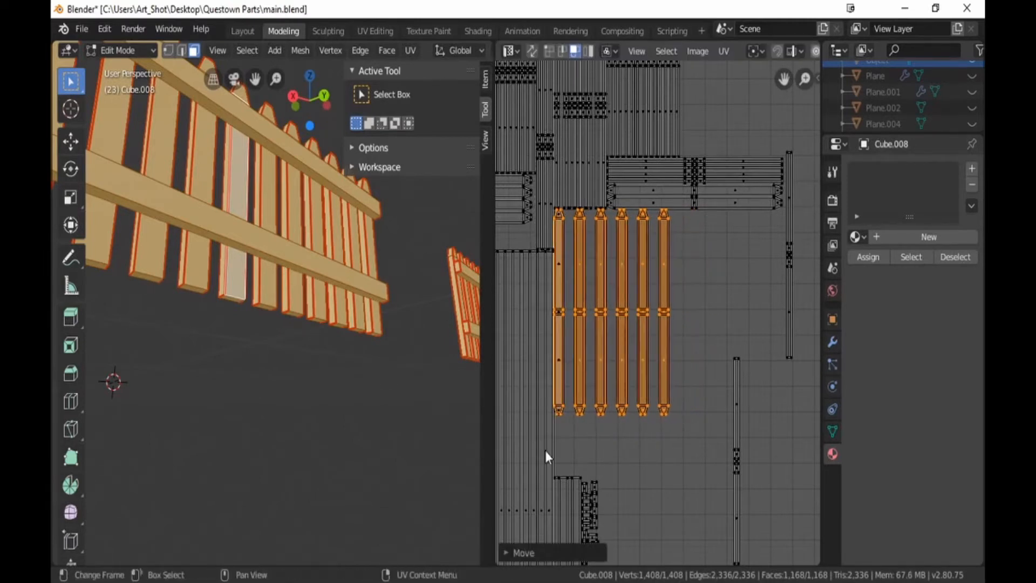
Step: Collapse two more vertical stacks onto the leftmost one by shifting the remaining five, then the remaining four, left one spacing
key(b)
middle_drag(546, 198, 571, 435)
key(g)
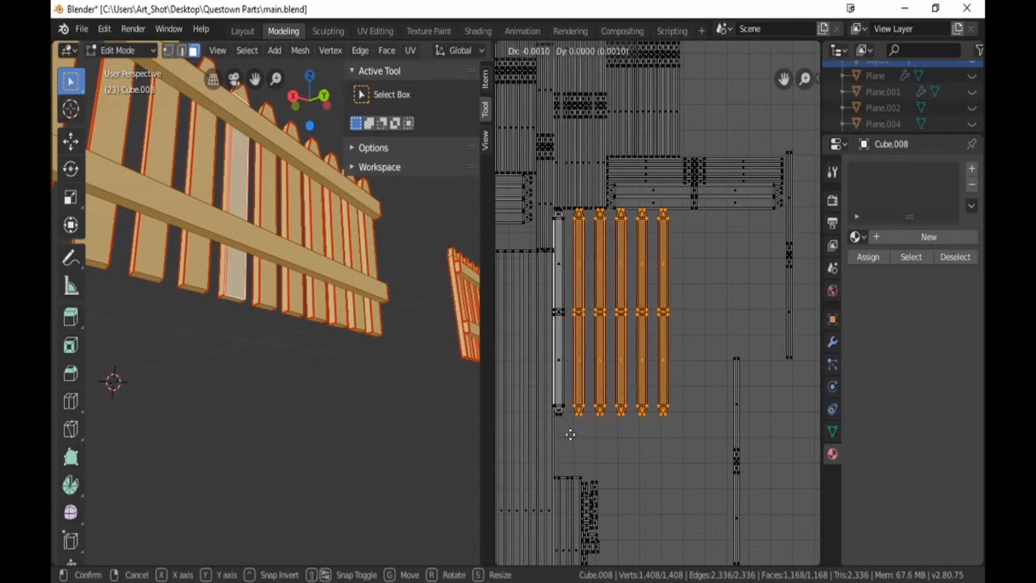
click(550, 434)
key(b)
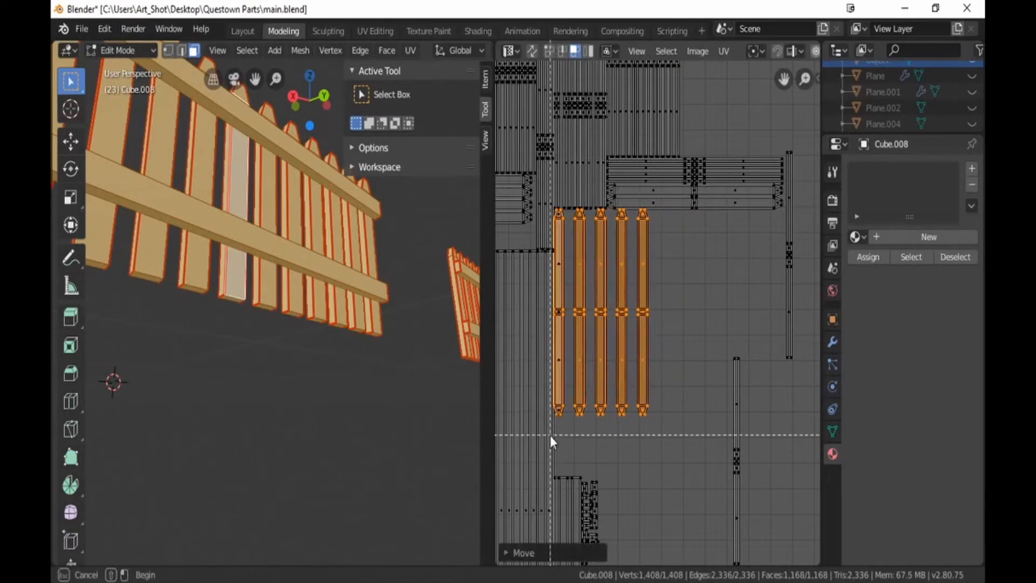
middle_drag(541, 429, 563, 199)
key(g)
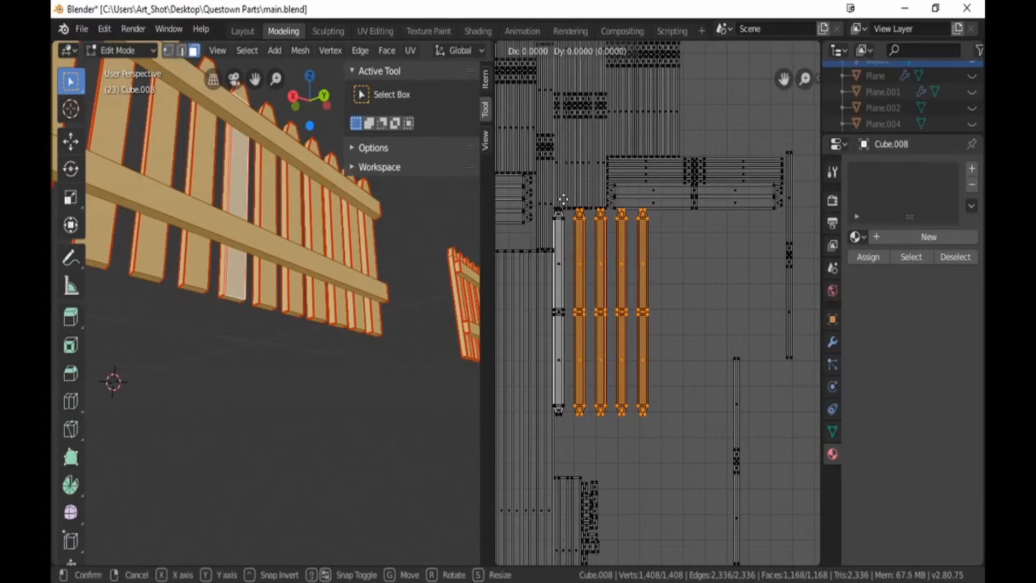
click(542, 201)
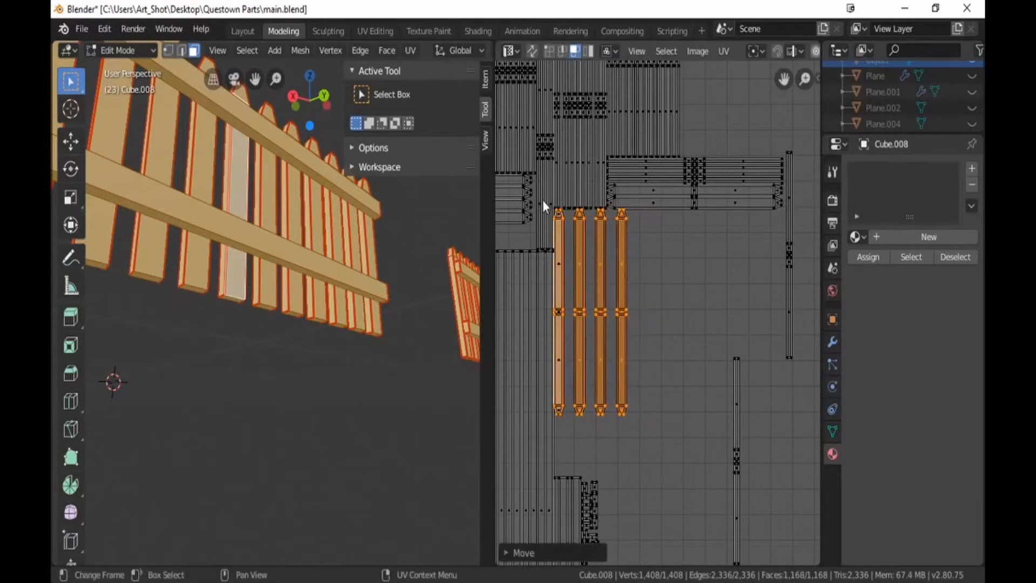
Step: Move the last three vertical stacks left onto the leftmost stack one after another, about 0.0303 per shift, leaving a single stack
key(b)
middle_drag(557, 207, 564, 431)
key(g)
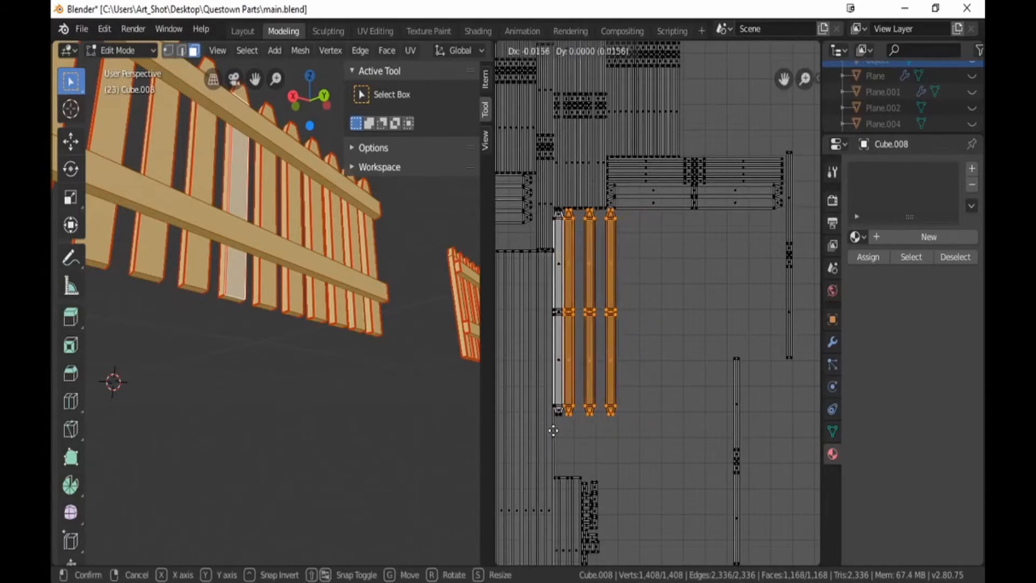
click(542, 430)
key(b)
drag(546, 429, 564, 199)
key(g)
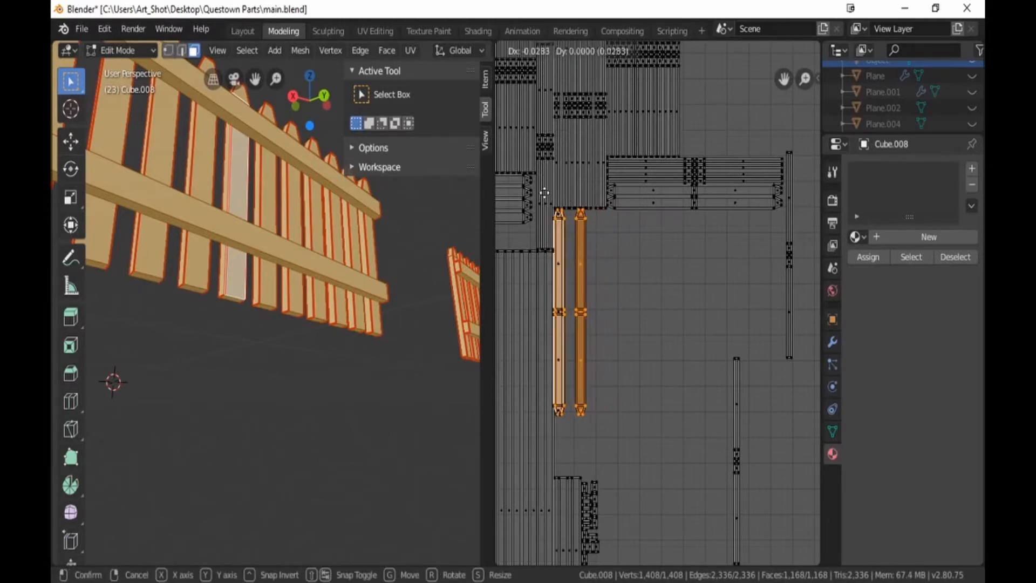
click(544, 193)
key(b)
middle_drag(544, 205, 565, 433)
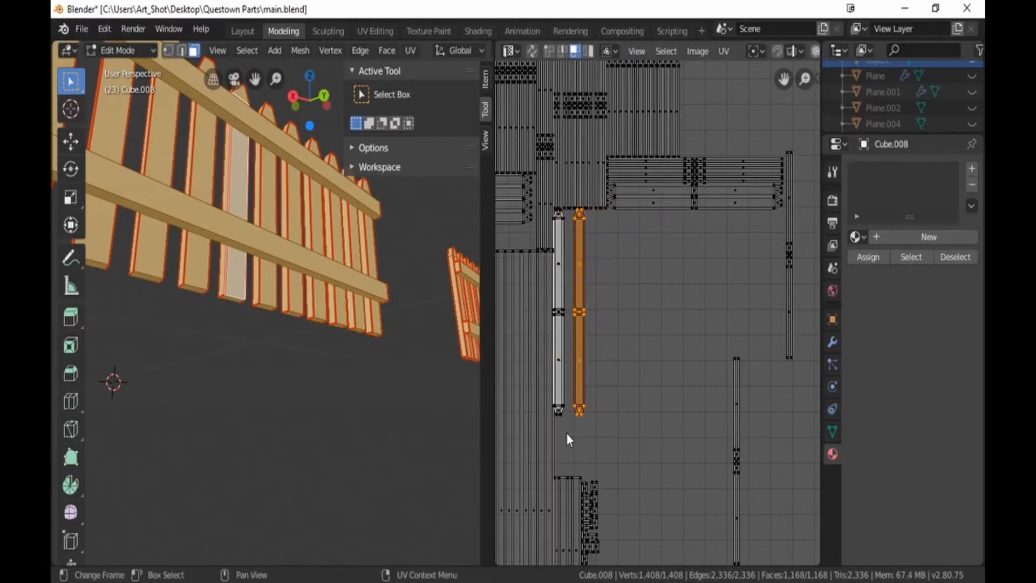
key(g)
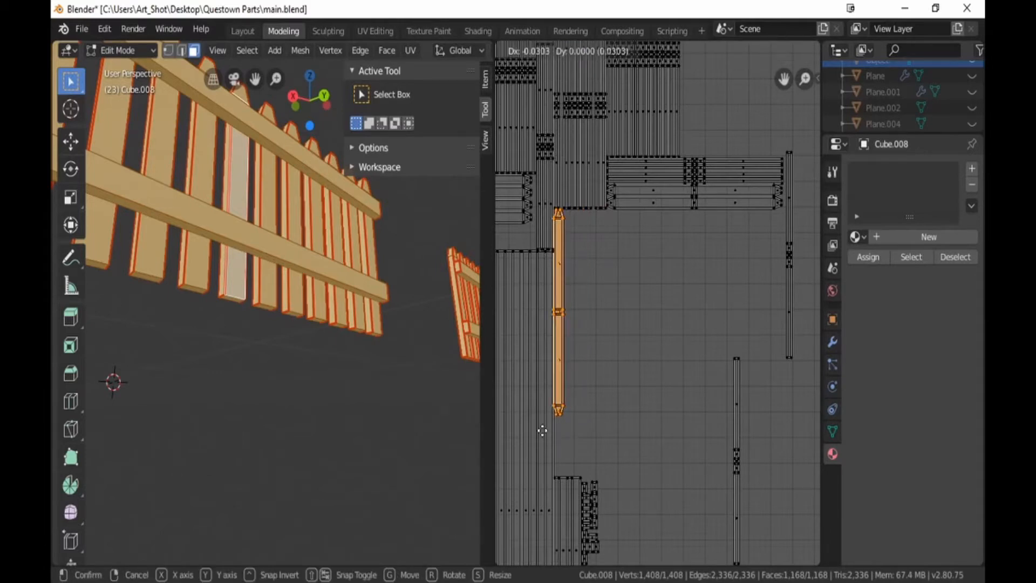
click(542, 430)
Step: Select the completed vertical stack, rotate it 90 degrees, and move it above the UV square onto the pinned horizontal stacks
key(b)
middle_drag(557, 422, 571, 231)
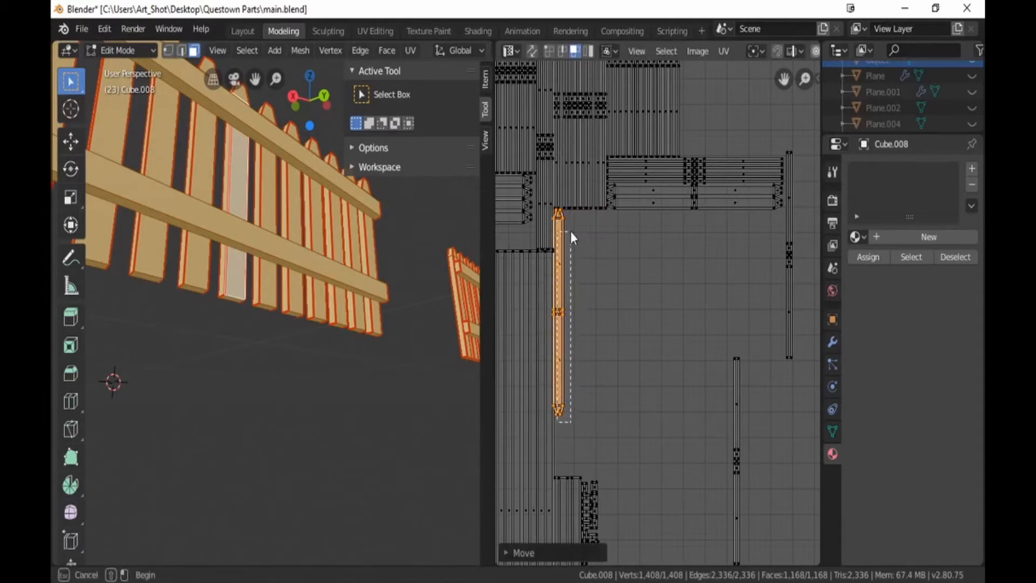
drag(571, 231, 572, 234)
scroll(585, 340, down, 3)
text(r90)
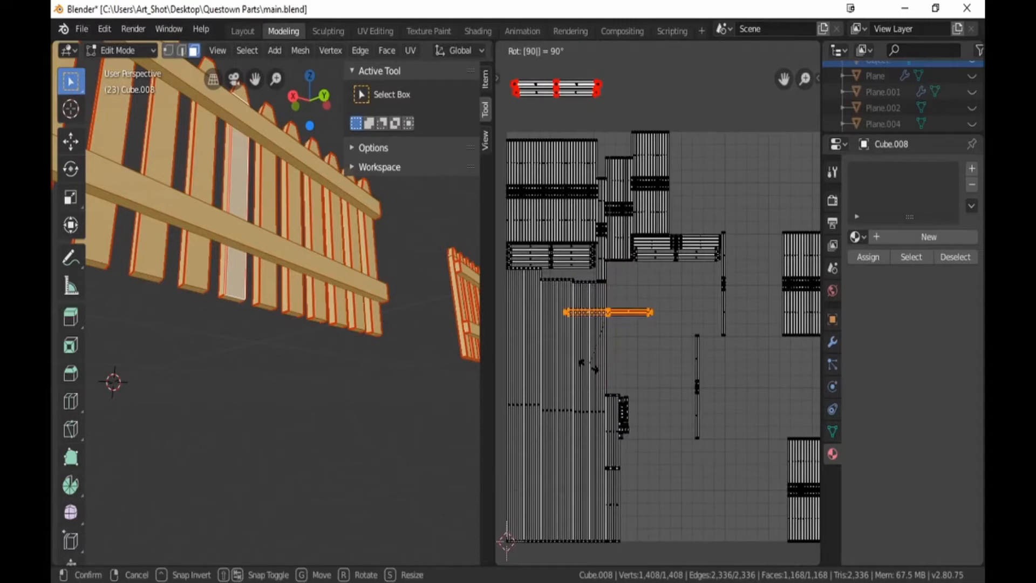
key(Return)
key(g)
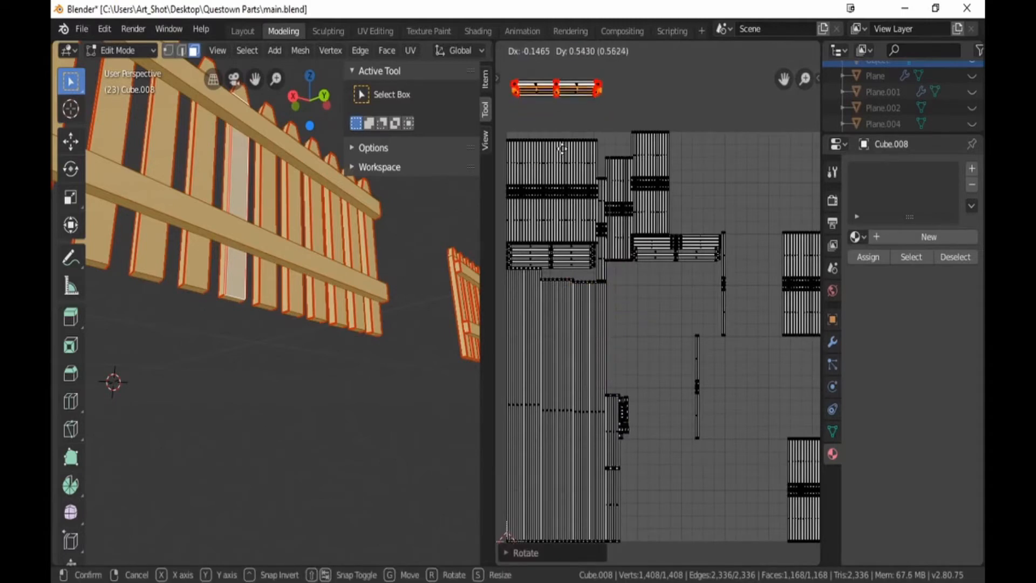
click(561, 150)
Step: Align the selected stack exactly over the upper pinned picket stack above the UV square and pin it
middle_drag(562, 152, 603, 273)
scroll(639, 317, up, 4)
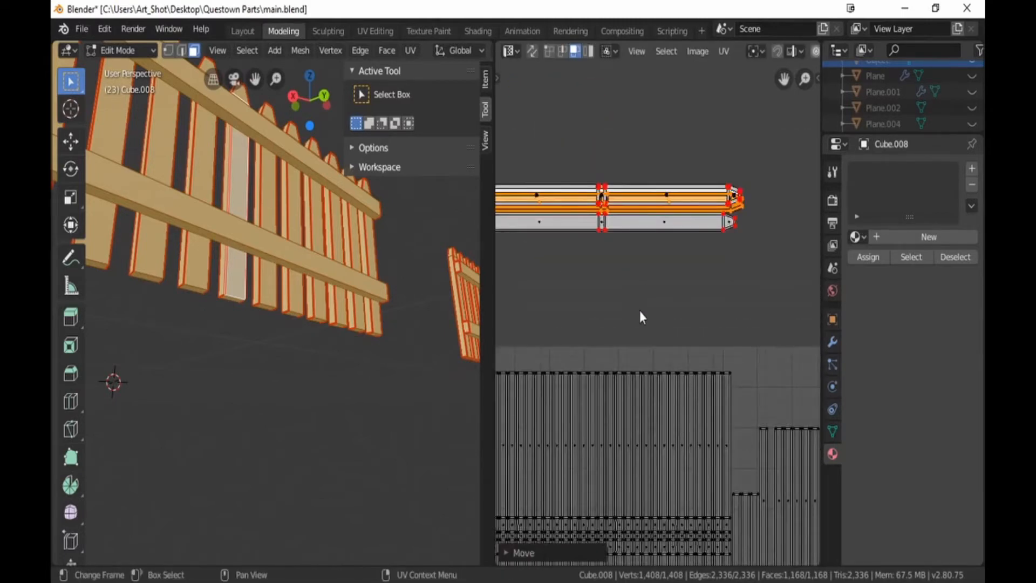
key(g)
click(637, 303)
key(p)
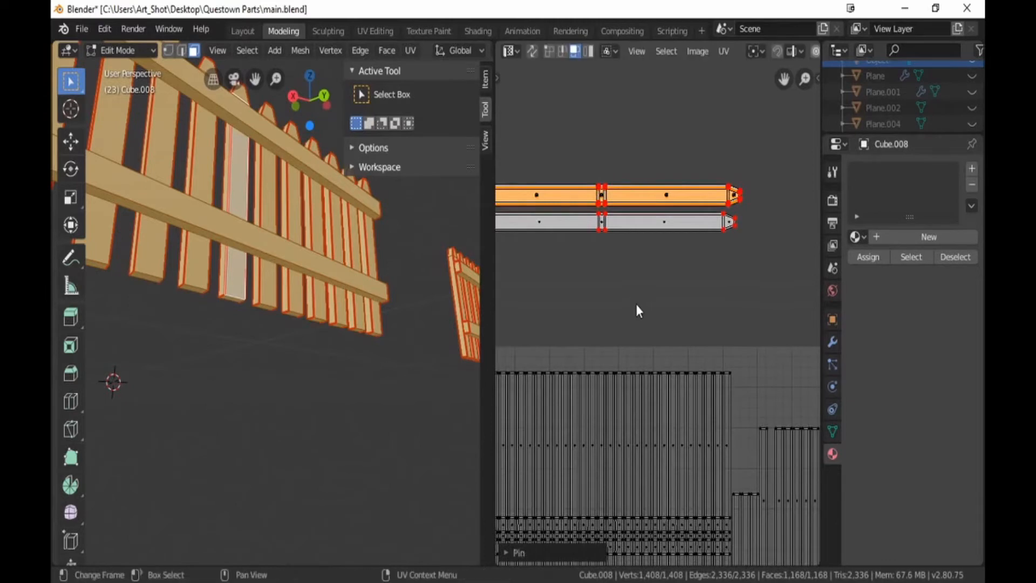
Step: Select the first and third of the four horizontal picket islands and move both down one spacing onto their neighbours
scroll(636, 311, down, 3)
middle_drag(627, 331, 605, 369)
scroll(605, 369, up, 4)
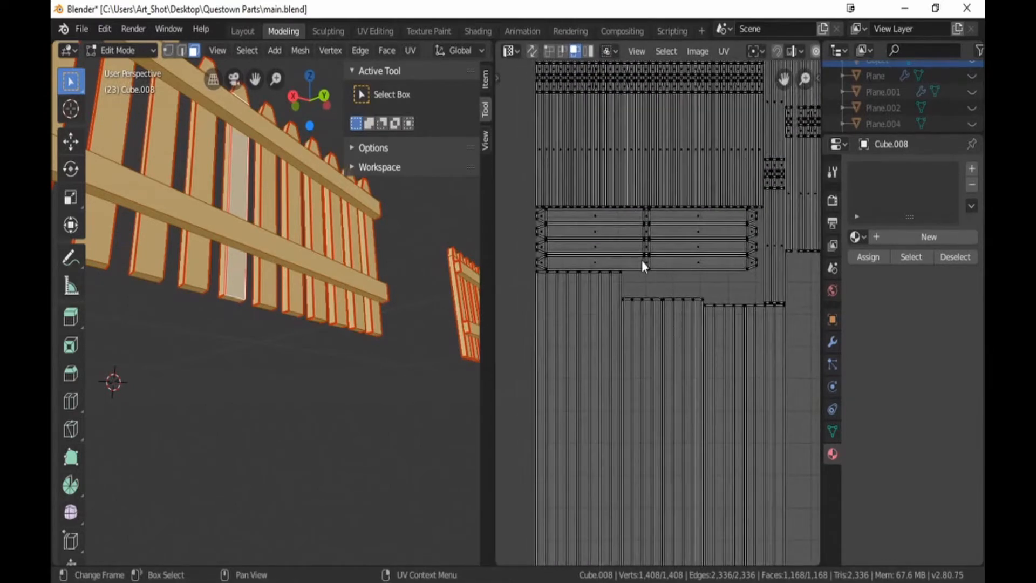
drag(529, 212, 752, 222)
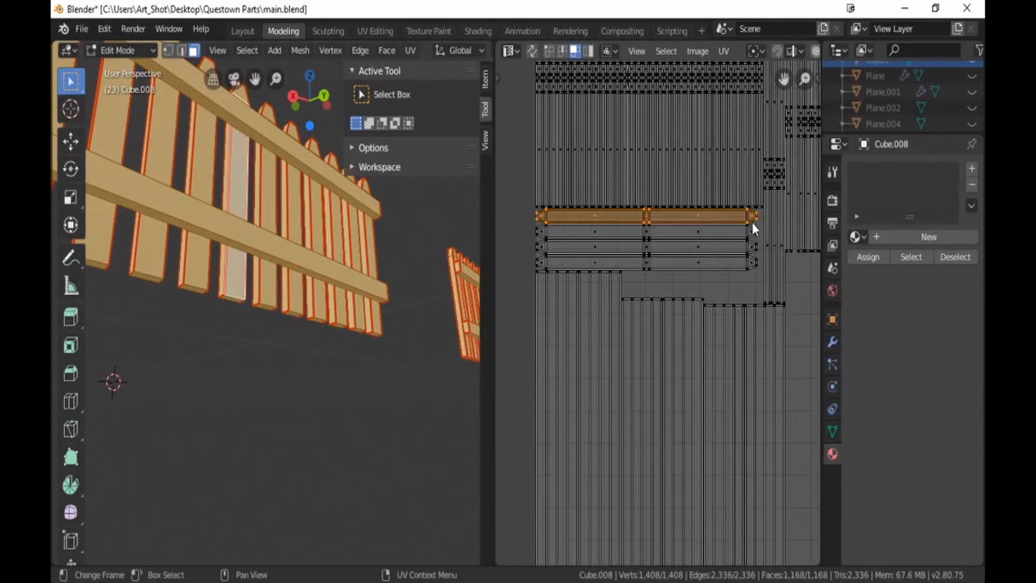
key(b)
drag(525, 242, 753, 253)
key(g)
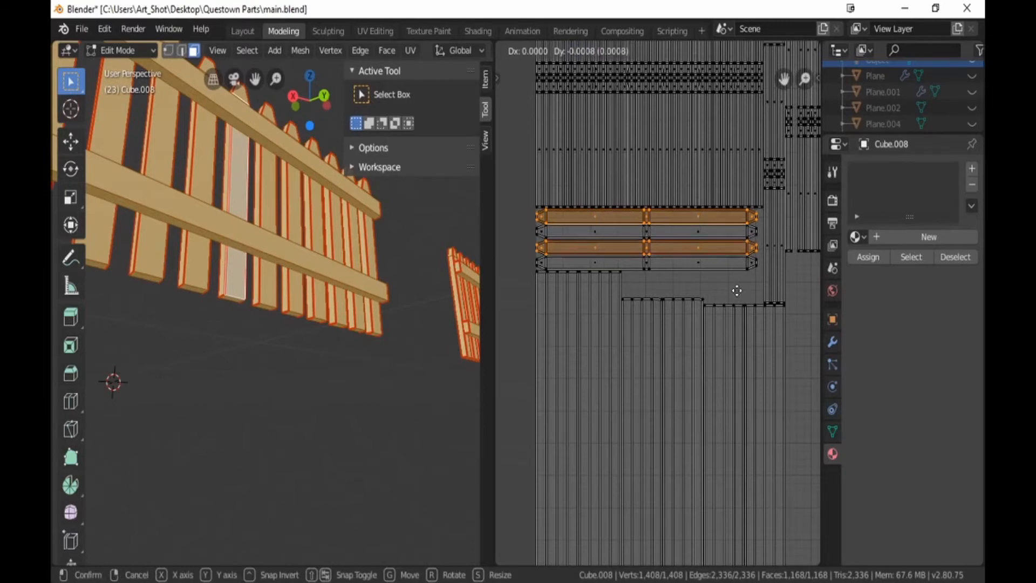
click(737, 306)
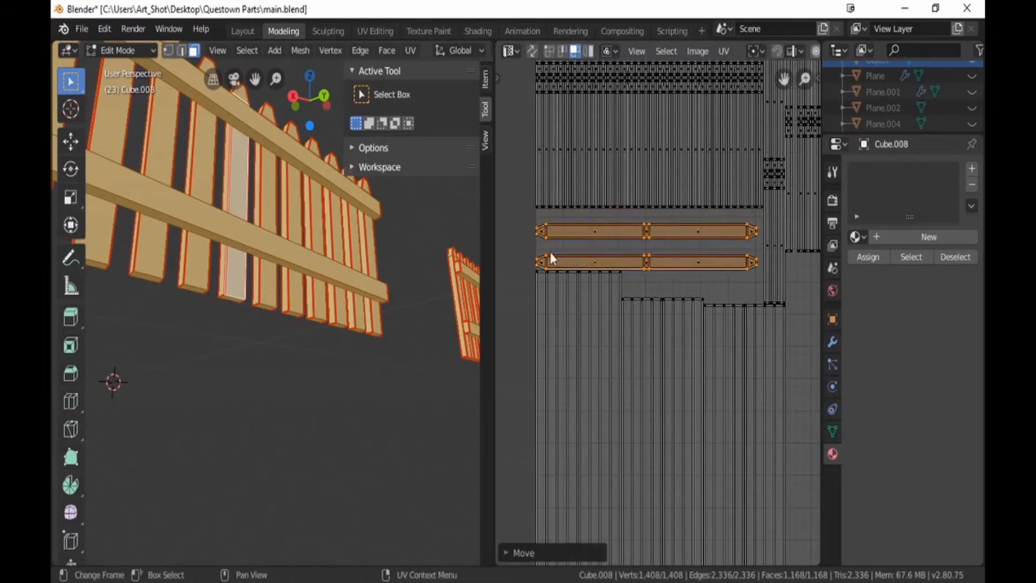
Step: Move all islands of the upper overlapping pair down onto the lower pair to form one horizontal stack
key(b)
middle_drag(523, 242, 760, 299)
key(g)
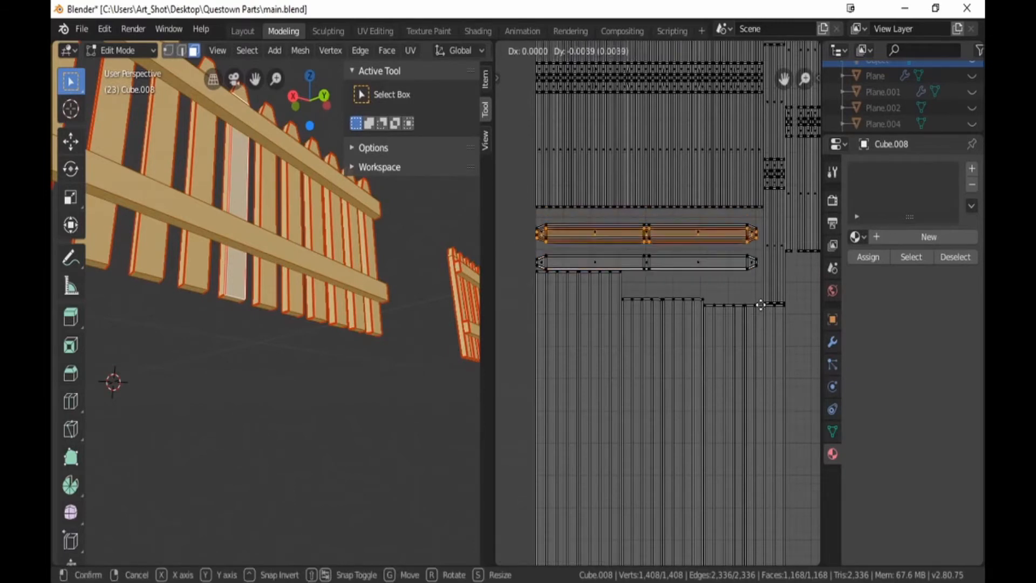
click(761, 331)
key(alt+a)
key(b)
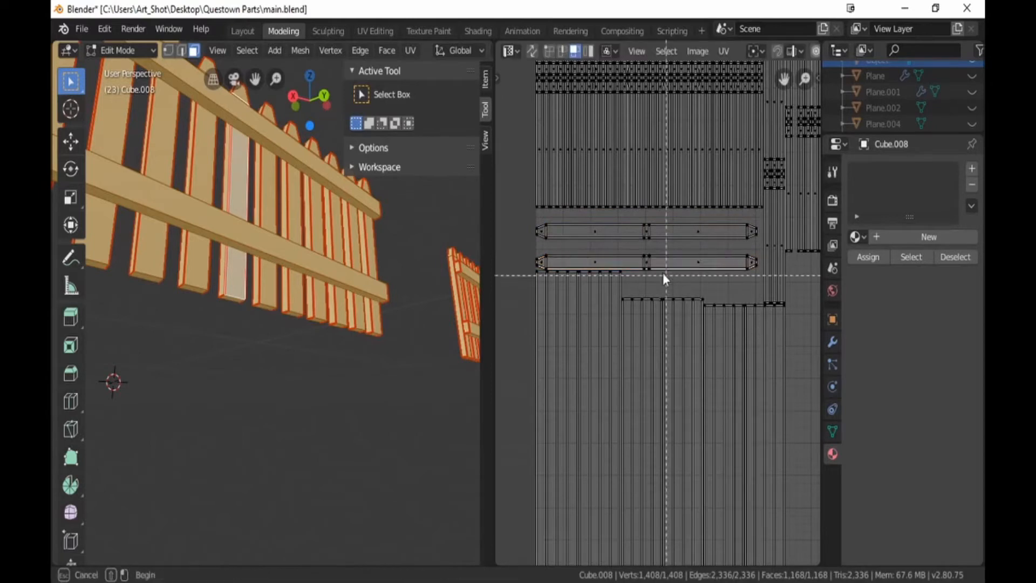
drag(533, 221, 752, 240)
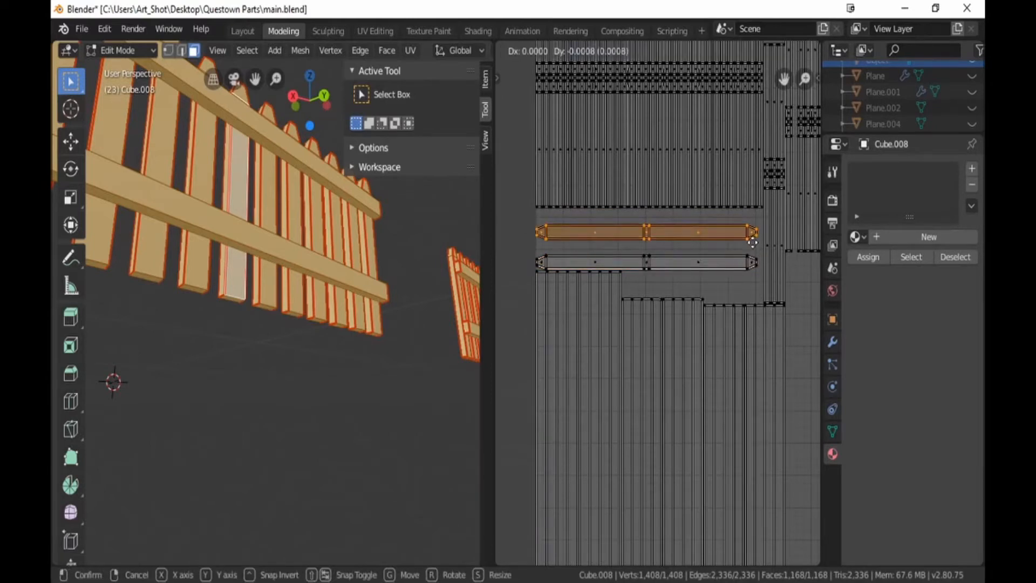
click(752, 273)
Step: Select and pin the merged horizontal stack, then move it exactly over the upper pinned picket stack above the UV square
key(b)
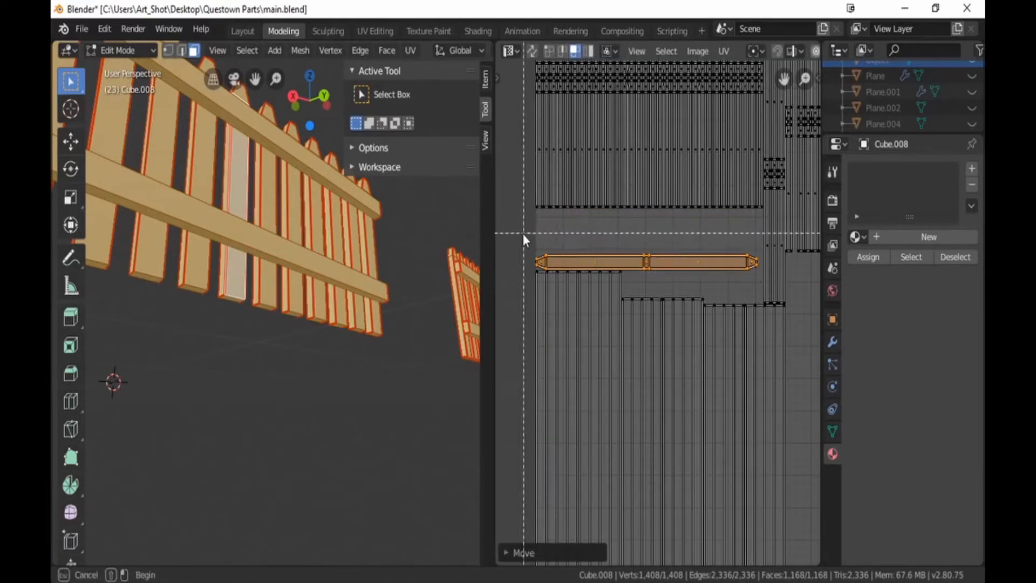
drag(522, 233, 758, 266)
scroll(740, 302, down, 3)
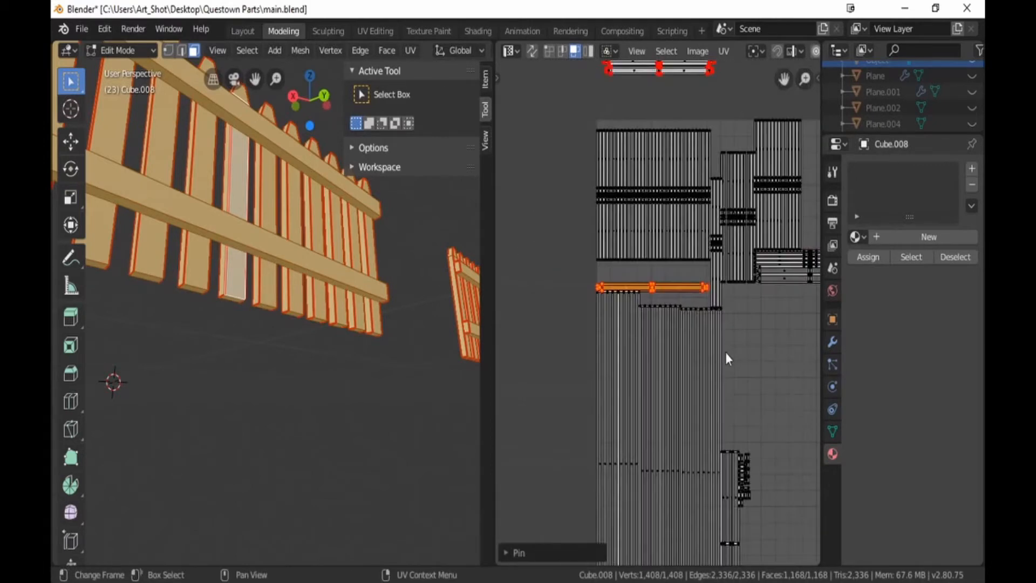
key(g)
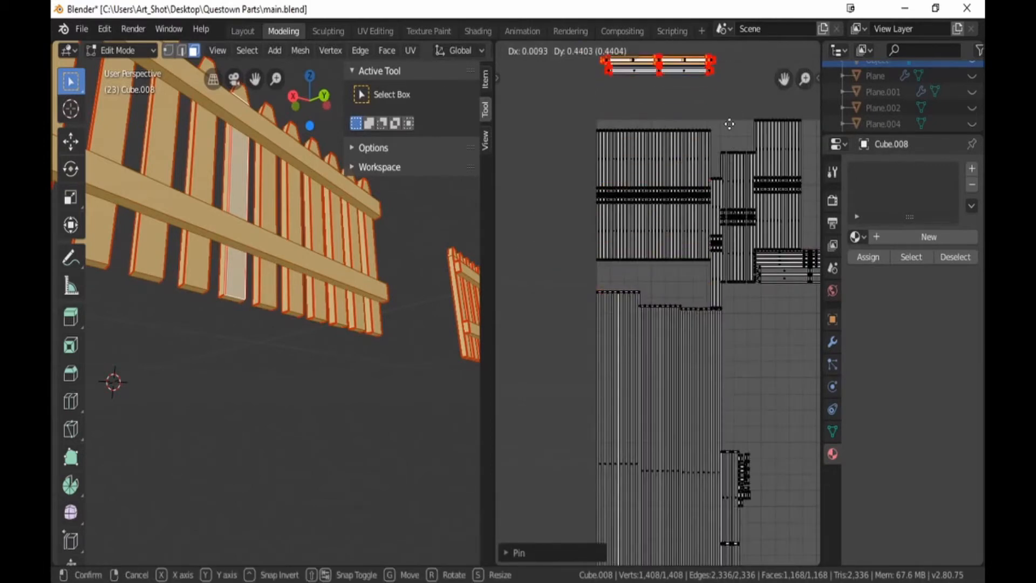
click(723, 260)
scroll(678, 169, up, 4)
middle_drag(678, 168, 676, 392)
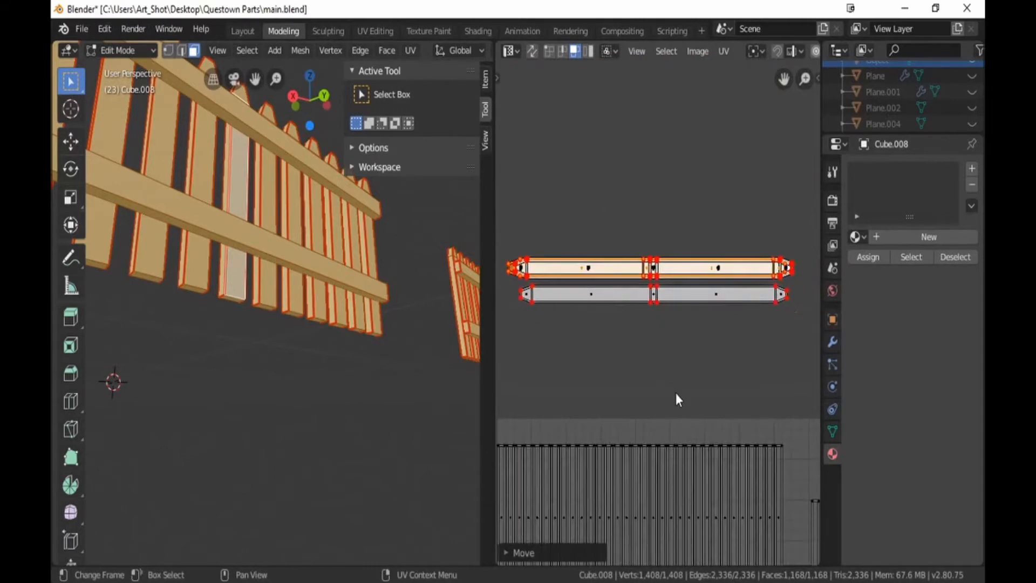
key(g)
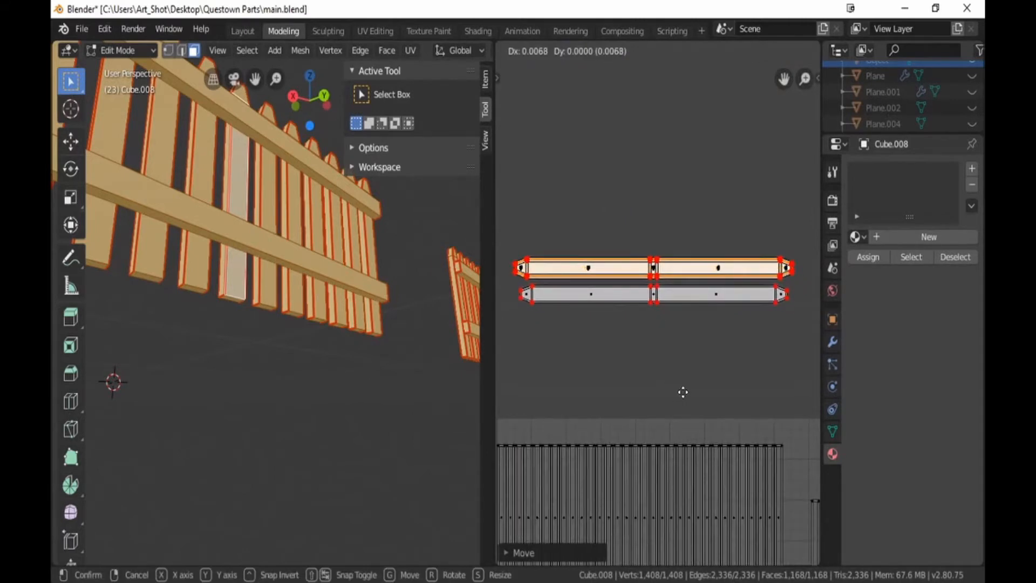
click(683, 392)
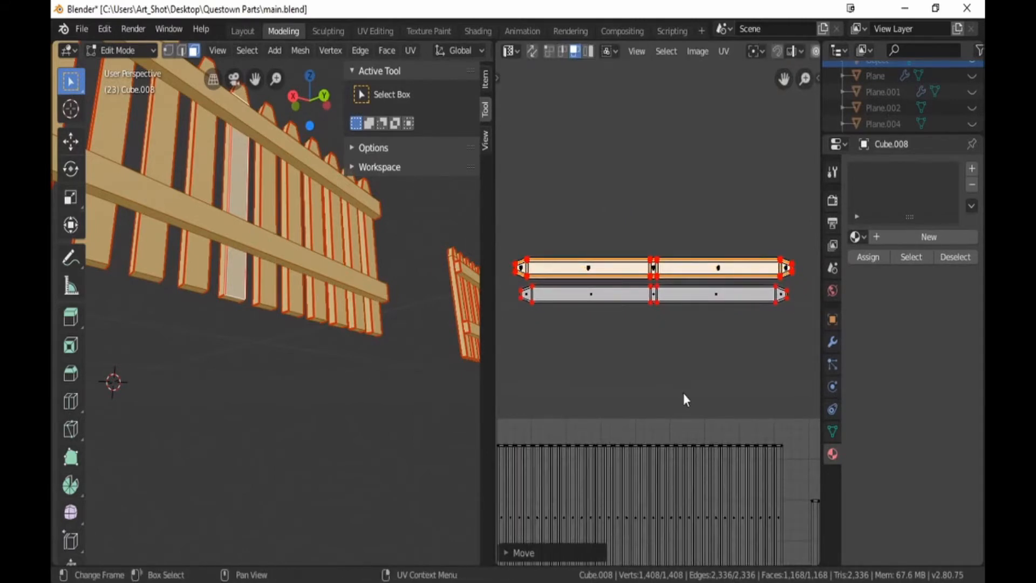
click(683, 393)
Step: Move the upper of the two pointed picket islands beneath the plain horizontal strips down onto the lower one
scroll(683, 392, down, 4)
middle_drag(747, 524, 636, 303)
scroll(669, 345, up, 1)
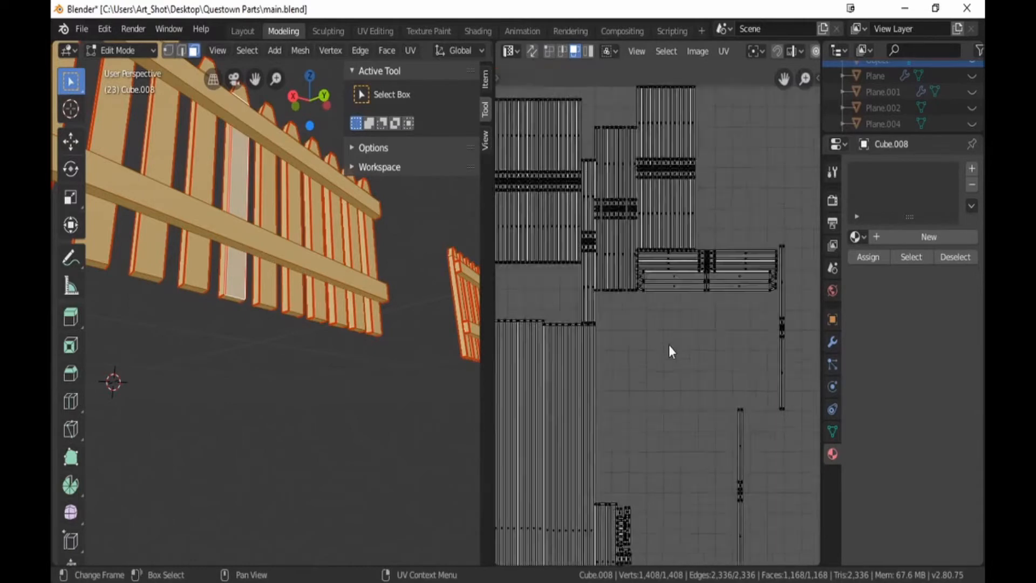
scroll(669, 346, up, 3)
key(b)
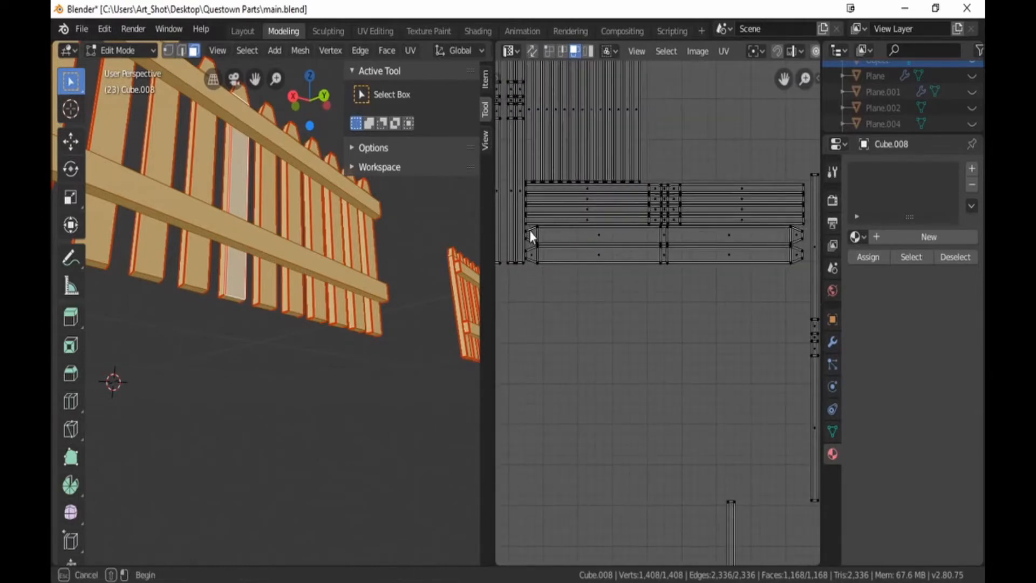
drag(529, 231, 805, 246)
key(g)
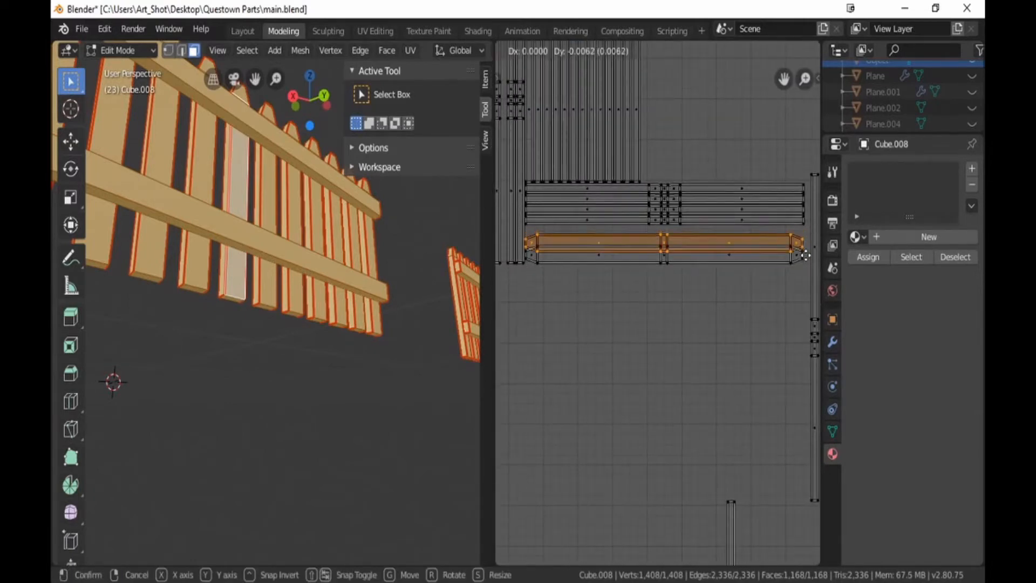
click(805, 265)
Step: Select the overlapped pointed picket pair and move it above the UV square, aligned over the upper pinned picket stack
key(b)
drag(800, 249, 530, 283)
scroll(550, 296, down, 3)
key(g)
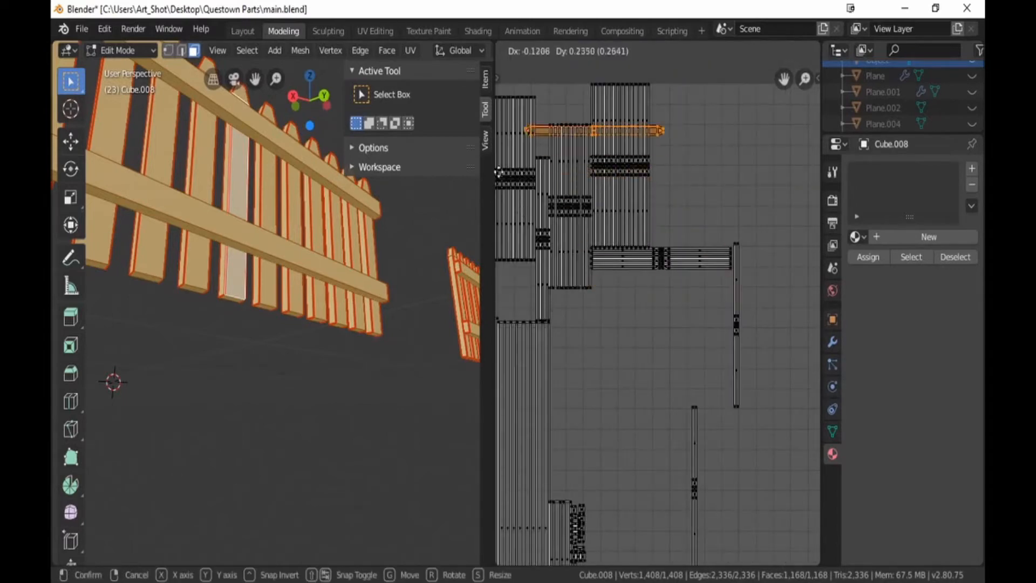
click(526, 174)
middle_drag(527, 173, 650, 402)
key(g)
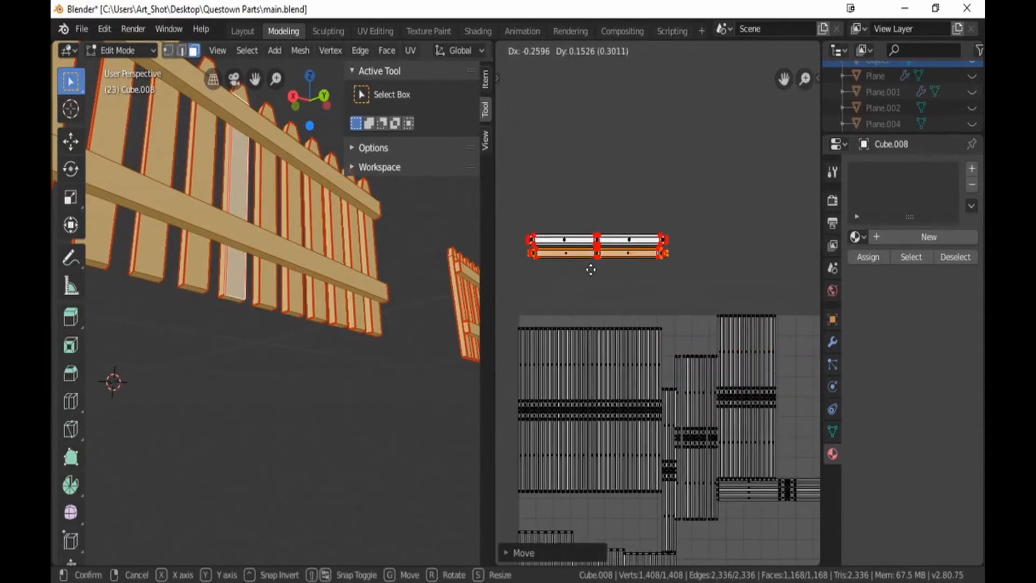
click(589, 268)
scroll(582, 245, up, 3)
middle_drag(583, 245, 702, 259)
key(g)
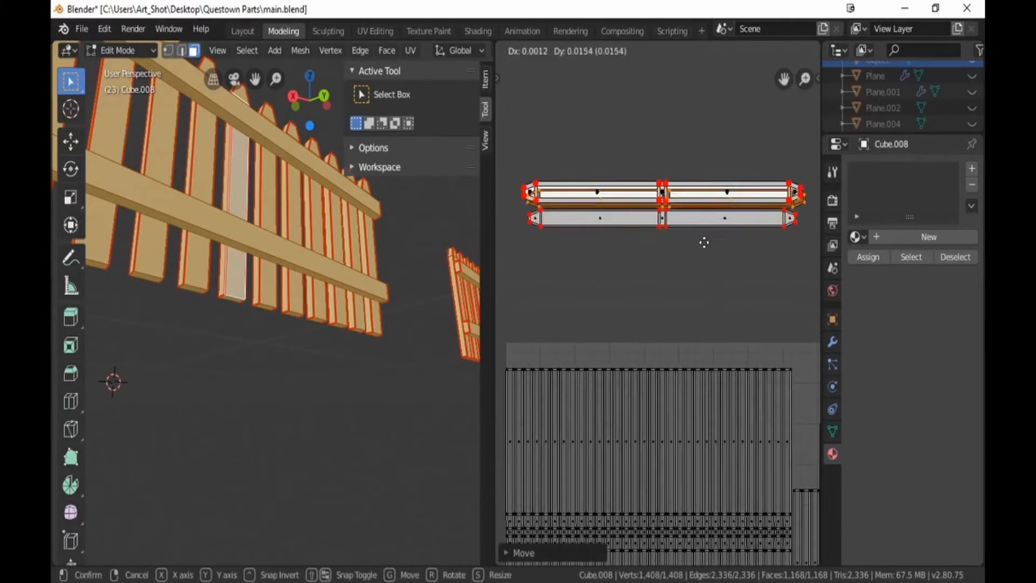
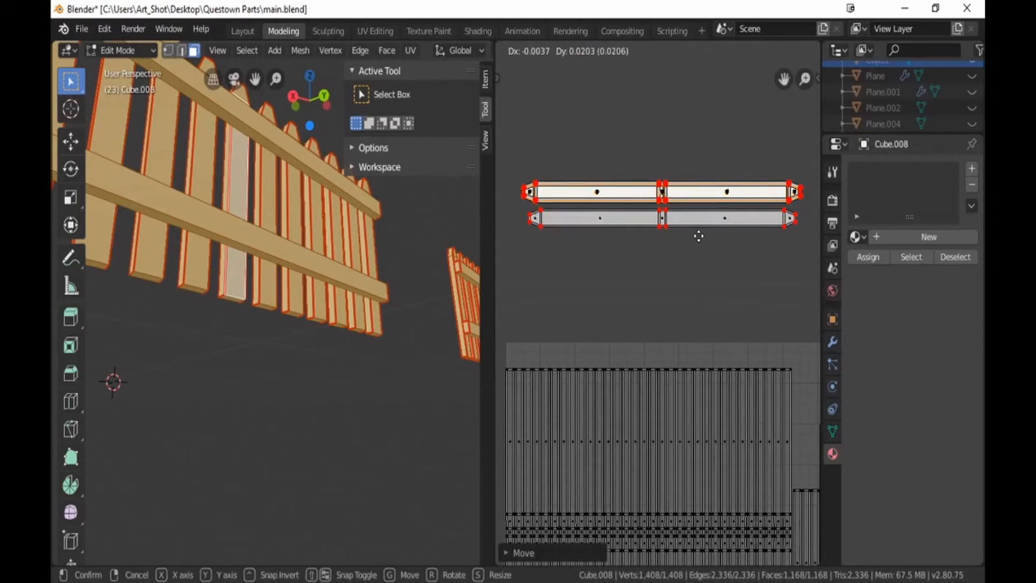
click(698, 235)
Step: In vertex selection mode, scale the upper and then the lower tip vertices at the upper stack's left end to 0
scroll(669, 362, down, 5)
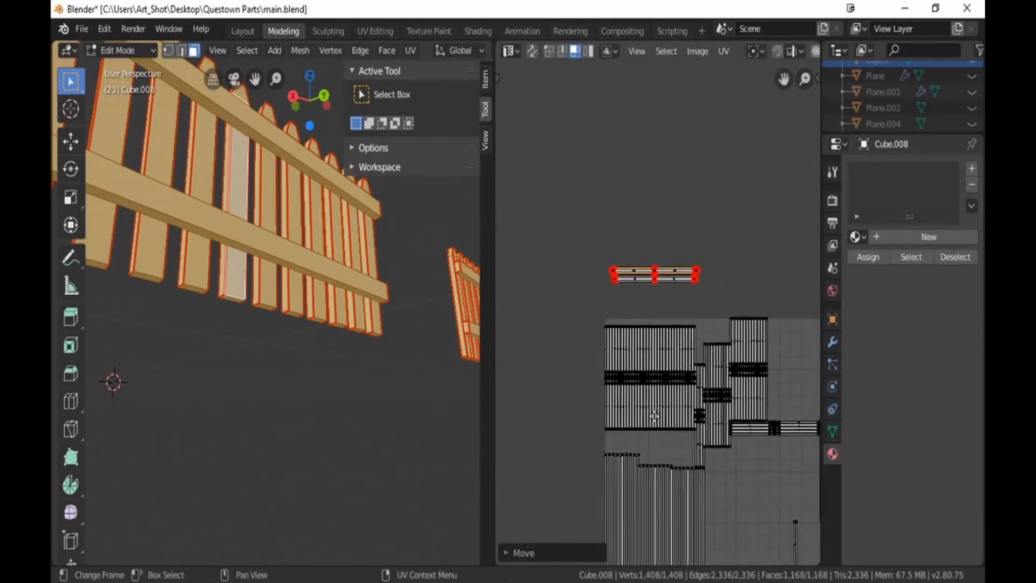
middle_drag(654, 416, 657, 377)
scroll(657, 375, up, 3)
middle_drag(612, 198, 627, 355)
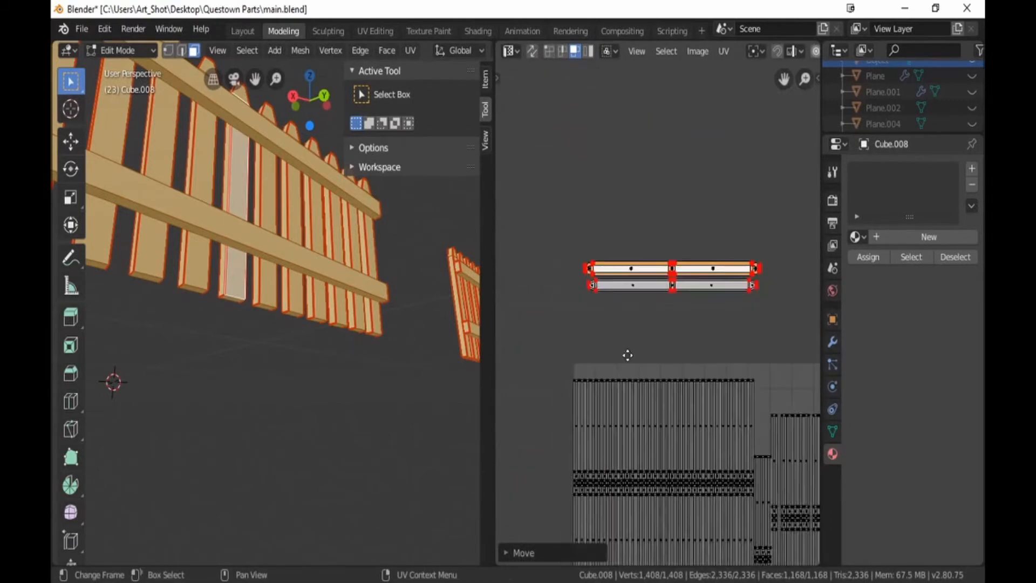
scroll(630, 360, up, 3)
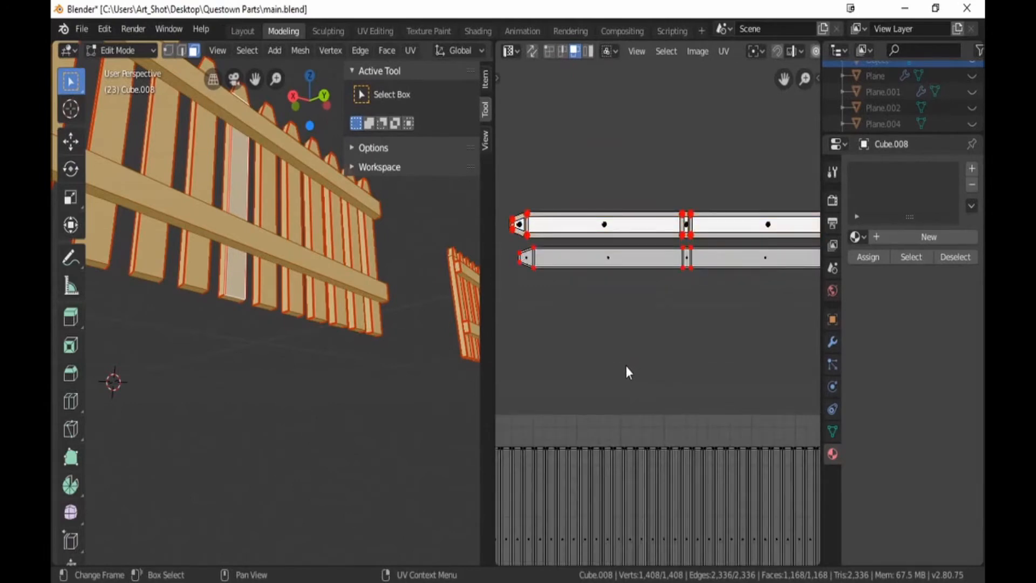
click(549, 50)
drag(500, 204, 522, 223)
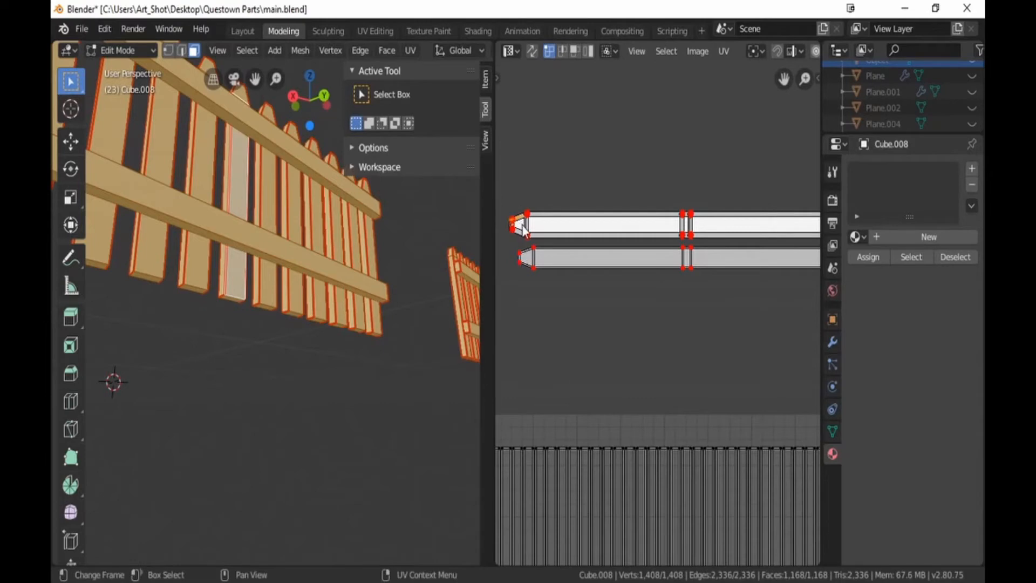
key(s)
key(Return)
key(b)
drag(507, 226, 516, 234)
key(s)
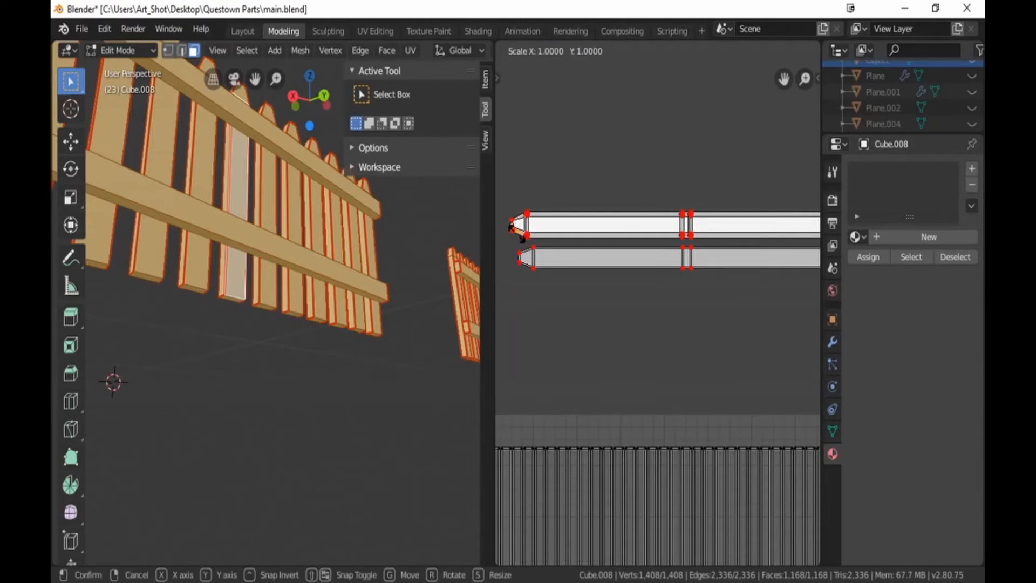
key(0)
key(Return)
Step: Scale the upper and then the lower shoulder vertices at the left end of the upper picket stack to 0
key(b)
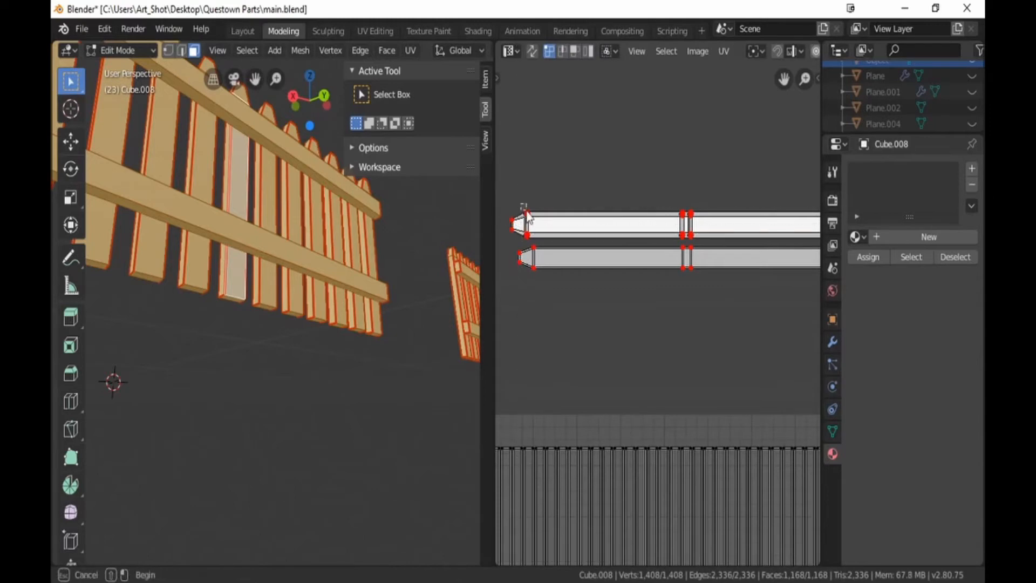
drag(520, 209, 536, 227)
key(s)
key(0)
key(Return)
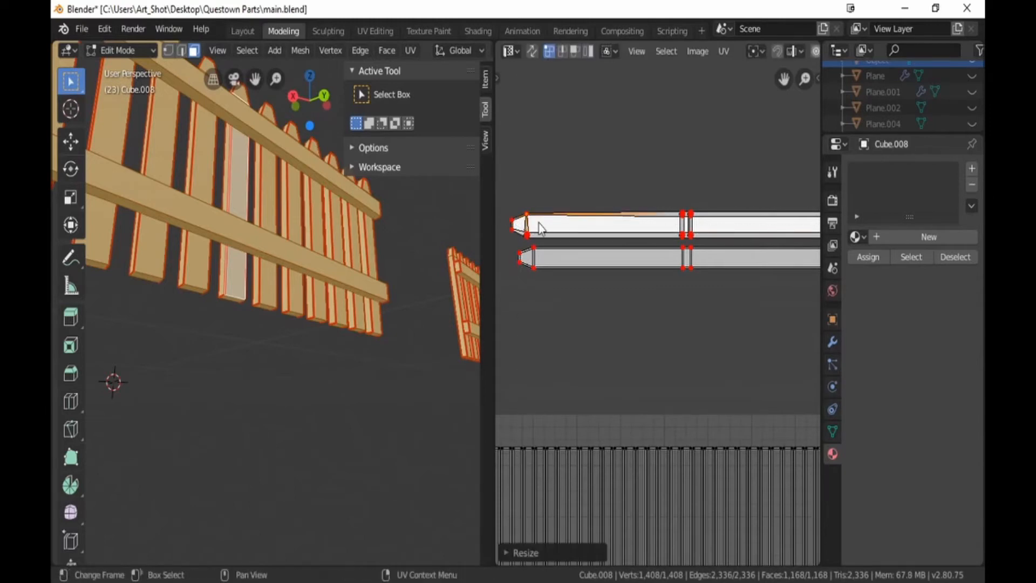
key(b)
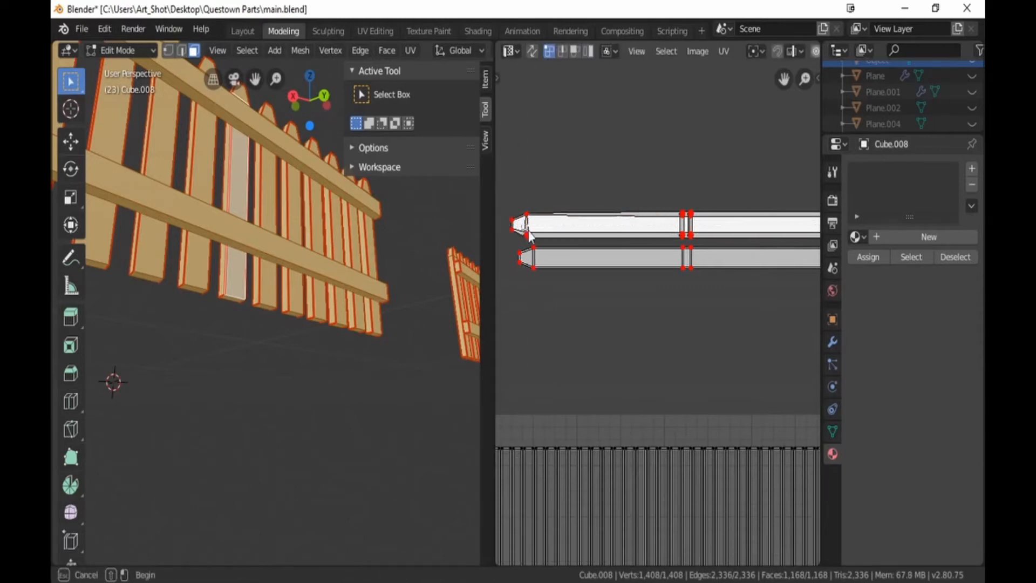
drag(527, 230, 540, 241)
key(s)
key(0)
key(Return)
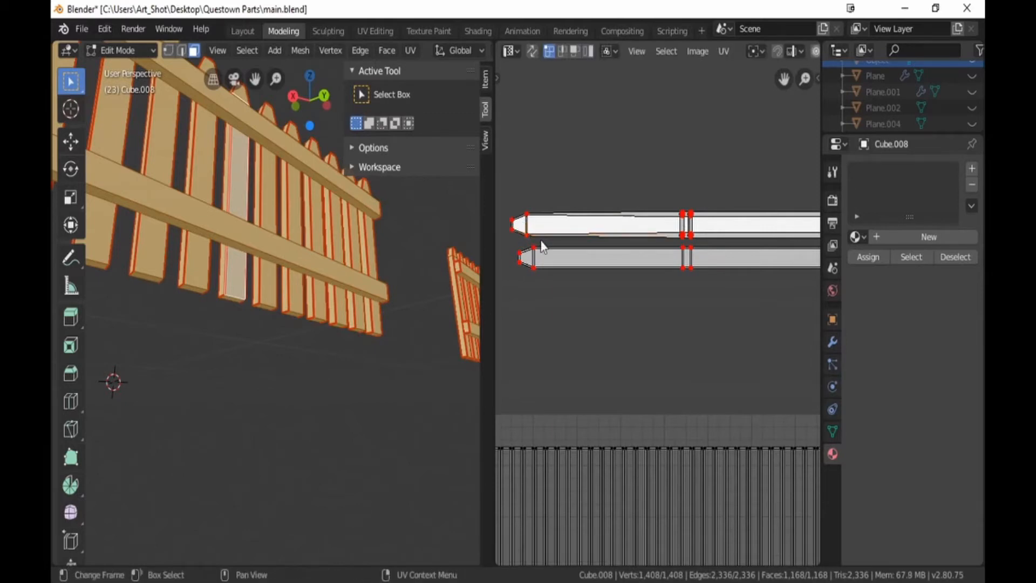
Step: Scale the upper and then the lower vertex cluster on the left edge of the upper stack's middle band to 0
key(b)
drag(645, 185, 687, 226)
key(s)
key(0)
key(Return)
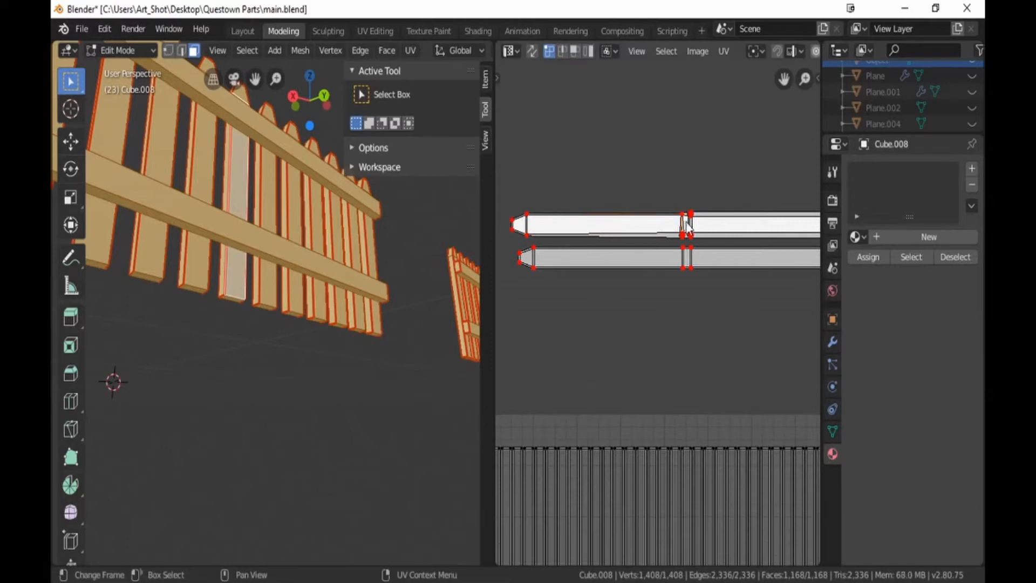
key(b)
drag(683, 238, 687, 243)
key(s)
key(0)
key(Return)
Step: Scale the lower and then the upper vertex cluster on the right edge of the upper stack's middle band to 0
middle_drag(687, 242, 610, 212)
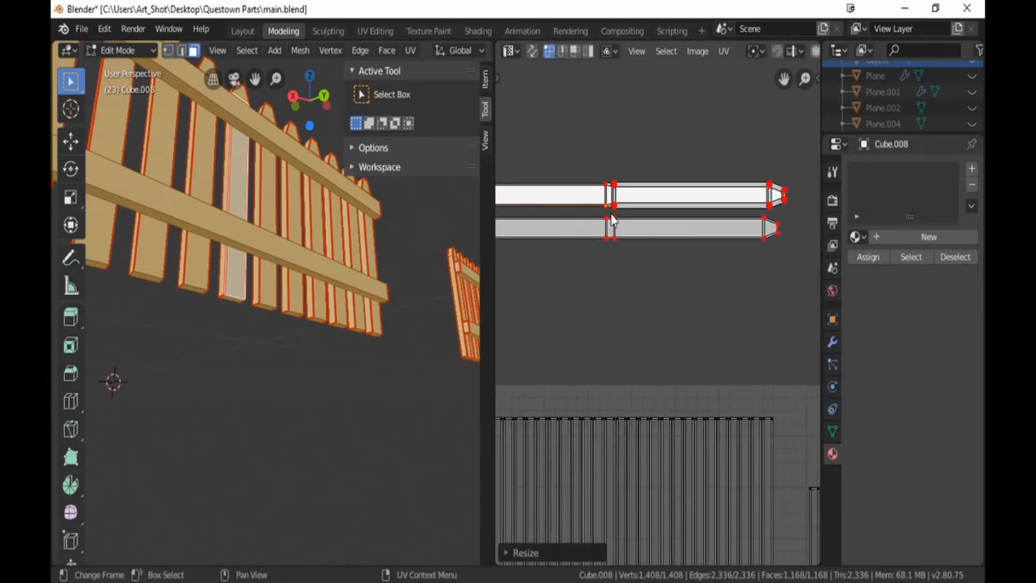
key(b)
drag(610, 201, 624, 214)
key(s)
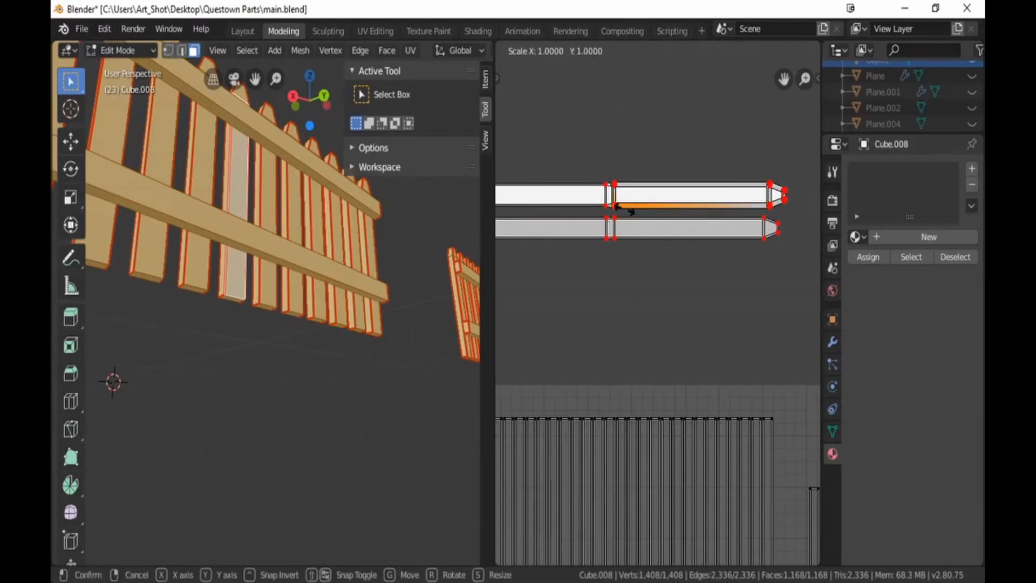
key(0)
key(Return)
key(b)
drag(611, 166, 626, 192)
key(s)
key(0)
key(Return)
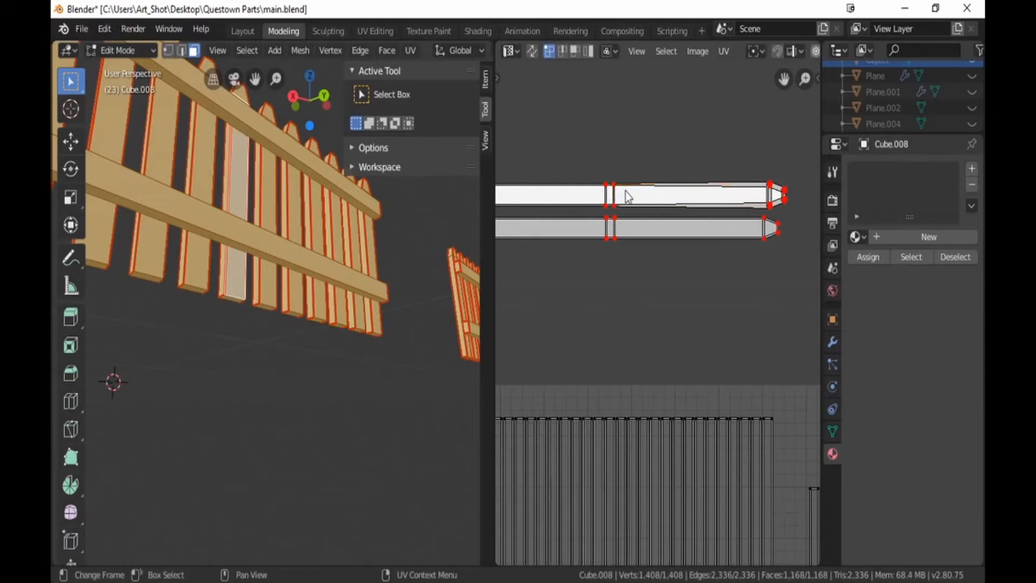
Step: Scale the upper and then the lower shoulder vertices at the right end of the upper picket stack to 0
key(b)
drag(709, 166, 774, 190)
key(s)
key(Return)
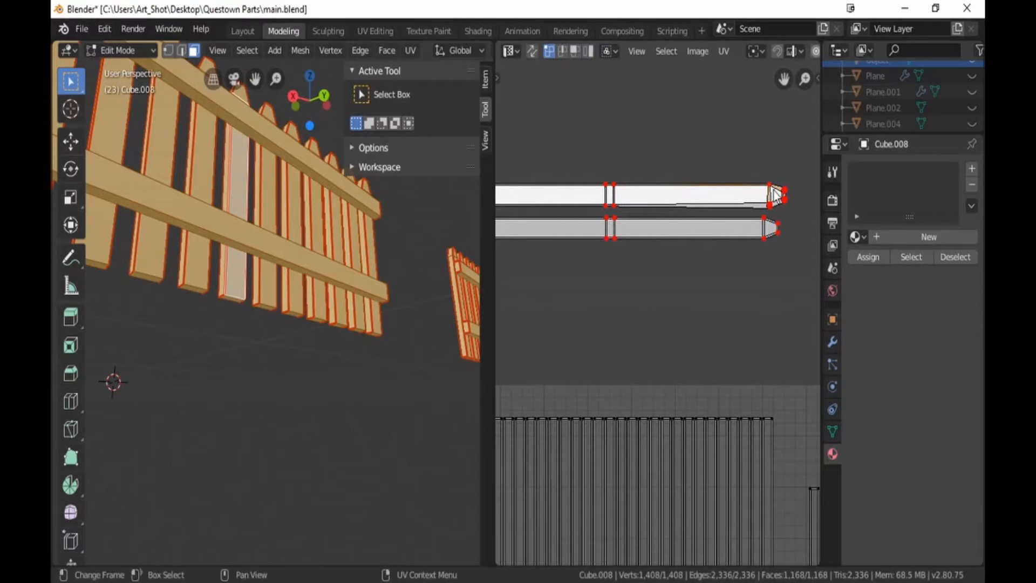
key(b)
drag(775, 179, 790, 209)
key(b)
key(s)
key(0)
key(Return)
Step: Scale the lower and then the upper tip vertices at the upper stack's right end to 0
key(b)
key(s)
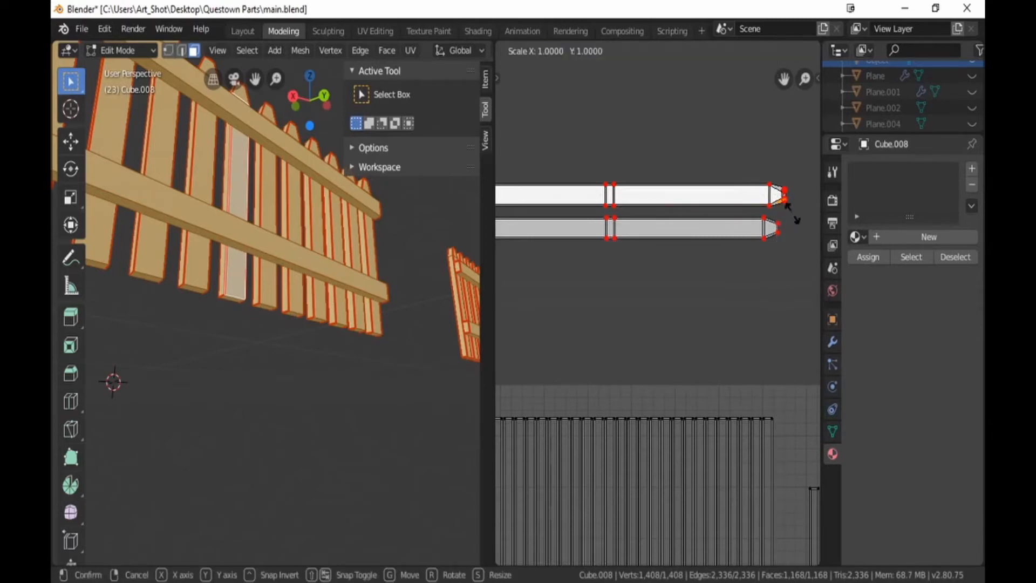
key(0)
key(Return)
key(b)
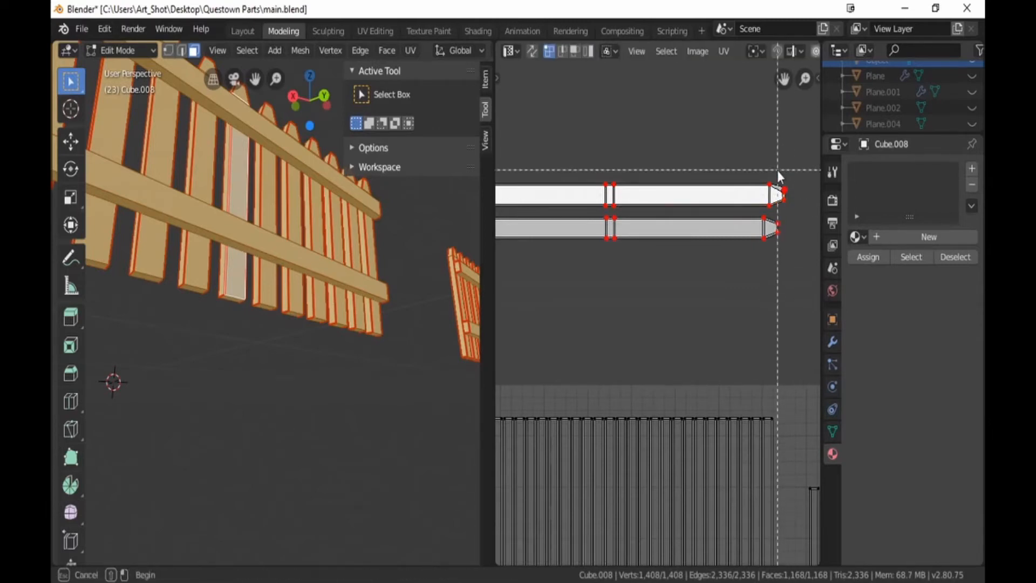
drag(776, 170, 797, 196)
key(s)
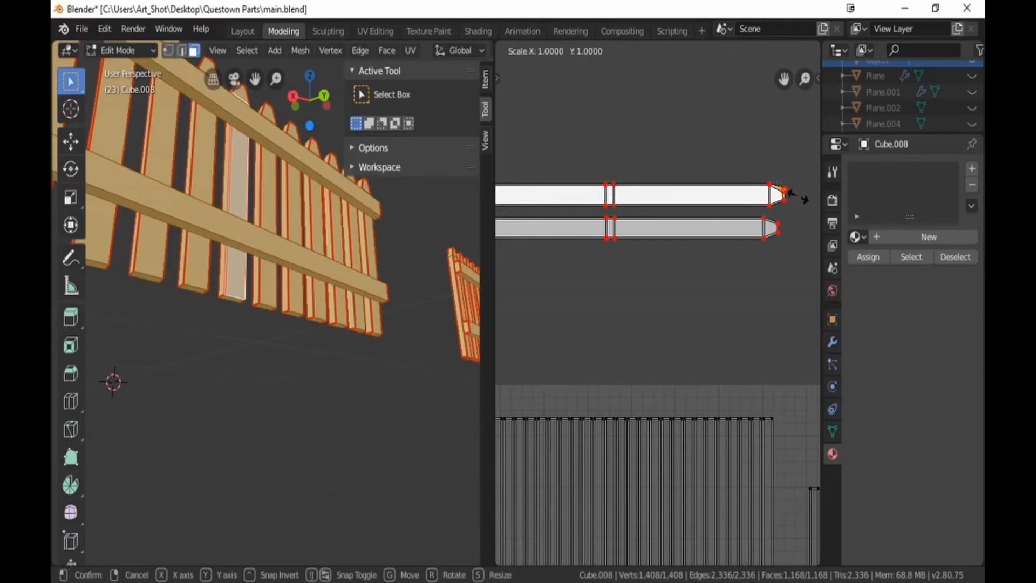
key(0)
key(Return)
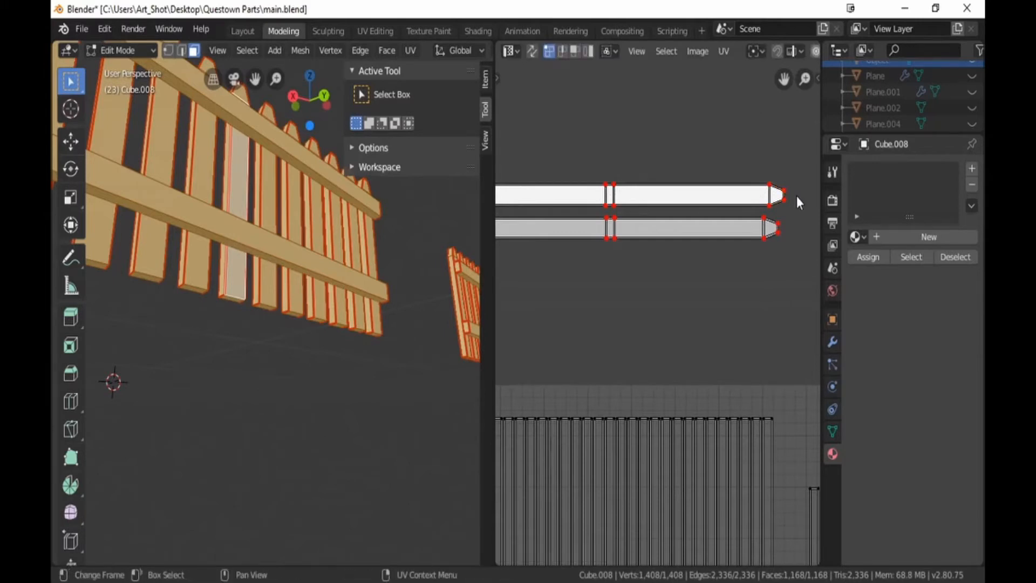
Step: Select the whole lower picket stack and move it vertically onto the upper stack
scroll(727, 257, down, 1)
scroll(711, 248, down, 1)
key(b)
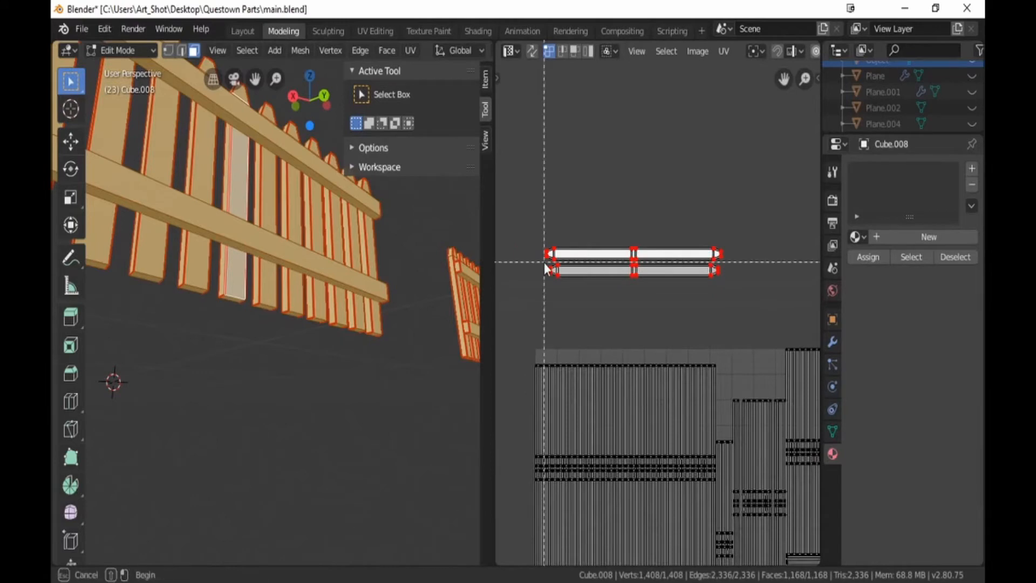
drag(544, 262, 727, 307)
key(g)
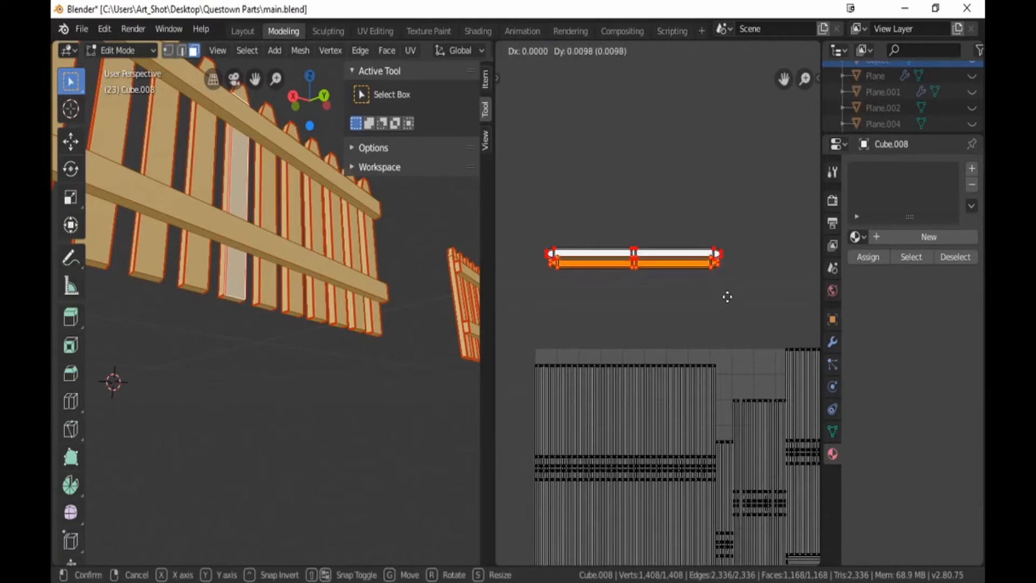
click(727, 291)
Step: Stretch the moved stack along X to match the other stack's length and nudge it vertically until both overlap
scroll(727, 290, up, 3)
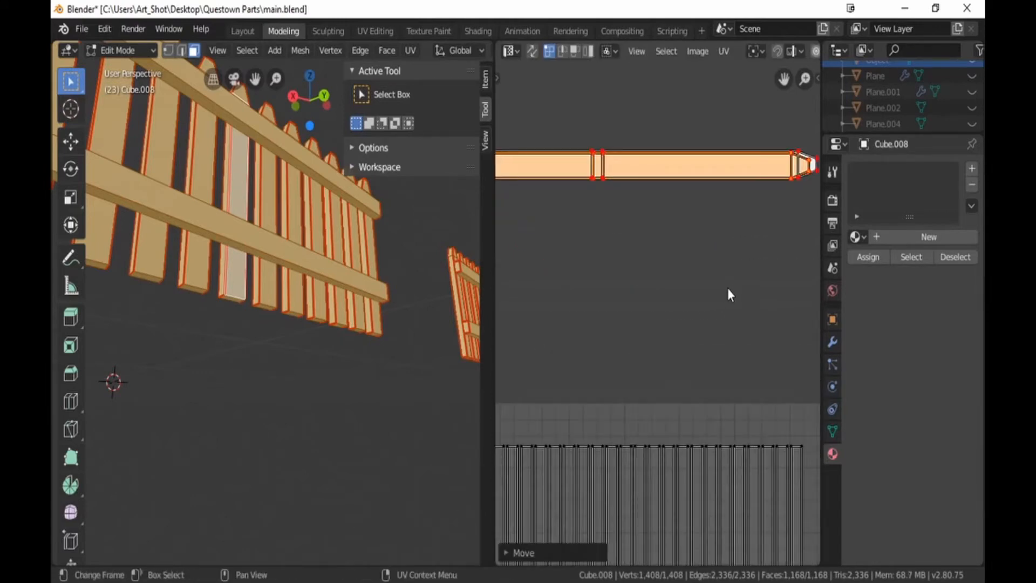
key(s)
key(x)
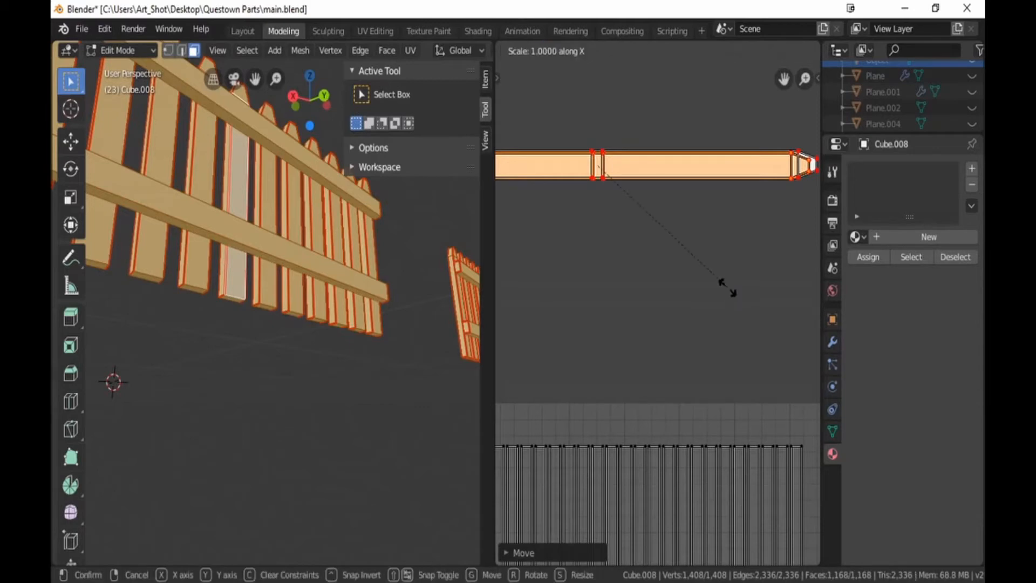
click(733, 292)
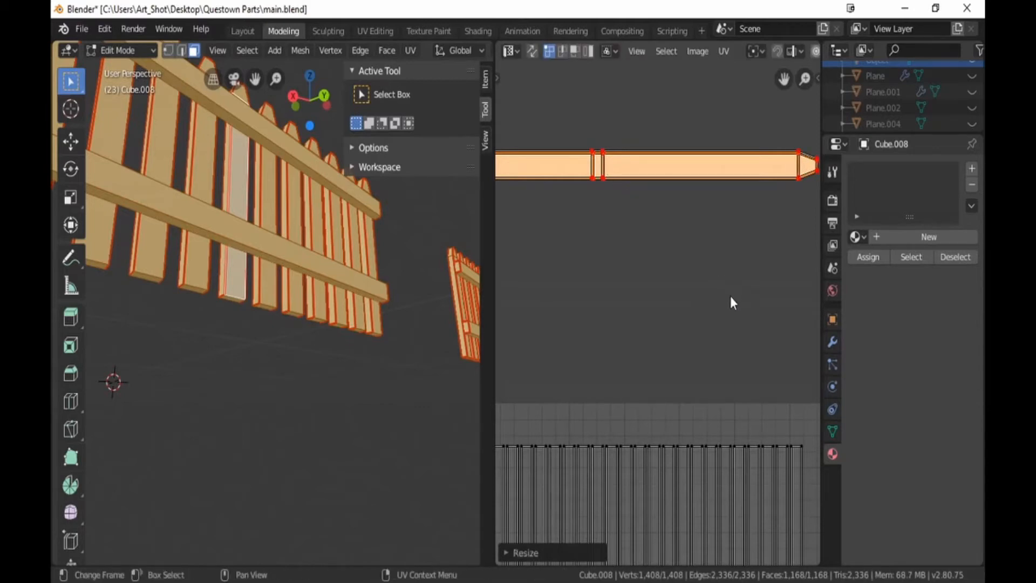
key(g)
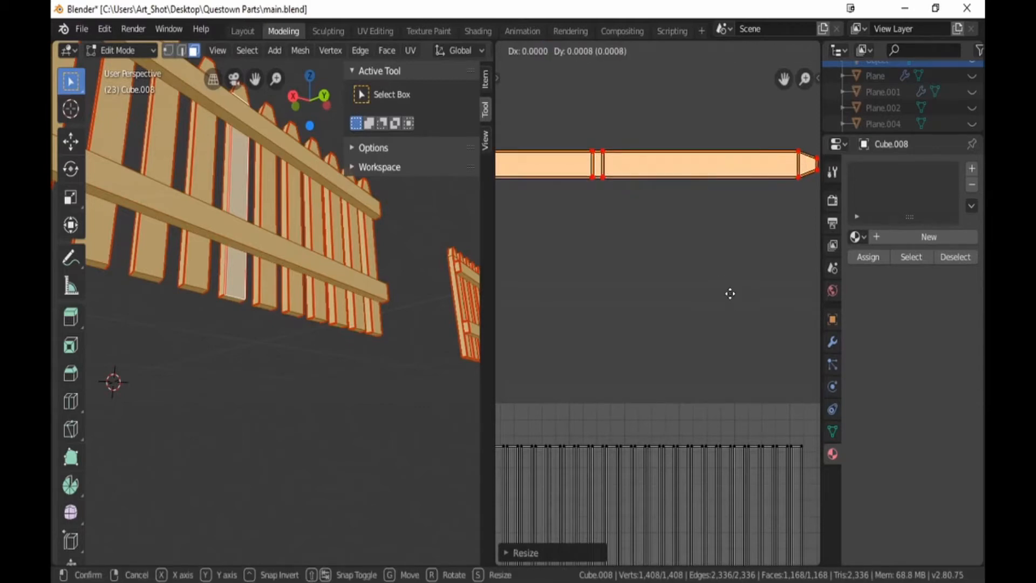
click(730, 294)
click(735, 293)
Step: Scale the lower and then the upper tip vertices at the right end of the combined stack to 0
middle_drag(739, 292, 619, 309)
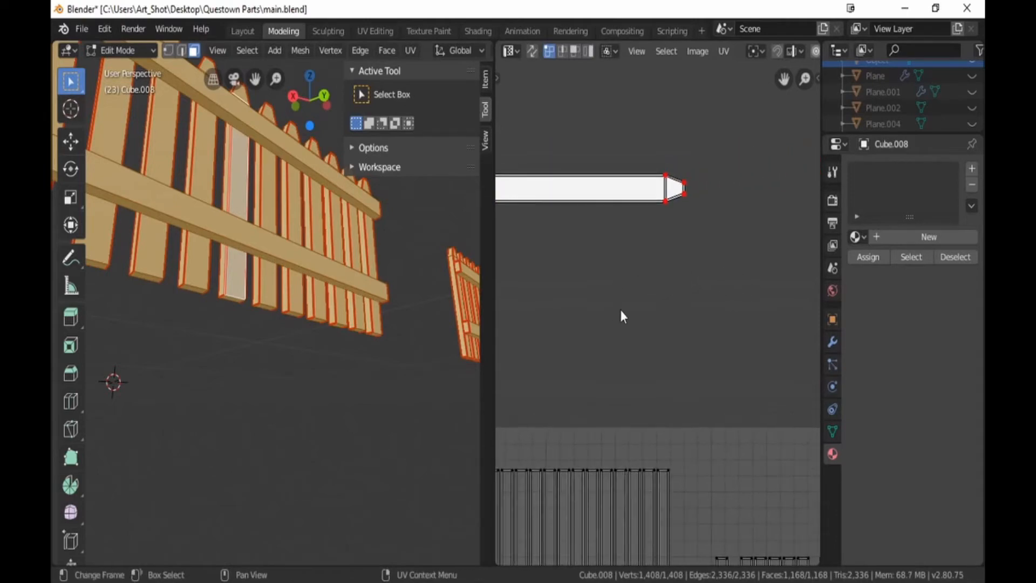
key(b)
drag(673, 189, 697, 211)
key(s)
click(697, 209)
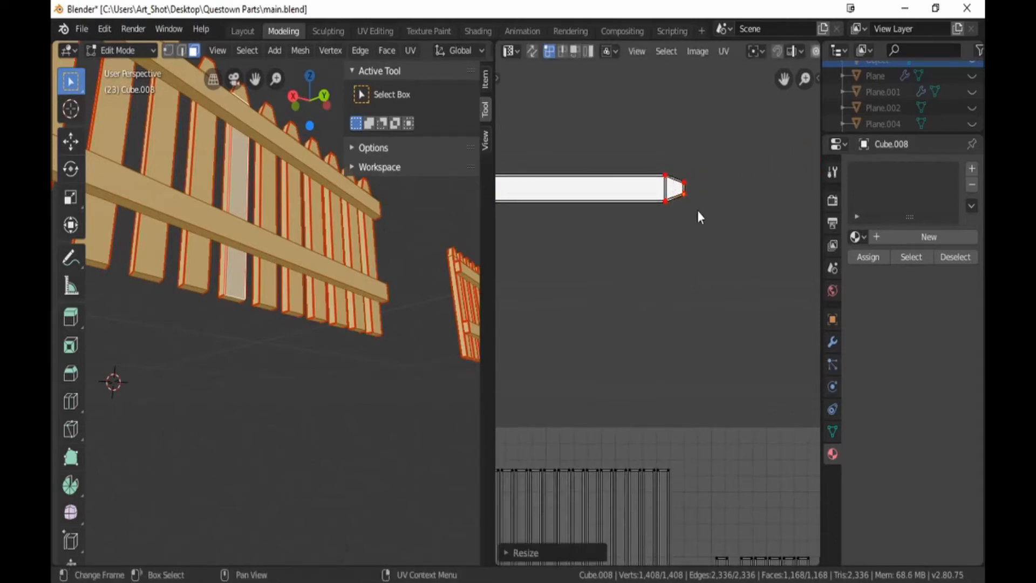
key(b)
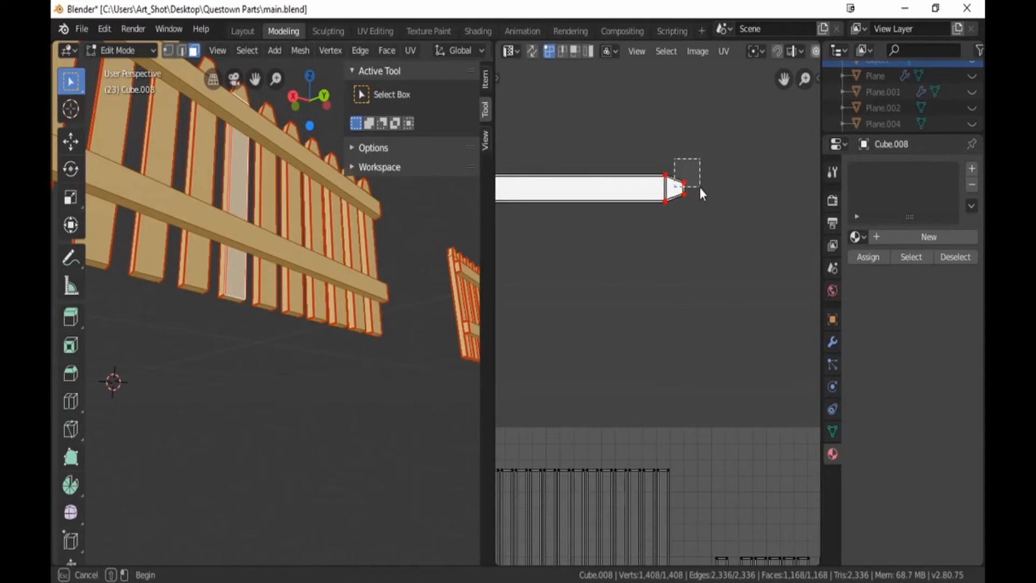
drag(699, 187, 700, 187)
key(s)
click(700, 188)
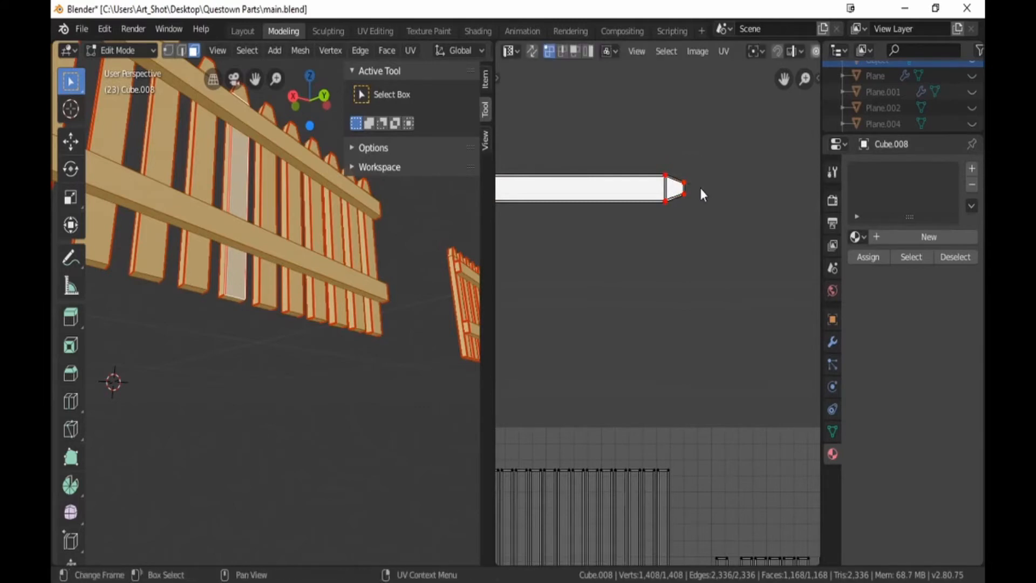
Step: Scale the upper and then the lower shoulder vertices at the combined stack's right end to 0
key(b)
drag(657, 145, 673, 195)
key(s)
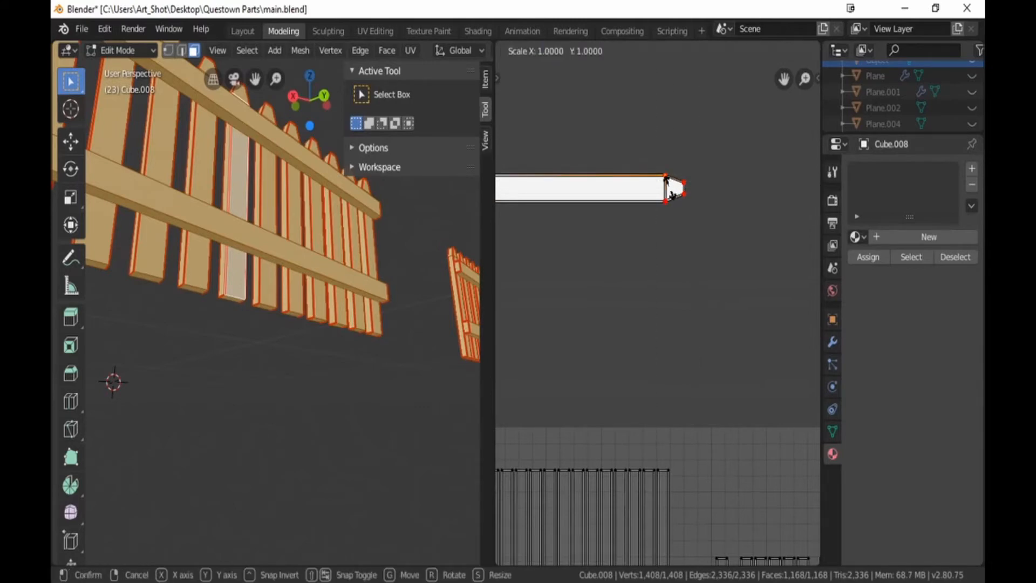
click(670, 189)
key(b)
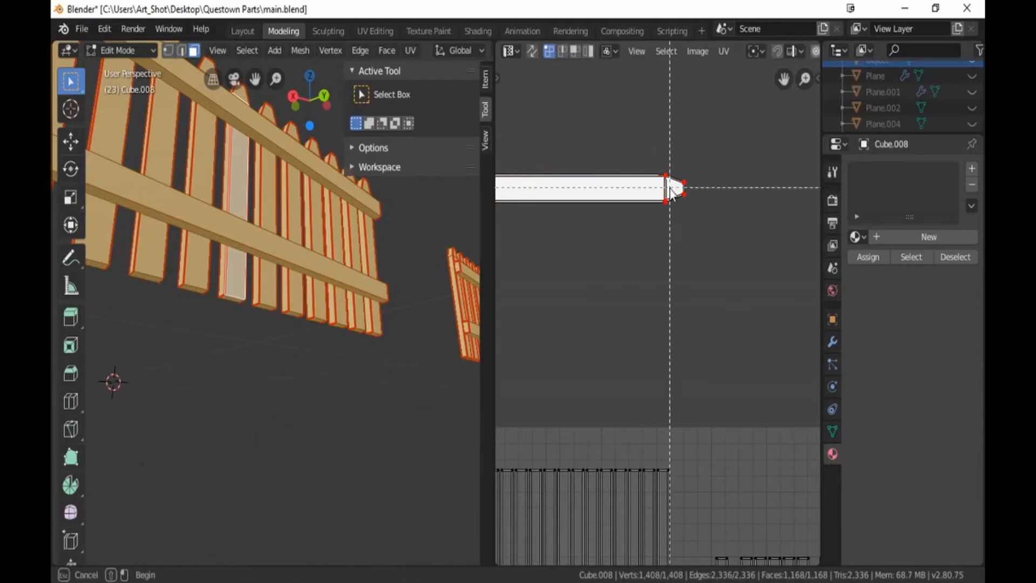
drag(671, 190, 655, 211)
key(s)
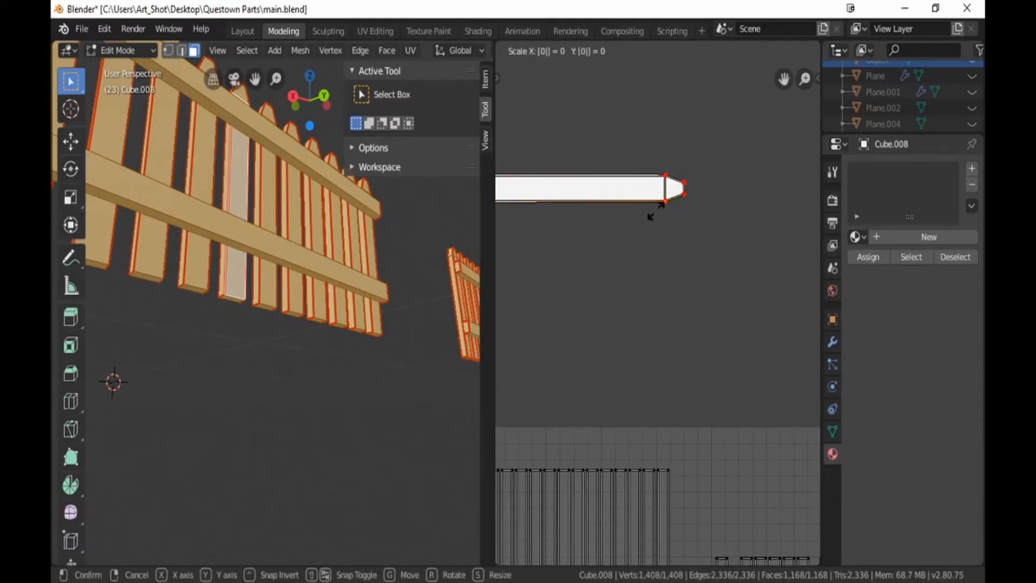
click(656, 212)
Step: Scale the lower and then the upper vertex cluster on the right edge of the combined stack's middle band to 0
middle_drag(549, 238, 695, 229)
key(b)
drag(601, 184, 615, 231)
key(s)
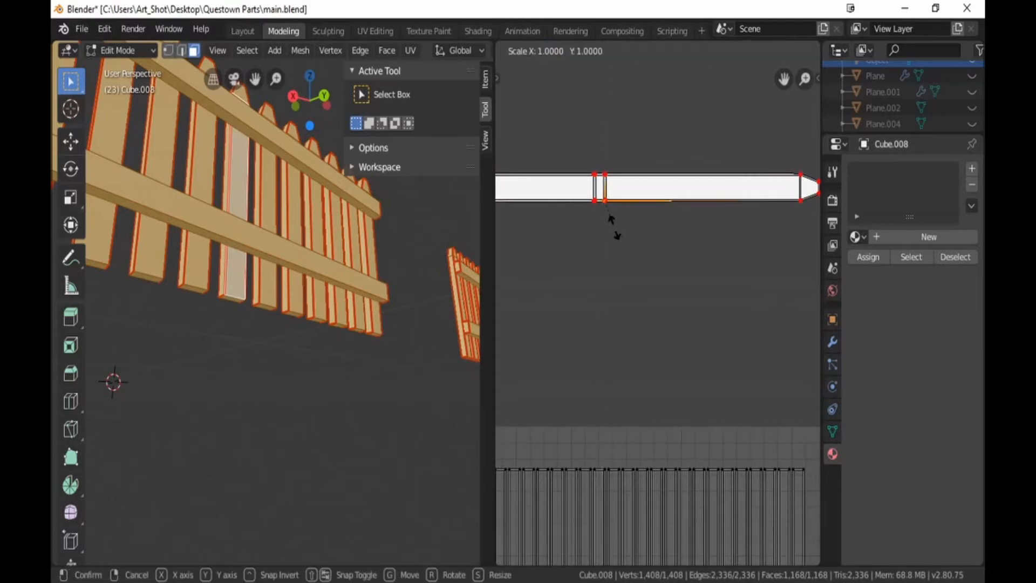
click(614, 228)
key(b)
drag(599, 162, 607, 197)
key(s)
click(613, 180)
Step: Scale the upper and then the lower vertex cluster on the left edge of the combined stack's middle band to 0
key(b)
key(s)
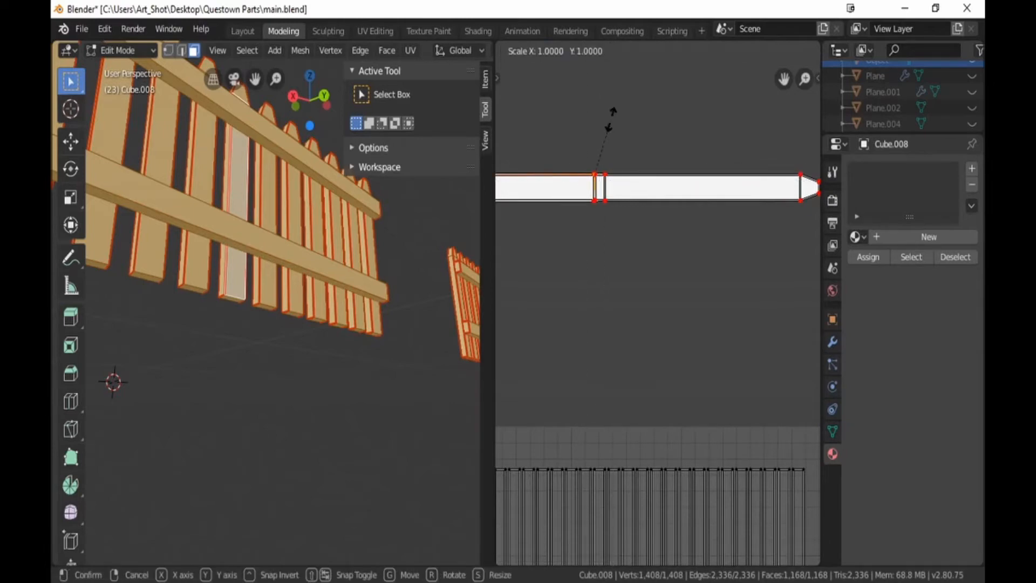
click(611, 123)
click(610, 121)
key(b)
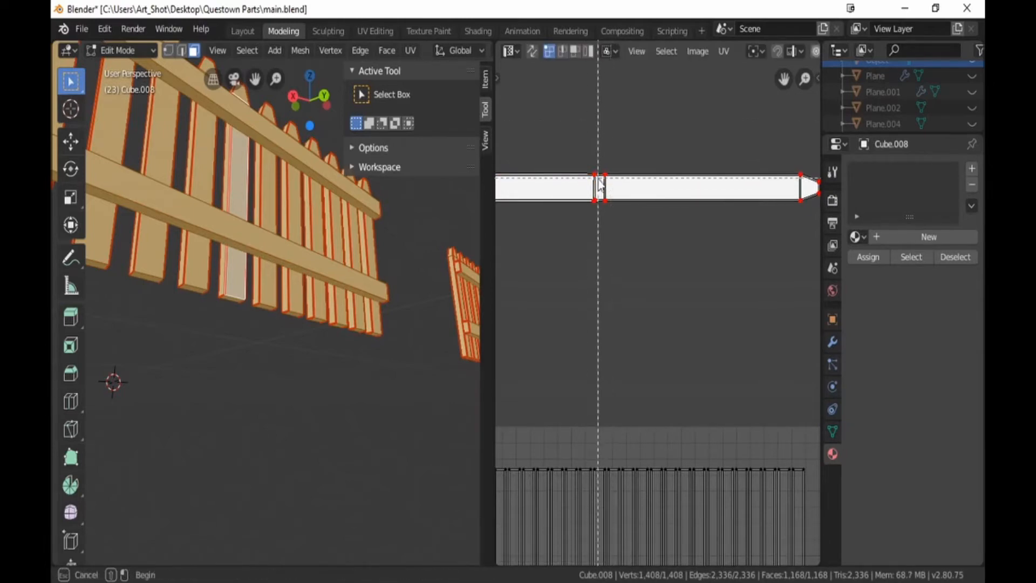
drag(587, 221, 589, 240)
key(s)
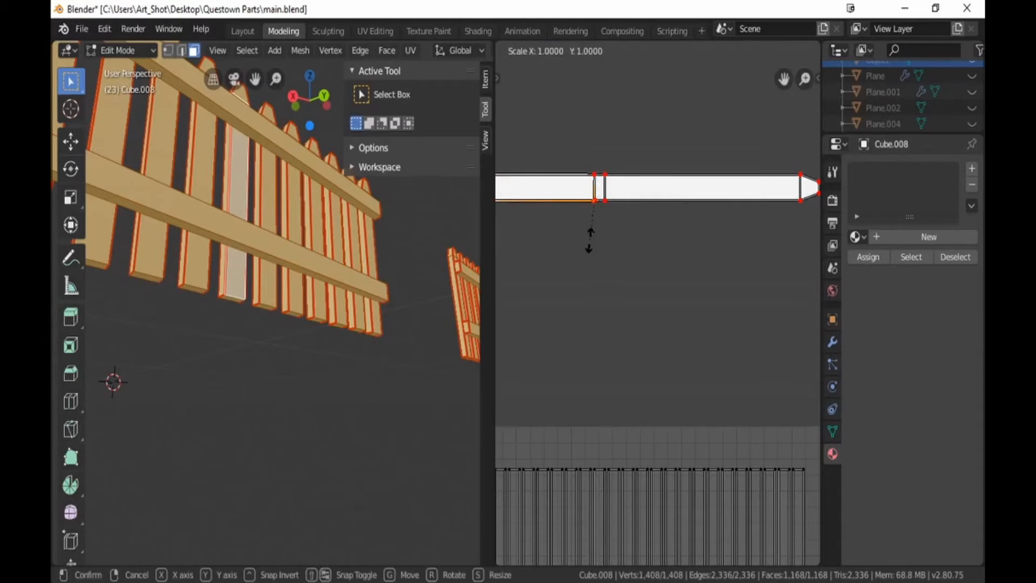
click(589, 241)
click(589, 241)
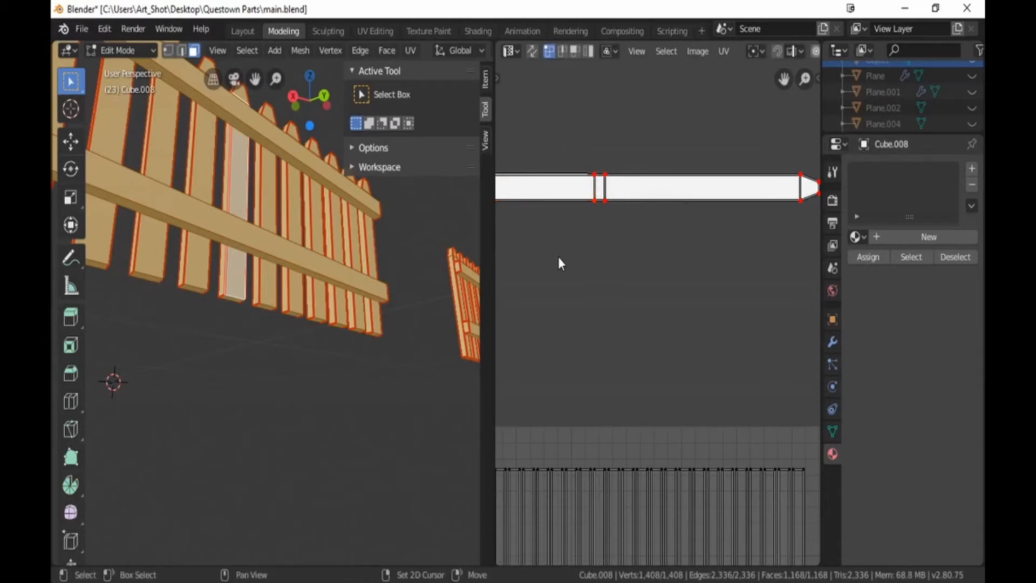
Step: Scale the lower and then the upper shoulder vertices at the left end of the combined stack to 0
middle_drag(558, 258, 730, 269)
key(b)
drag(580, 223, 586, 238)
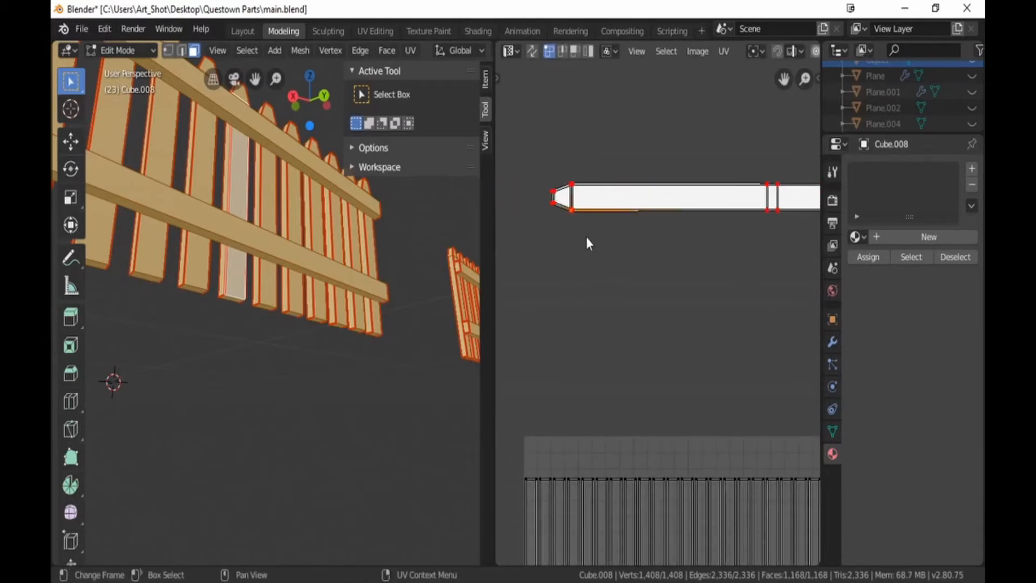
key(b)
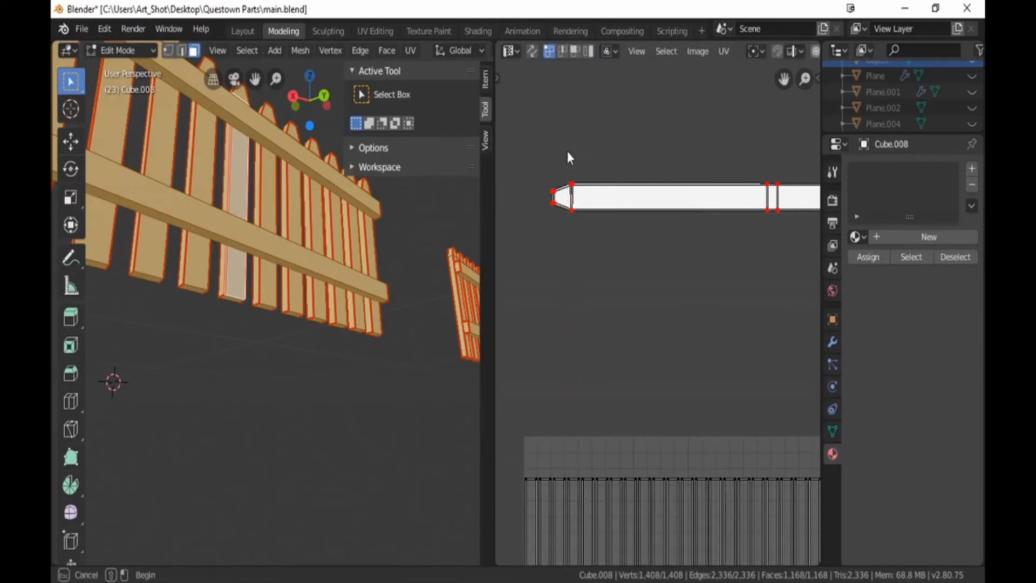
drag(567, 152, 558, 206)
key(s)
key(0)
click(587, 192)
click(587, 192)
Step: Scale the upper and then the lower tip vertices at the combined stack's left end to 0
key(b)
key(s)
key(0)
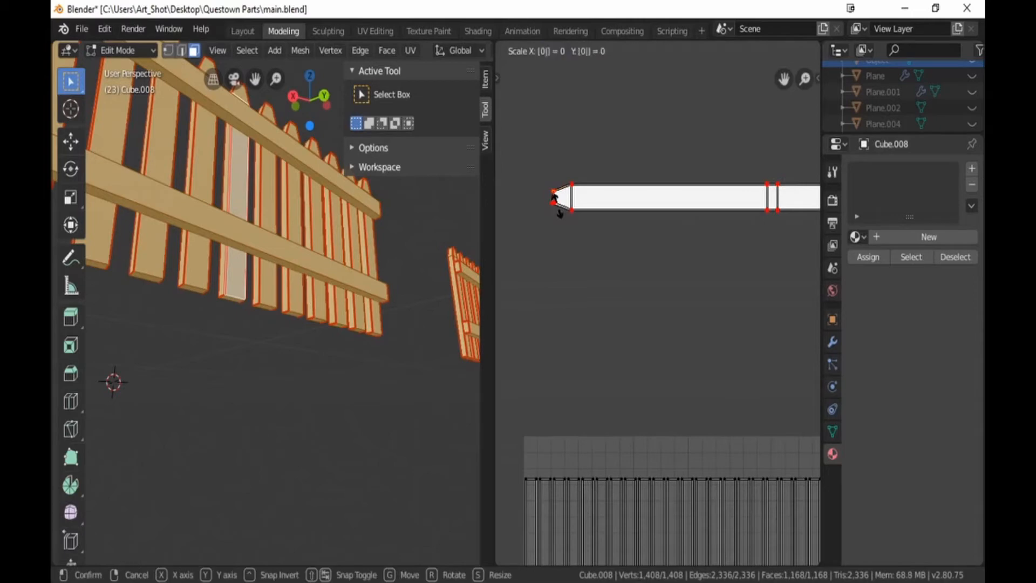
click(557, 206)
key(b)
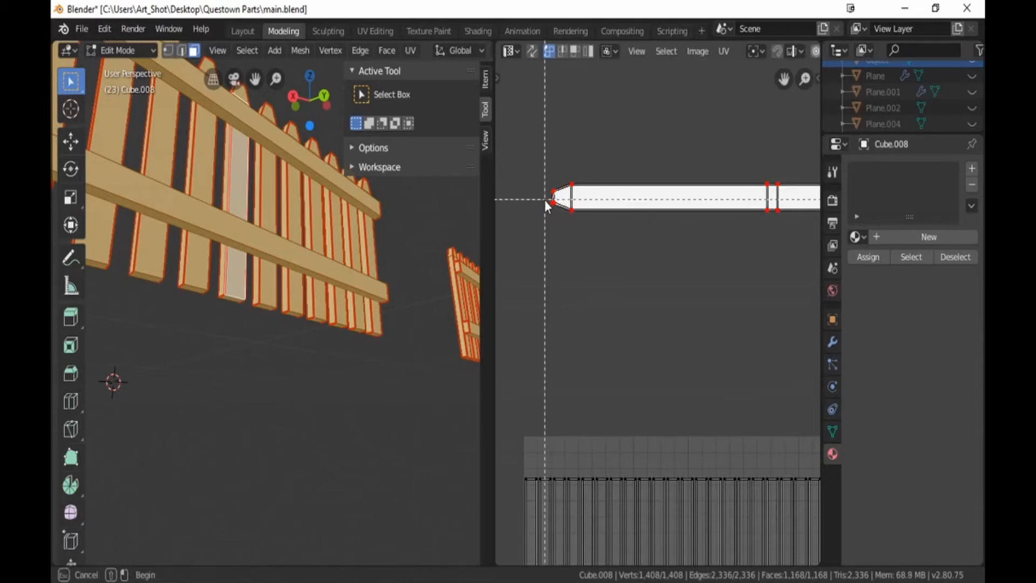
drag(545, 200, 557, 221)
key(s)
key(x)
key(0)
click(559, 228)
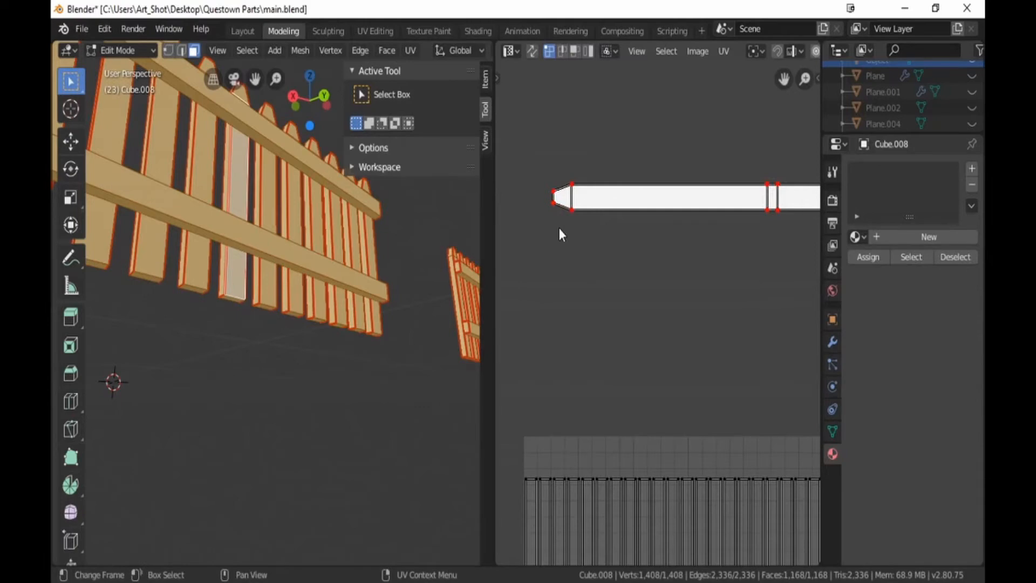
Step: In face selection mode, select the leftmost strip of the packed side islands and move it about 0.0083 along X onto its neighbour
scroll(570, 355, down, 1)
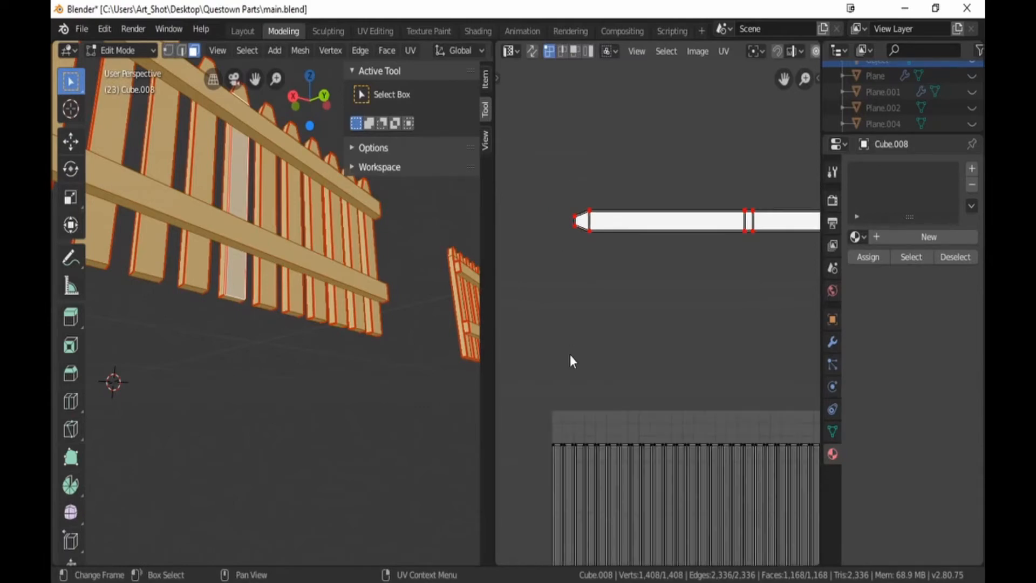
middle_drag(568, 415, 564, 131)
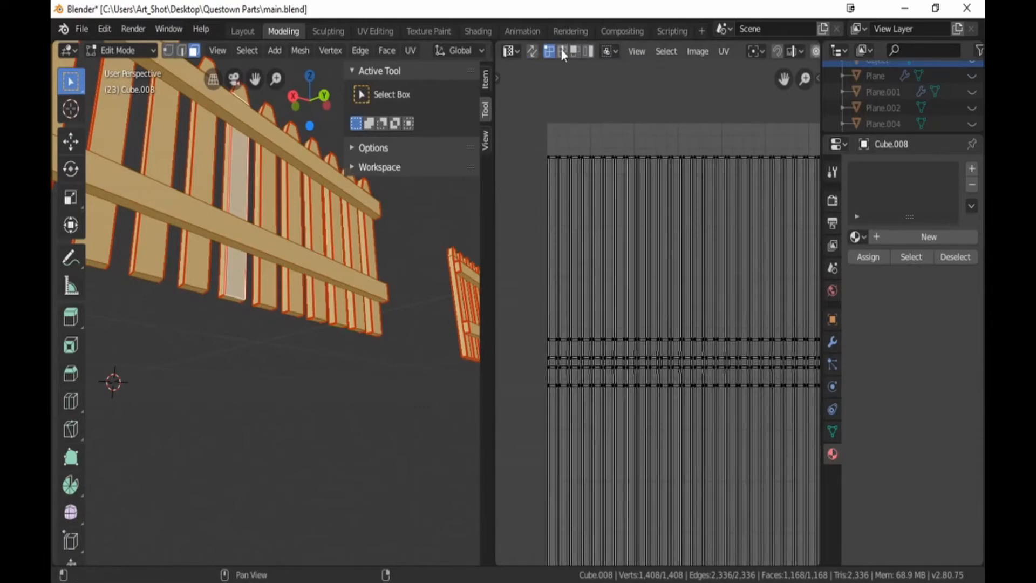
middle_drag(545, 265, 566, 190)
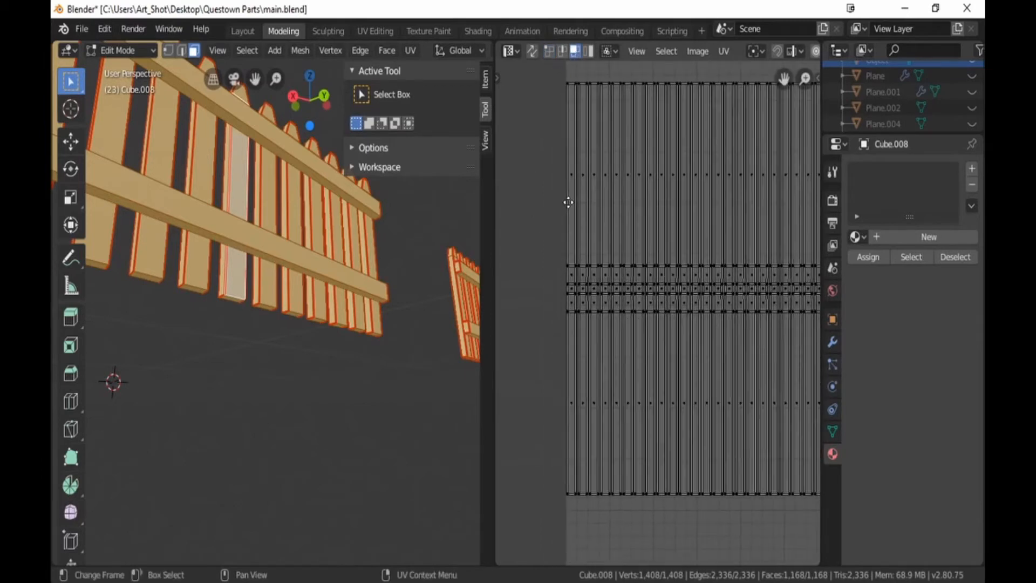
key(b)
drag(547, 111, 572, 494)
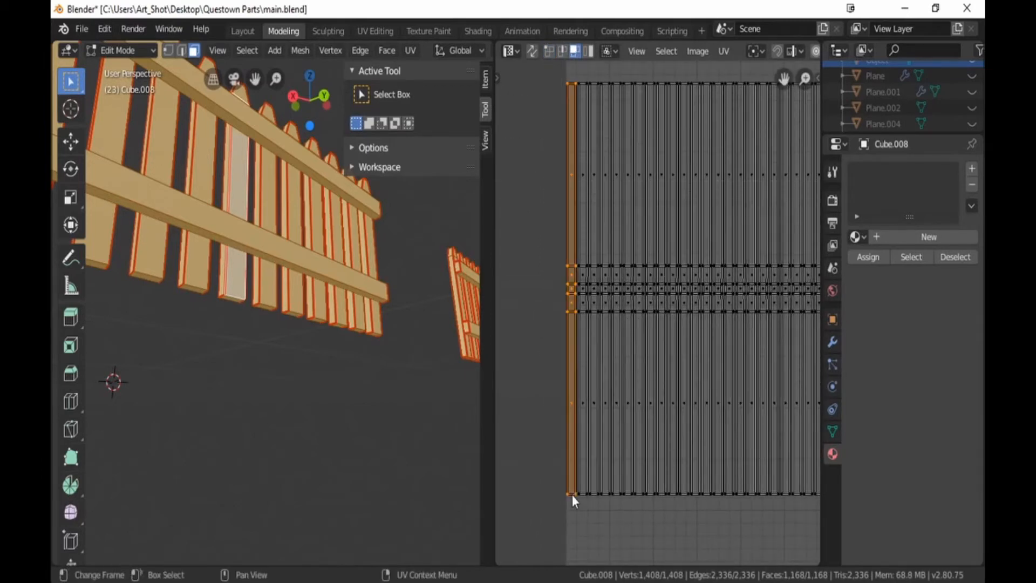
key(g)
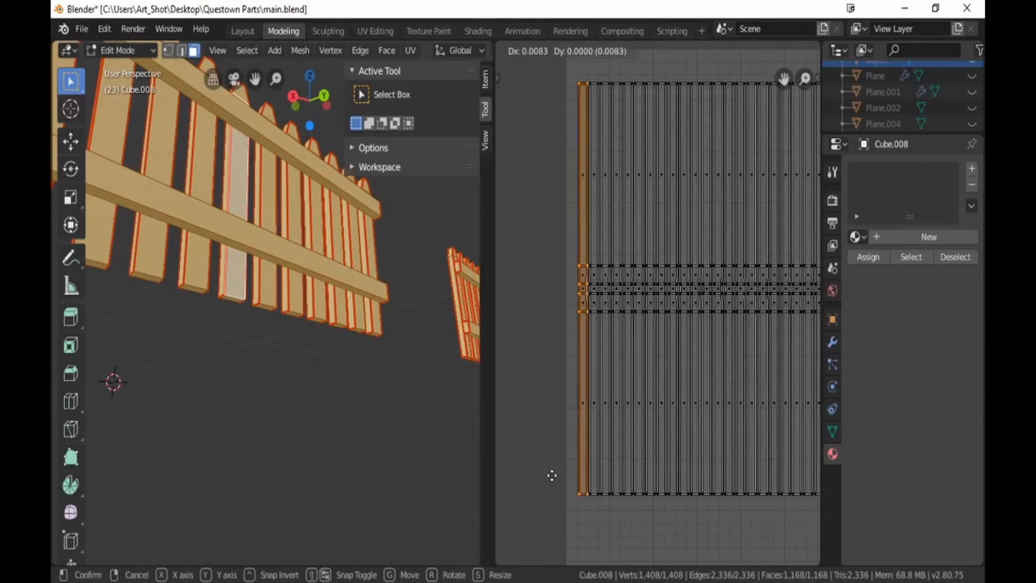
click(552, 475)
Step: Select the leftmost strip and every second strip after it, four in total, and move them along X onto their neighbouring strips
key(b)
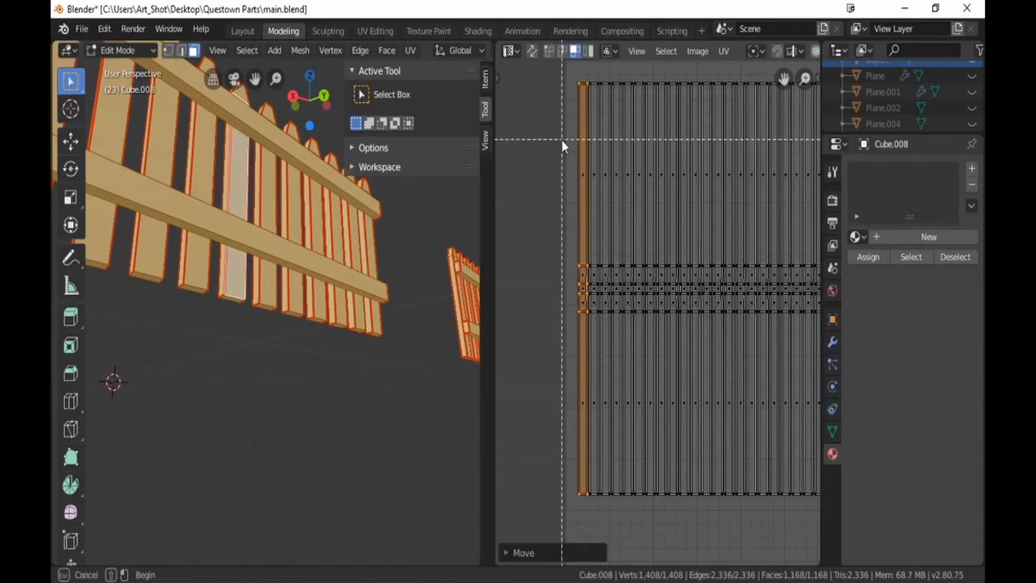
drag(562, 141, 586, 458)
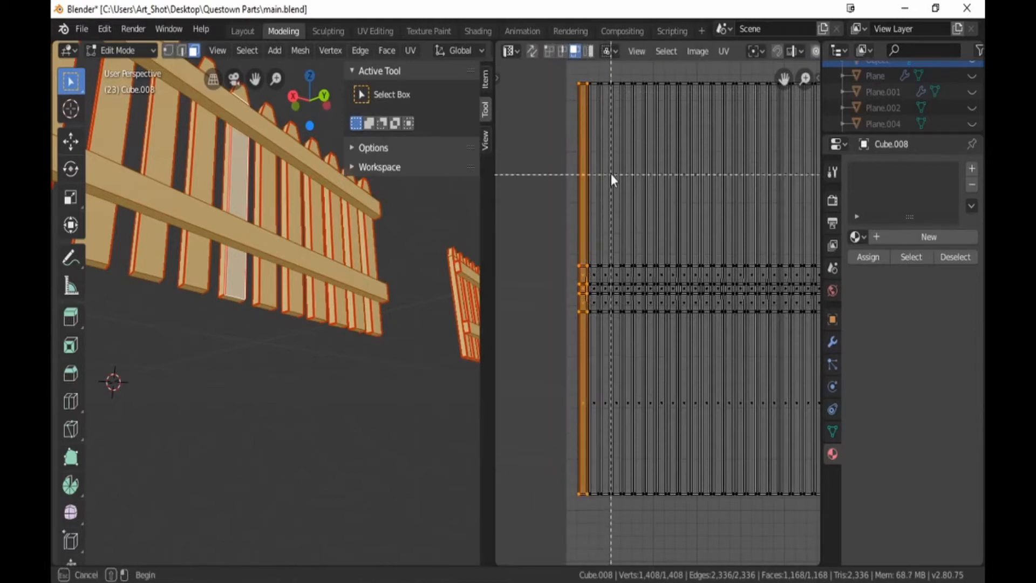
key(b)
drag(600, 154, 601, 186)
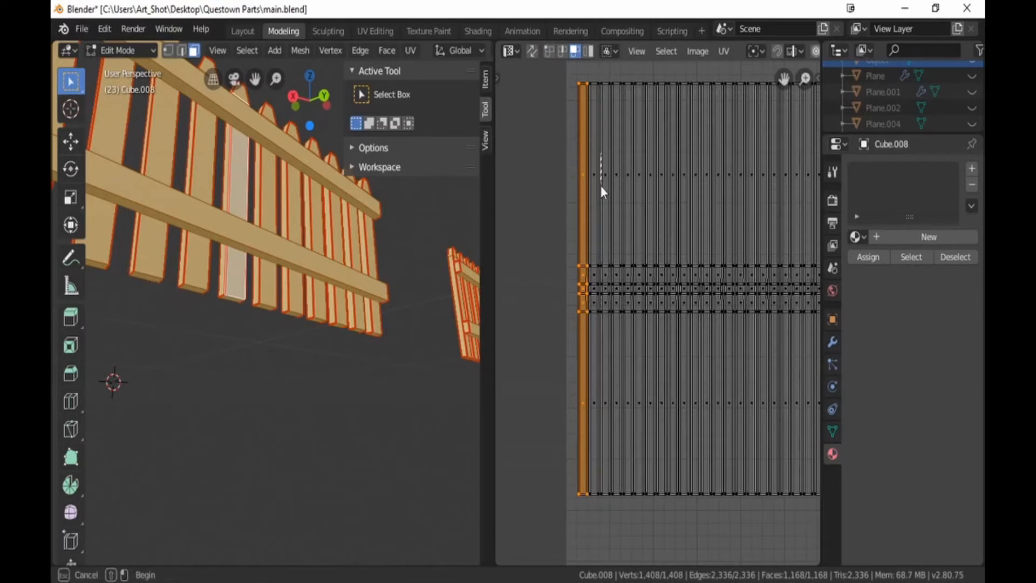
drag(606, 425, 607, 427)
key(b)
drag(624, 135, 625, 155)
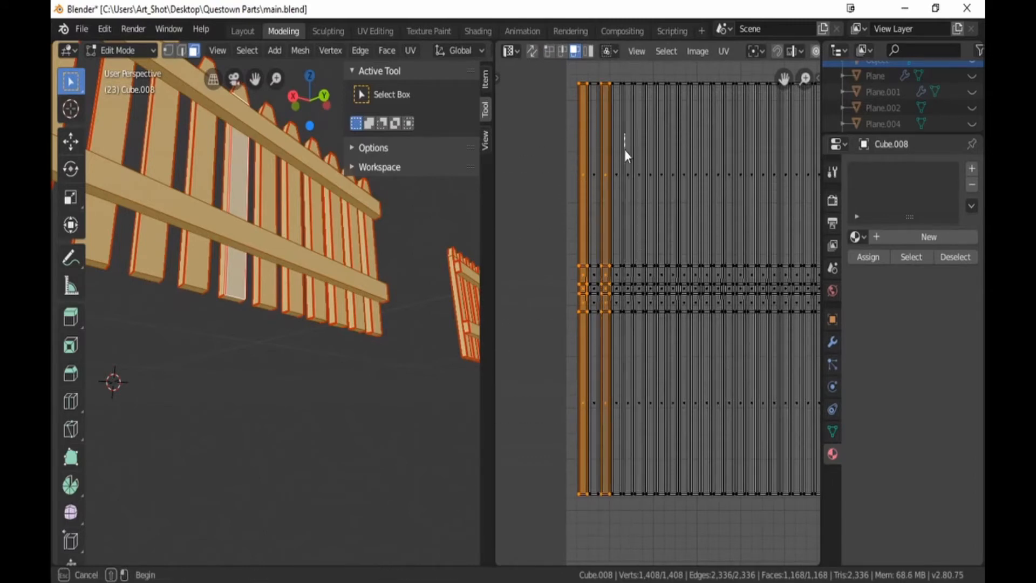
drag(632, 412, 633, 413)
key(b)
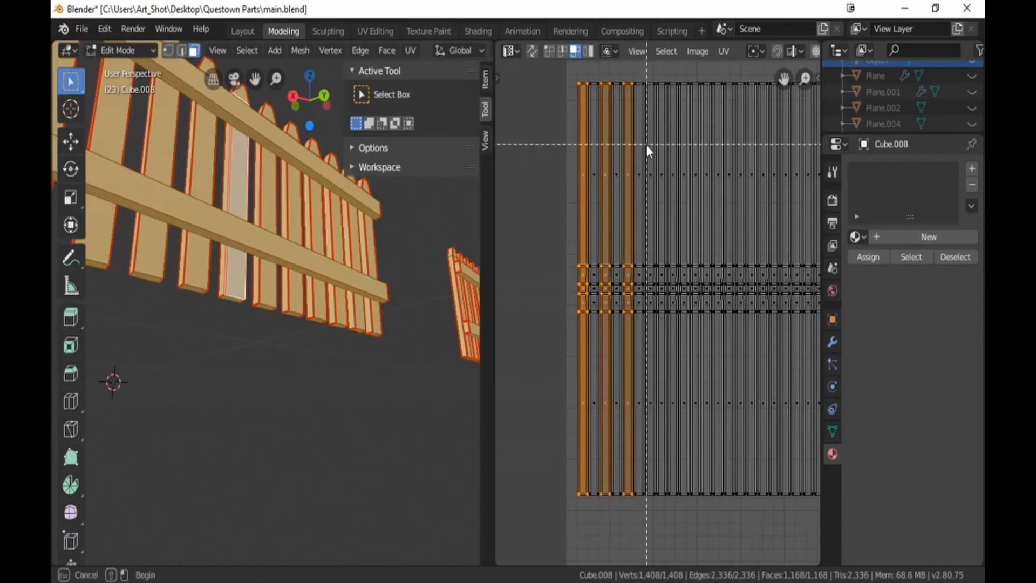
drag(648, 144, 652, 414)
key(g)
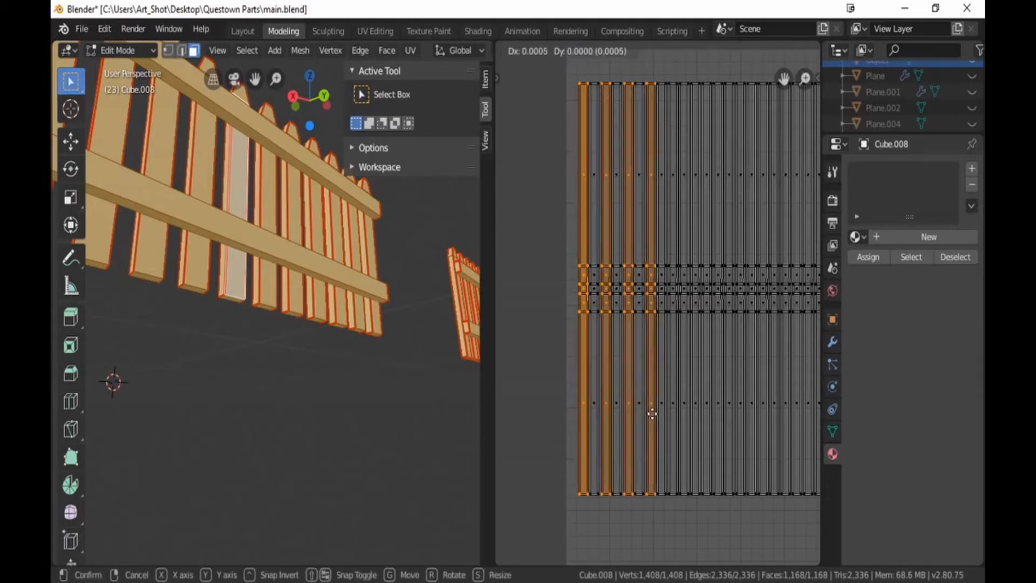
click(663, 416)
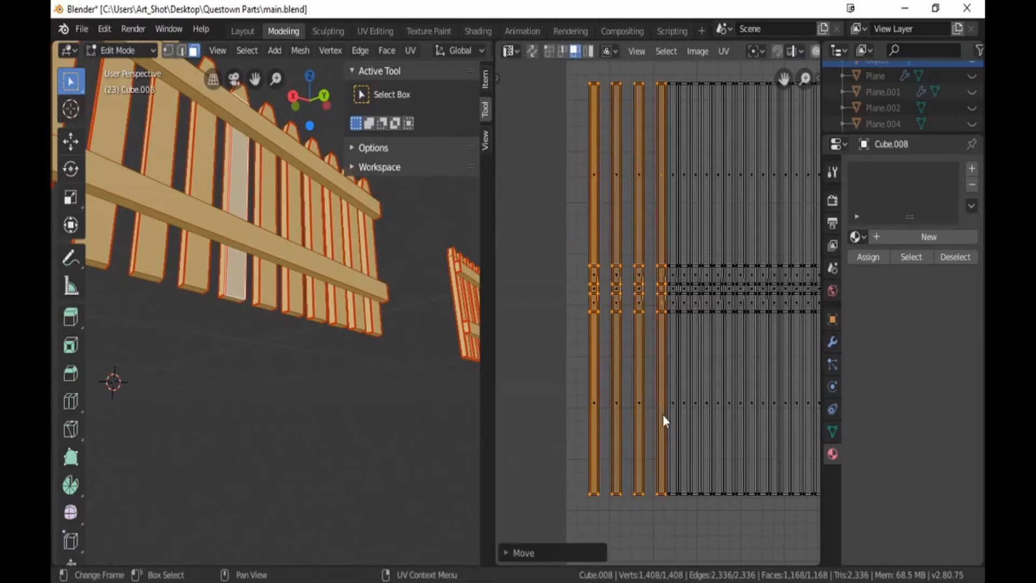
Step: Deselect the rightmost of the four selected strips and move the remaining three along X onto the next strips
key(b)
middle_drag(655, 114, 690, 404)
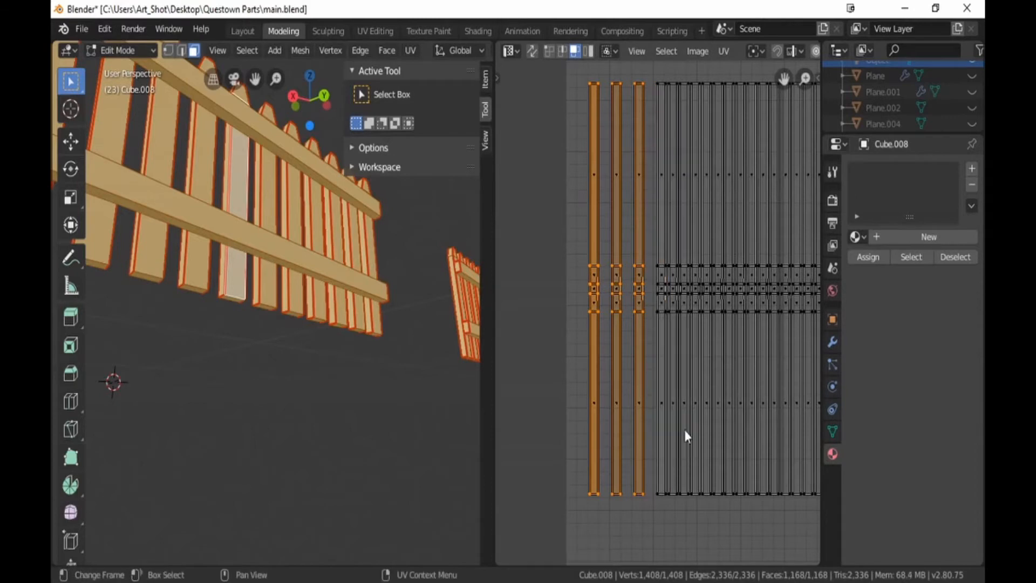
key(b)
middle_drag(579, 155, 651, 422)
drag(652, 423, 653, 426)
key(g)
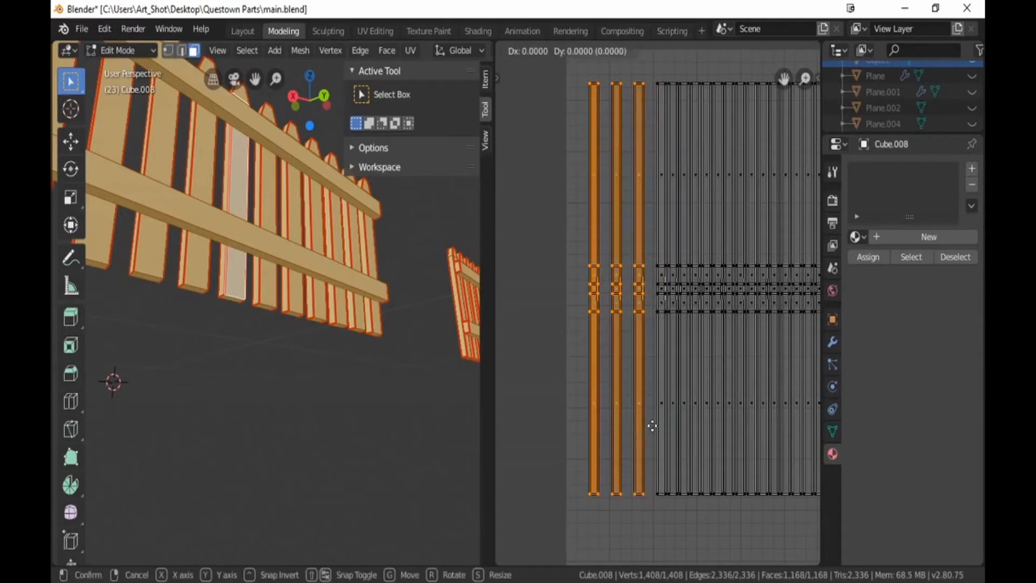
click(675, 426)
Step: Drop the rightmost of the three selected strips from the selection and move the remaining two one strip spacing along X
key(b)
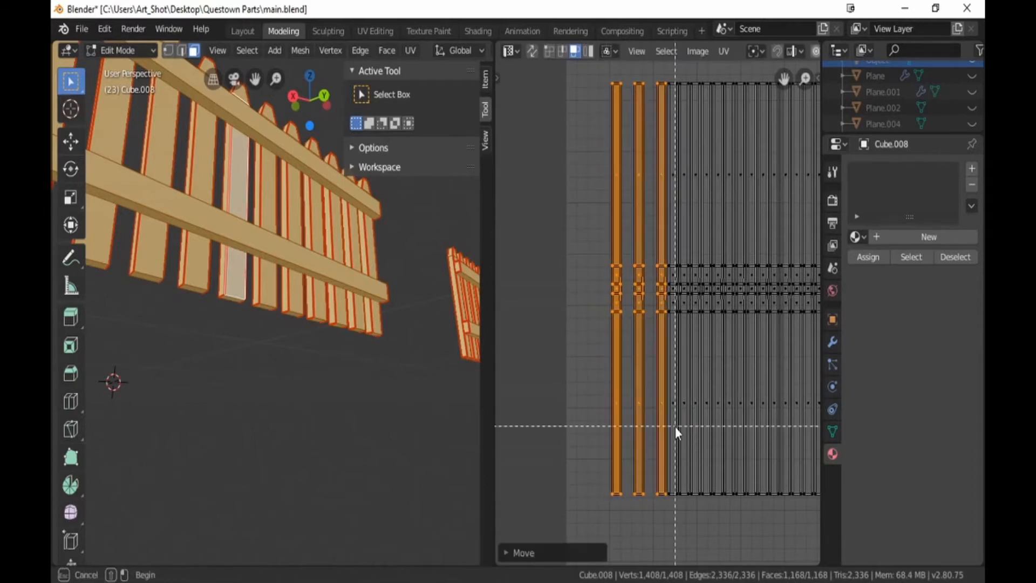
drag(649, 161, 665, 216)
middle_drag(665, 216, 672, 292)
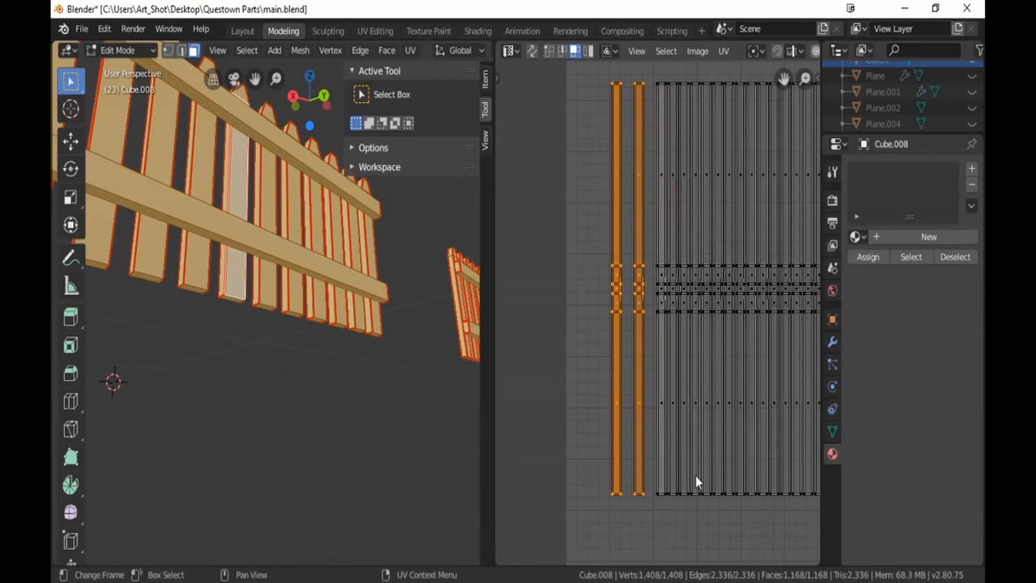
key(g)
click(717, 474)
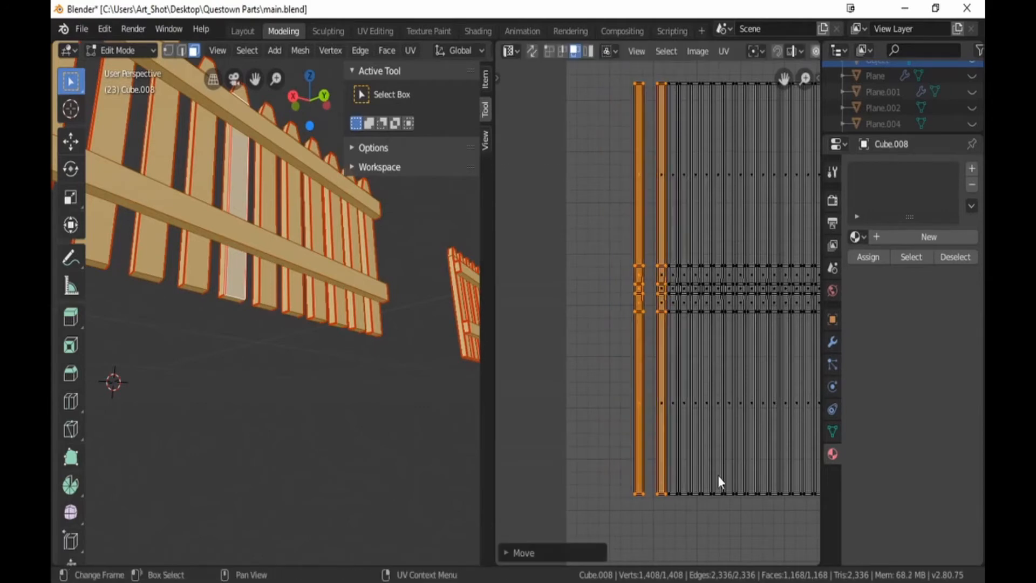
Step: Deselect the rightmost of the two selected strips and move the last loose strip along X onto the packed block's left edge
key(b)
middle_drag(656, 151, 717, 464)
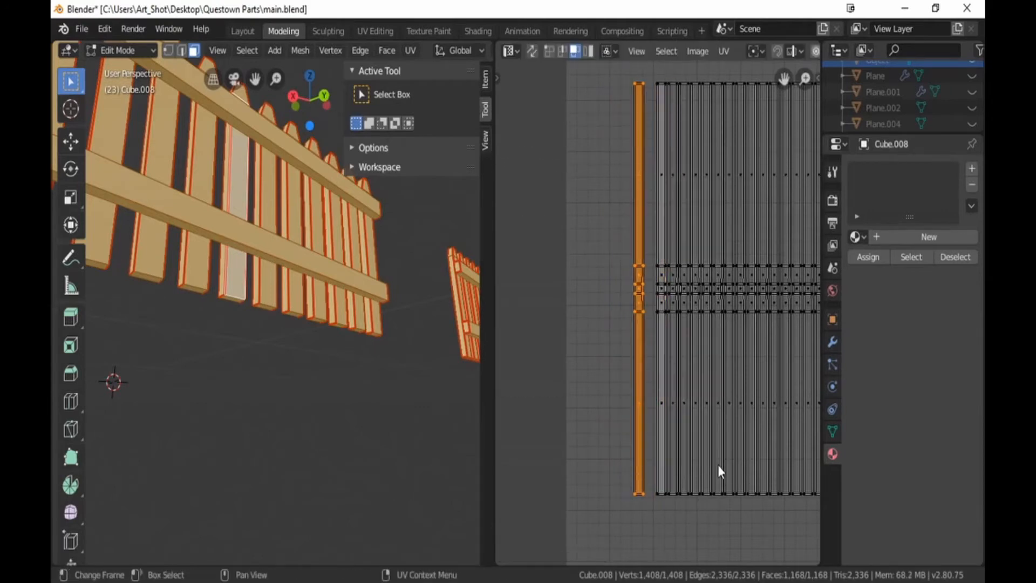
key(g)
click(739, 465)
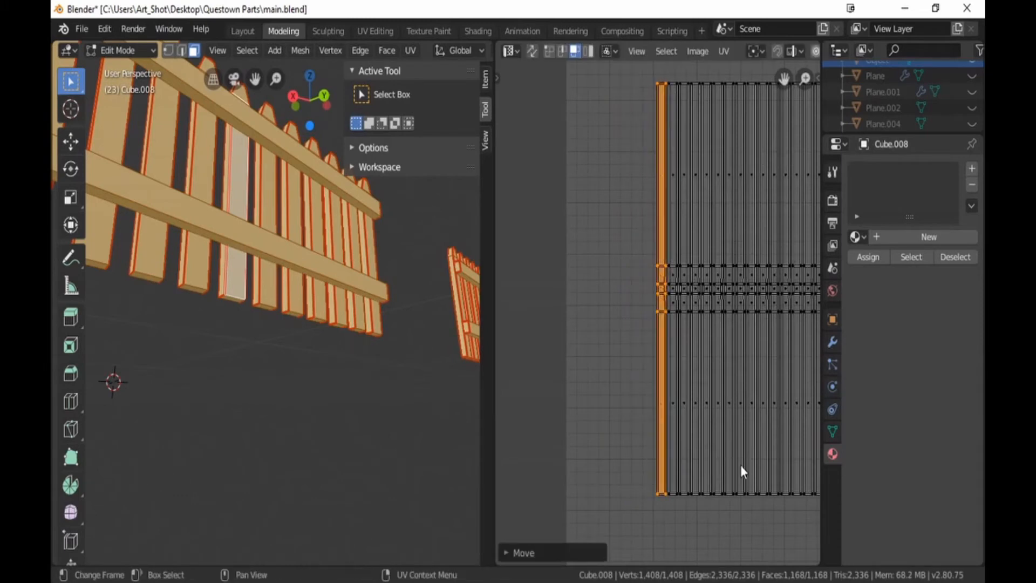
Step: Select the left-edge stack plus every second strip after it, six in total, and move them along X onto their neighbours
ctrl+scroll(735, 380, right, 5)
middle_drag(633, 393, 659, 398)
key(b)
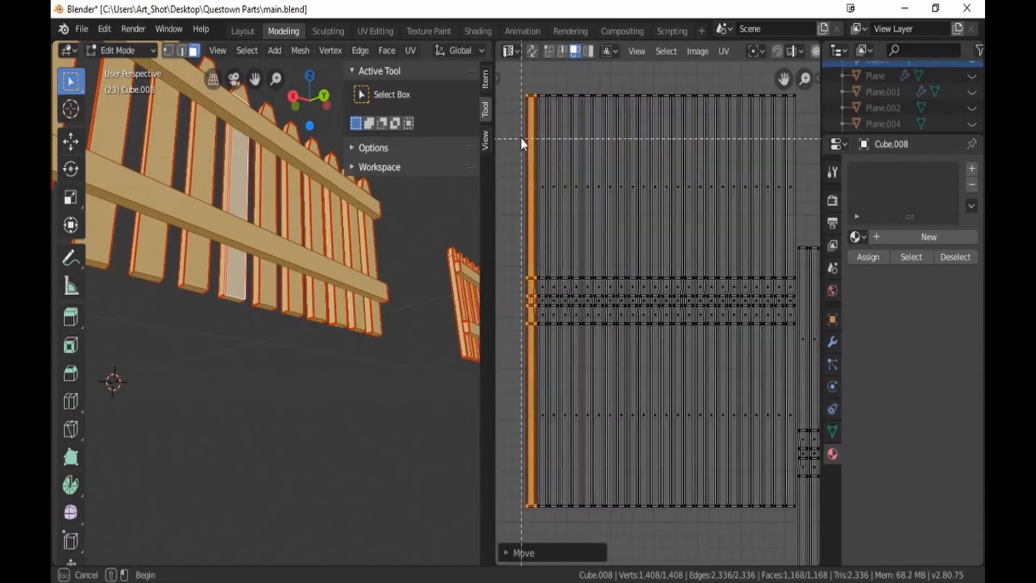
drag(527, 455, 528, 456)
key(b)
drag(552, 160, 604, 420)
key(b)
key(b)
key(b)
drag(618, 167, 624, 432)
key(b)
drag(642, 186, 647, 428)
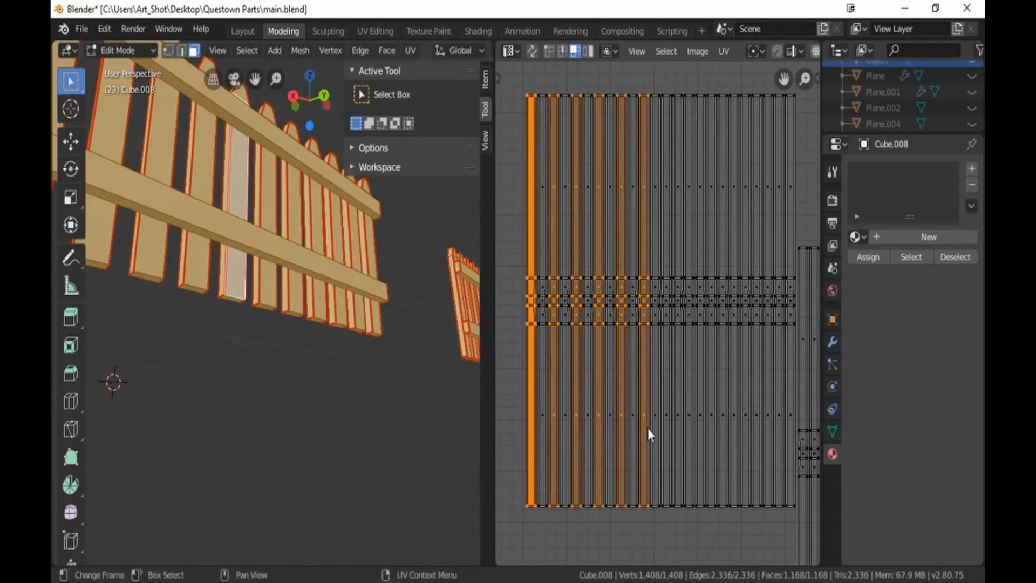
key(g)
click(658, 429)
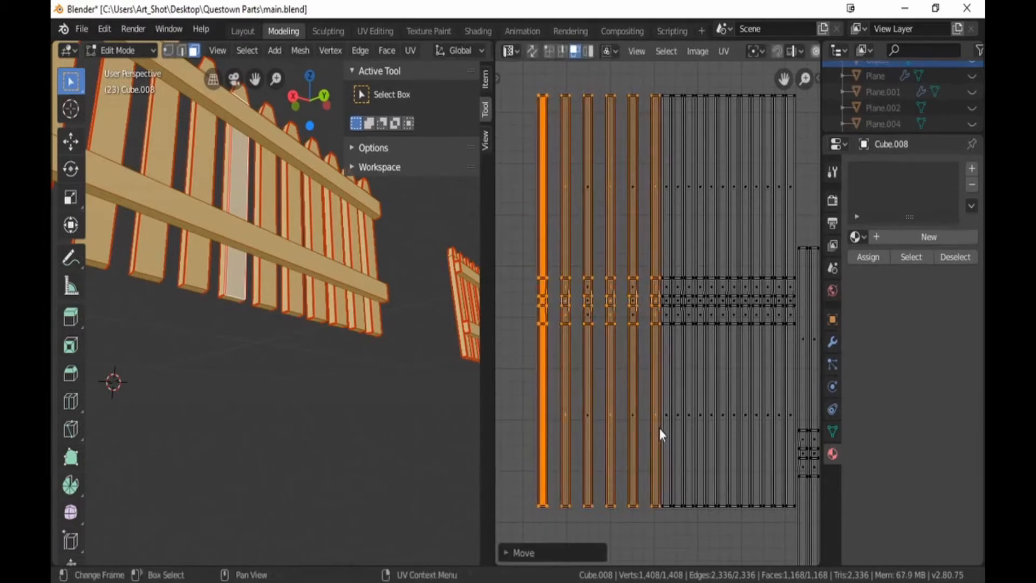
Step: Deselect the rightmost of the six selected strips and move the remaining five along X onto the next strips
key(b)
middle_drag(643, 79, 662, 513)
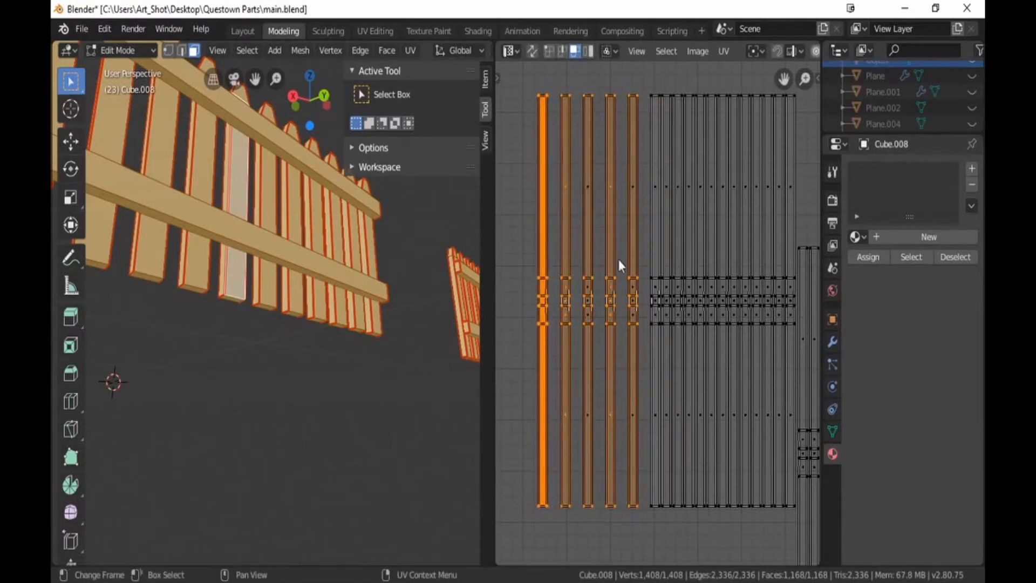
key(b)
drag(532, 85, 636, 514)
key(g)
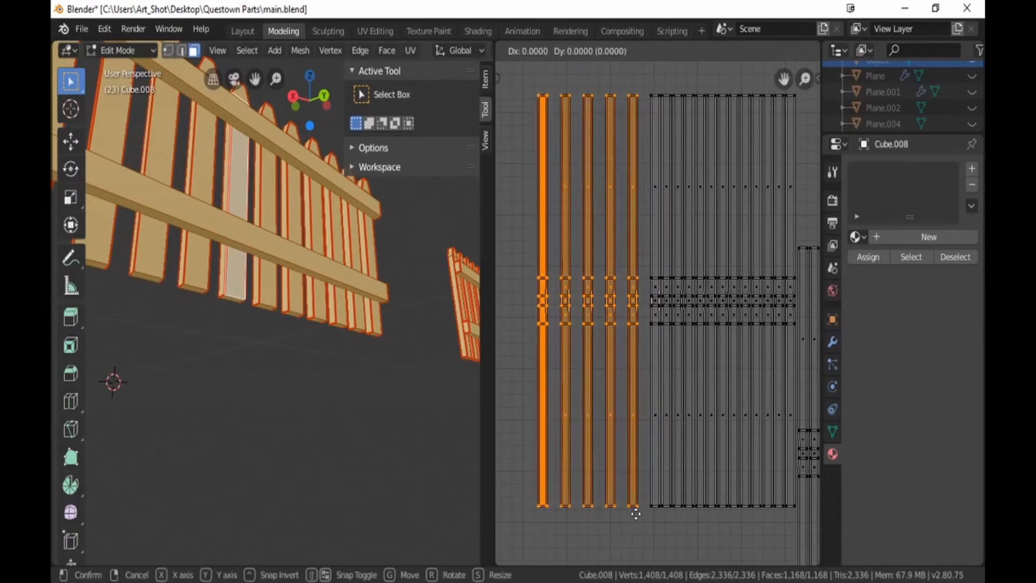
click(658, 514)
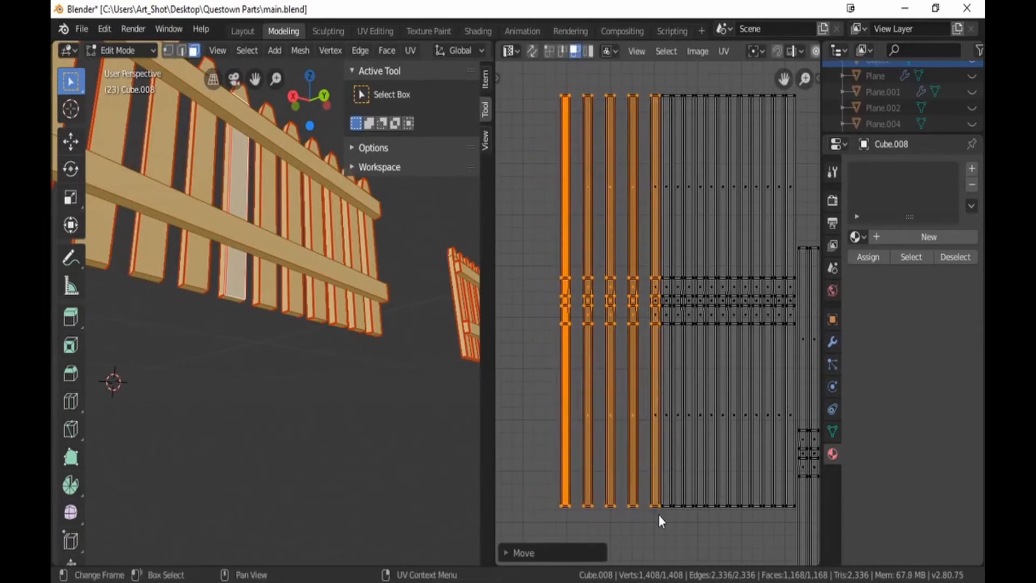
Step: Deselect the rightmost of the five selected strips and move the remaining four about 0.0161 along X
key(b)
key(Escape)
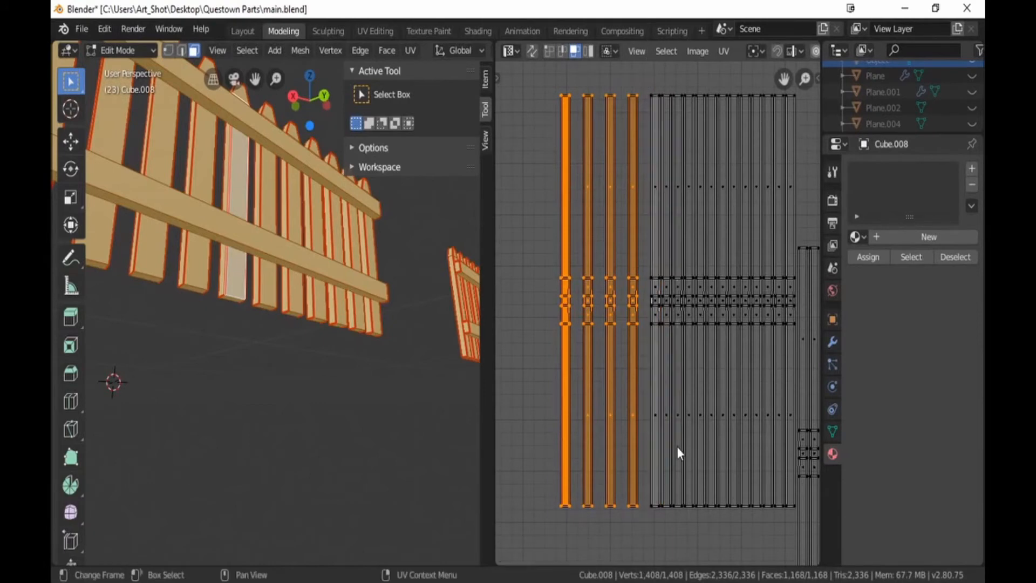
key(g)
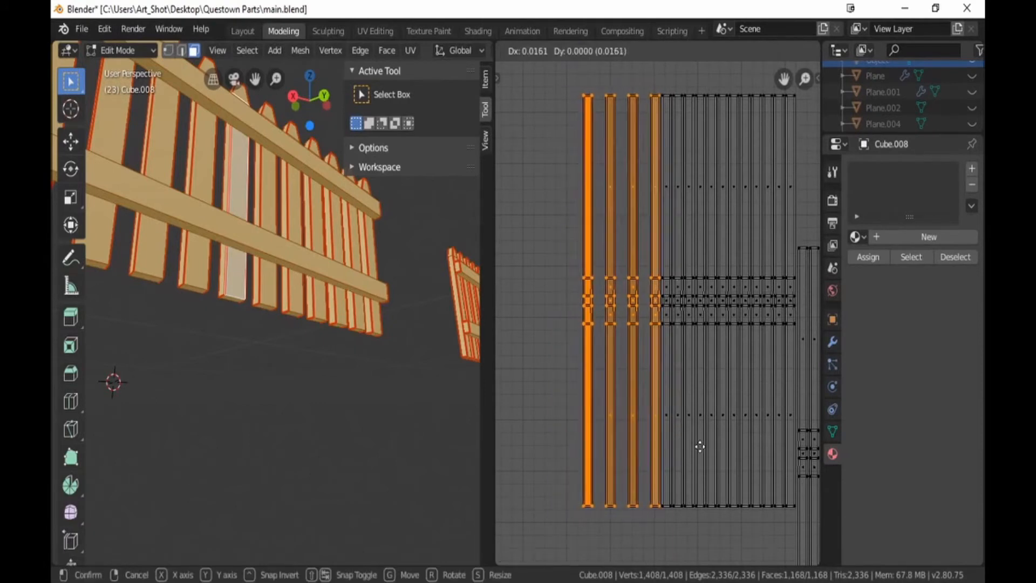
click(700, 447)
Step: Remove the rightmost of the four selected strips from the selection and move the other three one strip spacing along X
key(b)
drag(644, 129, 699, 487)
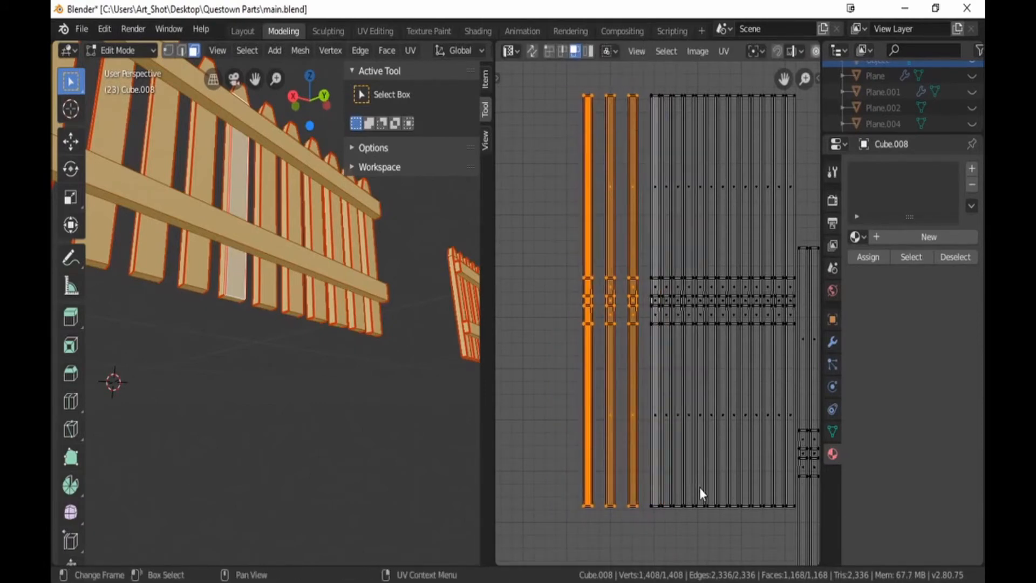
key(g)
click(722, 486)
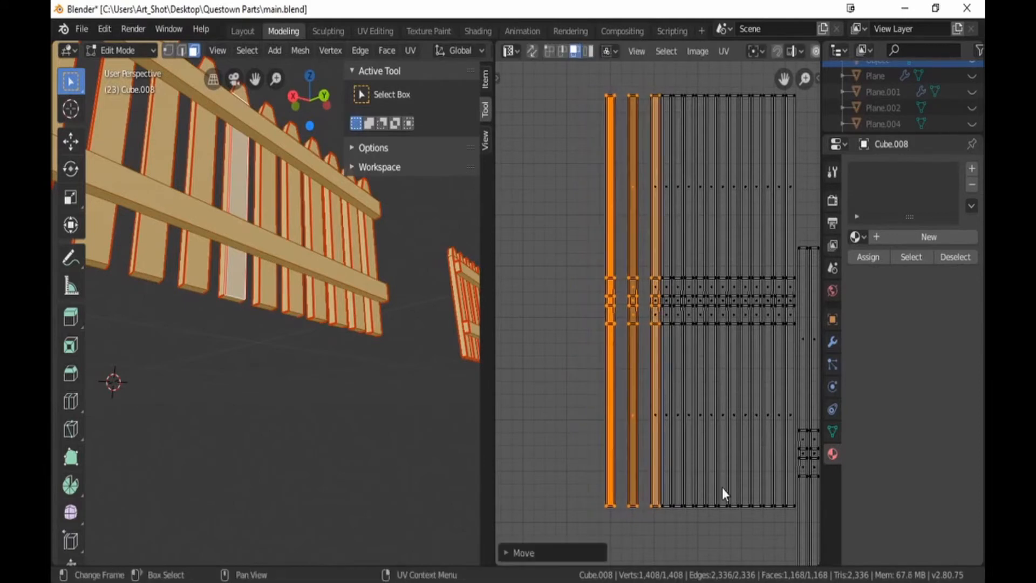
Step: Deselect the rightmost of the three selected strips and move the remaining two one strip spacing along X
key(b)
middle_drag(649, 149, 701, 468)
key(g)
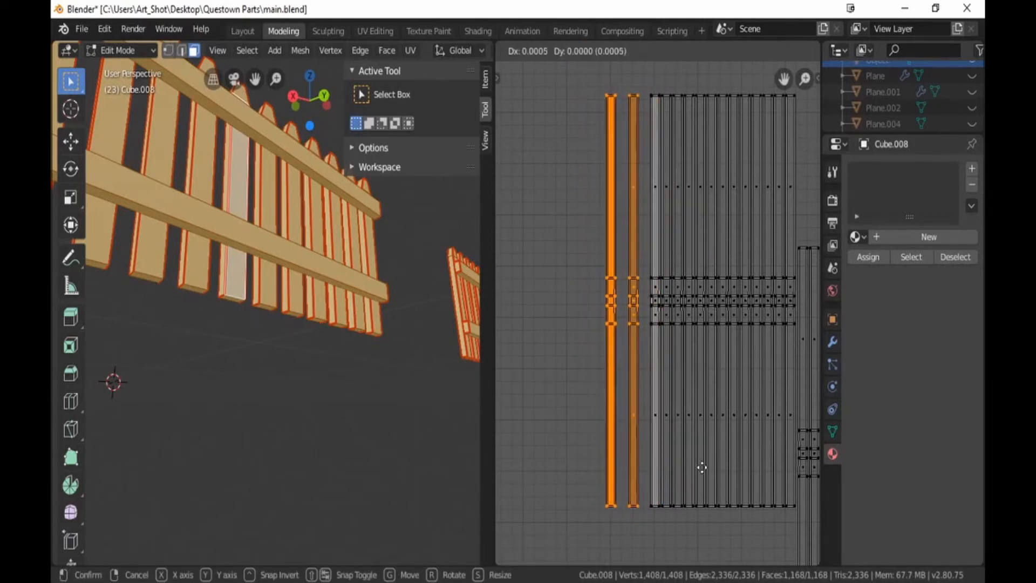
click(724, 467)
Step: Deselect the strip on the packed block and move the last loose stack along X onto the block's left edge
key(b)
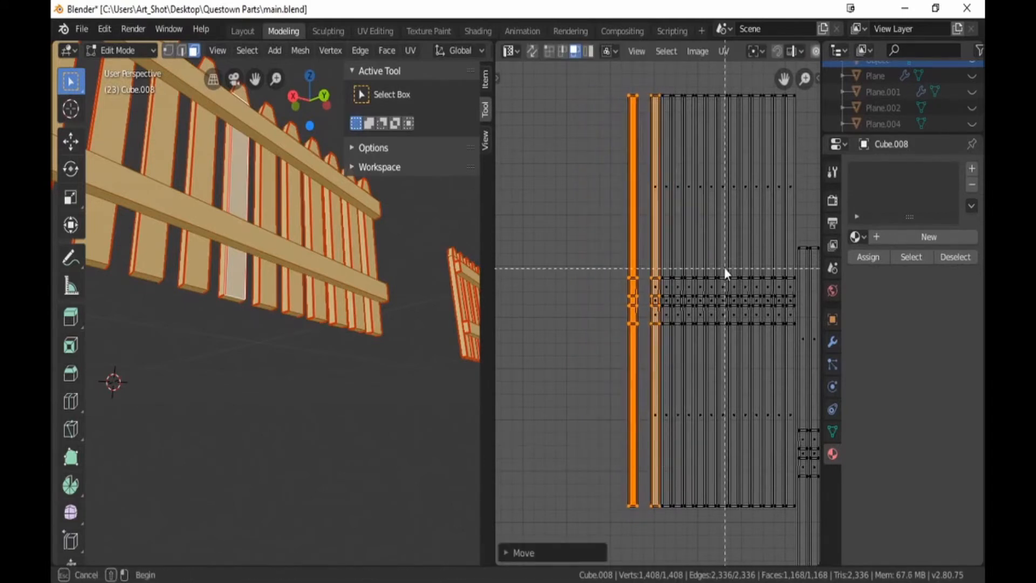
middle_drag(658, 160, 714, 467)
key(g)
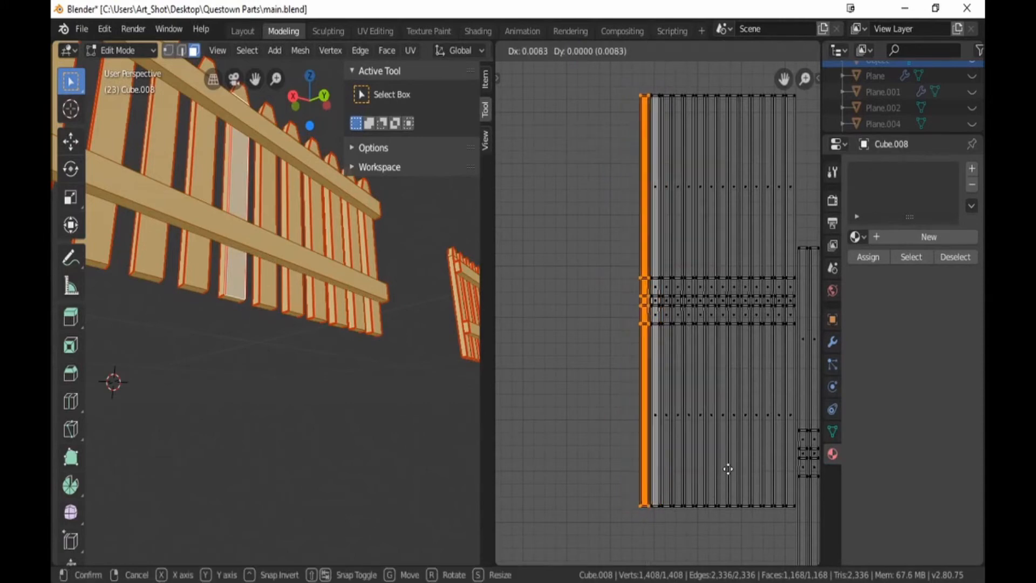
click(737, 469)
Step: Select the new left-edge stack plus every second strip after it, six in total, and move them about 0.008 along X
key(b)
drag(637, 141, 660, 436)
key(b)
drag(672, 181, 684, 370)
key(b)
click(676, 404)
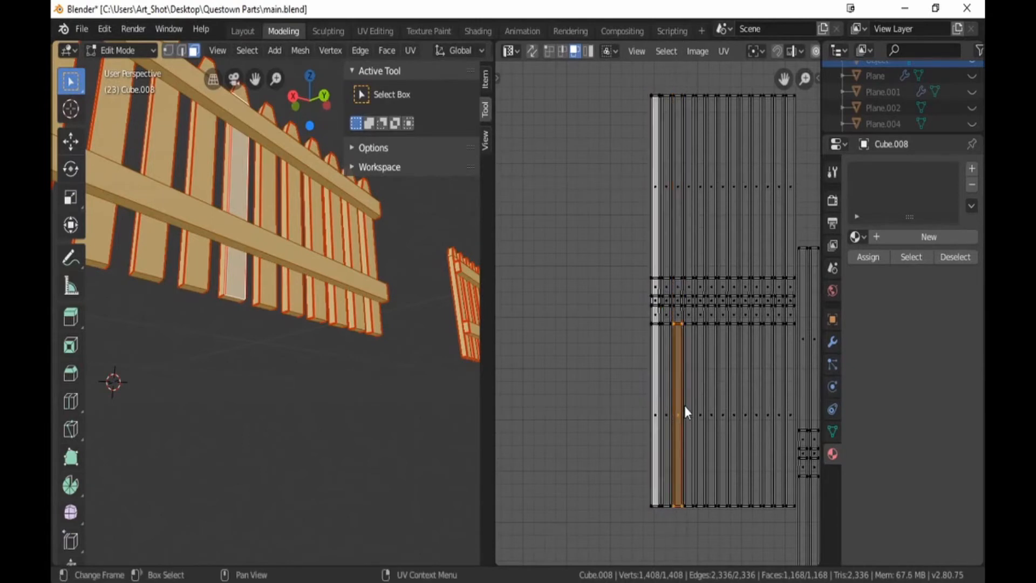
key(ctrl+z)
key(b)
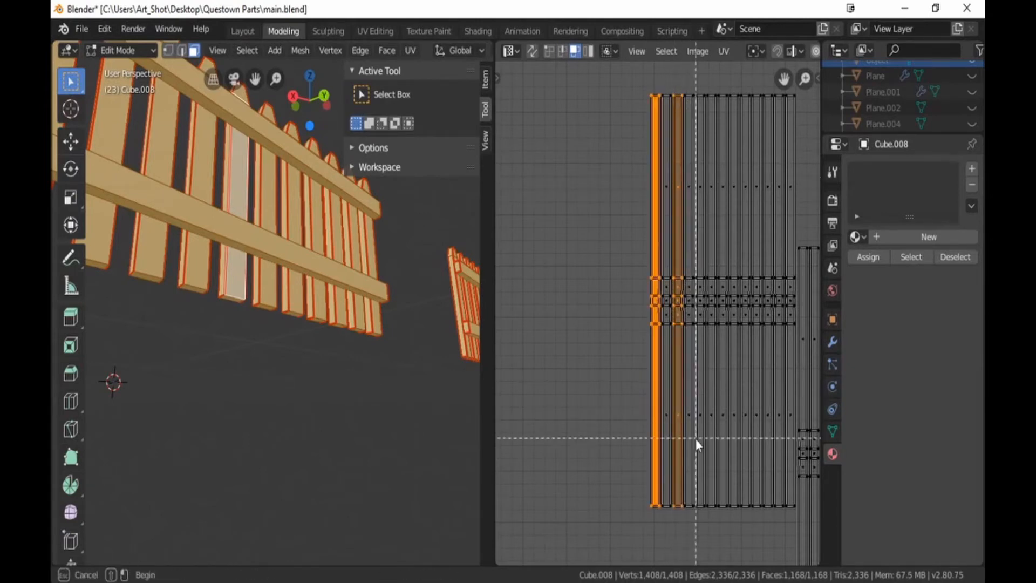
drag(696, 446, 770, 451)
key(b)
key(b)
key(b)
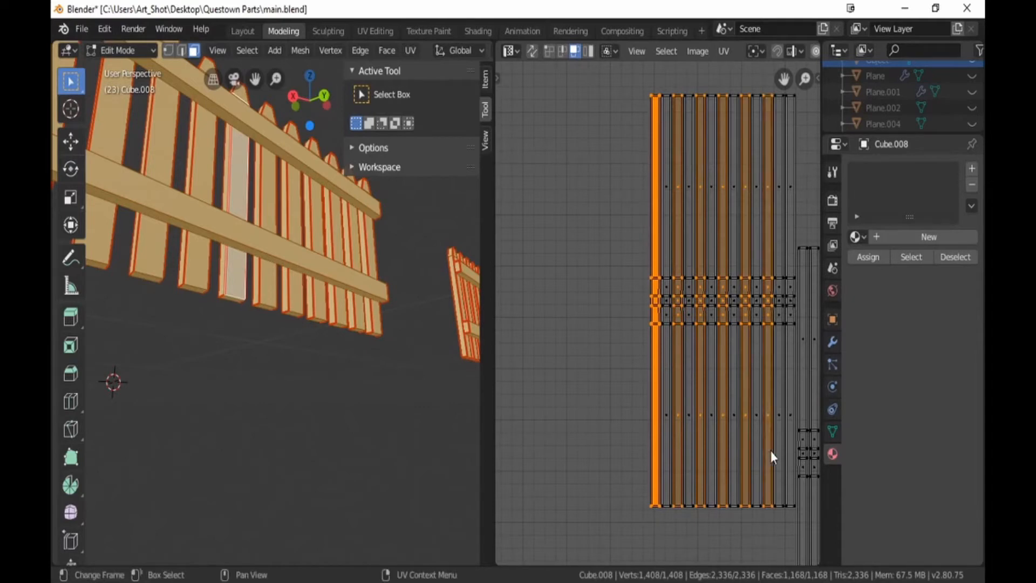
key(g)
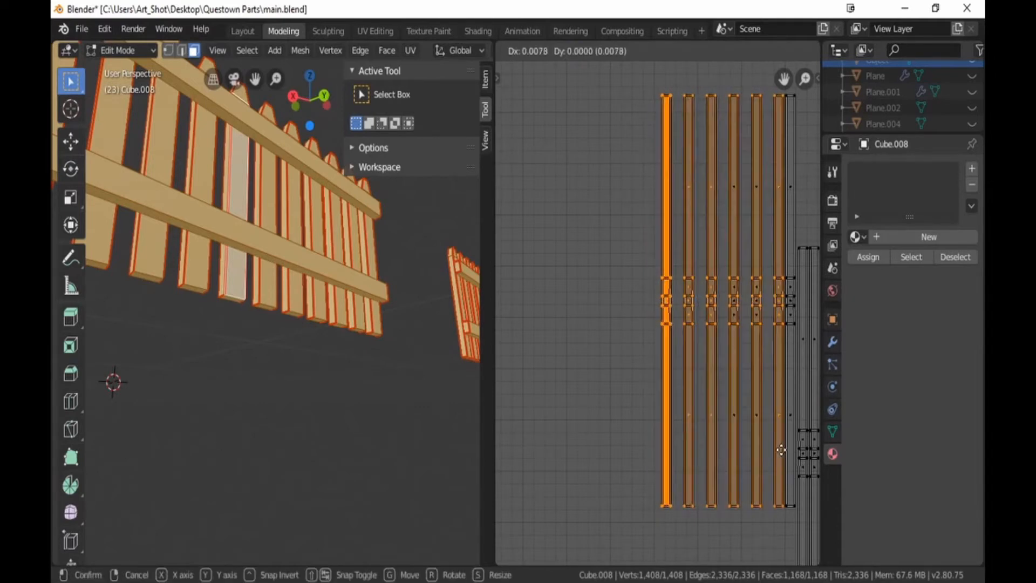
click(781, 451)
Step: Deselect the rightmost of the six selected strips and move the remaining five one strip spacing along X
key(b)
middle_drag(770, 165, 789, 396)
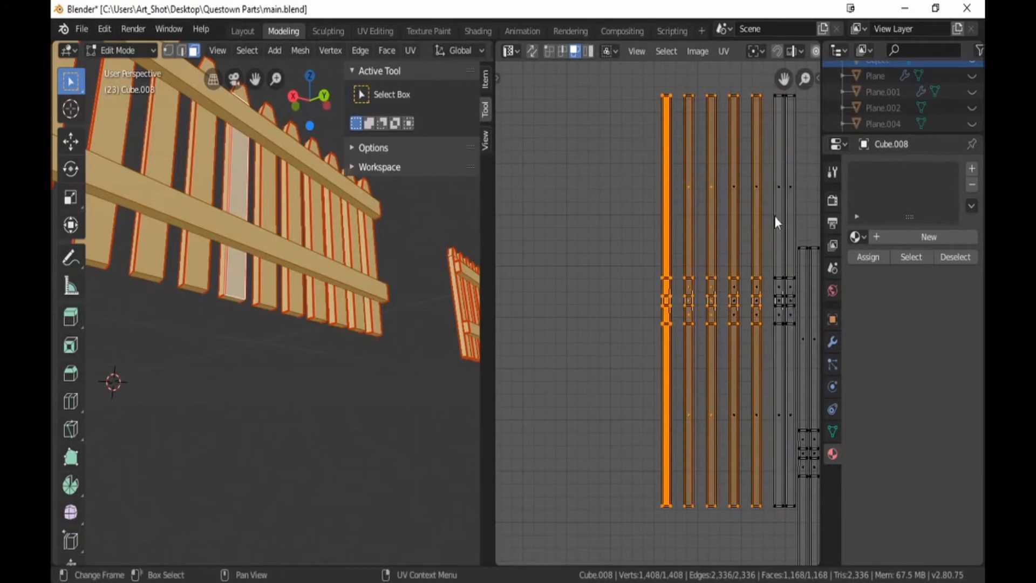
key(b)
middle_drag(769, 169, 737, 270)
drag(737, 269, 714, 415)
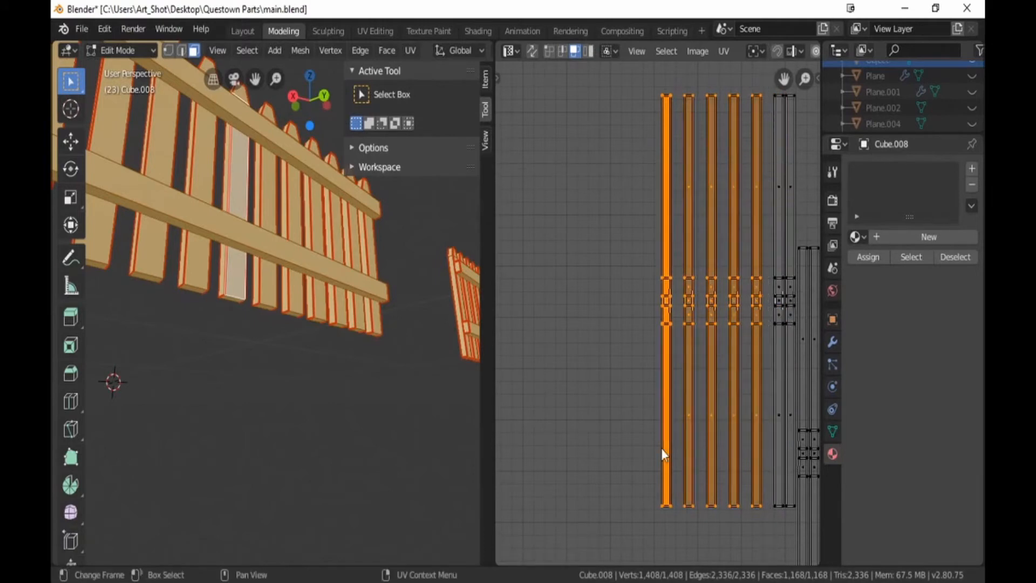
key(g)
click(683, 448)
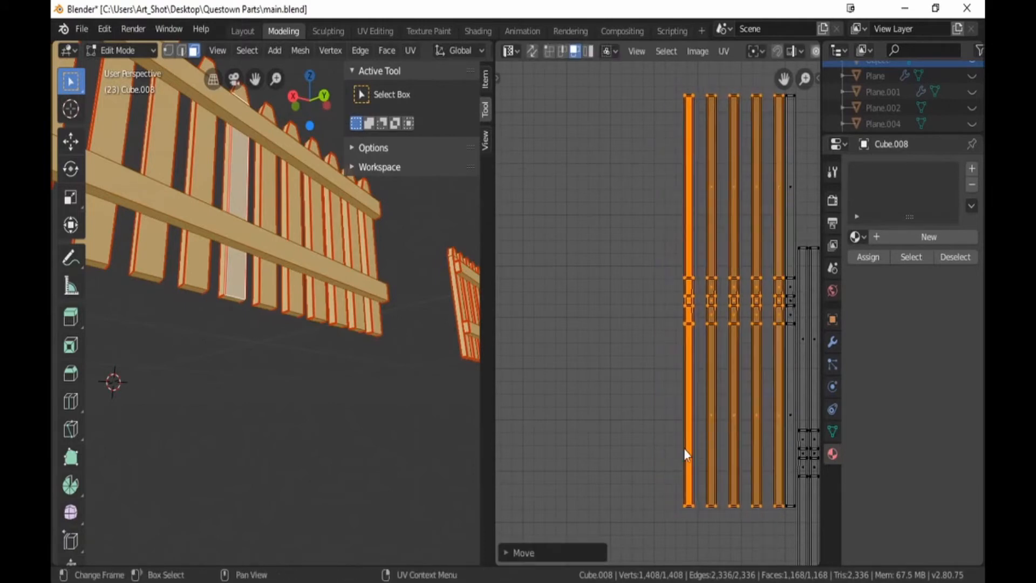
Step: Deselect the rightmost of the five selected strips and move the remaining four one strip spacing along X
key(b)
middle_drag(759, 130, 759, 345)
key(b)
middle_drag(768, 163, 795, 456)
key(g)
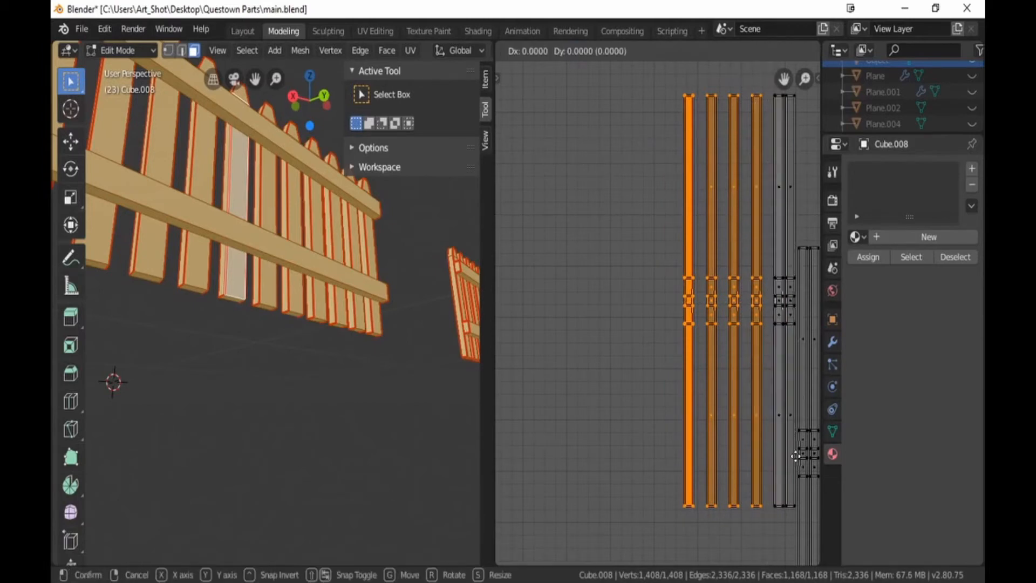
click(817, 457)
Step: Deselect the rightmost of the four selected strips and move the remaining three one strip spacing along X
key(b)
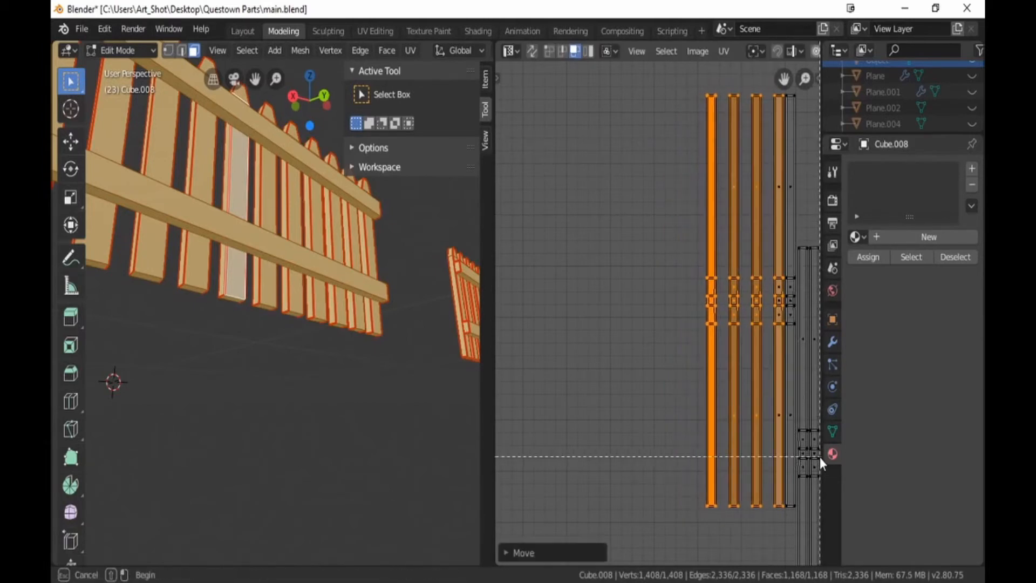
middle_drag(793, 443, 772, 173)
key(g)
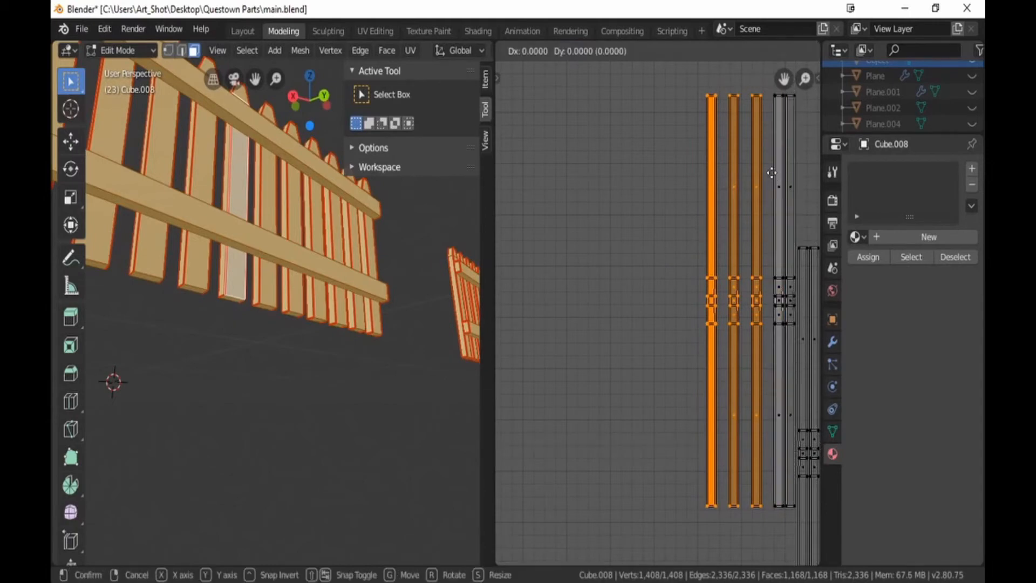
click(794, 173)
Step: Deselect the rightmost of the three selected strips and move the remaining two one strip spacing along X
key(b)
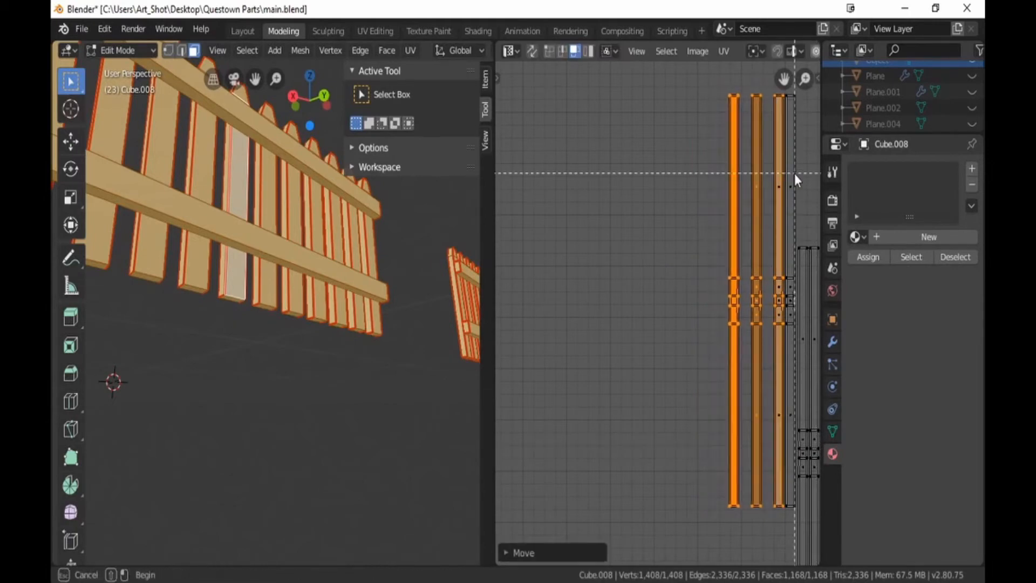
middle_drag(794, 173, 768, 464)
key(g)
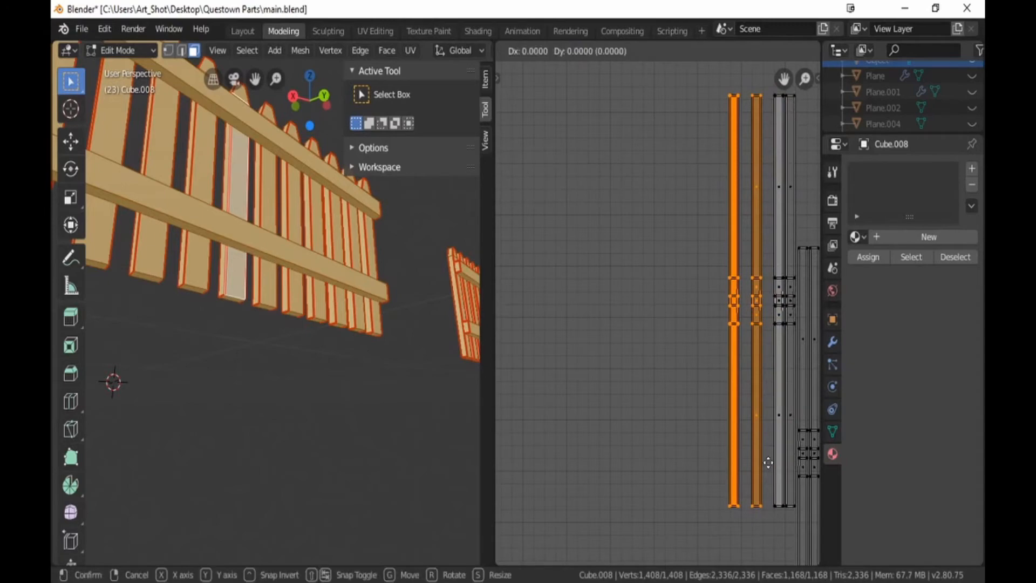
click(791, 464)
Step: Deselect the right one of the two selected strips and move the last loose stack one strip spacing along X onto it
key(b)
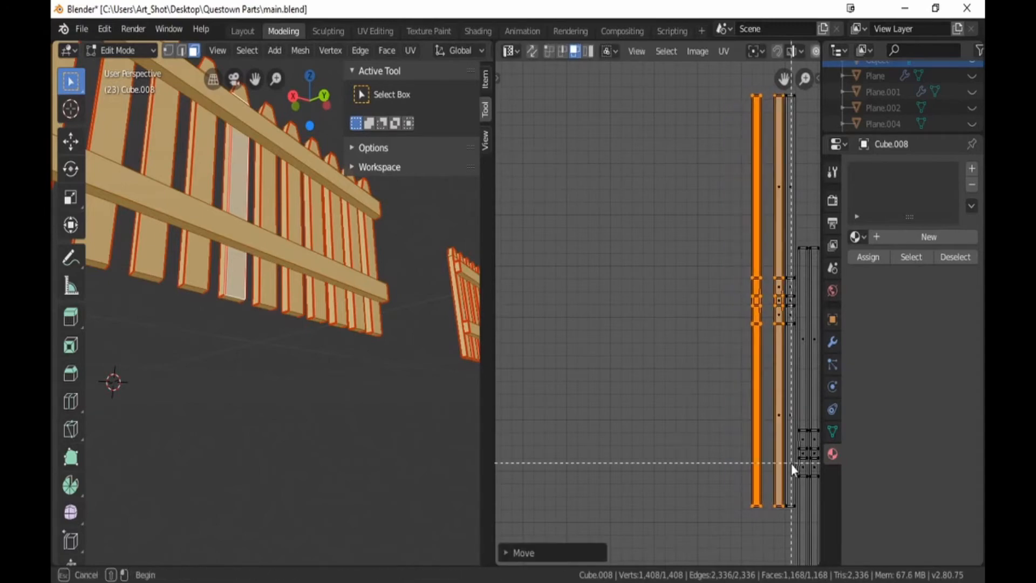
middle_drag(792, 461, 771, 176)
key(g)
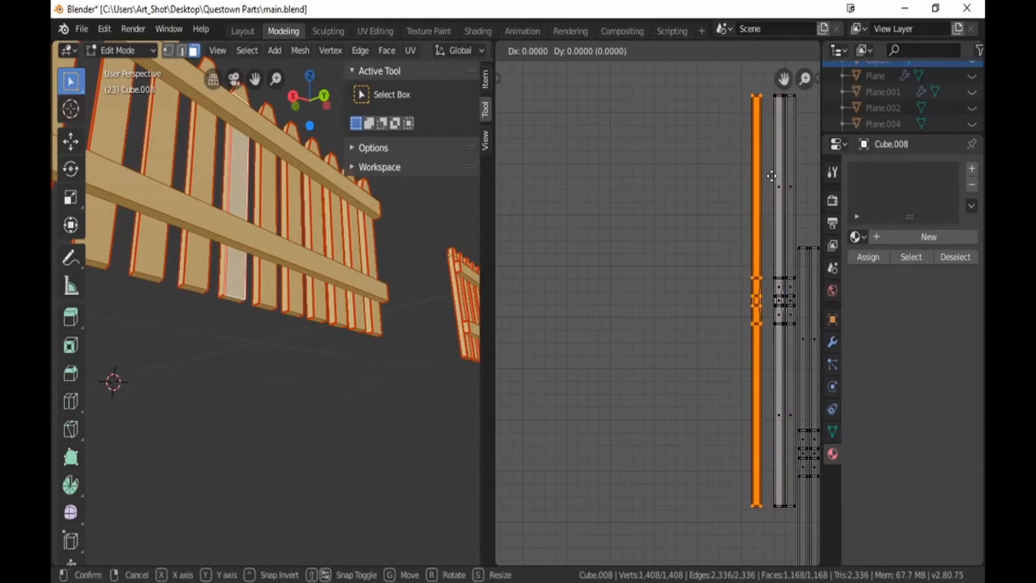
click(794, 176)
Step: Select all strips in the left stack and move them along X exactly onto the adjacent stack
key(b)
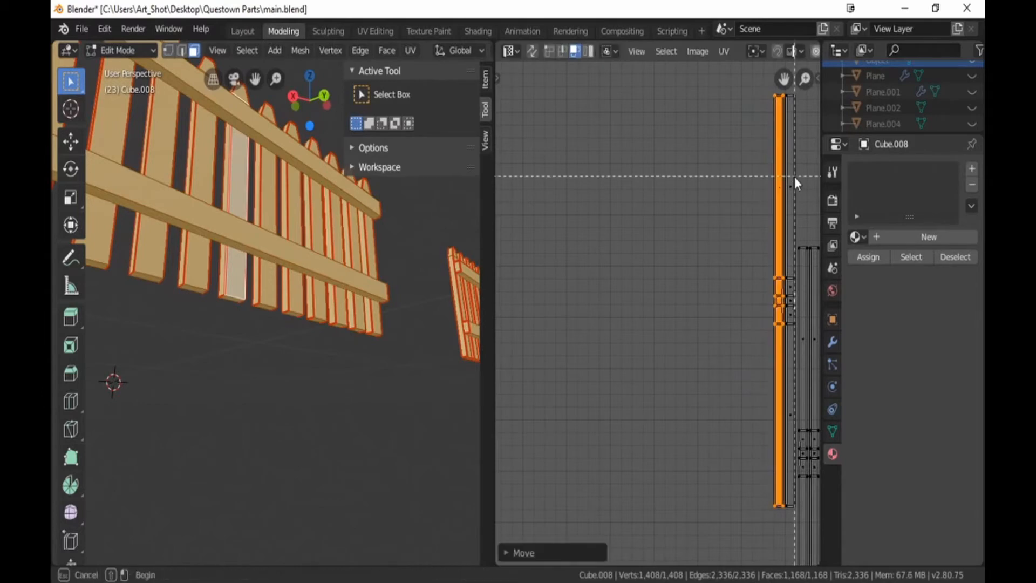
middle_drag(763, 132, 781, 464)
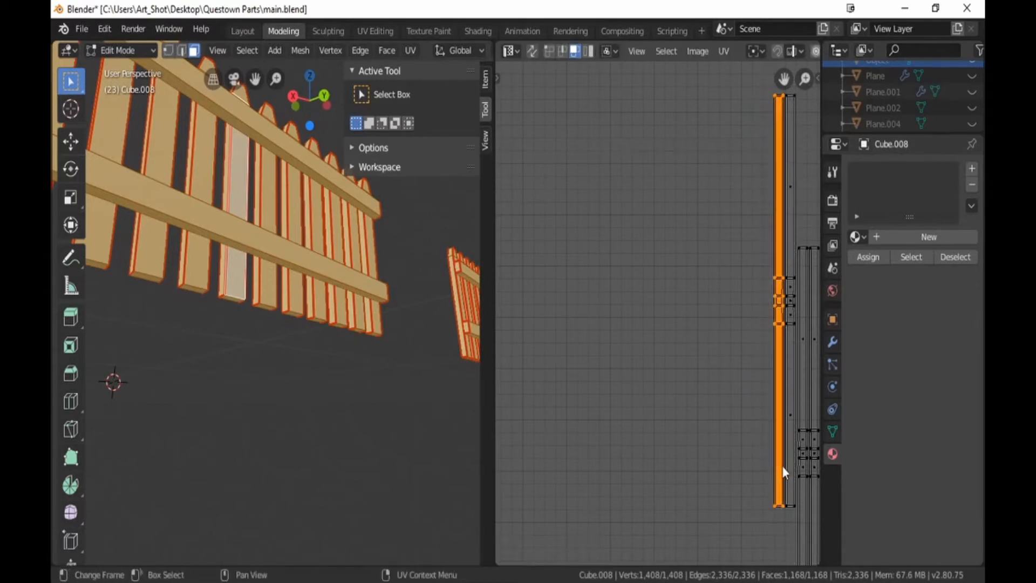
key(g)
click(753, 408)
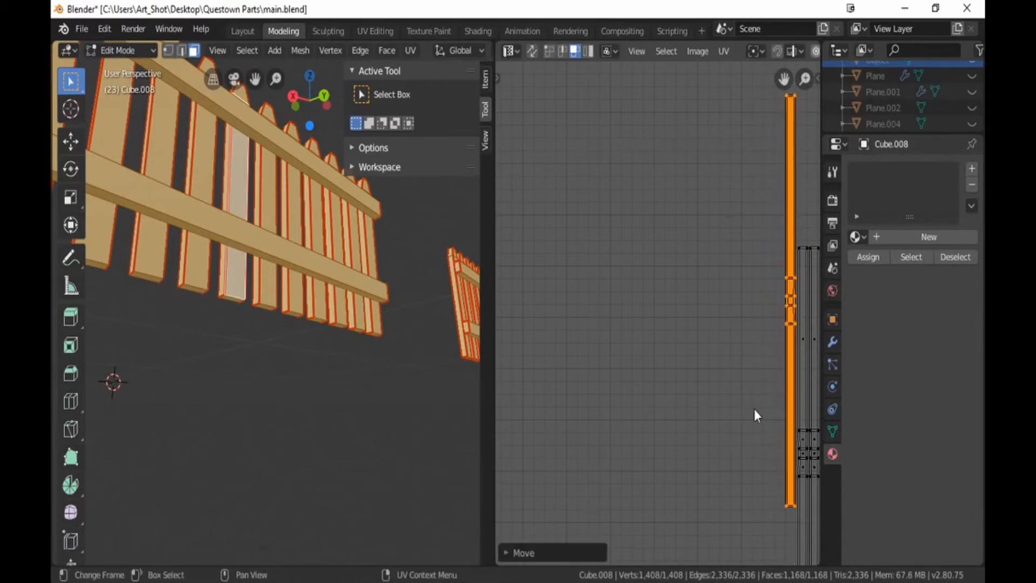
Step: Select the complete merged stack, pin it, move it outside the UV square beside the already pinned horizontal islands, and clear the selection
key(b)
drag(746, 132, 794, 474)
scroll(737, 402, down, 5)
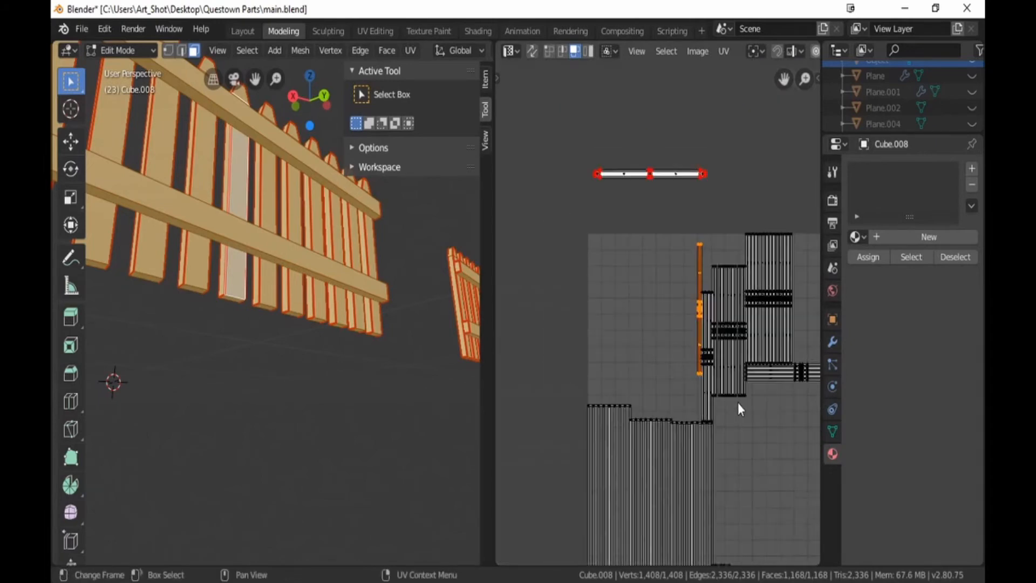
key(p)
key(g)
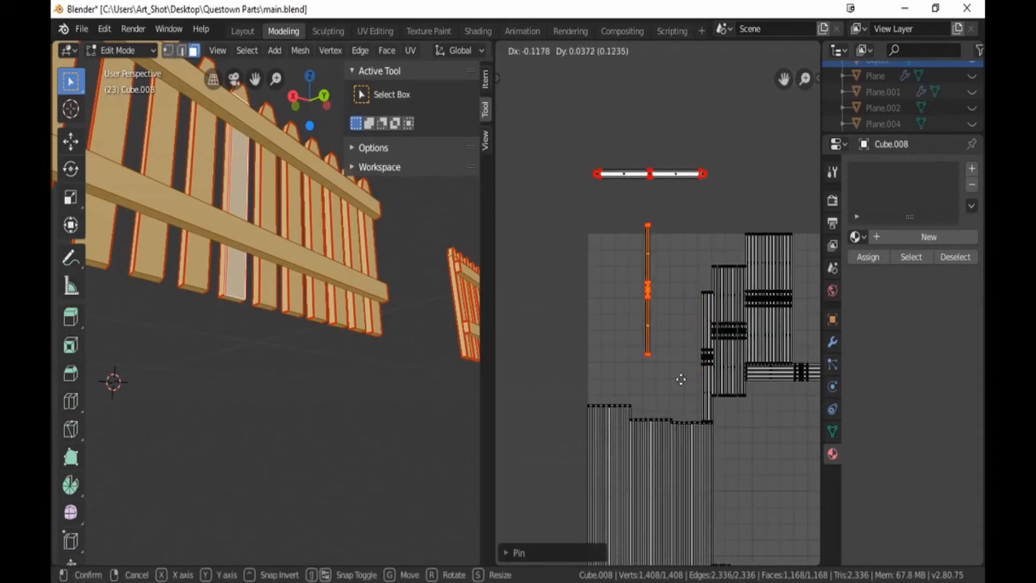
click(611, 248)
key(alt+a)
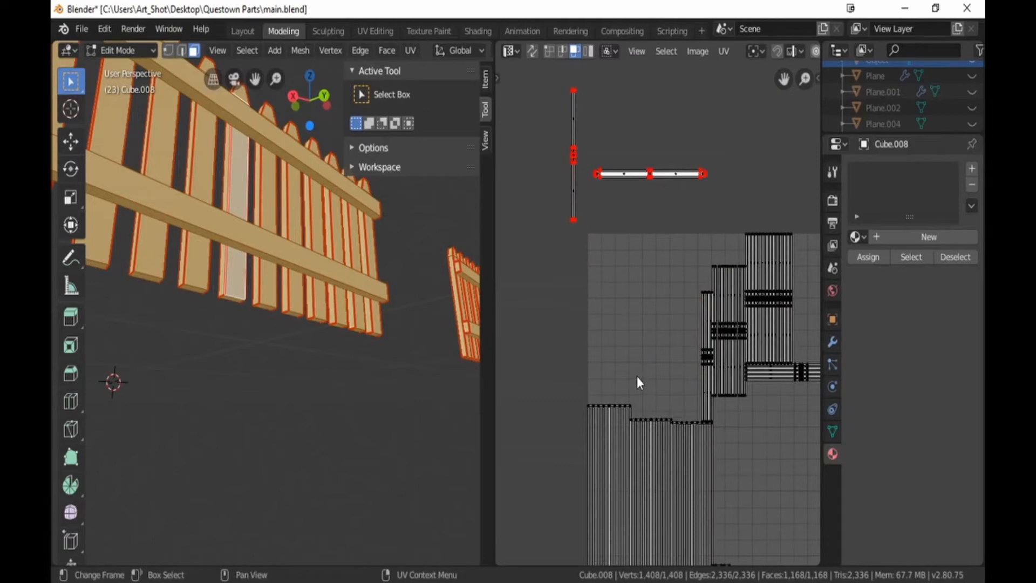
Step: Select every second strip of the uppermost vertical strip block, starting at its right edge, five strips in total
middle_drag(638, 367, 655, 227)
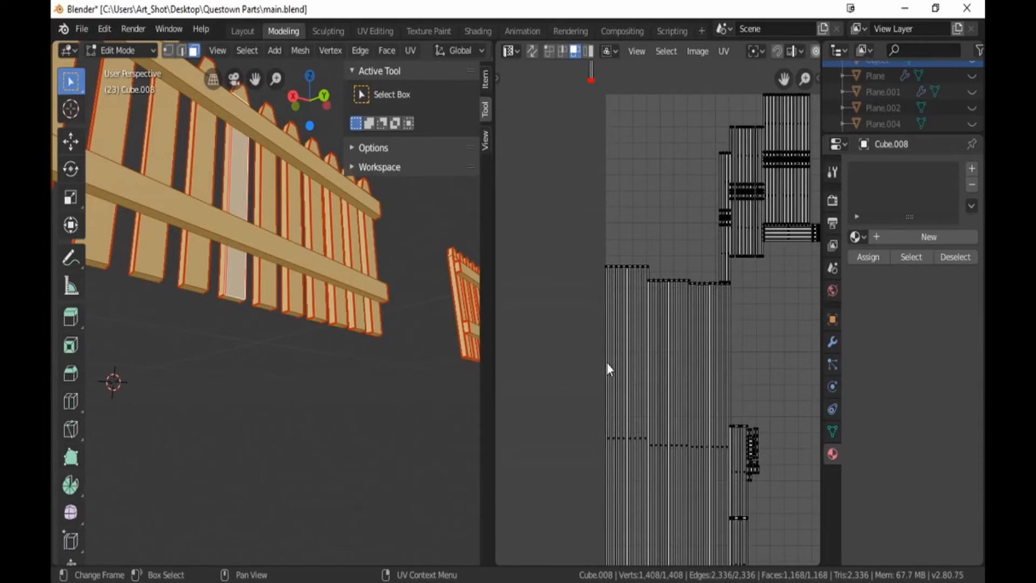
middle_drag(608, 368, 527, 455)
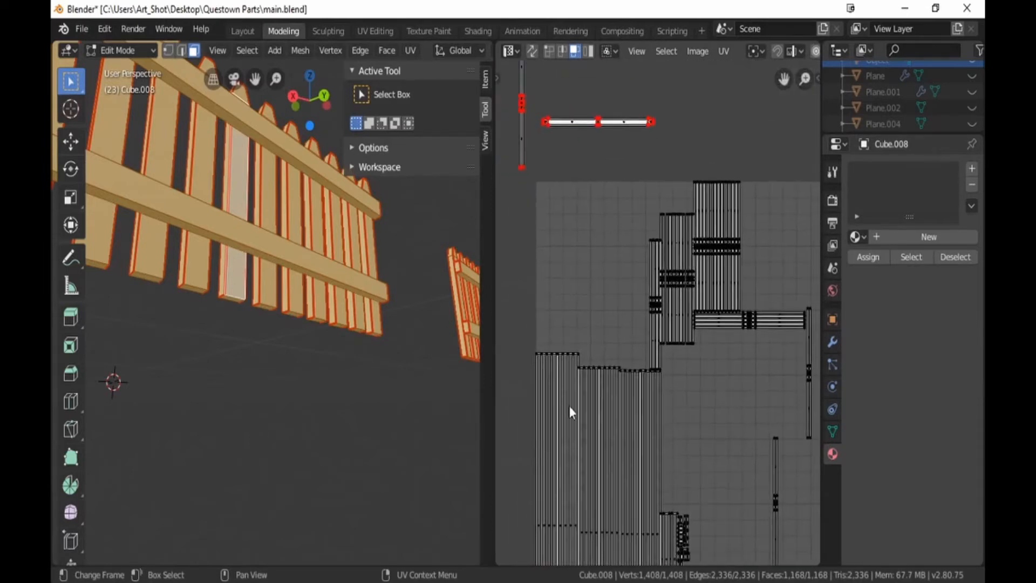
middle_drag(736, 418, 656, 410)
scroll(657, 409, up, 4)
middle_drag(594, 234, 681, 318)
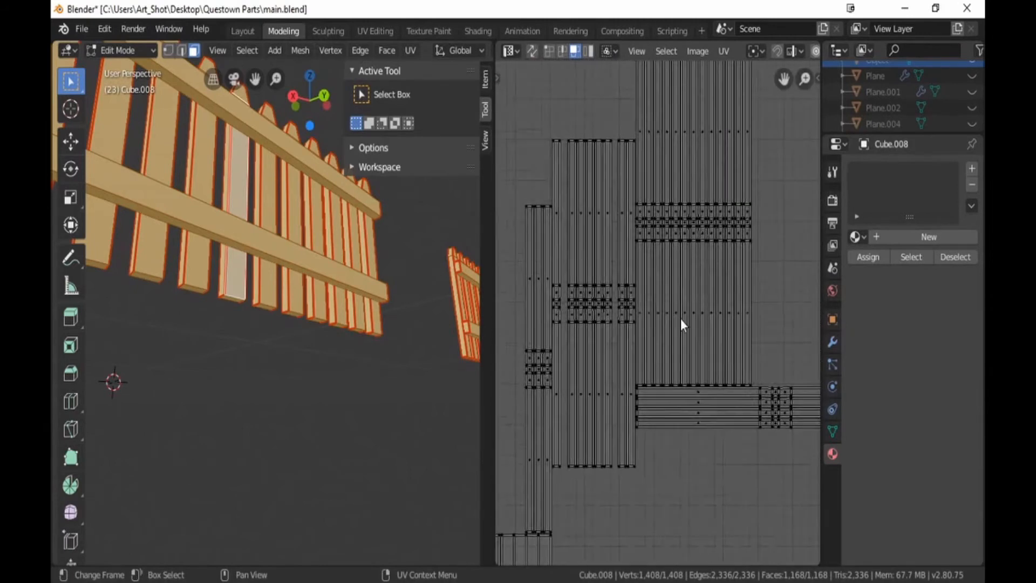
key(b)
drag(745, 112, 763, 229)
key(b)
drag(725, 110, 711, 308)
key(b)
key(b)
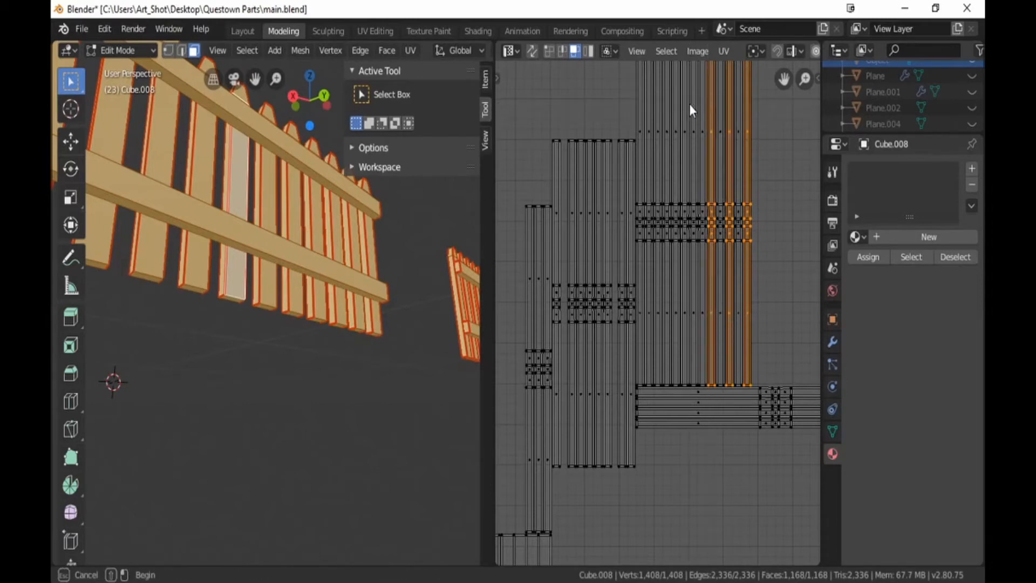
drag(689, 103, 691, 324)
key(b)
click(673, 102)
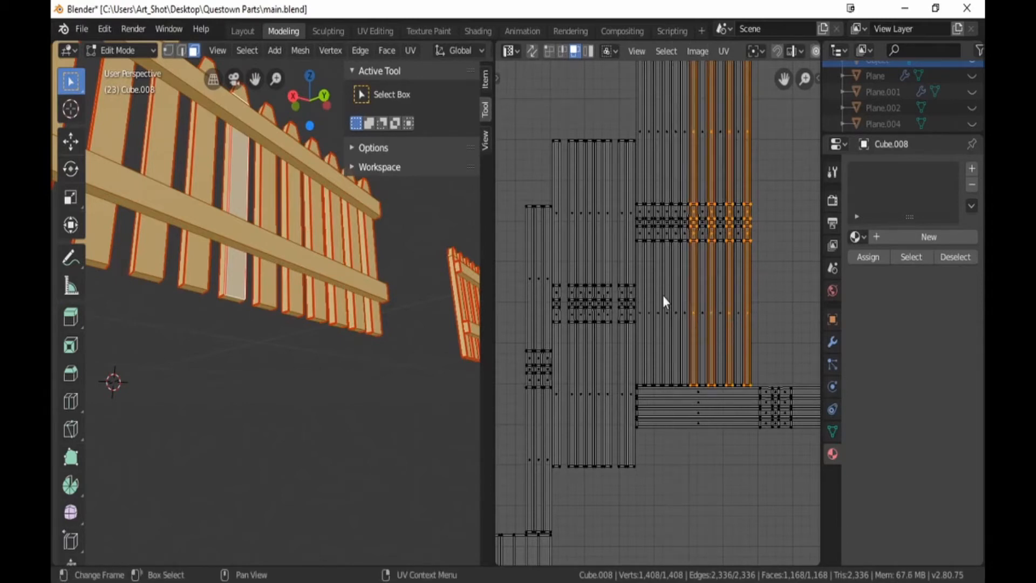
key(b)
drag(671, 111, 673, 319)
key(b)
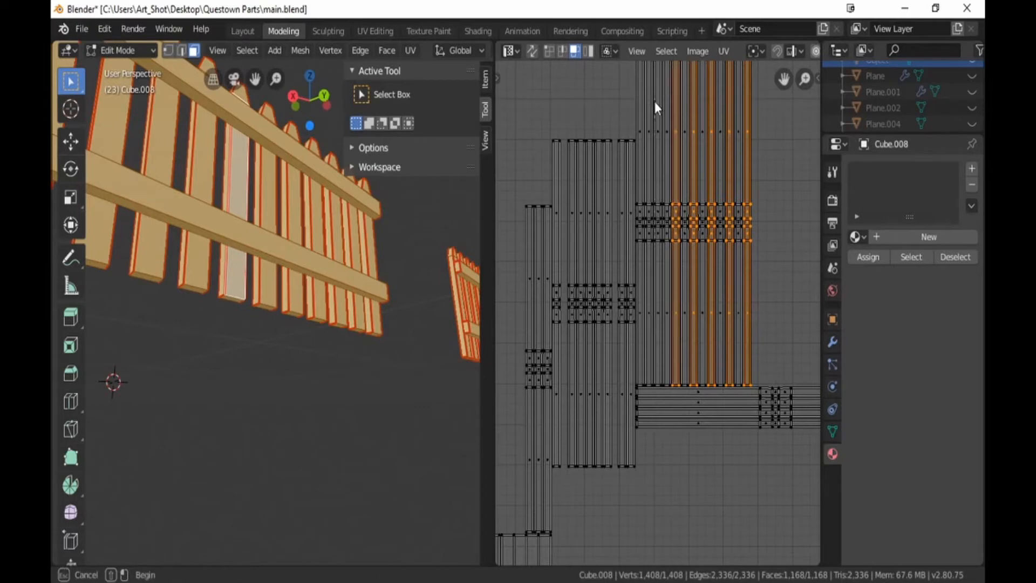
Step: Shift the row of vertical UV strips above the horizontal group left, box-selecting each neighbouring strip, until it reaches the group's left edge
drag(655, 101, 659, 319)
key(g)
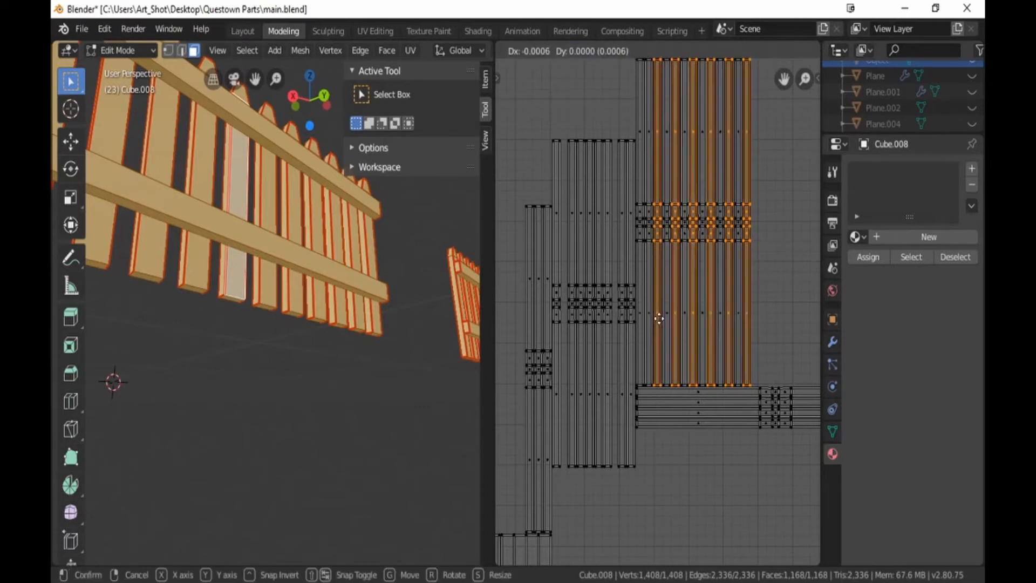
click(650, 319)
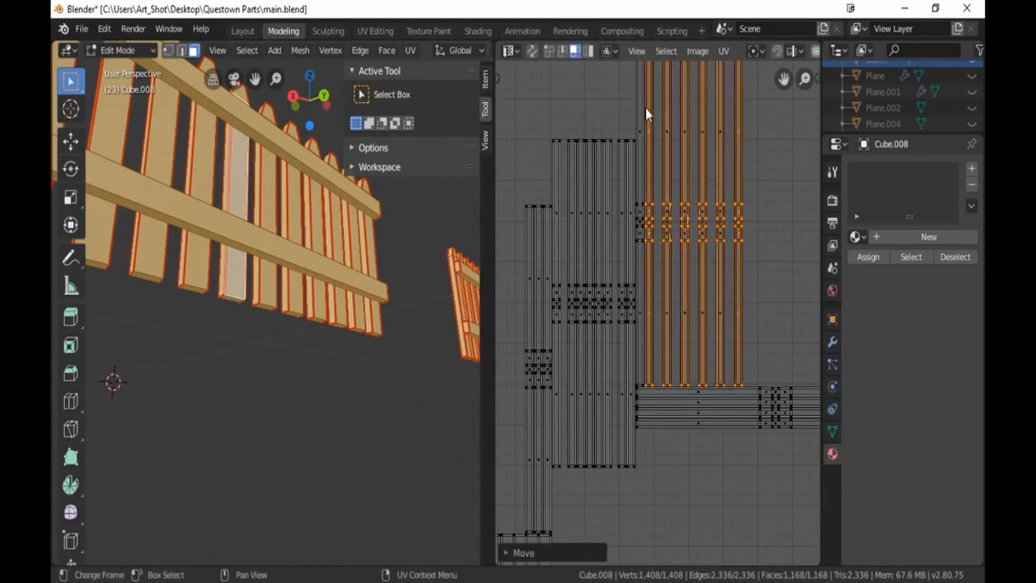
key(b)
drag(647, 99, 745, 337)
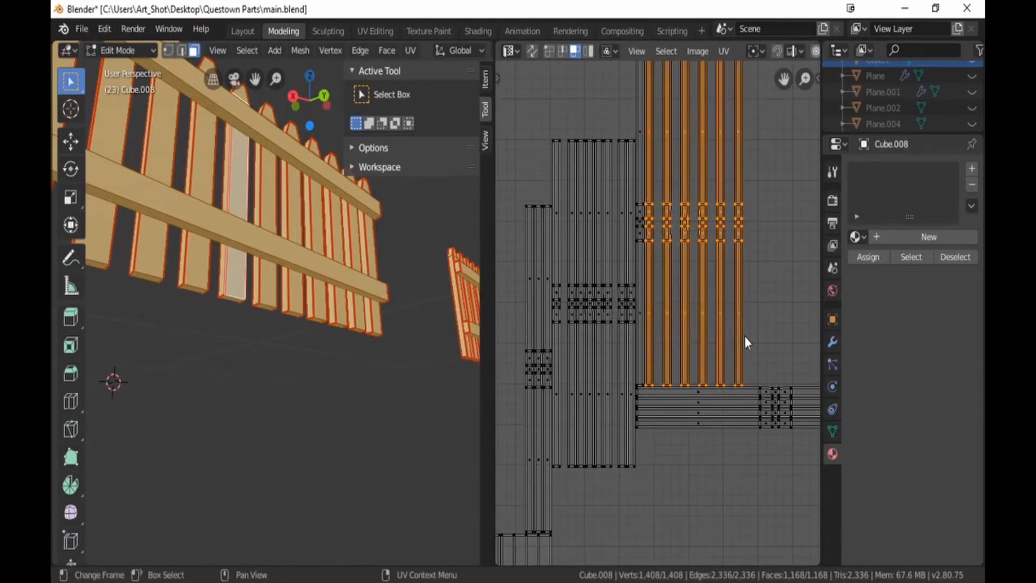
key(g)
click(735, 335)
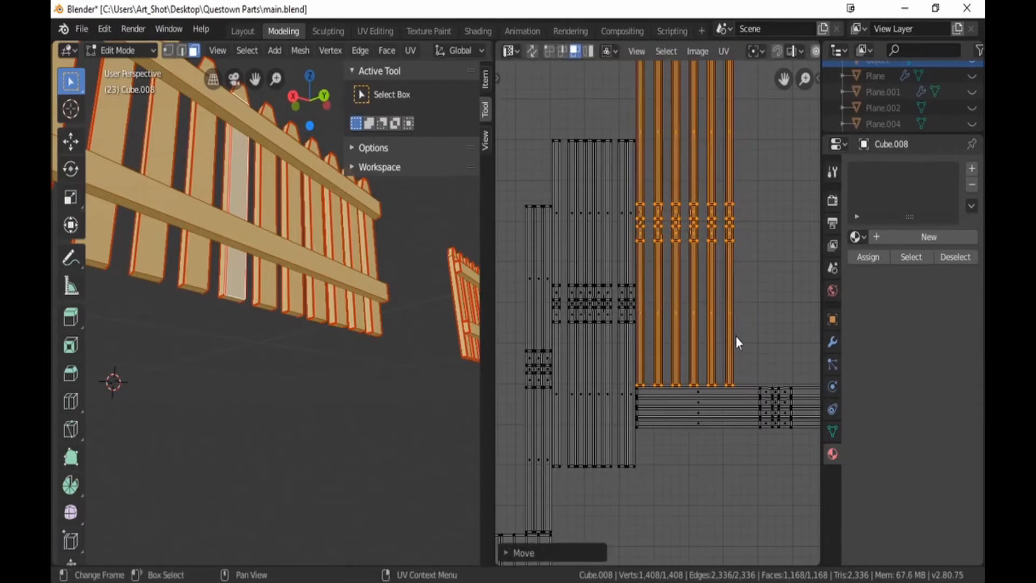
Step: Stack the next two columns of vertical UV strips onto the leftmost column by deselecting it and shifting the rest left
key(b)
drag(627, 107, 648, 325)
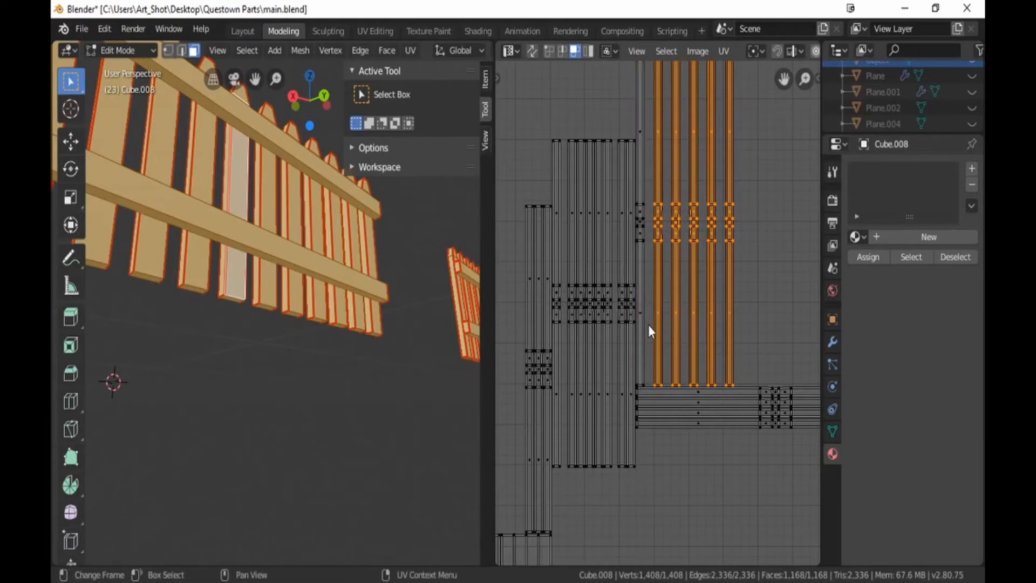
key(g)
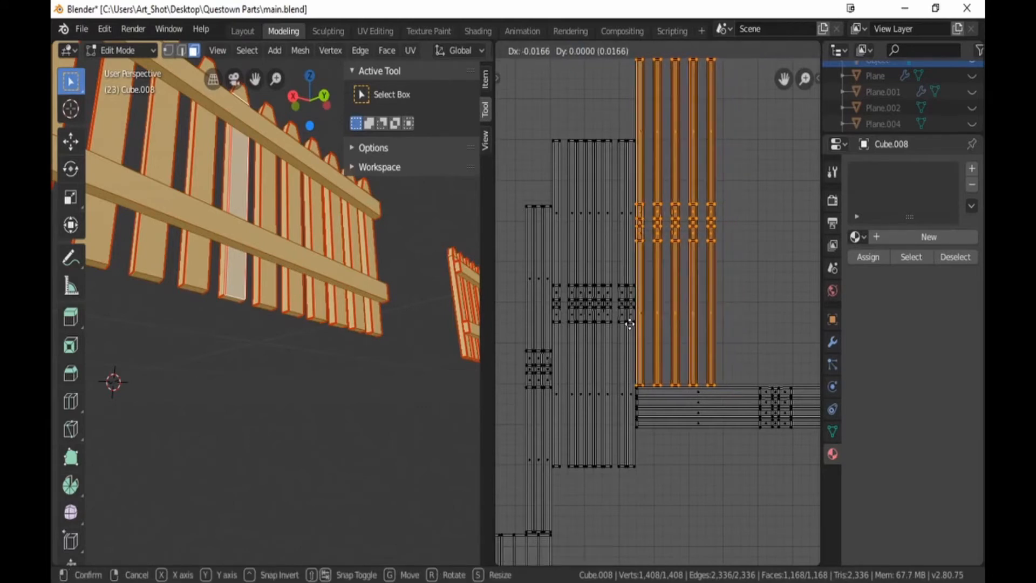
click(630, 324)
key(b)
middle_drag(601, 98, 645, 336)
key(g)
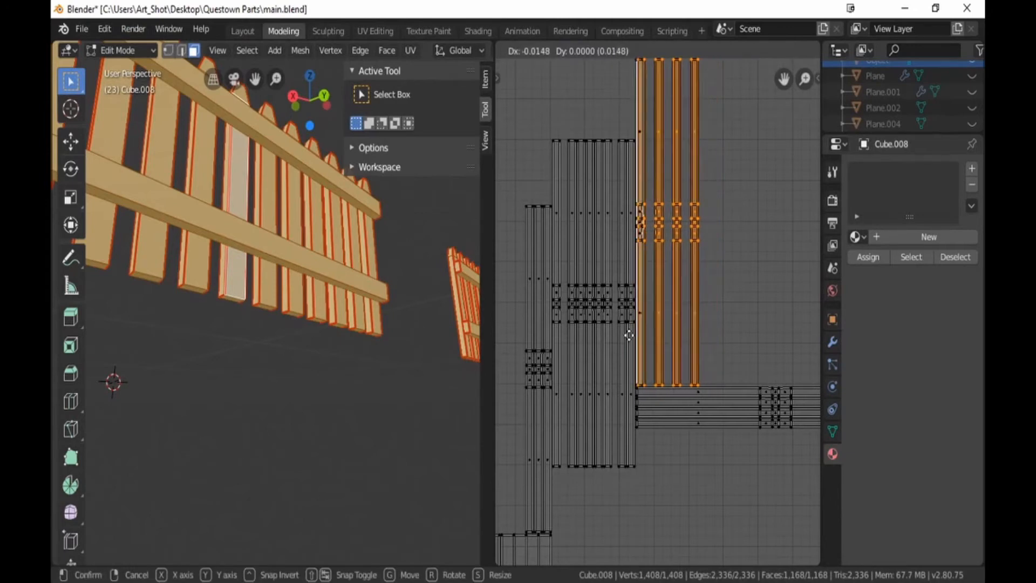
click(627, 335)
Step: Collapse the remaining three columns onto the leftmost stack so all these vertical UV strips overlap as one strip
key(b)
middle_drag(583, 104, 647, 346)
key(g)
click(627, 362)
key(b)
key(g)
click(626, 116)
key(b)
key(g)
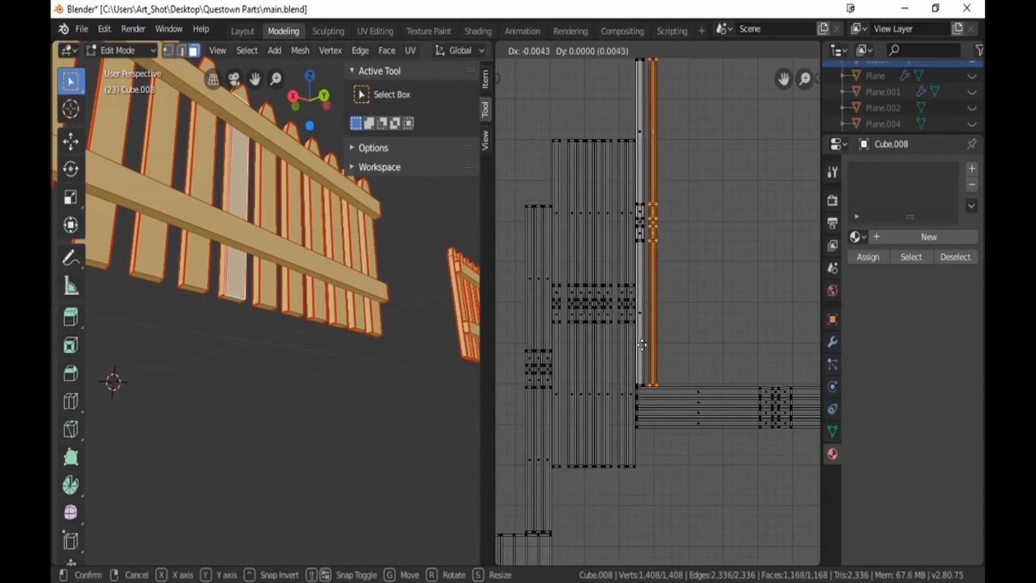
click(628, 345)
Step: Select the whole stacked vertical strip and move it outside the UV square onto the pinned vertical strip
scroll(677, 183, down, 1)
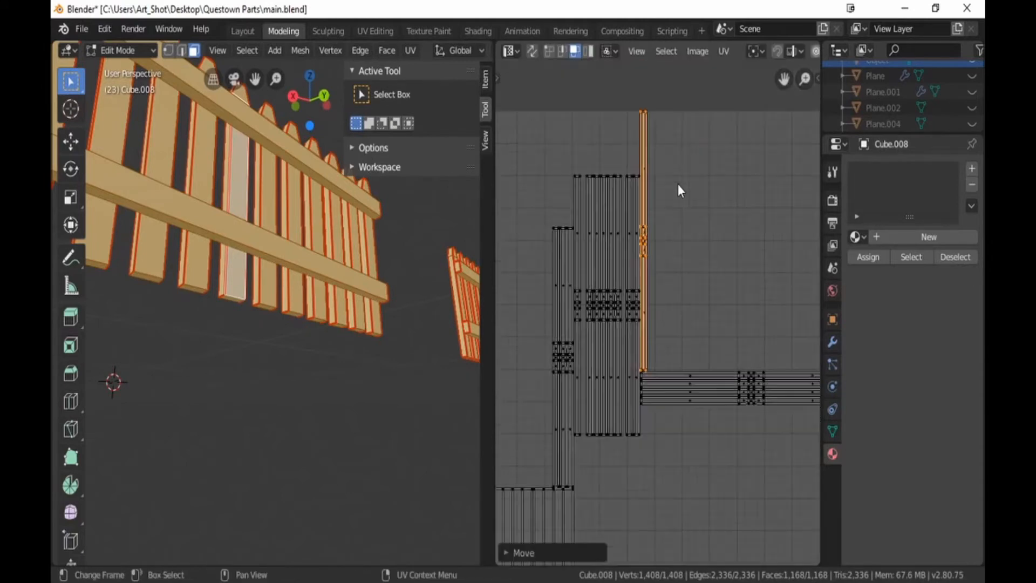
key(b)
drag(640, 138, 671, 345)
scroll(671, 345, down, 3)
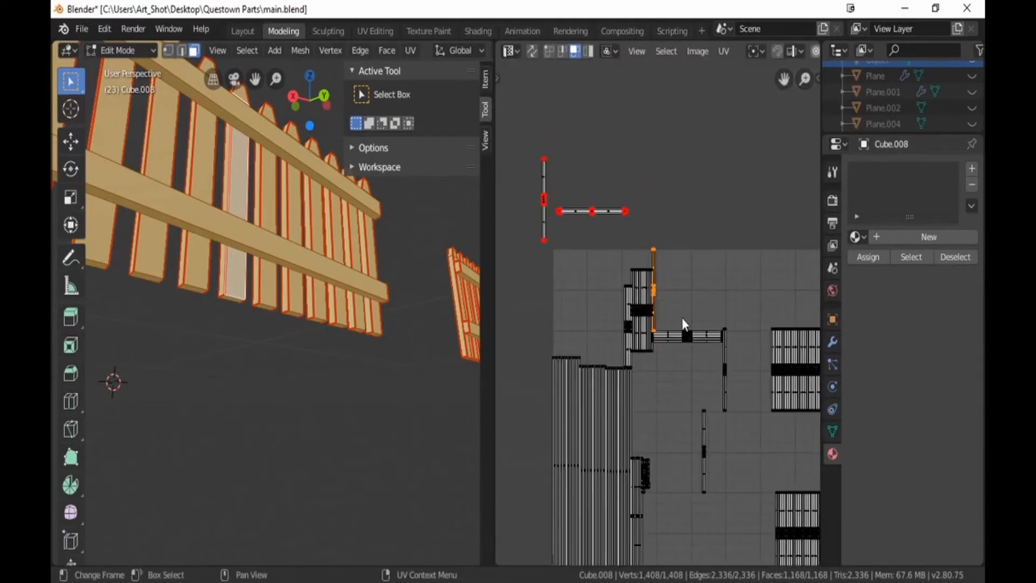
key(g)
click(573, 224)
Step: Box-select the combined vertical strip outside the UV square, pin its UVs and clear the selection
scroll(677, 206, up, 1)
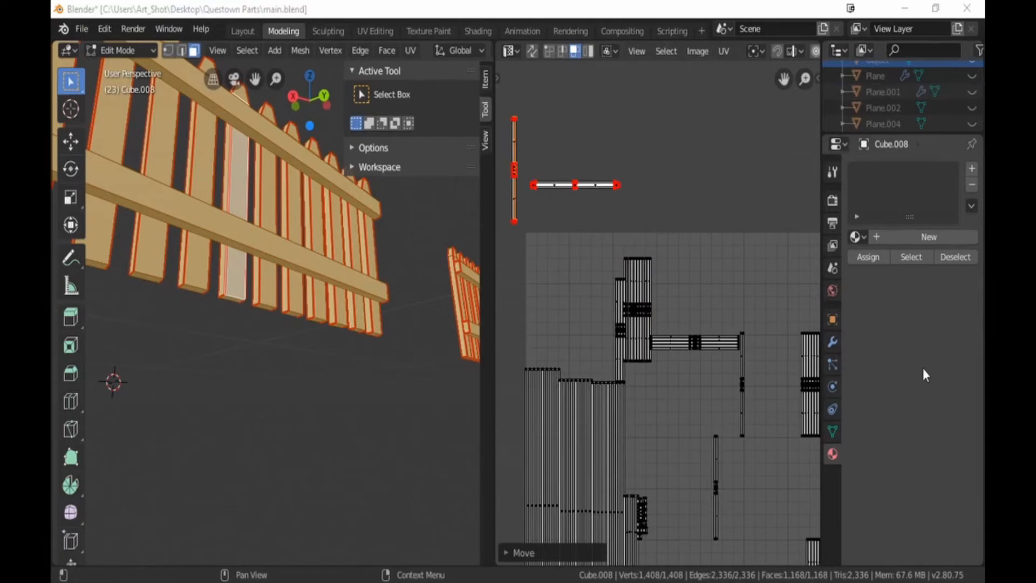
key(b)
drag(508, 113, 521, 234)
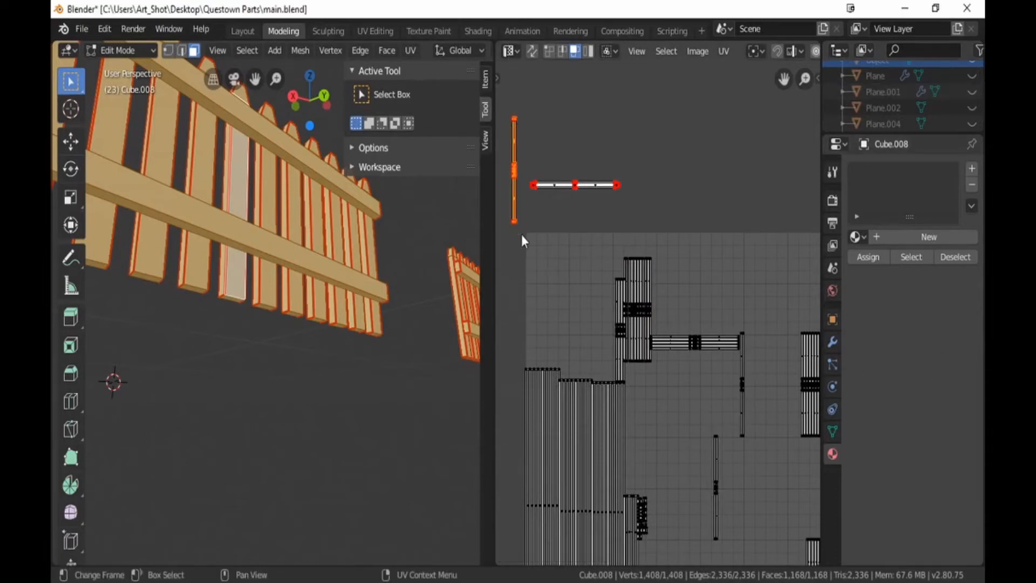
key(p)
key(alt+a)
Step: Select the upper block of vertical strips at the UV square's right edge and move it along Y to just above the lower block
middle_drag(727, 406, 561, 303)
scroll(604, 322, up, 3)
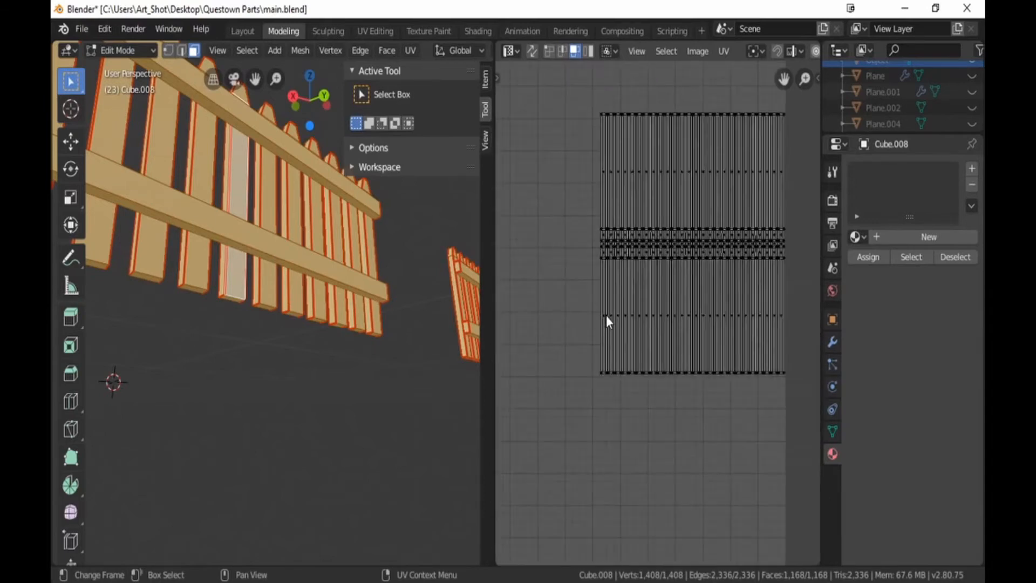
key(b)
drag(592, 135, 770, 432)
key(g)
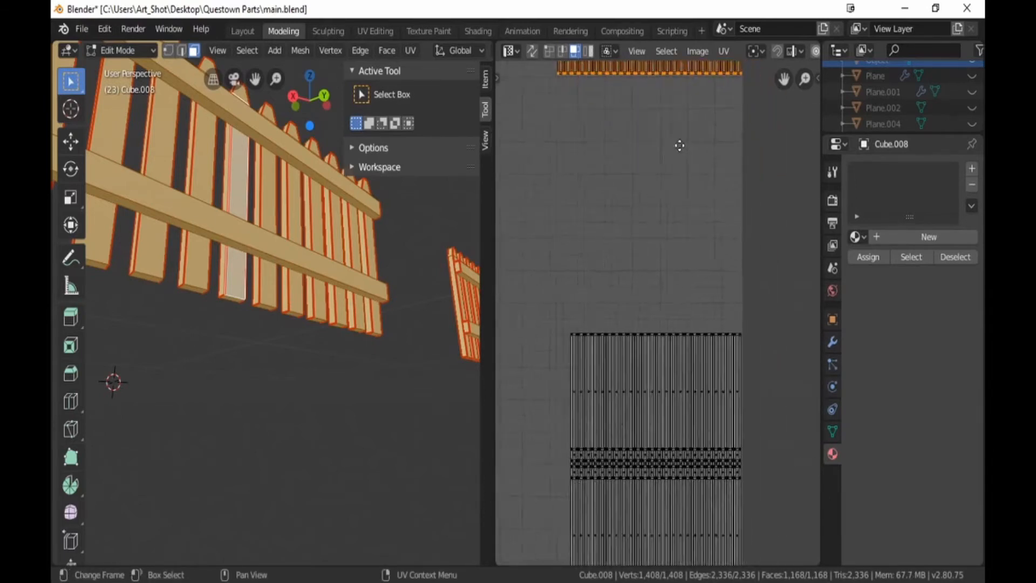
key(g)
key(y)
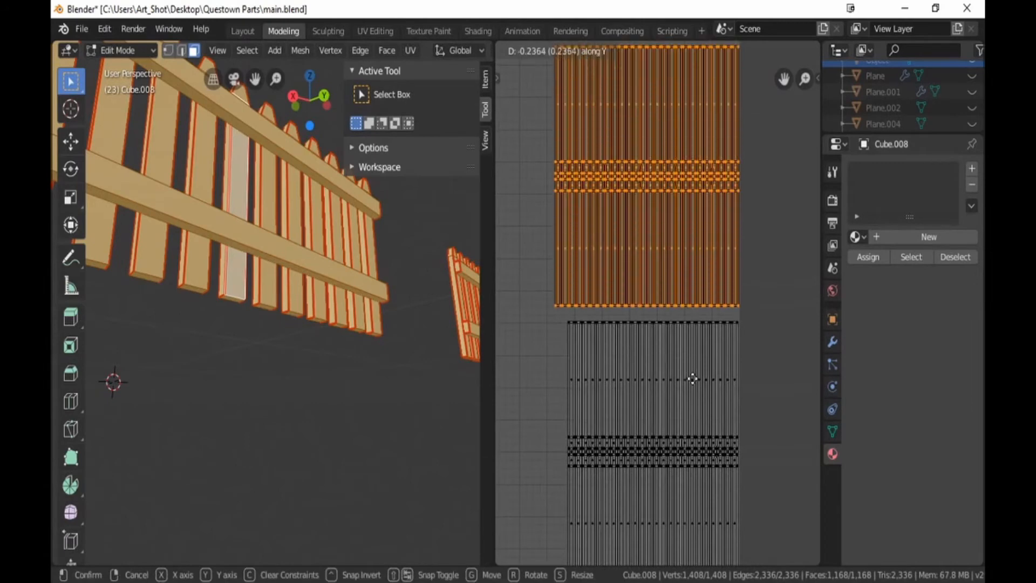
click(692, 378)
Step: Stack the rightmost strips of both blocks onto the neighbouring column and shift the combined column left one more strip
key(alt+a)
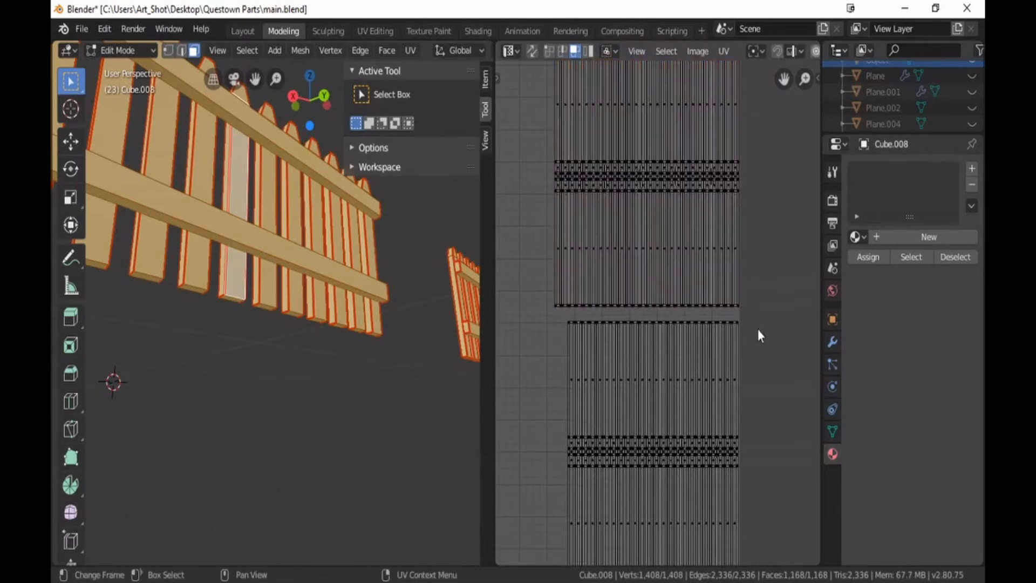
drag(732, 94, 769, 471)
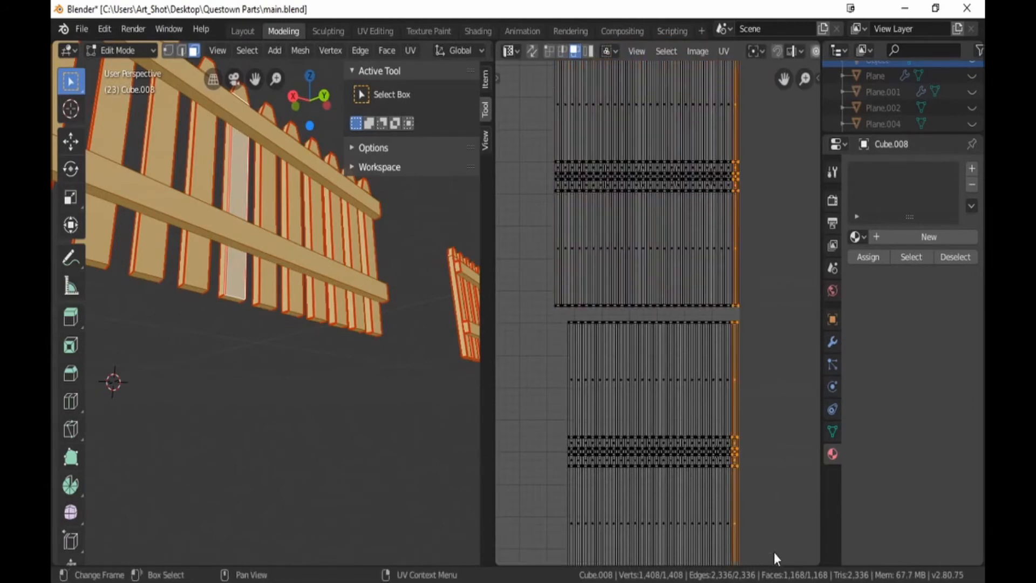
key(g)
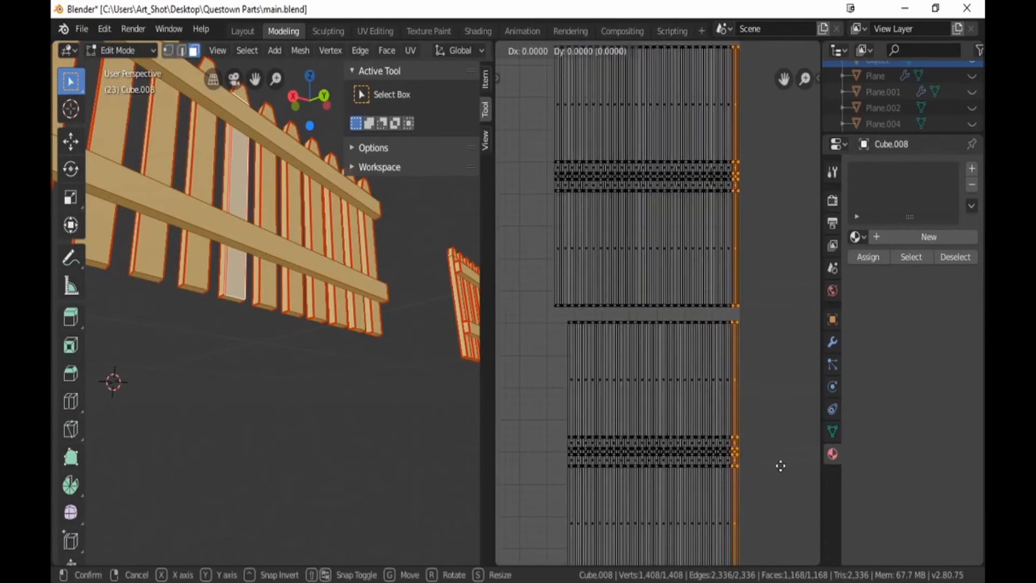
click(773, 466)
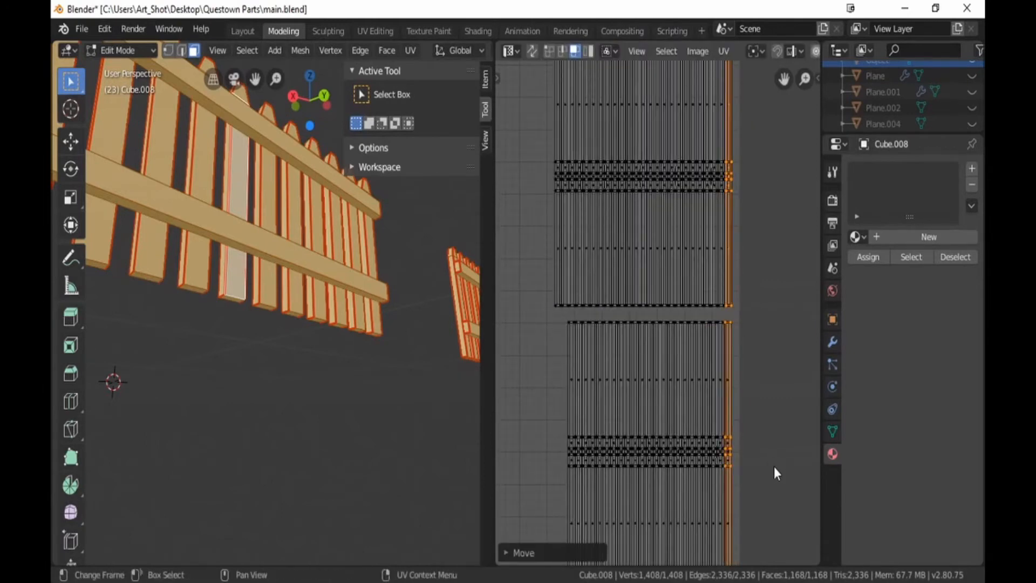
key(b)
drag(738, 97, 748, 505)
key(g)
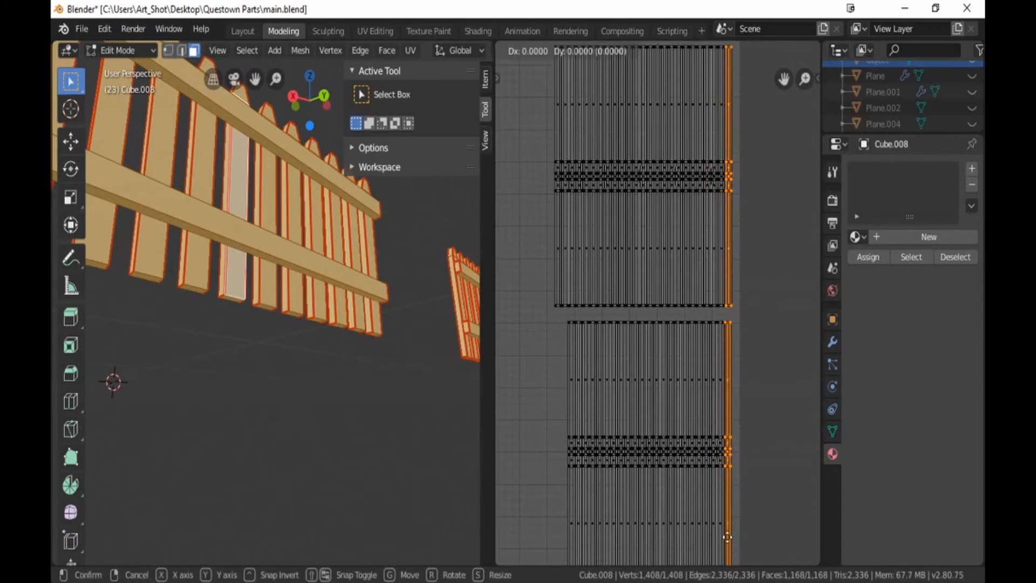
click(720, 537)
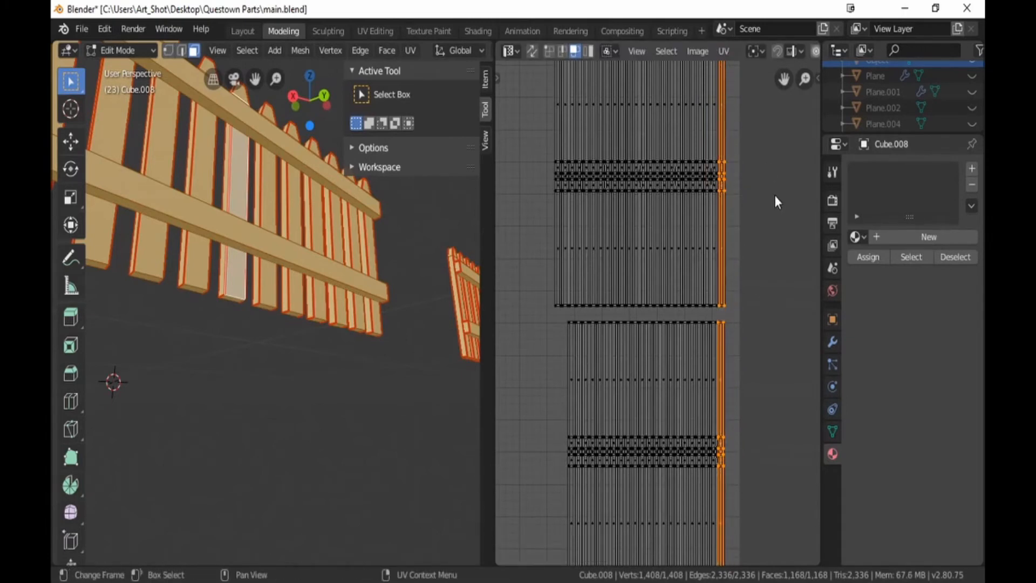
Step: Move the growing right-hand strip stack of both blocks left over three more columns, adding each overlapped column to the selection
key(g)
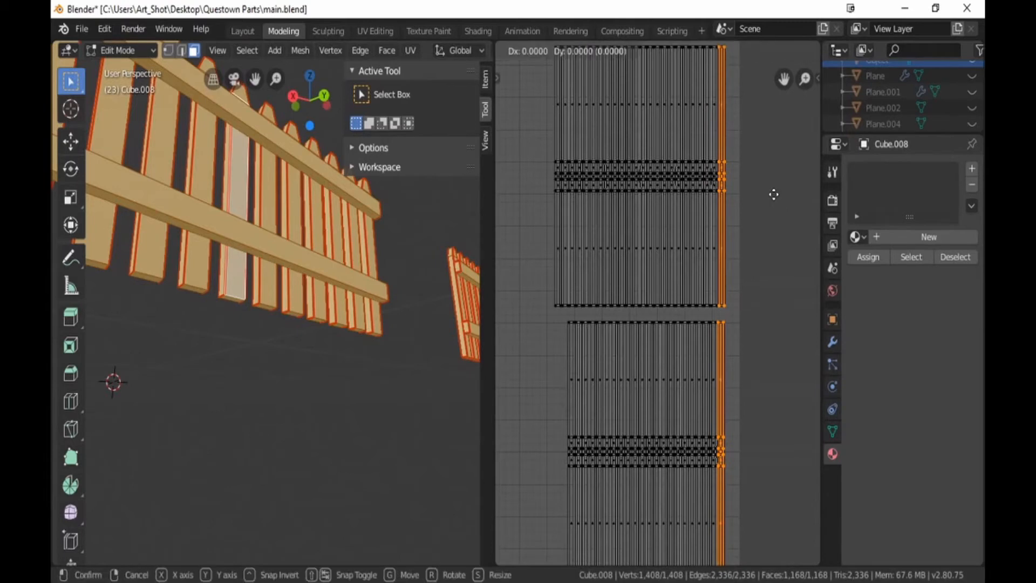
click(767, 194)
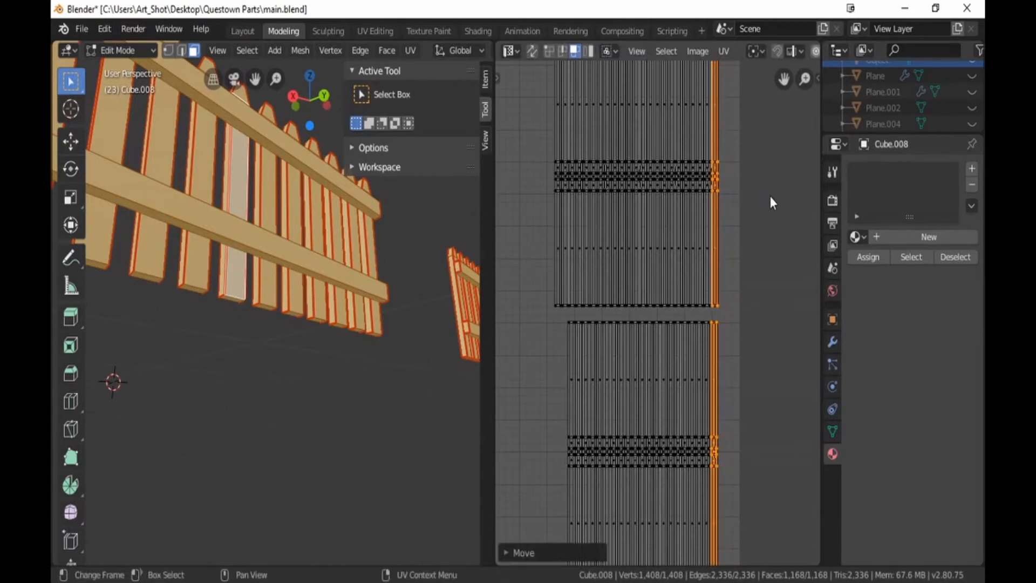
drag(736, 84, 710, 453)
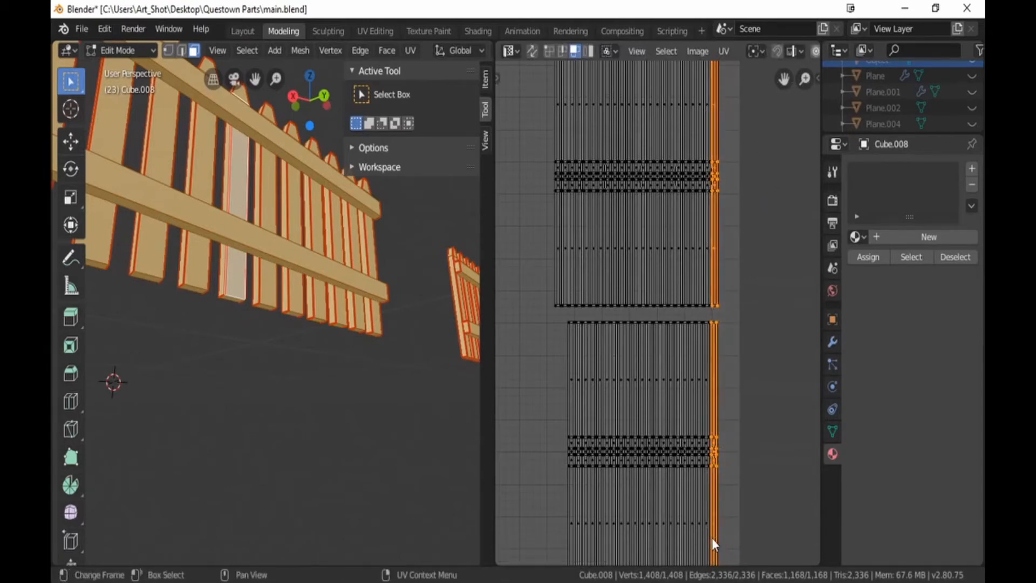
key(g)
click(746, 459)
key(b)
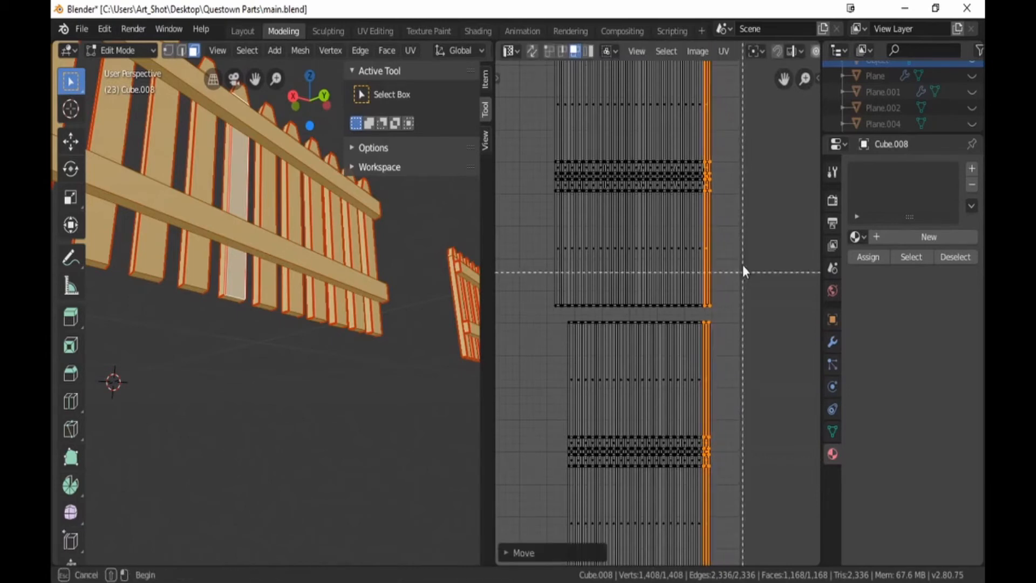
drag(726, 88, 705, 537)
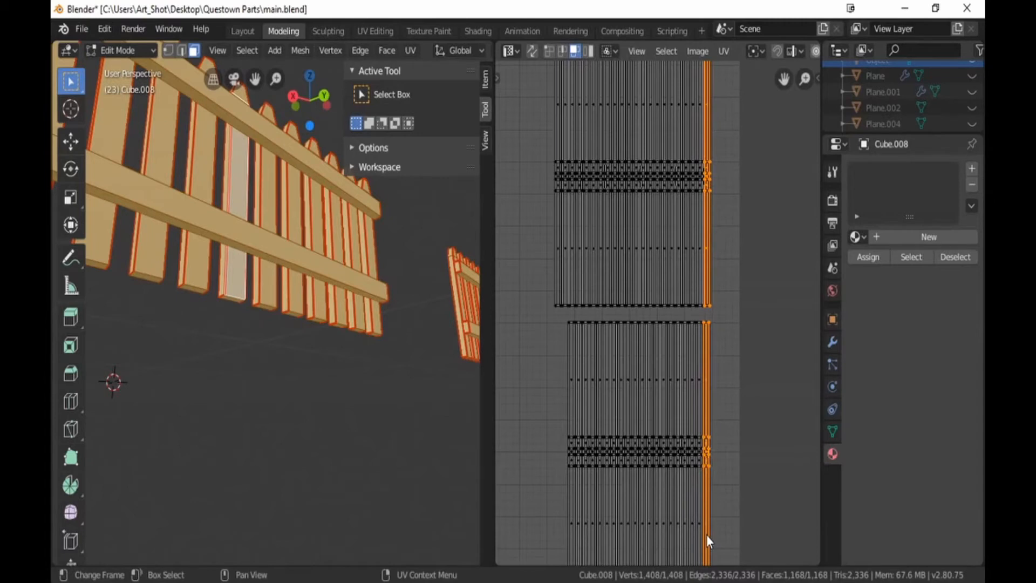
key(g)
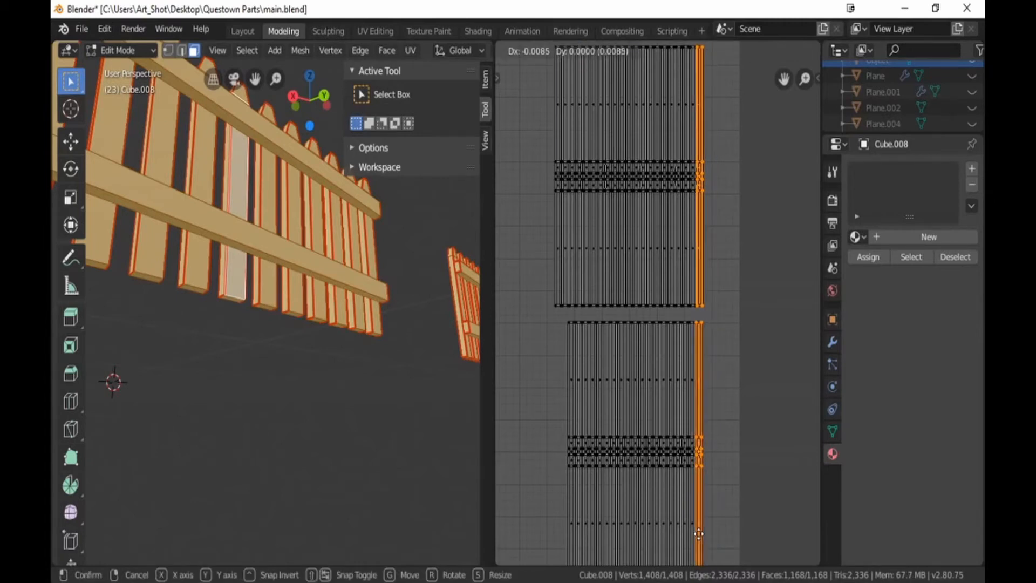
click(700, 537)
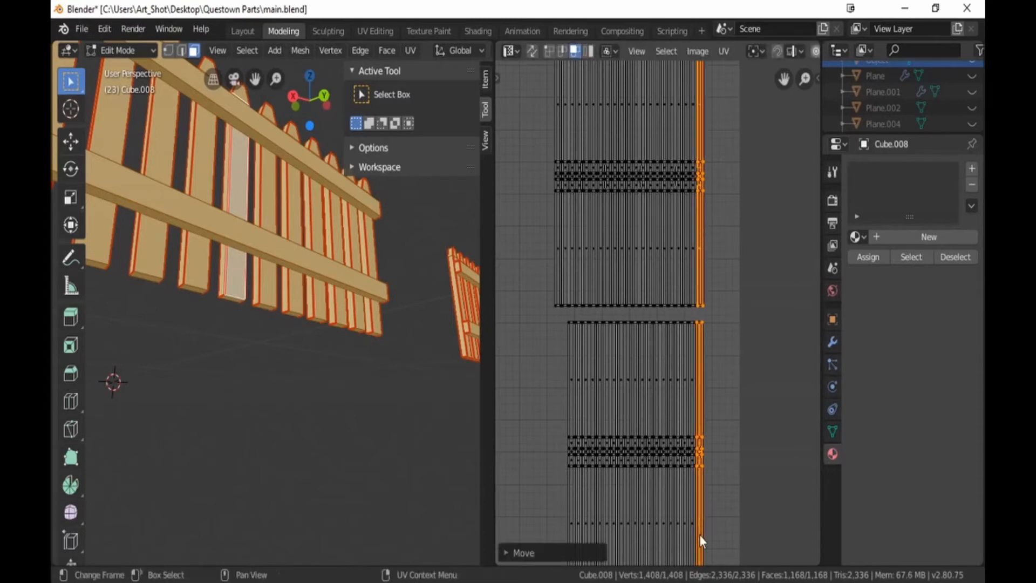
Step: Continue collapsing both blocks by box-selecting the stacked right-hand column and shifting it left three times, one strip width each
key(b)
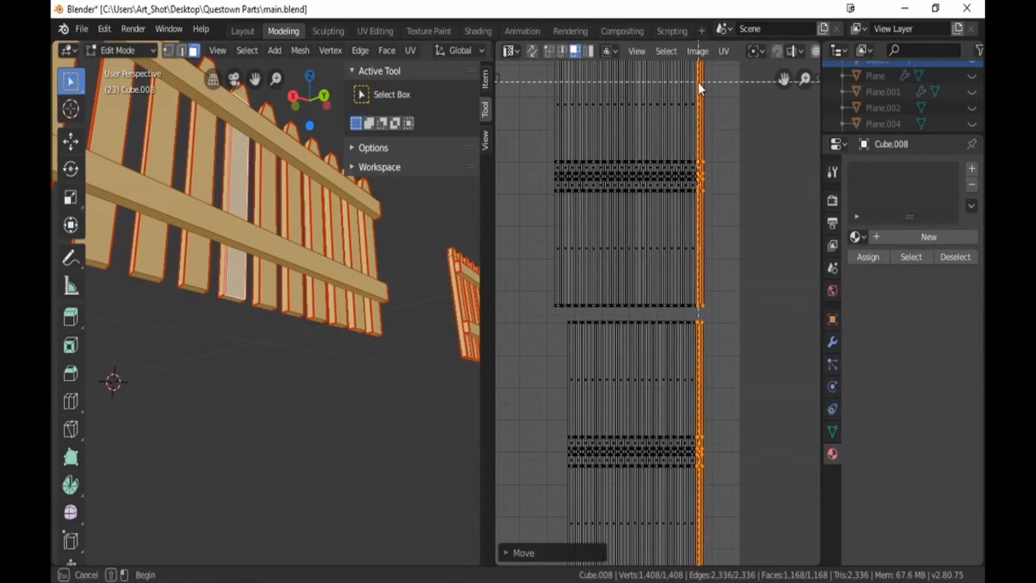
drag(698, 82, 729, 448)
key(g)
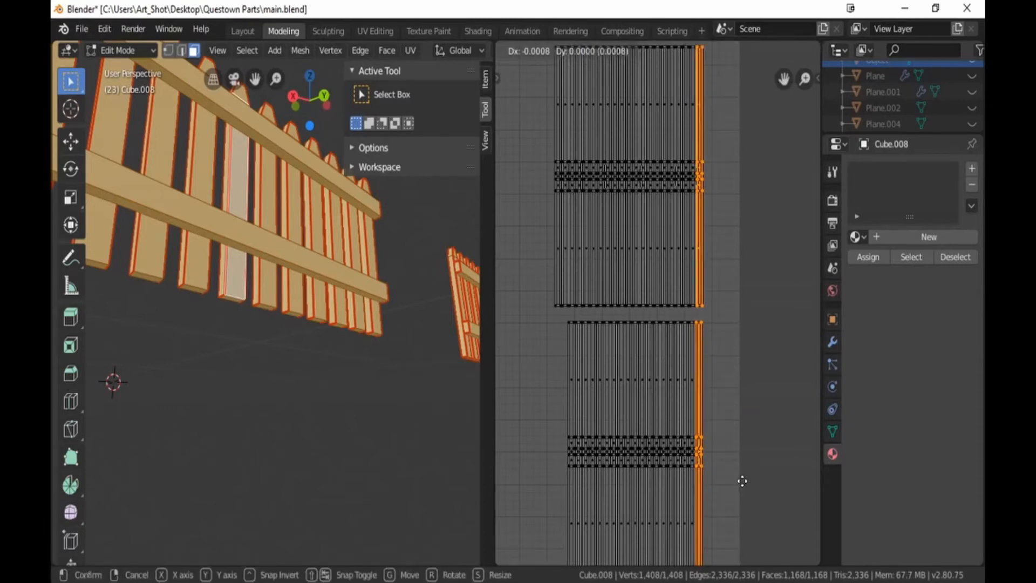
click(736, 481)
key(b)
drag(723, 533, 690, 95)
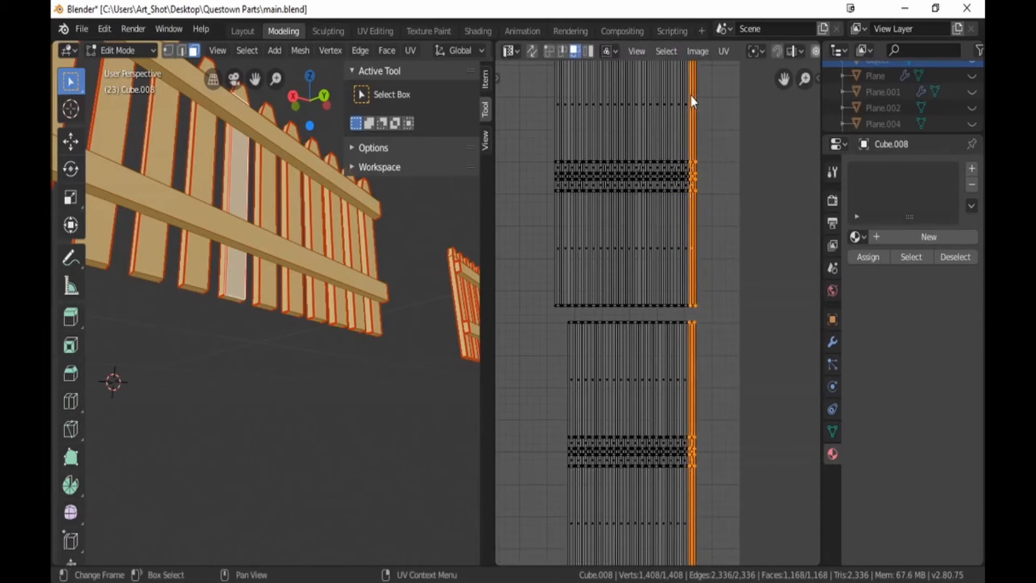
key(g)
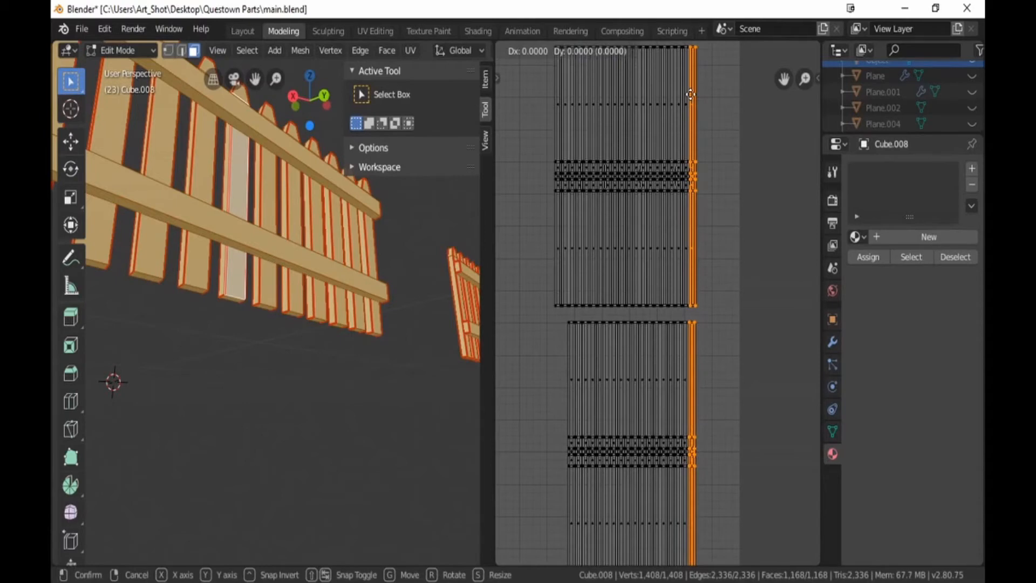
click(684, 95)
key(b)
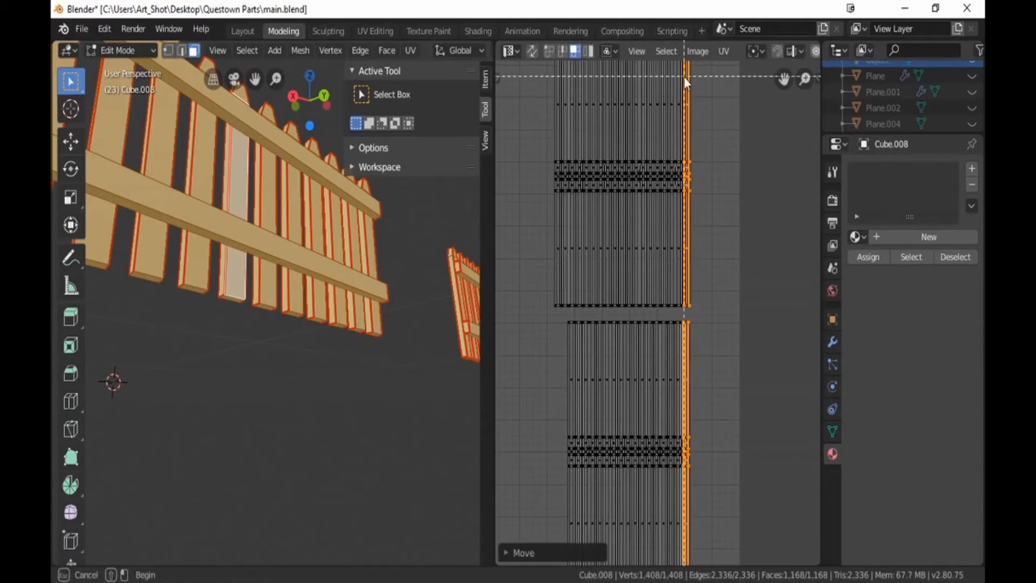
drag(685, 81, 694, 550)
key(g)
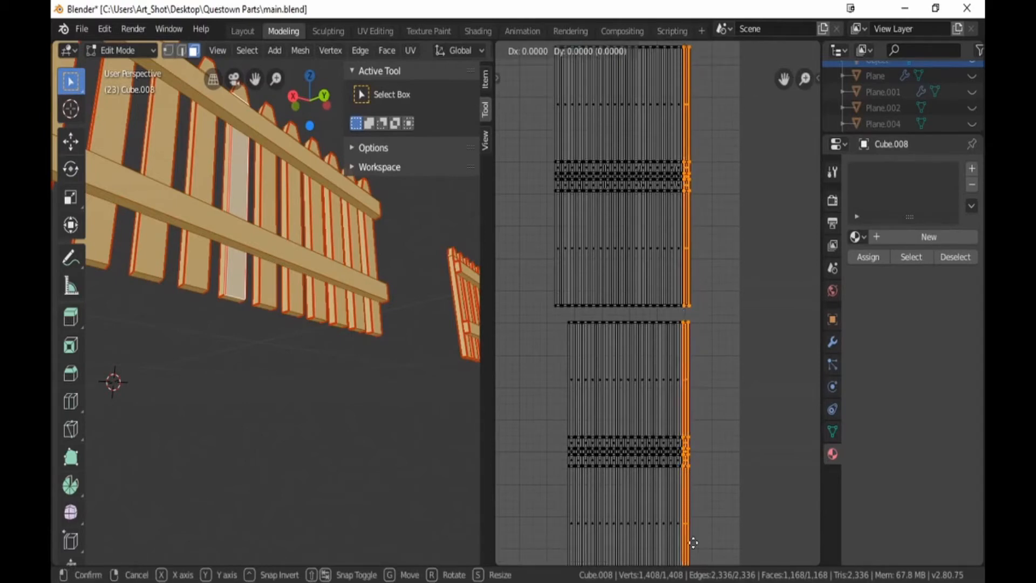
click(685, 544)
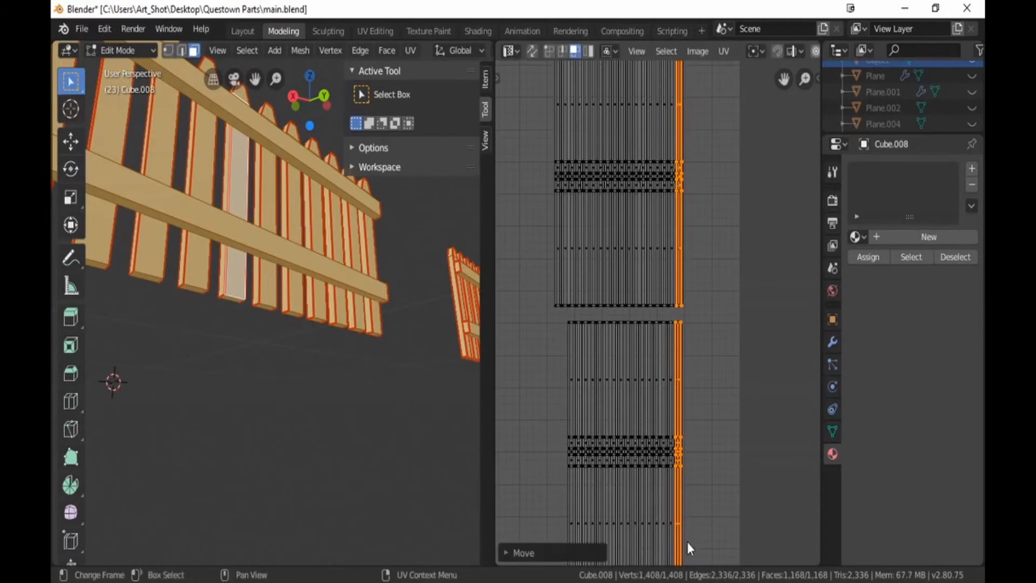
Step: Box-select the stacked right-hand column of both blocks and shift it left twice, about 0.0085 each time
key(b)
drag(678, 94, 705, 542)
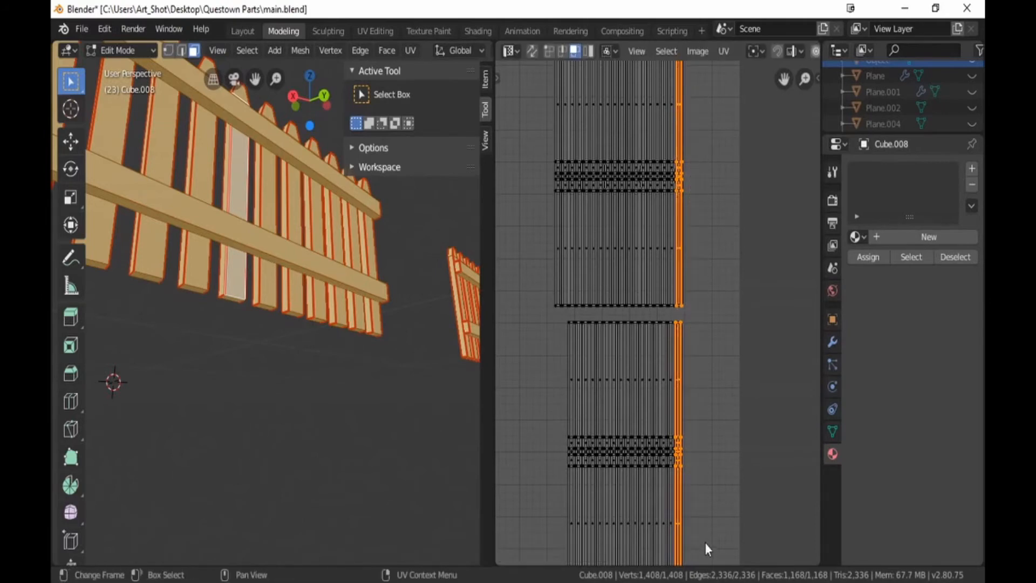
key(g)
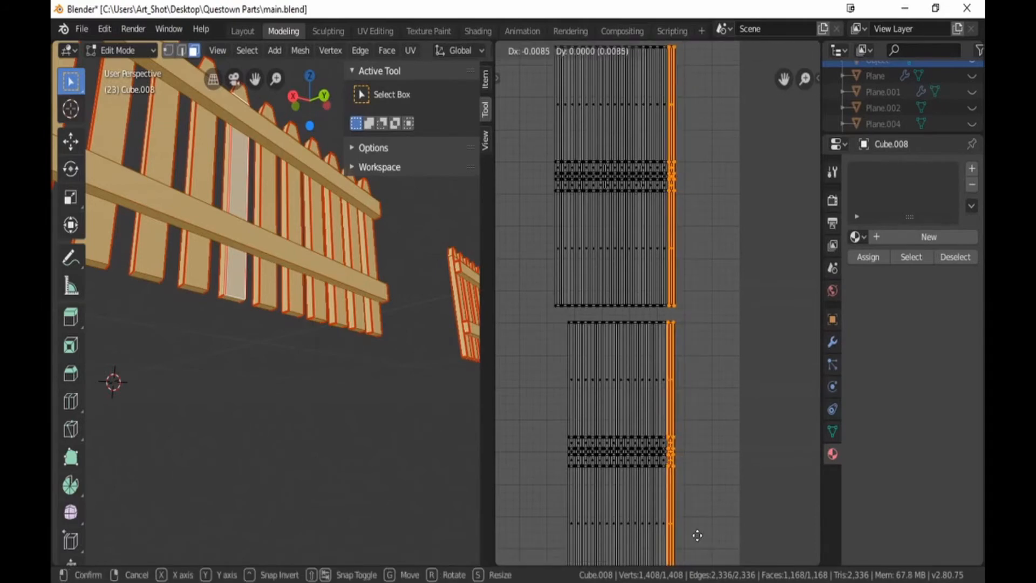
click(699, 541)
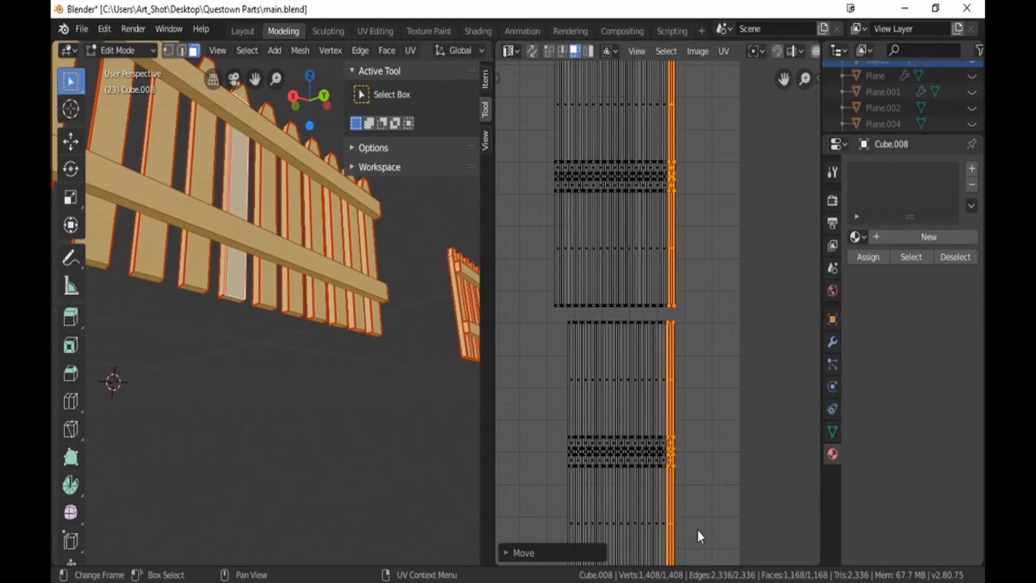
key(b)
drag(697, 529, 670, 97)
scroll(696, 222, up, 4)
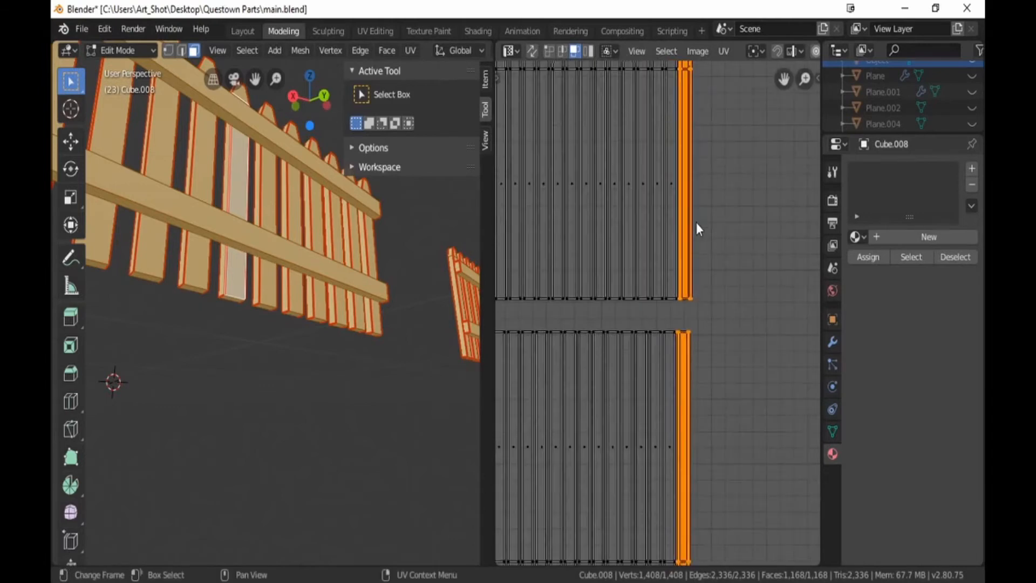
scroll(696, 223, down, 2)
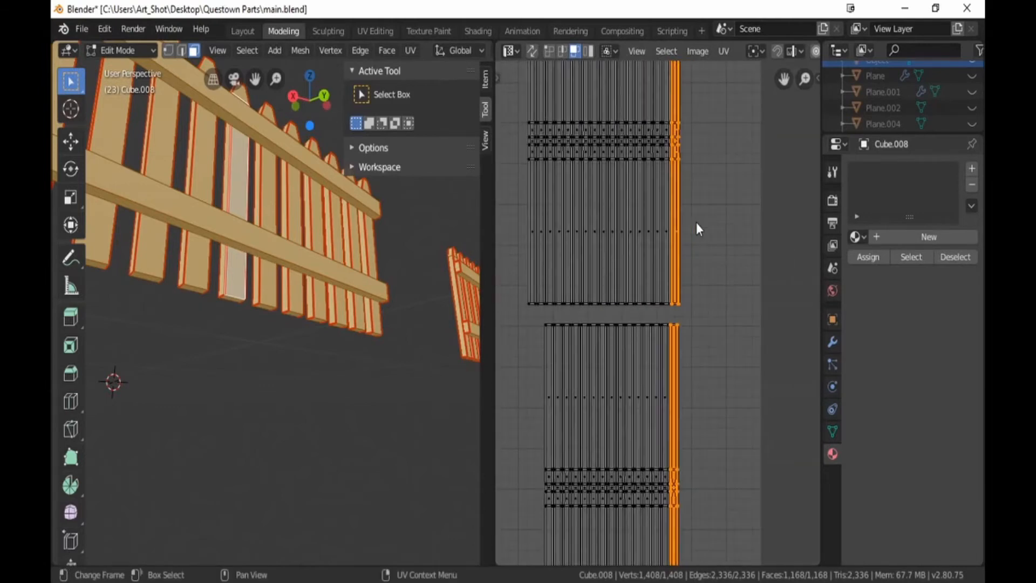
key(g)
click(688, 222)
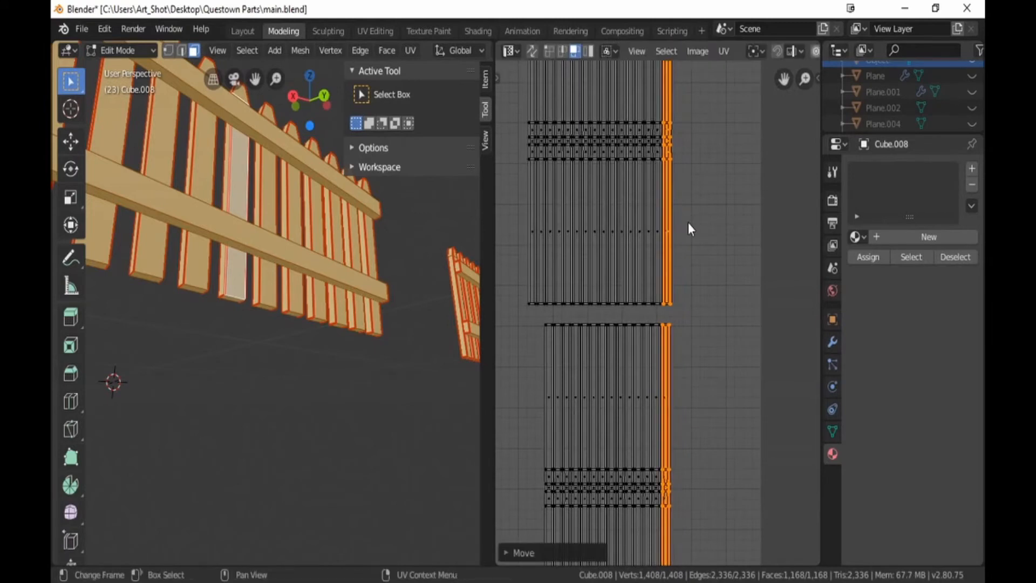
scroll(677, 112, down, 1)
key(Escape)
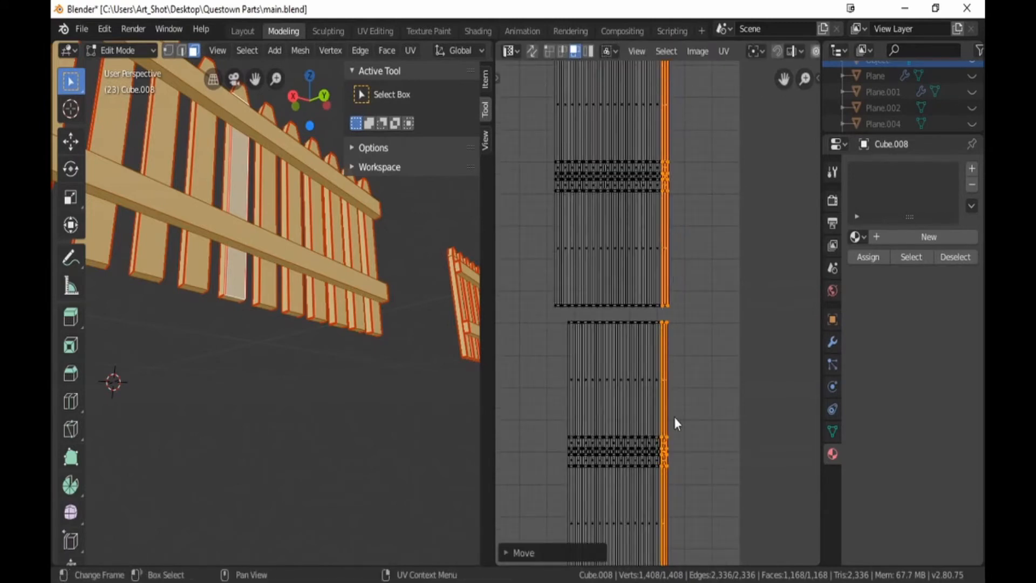
Step: Collapse two further strip columns by adding the overlapped strips to the selection and moving the stack left one strip width each time
key(b)
drag(661, 87, 686, 536)
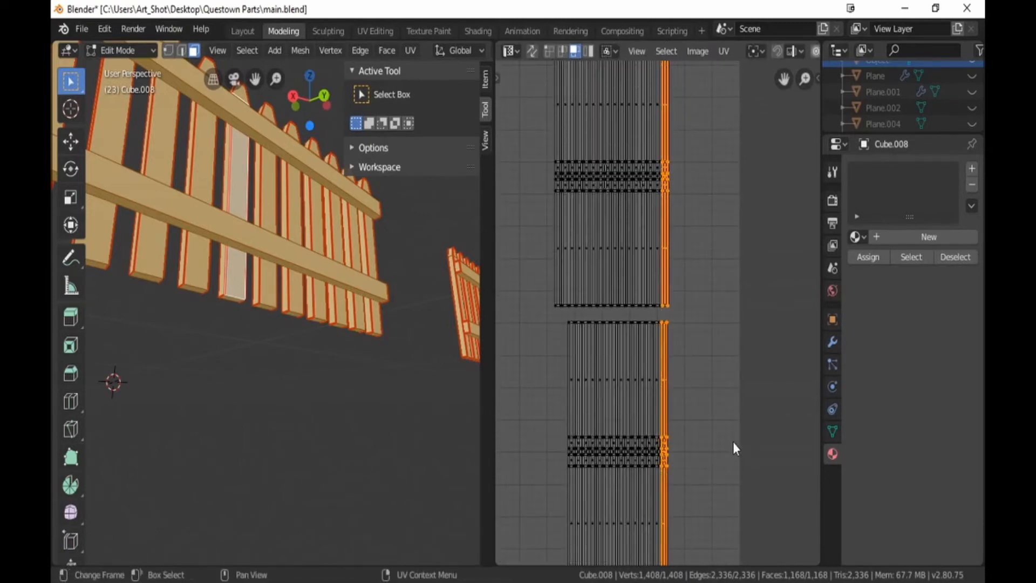
key(g)
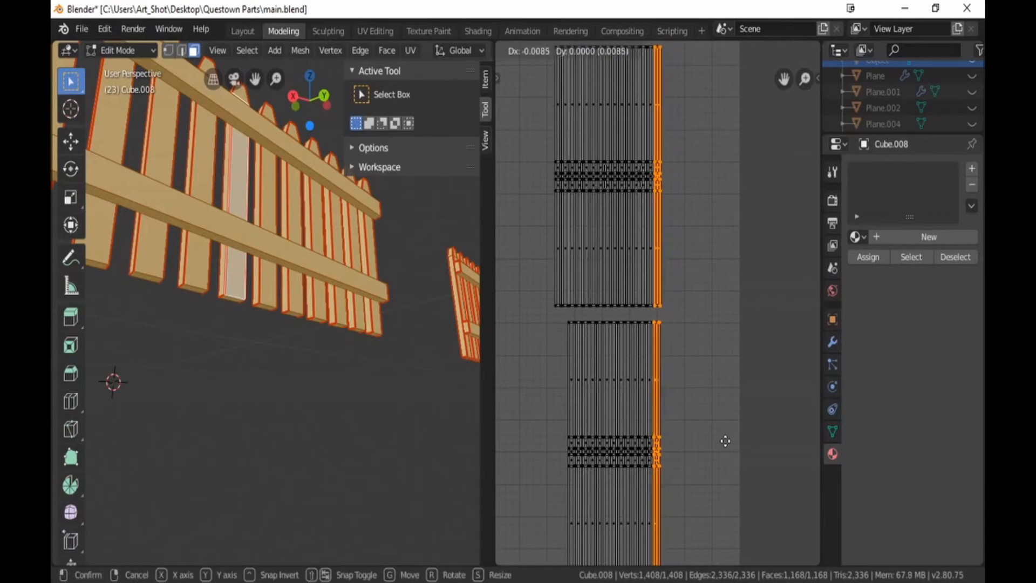
click(726, 443)
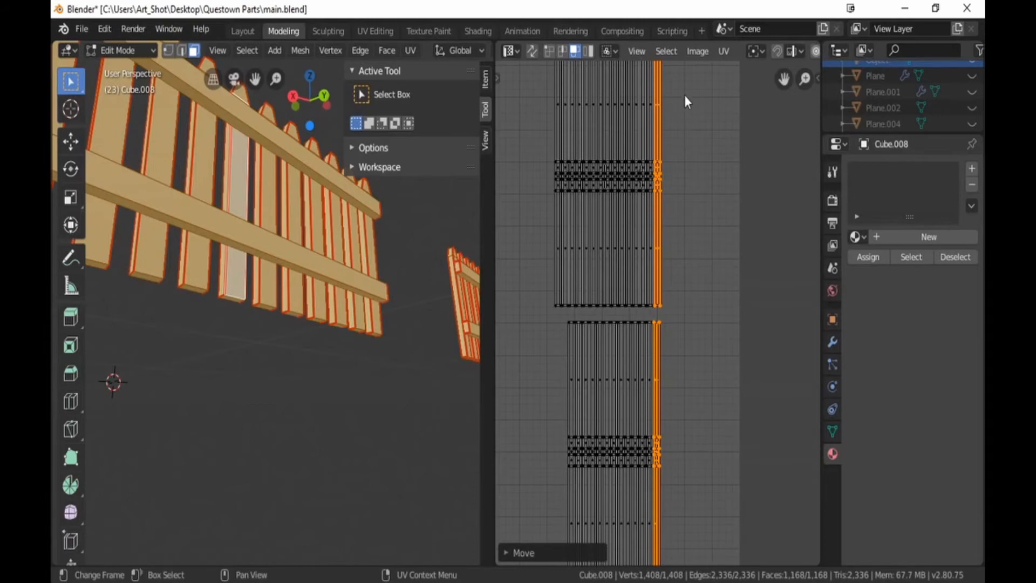
drag(685, 93, 655, 534)
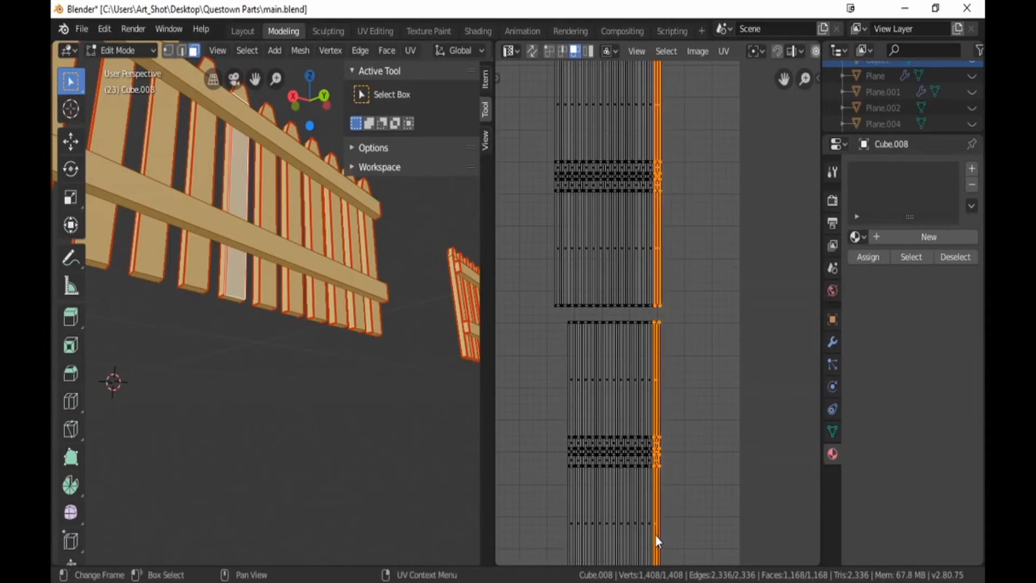
scroll(691, 484, up, 4)
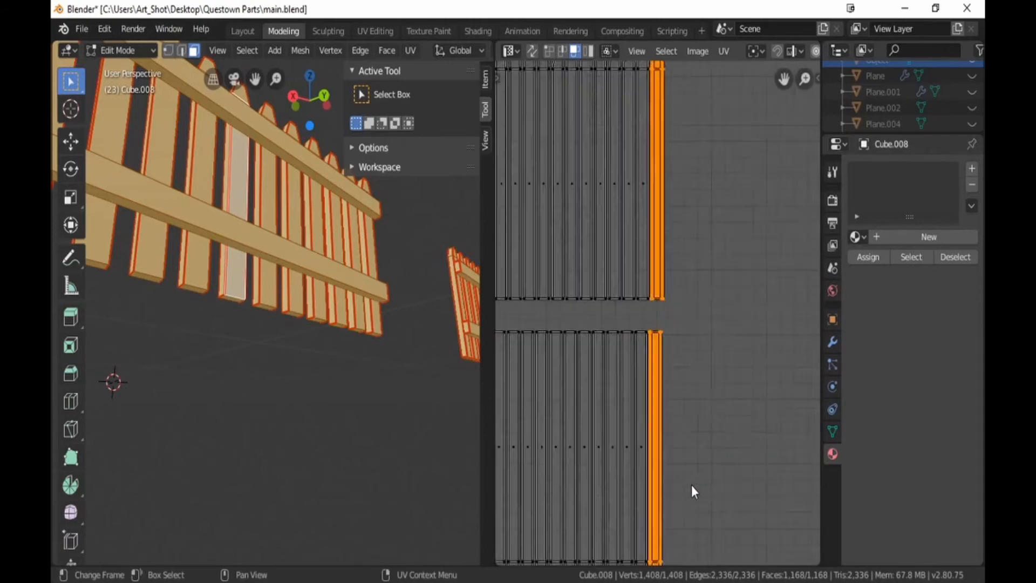
scroll(694, 483, down, 3)
key(g)
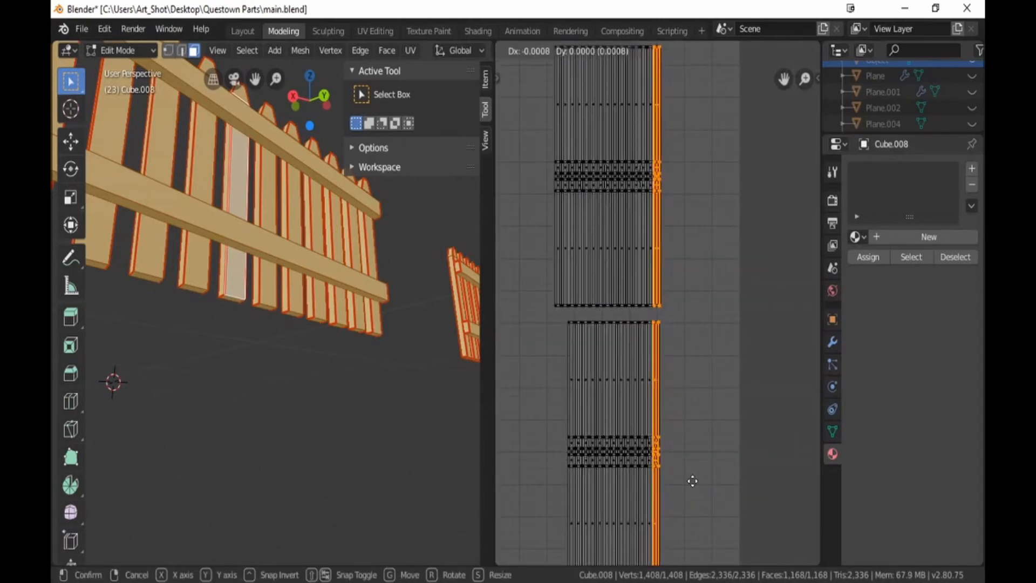
click(685, 481)
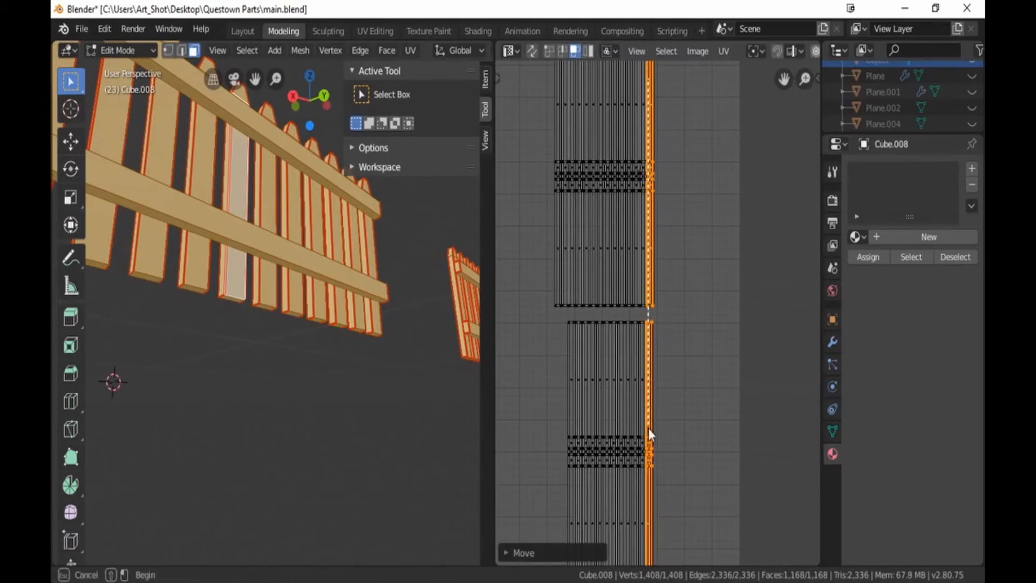
Step: Move the collapsed column into the empty space beside the blocks and stack its lower island onto the upper one, about 0.266 along Y
key(g)
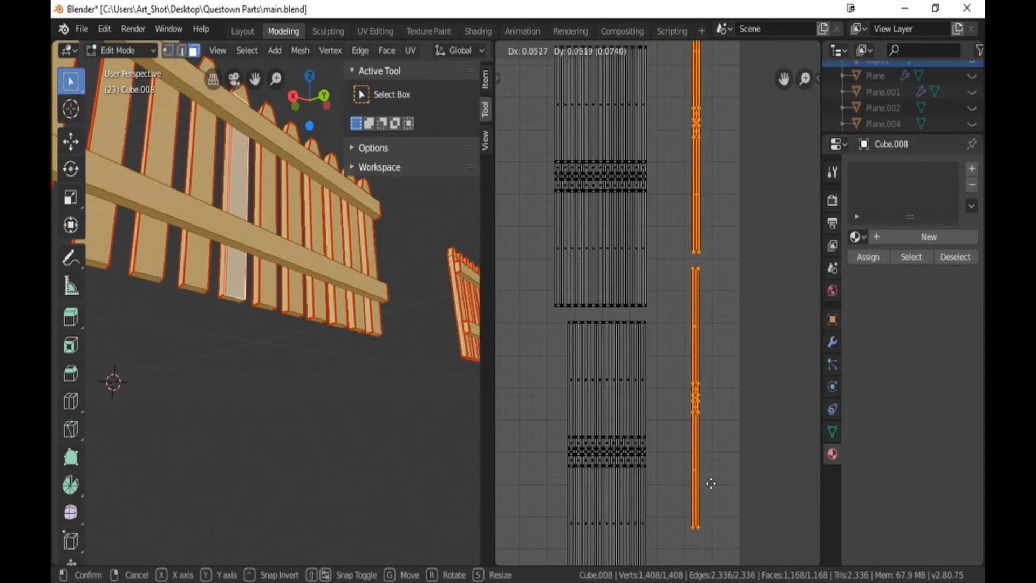
click(704, 446)
click(674, 321)
key(b)
drag(675, 314, 744, 520)
key(g)
key(y)
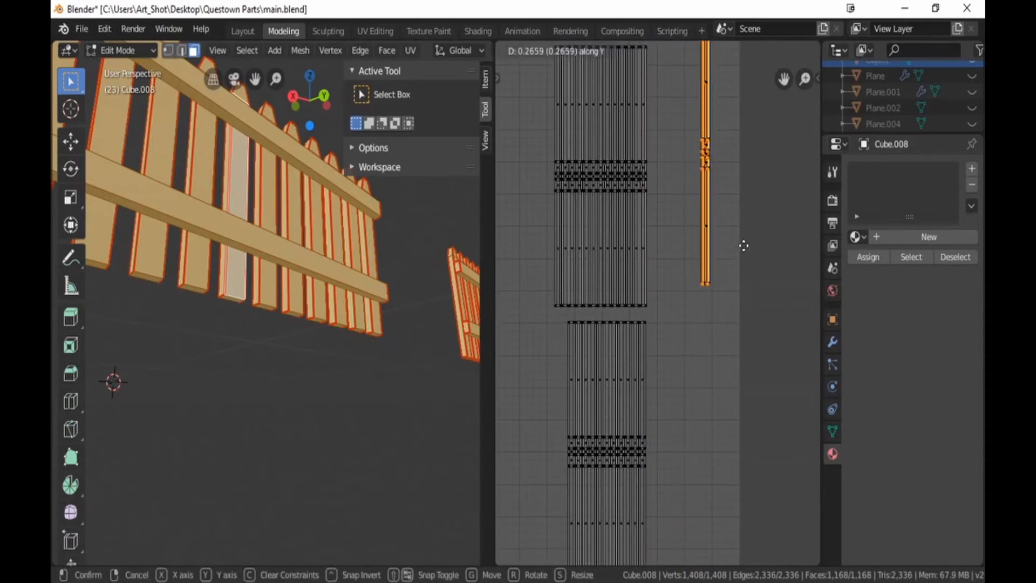
click(744, 245)
key(g)
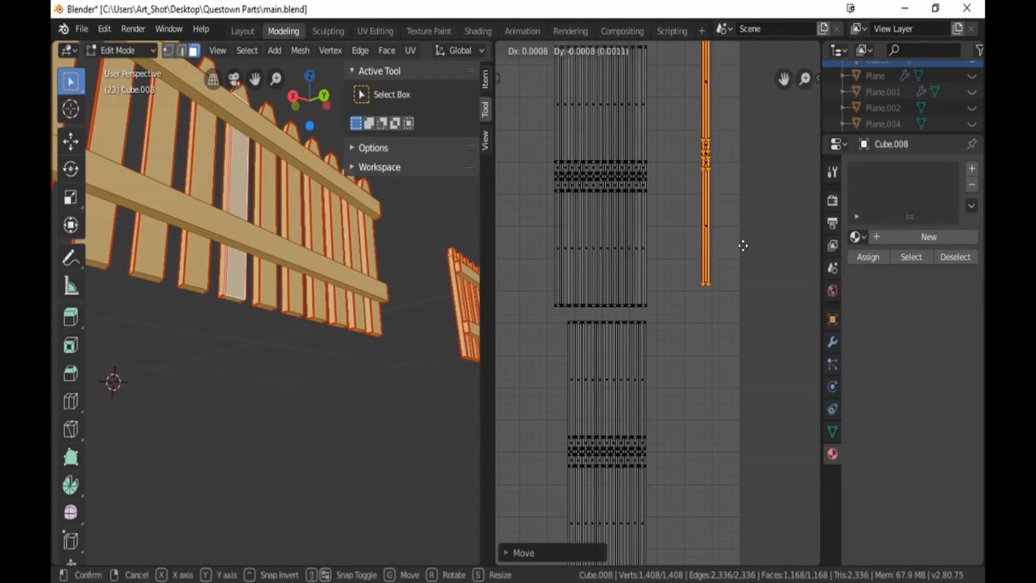
click(743, 244)
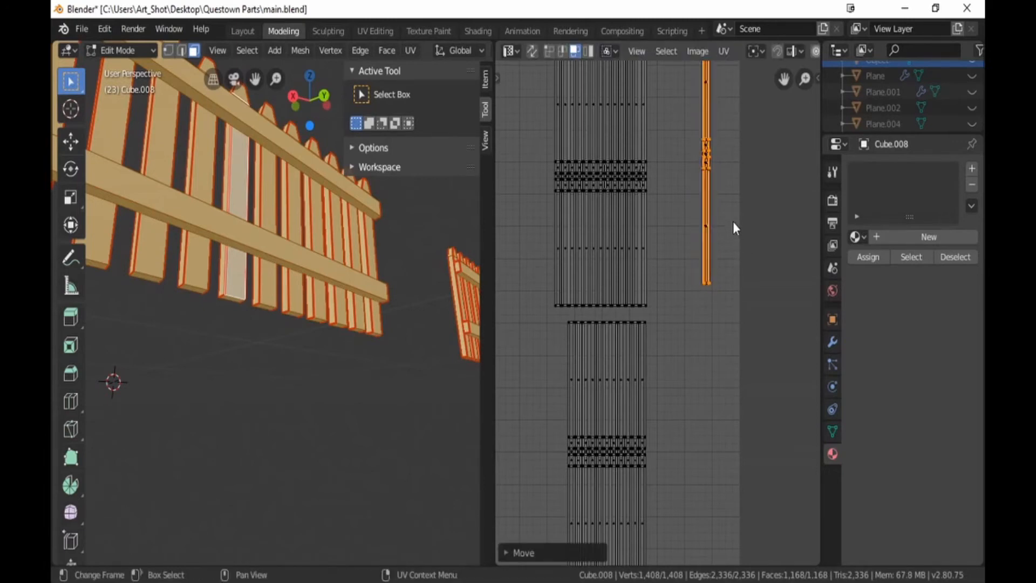
Step: Switch UV selection to vertices and scale the overlapping vertices at the isolated stack's upper-left corner to 0
middle_drag(733, 215, 730, 375)
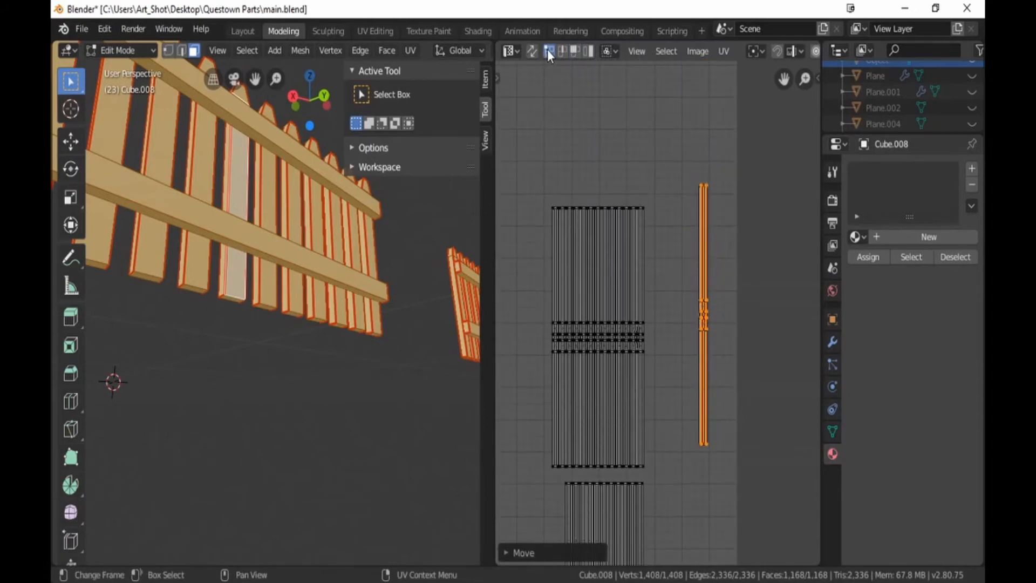
click(673, 165)
key(b)
key(Escape)
scroll(678, 163, up, 2)
key(b)
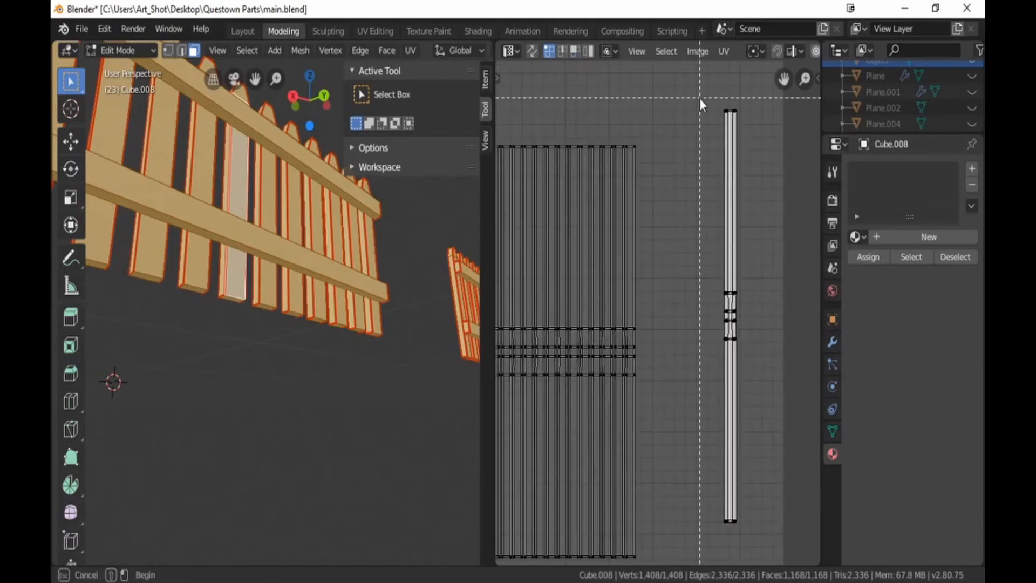
drag(700, 98, 729, 130)
text(s0)
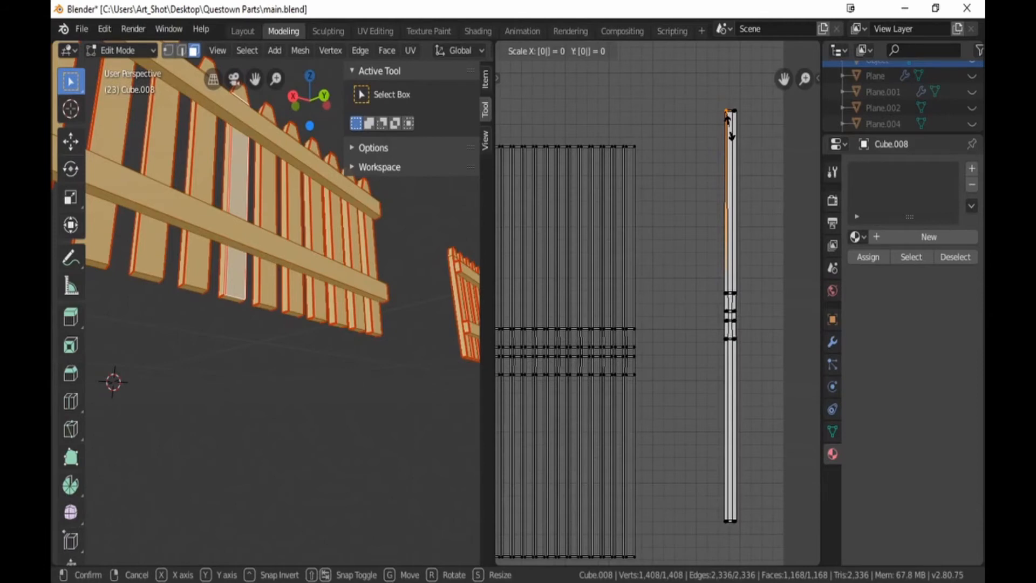
key(Return)
Step: Box-select the overlapping vertices at the isolated stack's upper-right corner and scale them to 0
key(alt+a)
key(b)
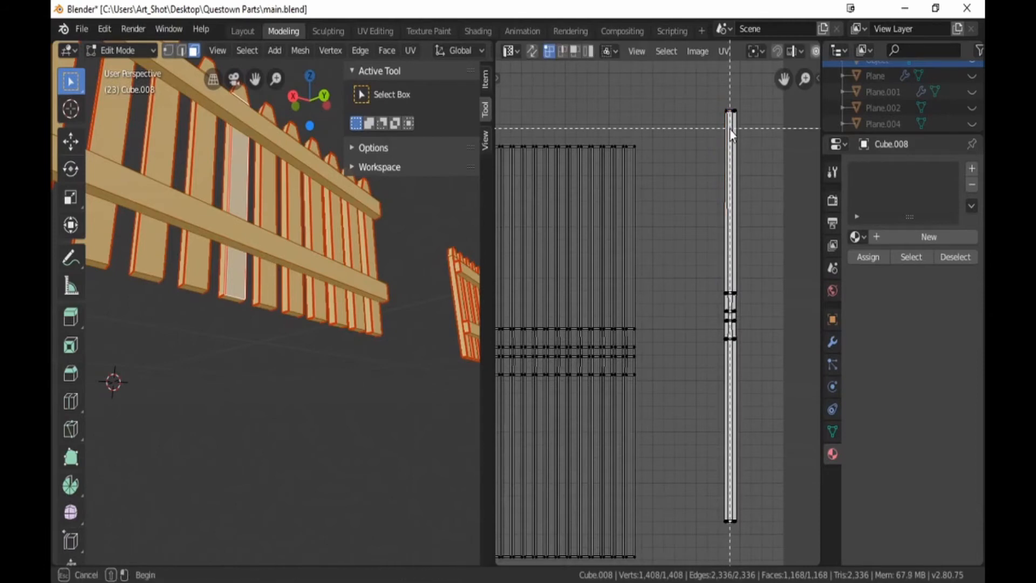
drag(728, 104, 740, 136)
text(s)
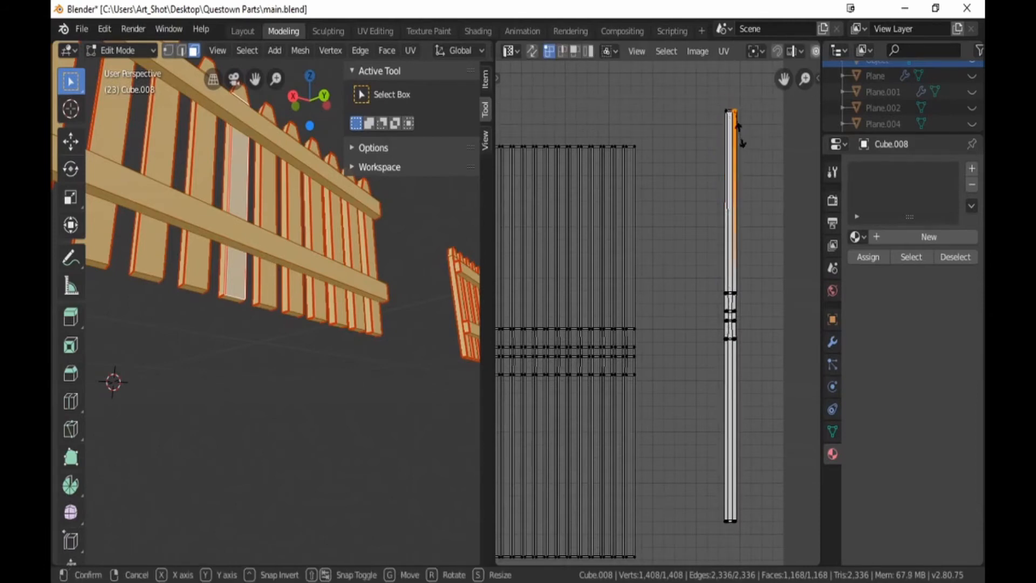
text(0)
key(Return)
Step: Scale the right-hand and left-hand vertex clusters on the uppermost line of the stack's middle band to 0, one side at a time
key(alt+a)
key(b)
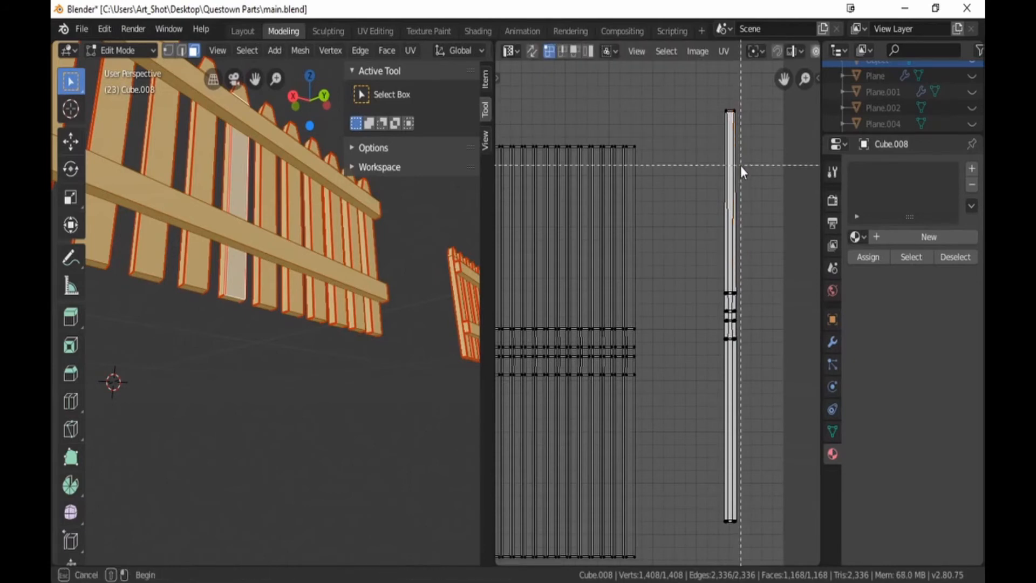
drag(729, 241, 746, 298)
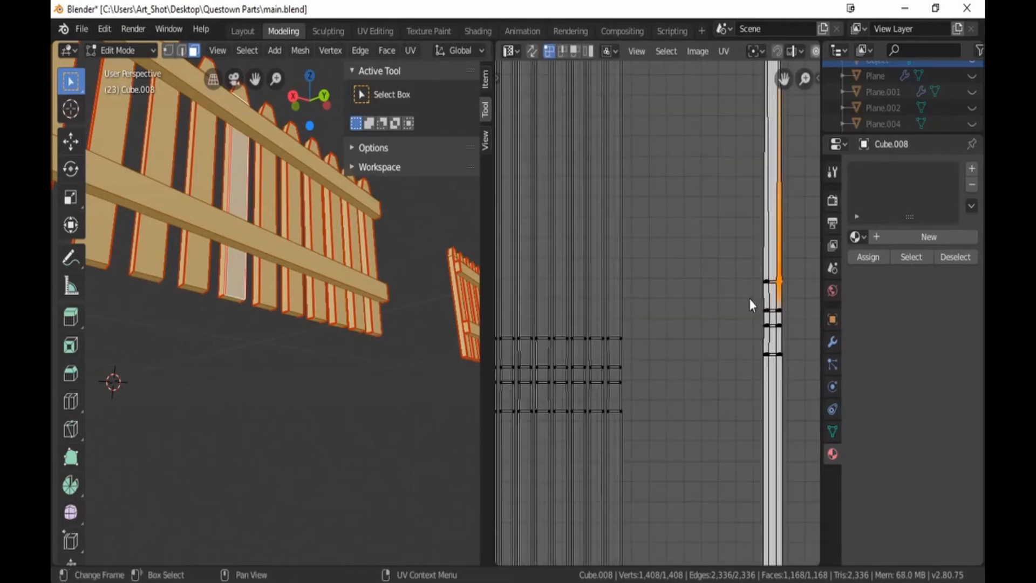
scroll(749, 298, up, 2)
text(s0)
key(Return)
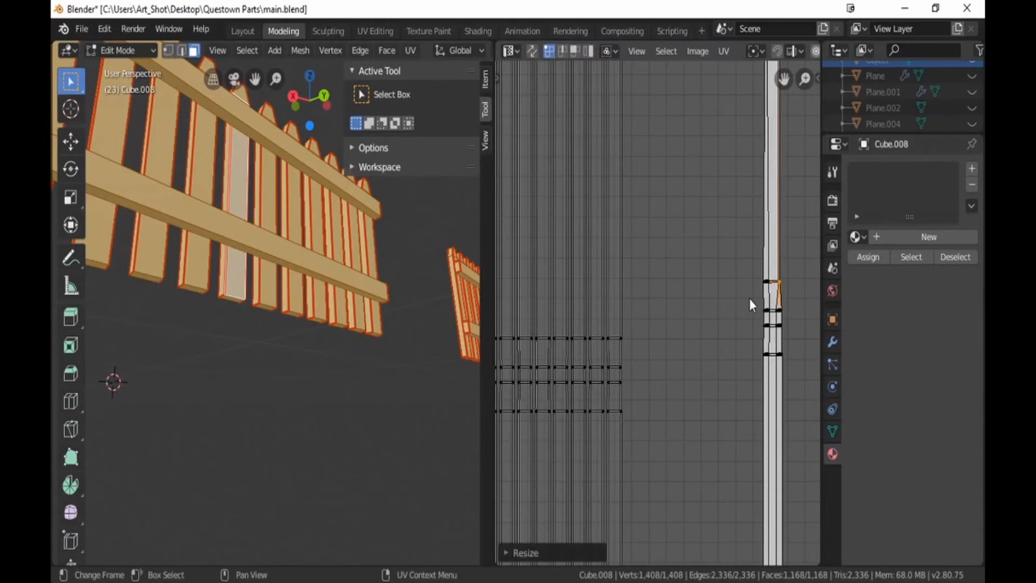
key(alt+a)
key(b)
drag(755, 264, 771, 289)
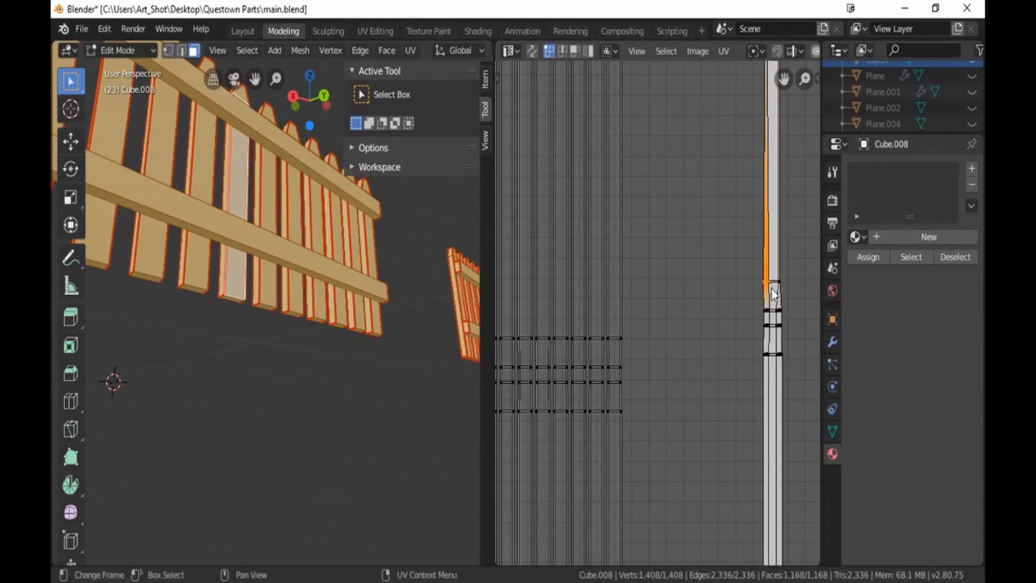
text(s)
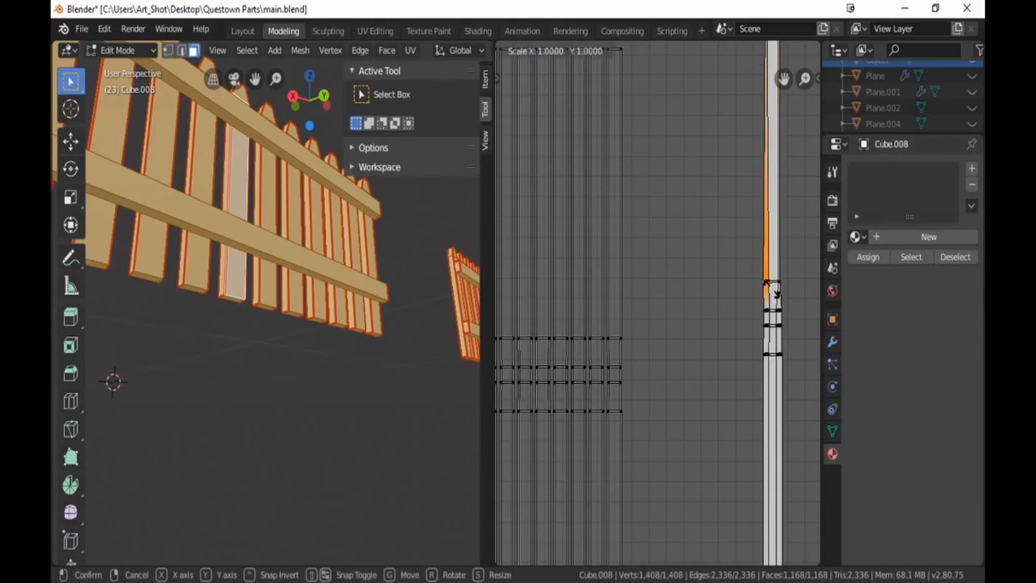
text(0)
key(Return)
Step: Scale the left and right vertex clusters on the second line of the stack's middle band to 0, each separately
key(alt+a)
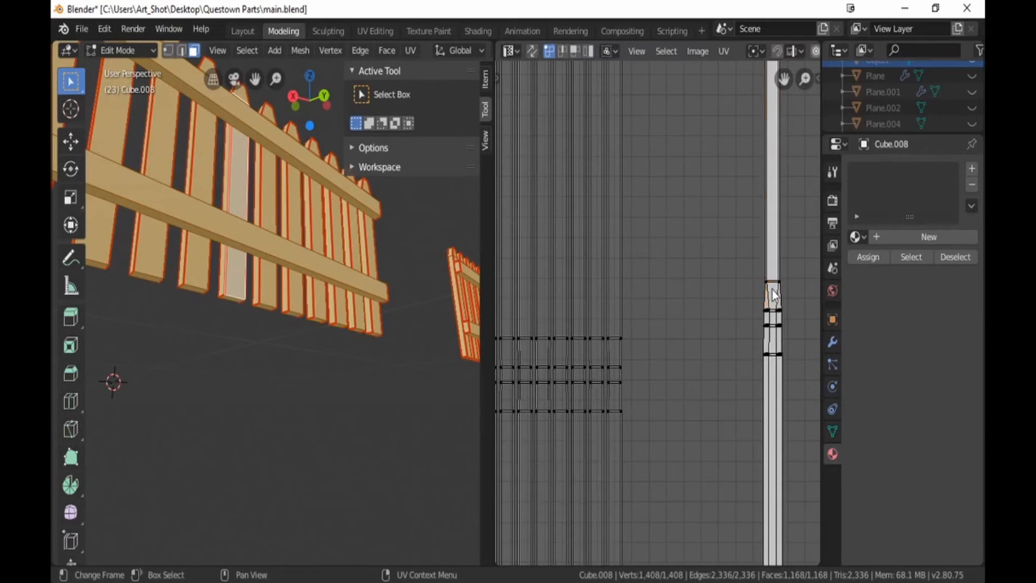
key(b)
drag(760, 304, 776, 326)
text(s0)
key(Return)
key(alt+a)
key(b)
drag(772, 305, 784, 316)
text(s0)
key(Return)
Step: Collapse the right and left vertex clusters on the third line of the stack's middle band by scaling each to a point
key(alt+a)
key(b)
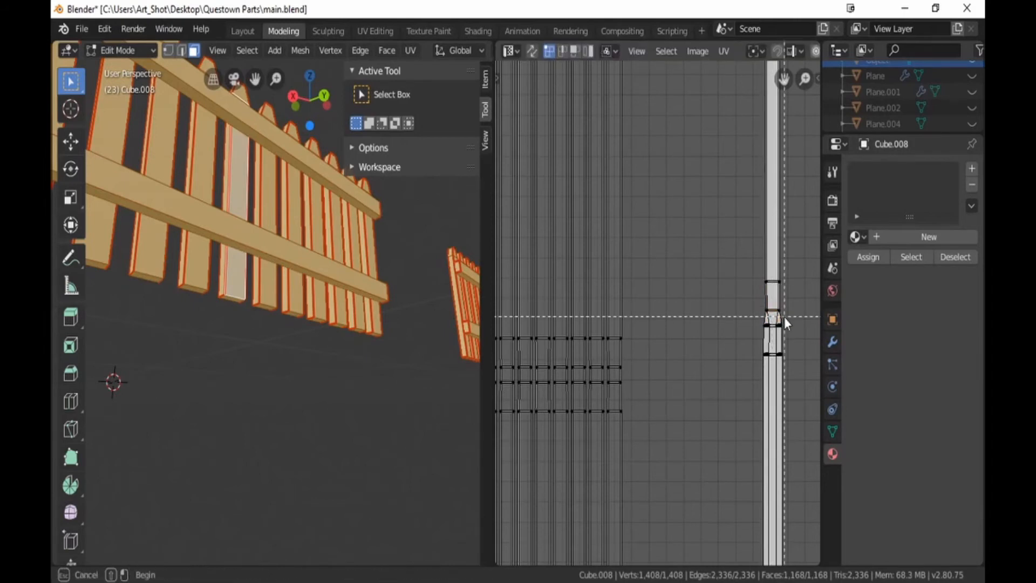
drag(784, 316, 772, 329)
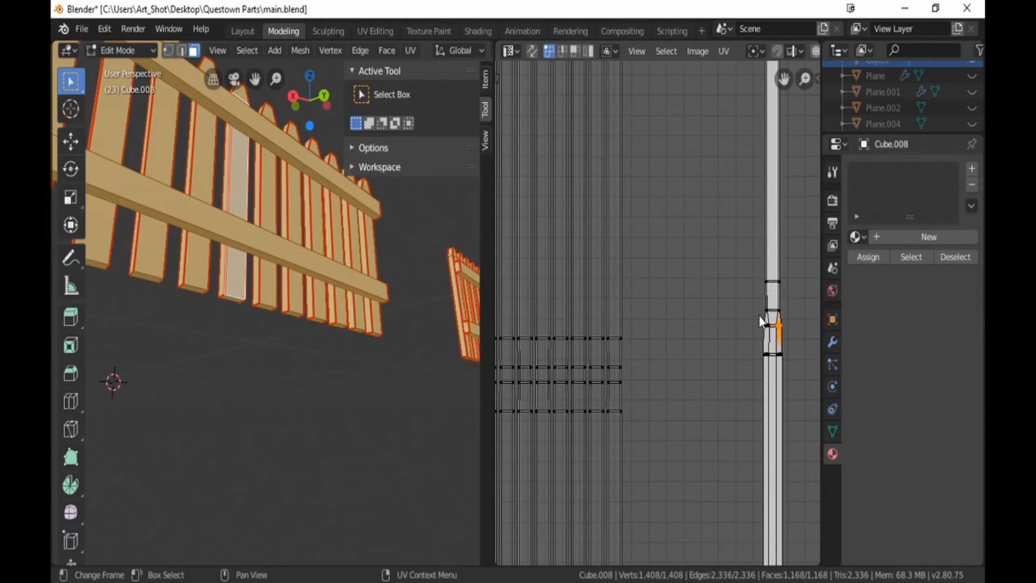
key(s)
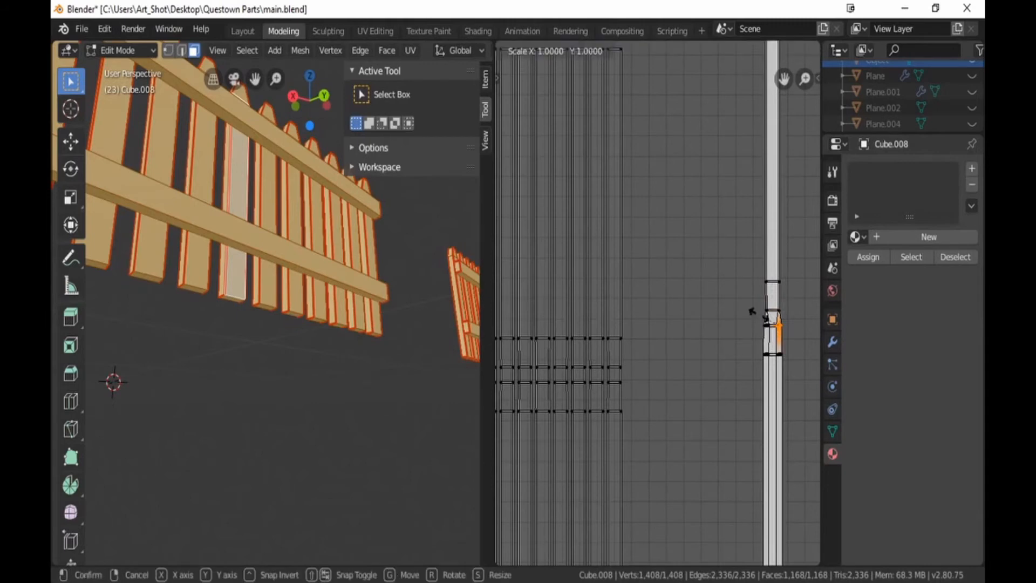
click(759, 320)
click(759, 320)
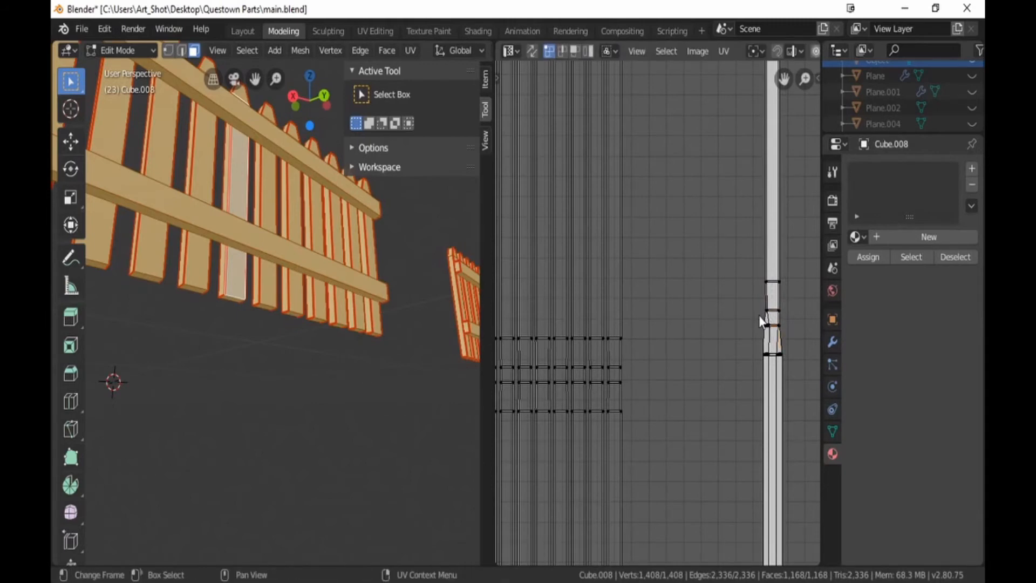
drag(760, 320, 772, 332)
key(s)
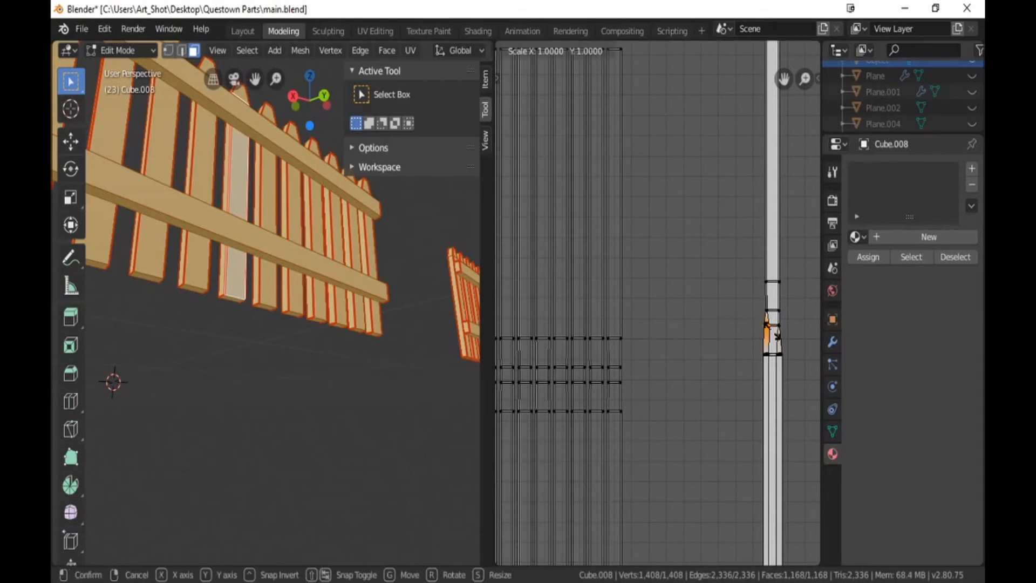
click(772, 332)
Step: Scale the left and right vertex clusters on the lowest line of the stack's middle band to 0, one side at a time
key(b)
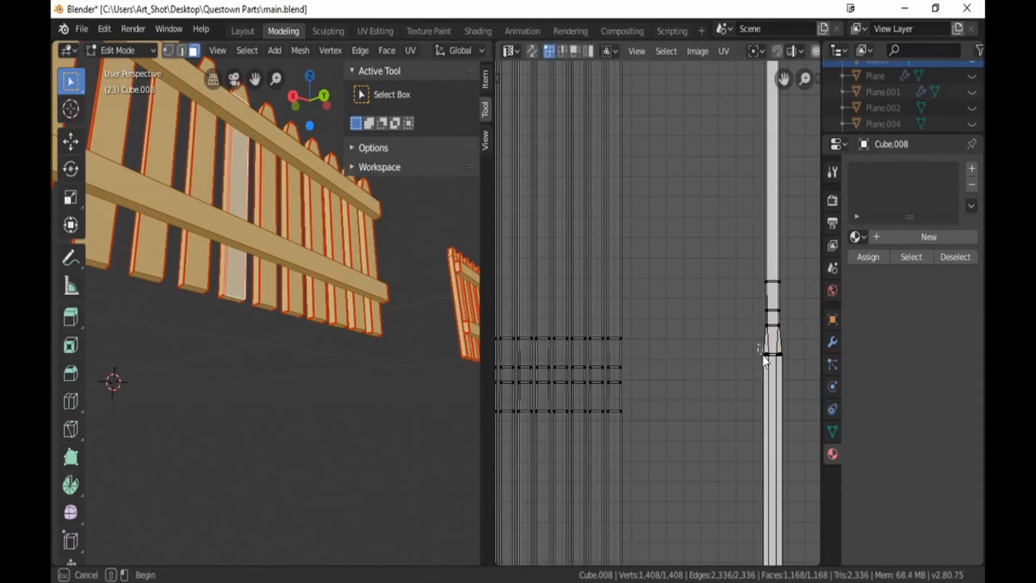
drag(760, 348, 773, 366)
key(s)
click(773, 365)
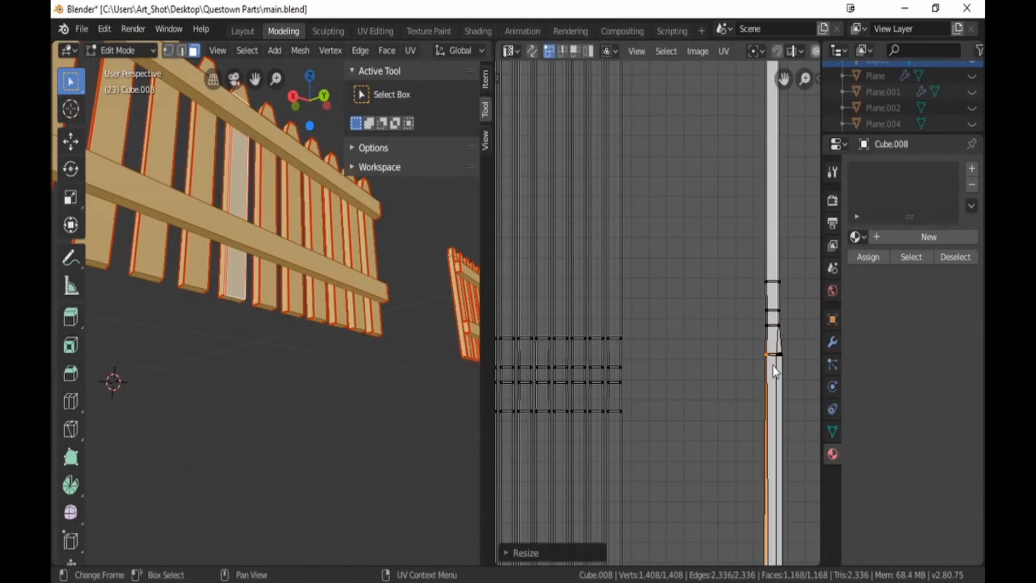
key(alt+a)
key(b)
drag(775, 350, 780, 362)
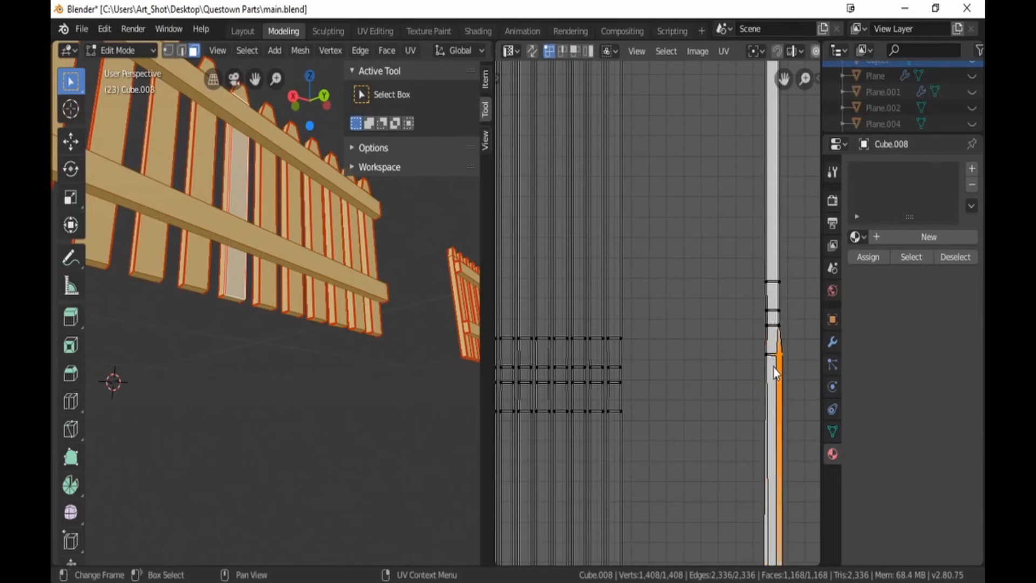
key(s)
key(x)
key(0)
click(774, 366)
key(alt+a)
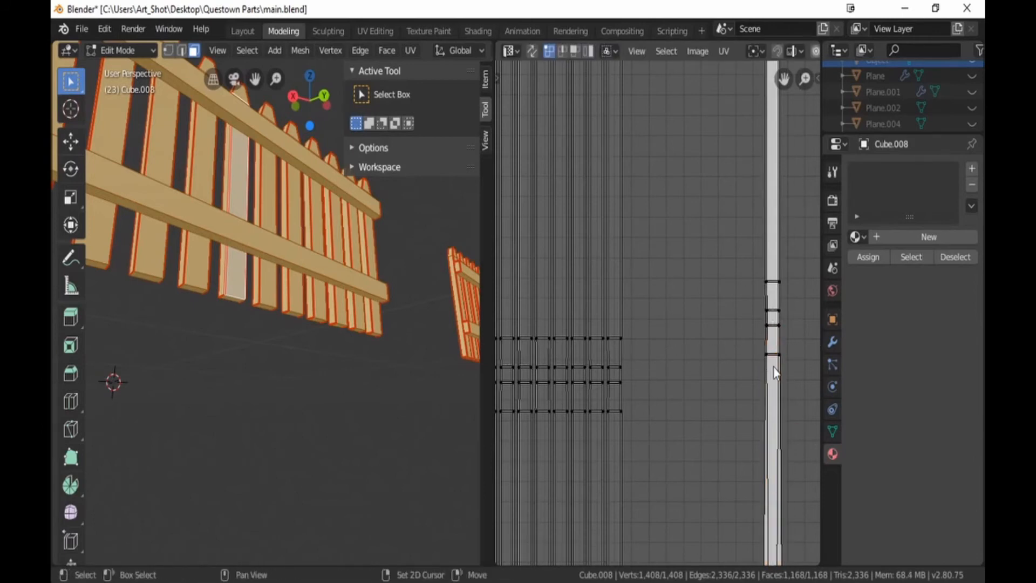
Step: Box-select the left and right vertex clusters at the stack's lower end separately and scale each to 0
shift+middle_drag(721, 463, 679, 222)
key(b)
drag(708, 357, 730, 418)
key(s)
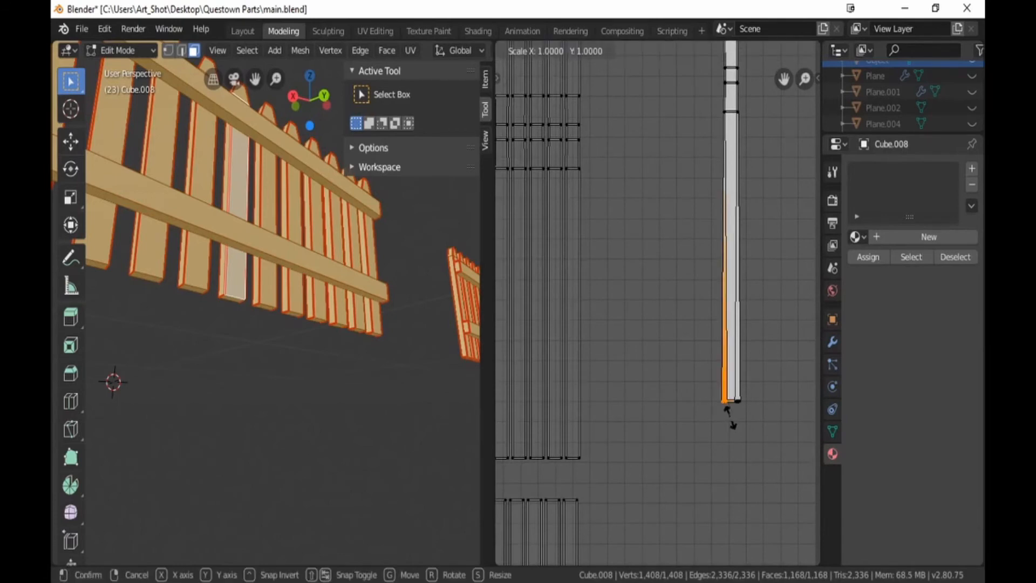
key(0)
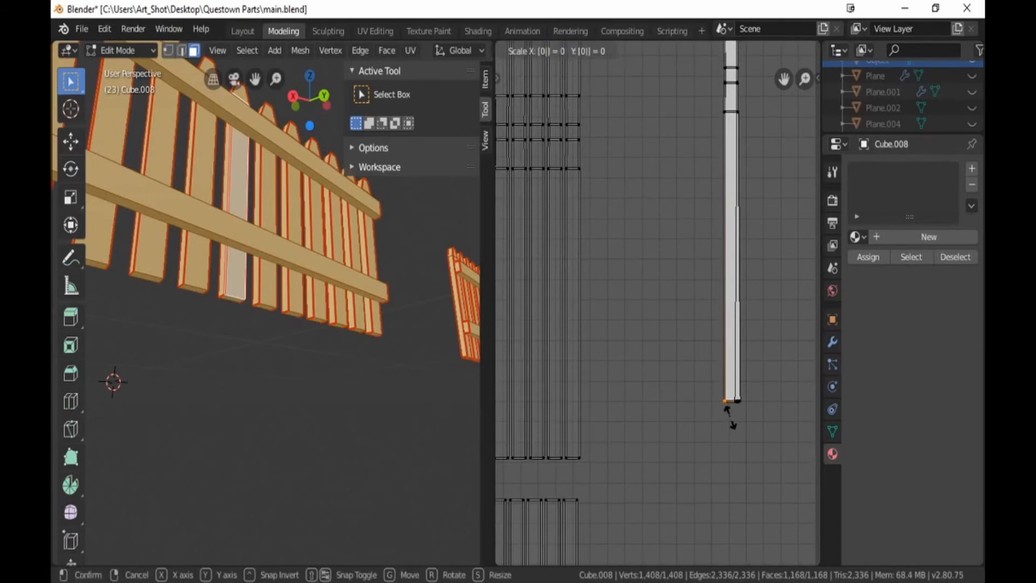
key(Return)
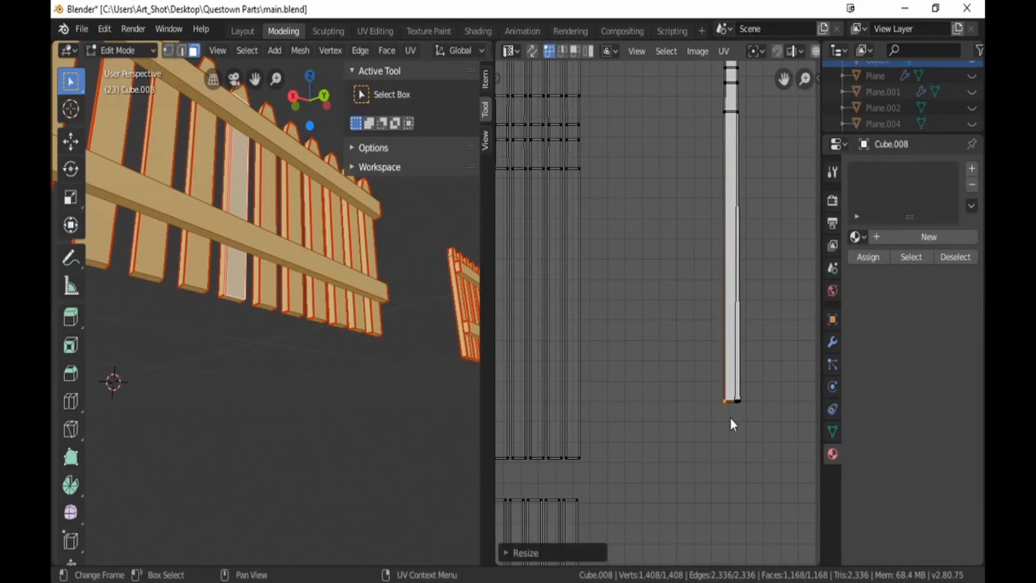
key(alt+a)
key(b)
drag(730, 417, 742, 386)
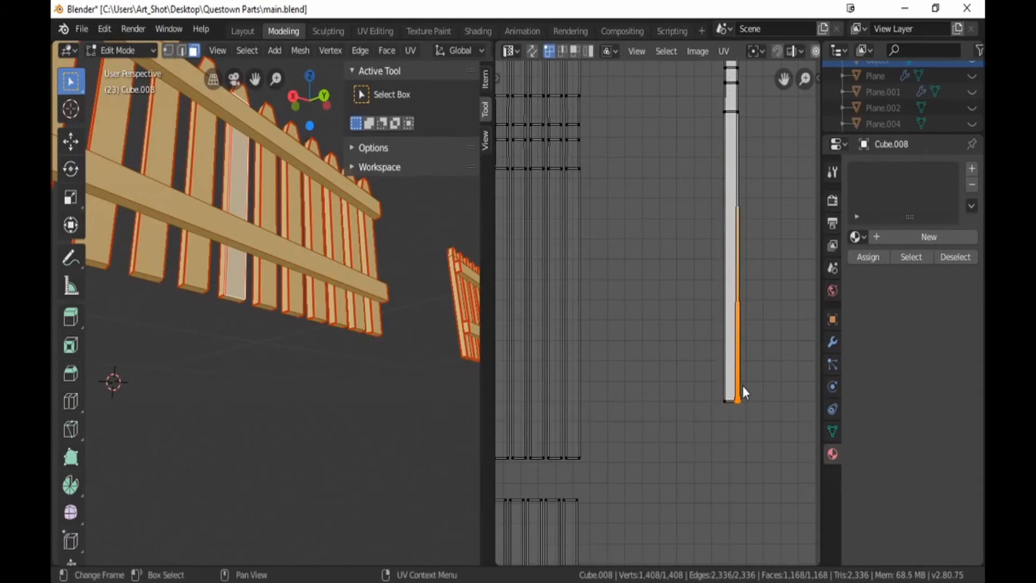
key(s)
key(0)
key(Return)
key(alt+a)
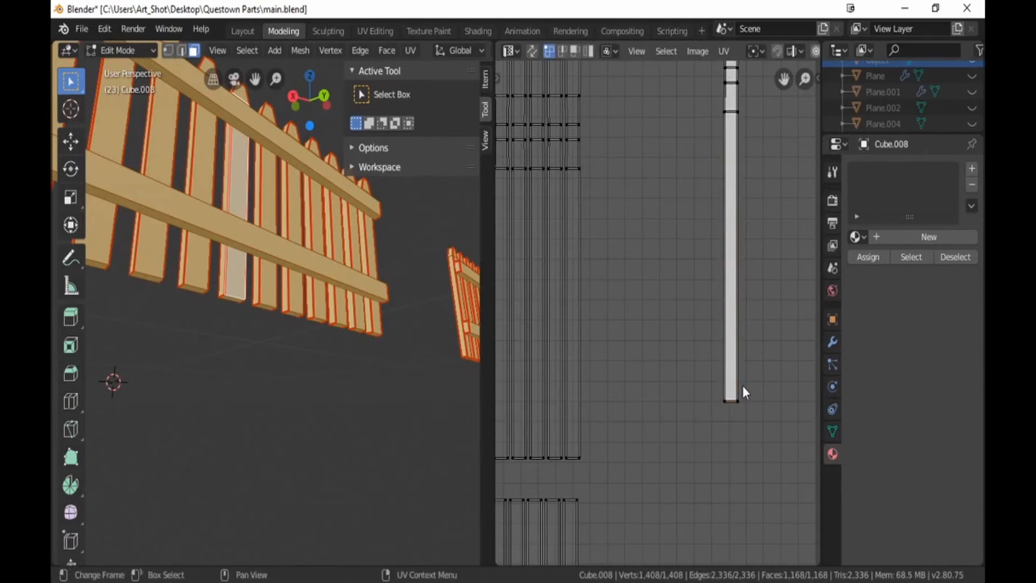
Step: Box-select the whole collapsed plank stack and move it out of the UV square, beside the pinned vertical stack
scroll(742, 386, down, 5)
key(b)
drag(673, 80, 704, 381)
scroll(704, 381, down, 6)
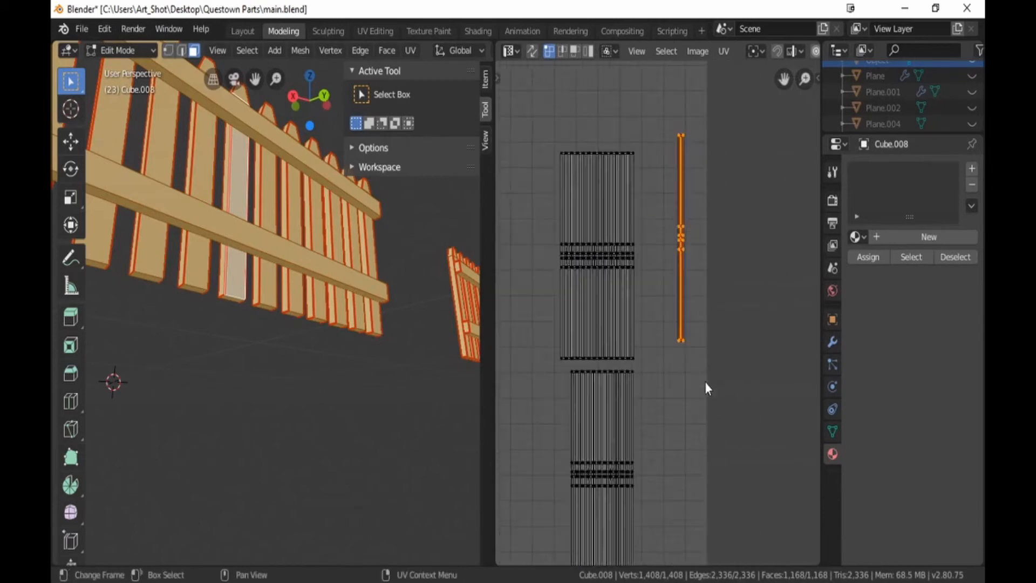
key(g)
click(581, 222)
middle_drag(582, 222, 765, 327)
key(g)
click(650, 305)
Step: Move the selected stack directly over the pinned vertical stack so their outlines line up, and clear the selection
scroll(652, 308, up, 5)
middle_drag(600, 237, 694, 445)
scroll(694, 446, up, 4)
scroll(692, 447, up, 2)
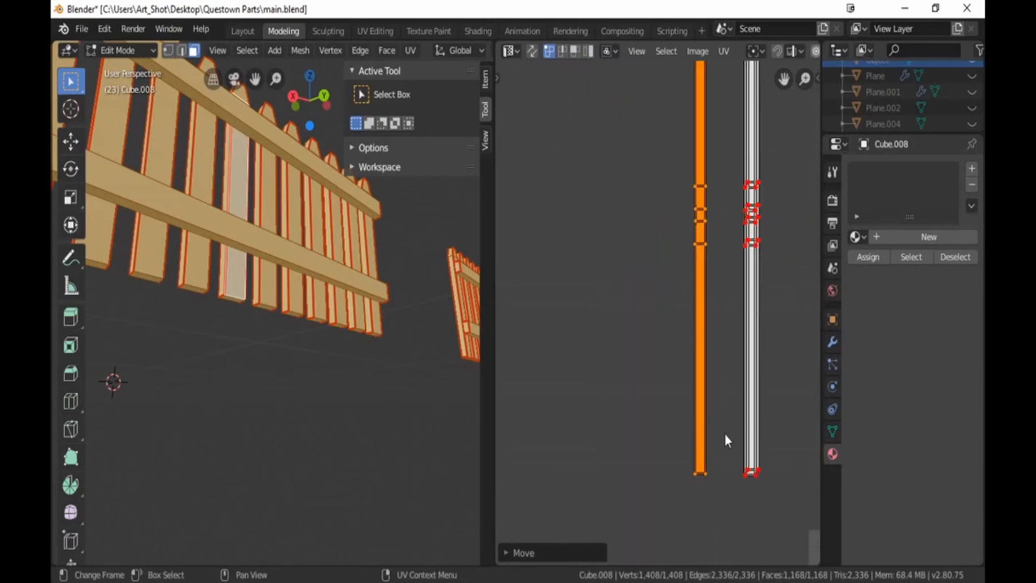
key(g)
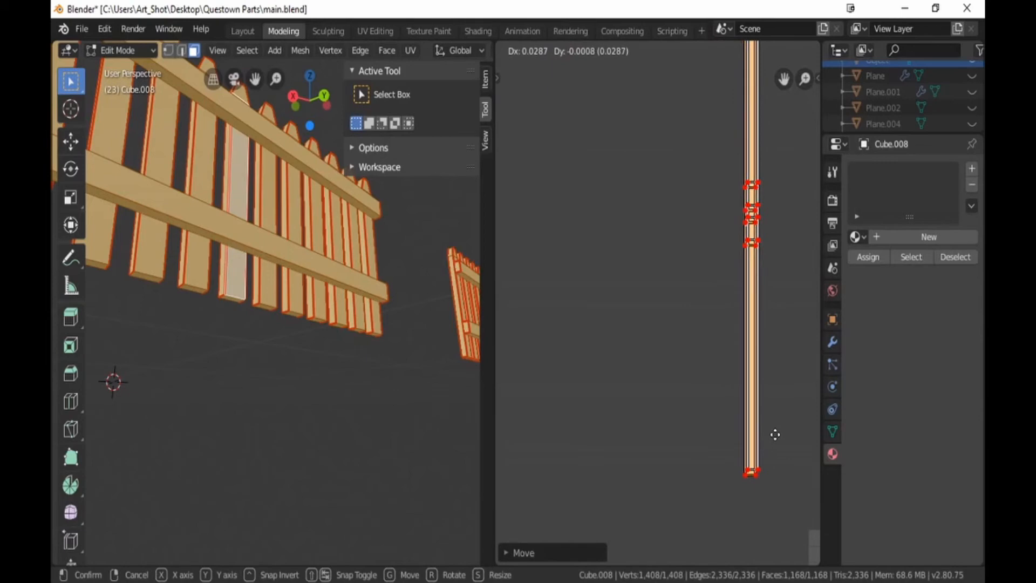
click(775, 434)
click(775, 435)
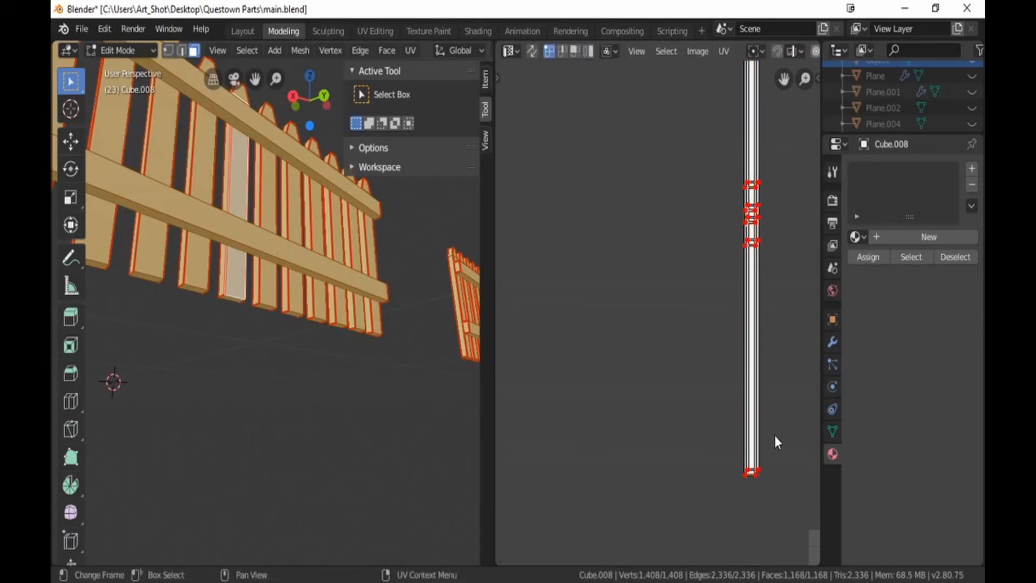
Step: Collapse the left and right vertex clusters at the combined pinned stack's lower end by scaling each to 0
click(749, 484)
key(s)
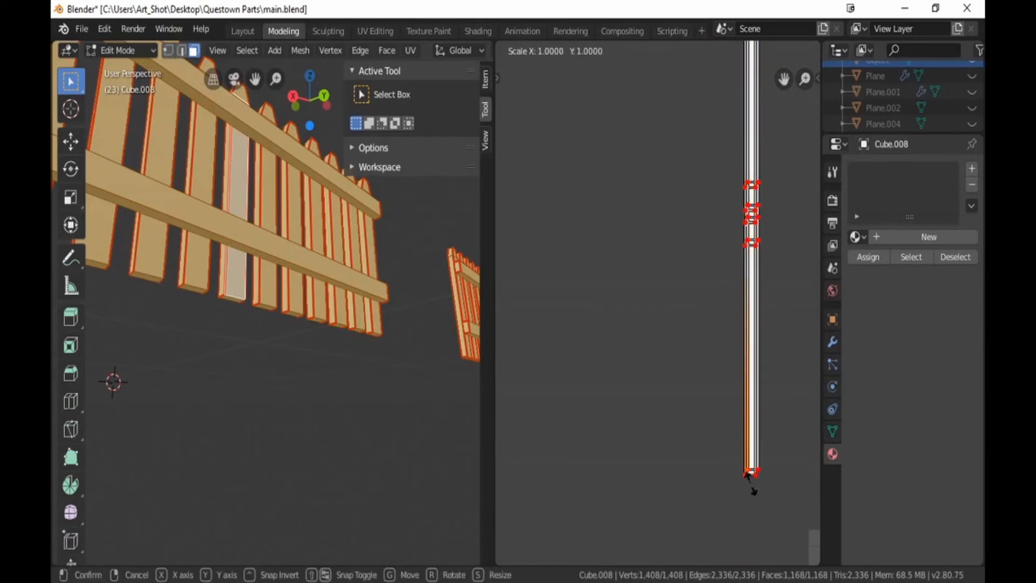
right_click(749, 484)
key(b)
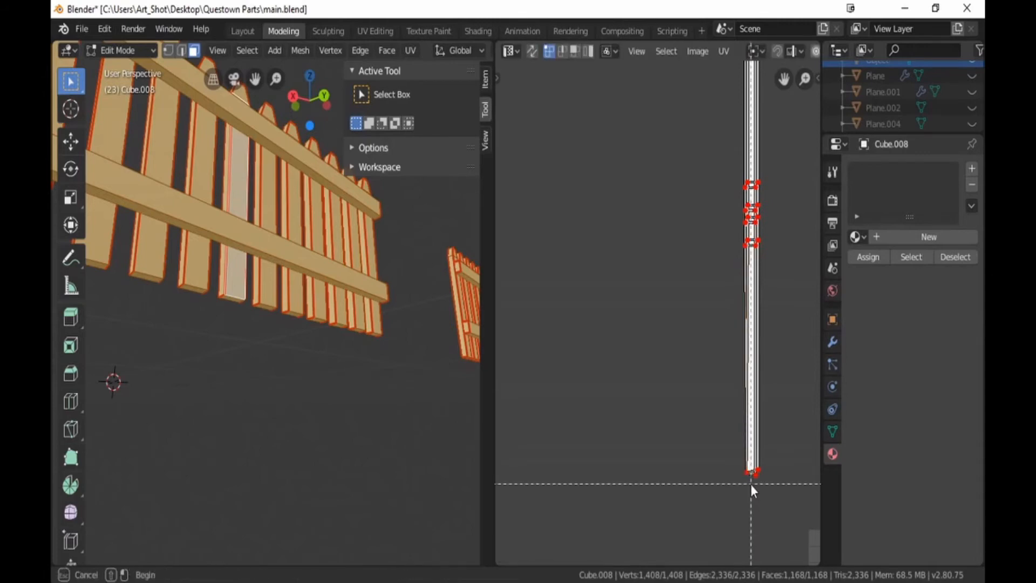
drag(751, 481, 772, 459)
text(s0)
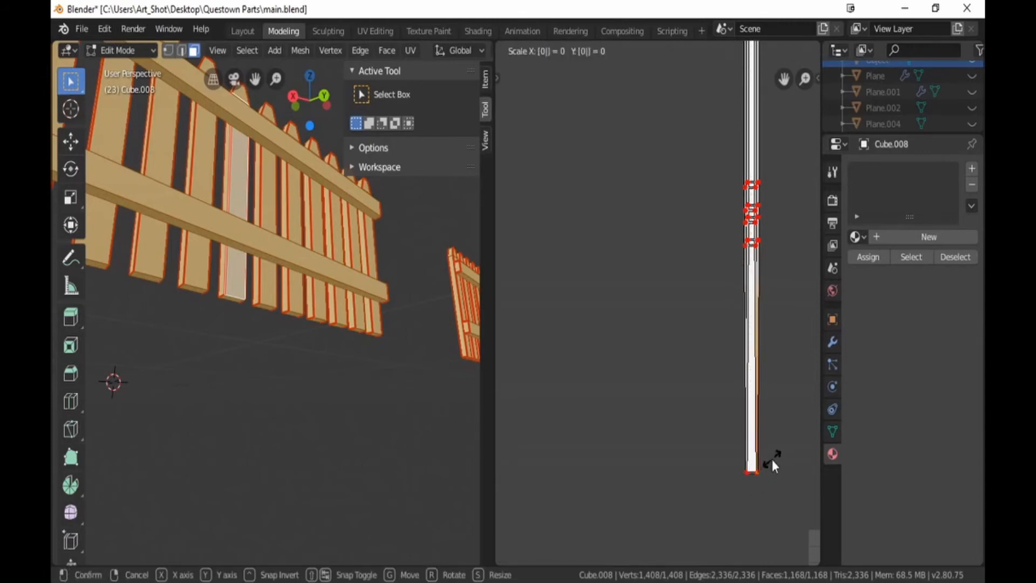
key(Return)
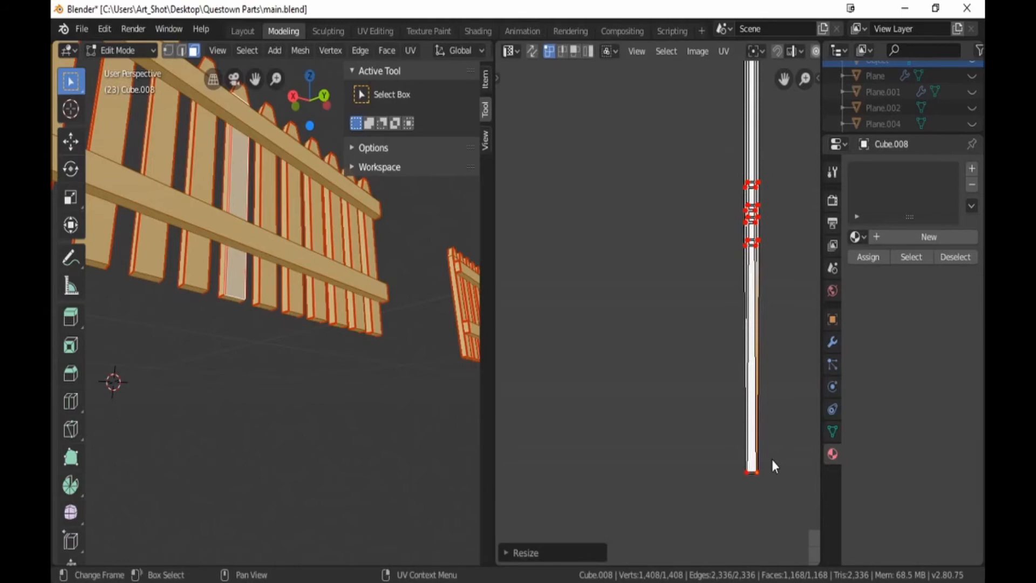
Step: Scale the right and left vertex clusters on the lowest line of the combined stack's middle band to 0 separately
key(b)
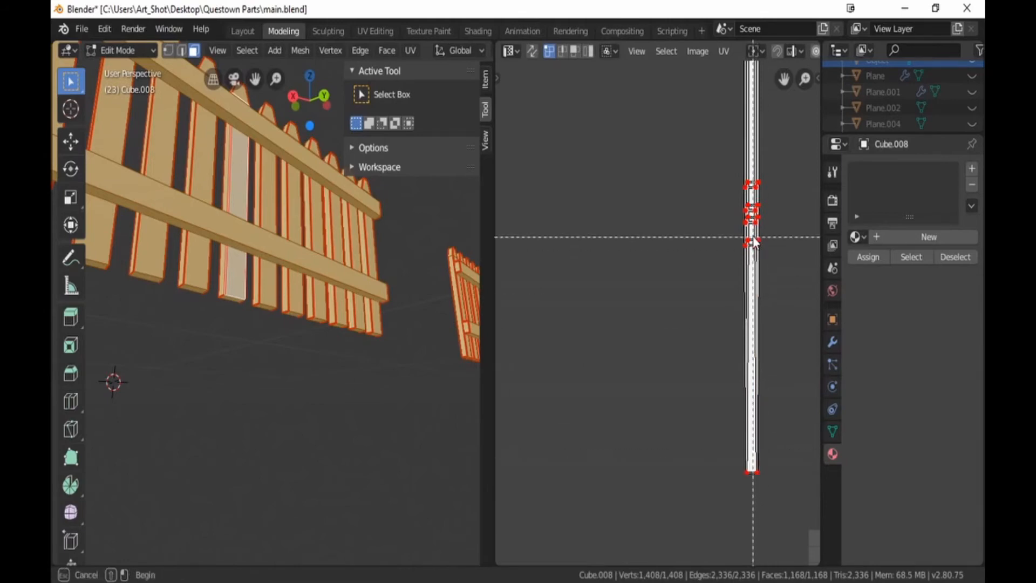
drag(752, 233, 764, 259)
text(s)
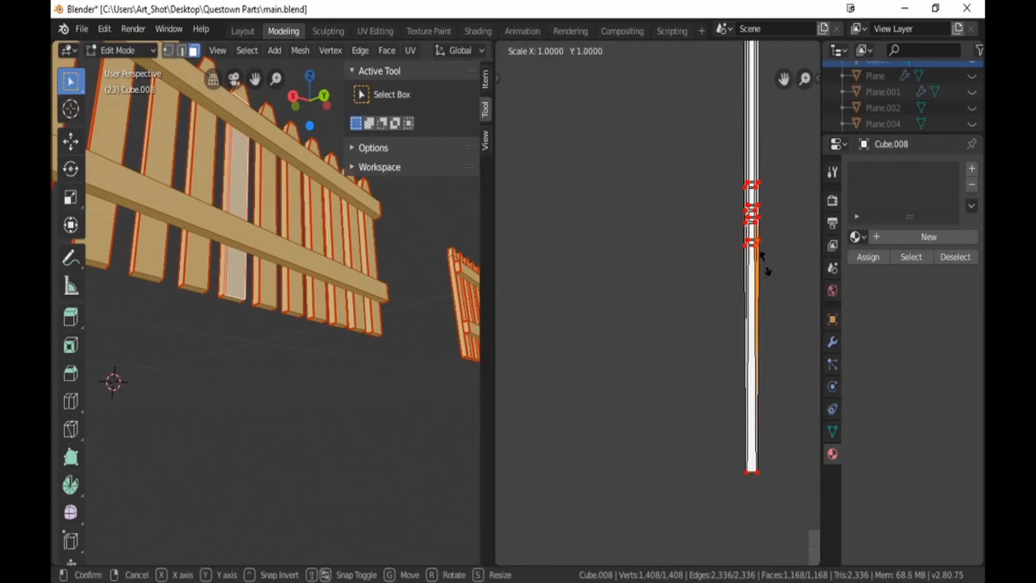
text(0)
key(Return)
key(alt+a)
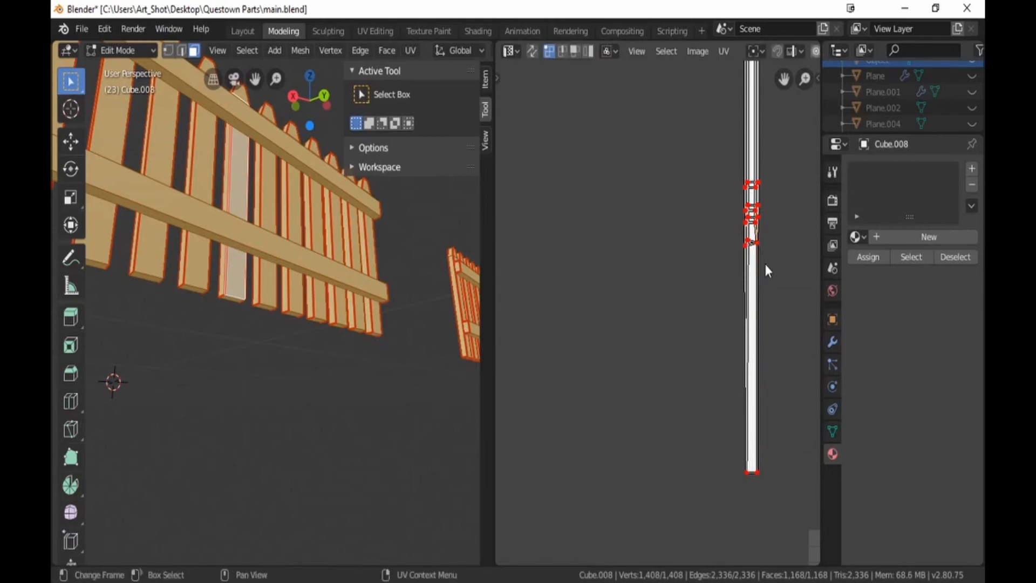
key(b)
drag(735, 229, 754, 256)
text(s0)
key(Return)
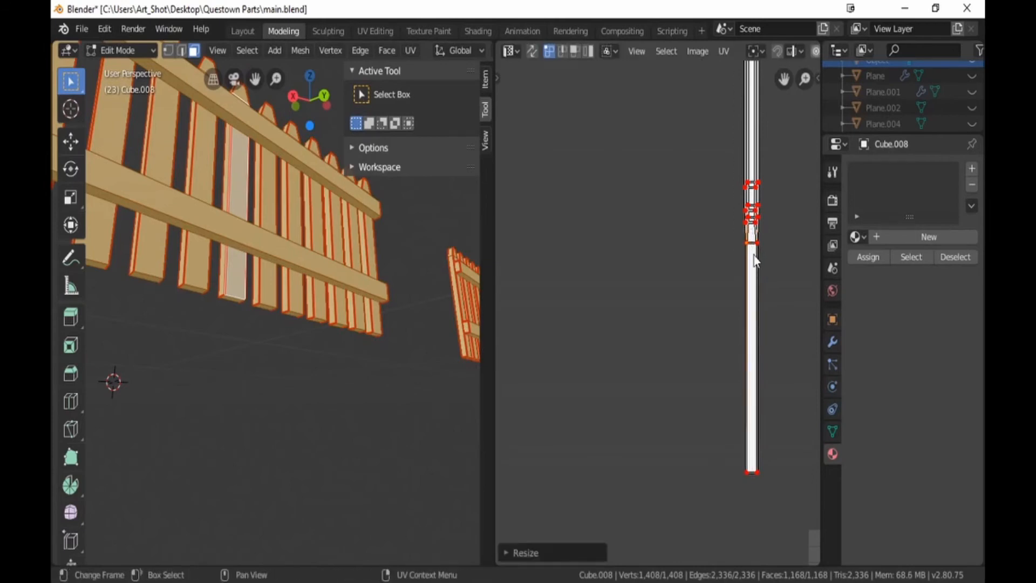
Step: Collapse the left and right vertex clusters on the third line of the combined stack's middle band, each to a point
key(alt+a)
key(b)
drag(731, 215, 758, 244)
key(s)
click(753, 234)
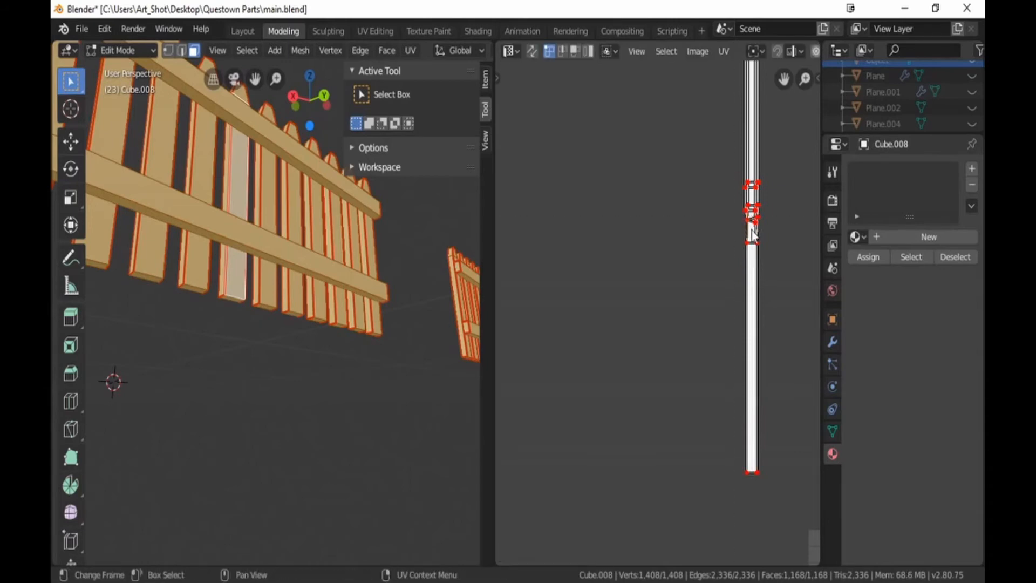
key(b)
mouse_move(752, 225)
mouse_down()
mouse_move(764, 215)
mouse_move(752, 228)
mouse_up()
key(b)
key(s)
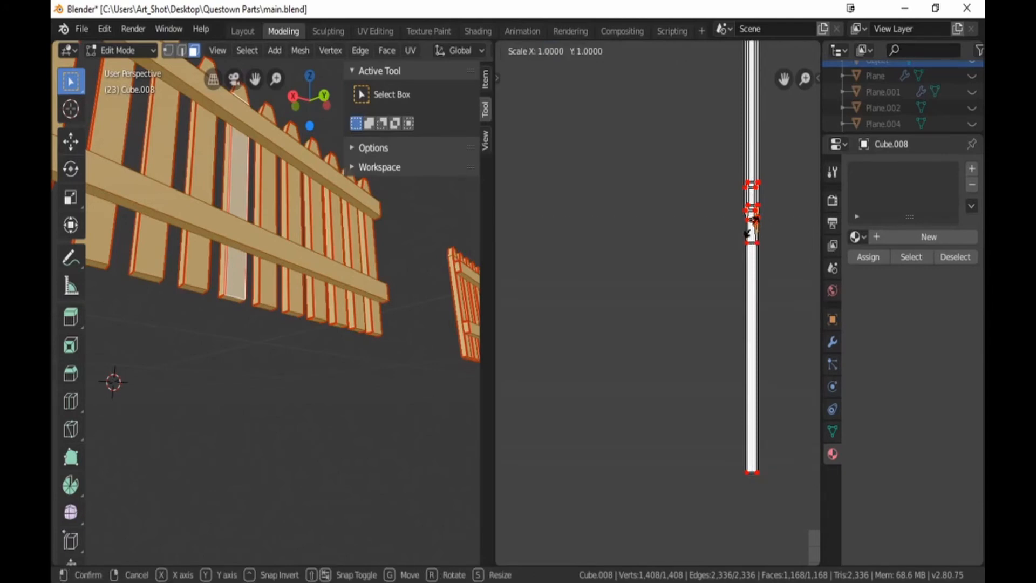
click(753, 231)
Step: Scale the right and left vertex clusters on the second line of the combined stack's middle band to 0
key(b)
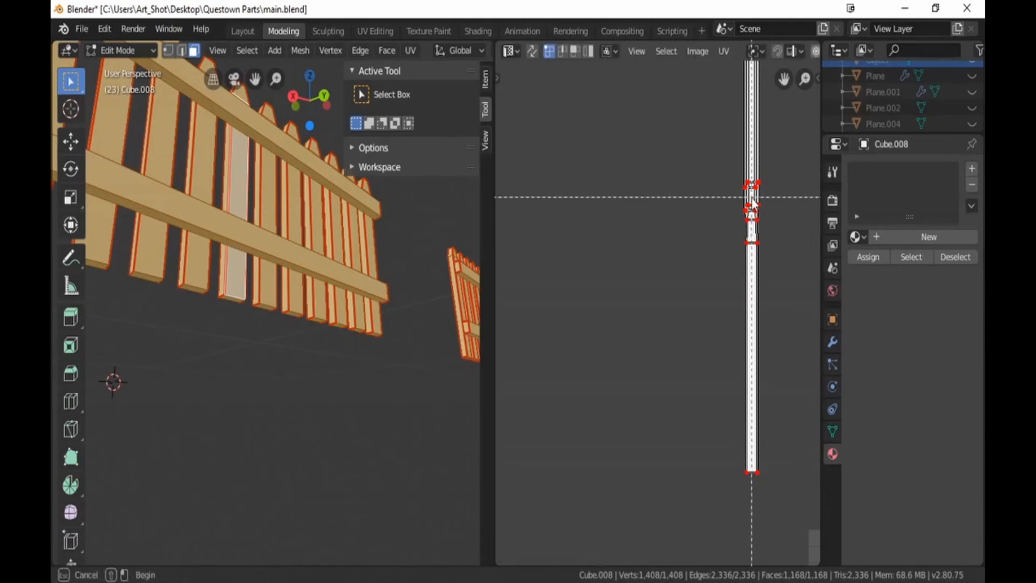
drag(752, 196, 768, 216)
key(s)
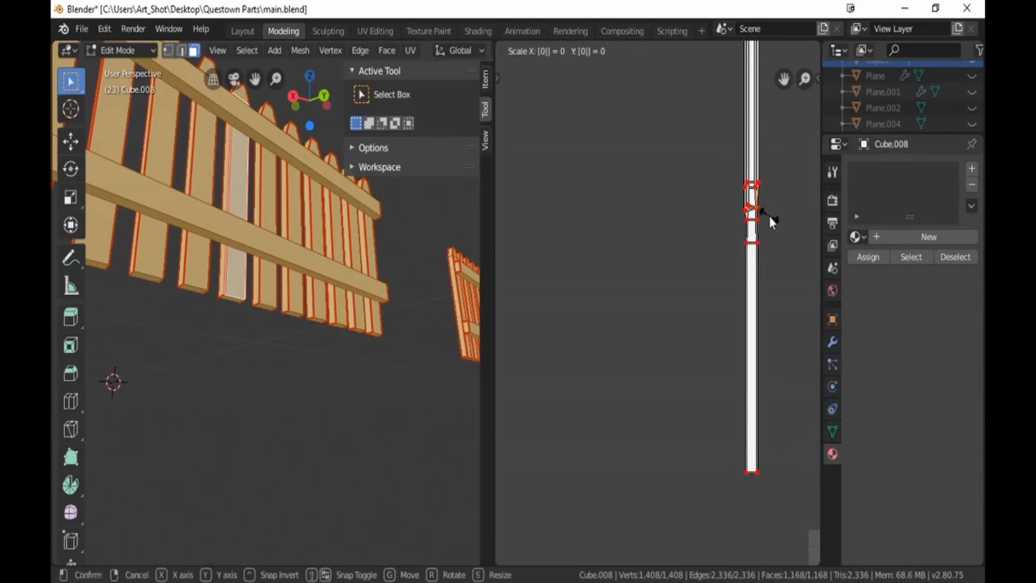
click(768, 216)
key(b)
drag(744, 199, 758, 222)
text(s0)
key(Return)
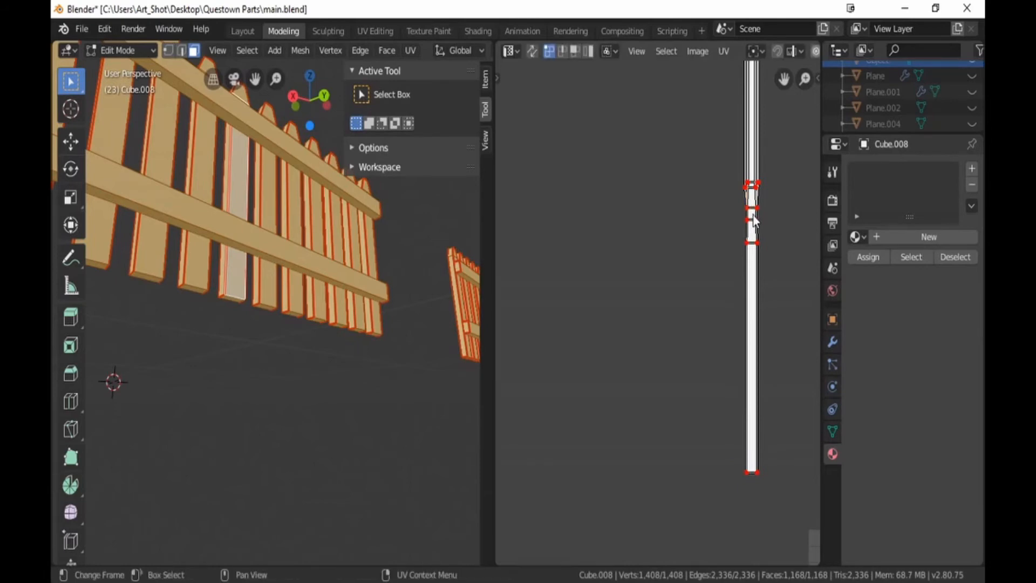
Step: Collapse the left and right vertex clusters on the uppermost line of the combined stack's middle band by scaling each to 0
key(b)
drag(741, 181, 757, 204)
key(b)
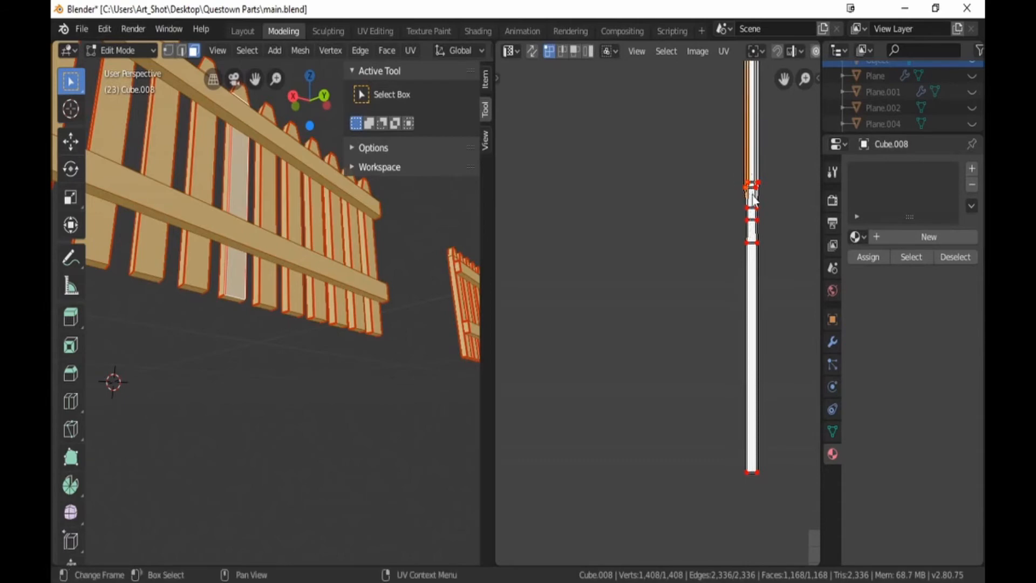
text(g0)
key(Return)
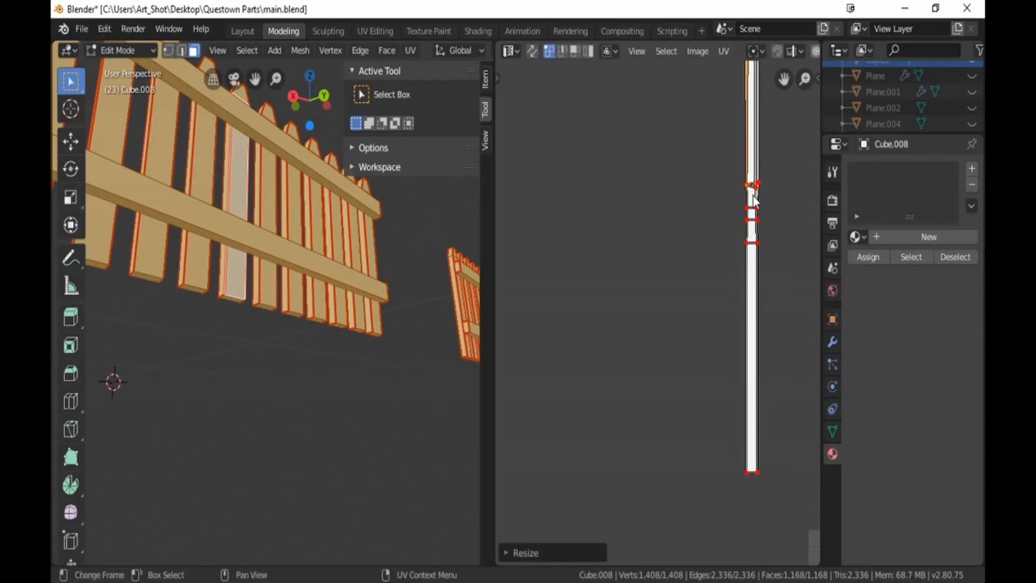
key(alt+a)
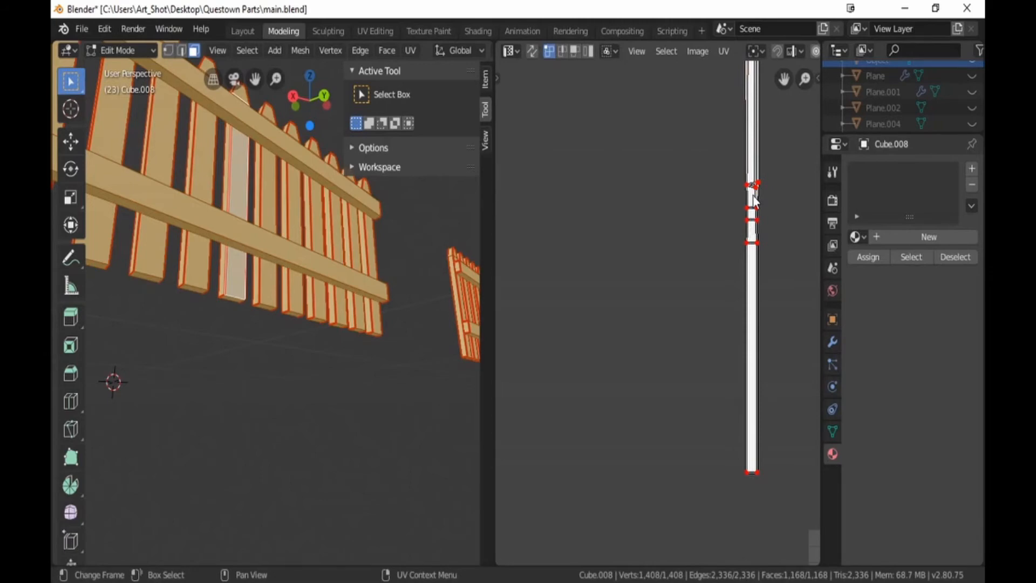
key(b)
key(Escape)
ctrl+click(757, 170)
key(s)
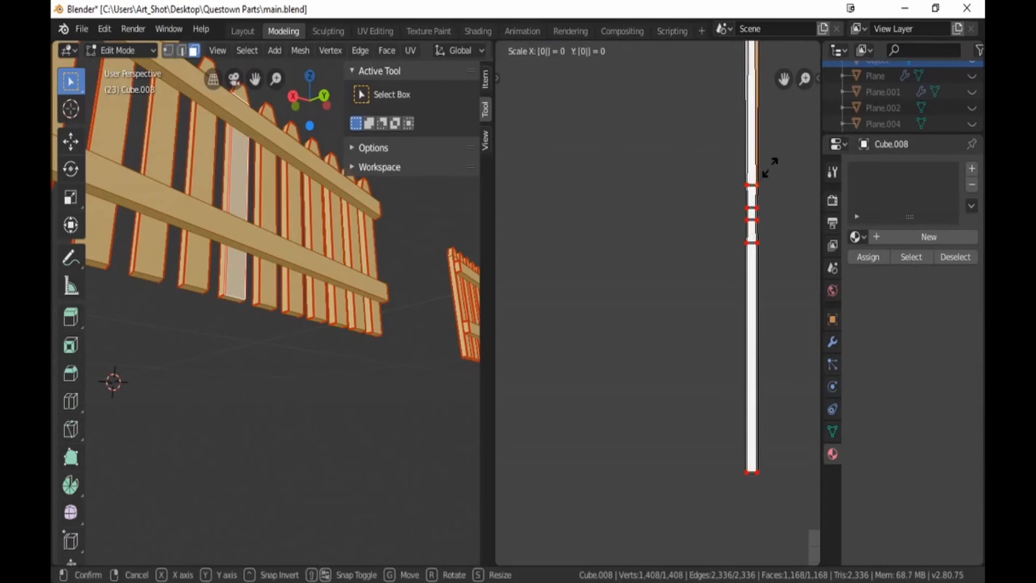
click(770, 167)
Step: Scale the right and left vertex clusters at the combined stack's upper end to 0 and clear the selection
middle_drag(769, 167, 735, 399)
key(b)
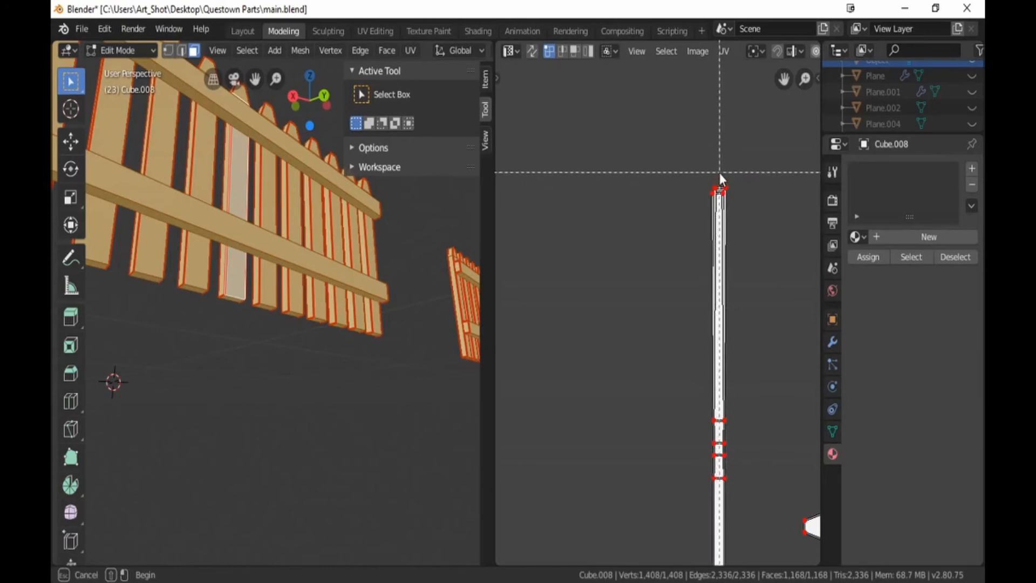
drag(720, 173, 740, 232)
key(s)
click(740, 235)
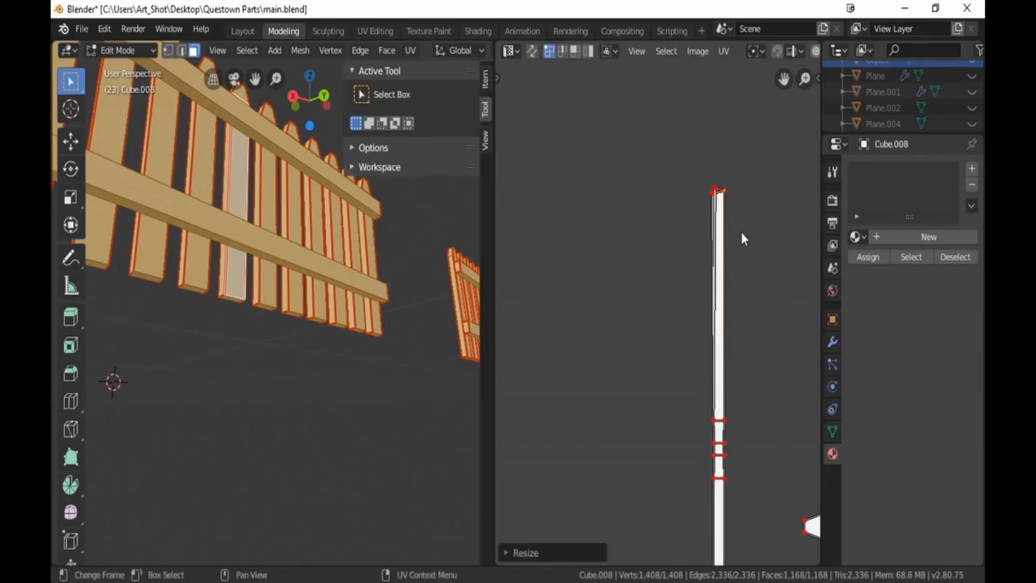
key(alt+a)
key(b)
drag(702, 181, 719, 212)
key(s)
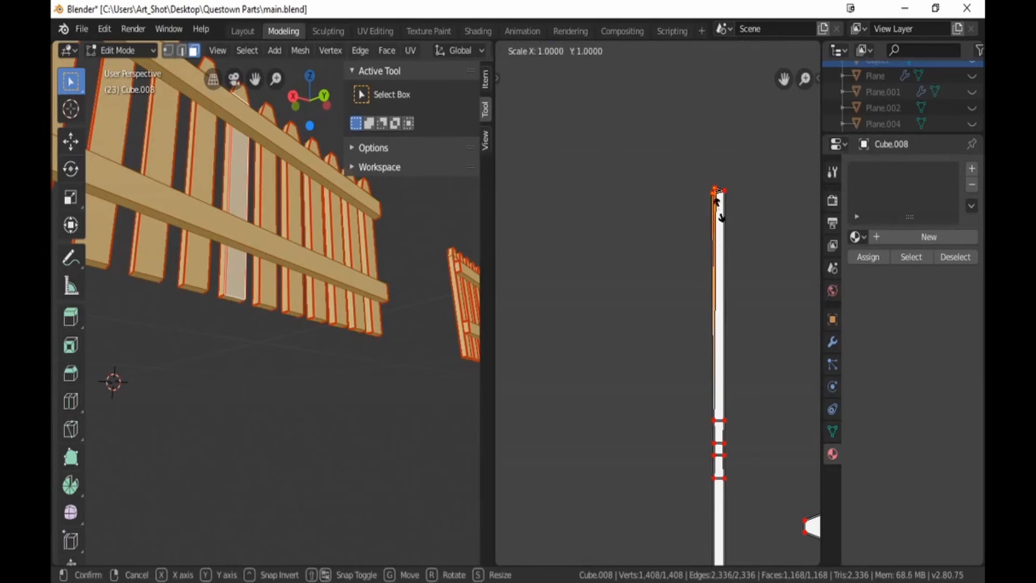
key(0)
key(Return)
key(alt+a)
Step: In UV face selection, select the left six islands of the lower plank group and move them horizontally onto the remaining ones
scroll(720, 211, down, 6)
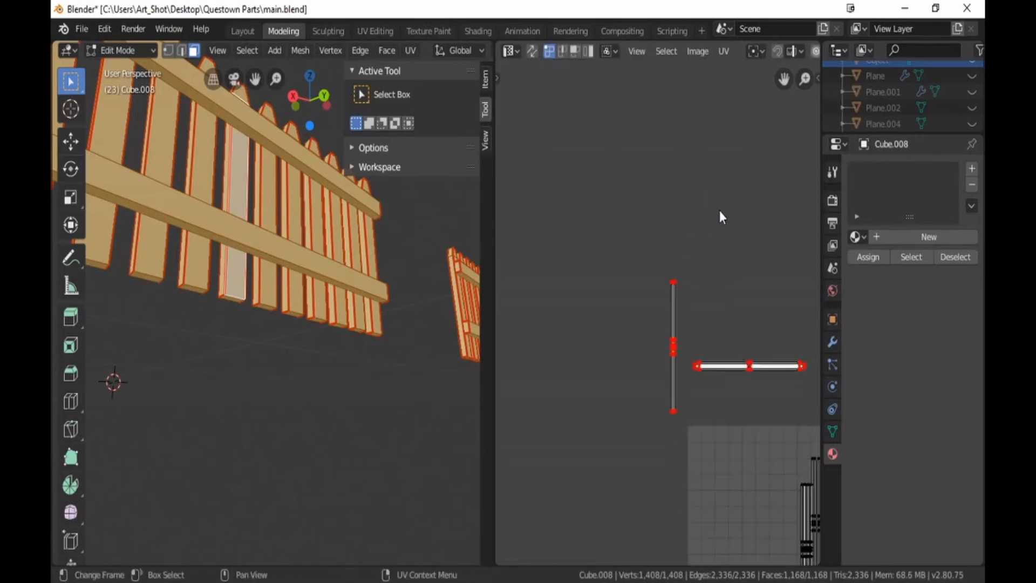
middle_drag(736, 353, 559, 165)
middle_drag(749, 400, 603, 216)
middle_drag(671, 372, 613, 261)
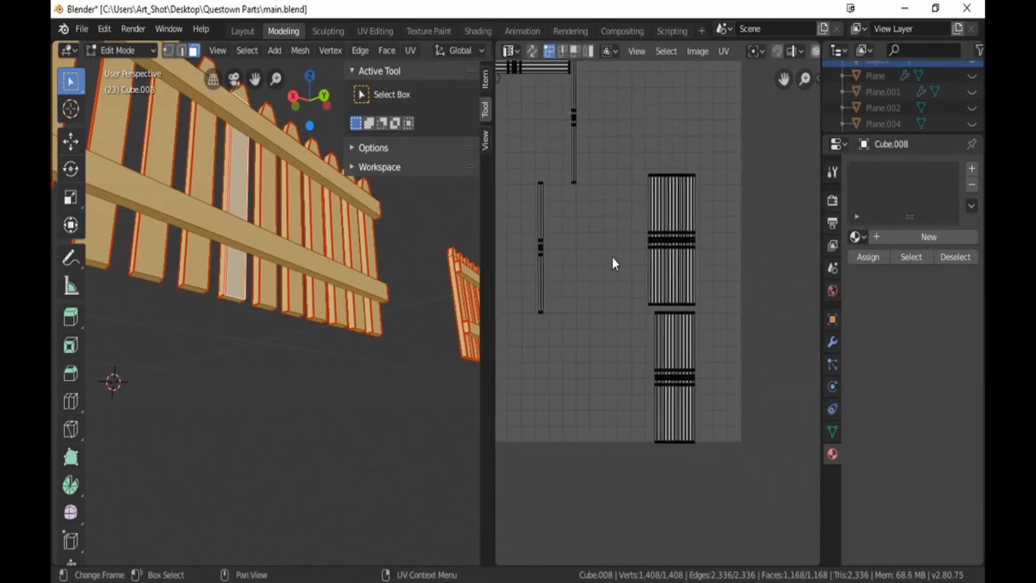
scroll(613, 261, up, 4)
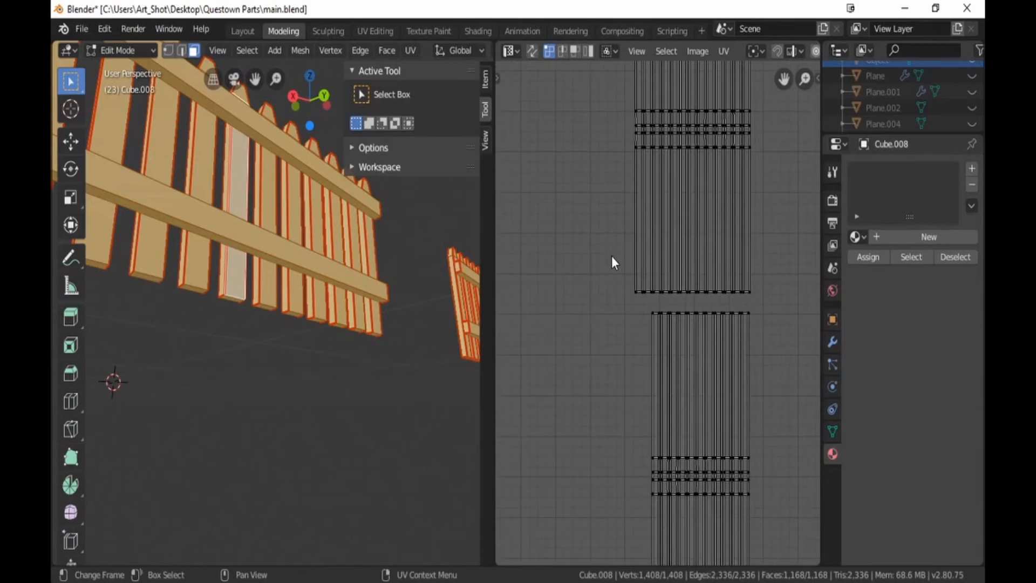
click(574, 52)
middle_drag(623, 361, 618, 274)
key(b)
drag(637, 215, 654, 546)
drag(646, 256, 698, 523)
scroll(568, 370, up, 1)
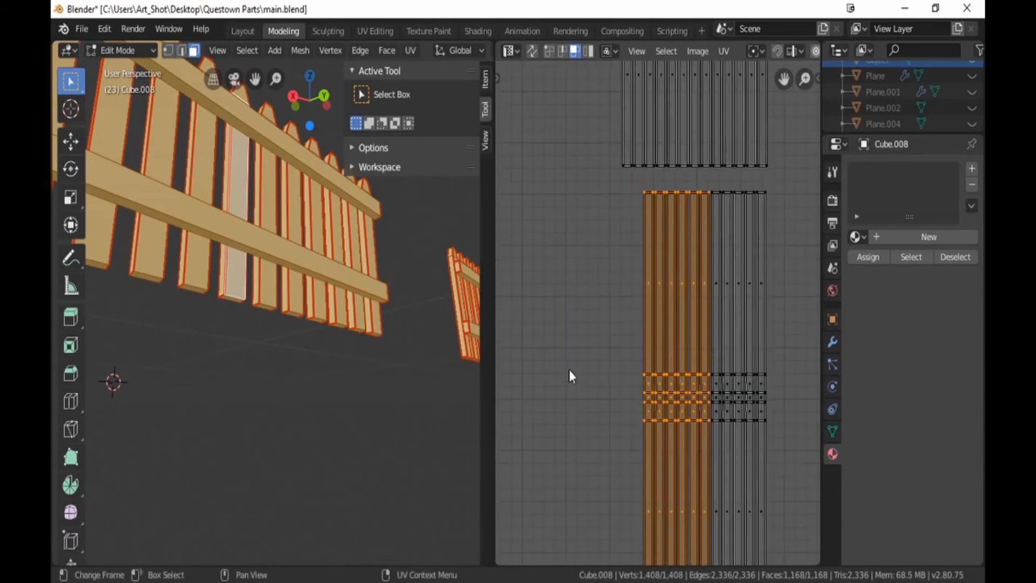
key(g)
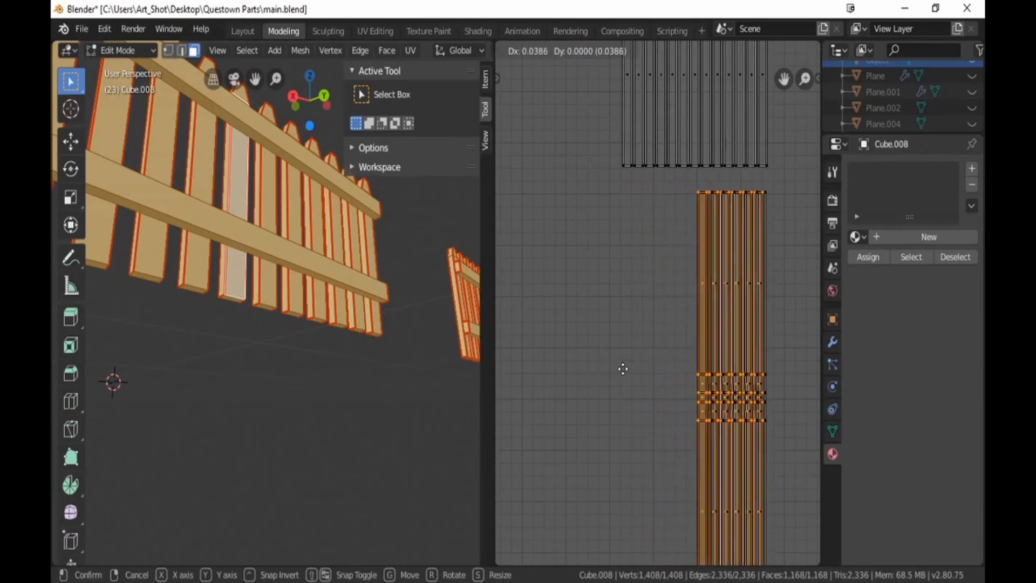
click(625, 369)
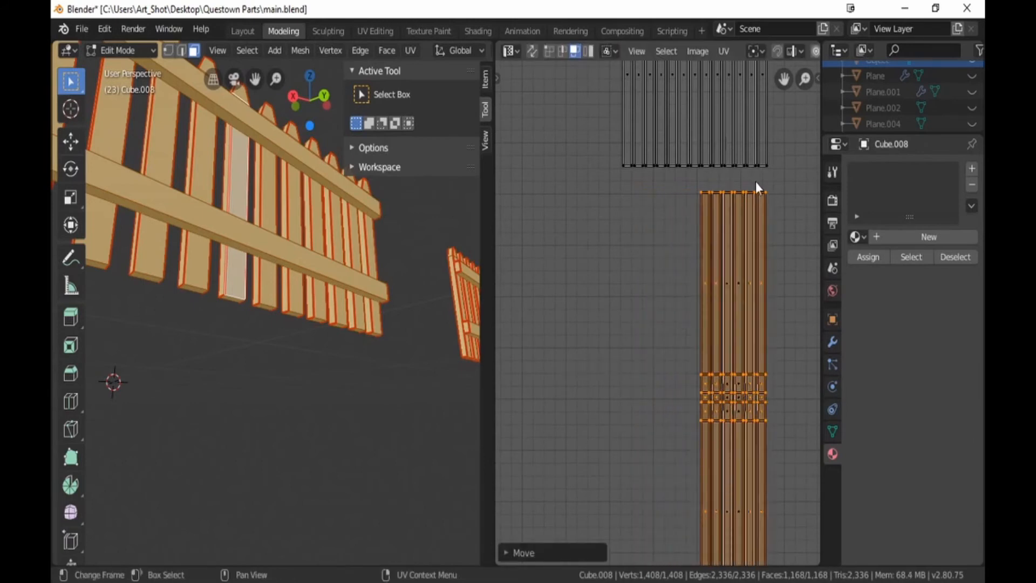
Step: Exclude the group's rightmost island, align the others horizontally, and add the underlying islands of the adjacent column to the selection
key(b)
middle_drag(758, 184, 782, 527)
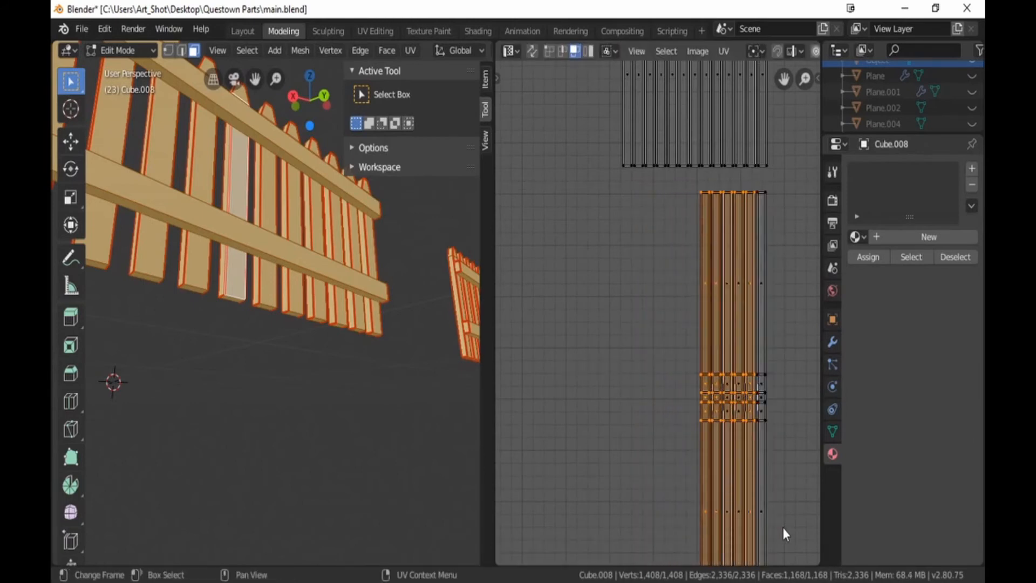
key(g)
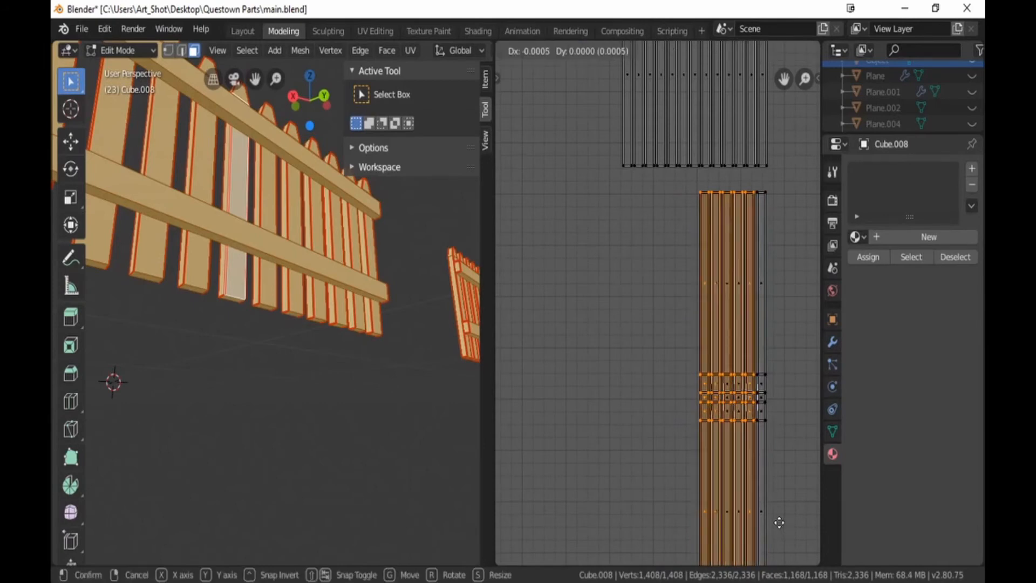
click(778, 522)
key(b)
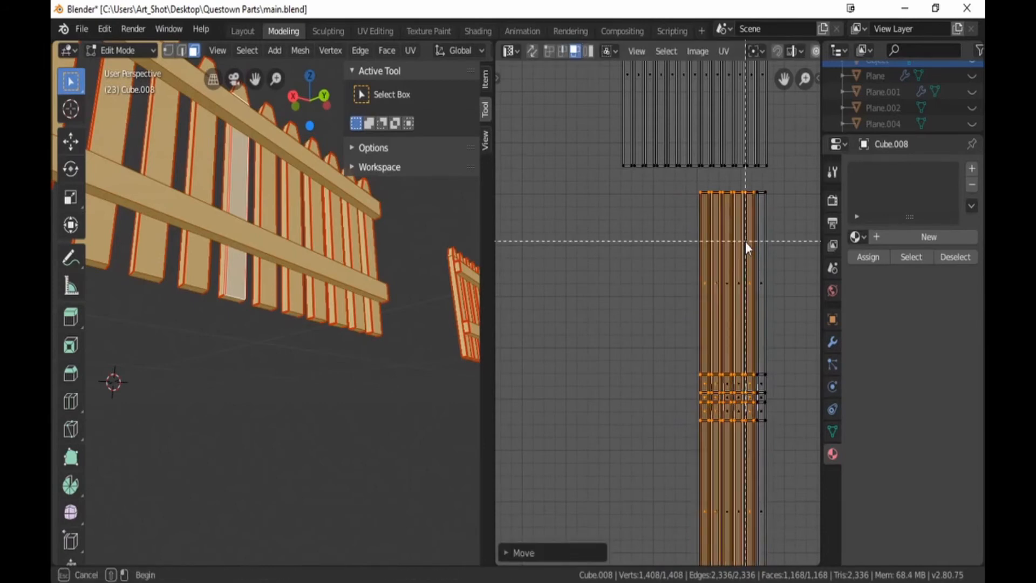
drag(746, 241, 754, 529)
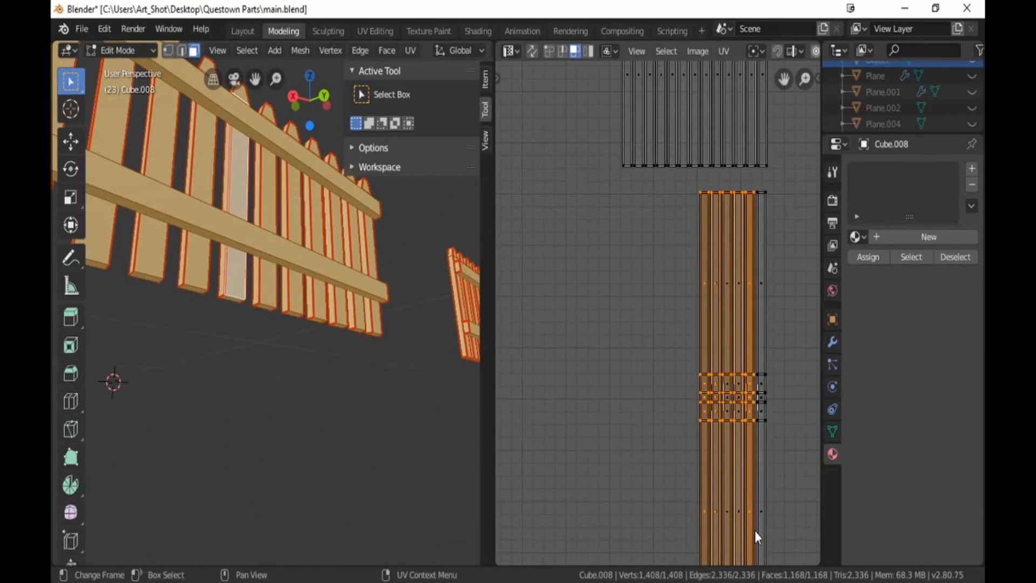
key(g)
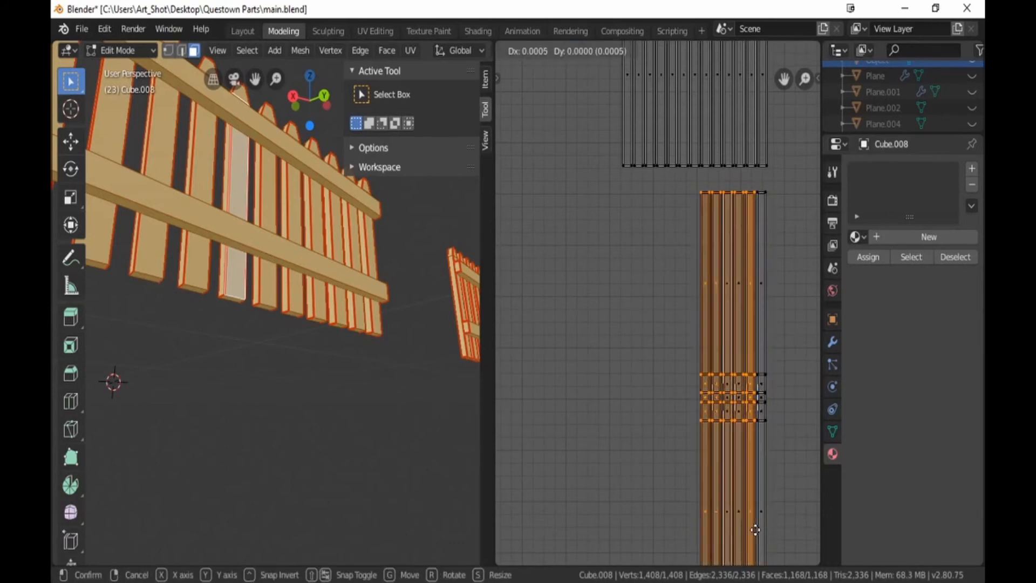
click(754, 529)
Step: Add the underlying islands of the next two columns to the selection, aligning the stacked planks horizontally after each addition
key(b)
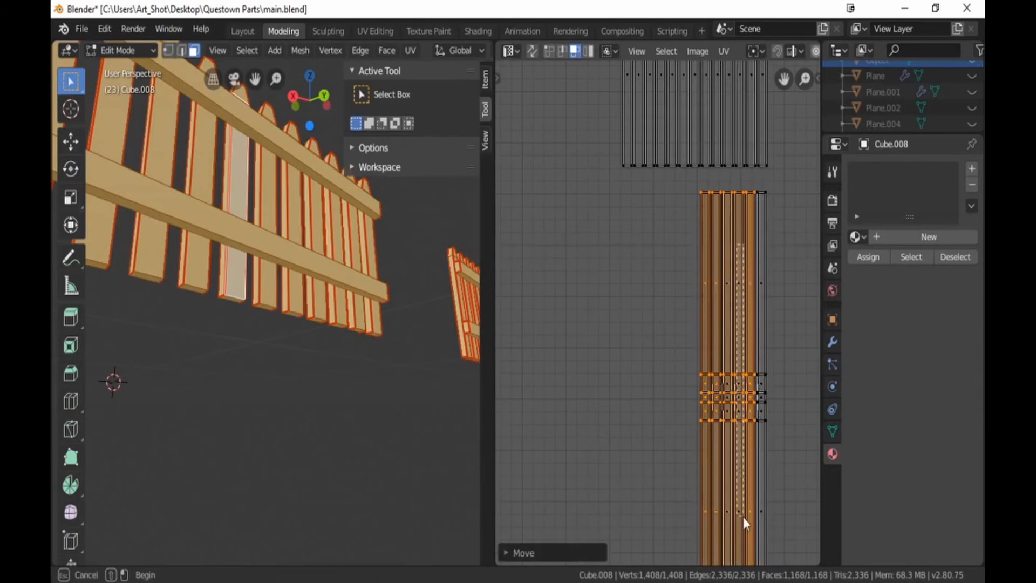
key(Escape)
key(g)
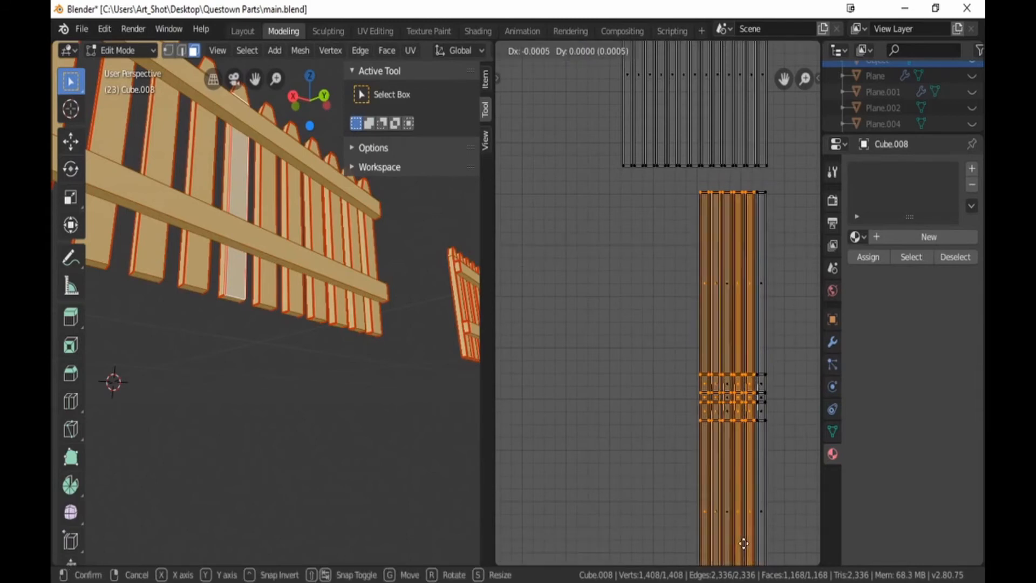
click(743, 544)
key(b)
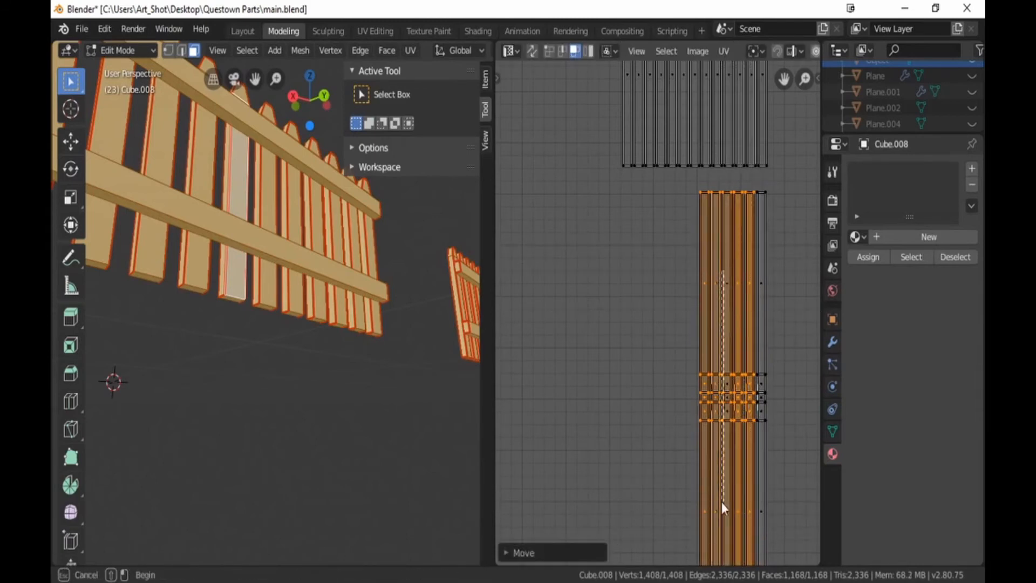
key(Escape)
key(g)
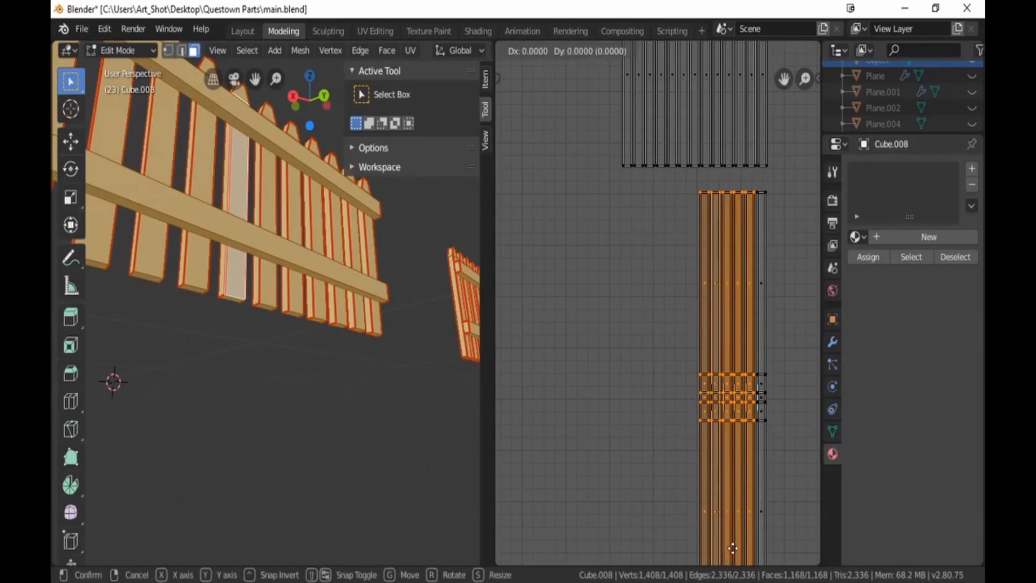
click(733, 549)
Step: Add the last underlying column and shift the selection right one plank width twice, excluding the rightmost stack before the second shift
key(b)
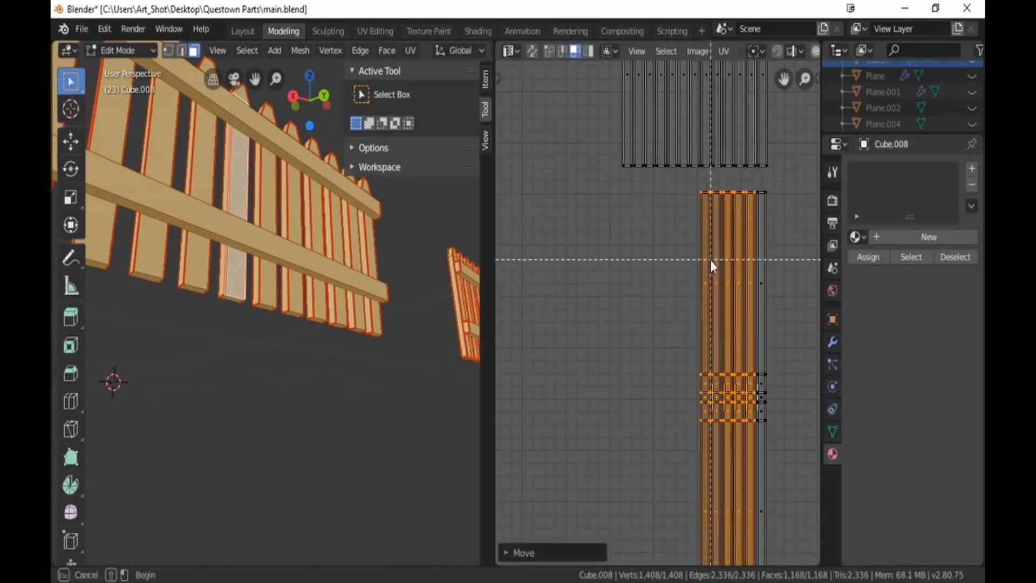
key(Escape)
key(g)
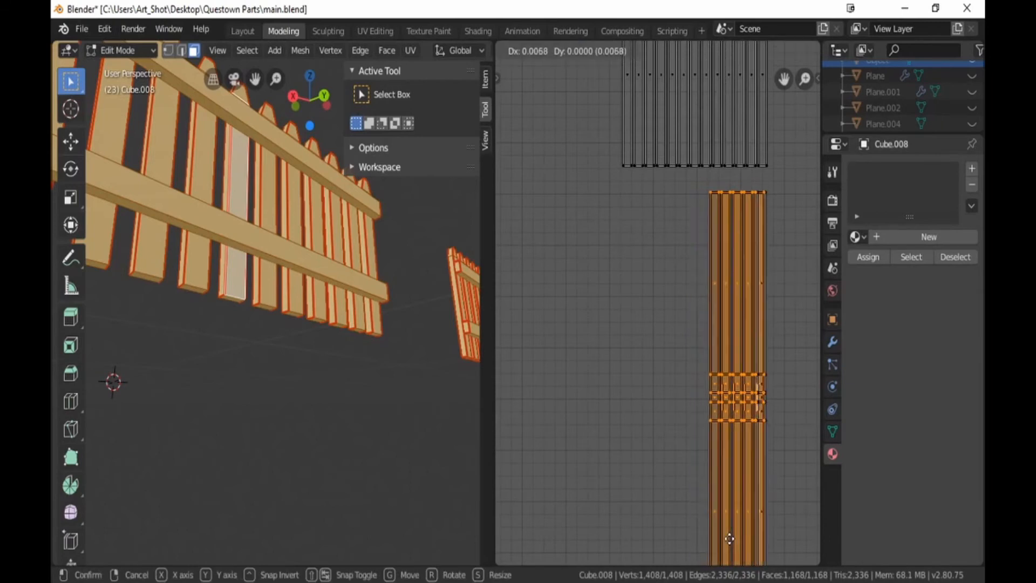
click(731, 544)
key(b)
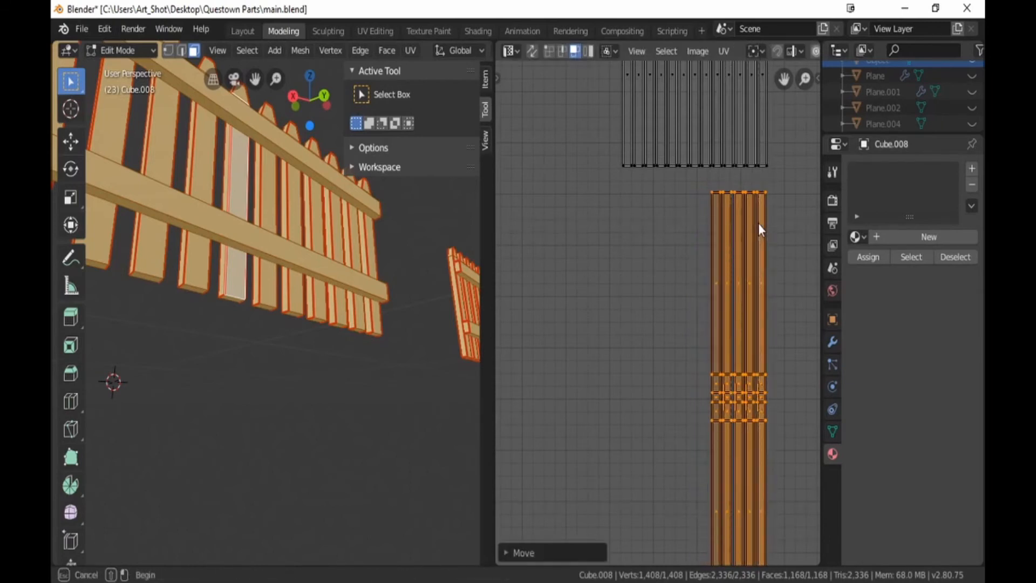
middle_drag(758, 223, 773, 550)
key(g)
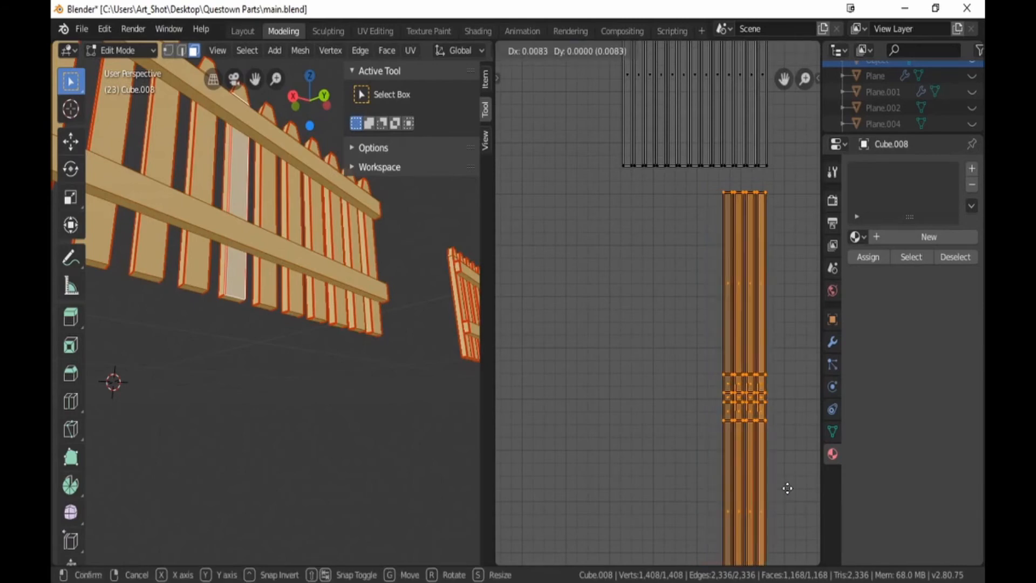
click(788, 489)
Step: Reduce the four plank columns to two by twice excluding the rightmost stack and shifting the others right one plank width
key(b)
middle_drag(766, 318, 785, 493)
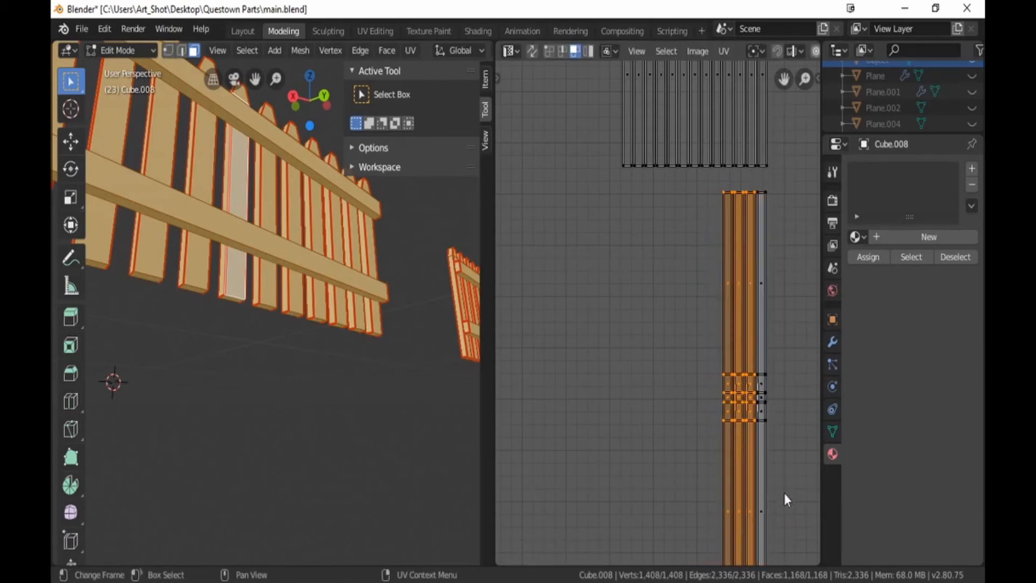
key(g)
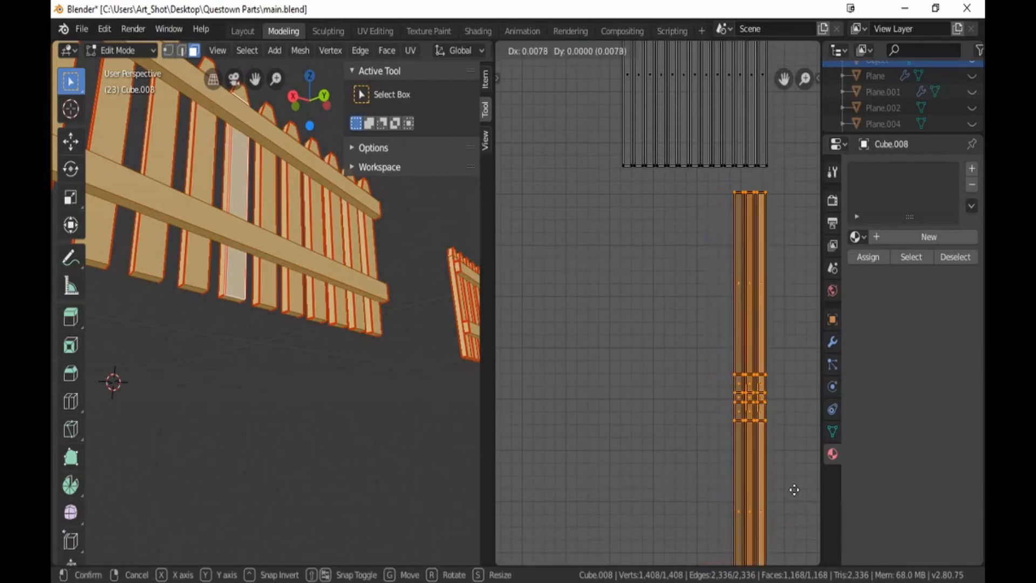
click(791, 489)
key(b)
middle_drag(757, 247, 783, 519)
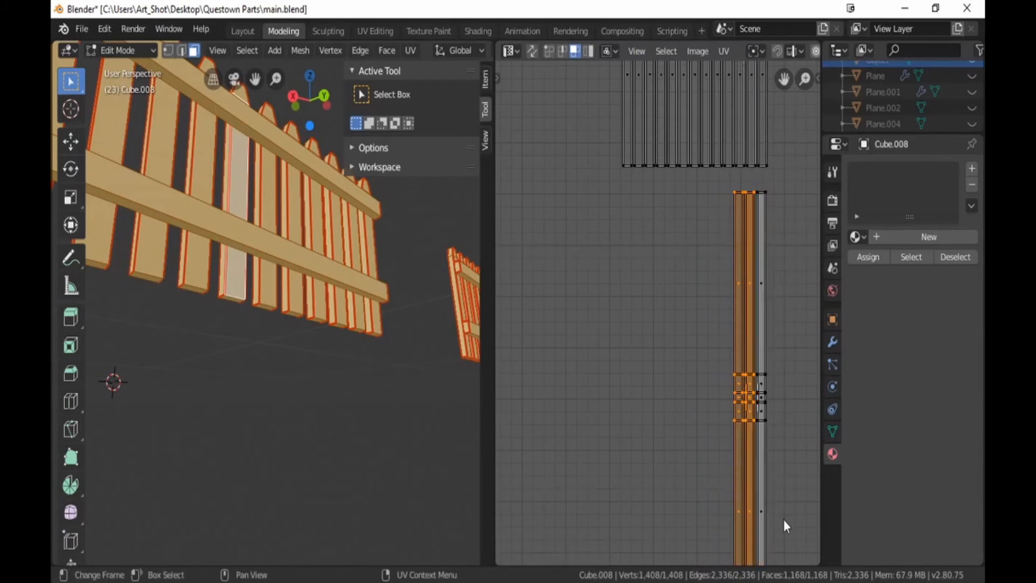
key(g)
click(794, 519)
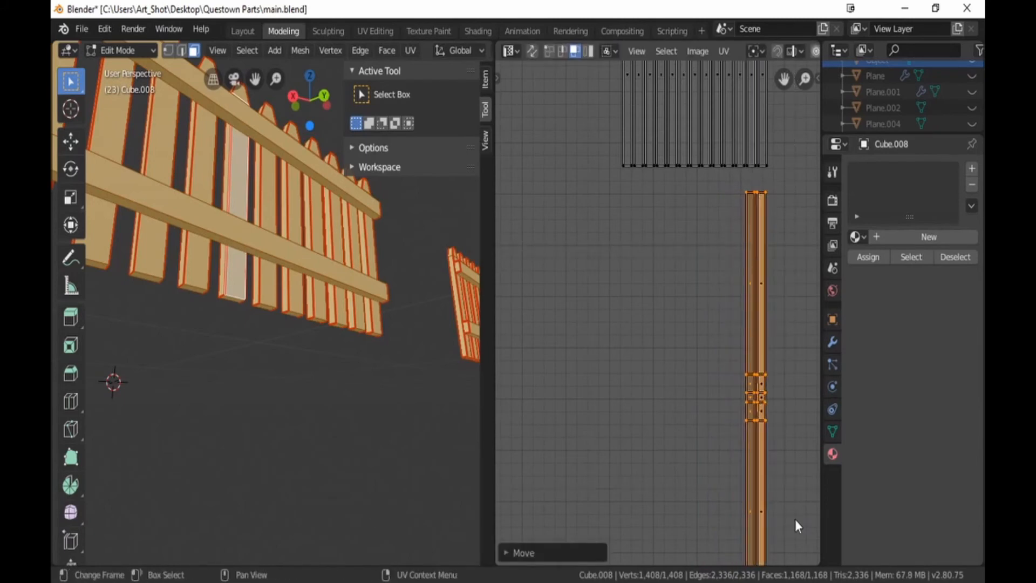
Step: Exclude the right one of the two remaining columns and move the left one onto it to form a single stack
key(b)
middle_drag(761, 264, 778, 571)
key(g)
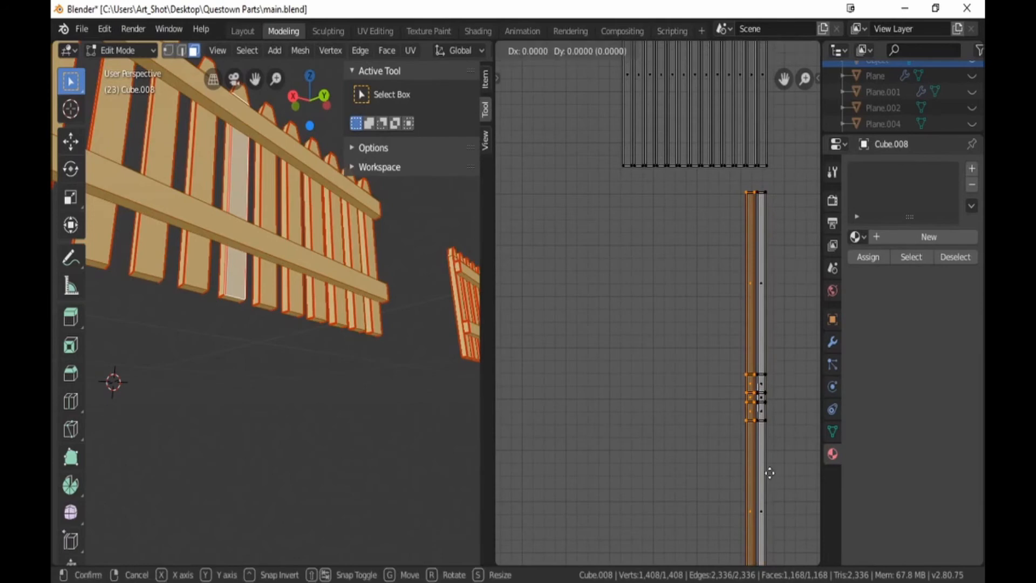
click(780, 473)
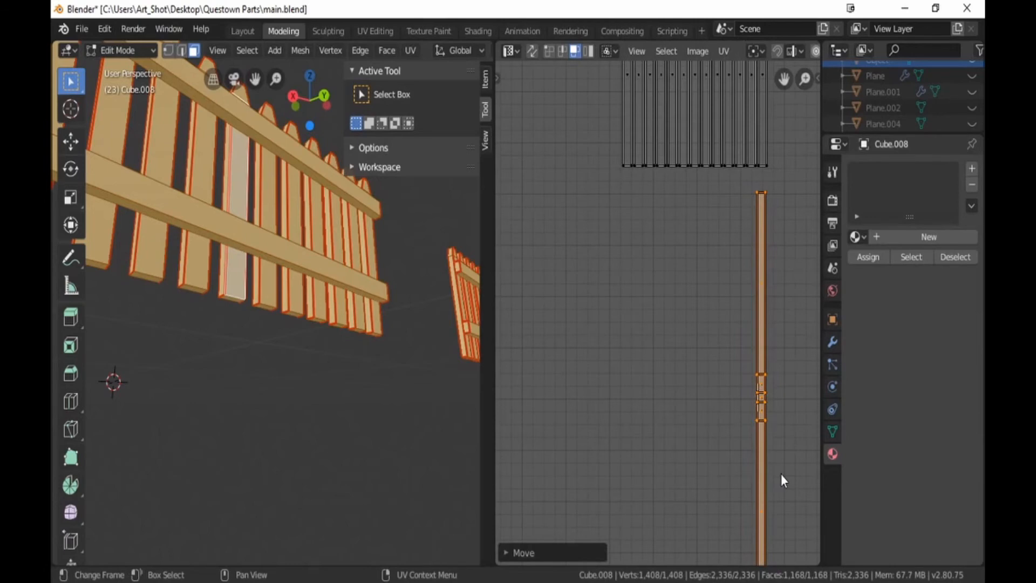
Step: Select the whole combined stack and move it up onto the rightmost island of the upper plank group, matching its edges
drag(720, 224, 779, 525)
scroll(778, 525, down, 2)
middle_drag(709, 306, 704, 487)
key(g)
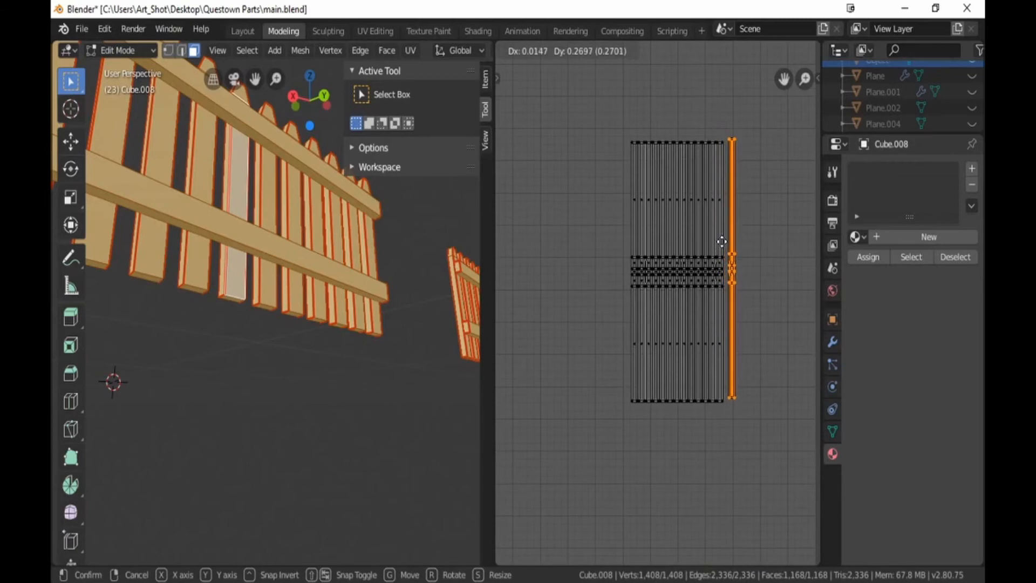
click(718, 265)
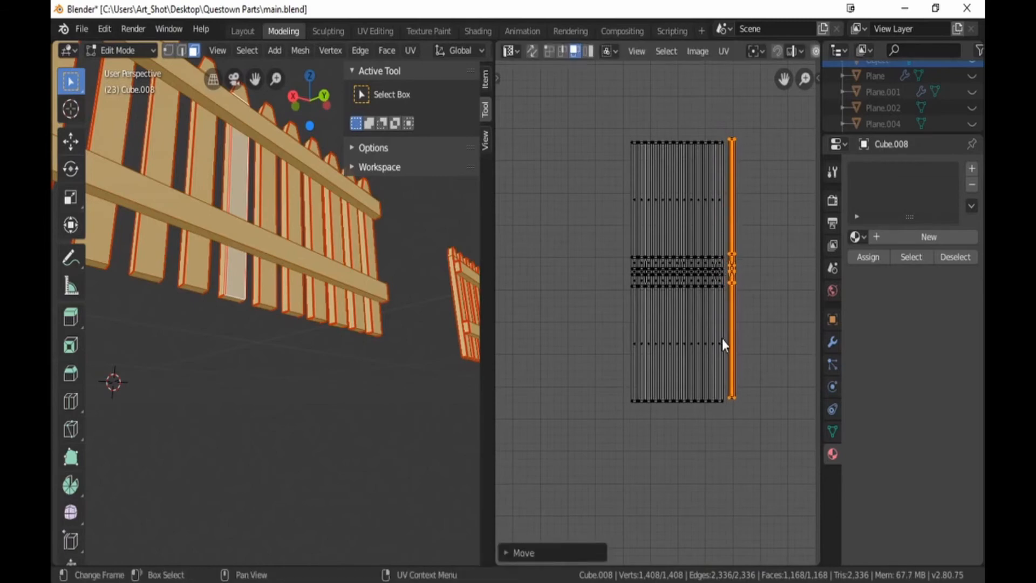
scroll(722, 338, up, 3)
middle_drag(795, 190, 697, 257)
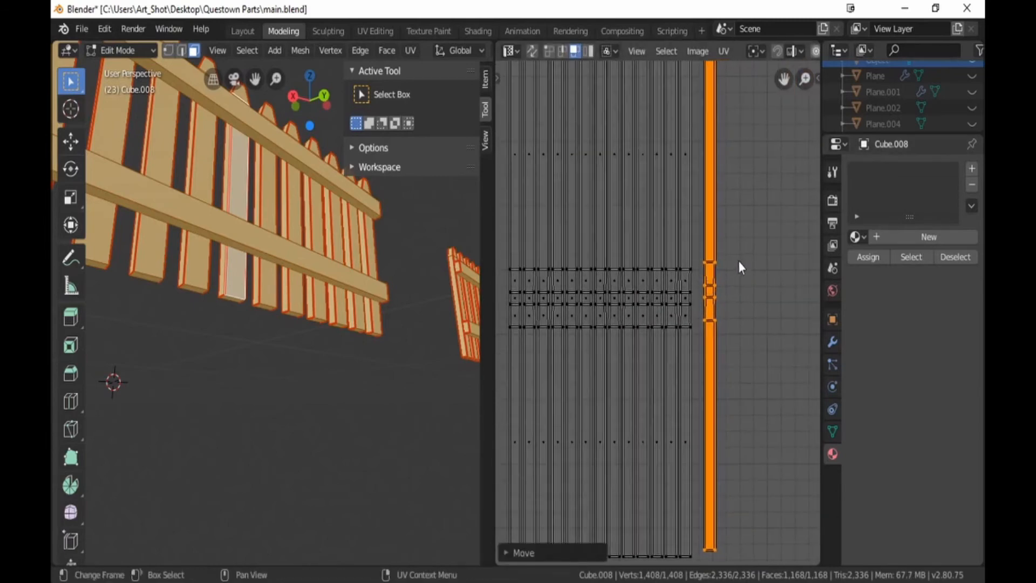
key(g)
click(712, 273)
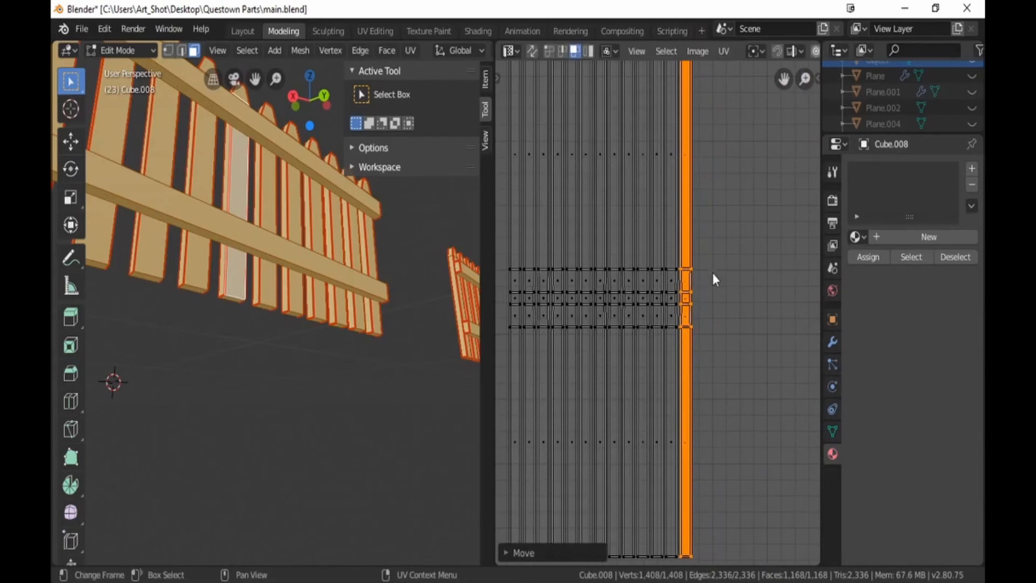
Step: Collect the upper group's two rightmost islands into the stack, shifting the selection left one plank width after adding each
drag(709, 132, 681, 462)
key(g)
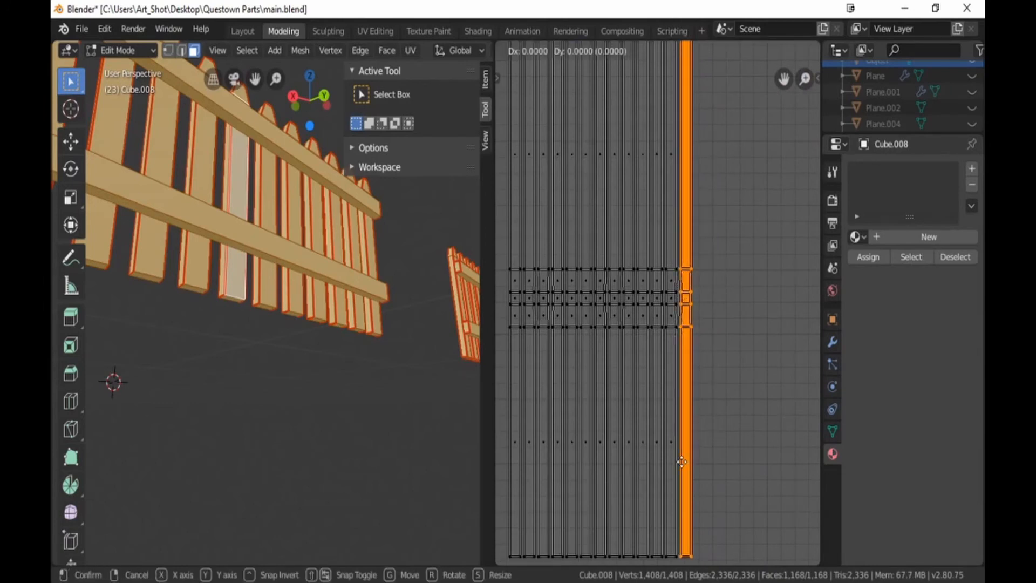
click(667, 462)
key(b)
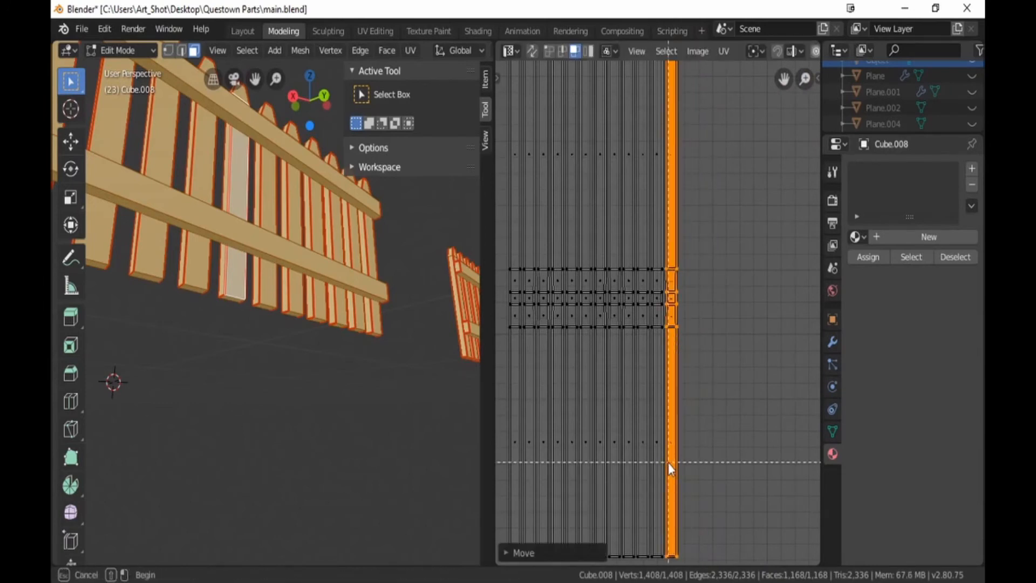
drag(667, 462, 707, 147)
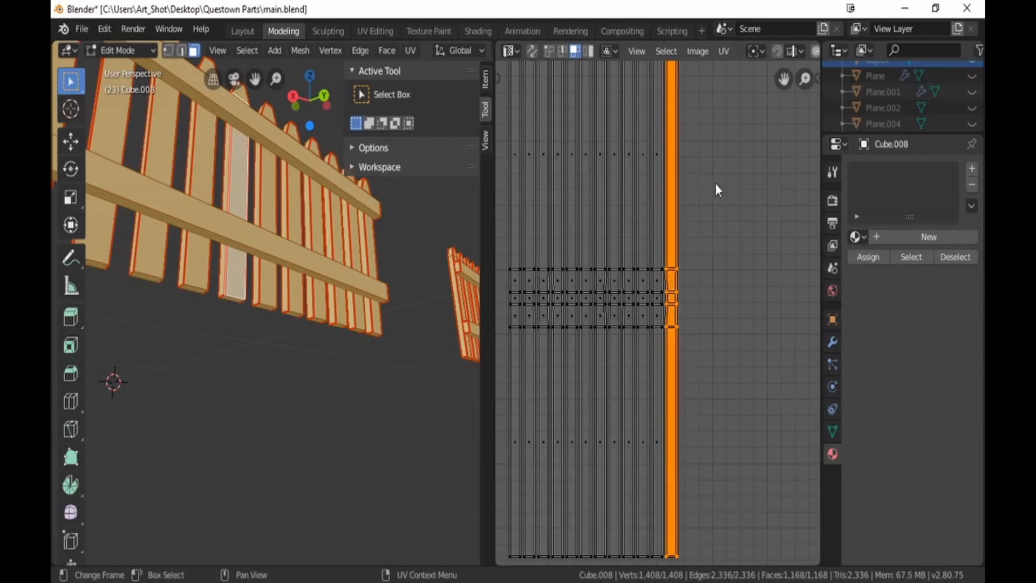
key(g)
click(700, 184)
Step: Collect the next three plank islands of the upper group into the stack, shifting the selection left one plank width after adding each
key(b)
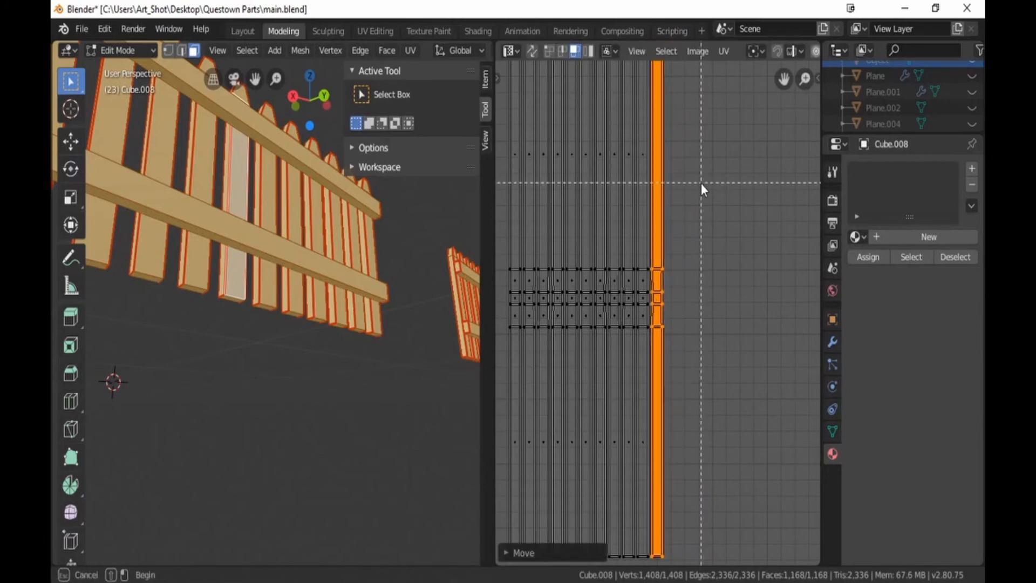
drag(685, 103, 653, 477)
key(g)
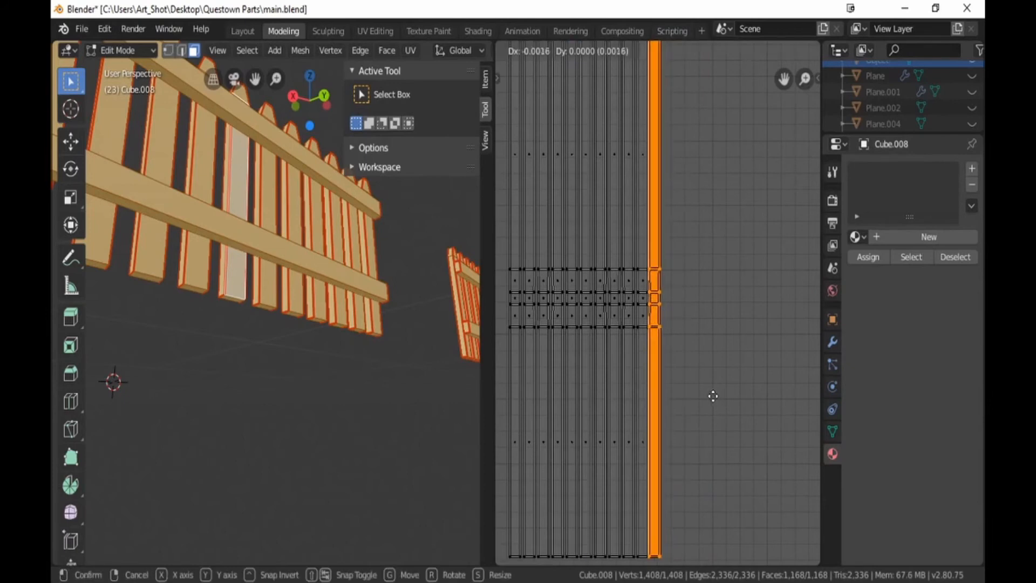
click(703, 398)
key(b)
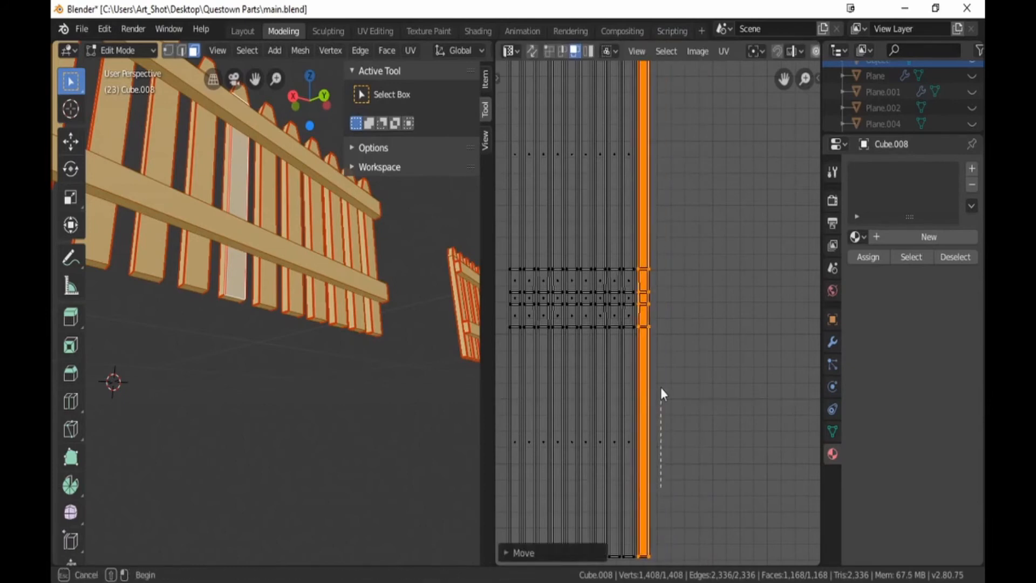
drag(642, 115, 678, 239)
key(g)
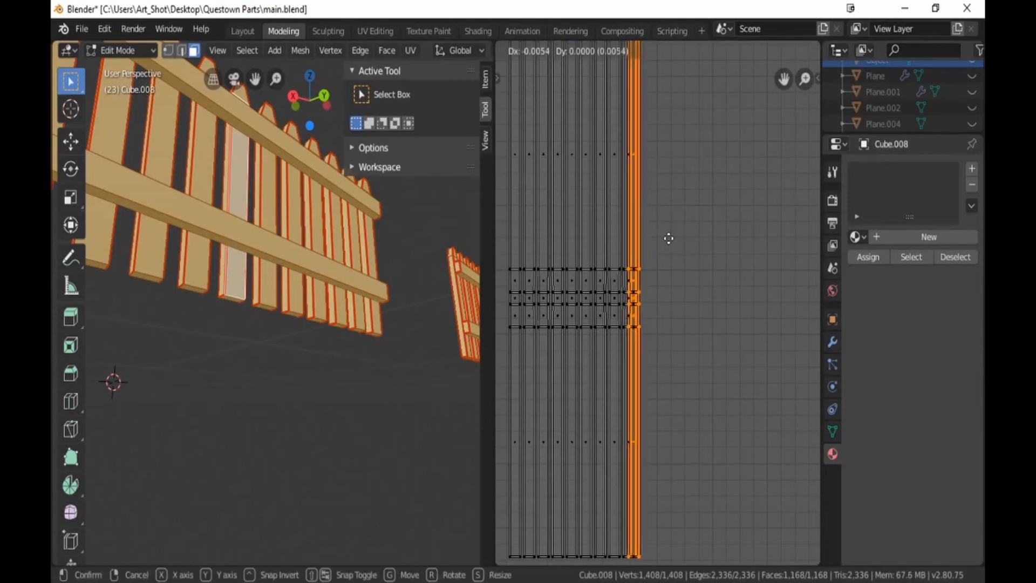
click(665, 240)
key(b)
drag(629, 117, 647, 330)
key(g)
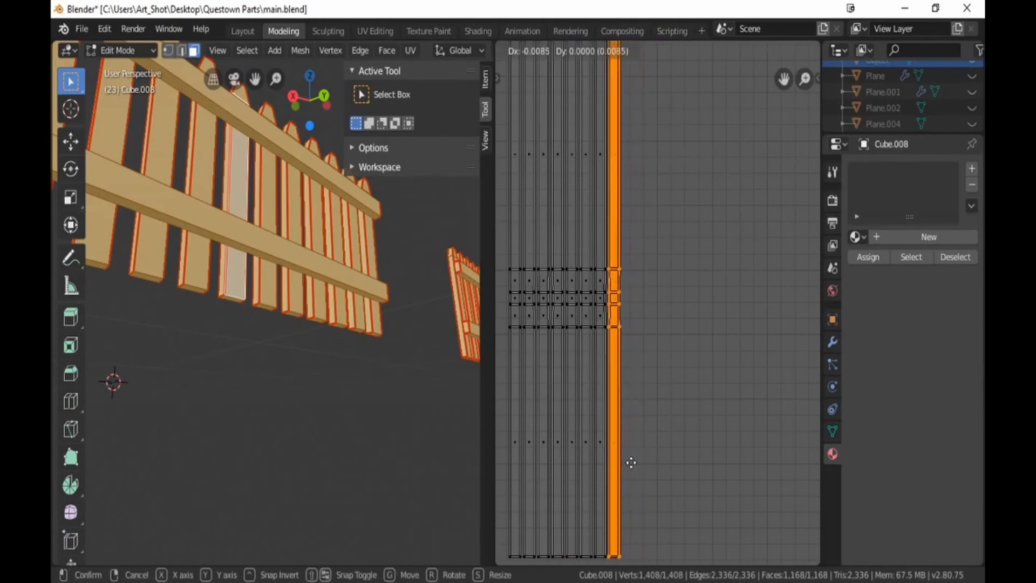
click(630, 463)
Step: Add two more plank islands to the moving stack, snapping the selection one plank width left each time
key(b)
drag(630, 463, 609, 131)
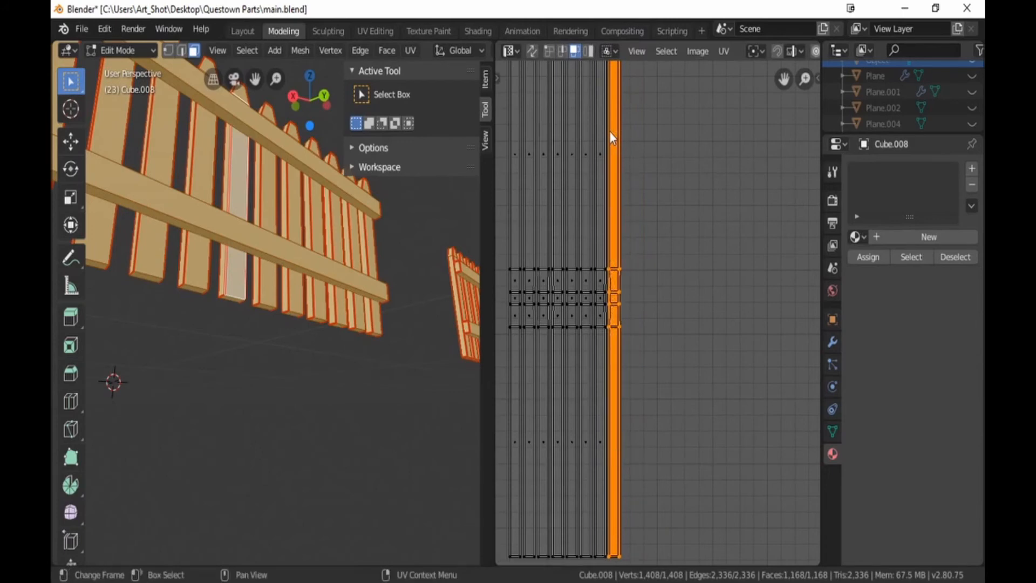
key(g)
click(597, 131)
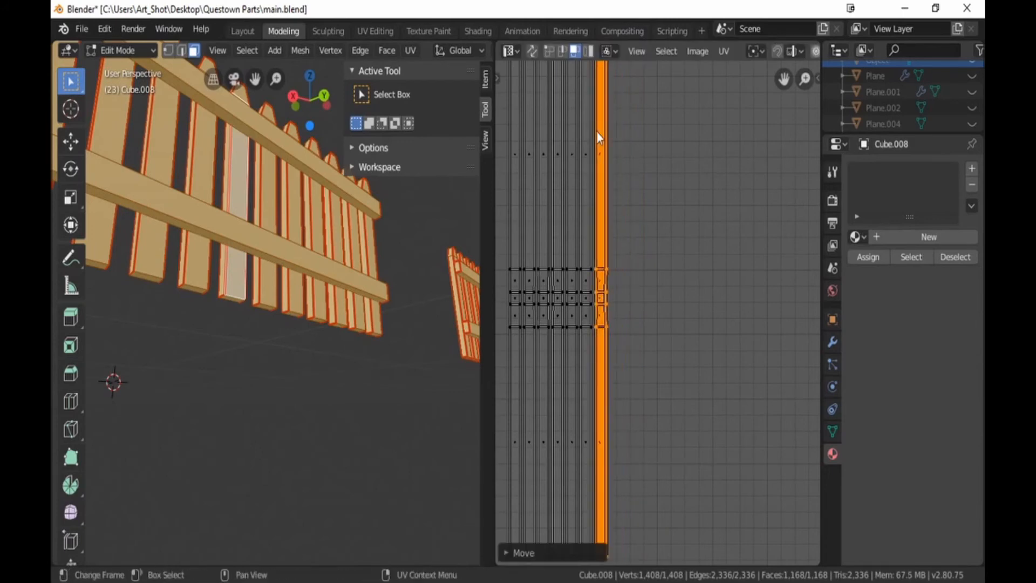
key(b)
drag(597, 131, 613, 350)
key(b)
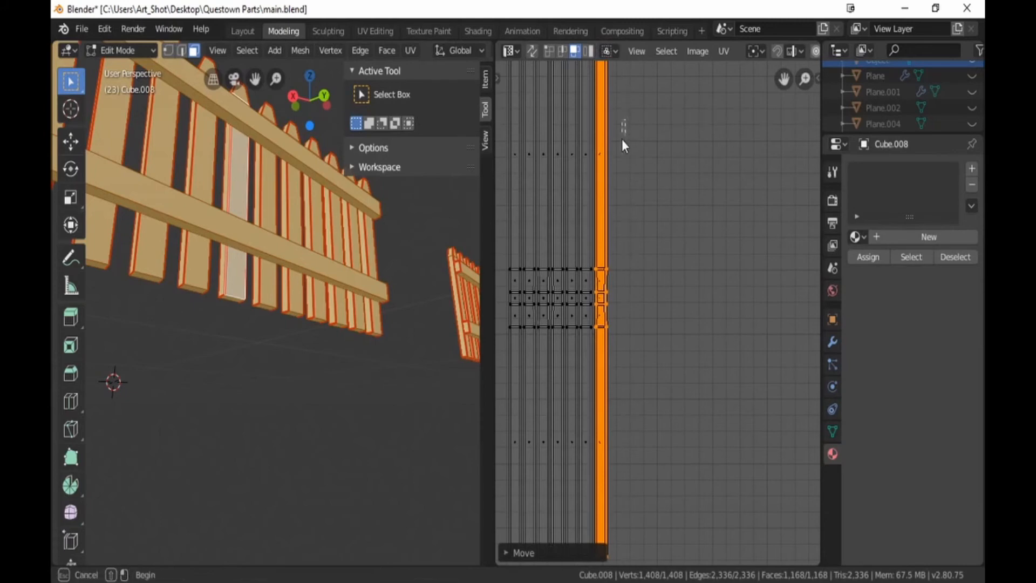
drag(621, 140, 598, 473)
key(g)
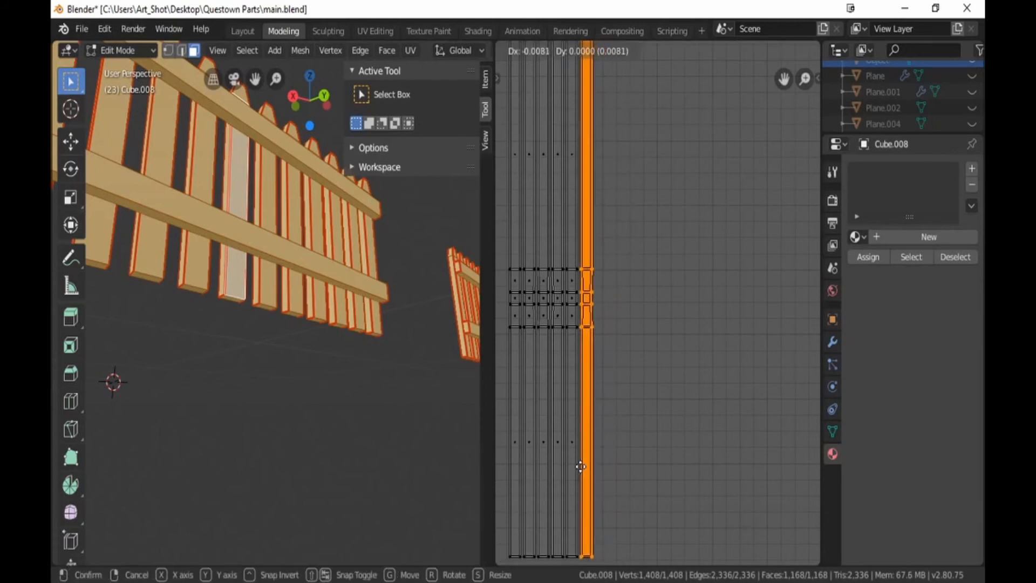
click(582, 473)
Step: Gather another two islands into the stack, moving the selection left by one plank width after each addition
key(b)
key(Escape)
key(b)
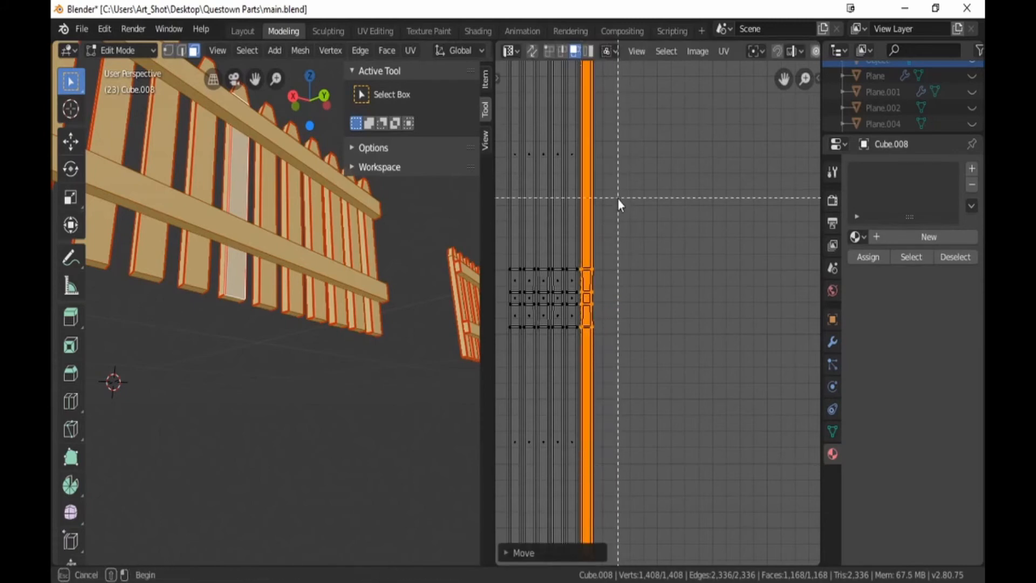
drag(612, 105, 584, 455)
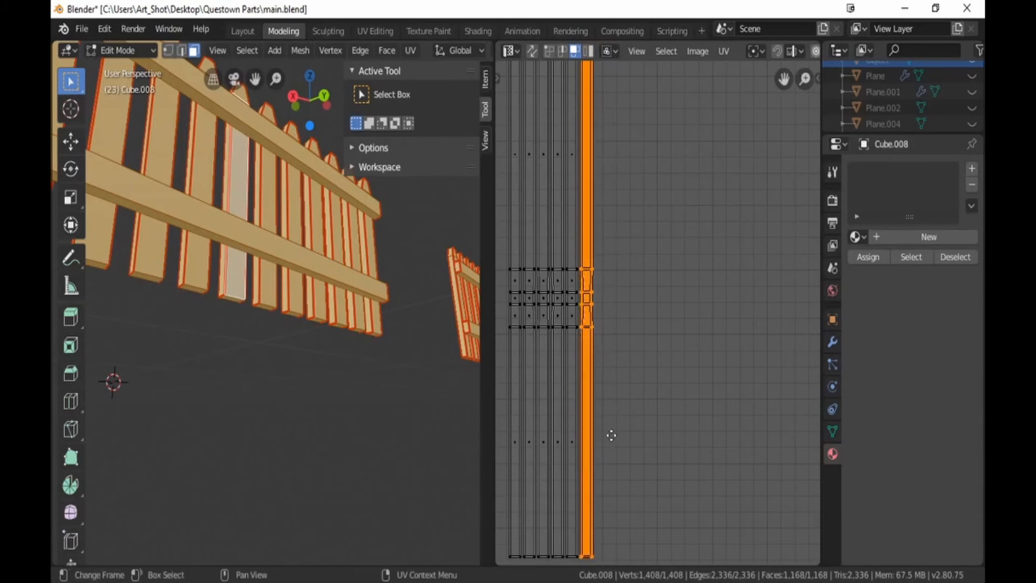
middle_drag(610, 432, 688, 444)
key(g)
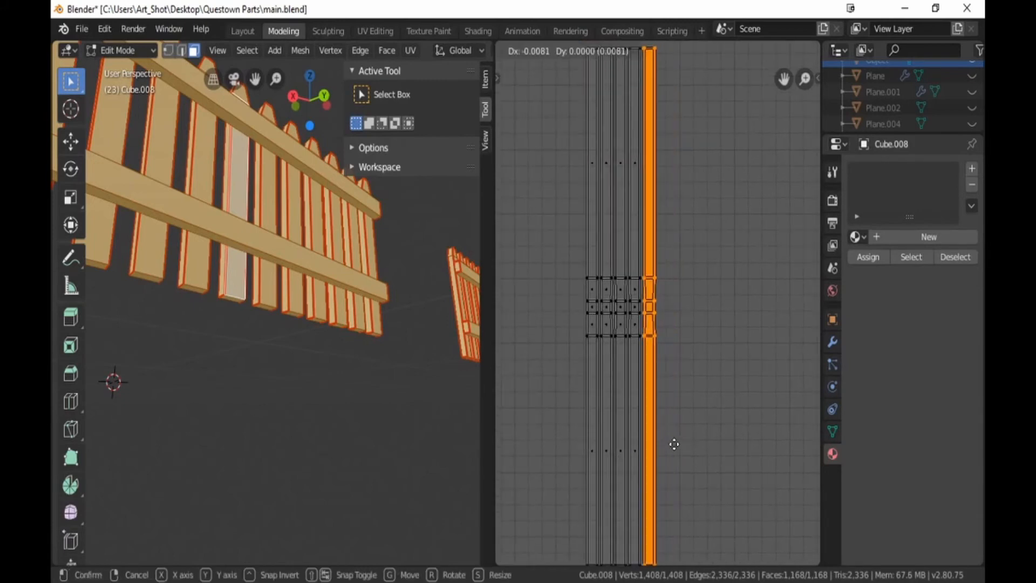
click(674, 445)
key(b)
drag(674, 445, 647, 110)
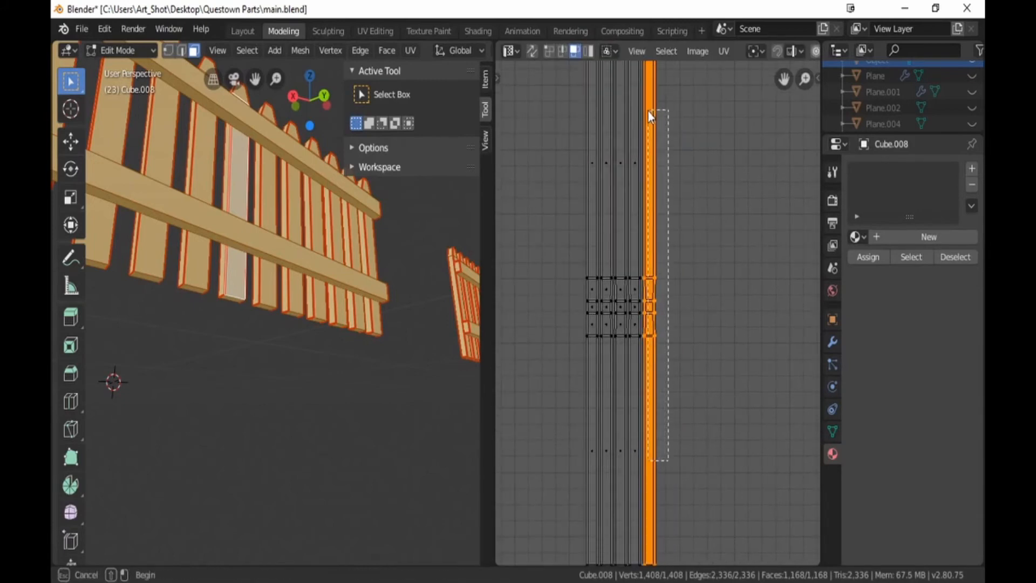
key(g)
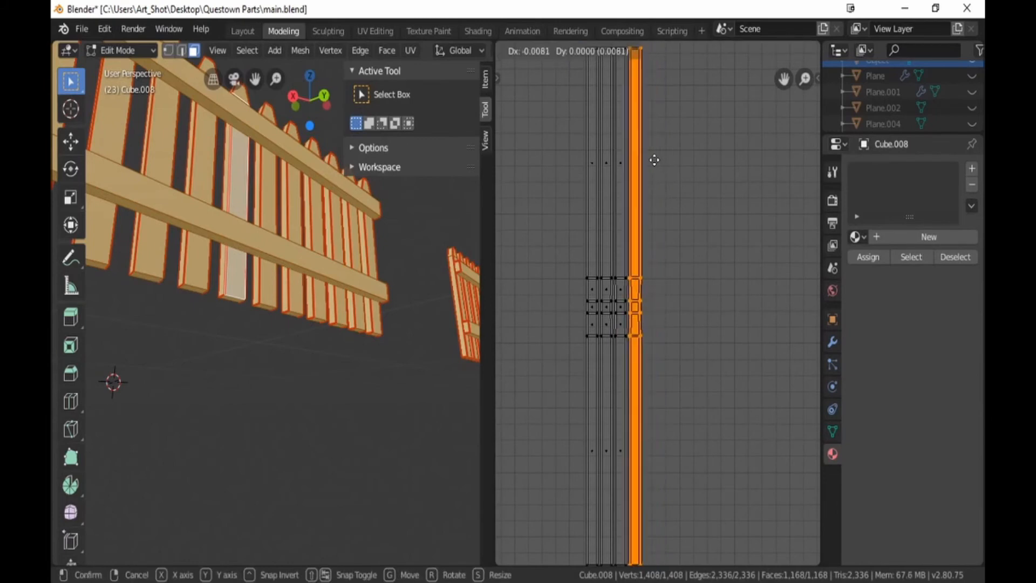
click(655, 160)
Step: Collect the remaining islands and move the stack left in three one-plank-width shifts onto the leftmost island, forming a single column
key(b)
key(Escape)
key(b)
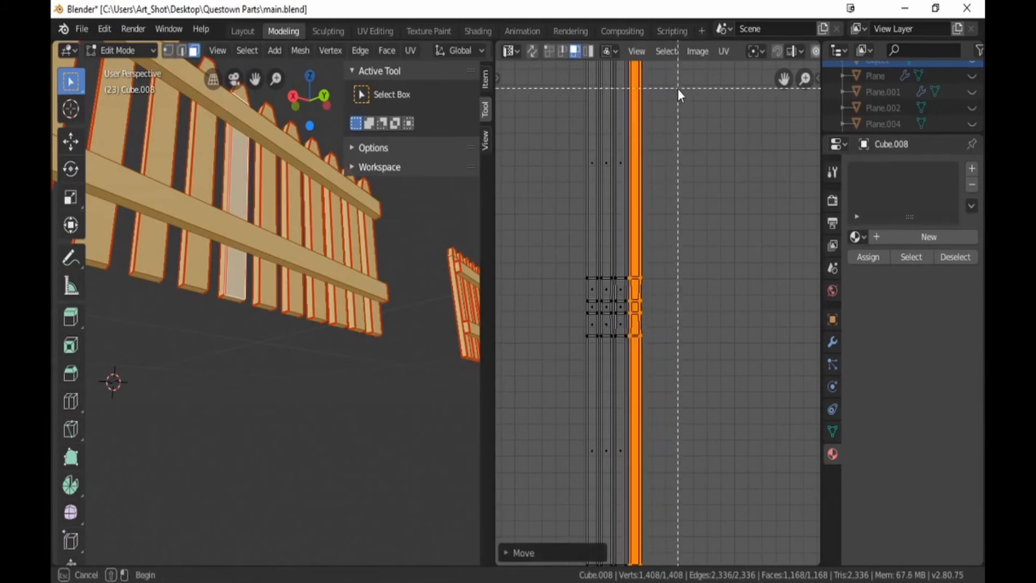
drag(676, 96, 636, 489)
key(g)
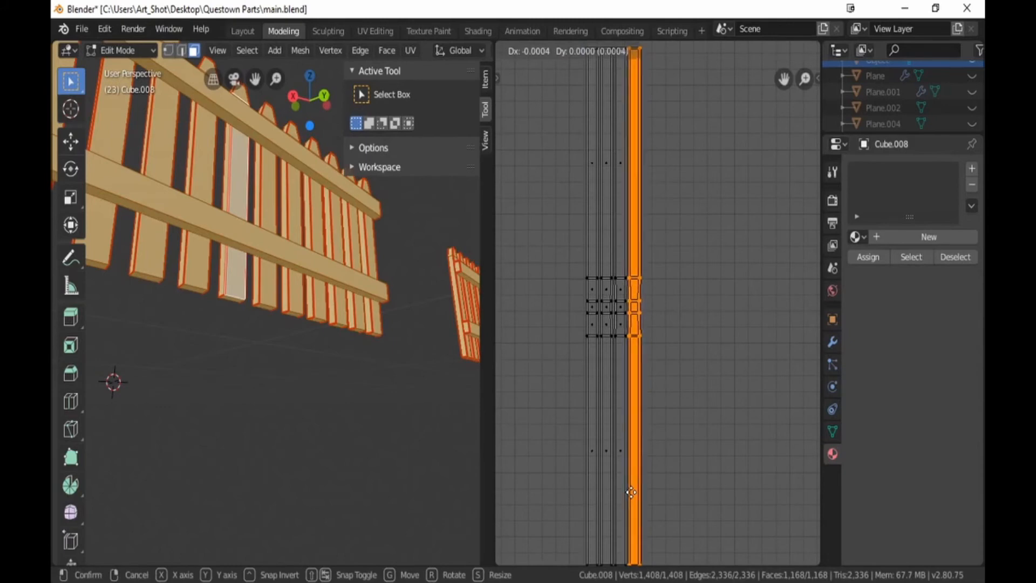
click(617, 491)
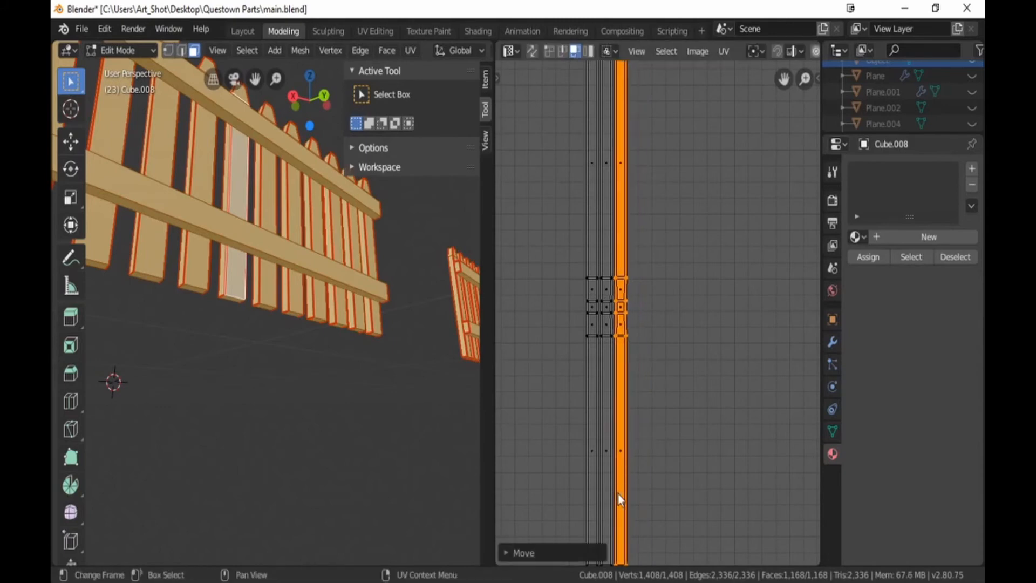
key(b)
drag(616, 137, 650, 478)
key(g)
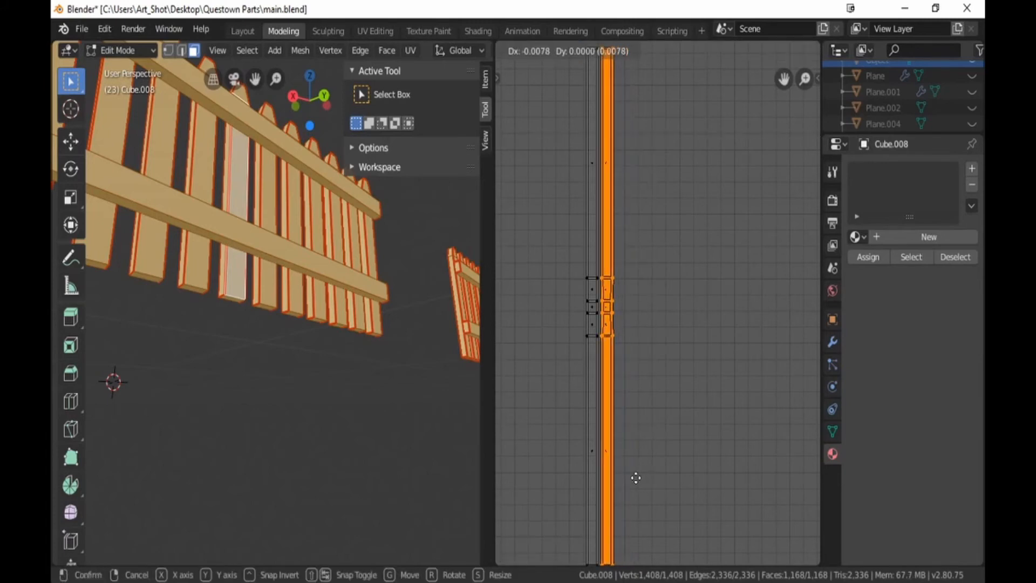
click(636, 478)
key(b)
drag(636, 473, 604, 117)
key(g)
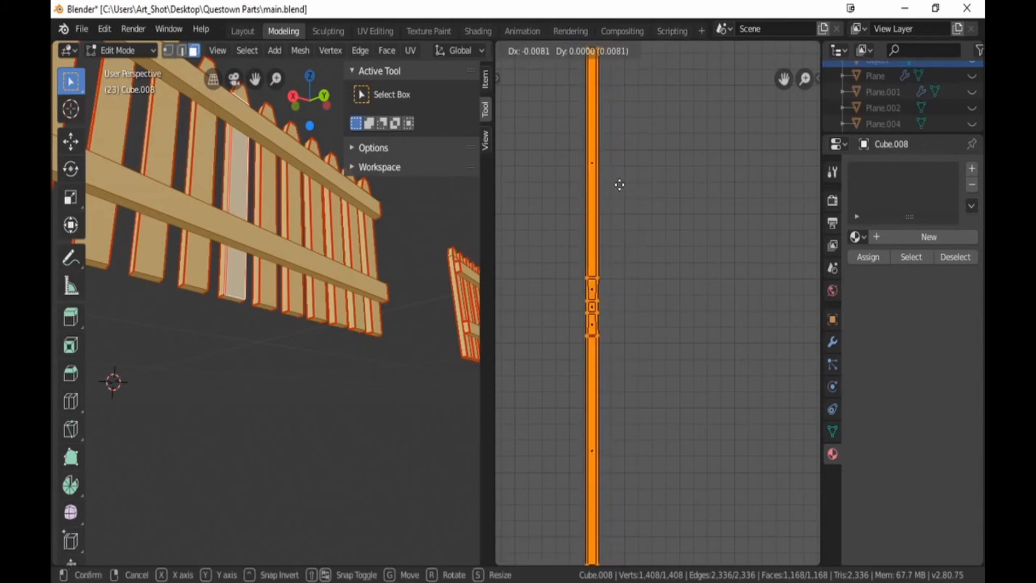
click(619, 186)
Step: Collapse the overlapping UV vertices at the stacked column's bottom left corner to one point by scaling them to 0
key(alt+a)
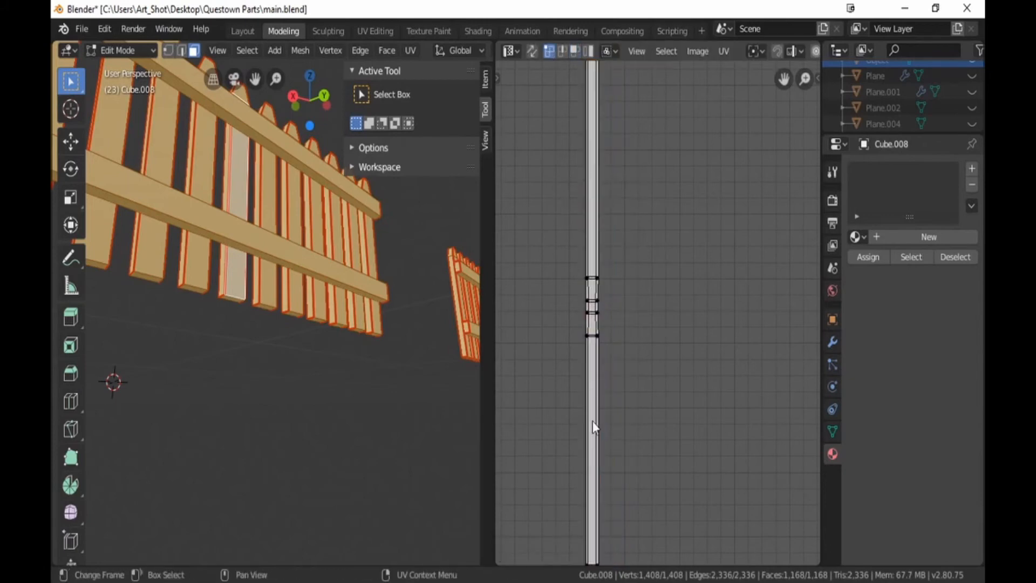
middle_drag(592, 528, 590, 358)
key(b)
drag(568, 377, 591, 422)
text(s)
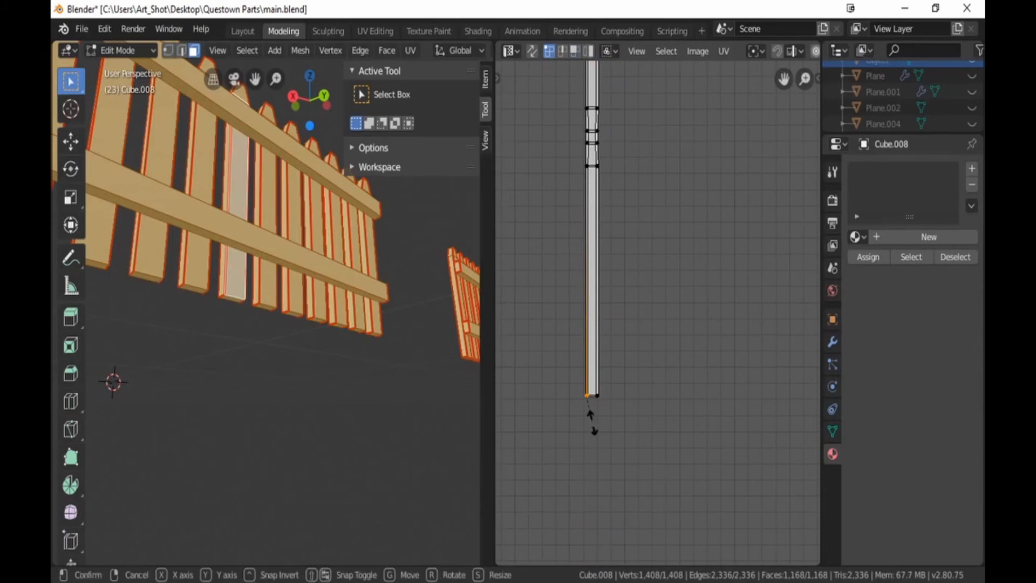
text(0)
key(Return)
Step: Collapse the overlapping vertices at the column's bottom right corner by scaling them to 0, then reselect the corner and repeat the scaling
key(alt+a)
key(b)
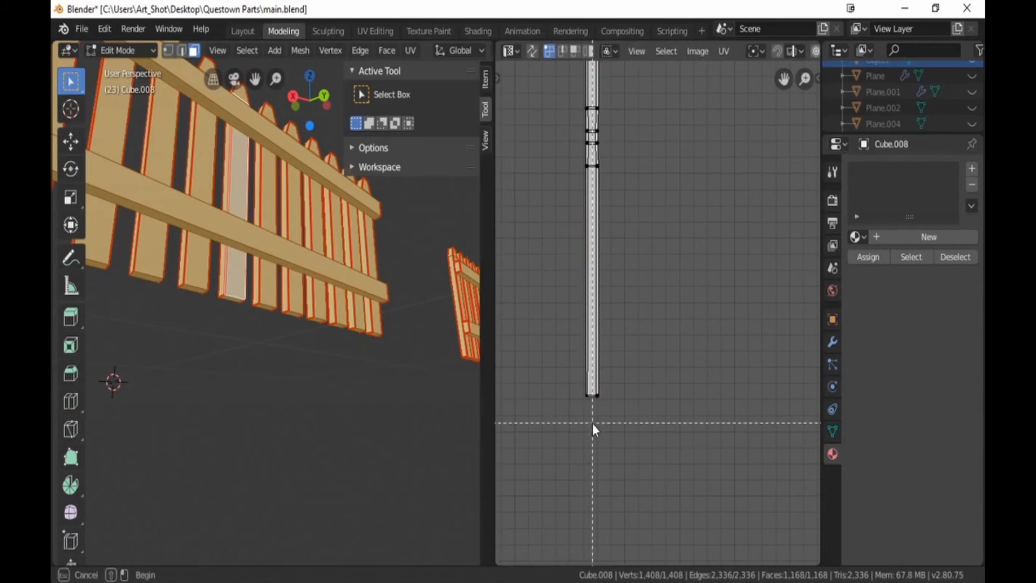
drag(594, 384, 606, 418)
text(s0)
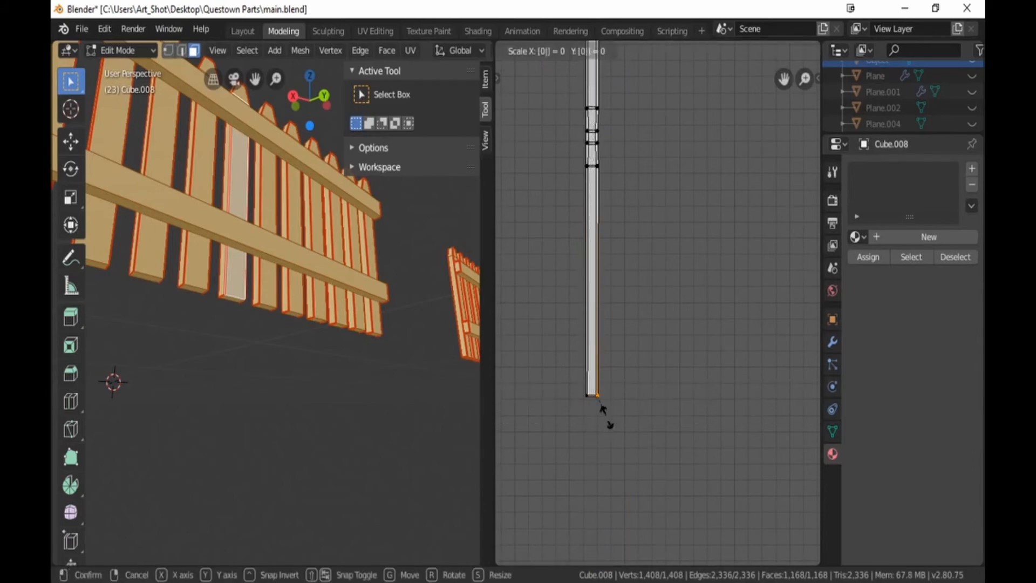
key(Return)
key(alt+a)
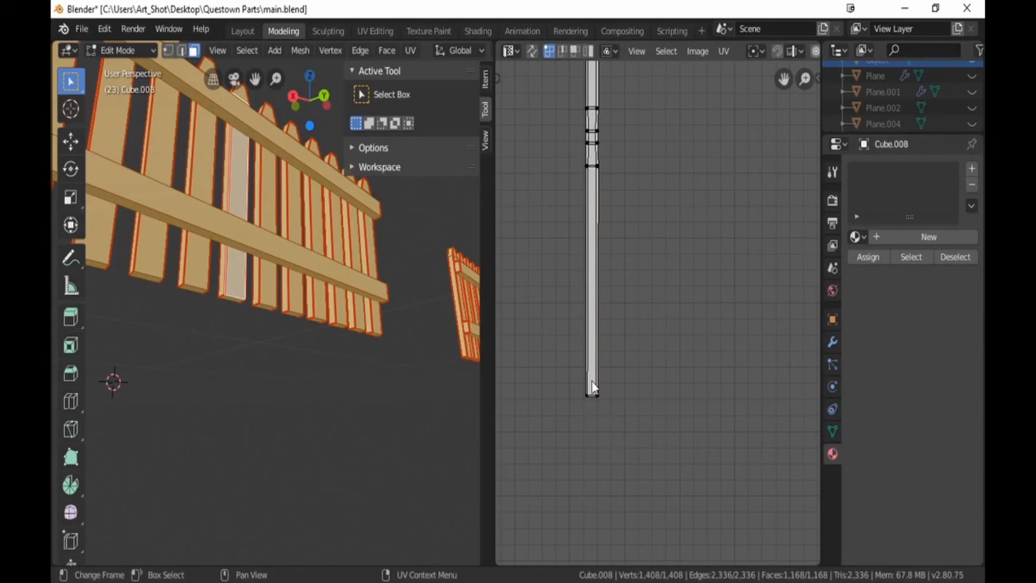
key(b)
text(s)
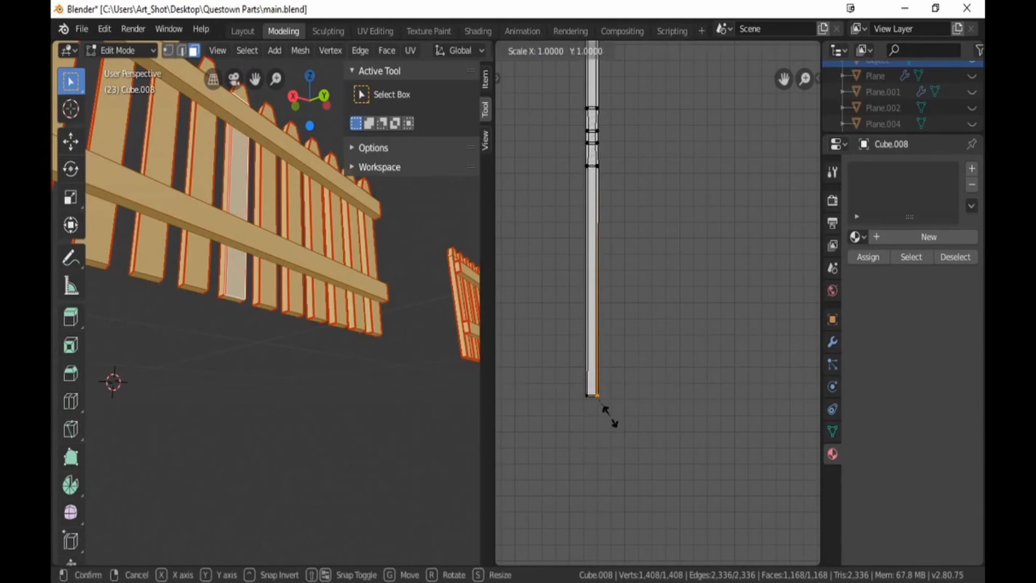
text(0)
key(Return)
key(alt+a)
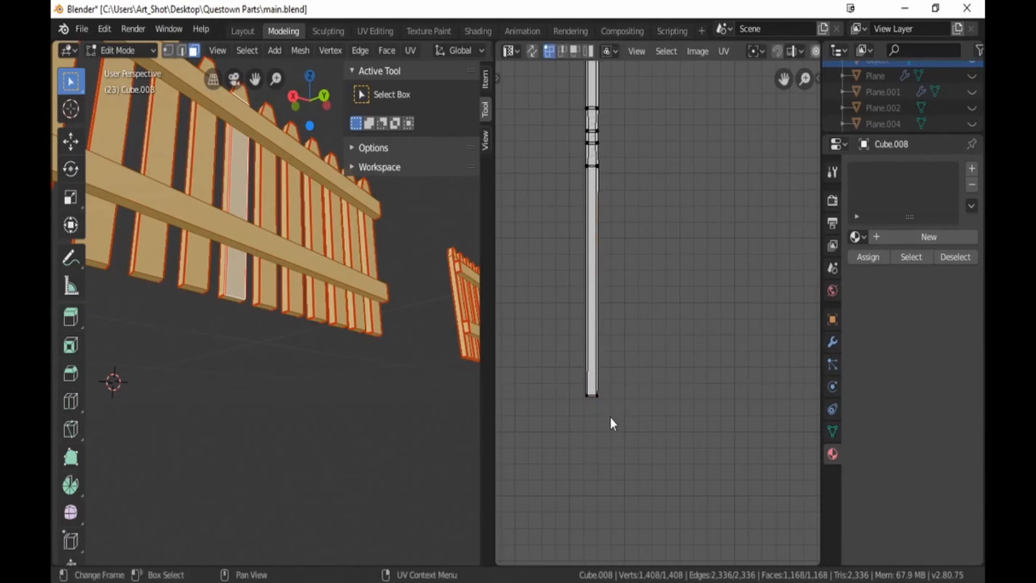
Step: Align the overlapping vertices at the right and left upper corners of the lower long section by scaling each set to 0 on X
alt+click(596, 159)
text(sx0)
key(Return)
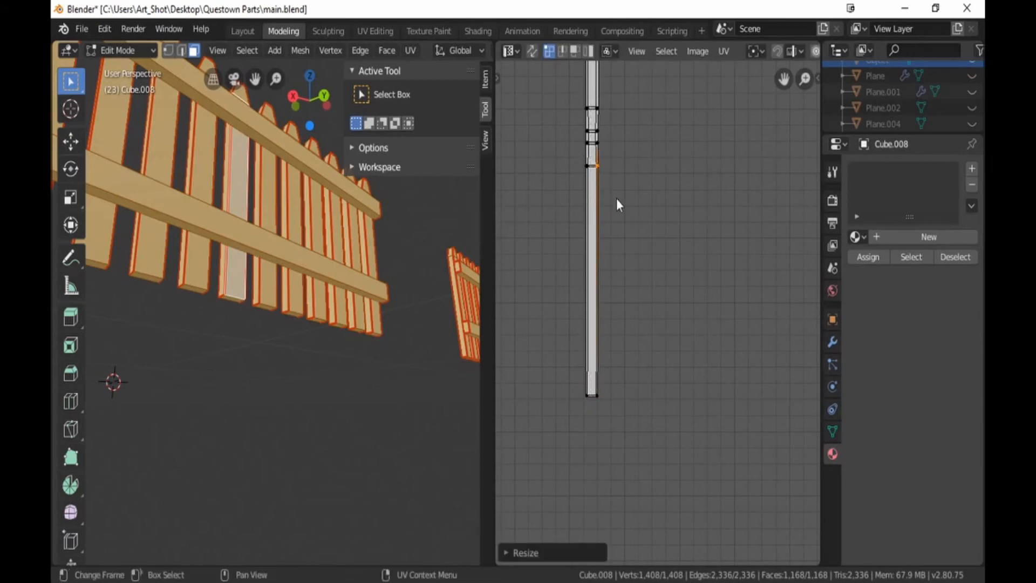
key(alt+a)
alt+click(588, 178)
text(s)
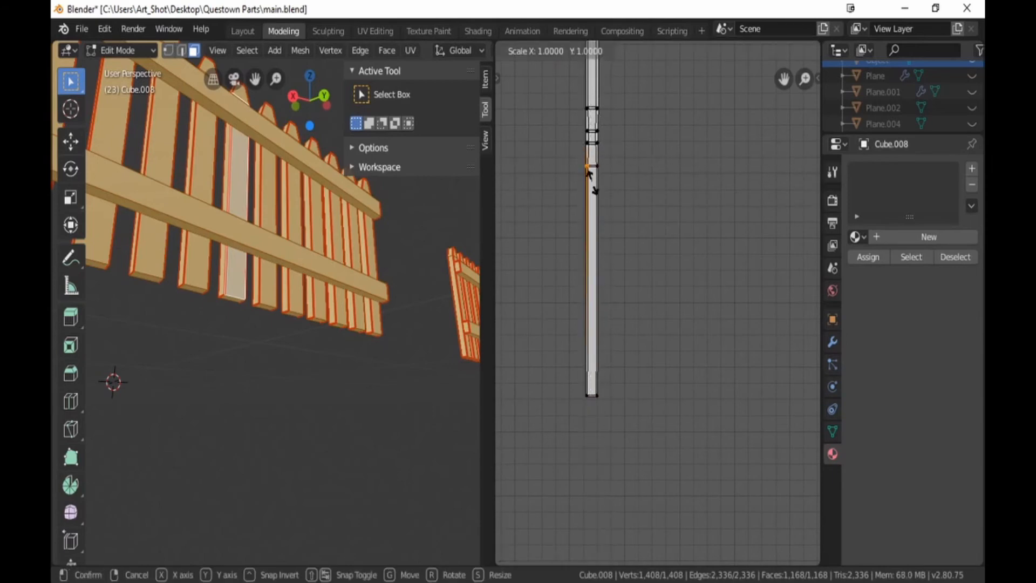
text(x0)
key(Return)
key(alt+a)
Step: Collapse the left and right vertex clusters on the second crosswise edge above the column's bottom by scaling each to 0
key(b)
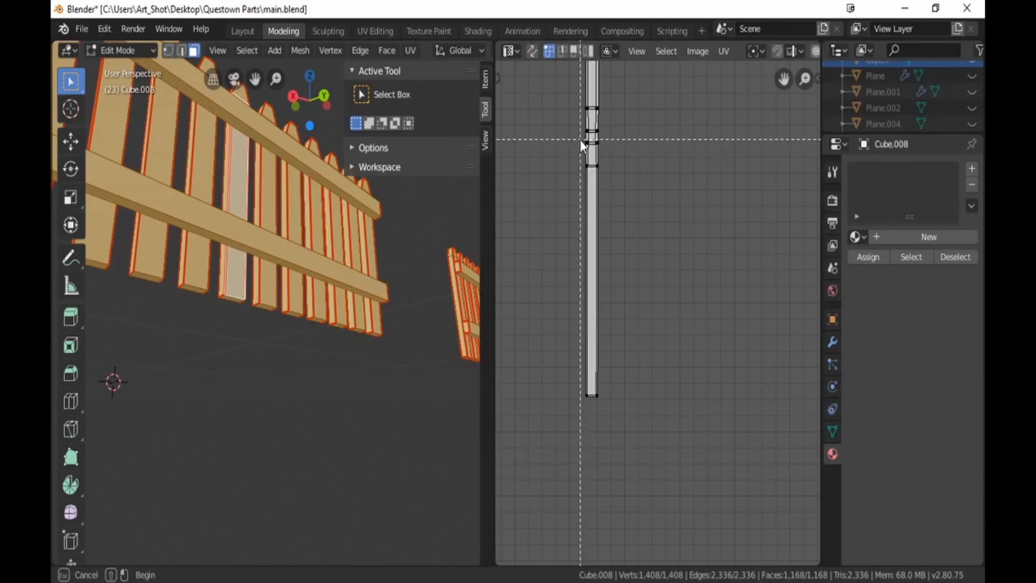
drag(578, 137, 591, 162)
text(s0)
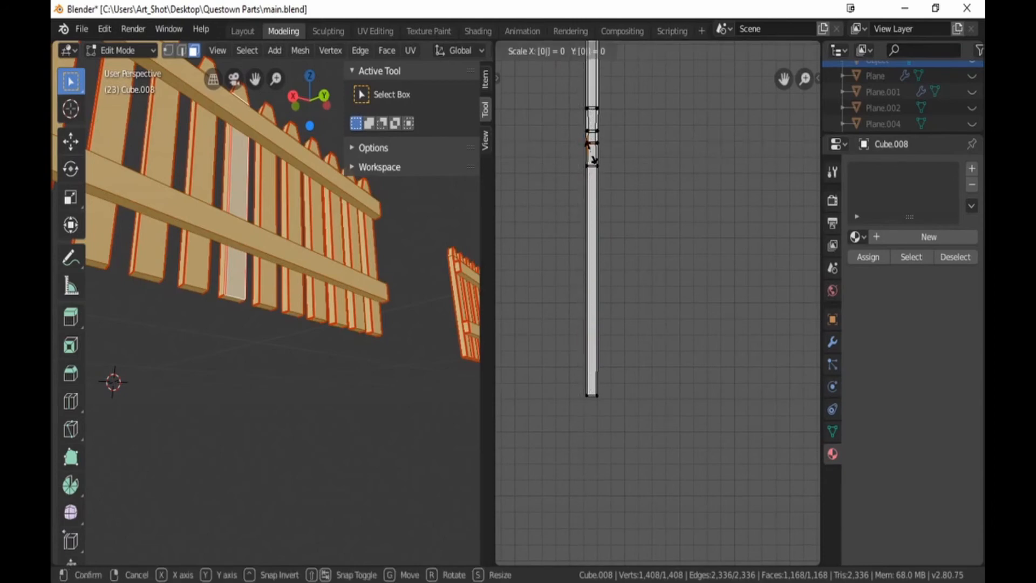
key(Return)
key(alt+a)
key(b)
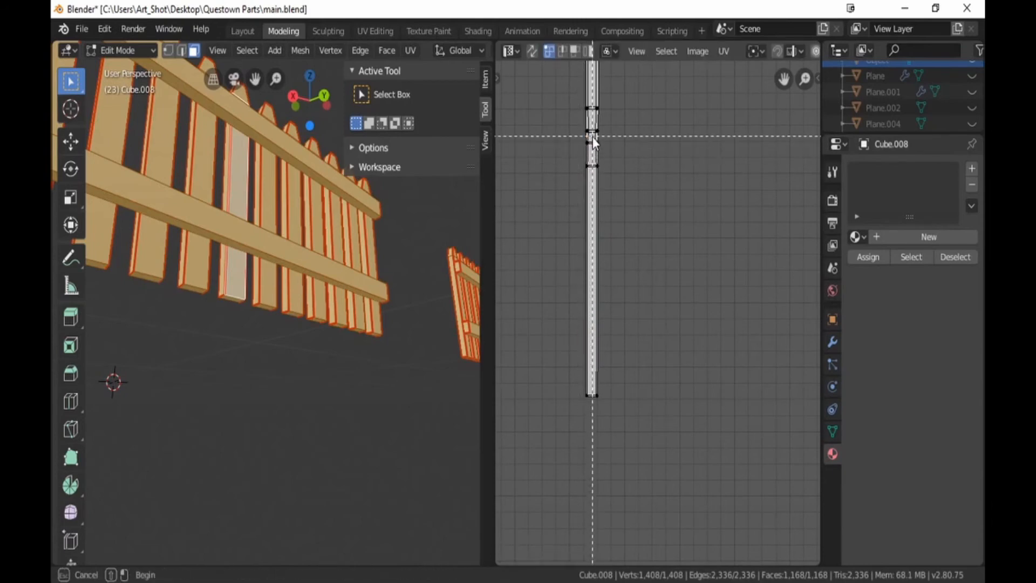
drag(592, 137, 603, 160)
text(s0)
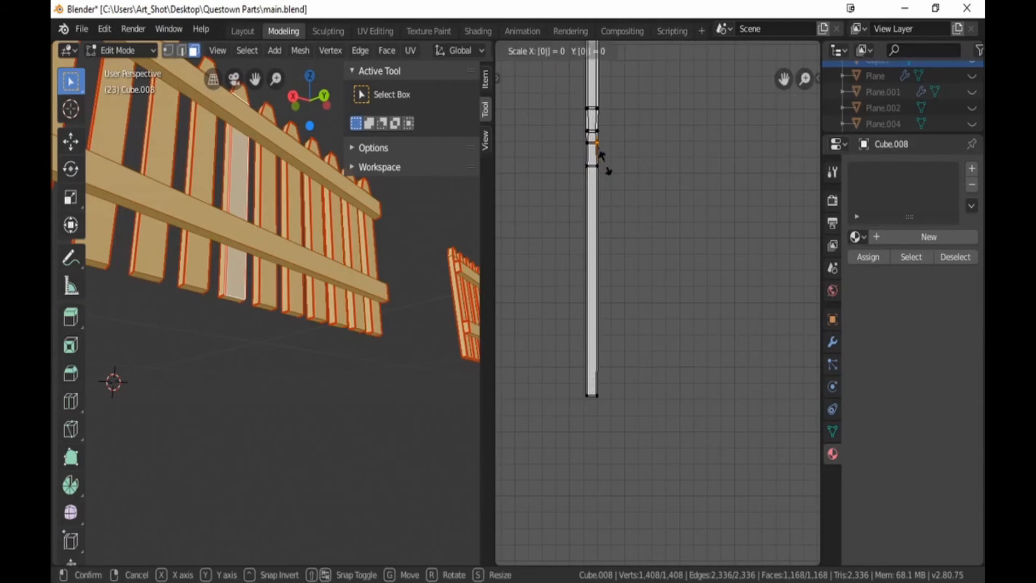
key(Return)
key(alt+a)
Step: Collapse the right and left vertex clusters on the third crosswise edge above the column's bottom by scaling each to 0
key(b)
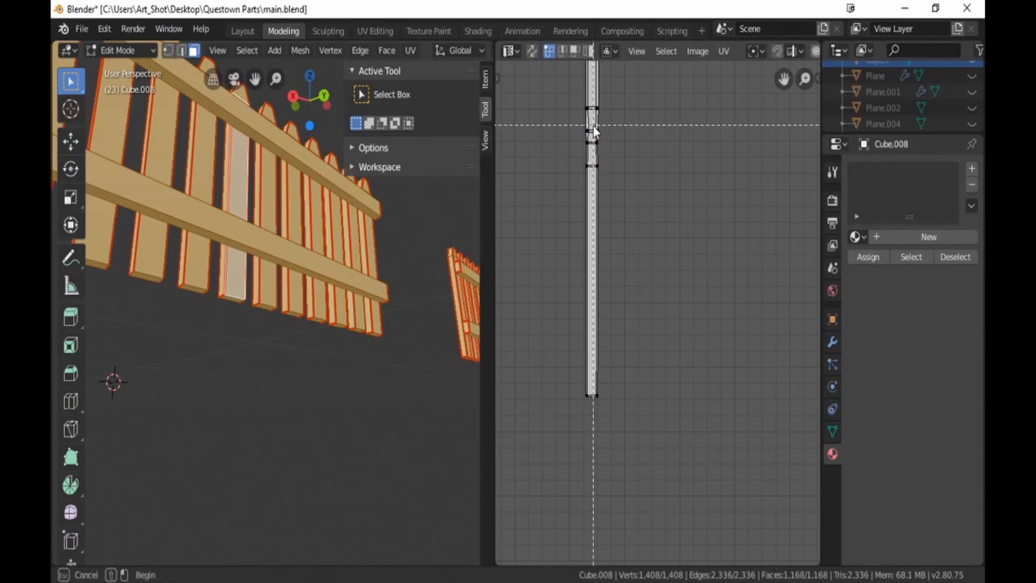
drag(593, 125, 605, 139)
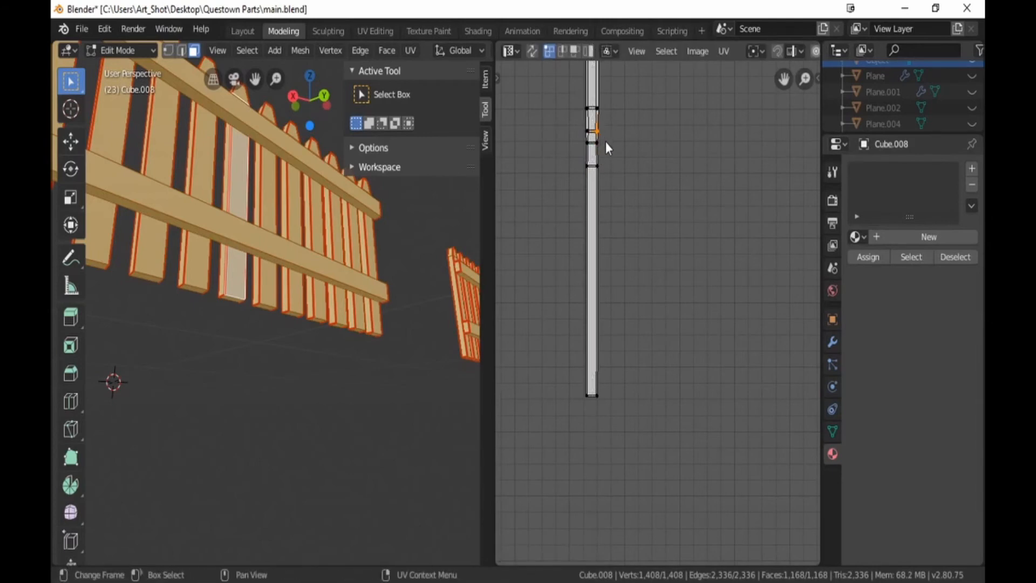
text(s0)
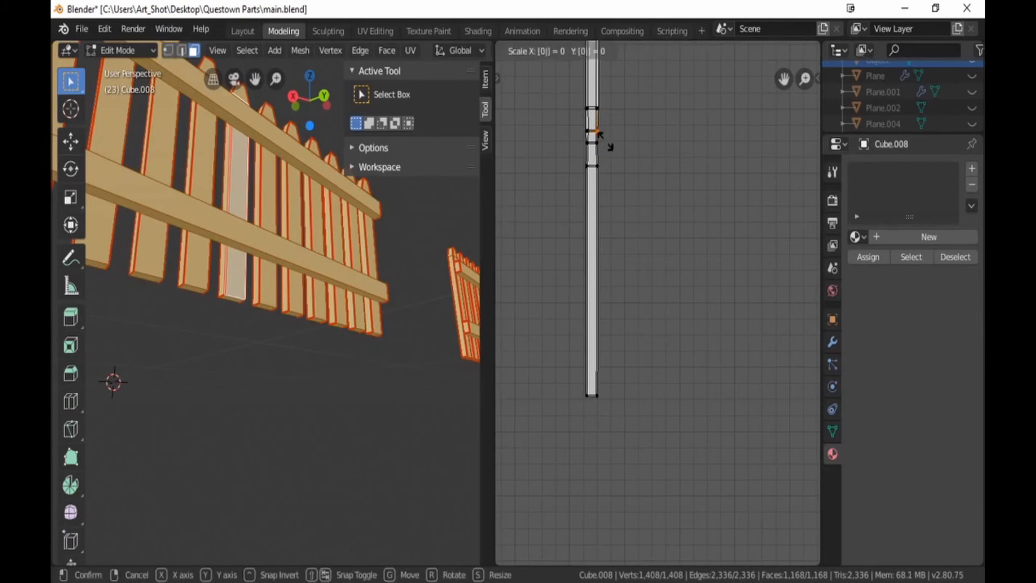
key(Return)
key(b)
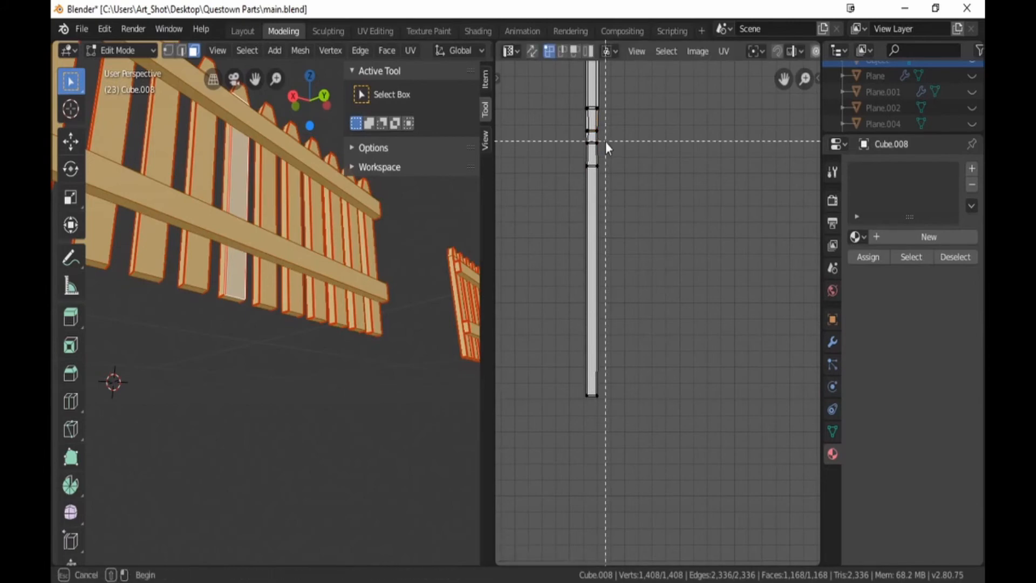
drag(573, 124, 591, 135)
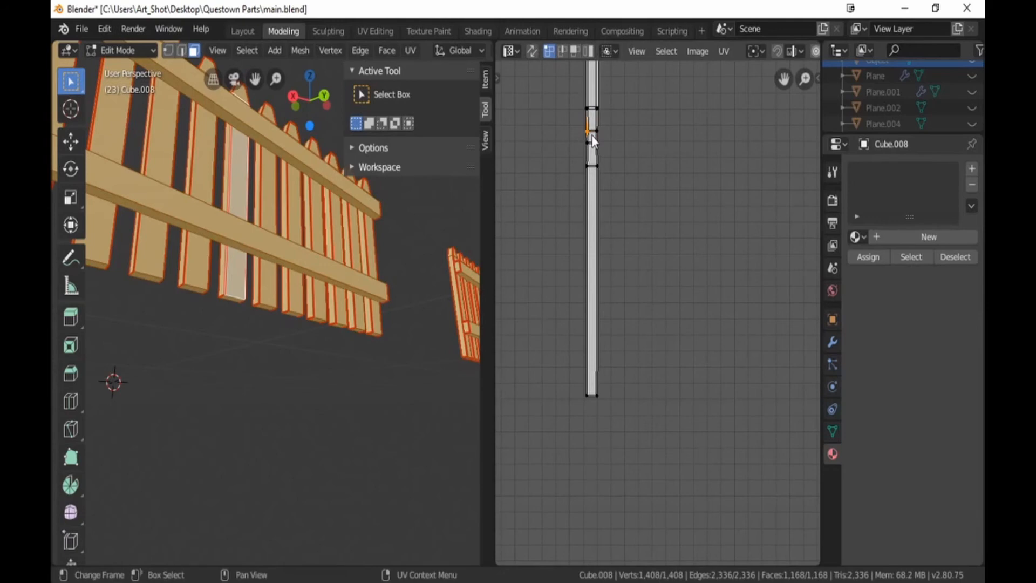
text(s0)
key(Return)
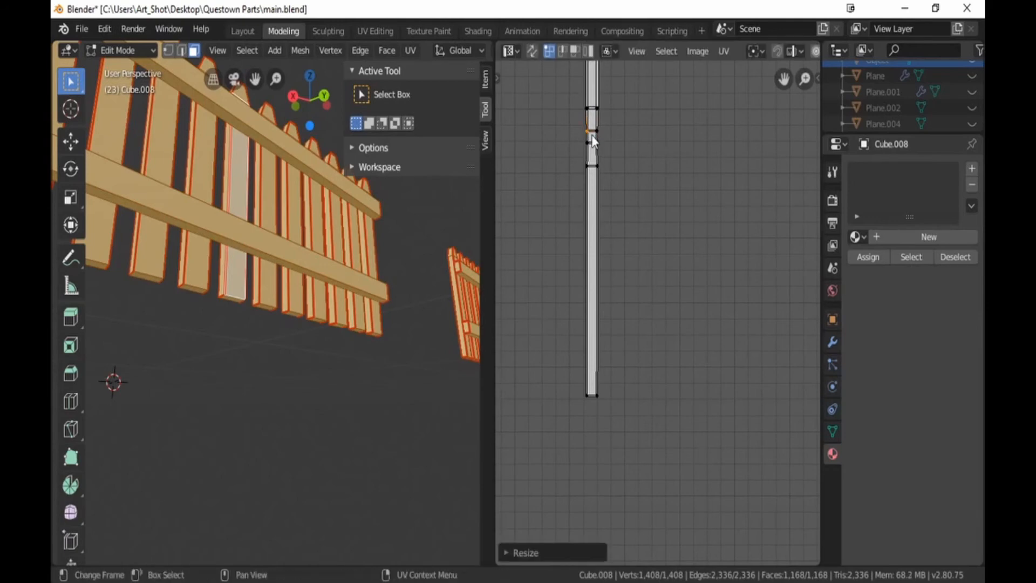
Step: Collapse the left and right vertex clusters on the fourth crosswise edge above the column's bottom by scaling each to 0
key(b)
drag(576, 100, 590, 116)
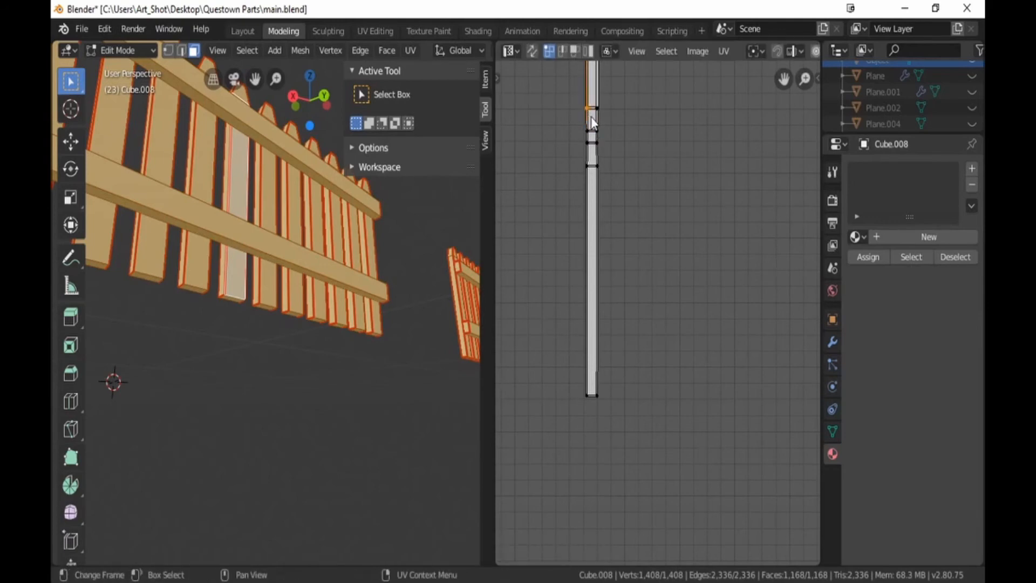
text(s0)
key(Return)
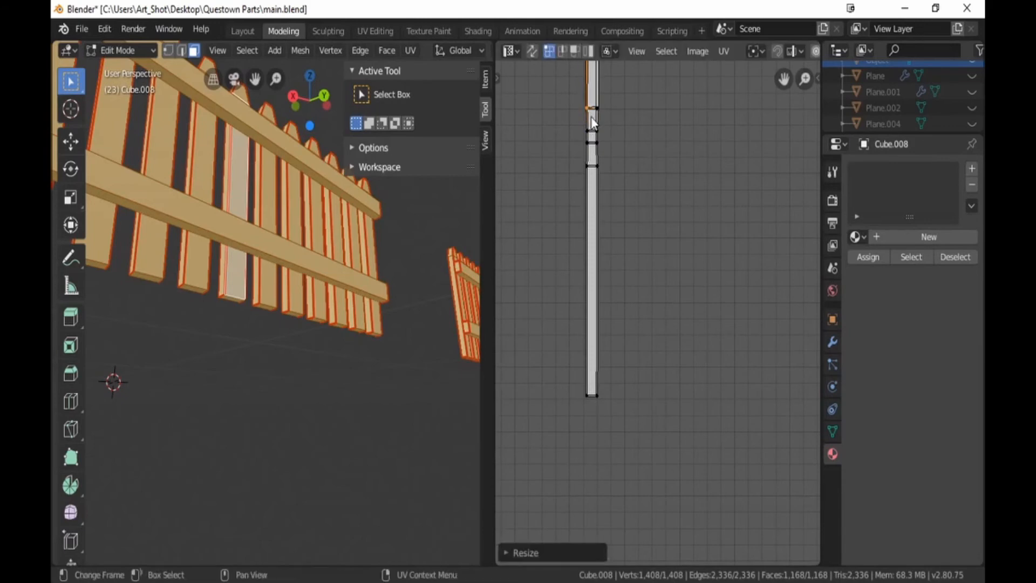
key(b)
drag(591, 104, 604, 125)
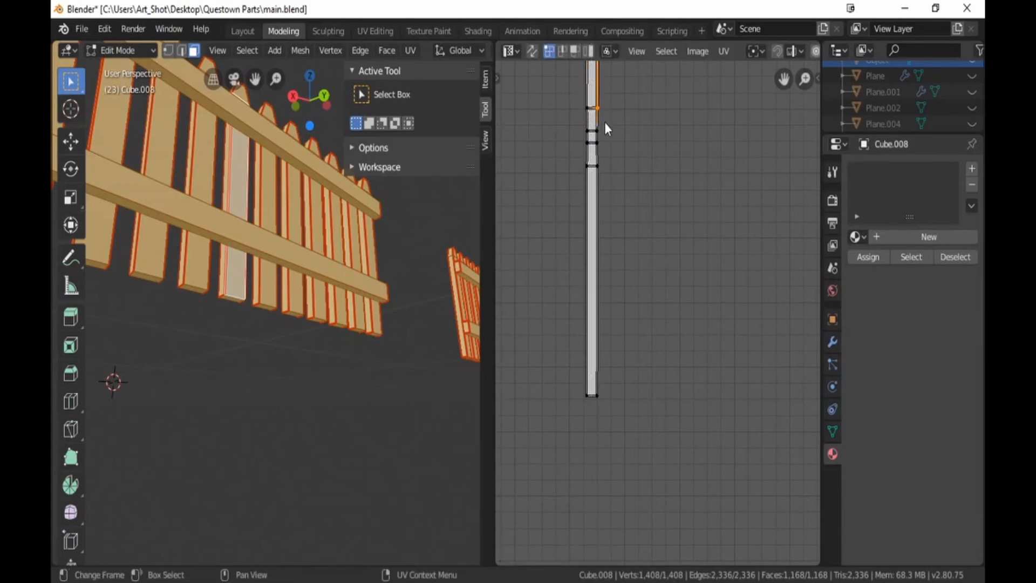
text(s0)
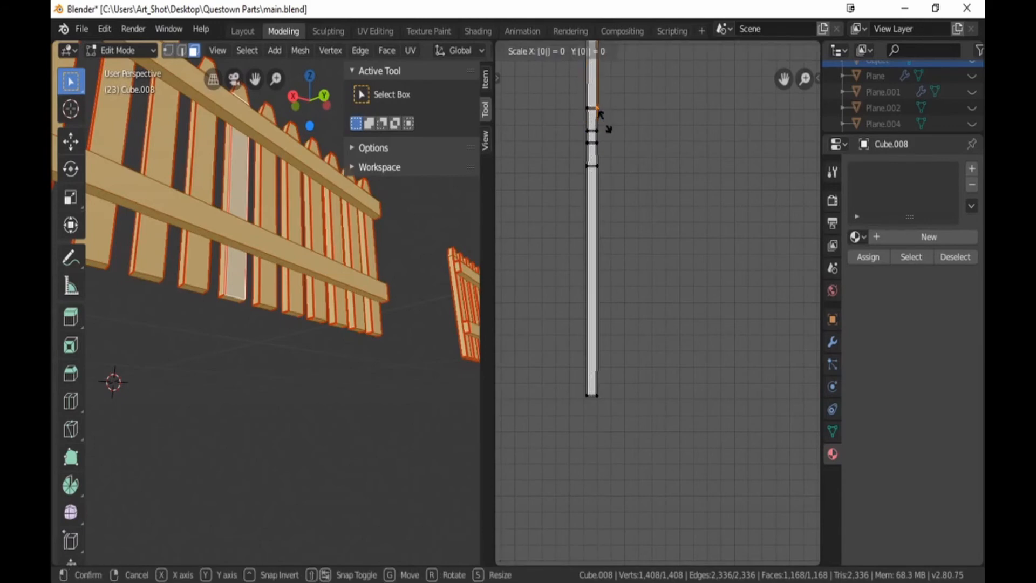
key(Return)
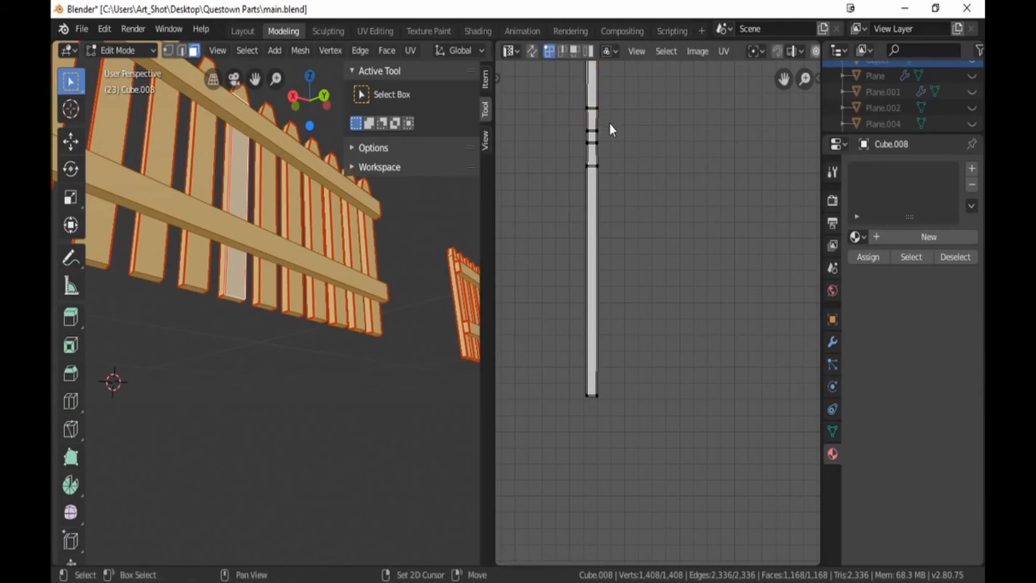
Step: Collapse the overlapping vertices at the column's top left and top right corners by scaling each set to 0
middle_drag(609, 123, 617, 376)
key(b)
drag(587, 114, 600, 154)
text(s0)
key(Return)
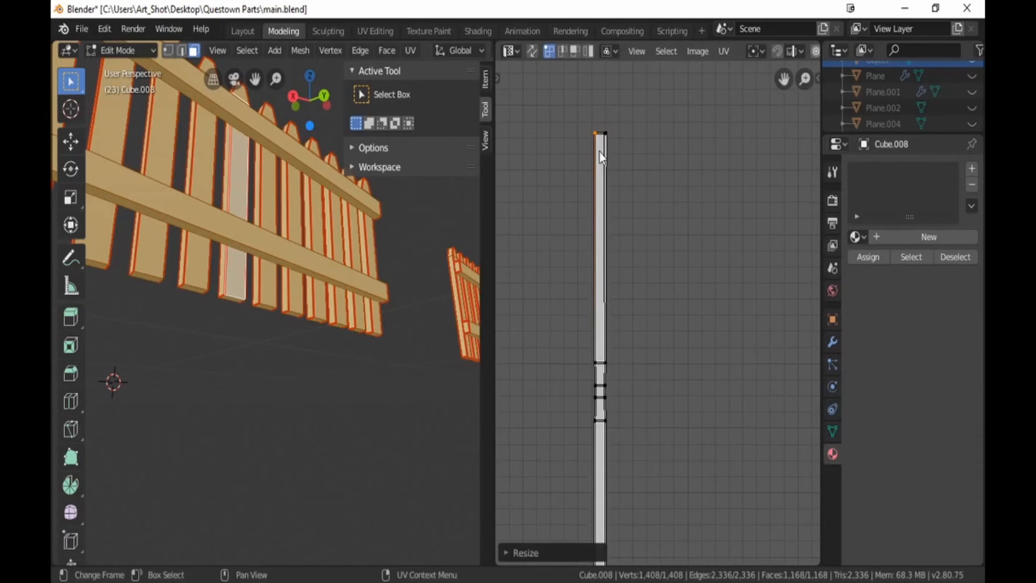
key(b)
drag(600, 152, 598, 114)
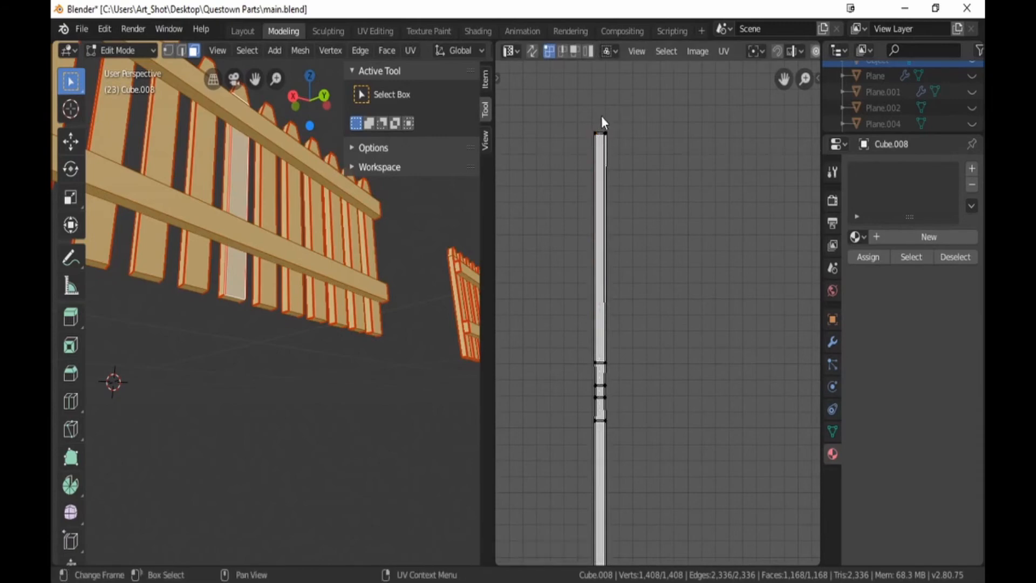
text(s0)
key(Return)
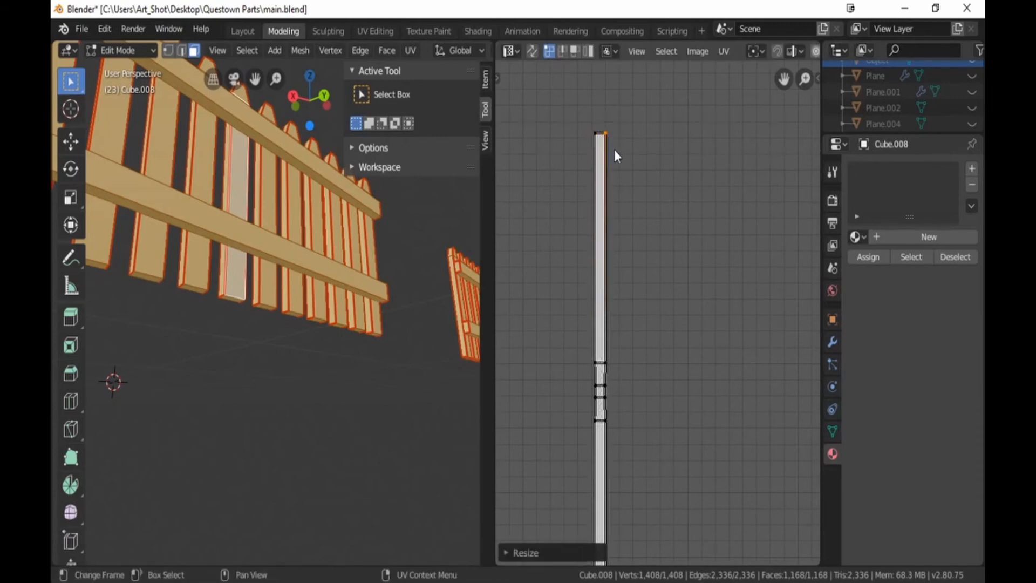
Step: Select the whole cleaned-up column and move it outside the UV grid onto the pinned vertical plank island
scroll(615, 162, down, 2)
key(b)
drag(624, 192, 666, 489)
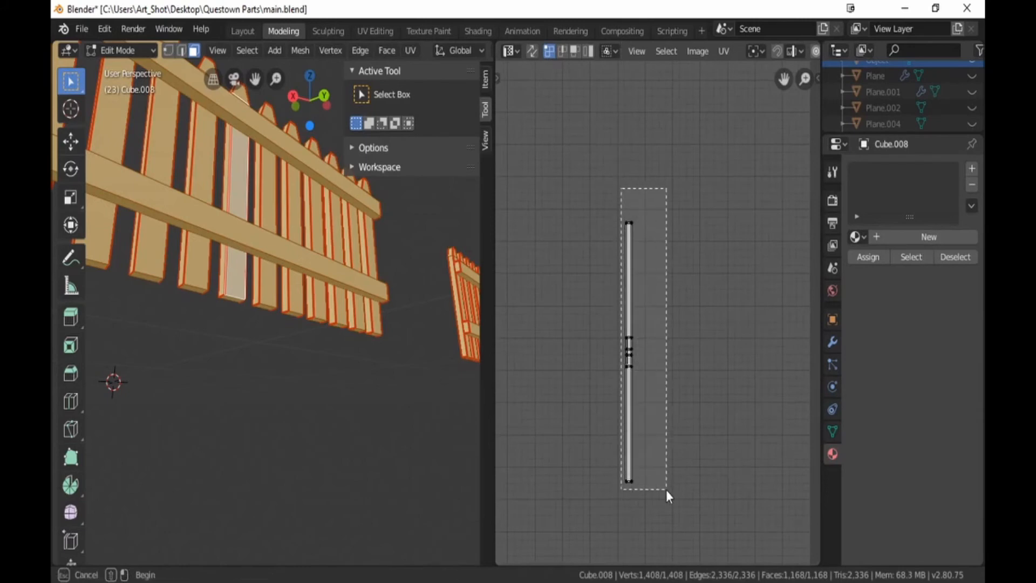
scroll(667, 433, down, 4)
middle_drag(618, 391, 684, 448)
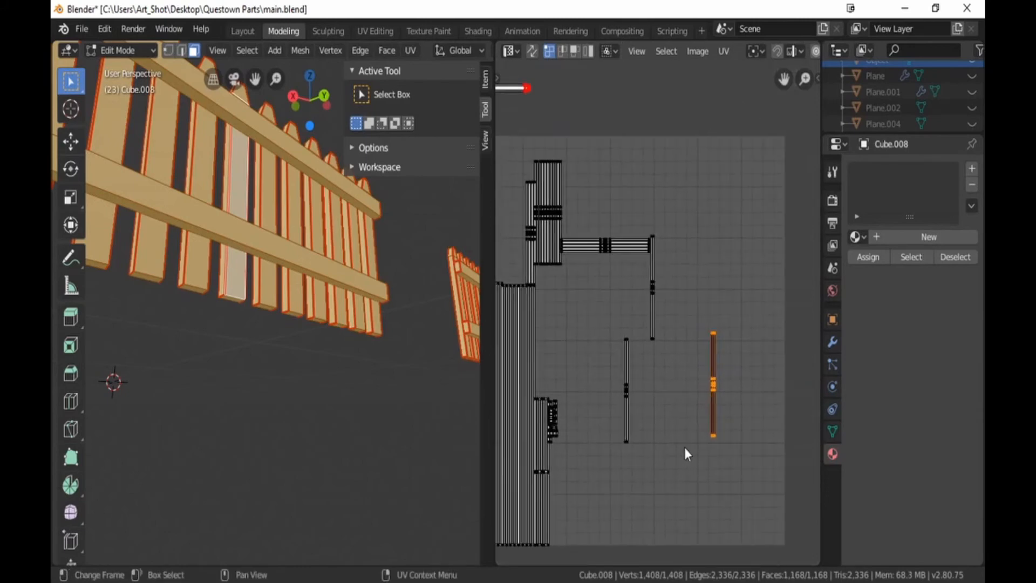
key(g)
click(514, 185)
middle_drag(516, 190, 722, 292)
key(g)
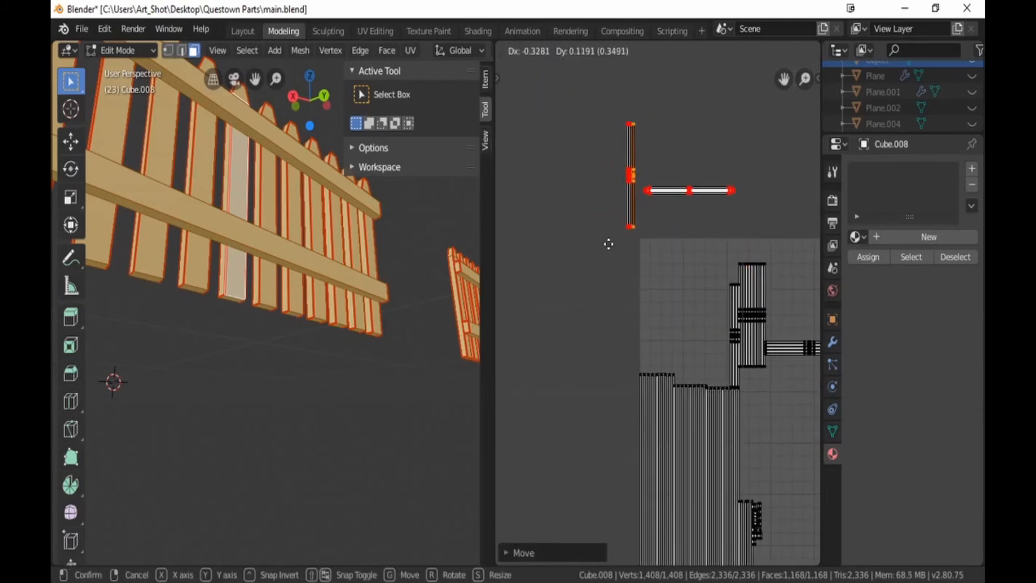
click(607, 243)
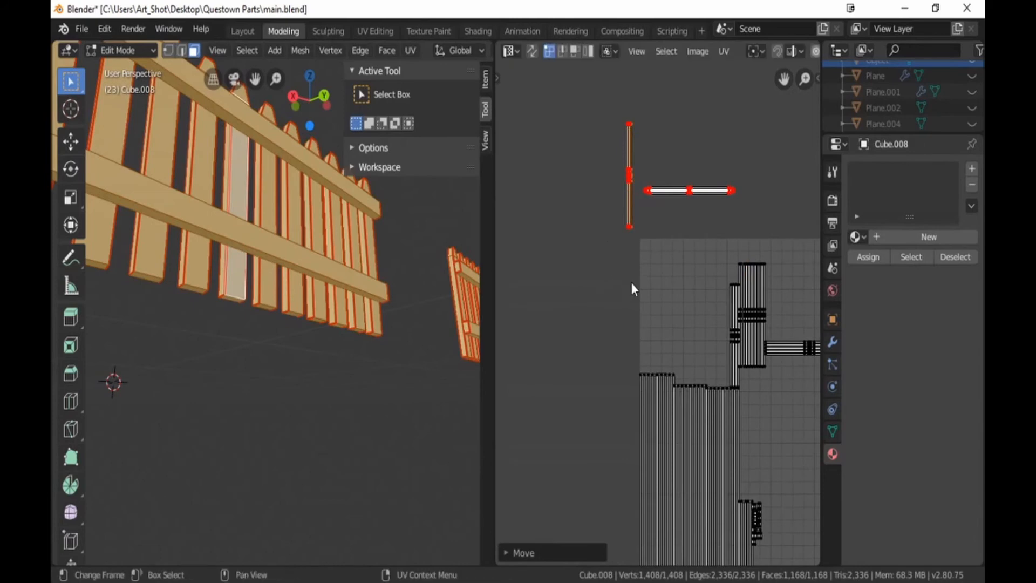
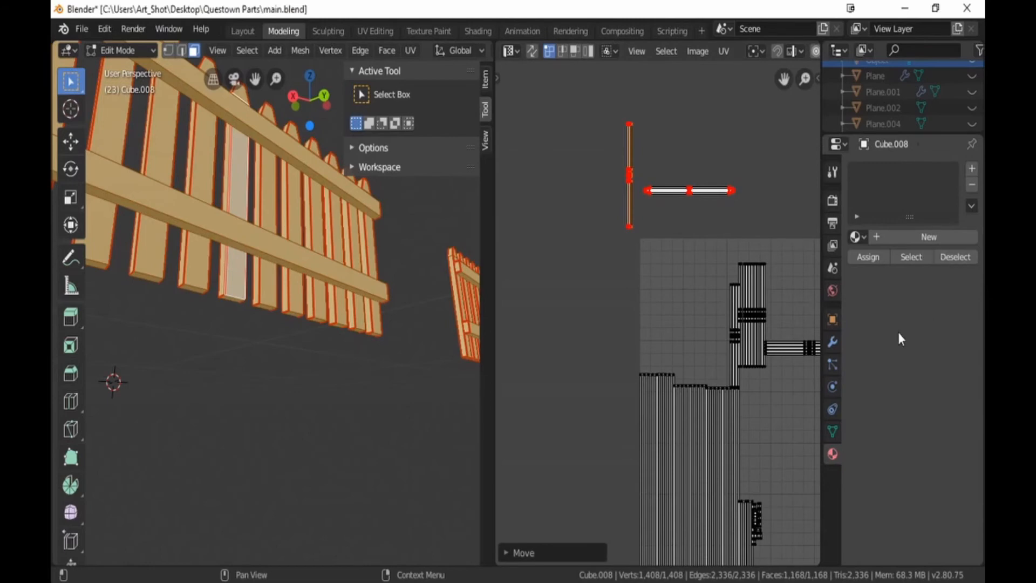
Step: Align the moved column exactly over the pinned vertical plank island by shifting it along X
scroll(663, 229, up, 3)
scroll(672, 365, up, 3)
key(g)
key(x)
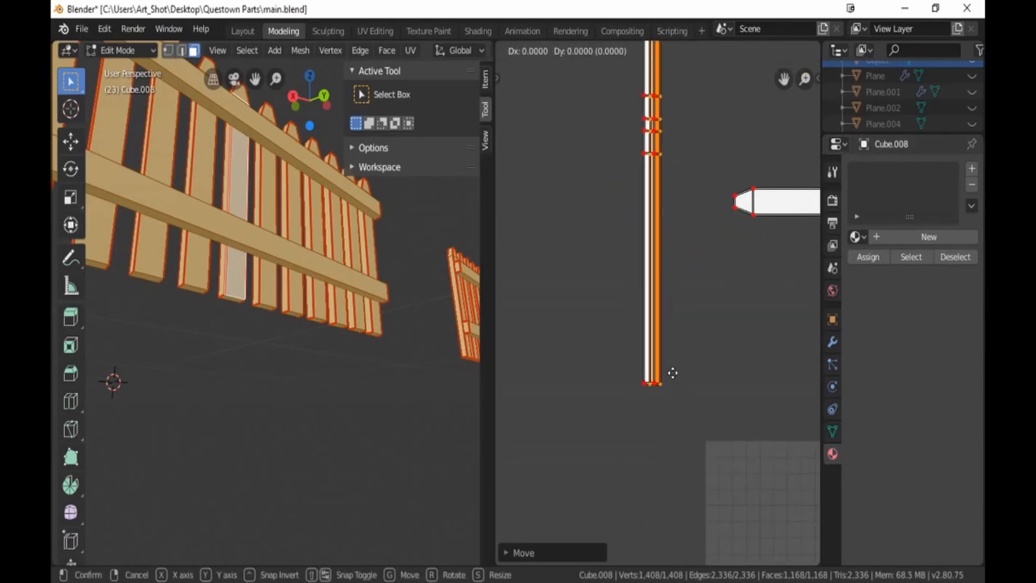
click(666, 368)
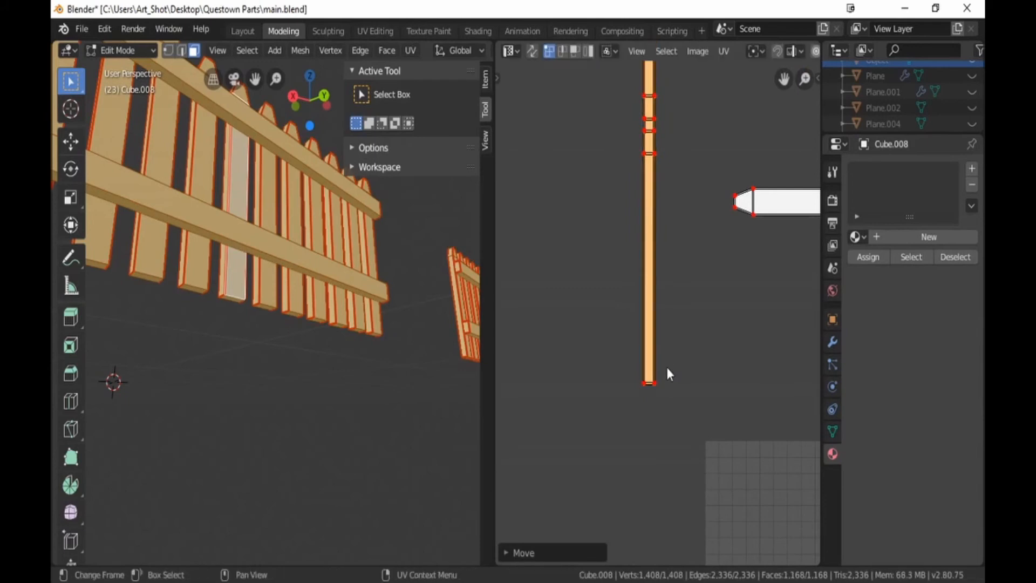
click(662, 369)
Step: Select the separate lower vertical plank strip and move it onto the vertical strip at the end of the horizontal stack
scroll(661, 370, down, 4)
scroll(576, 405, down, 1)
middle_drag(578, 405, 522, 225)
middle_drag(661, 307, 580, 327)
middle_drag(735, 428, 564, 268)
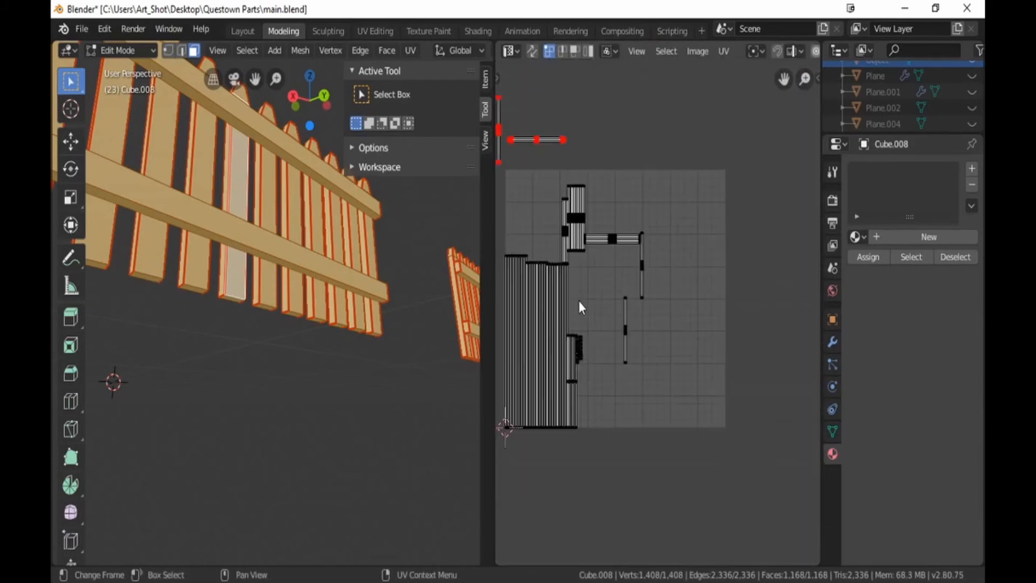
scroll(578, 300, up, 1)
key(b)
drag(539, 254, 574, 493)
key(g)
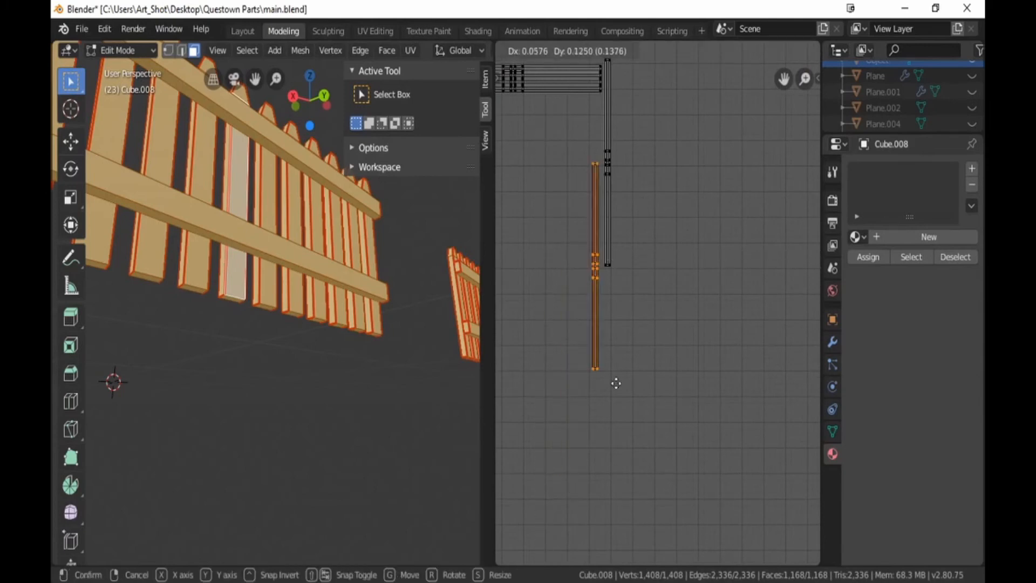
click(624, 287)
Step: Fine-tune the moved strip's position so it overlaps the other vertical strip exactly
middle_drag(624, 286, 677, 463)
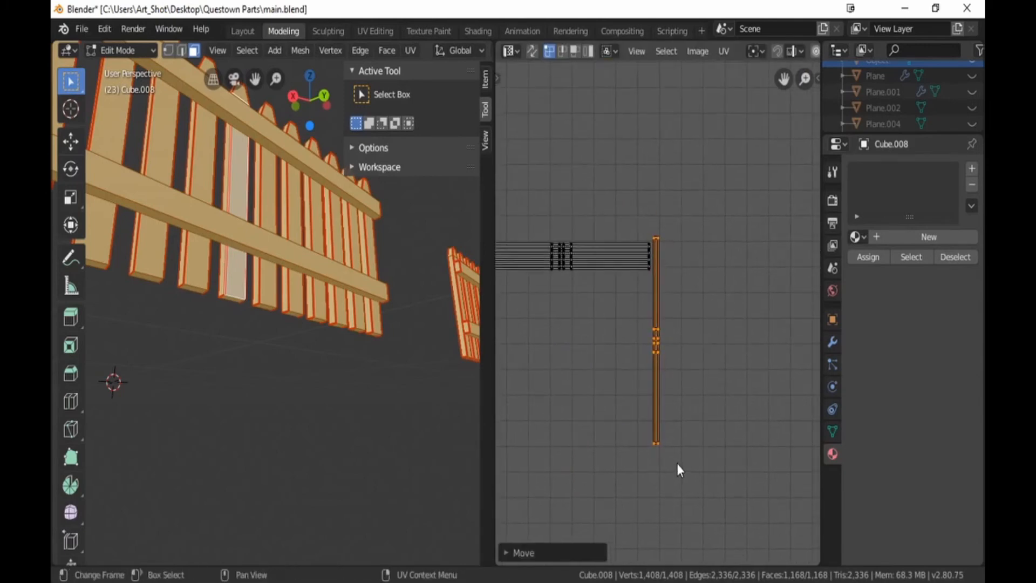
scroll(677, 462, up, 3)
key(g)
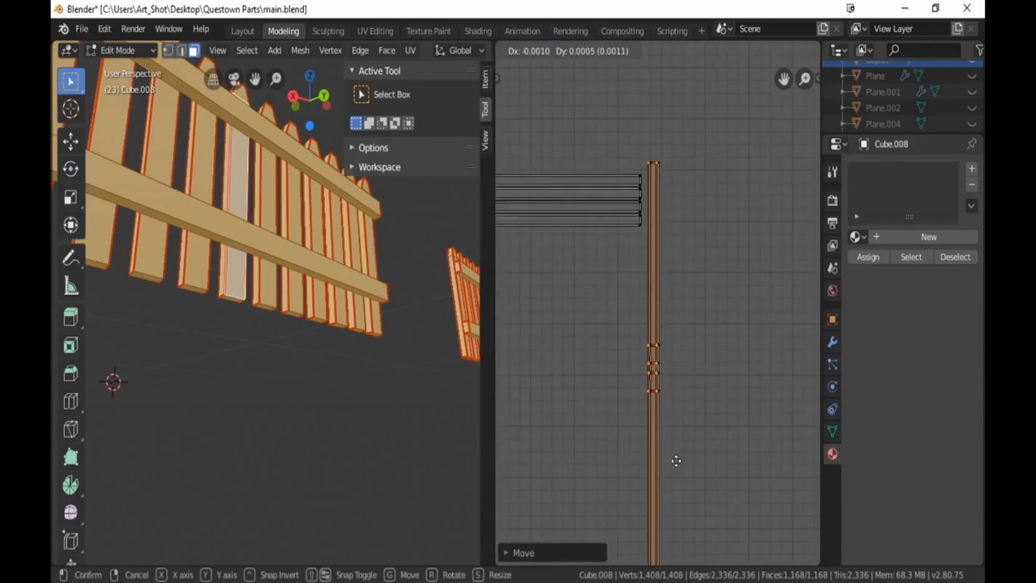
click(677, 464)
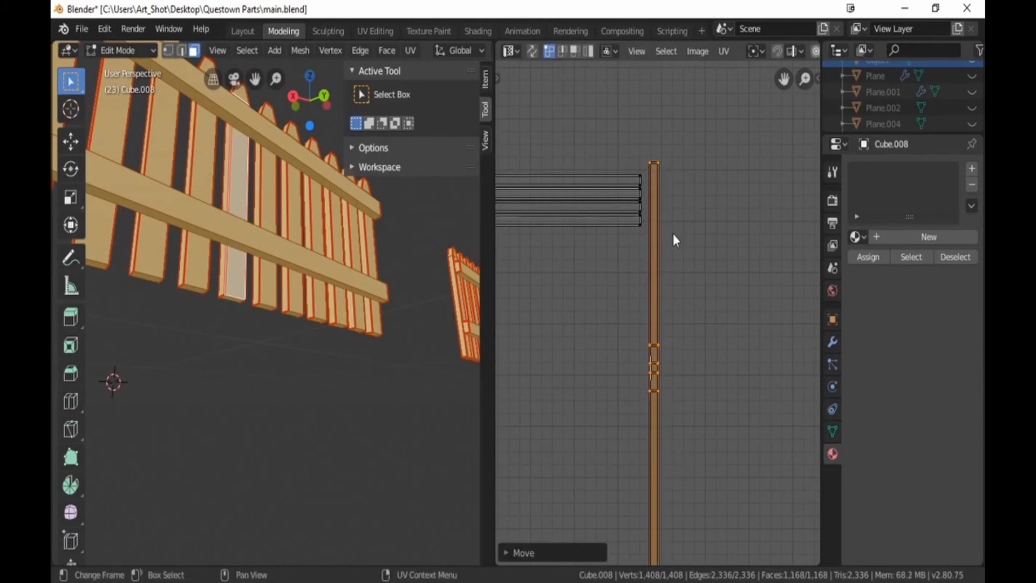
Step: Select both overlapping vertical strips and move them outside the UV grid beside the pinned vertical plank island
key(b)
drag(646, 146, 693, 519)
middle_drag(689, 516, 702, 325)
key(b)
drag(657, 193, 710, 435)
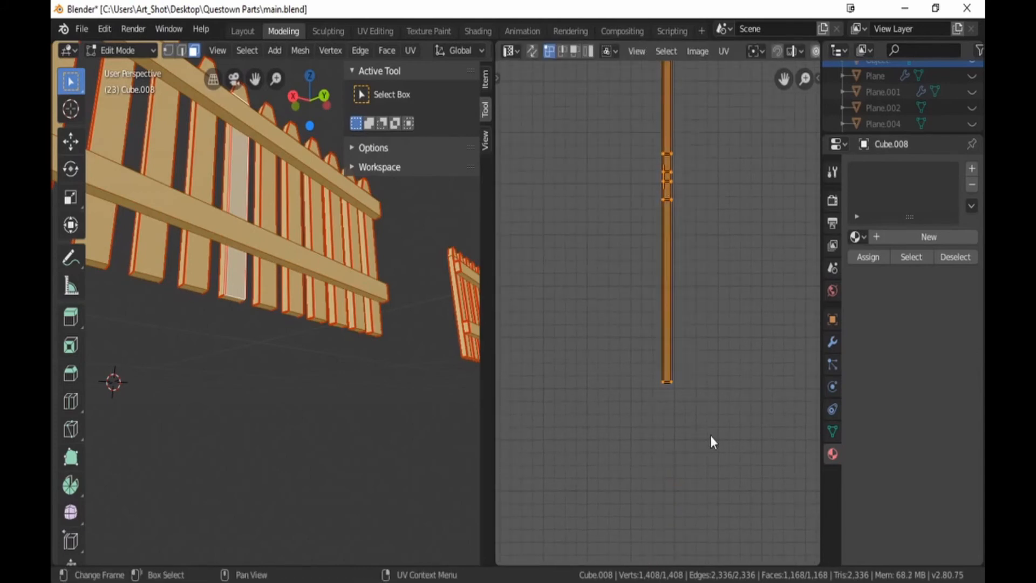
scroll(710, 438, down, 4)
key(g)
click(585, 336)
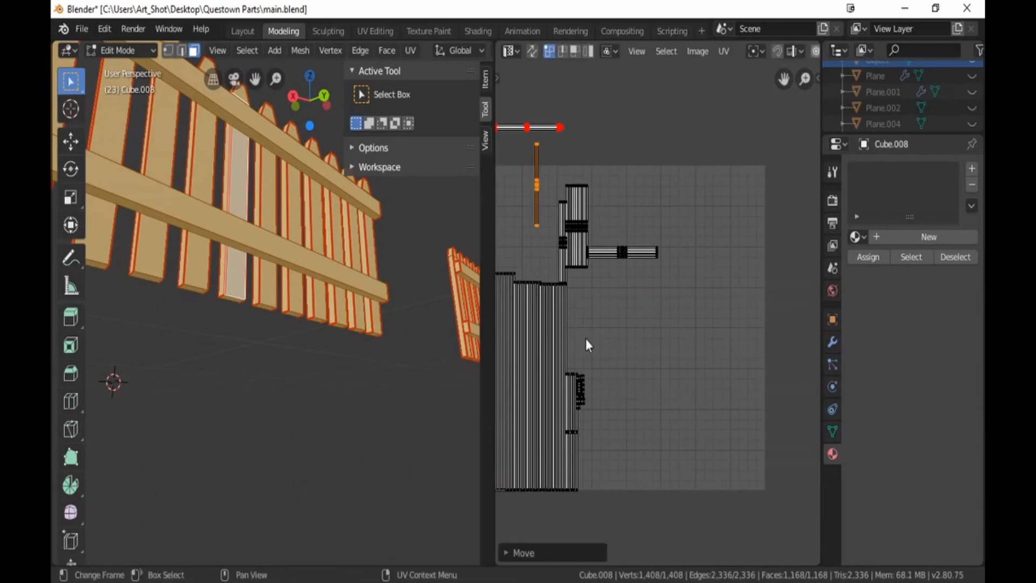
middle_drag(585, 336, 739, 410)
key(g)
click(678, 342)
Step: Move the overlapping strips precisely onto the pinned vertical plank island
scroll(705, 465, up, 5)
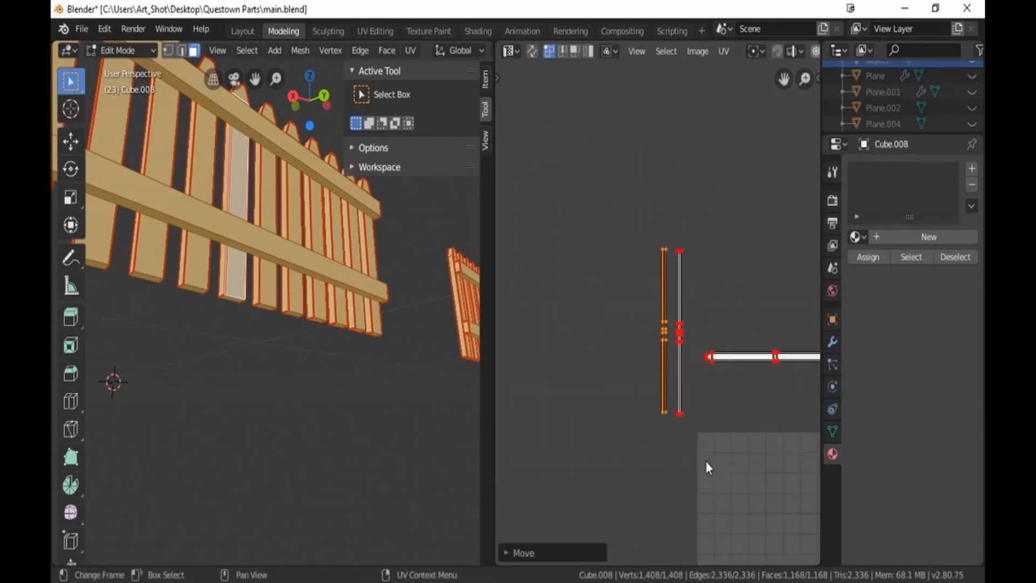
key(g)
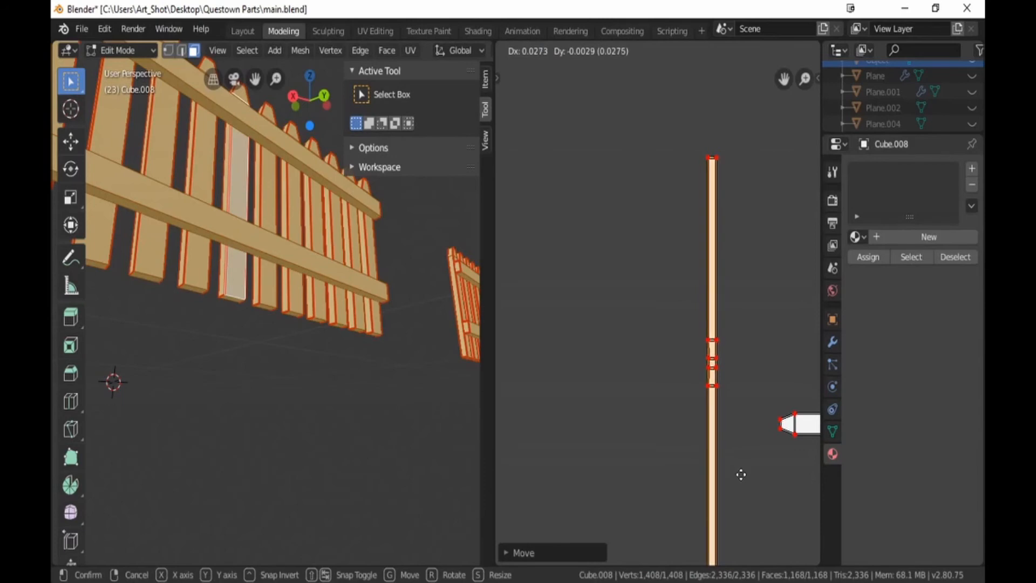
click(740, 475)
Step: Select the lowest strip of the horizontal plank stack and move it up onto the strip above it
middle_drag(751, 523, 583, 344)
scroll(595, 402, down, 2)
middle_drag(674, 539, 588, 421)
middle_drag(719, 431, 538, 437)
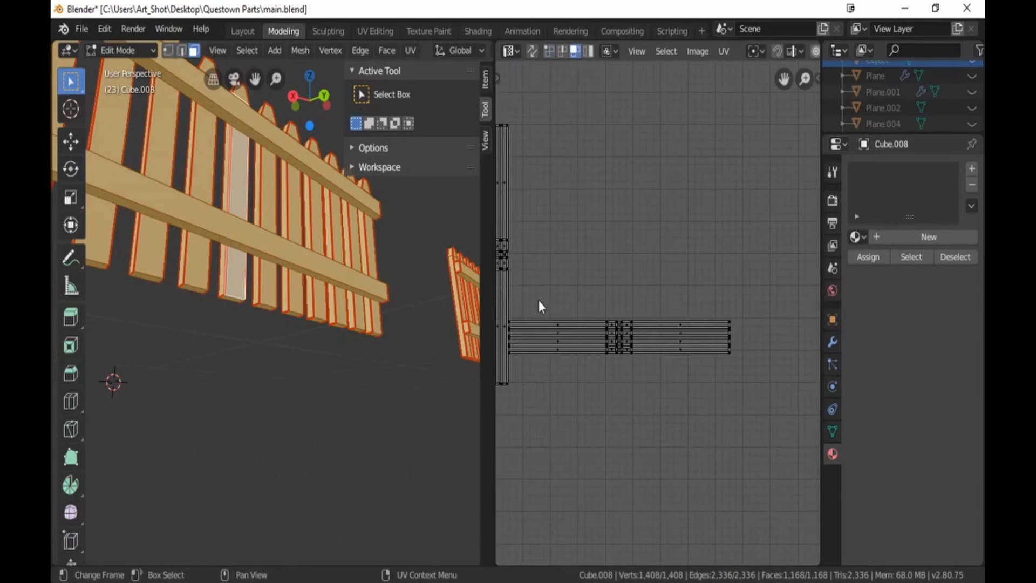
drag(541, 343, 723, 378)
key(g)
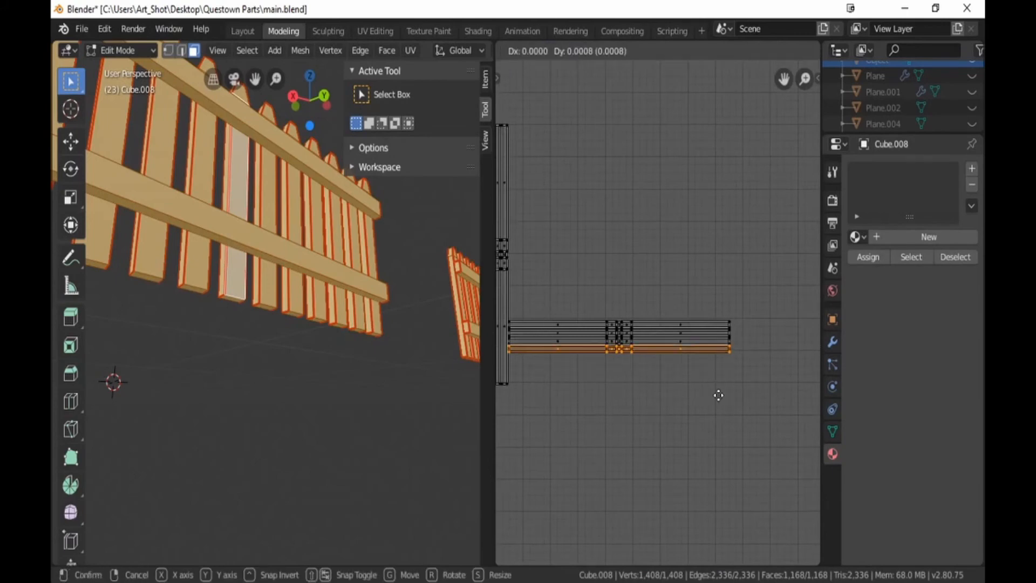
click(717, 388)
Step: Select the two overlapping horizontal strips and move them up onto the next strip in the stack
key(b)
drag(717, 388, 545, 339)
key(g)
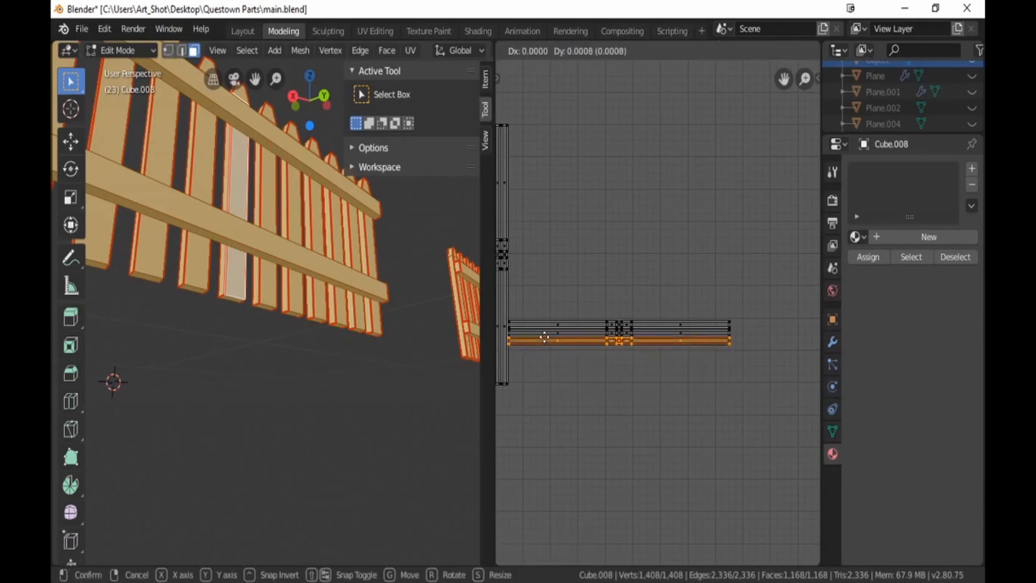
click(545, 330)
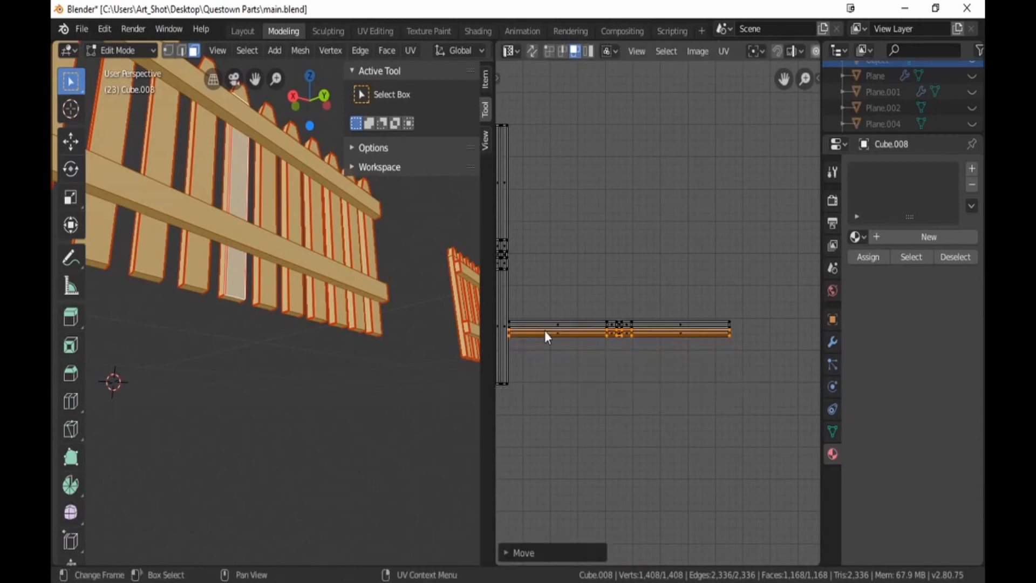
Step: Select all the overlapping horizontal strips and move them up onto the topmost strip of the stack
key(b)
drag(545, 330, 602, 335)
key(b)
drag(691, 330, 691, 332)
key(g)
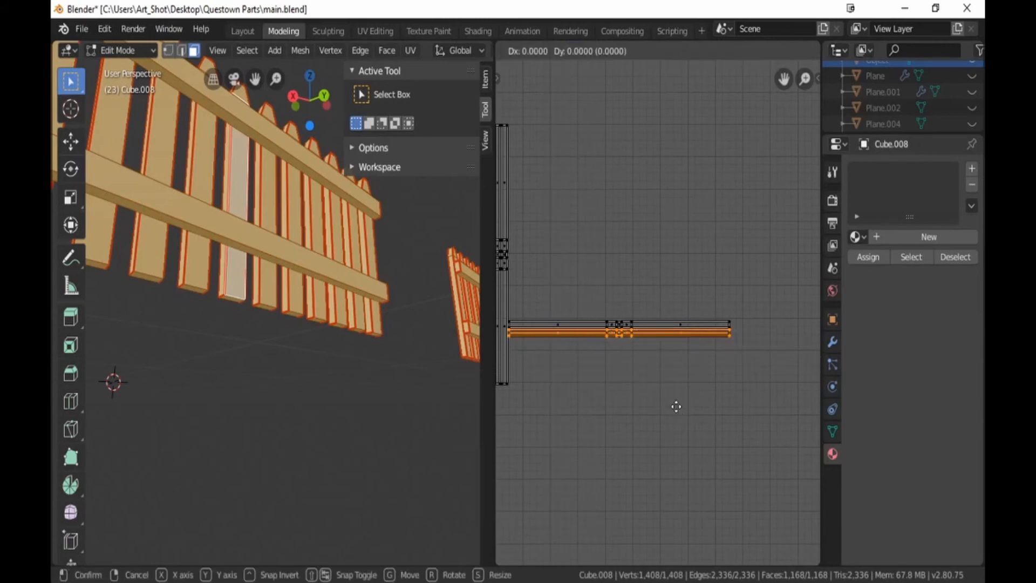
click(675, 400)
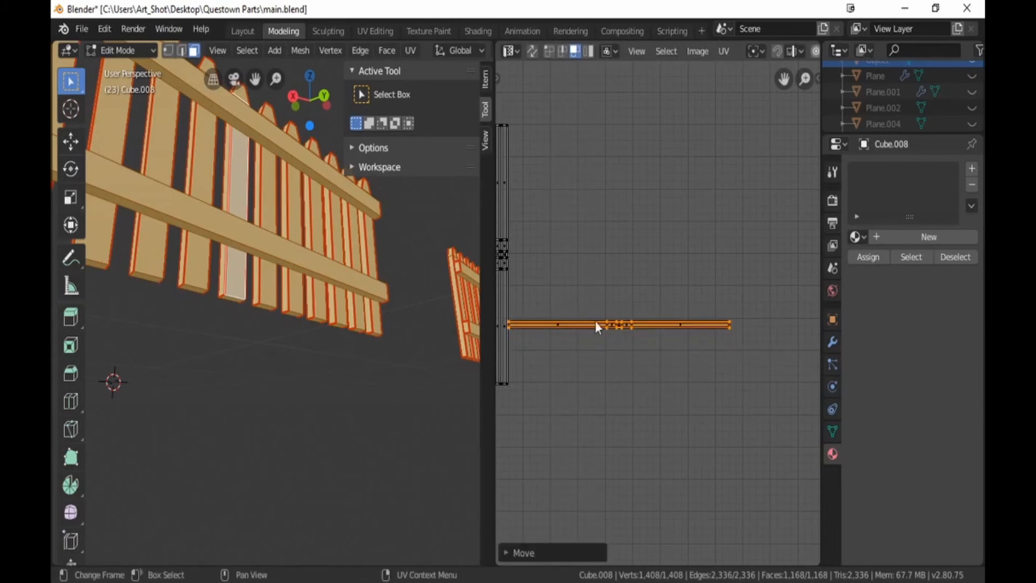
Step: Rotate the stacked horizontal strips by 90 degrees and move them over to the group of vertical strips
text(s90)
key(Return)
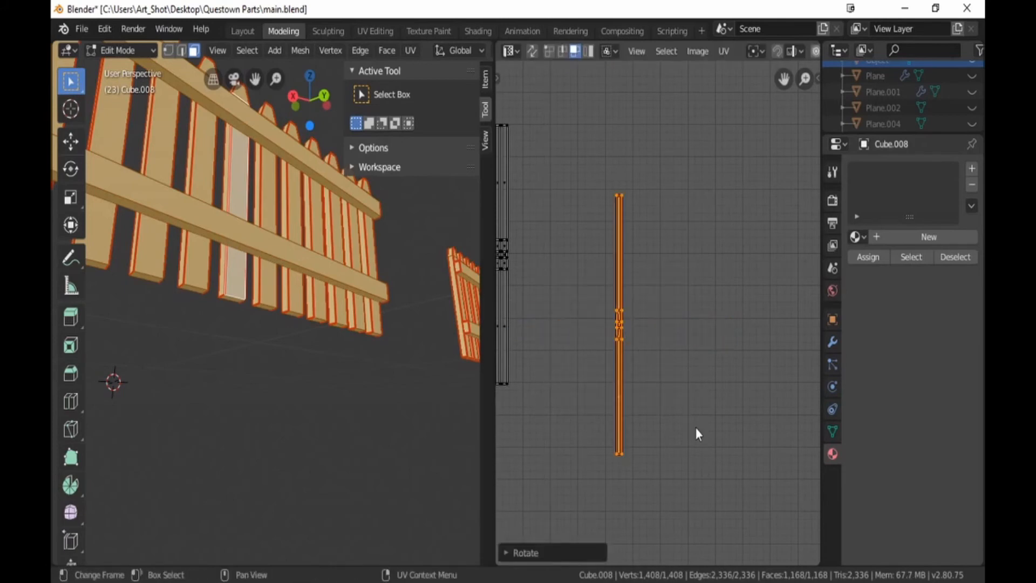
scroll(695, 434, down, 1)
key(g)
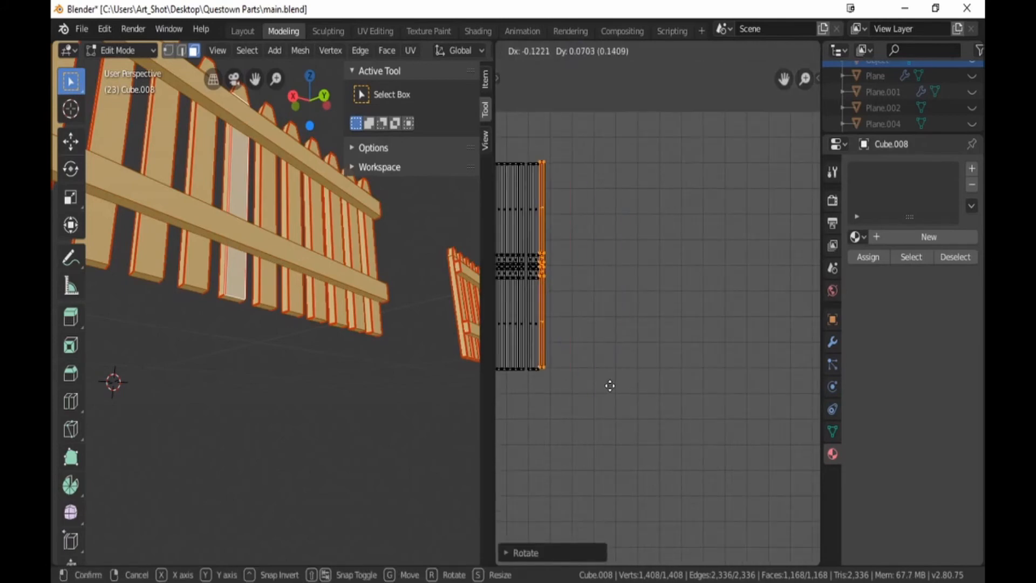
click(610, 385)
Step: Align the rotated strips exactly with the rightmost strip of the vertical group
middle_drag(570, 323, 709, 348)
scroll(710, 348, up, 1)
scroll(710, 356, up, 3)
key(g)
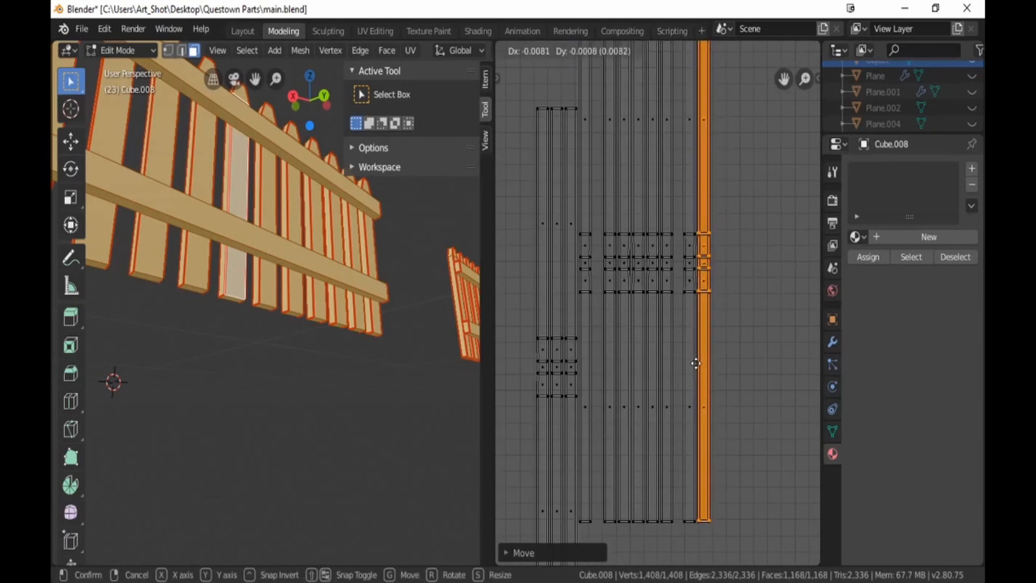
click(696, 364)
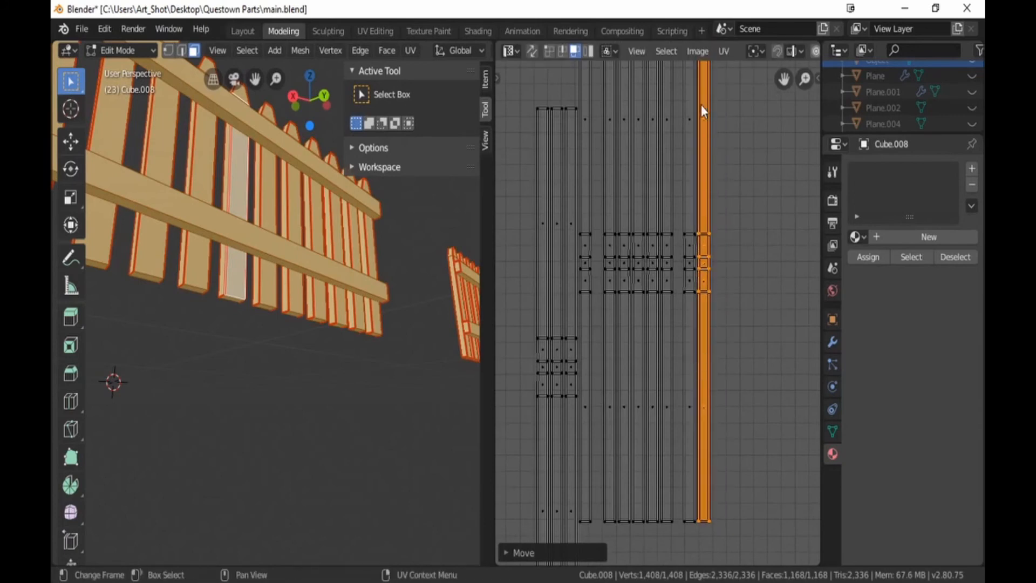
Step: Move the overlapping strips onto the separate strip to their left, then gather them onto the nearest strip of the five-strip group
key(g)
click(712, 453)
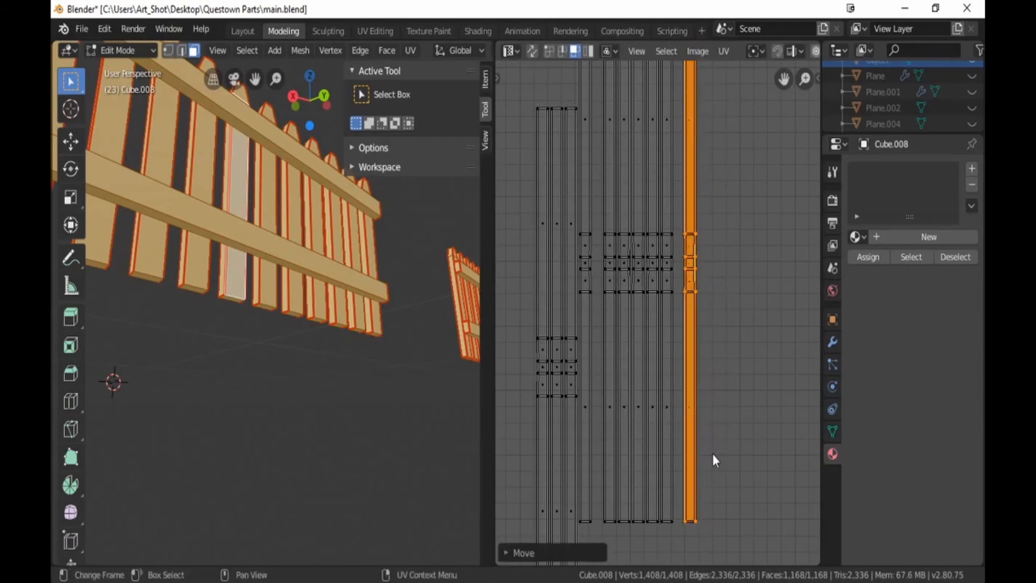
key(b)
drag(675, 103, 733, 478)
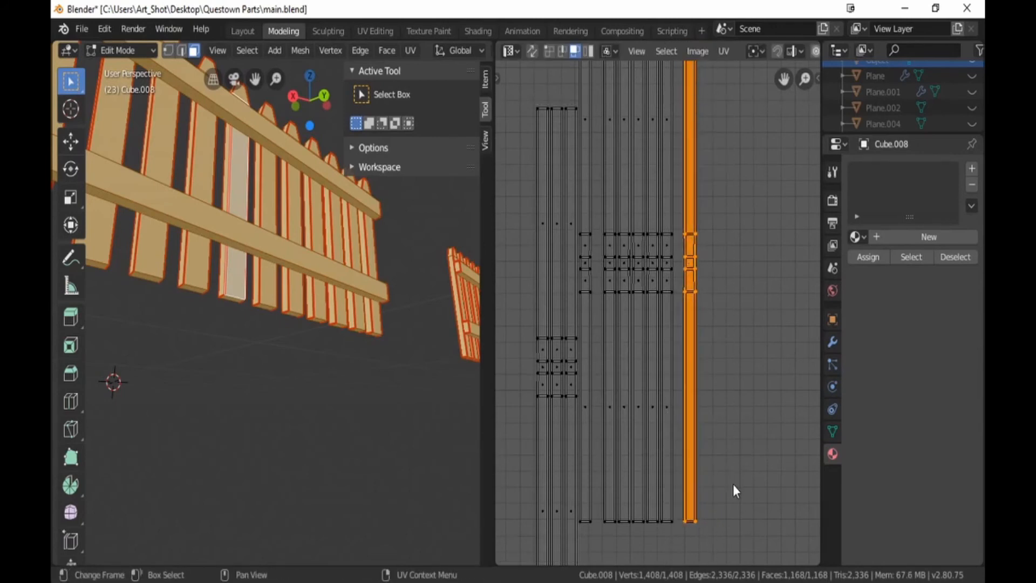
key(g)
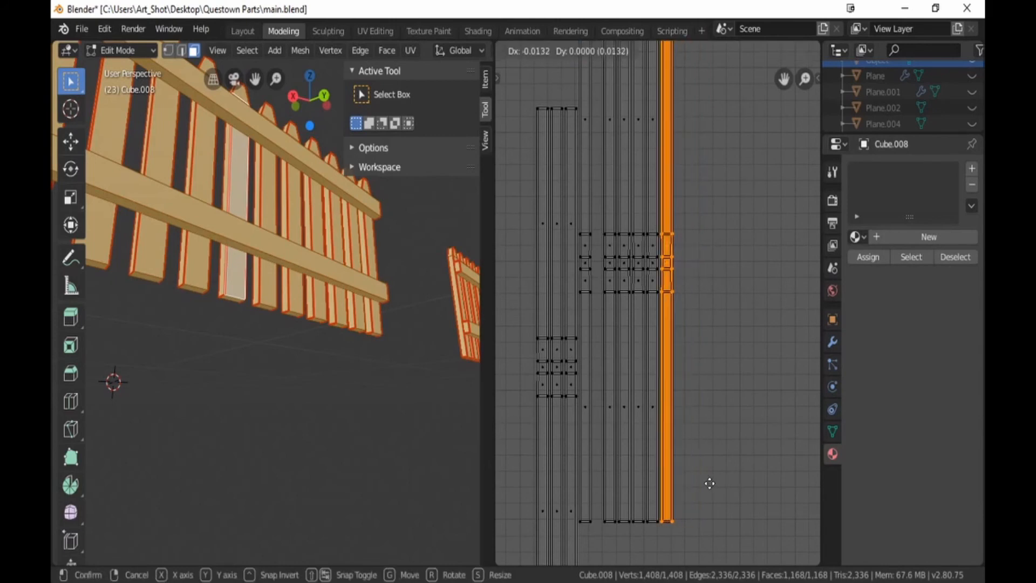
click(710, 484)
Step: Box-select the growing overlap and shift it left twice, onto the second and third strips of the five-strip group
key(b)
drag(662, 88, 704, 471)
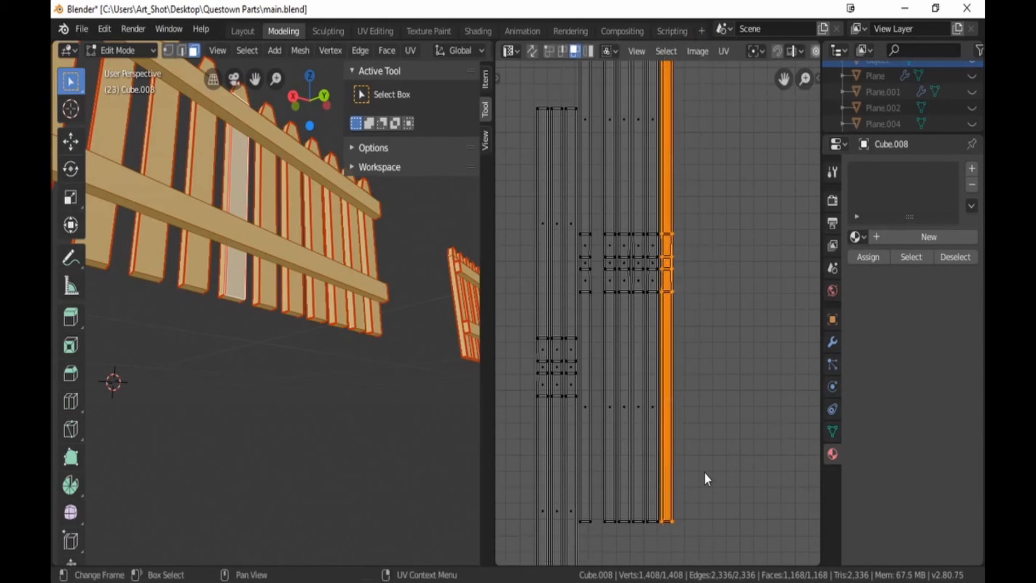
key(g)
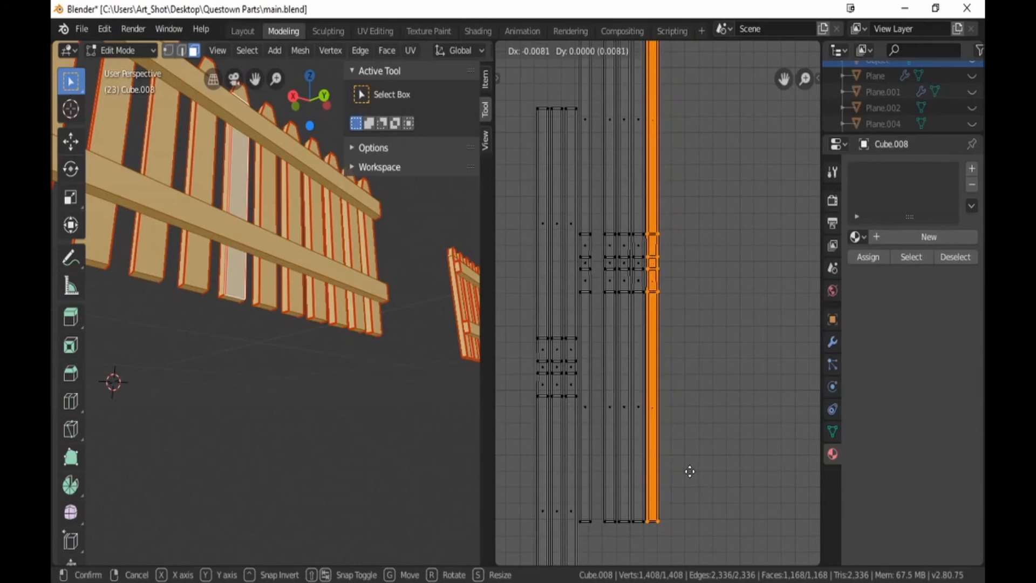
click(688, 471)
key(b)
drag(646, 92, 685, 475)
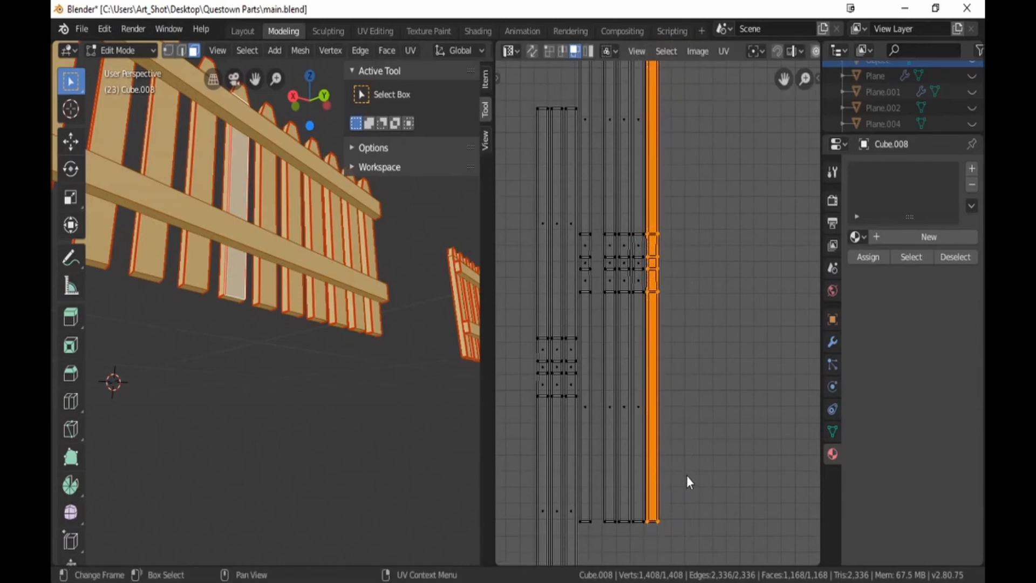
key(g)
click(672, 475)
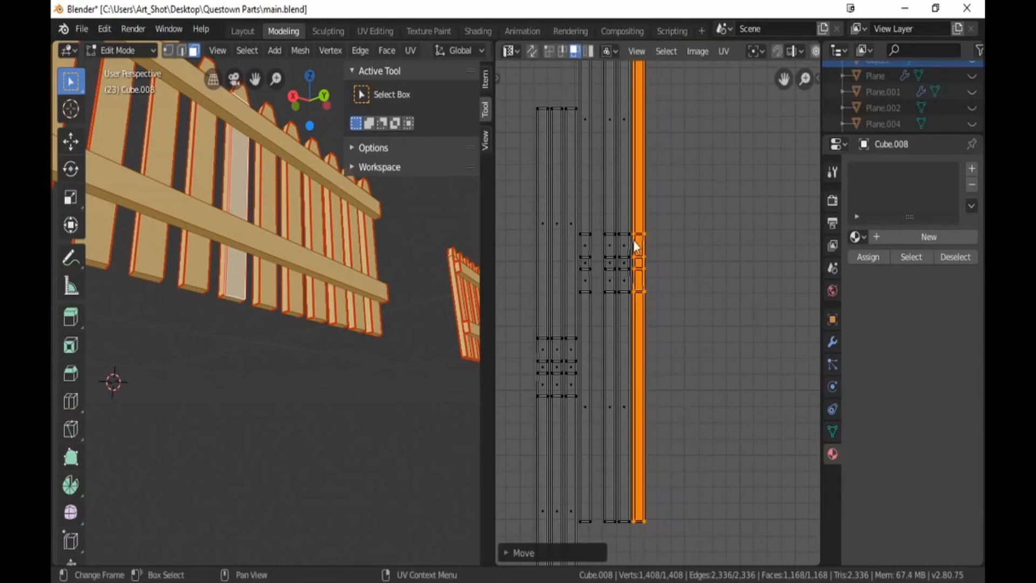
Step: Select the overlapping strips and shift them left onto the last two strips of the five-strip group
key(b)
drag(633, 91, 645, 526)
key(g)
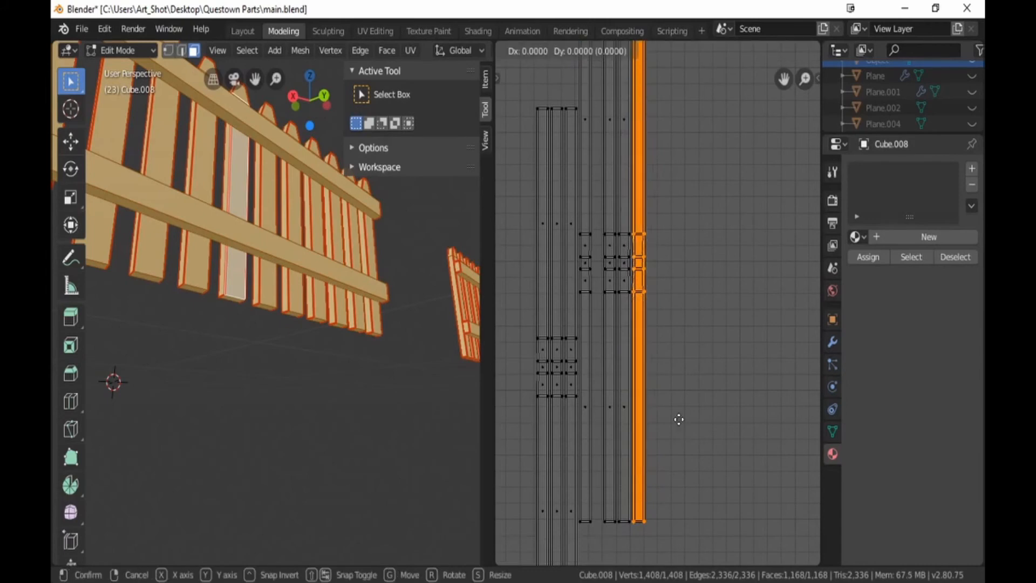
click(664, 420)
key(b)
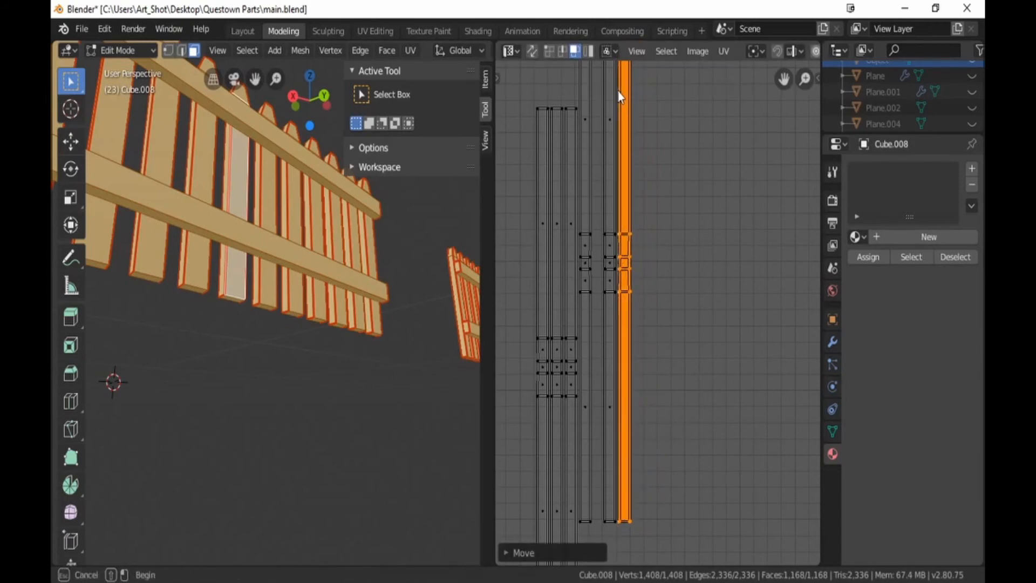
drag(617, 92, 664, 441)
key(g)
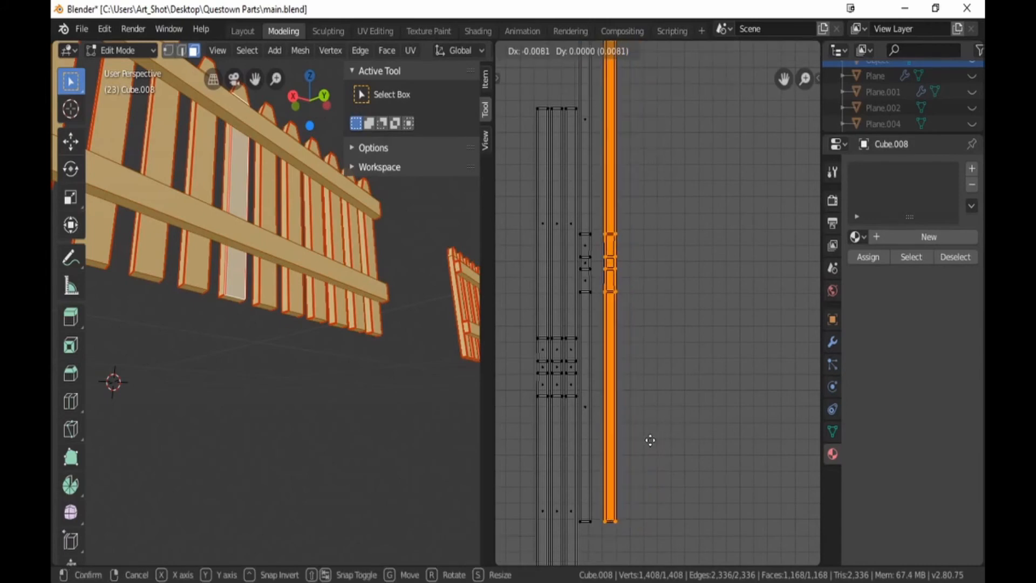
click(649, 440)
Step: Move the overlapping strips across the gap onto the single strip, then down onto the nearest strip of the lower three-strip group
key(b)
drag(596, 90, 690, 490)
key(g)
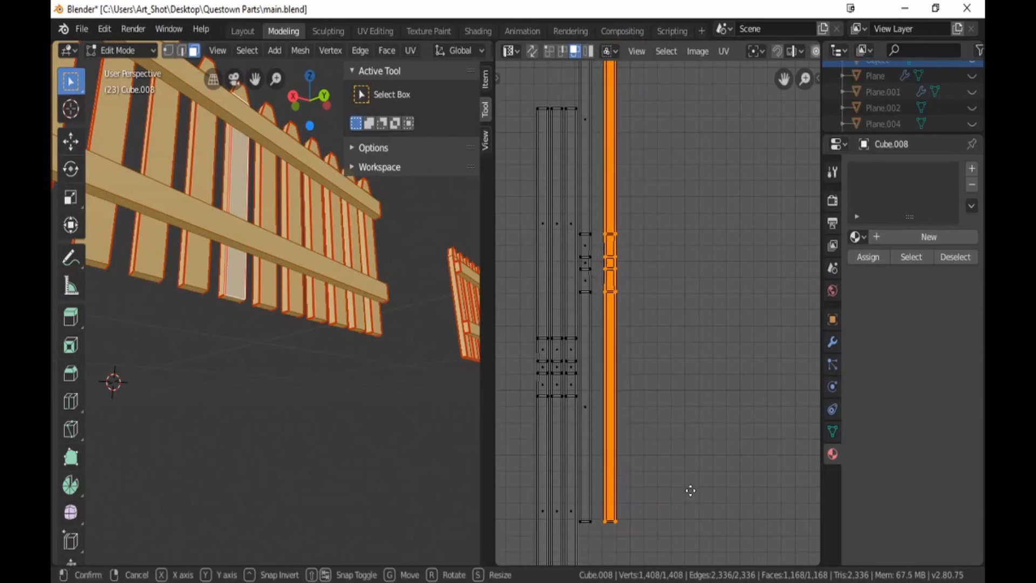
click(666, 490)
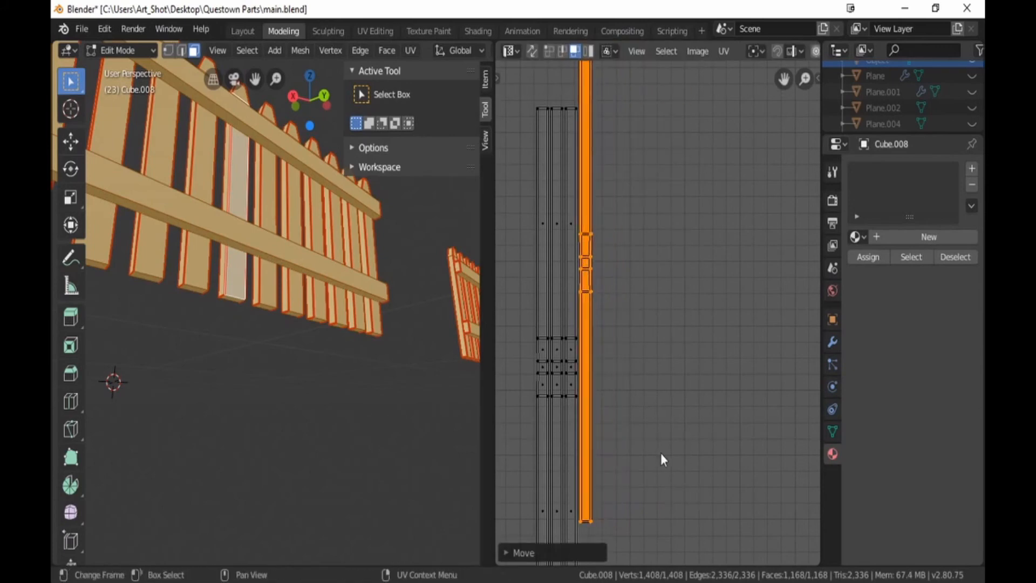
key(b)
drag(582, 76, 627, 477)
key(g)
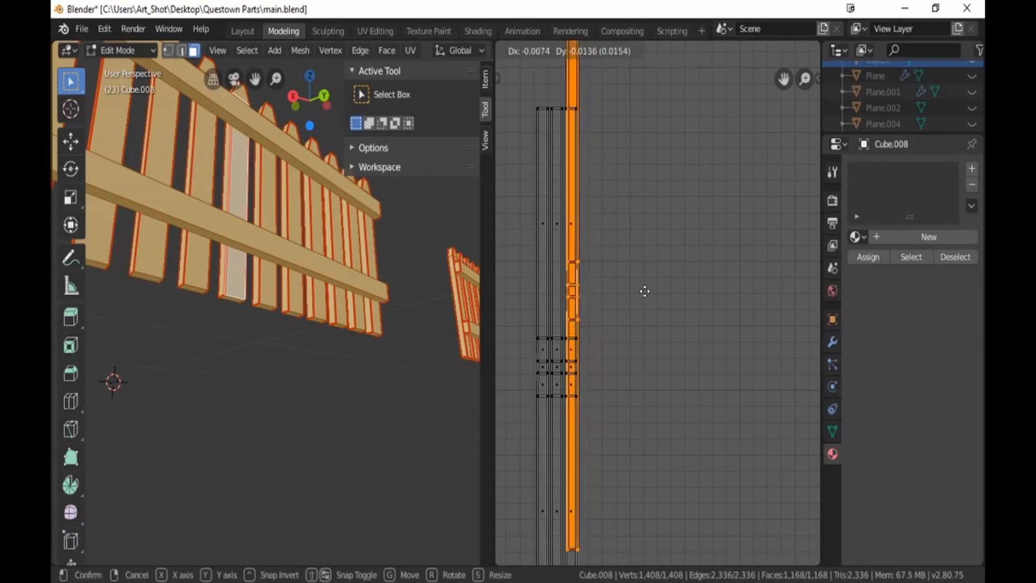
click(645, 360)
Step: Stack the overlapping strips onto the remaining two strips of the lower group, reselecting the pile before each move
middle_drag(623, 415, 690, 356)
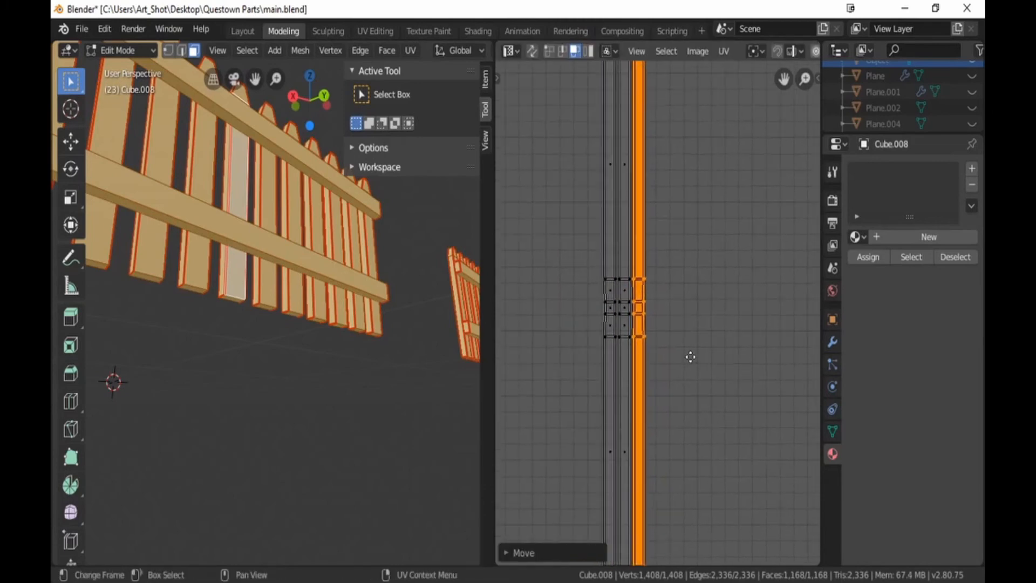
key(b)
drag(675, 93, 635, 519)
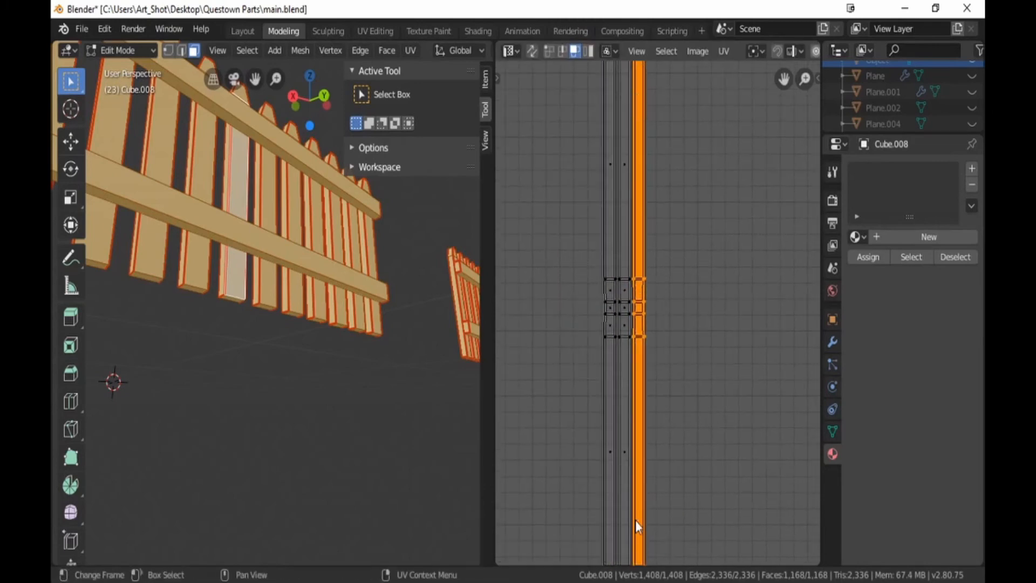
key(g)
click(621, 519)
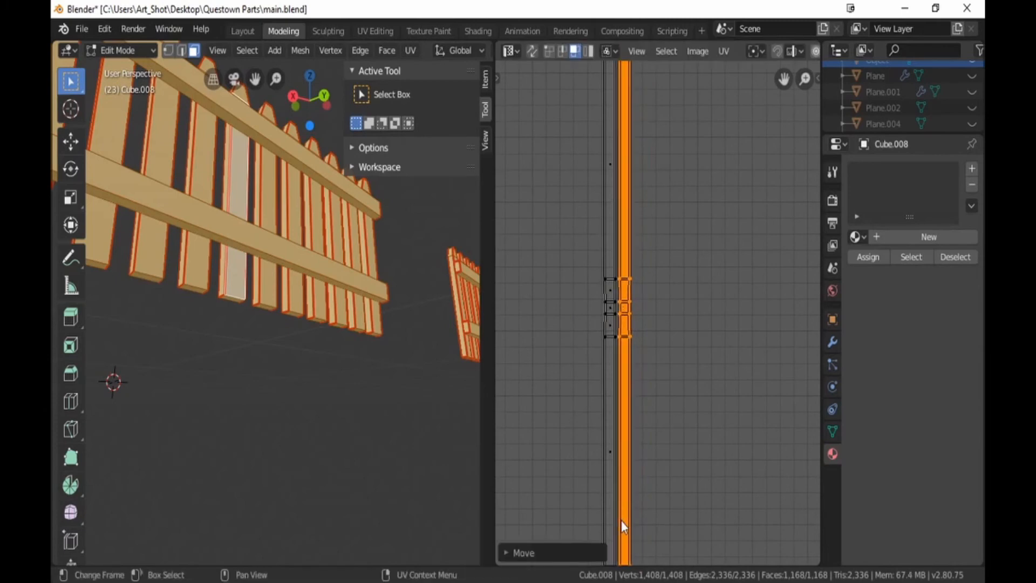
key(b)
drag(621, 111, 669, 526)
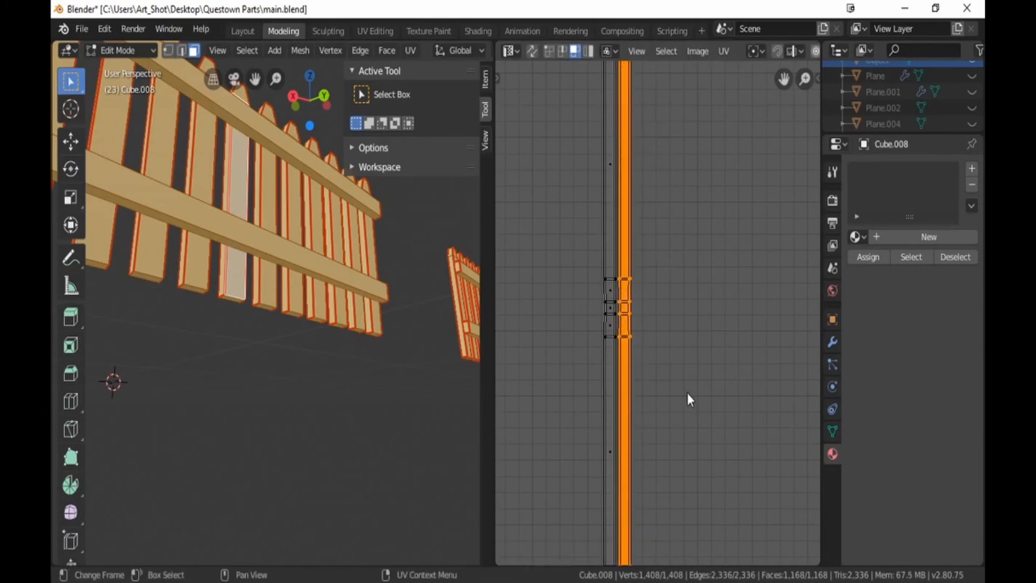
key(g)
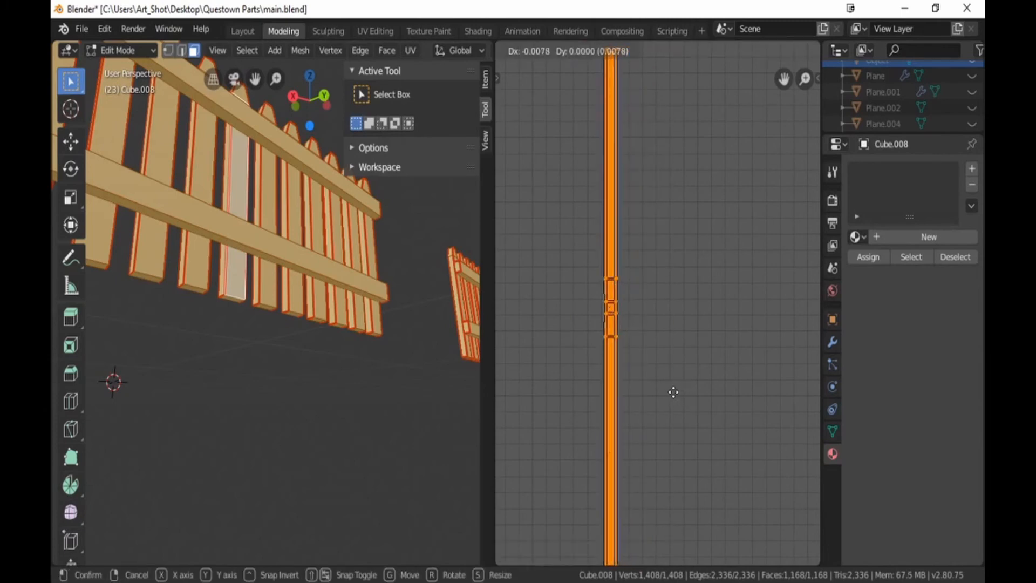
click(673, 392)
Step: Select the entire pile of vertical strips and move it outside the UV grid beside the pinned vertical plank island
key(b)
drag(555, 104, 659, 519)
scroll(659, 519, down, 5)
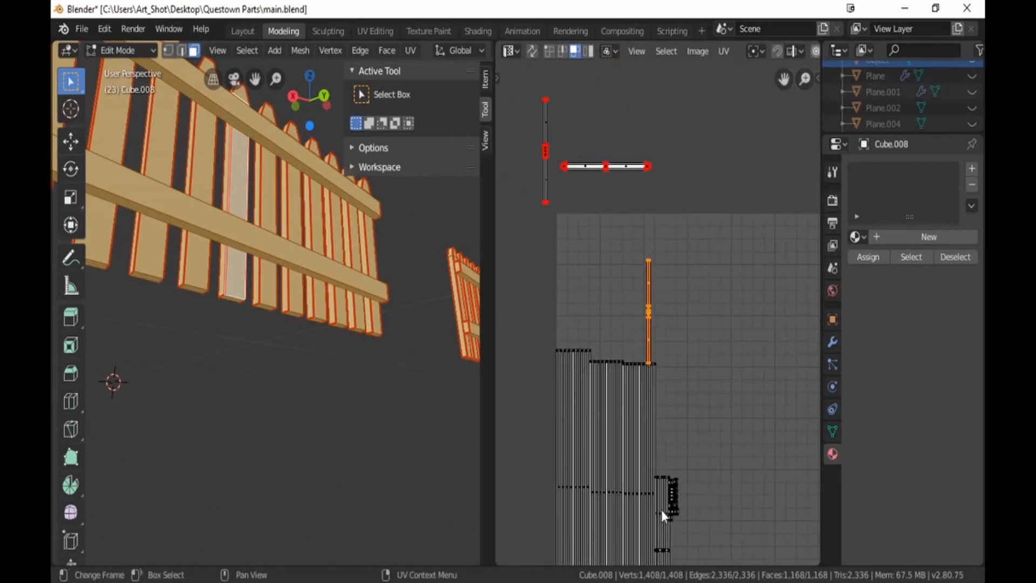
scroll(674, 490, up, 2)
key(g)
click(596, 365)
middle_drag(596, 365, 695, 458)
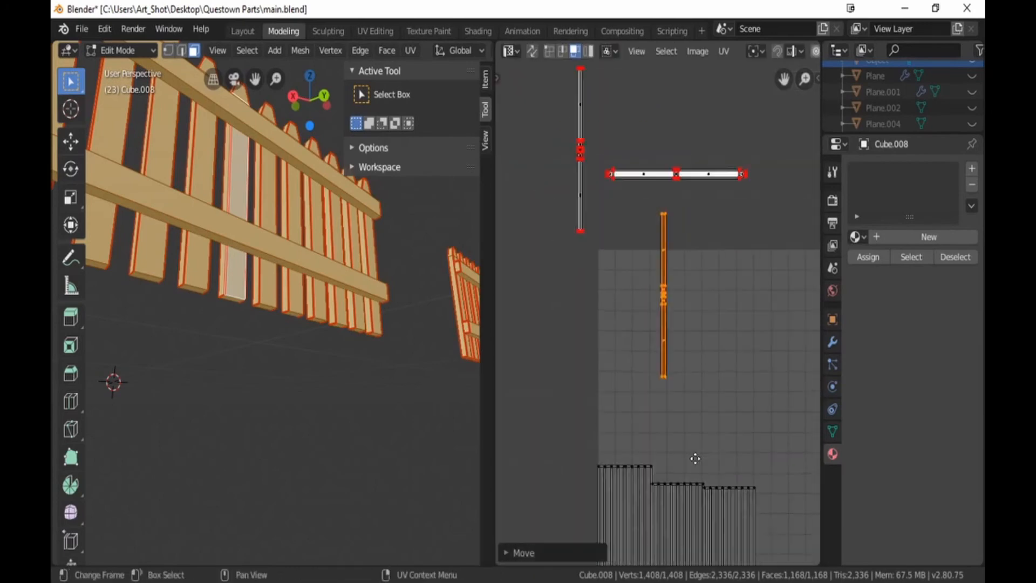
key(g)
click(660, 356)
Step: Move the pile of strips precisely onto the pinned vertical plank island
scroll(661, 356, up, 2)
middle_drag(661, 361, 755, 516)
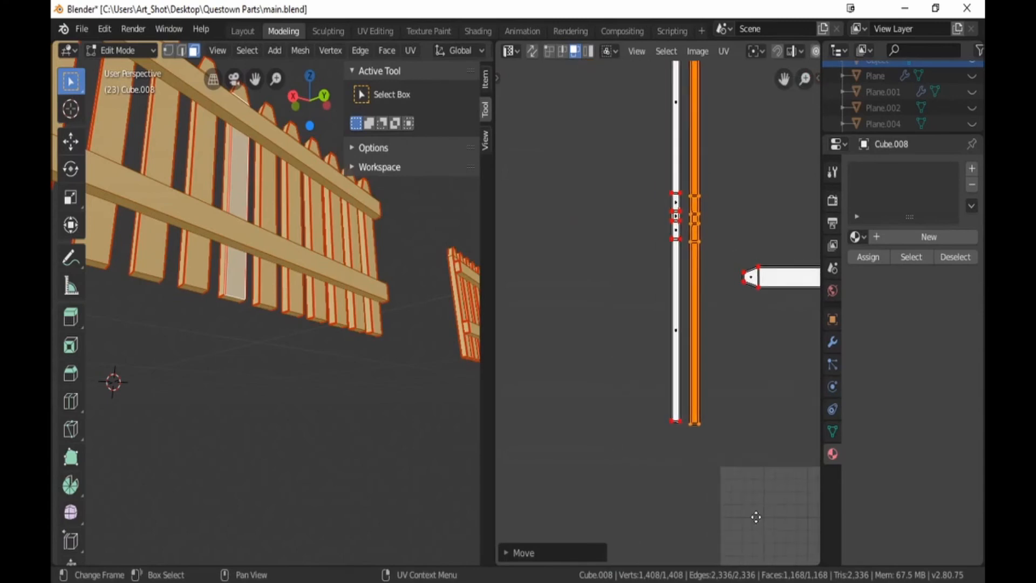
key(g)
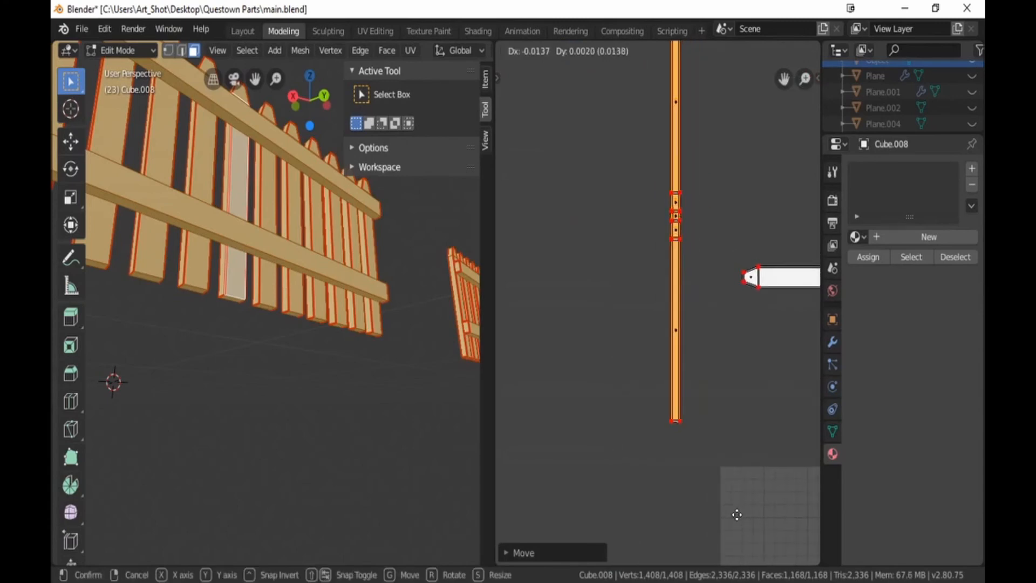
click(736, 515)
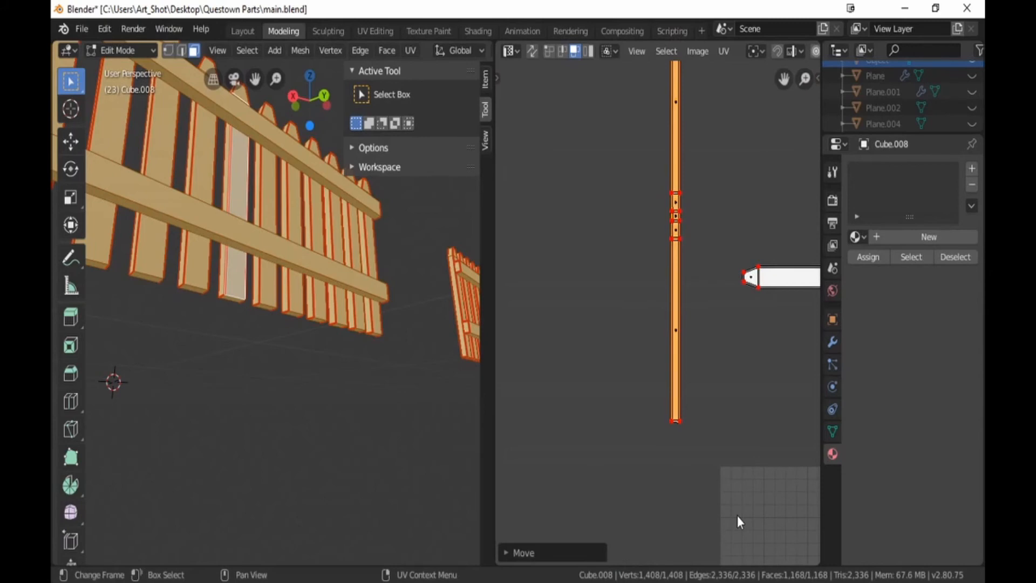
Step: Examine the remaining long and small unstacked UV islands inside the grid
click(736, 515)
middle_drag(736, 515, 505, 97)
scroll(624, 407, down, 5)
middle_drag(626, 418, 533, 164)
middle_drag(597, 317, 583, 252)
scroll(606, 404, up, 4)
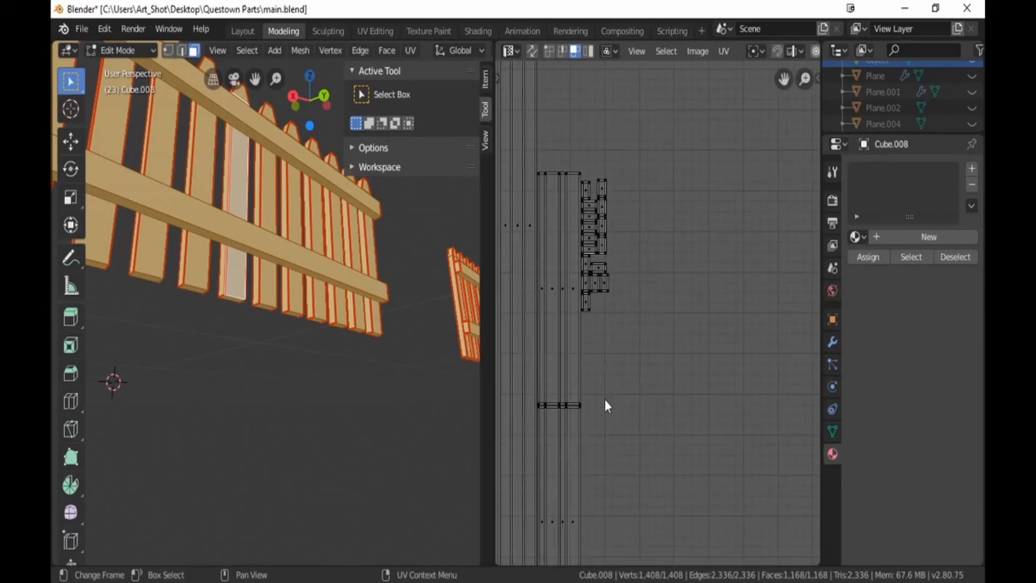
middle_drag(606, 405, 708, 364)
scroll(688, 346, up, 4)
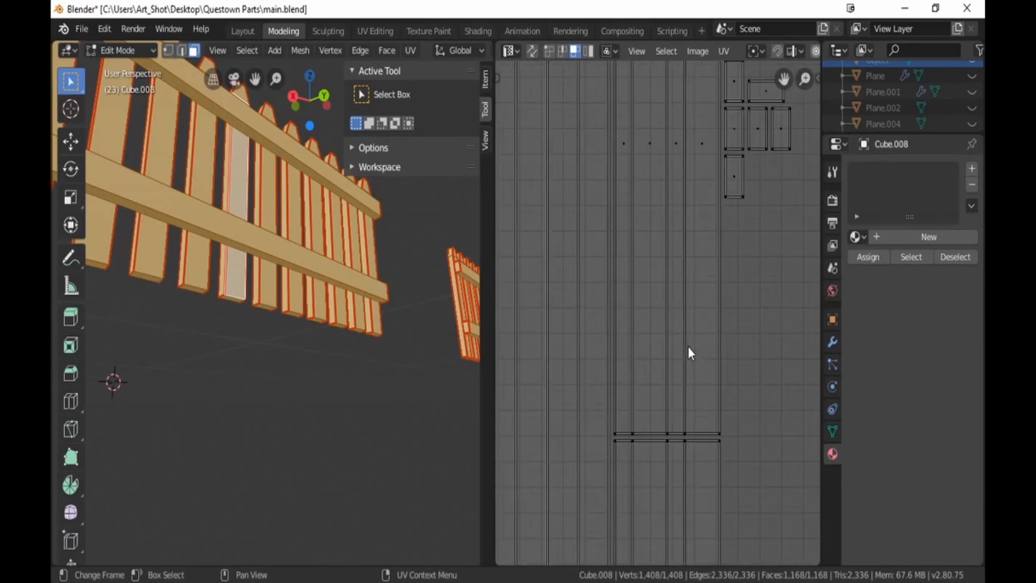
scroll(689, 348, down, 9)
middle_drag(700, 272, 645, 431)
scroll(645, 432, down, 1)
Step: Collapse the overlapping vertices at each top corner of the pinned vertical plank island by scaling them to 0
middle_drag(623, 302, 753, 491)
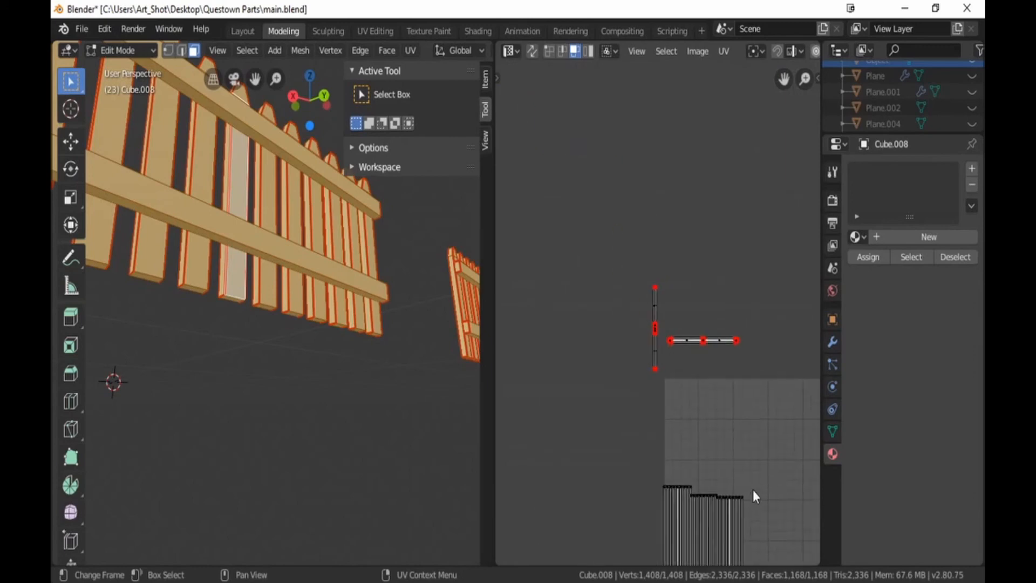
scroll(753, 489, up, 8)
drag(619, 128, 641, 170)
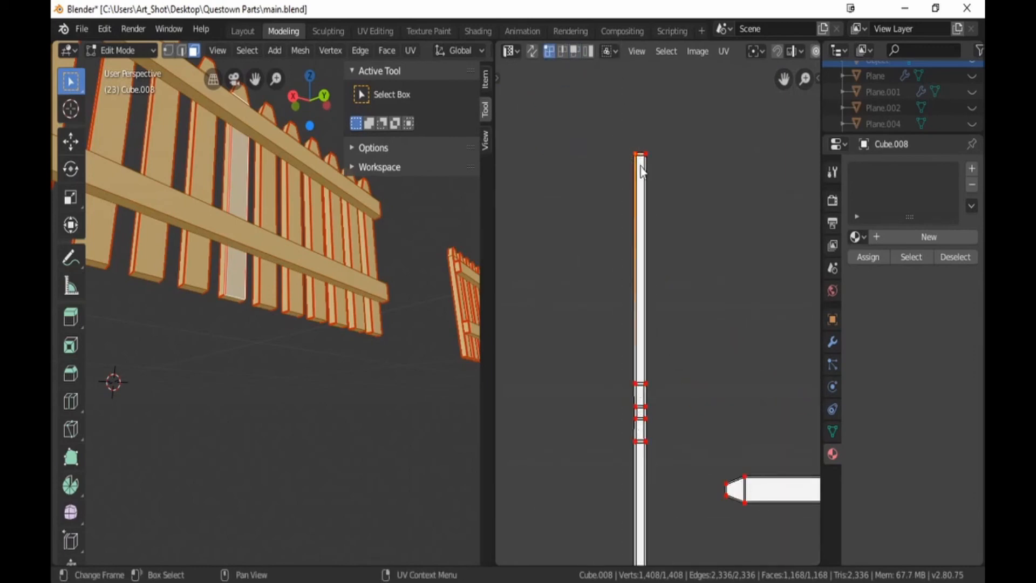
key(s)
key(0)
click(640, 166)
drag(639, 134, 665, 180)
key(s)
key(0)
click(666, 179)
Step: Collapse the overlapping vertices at both ends of the vertical strip's uppermost middle seam by scaling them to 0
key(b)
drag(642, 342, 638, 391)
key(s)
key(0)
click(658, 390)
key(b)
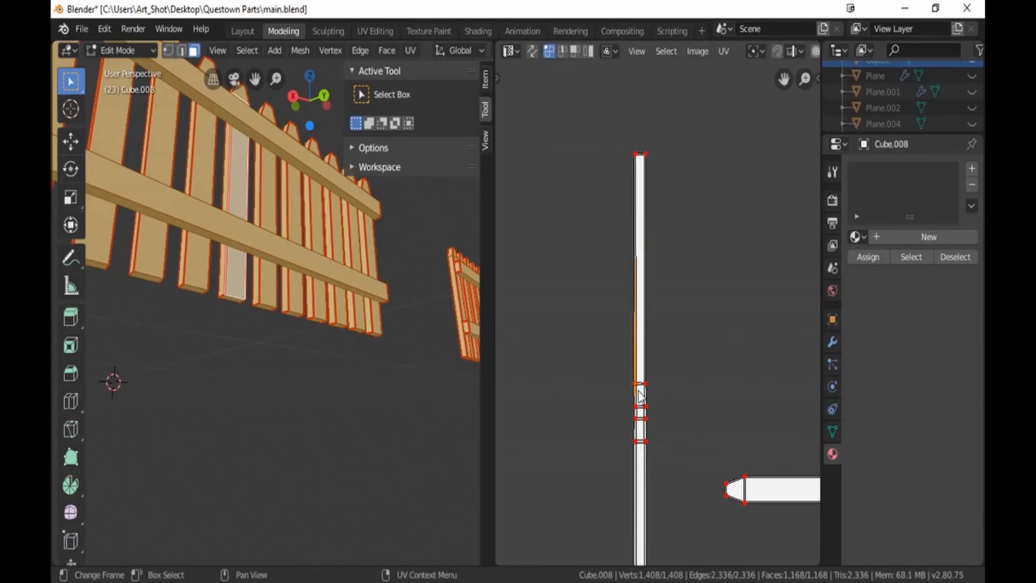
key(s)
key(0)
click(638, 391)
Step: Collapse the overlapping vertices at both ends of the strip's second middle seam by scaling them to 0
key(b)
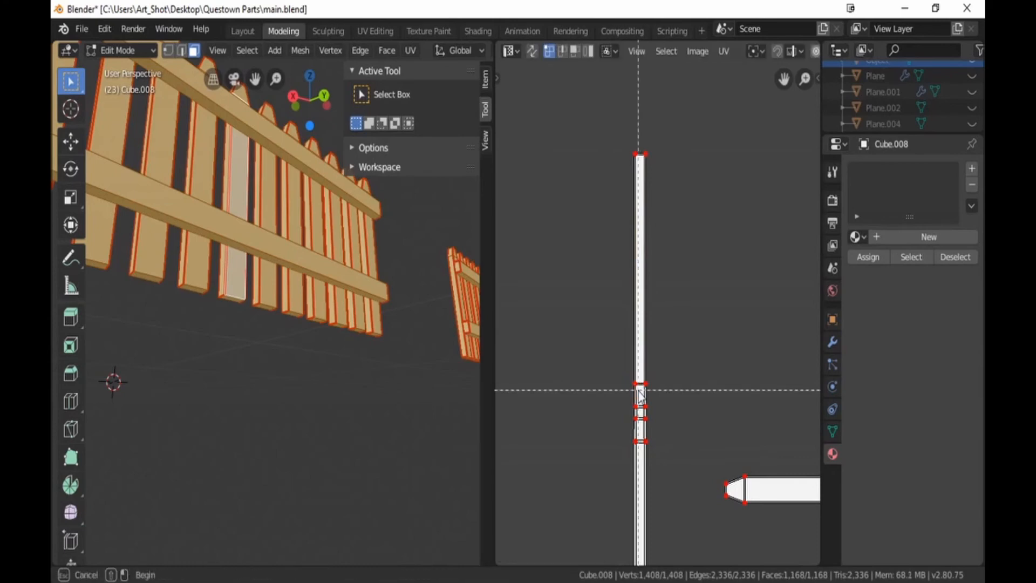
drag(632, 397, 646, 421)
key(s)
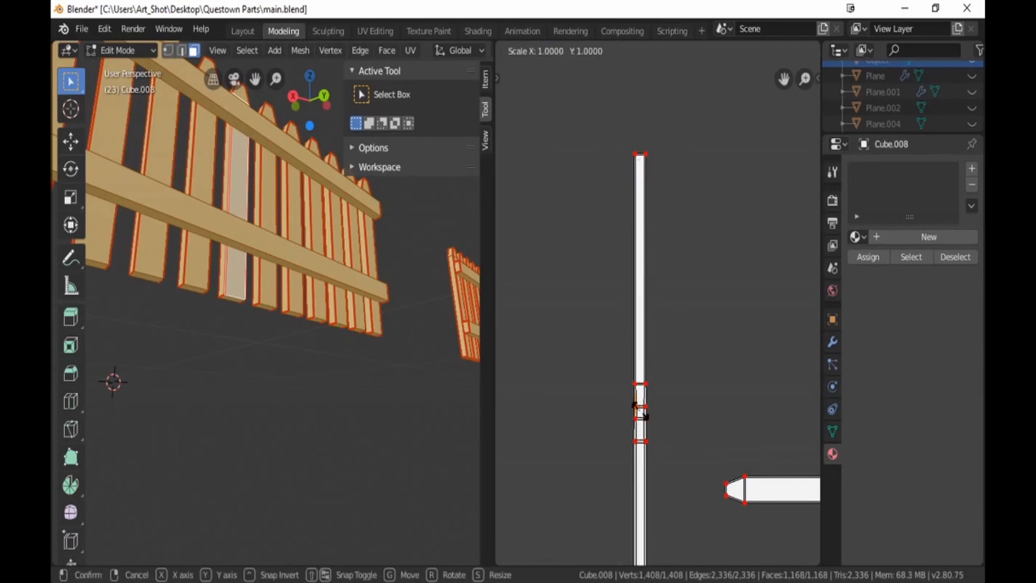
key(0)
click(643, 416)
key(b)
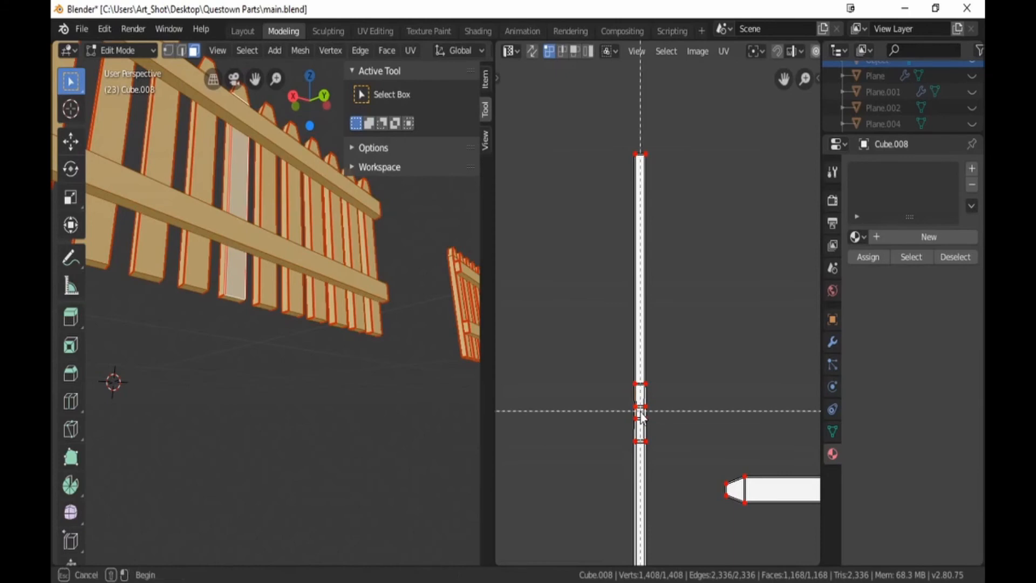
drag(640, 411, 652, 397)
key(s)
right_click(651, 396)
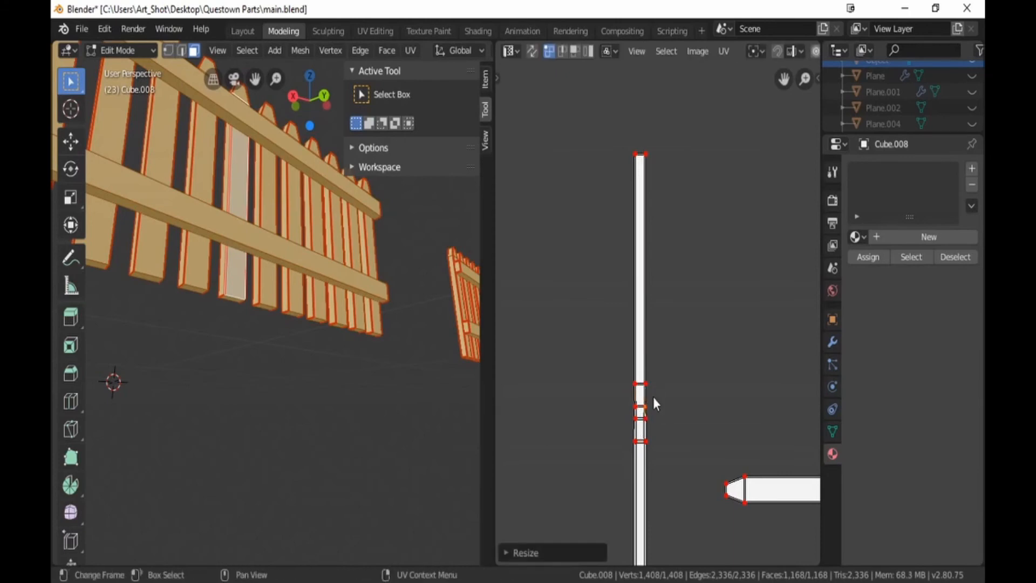
Step: Collapse the overlapping vertices at both ends of the strip's third middle seam by scaling them to nothing
key(b)
drag(642, 412, 655, 427)
key(s)
click(655, 426)
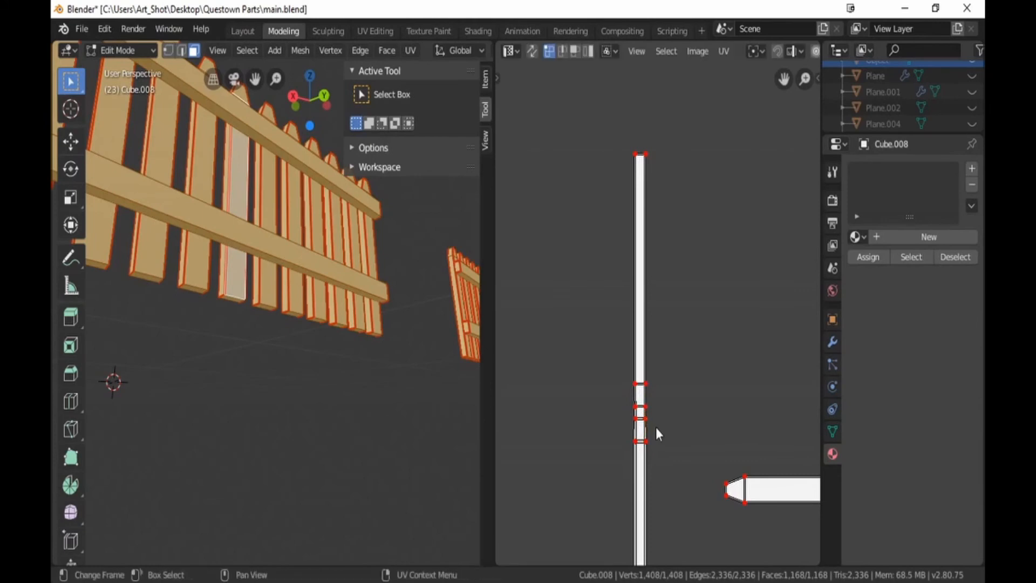
key(b)
drag(624, 413, 650, 431)
key(s)
click(639, 430)
Step: Collapse the overlapping vertices at both ends of the strip's lowest middle seam by scaling them to 0
key(b)
key(s)
key(0)
click(638, 456)
key(b)
key(s)
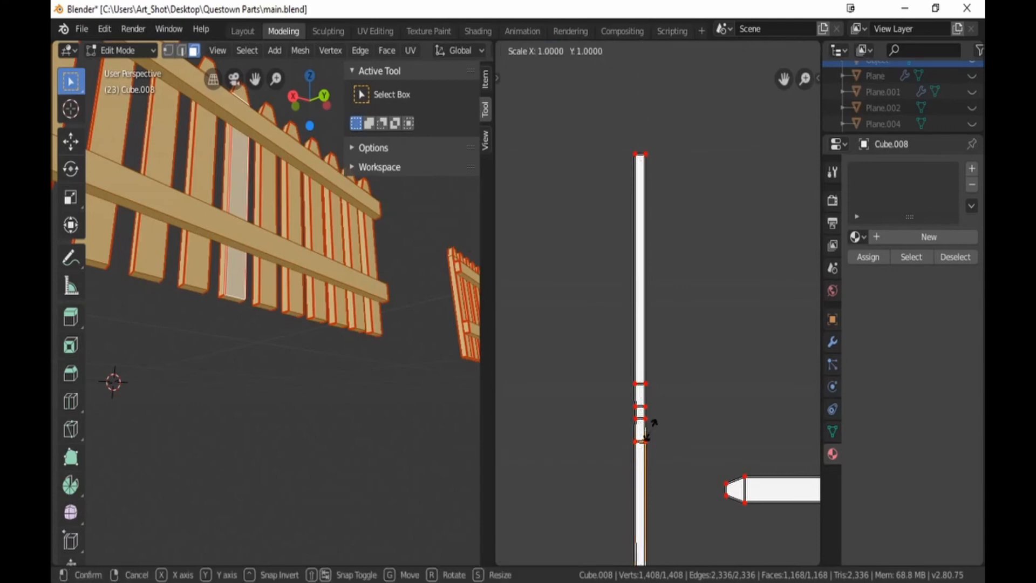
key(0)
click(650, 429)
Step: Collapse the overlapping vertices at both bottom corners of the vertical strip by scaling them to 0
key(alt+a)
middle_drag(667, 504, 645, 198)
key(b)
drag(618, 324, 643, 393)
key(s)
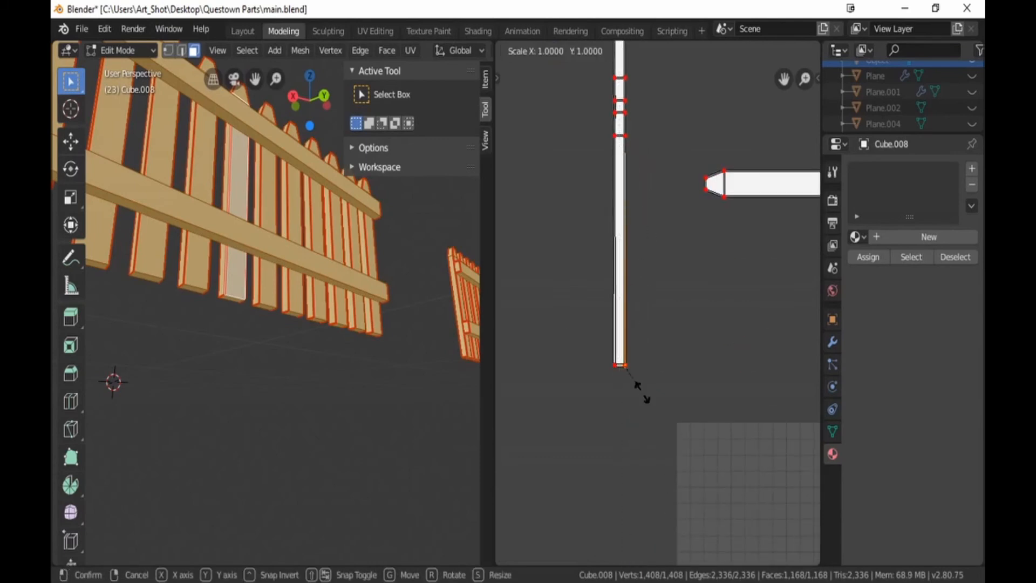
key(0)
click(643, 398)
key(b)
drag(604, 338, 619, 394)
key(s)
key(0)
click(619, 393)
key(alt+a)
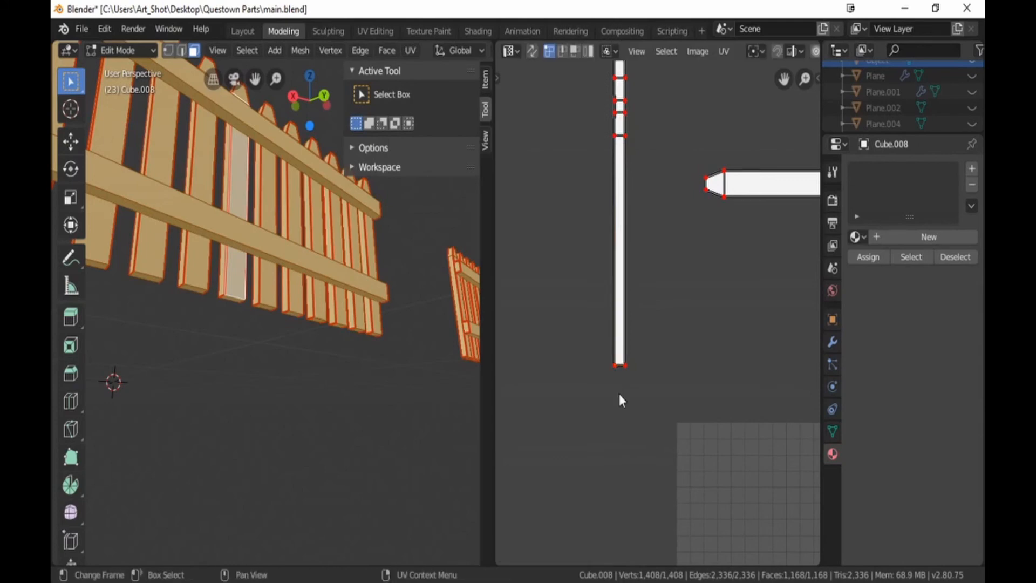
Step: Select the entire stacked vertical strip outside the grid, pin its vertices and clear the selection
scroll(619, 393, down, 5)
key(b)
drag(635, 119, 659, 345)
key(p)
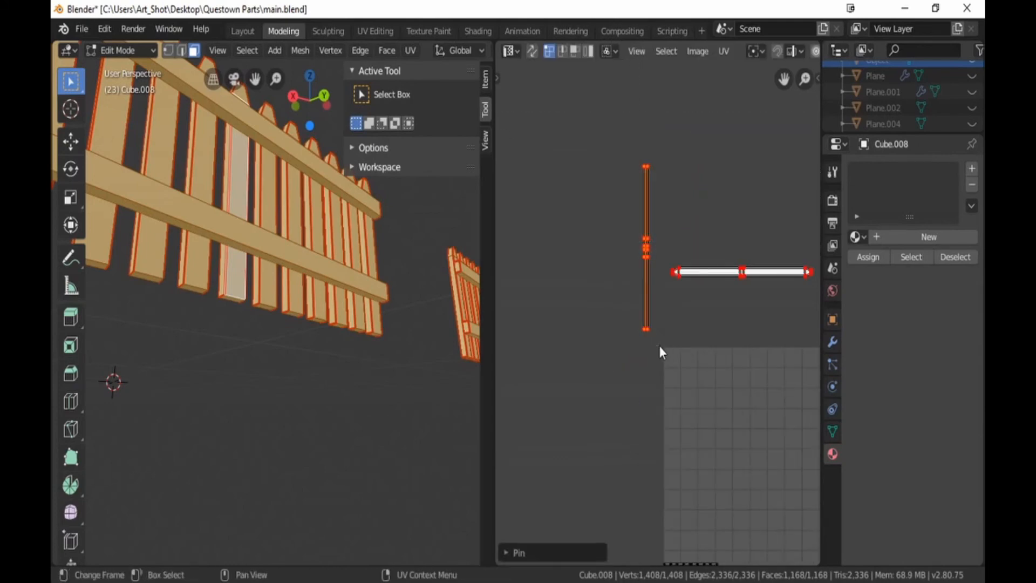
key(alt+a)
Step: In face selection mode, select the first four strips of the tallest group and move them horizontally onto that group's other four strips
middle_drag(691, 407, 598, 83)
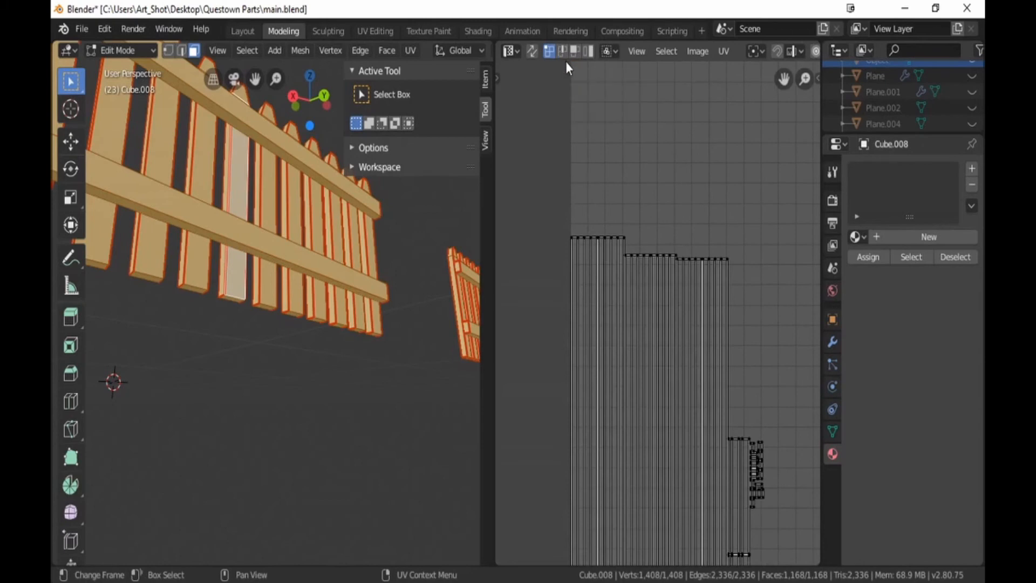
middle_drag(580, 398, 594, 273)
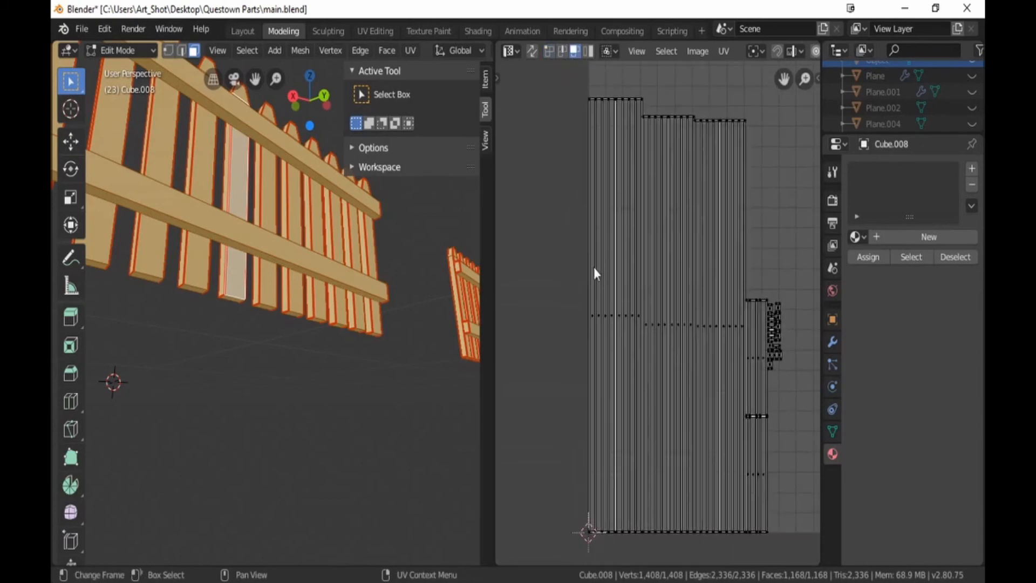
scroll(532, 312, up, 5)
key(b)
drag(517, 299, 569, 352)
key(g)
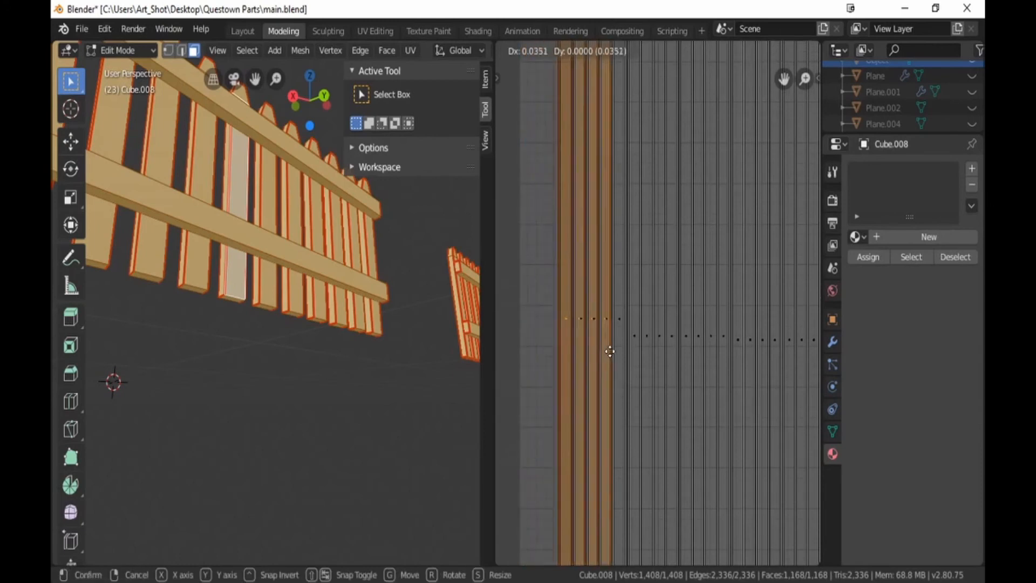
click(624, 352)
Step: Select the whole stacked tallest group, pin it and move it outside the left edge of the UV grid
key(b)
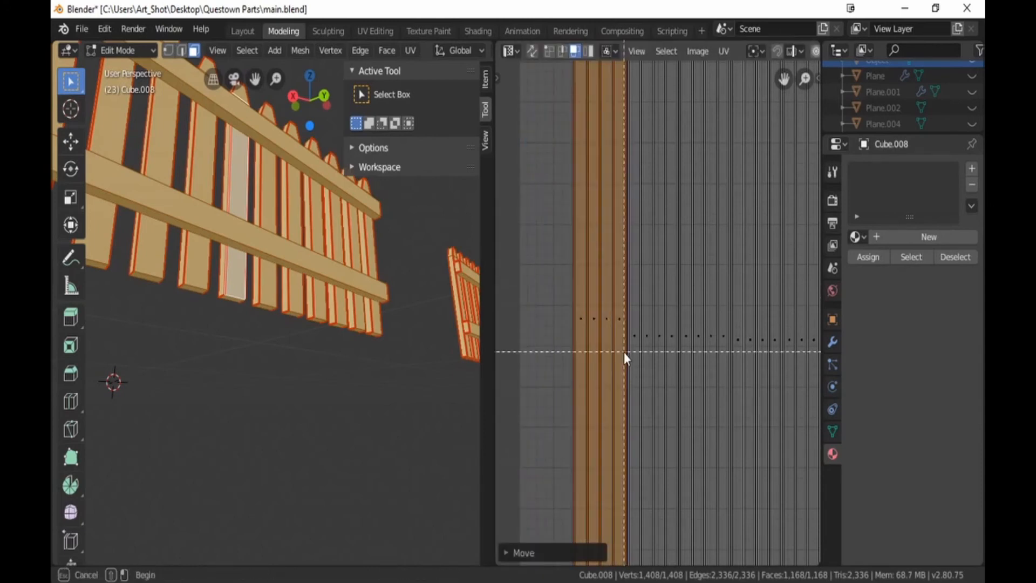
drag(562, 289, 623, 380)
scroll(621, 384, down, 4)
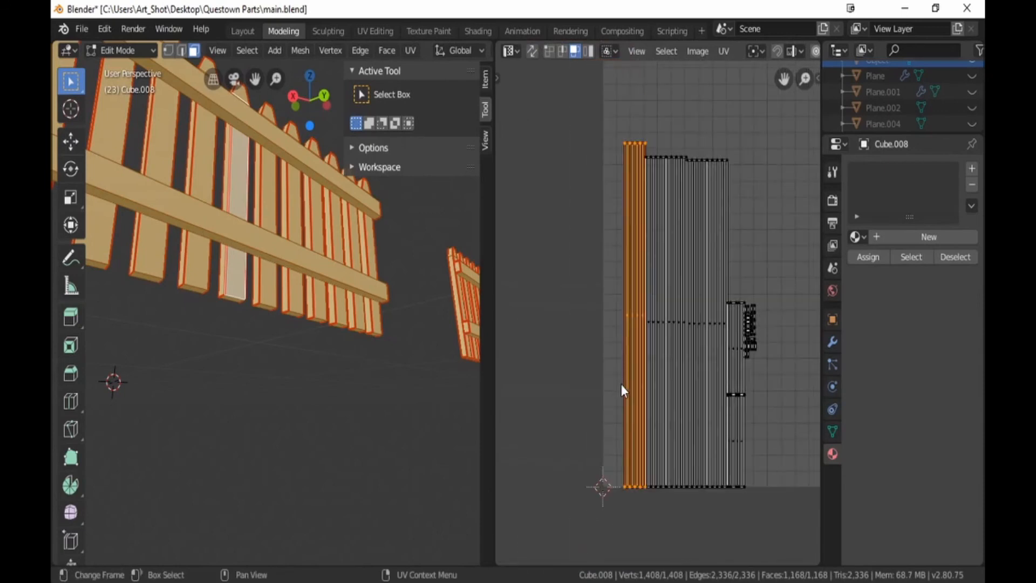
key(g)
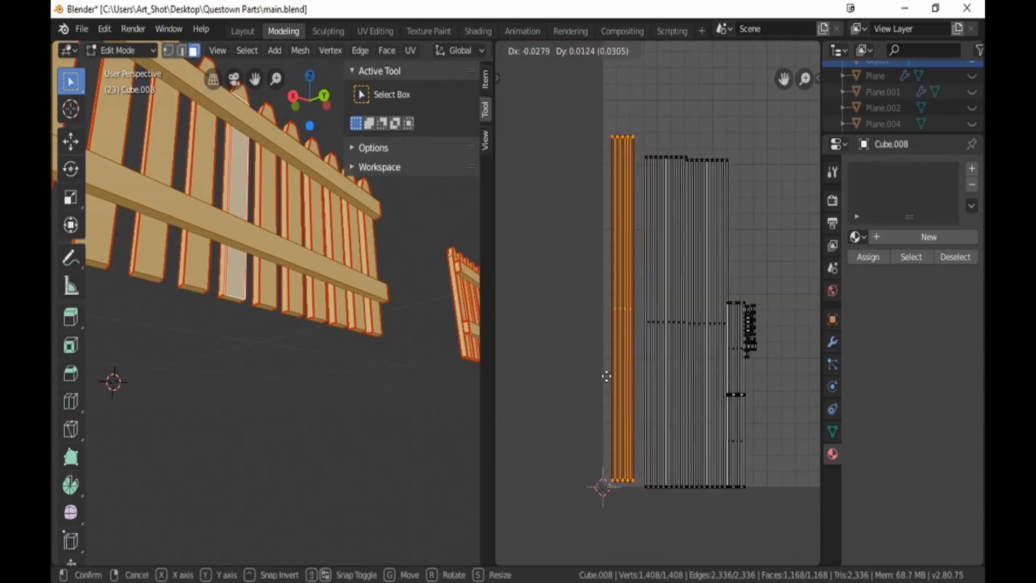
click(606, 376)
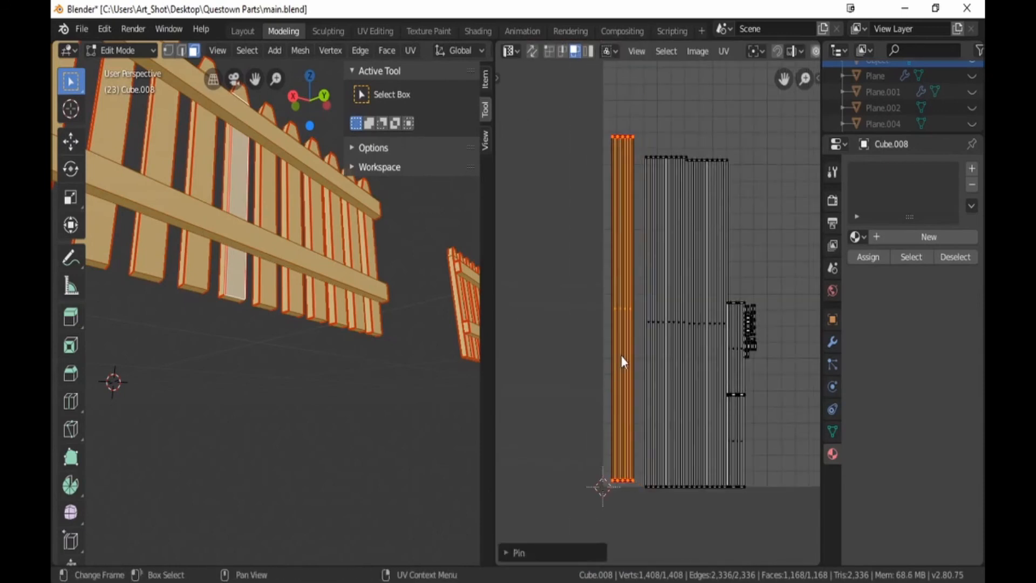
key(g)
click(569, 351)
click(599, 363)
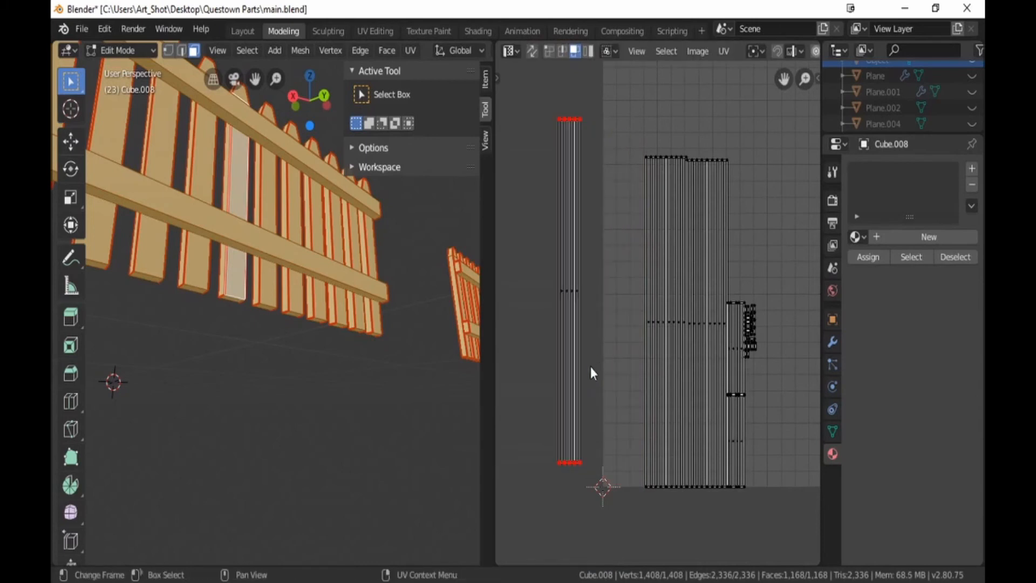
Step: Select the first four strips of the second tall group and move them along X onto that group's other four strips
key(b)
drag(635, 279, 666, 373)
scroll(666, 372, up, 4)
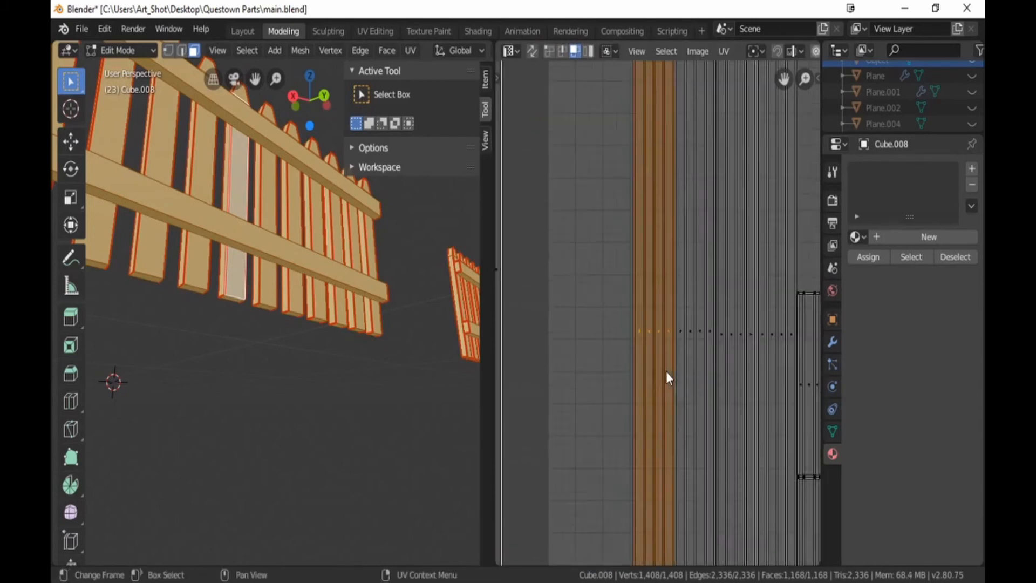
key(g)
key(x)
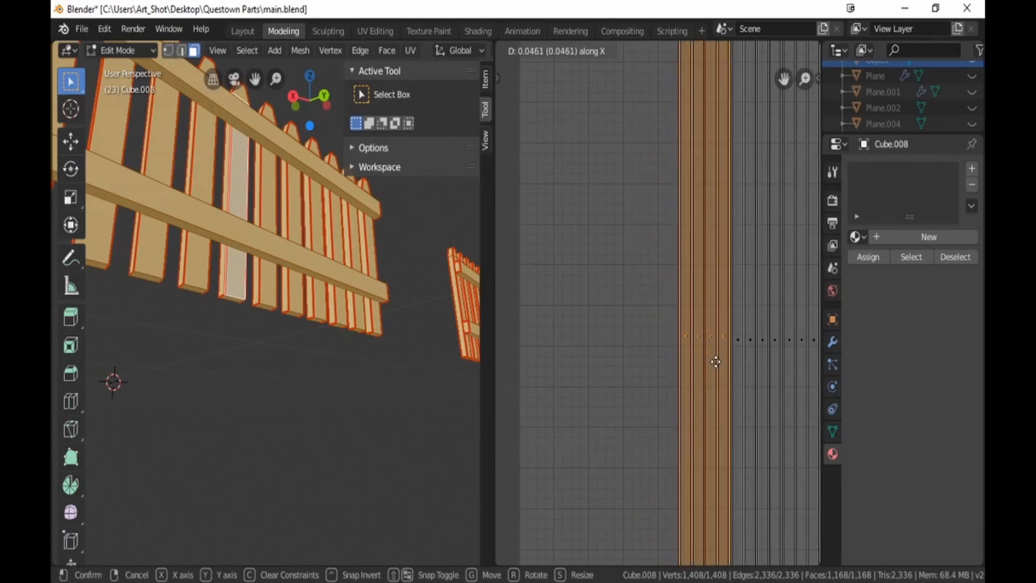
click(714, 361)
Step: Select the whole stacked second group, move it to the right of the pinned tallest group and pin it
key(b)
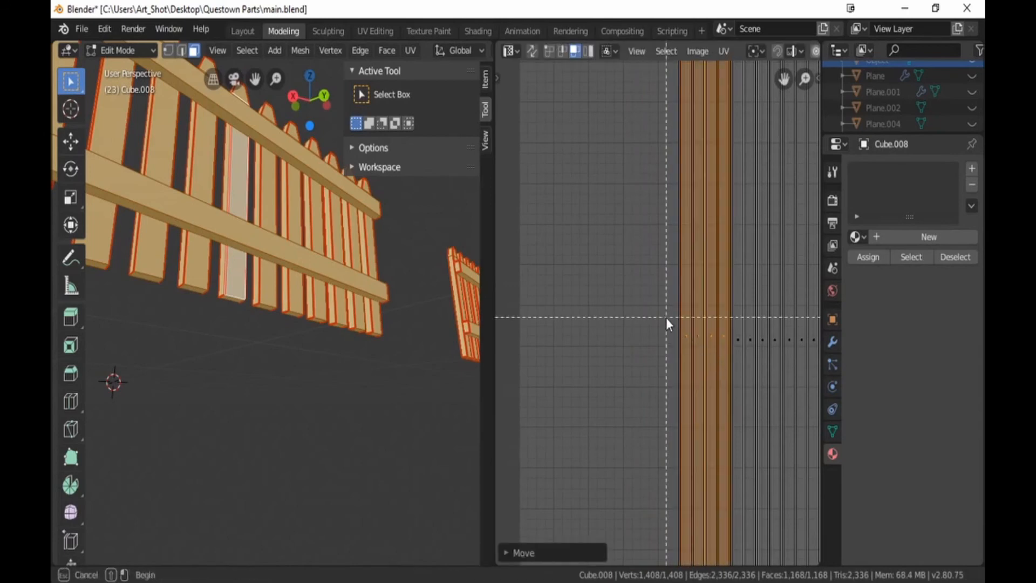
drag(666, 317, 727, 381)
scroll(727, 382, down, 4)
key(g)
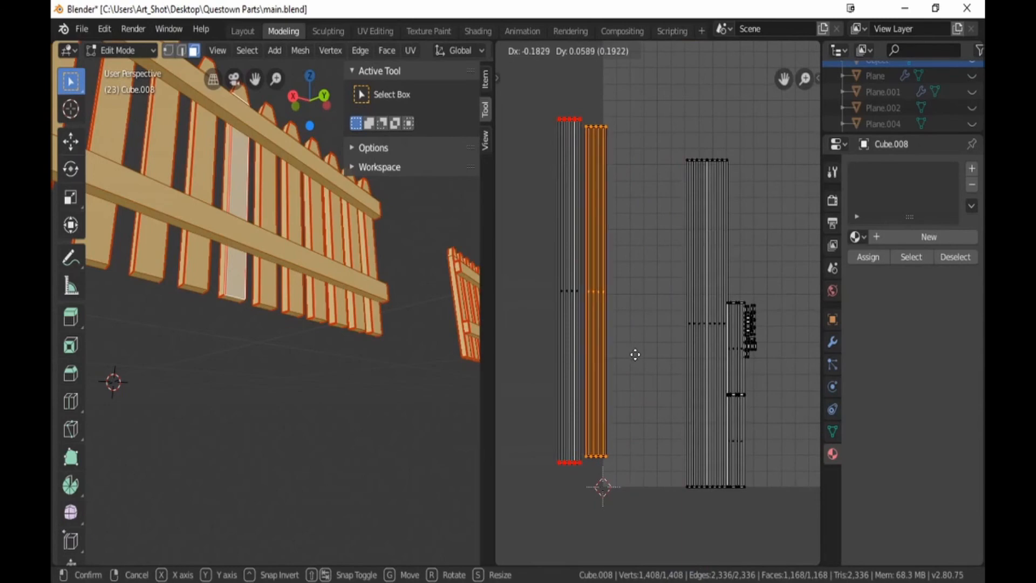
click(635, 355)
key(alt+a)
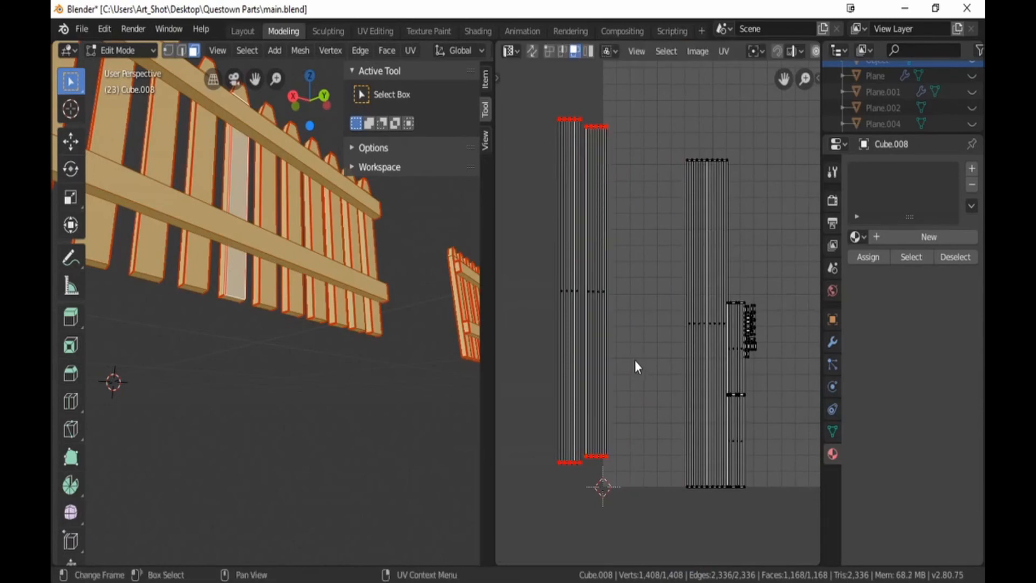
Step: Select the first four strips of the last tall group and move them along X onto its remaining four strips
scroll(640, 354, up, 5)
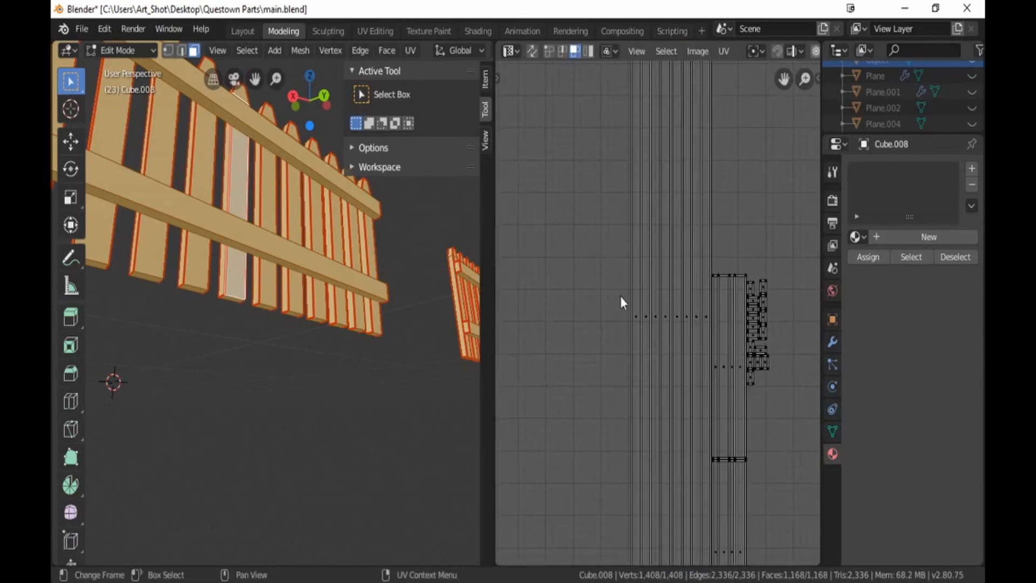
drag(620, 296, 669, 345)
key(g)
key(x)
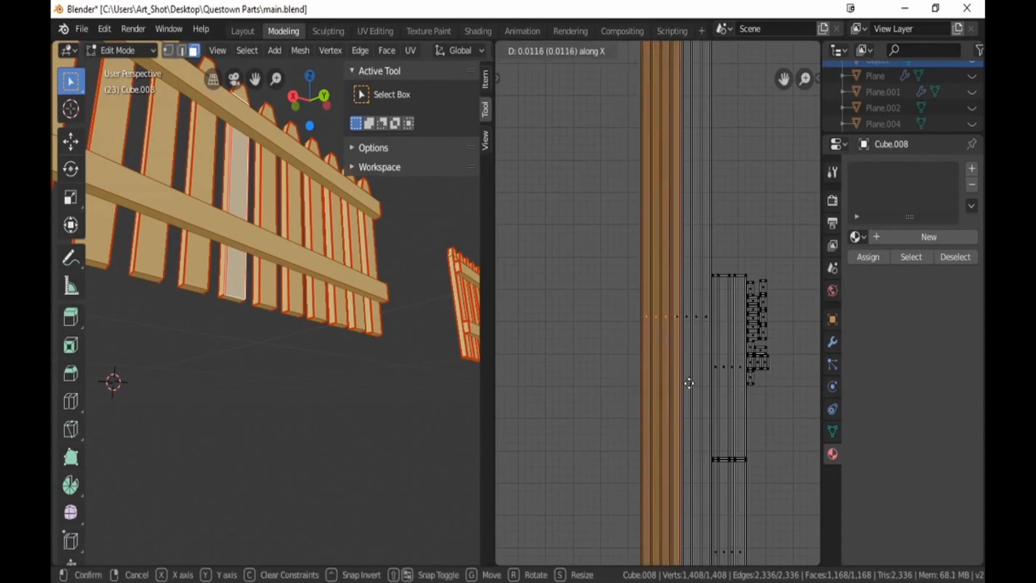
click(716, 380)
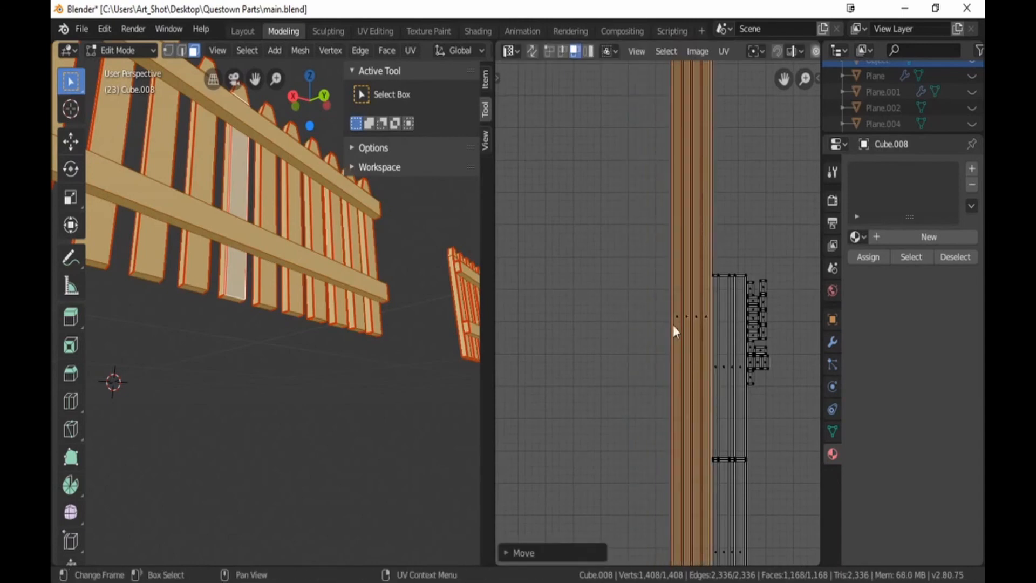
Step: Select the whole stacked last tall group, move it to the left of the two pinned groups and pin it
key(b)
drag(653, 298, 713, 335)
scroll(691, 352, down, 4)
scroll(691, 352, down, 1)
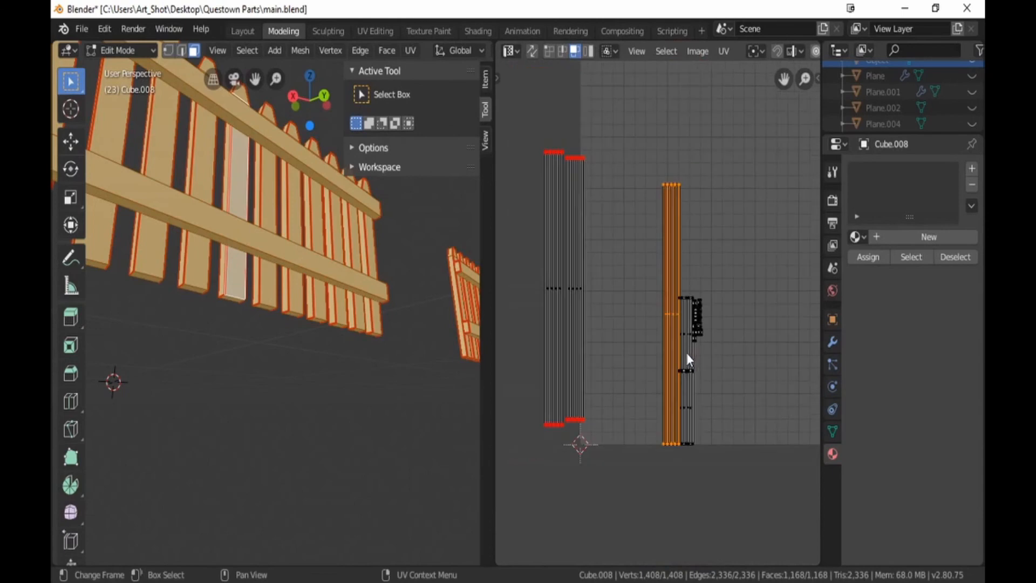
key(g)
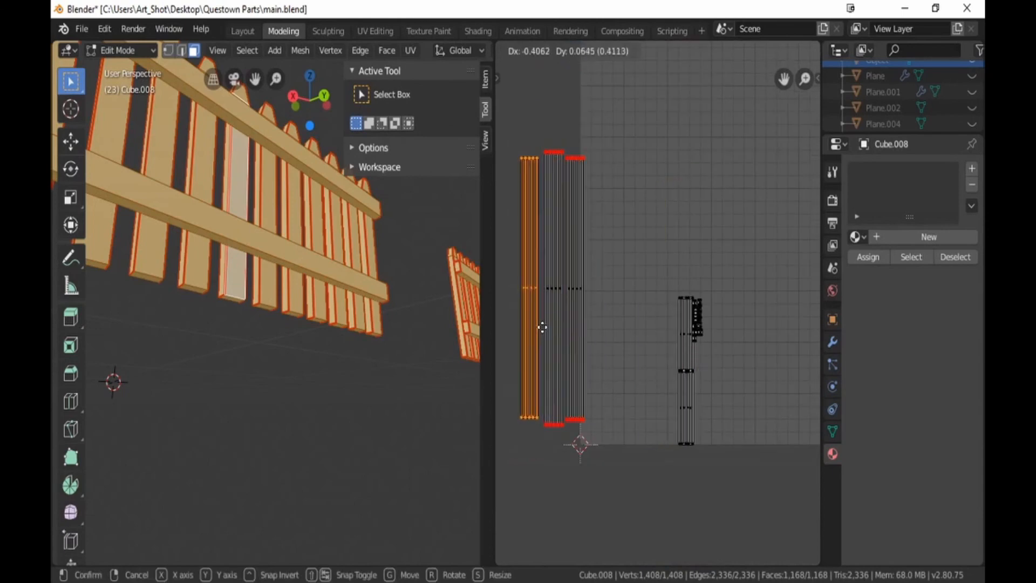
click(545, 327)
key(alt+a)
Step: Select the upper row of medium-length strips and move it down along Y onto the matching lower row
scroll(652, 383, up, 3)
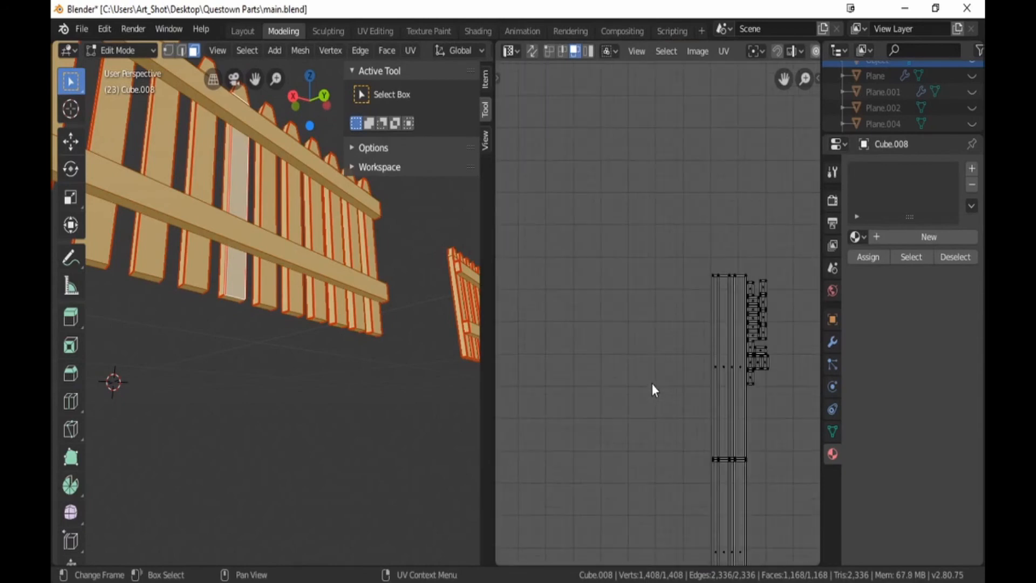
scroll(652, 383, up, 1)
middle_drag(661, 398, 551, 255)
key(b)
drag(603, 225, 651, 260)
key(g)
key(y)
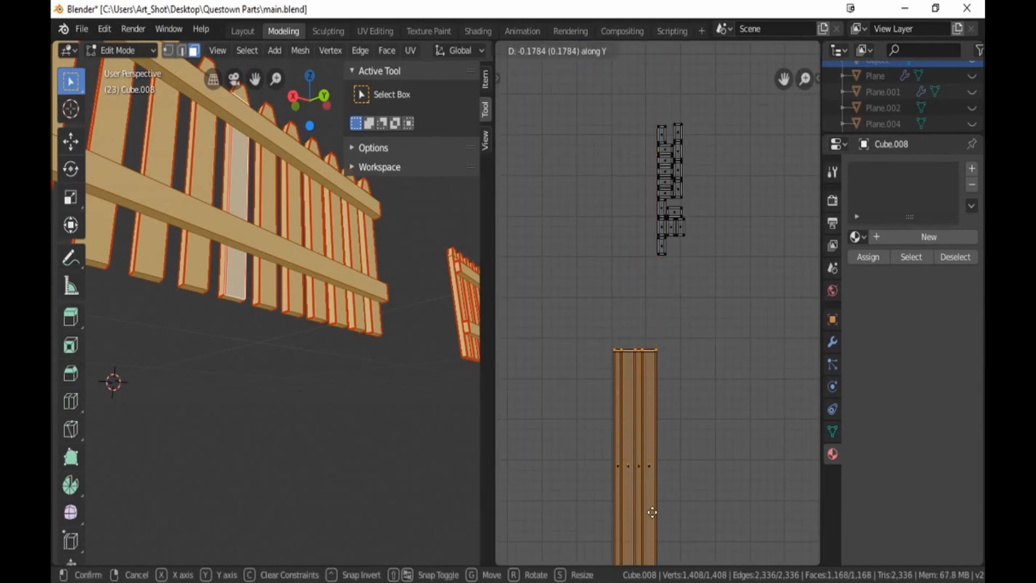
click(652, 513)
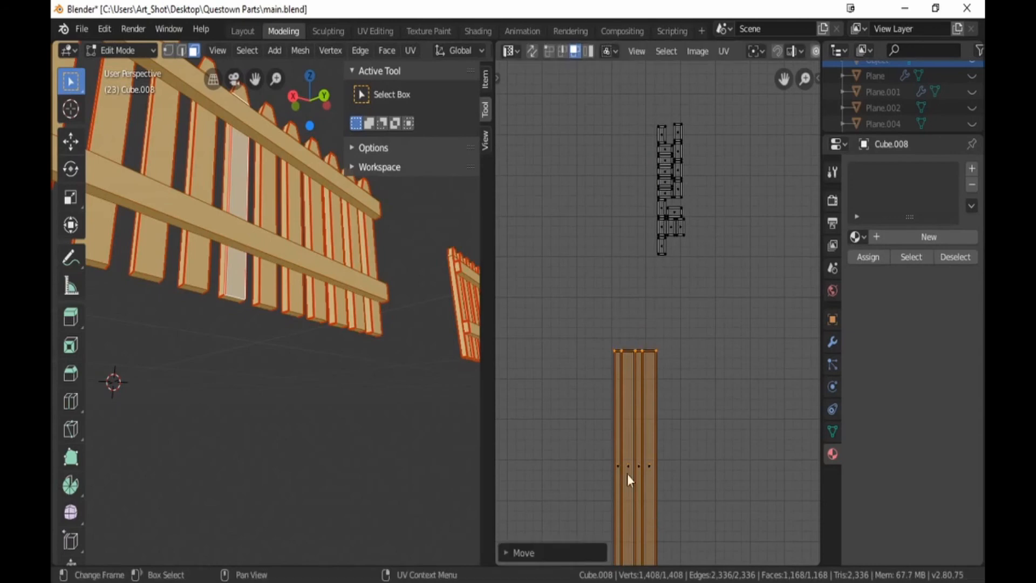
Step: Select the stacked medium-length strips, move them outside the grid left of the pinned tall groups and pin them
key(b)
drag(604, 449, 668, 487)
scroll(682, 458, down, 4)
key(g)
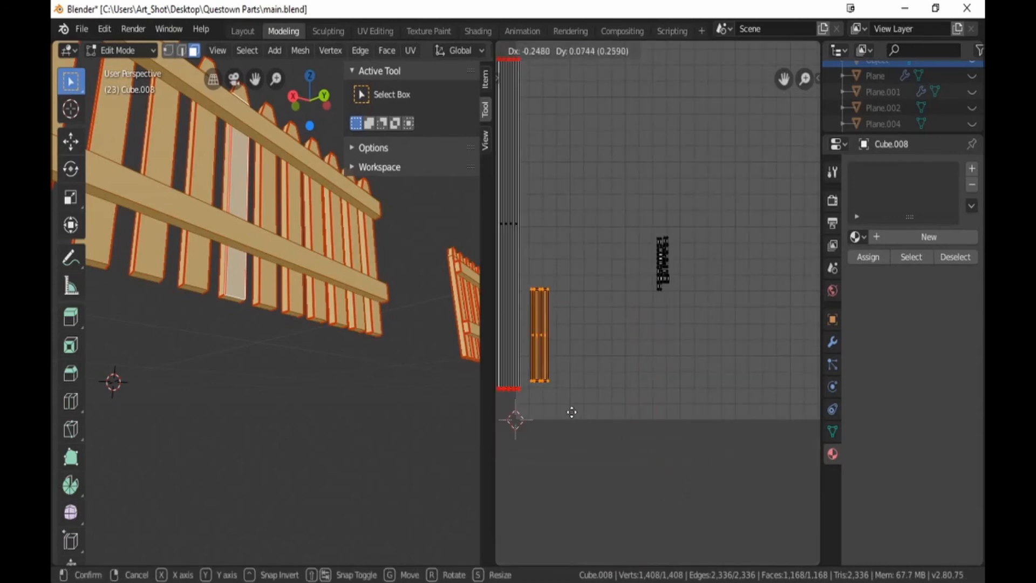
click(570, 409)
middle_drag(625, 444, 735, 521)
key(g)
click(592, 349)
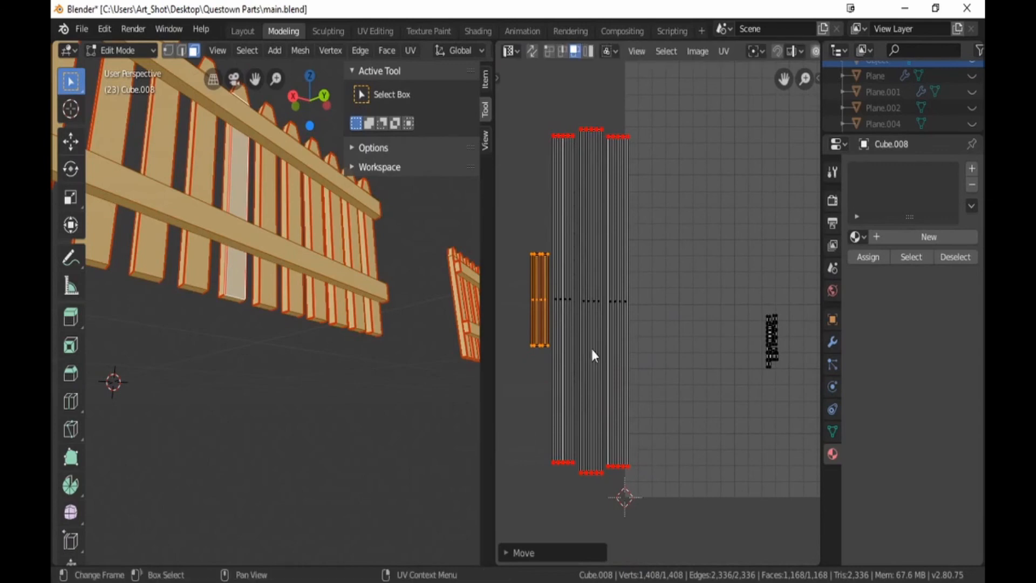
key(alt+a)
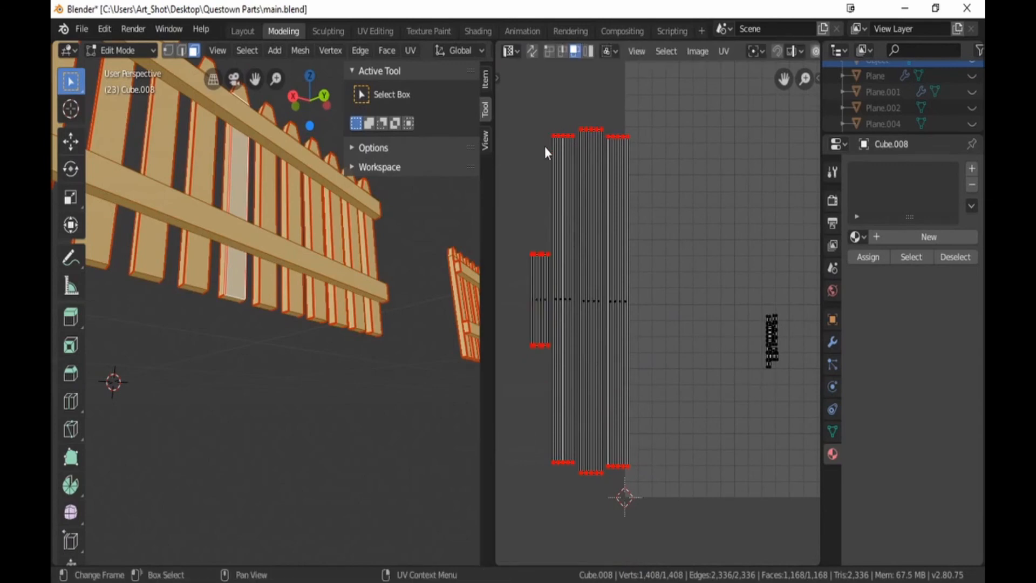
Step: Select the topmost small upright island in the right column and move it onto the one directly below
middle_drag(734, 380, 627, 199)
scroll(626, 198, up, 4)
middle_drag(689, 176, 585, 394)
scroll(585, 394, up, 1)
click(613, 224)
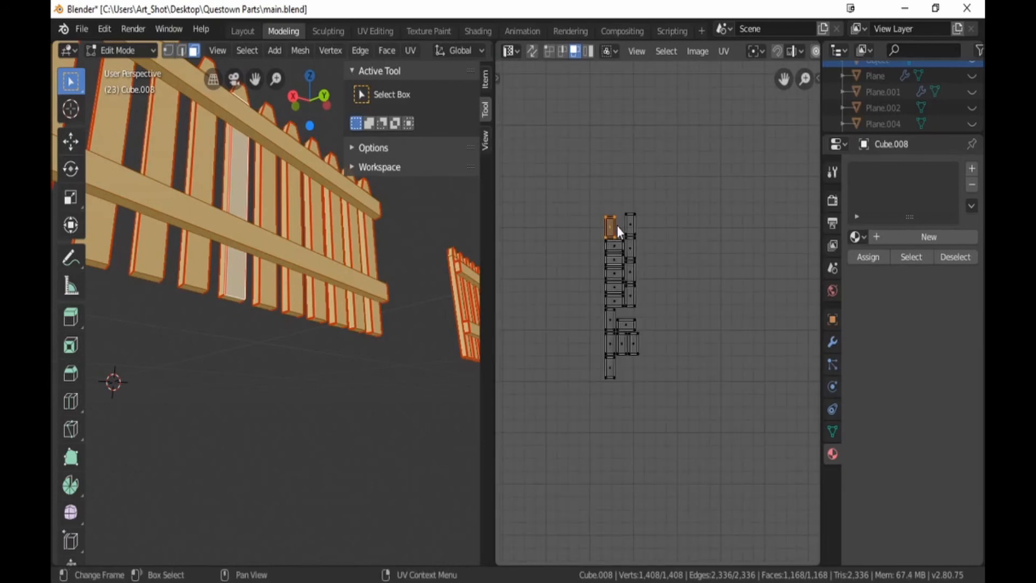
click(633, 228)
key(g)
click(637, 254)
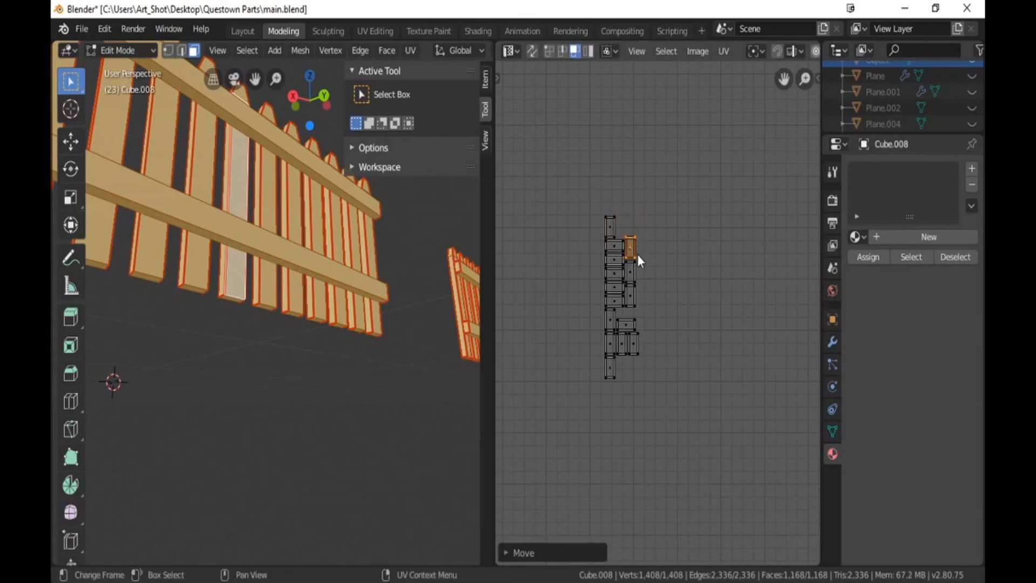
Step: Move the stacked upright islands down the right column onto the third and fourth islands
key(b)
drag(625, 232, 644, 251)
key(g)
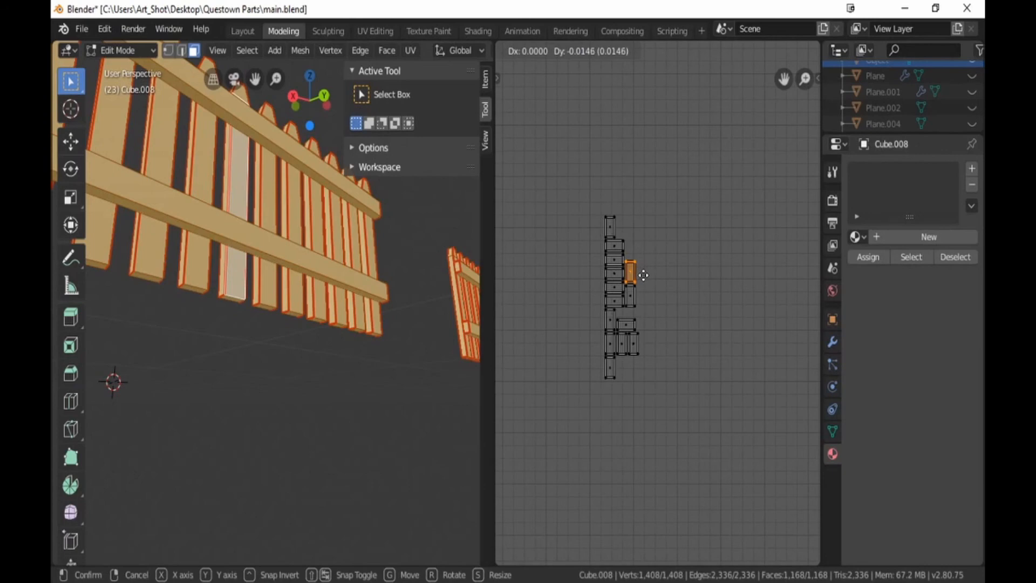
click(643, 275)
key(b)
drag(626, 253, 627, 252)
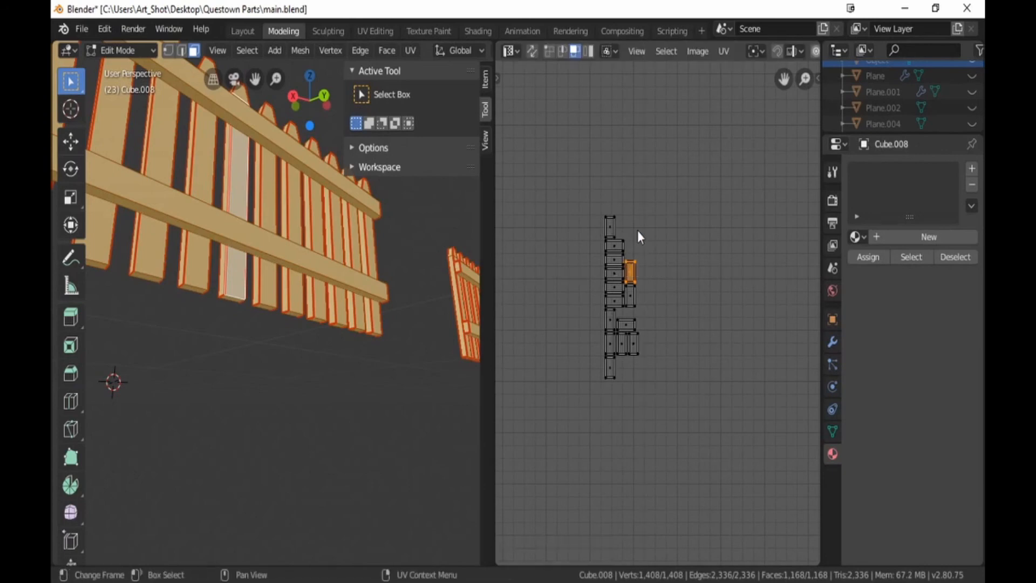
key(g)
click(638, 260)
Step: Select the right column's stack and move it onto the single upright island at the head of the left column
key(b)
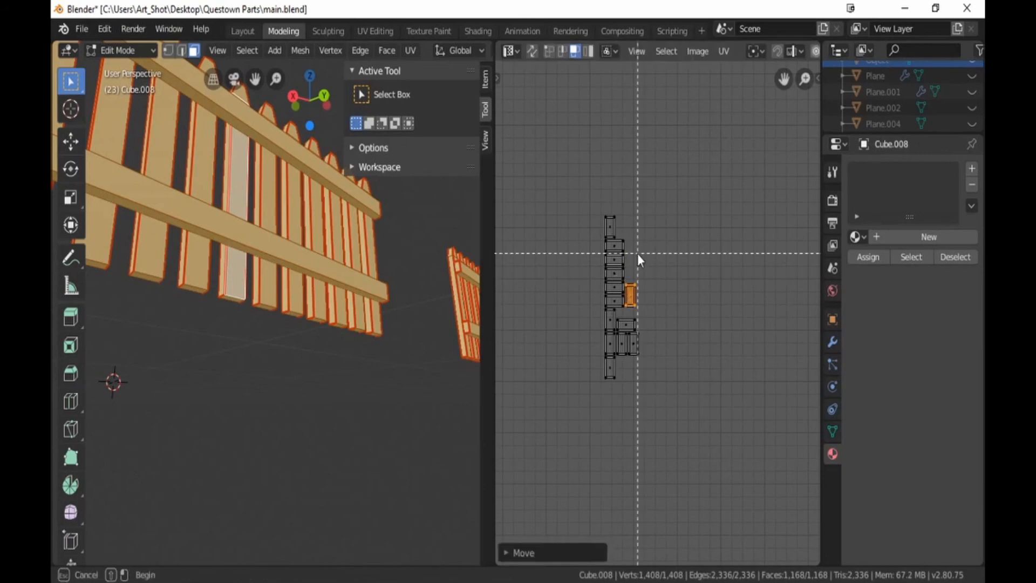
drag(628, 254, 652, 305)
key(g)
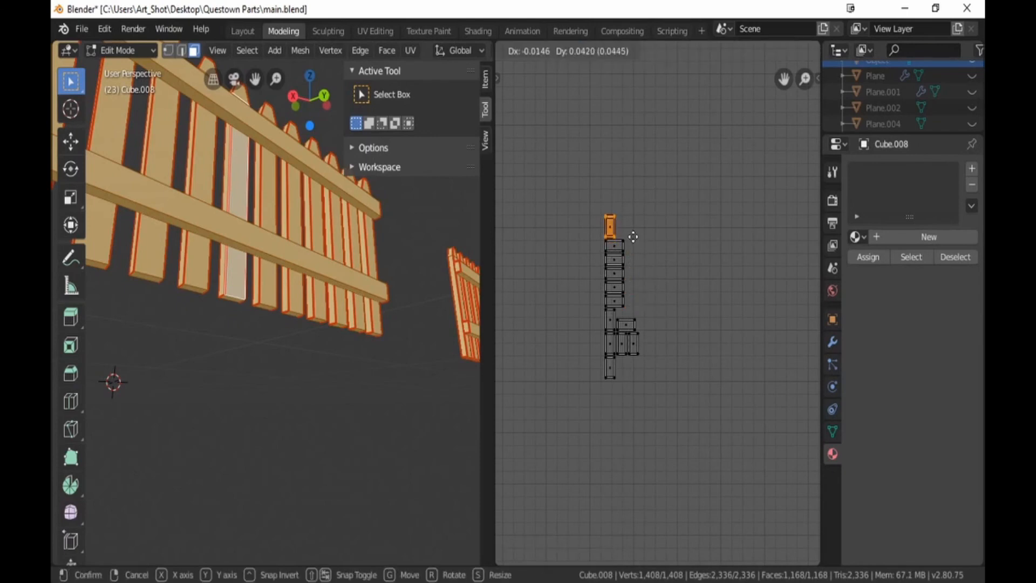
click(634, 236)
Step: Select the stacked upright islands and move them down onto the upright island below the five horizontal ones
key(b)
drag(599, 199, 637, 233)
key(ctrl+l)
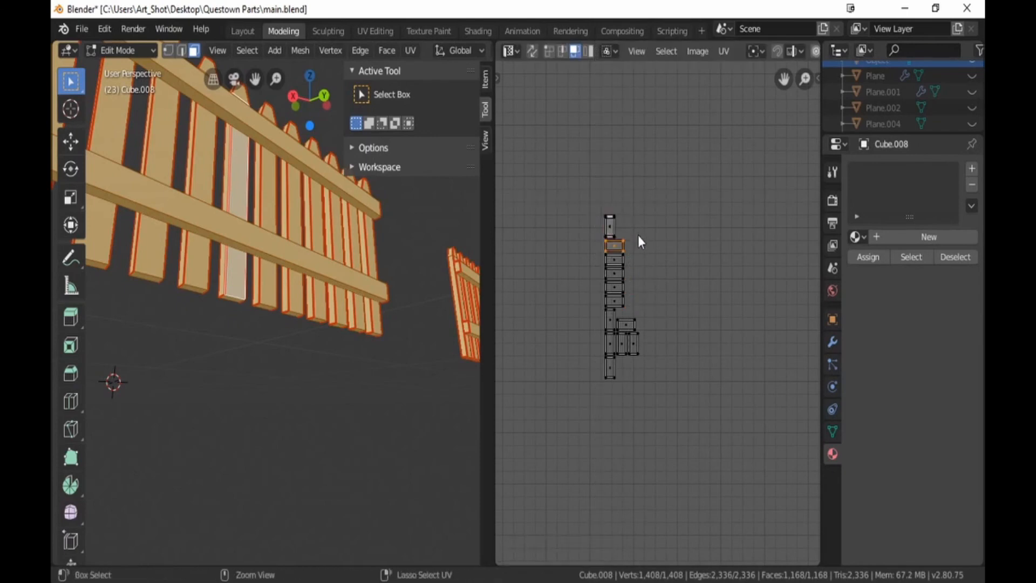
key(g)
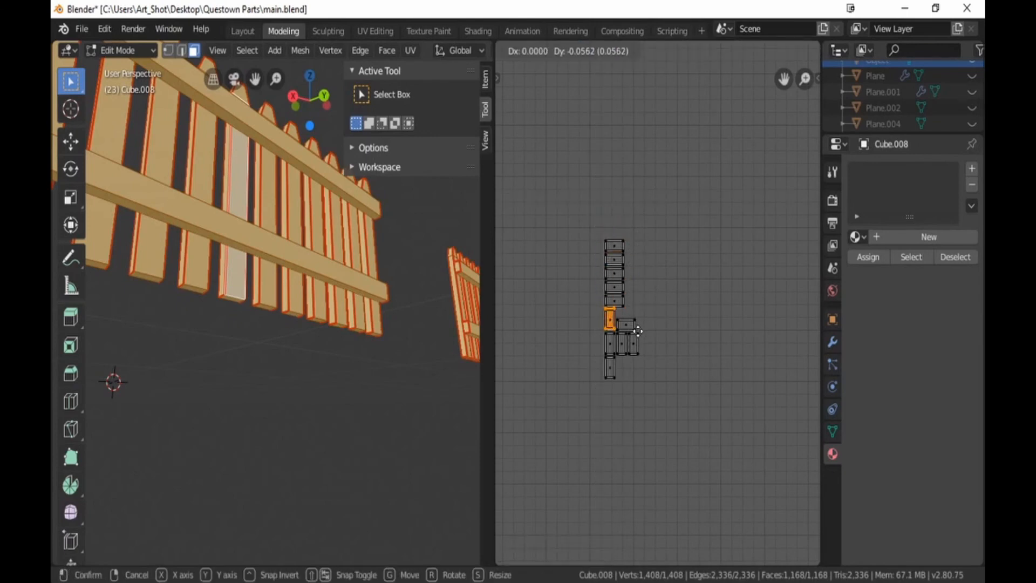
click(637, 330)
Step: Move the upright stack down the left column onto its two remaining upright islands
key(b)
drag(599, 315, 612, 347)
key(g)
click(612, 348)
key(b)
key(g)
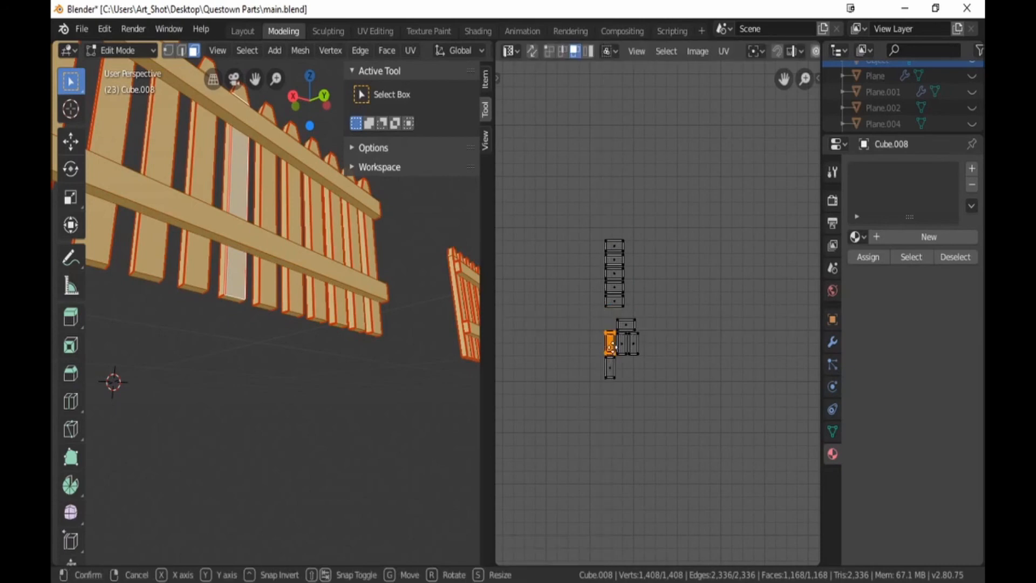
click(611, 371)
Step: Move the stack onto the neighbouring upright island, then along X onto the last upright one
key(g)
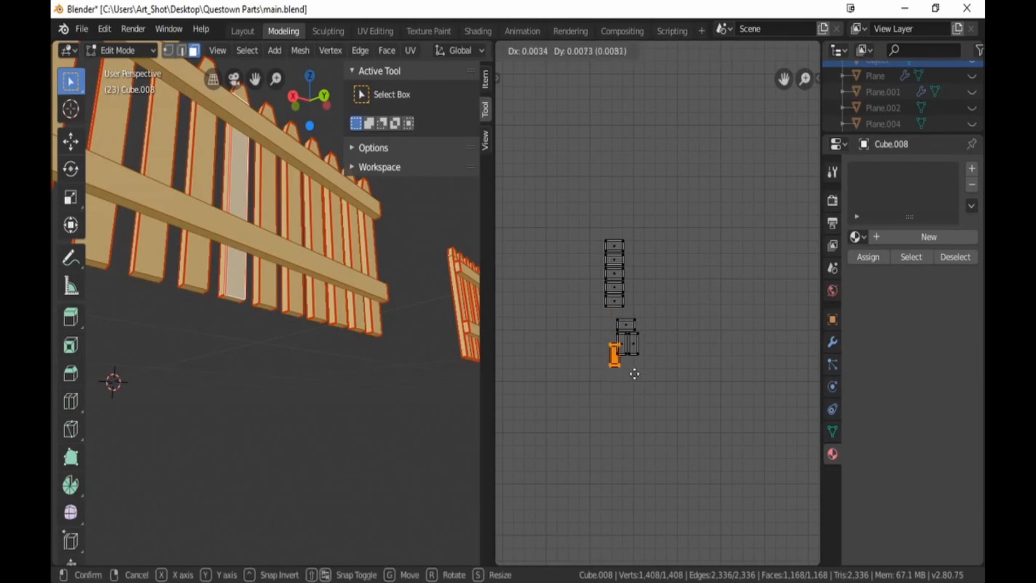
click(641, 362)
key(b)
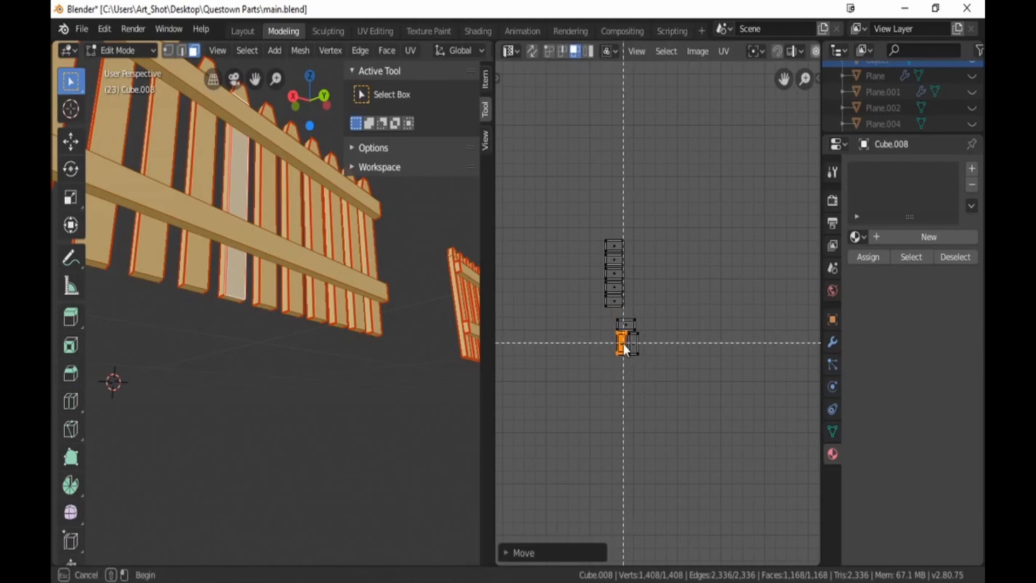
drag(610, 335, 642, 350)
key(g)
key(x)
click(635, 356)
Step: Rotate the stacked upright islands by 90° and place them on the separate horizontal island just above
text(br)
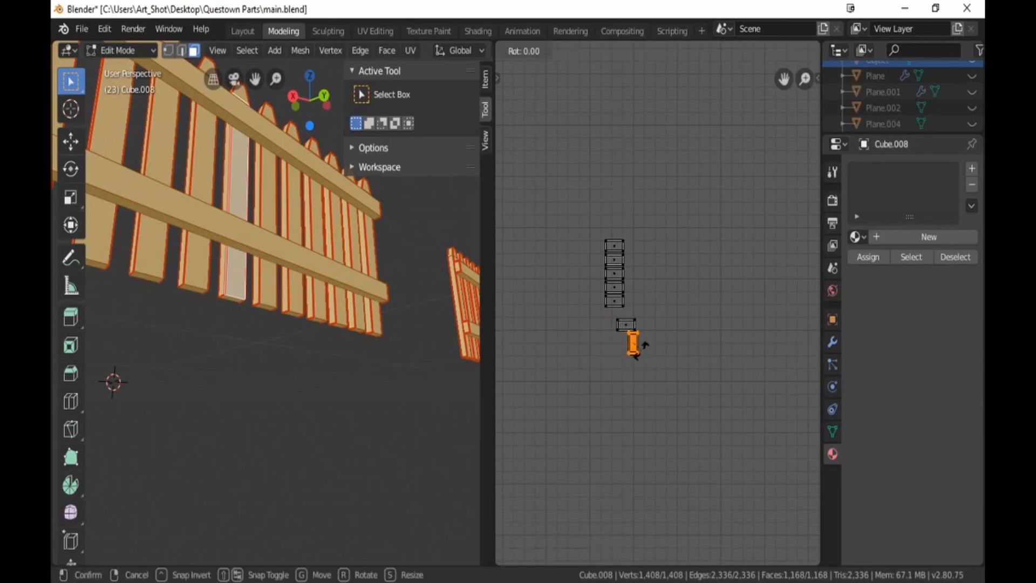
text(90)
key(Return)
key(g)
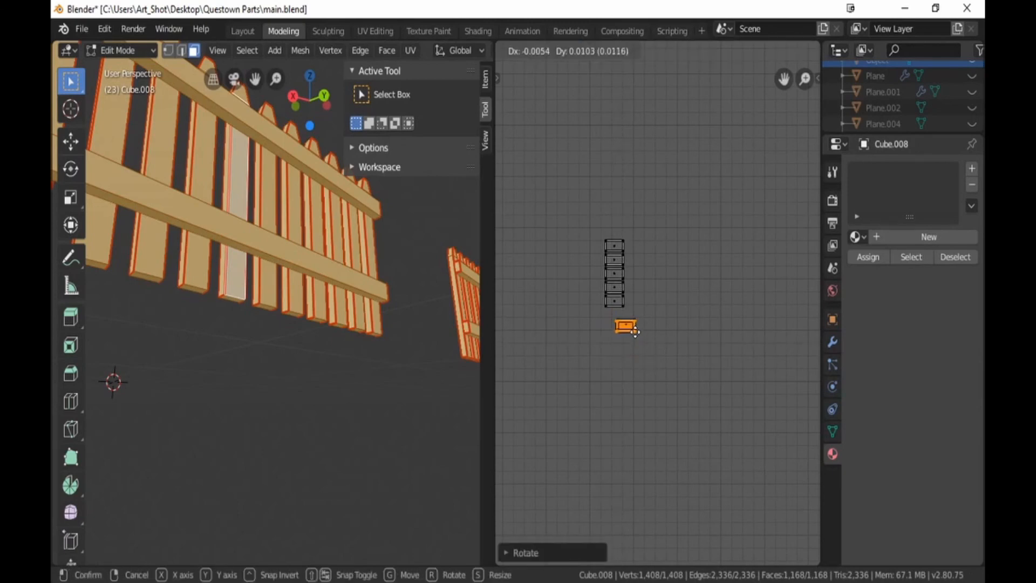
click(635, 332)
Step: Move the rotated stack onto the two lowest islands of the horizontal column
key(b)
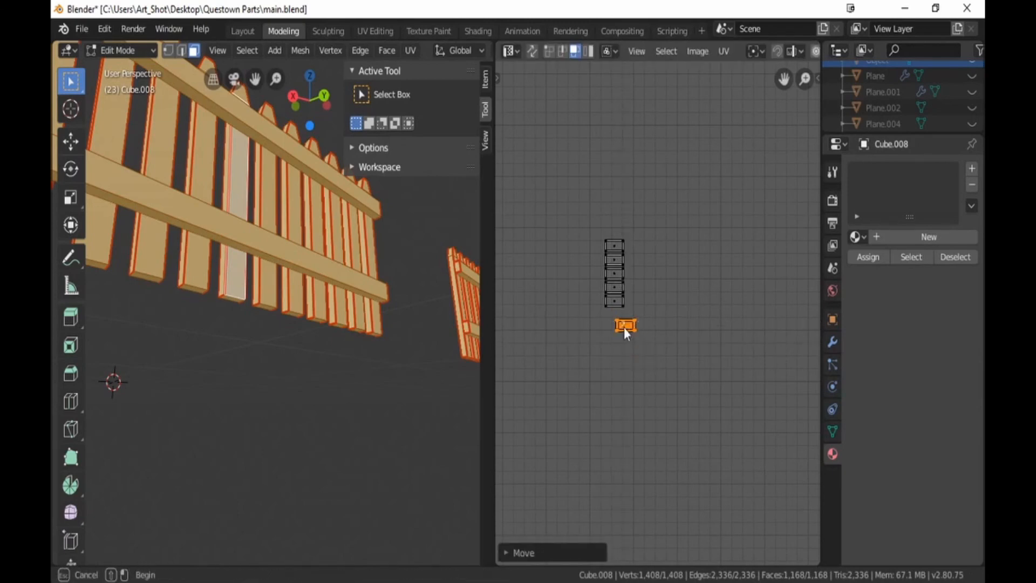
drag(623, 323, 633, 334)
key(g)
click(613, 303)
key(b)
mouse_move(611, 300)
mouse_down()
mouse_move(619, 309)
mouse_move(619, 296)
mouse_up()
key(g)
click(611, 287)
Step: Move the growing stack up onto the remaining three horizontal islands, one after another
key(b)
key(g)
click(617, 281)
key(b)
key(g)
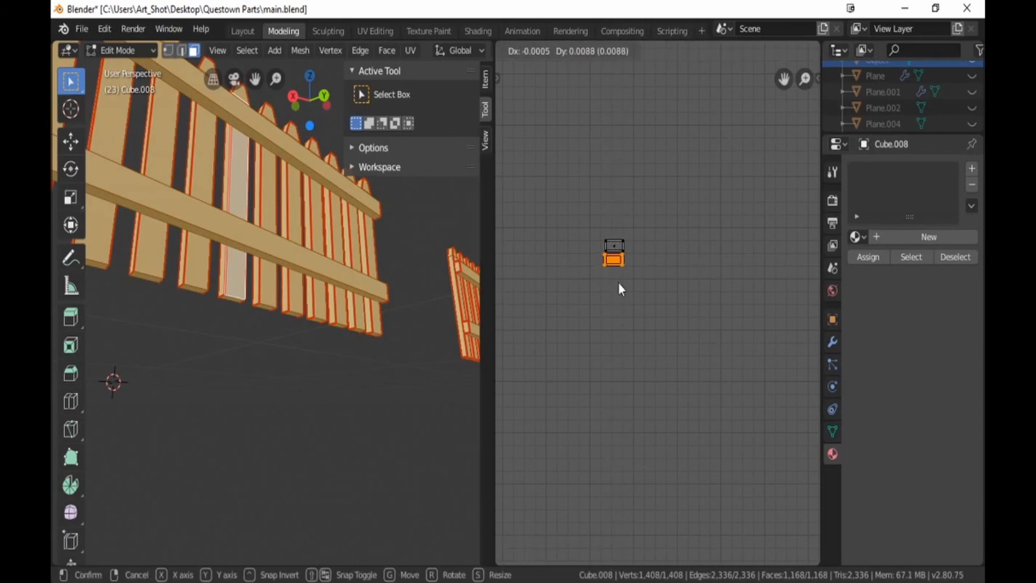
click(611, 259)
key(b)
drag(610, 258, 622, 290)
key(g)
click(622, 274)
key(b)
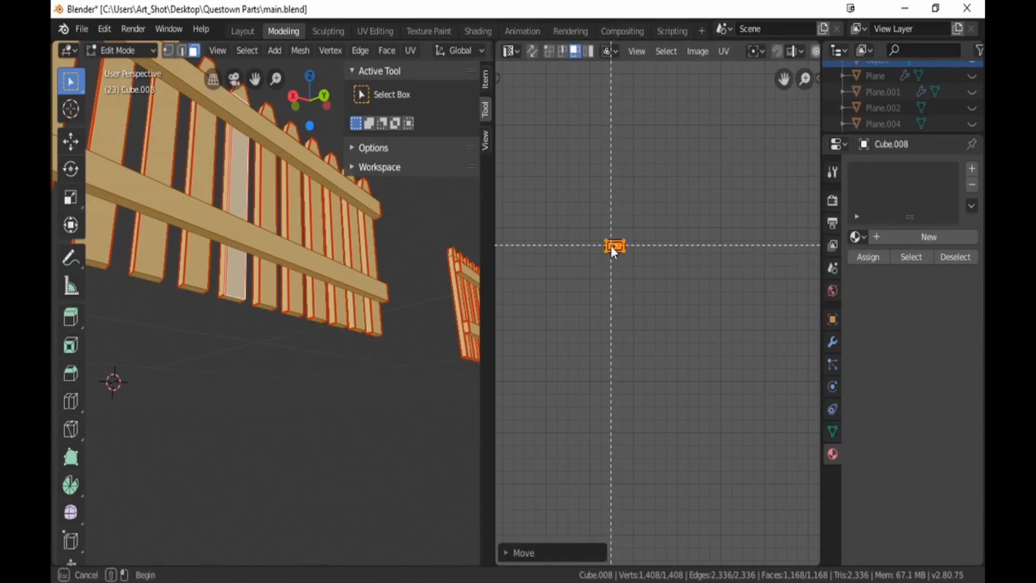
Step: Select the complete stack of small islands, pin it and move it outside the grid to the left
drag(611, 245, 616, 344)
scroll(616, 344, down, 6)
key(p)
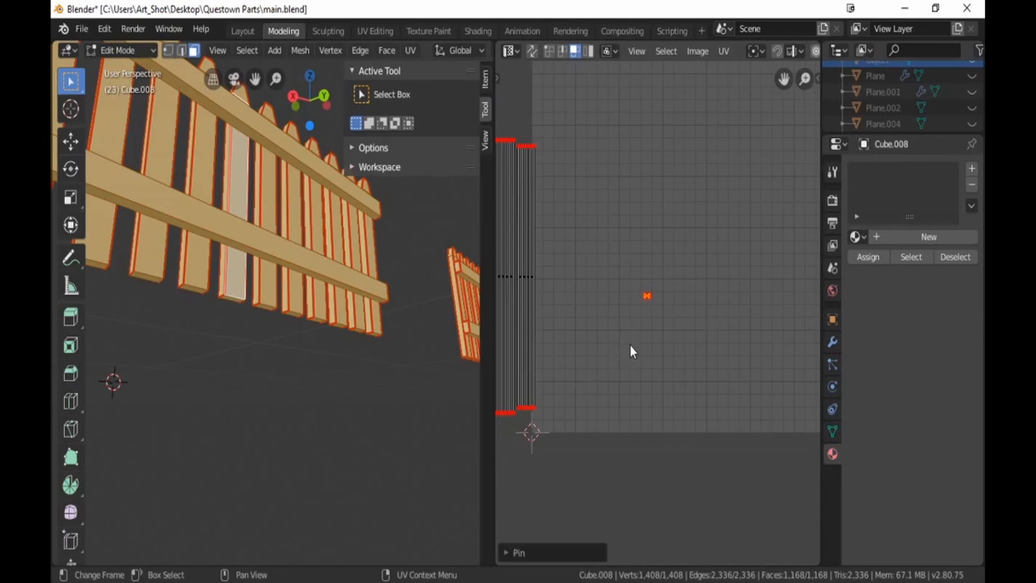
scroll(630, 345, down, 5)
key(g)
click(547, 220)
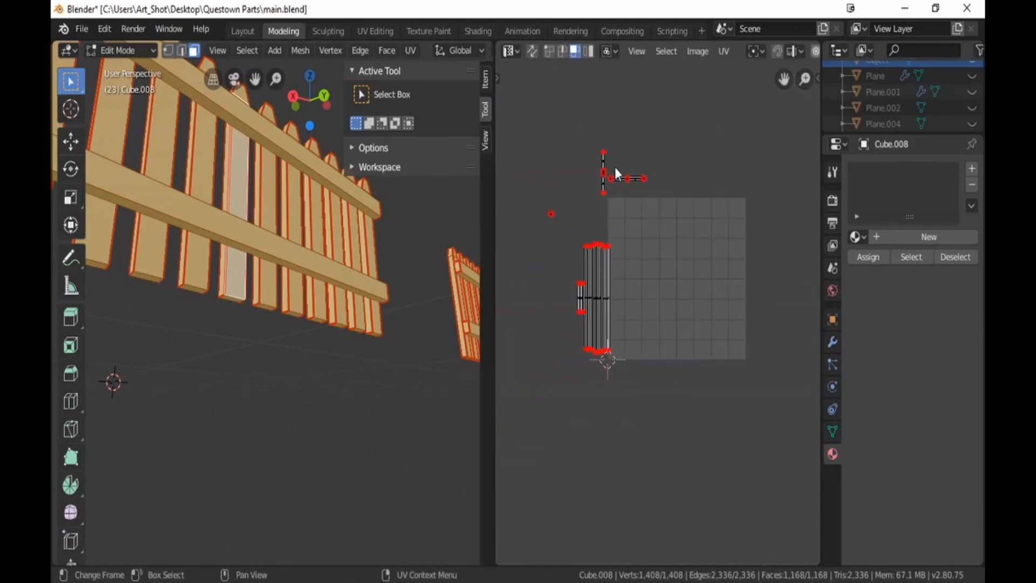
Step: Scale the pinned horizontal rail group to nearly the grid's width and place it along the grid's upper edge
key(b)
drag(606, 158, 660, 198)
key(g)
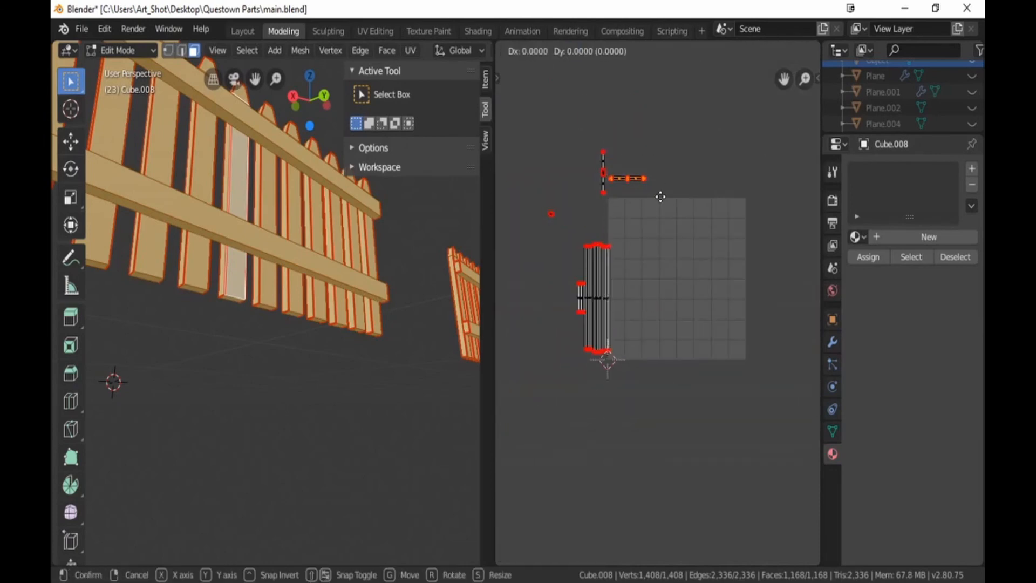
click(705, 248)
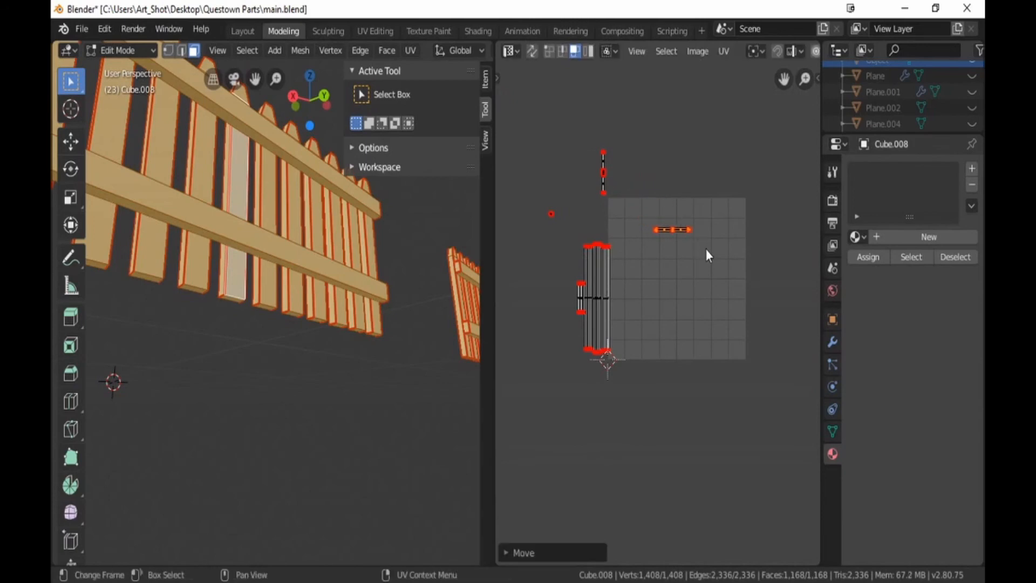
key(s)
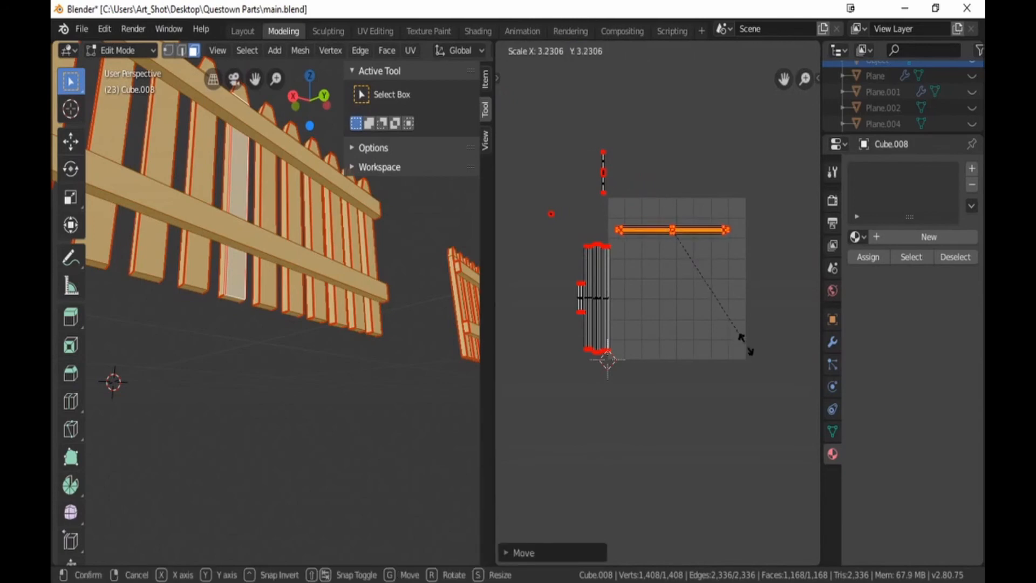
click(758, 360)
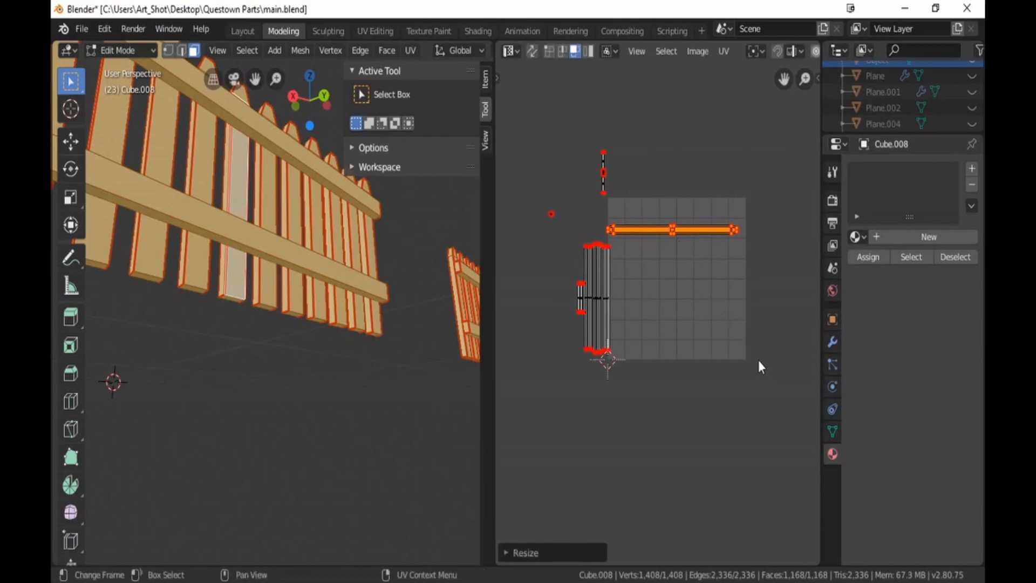
key(g)
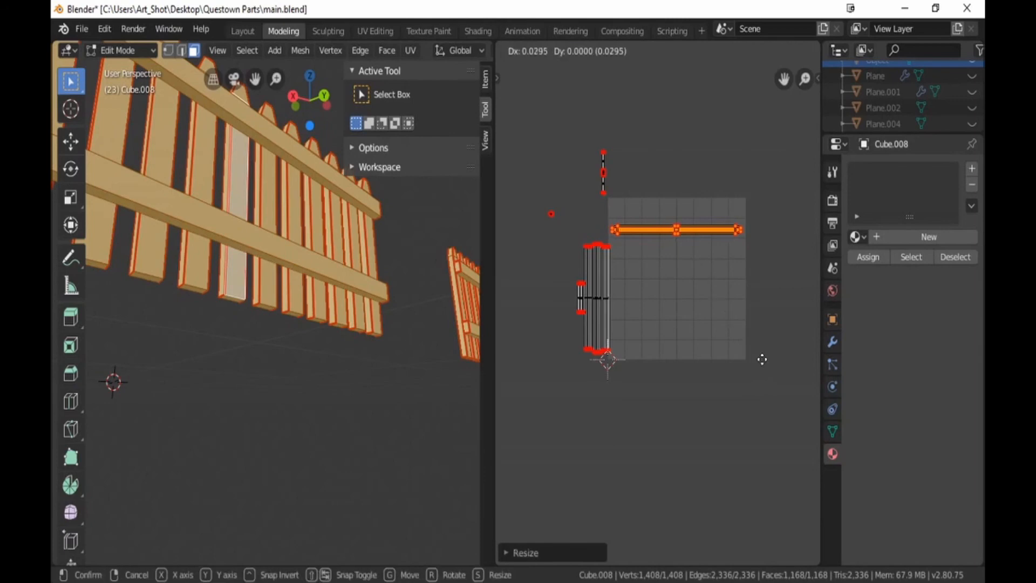
click(762, 340)
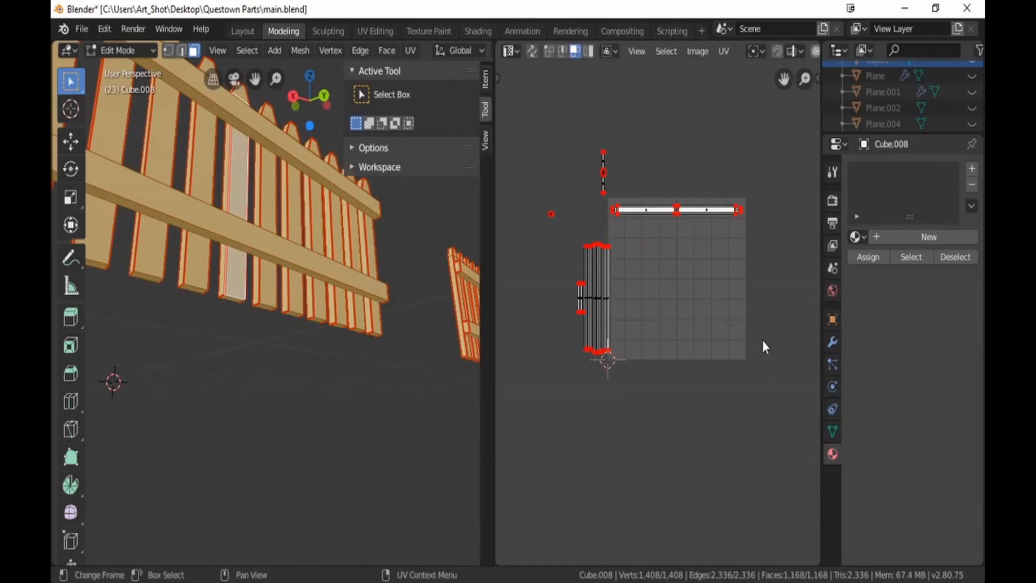
Step: Rotate the pinned vertical rail group by 90°, scale it to nearly the grid's width and place it beneath the first rail group
key(b)
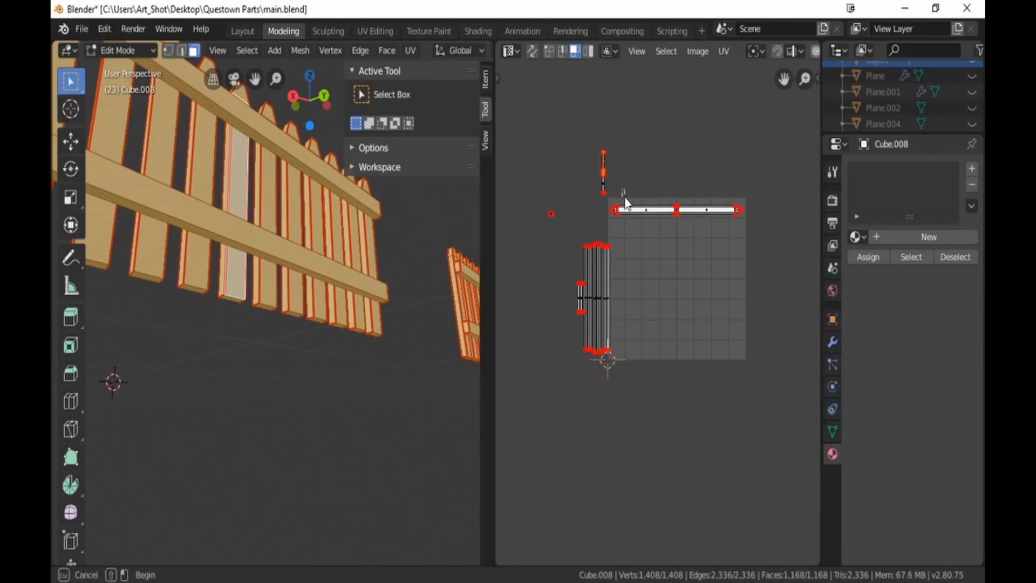
drag(583, 145, 612, 199)
text(r90)
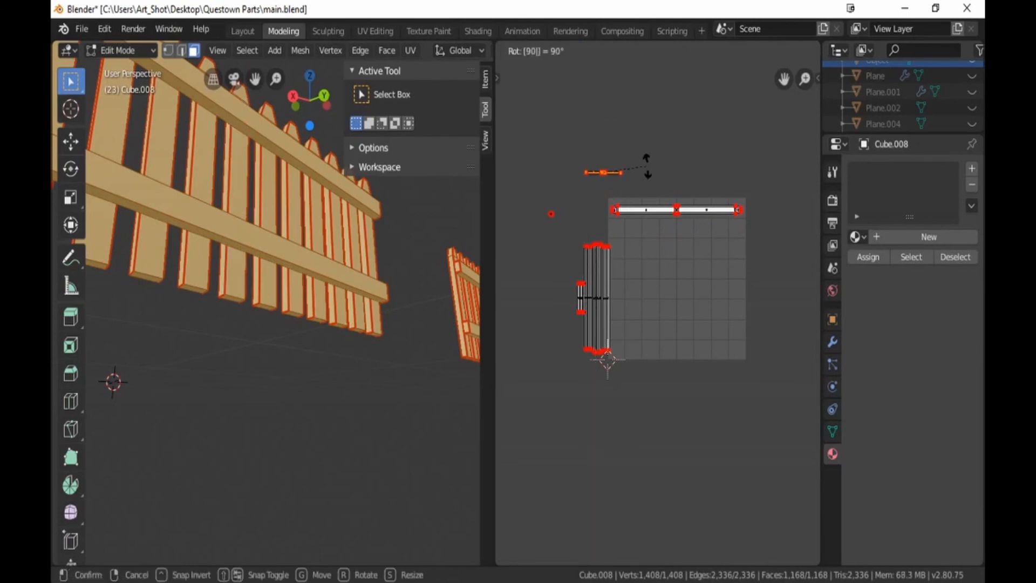
key(Return)
key(s)
click(760, 106)
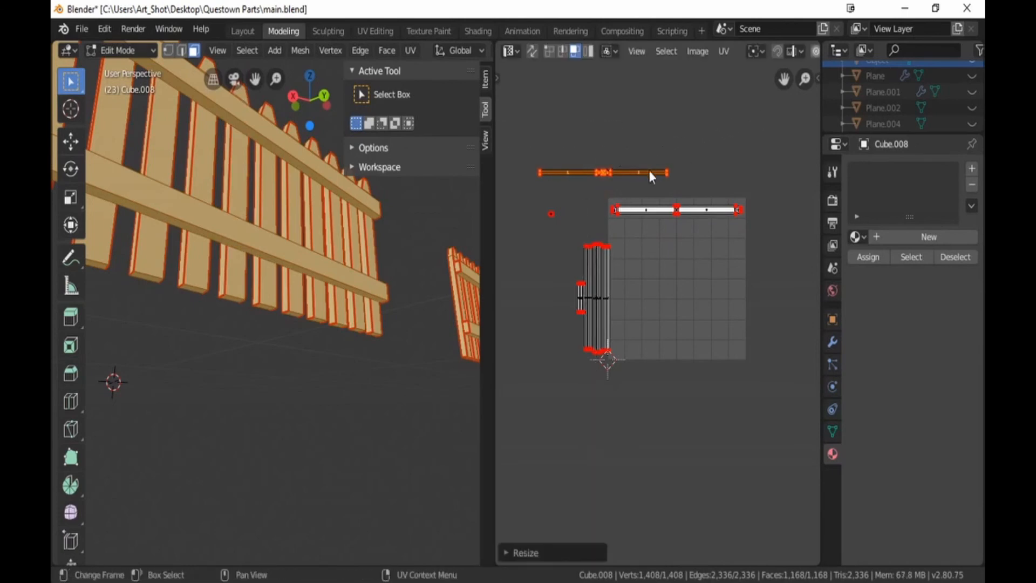
key(g)
click(720, 224)
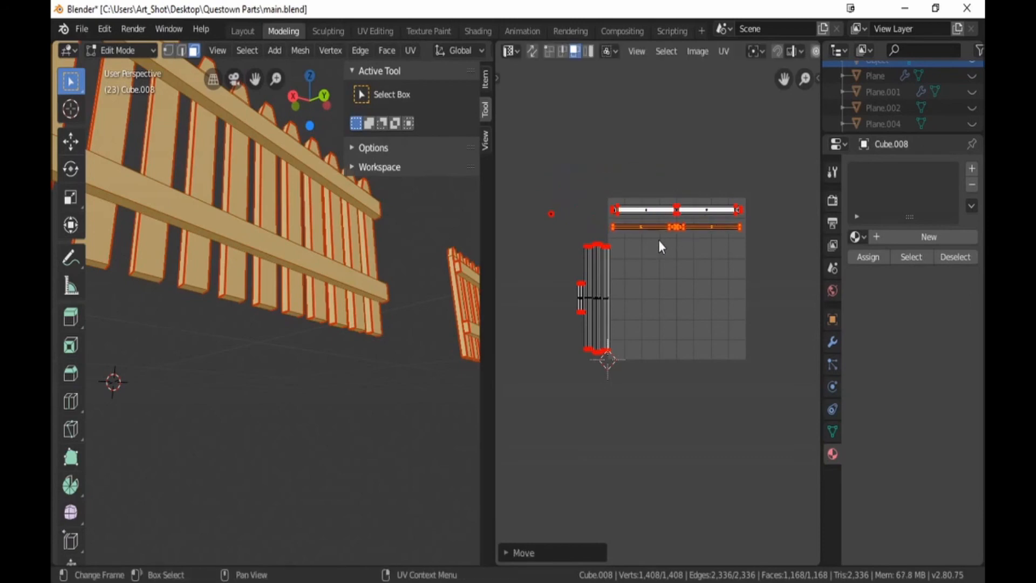
Step: Select the tall and medium-length plank groups and move them into the right part of the grid
click(625, 173)
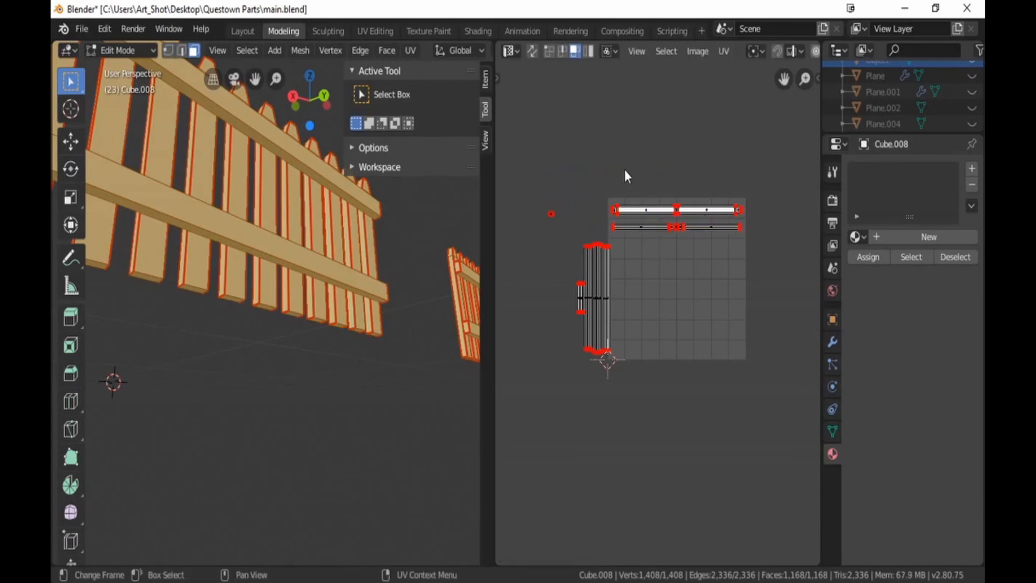
key(b)
drag(560, 234, 614, 406)
key(g)
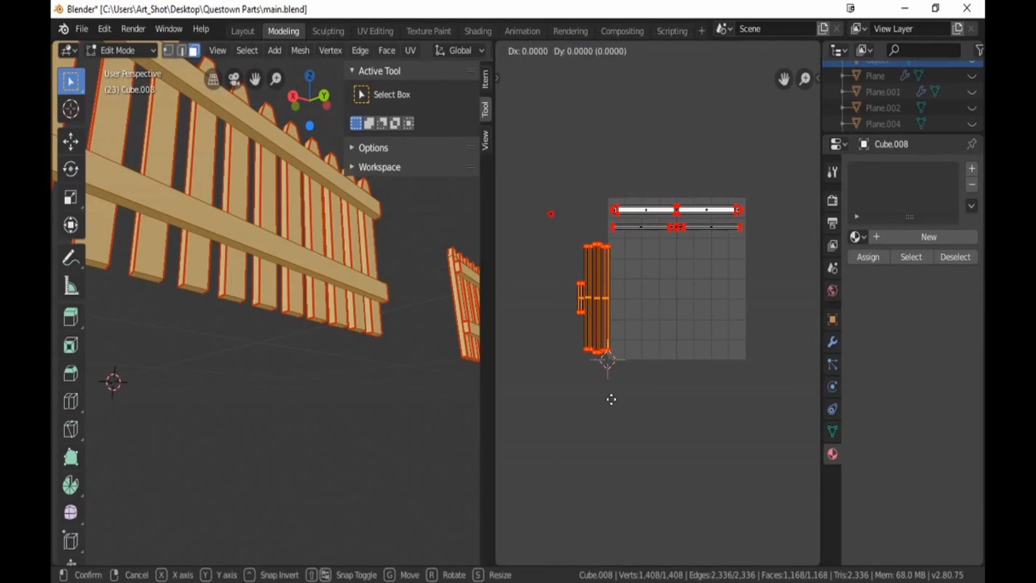
click(735, 393)
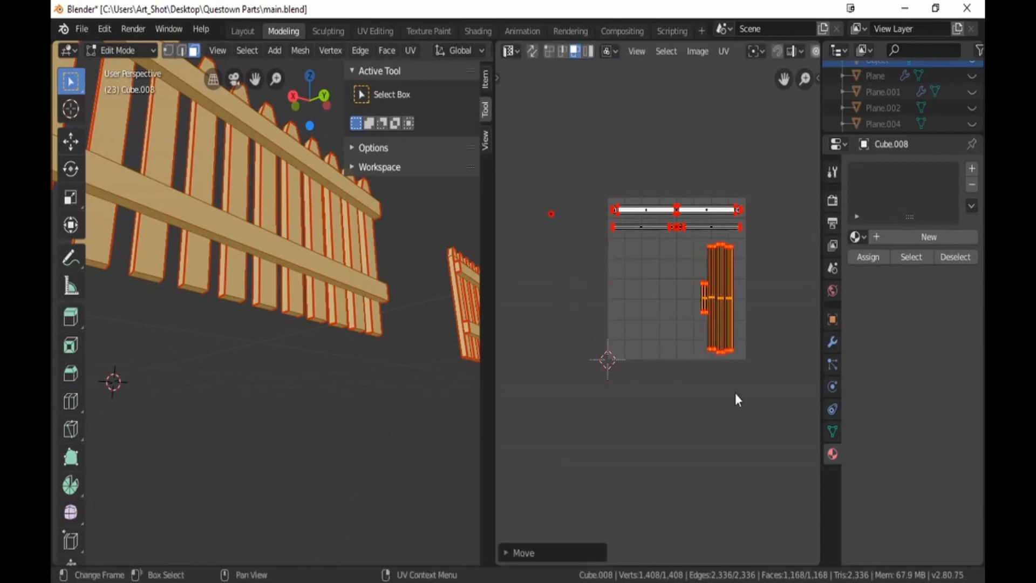
Step: Move the stack of small islands into the grid beside the medium-length strips
click(735, 393)
key(g)
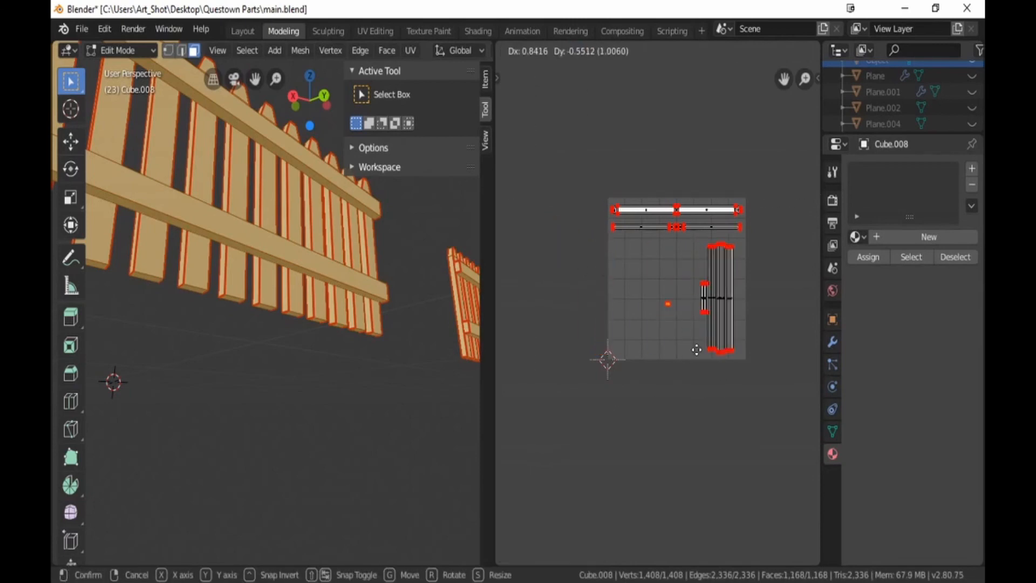
click(720, 351)
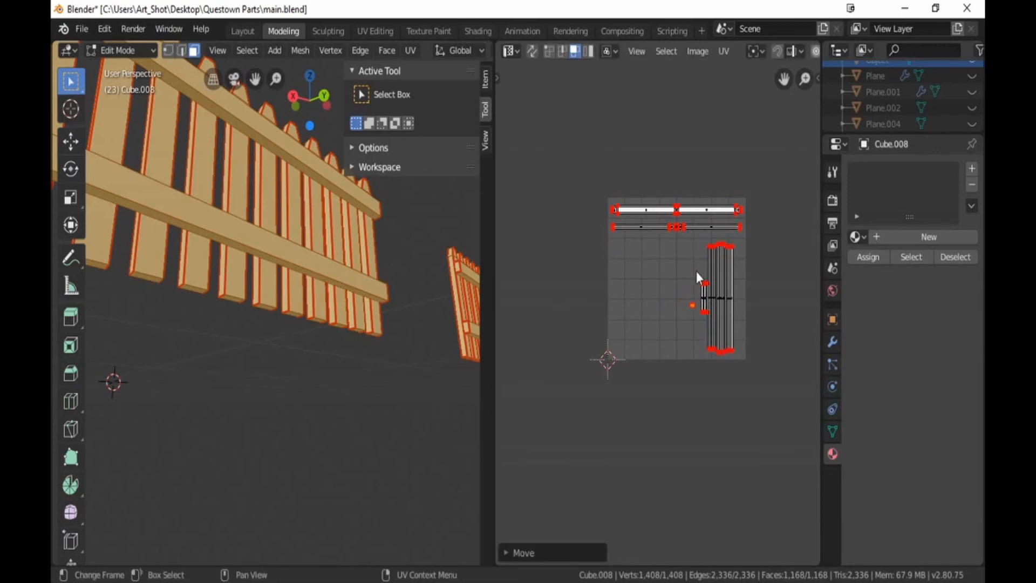
Step: Select the plank groups together with the small stack and move them closer to the grid's lower-right corner
drag(696, 271, 742, 357)
key(g)
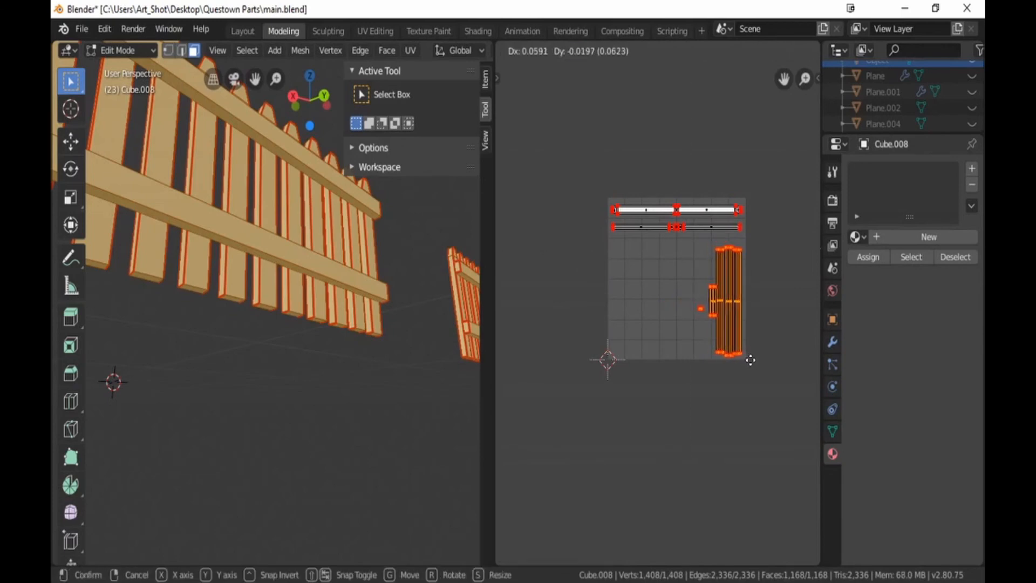
click(750, 359)
Step: Deselect the plank groups, keep only the small island stack selected and move it directly beneath the medium-length strips
key(b)
middle_drag(705, 239, 757, 362)
key(g)
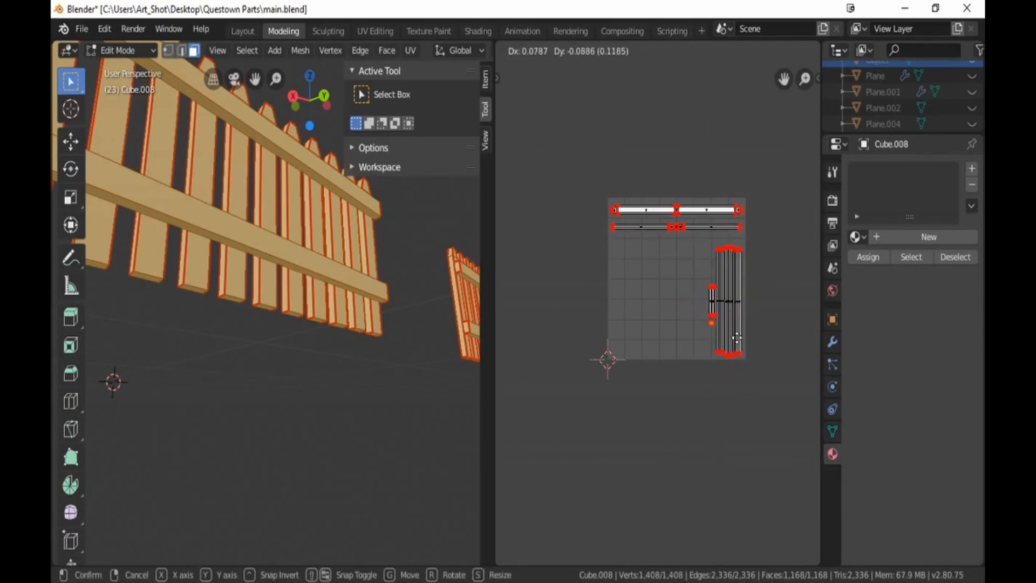
click(740, 341)
Step: Select both horizontal rail groups, rotate them about 57° into a steep diagonal and scale them up slightly
key(b)
drag(581, 174, 744, 234)
key(r)
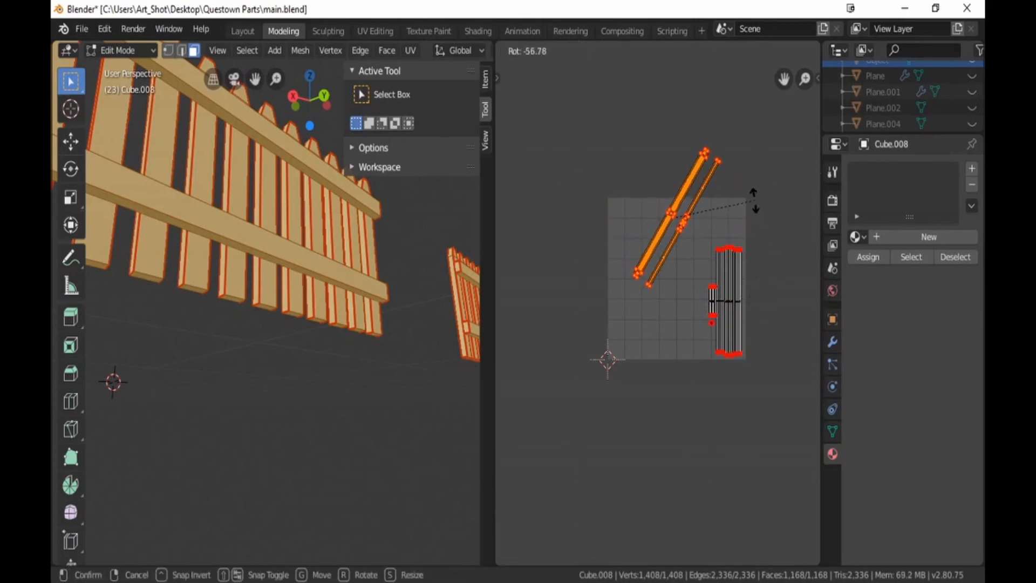
click(753, 199)
key(s)
click(745, 274)
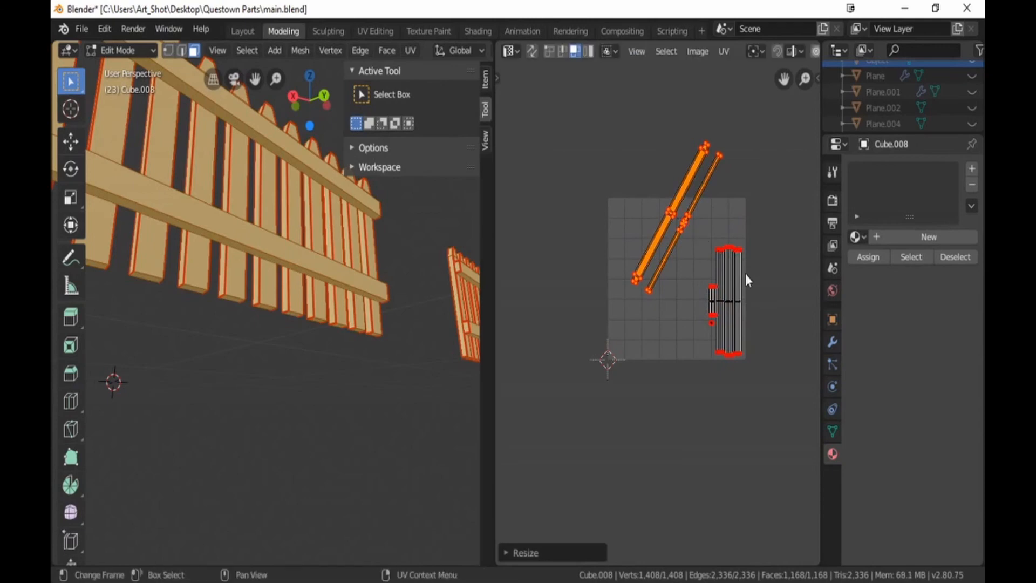
Step: Move the diagonal rail groups down into the UV grid and enlarge them to span nearly its full height
key(g)
click(733, 334)
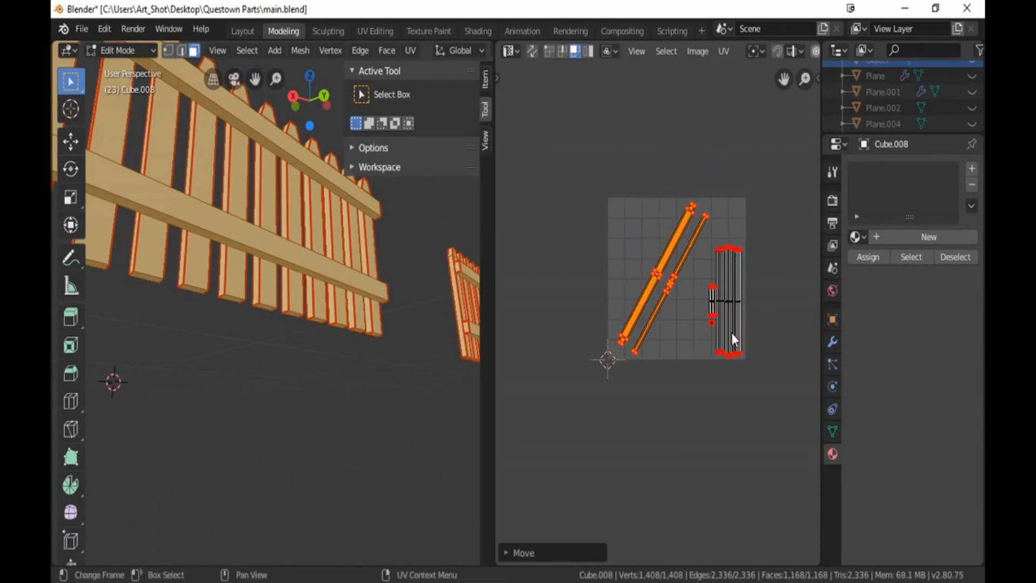
key(s)
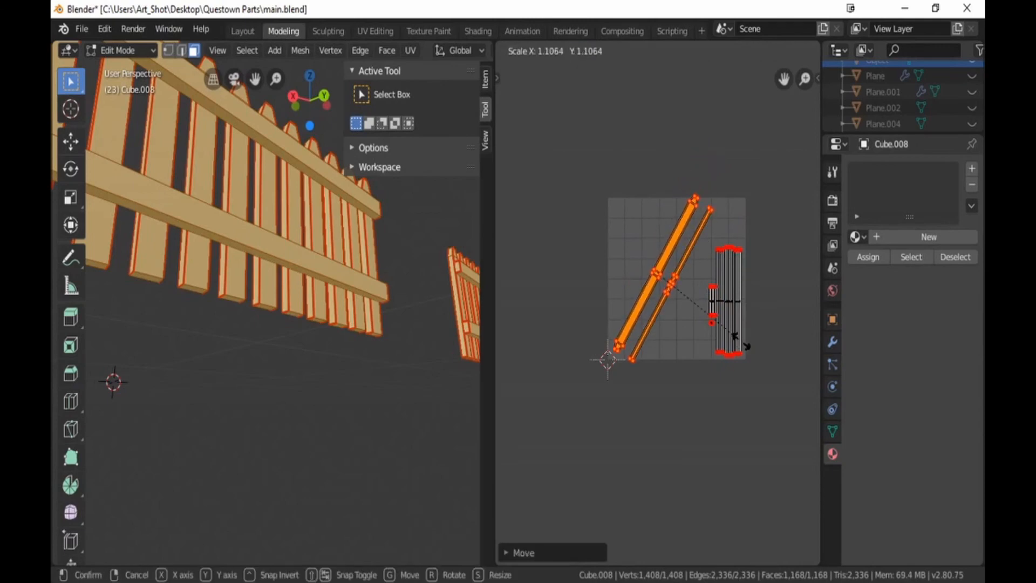
click(742, 343)
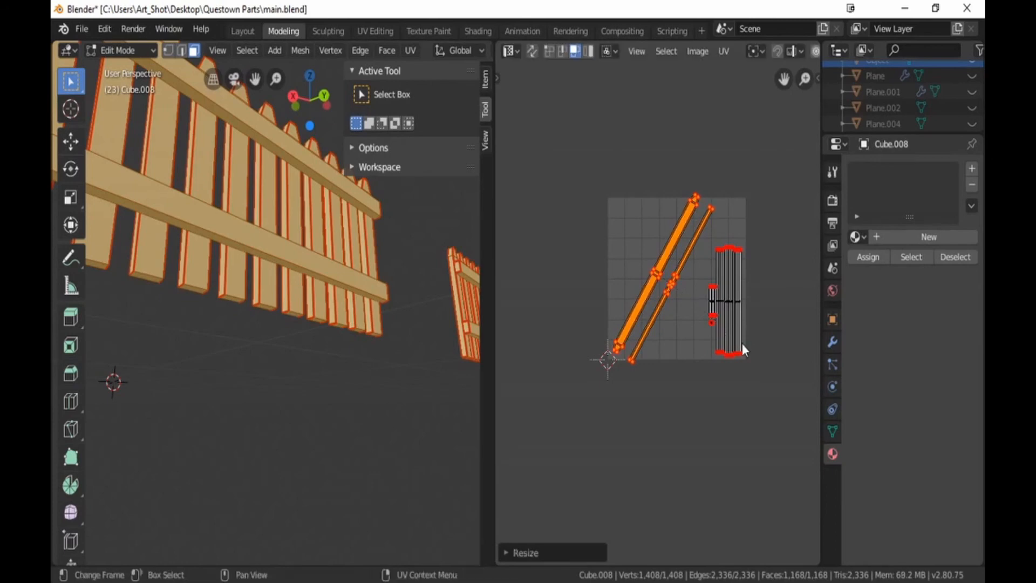
key(g)
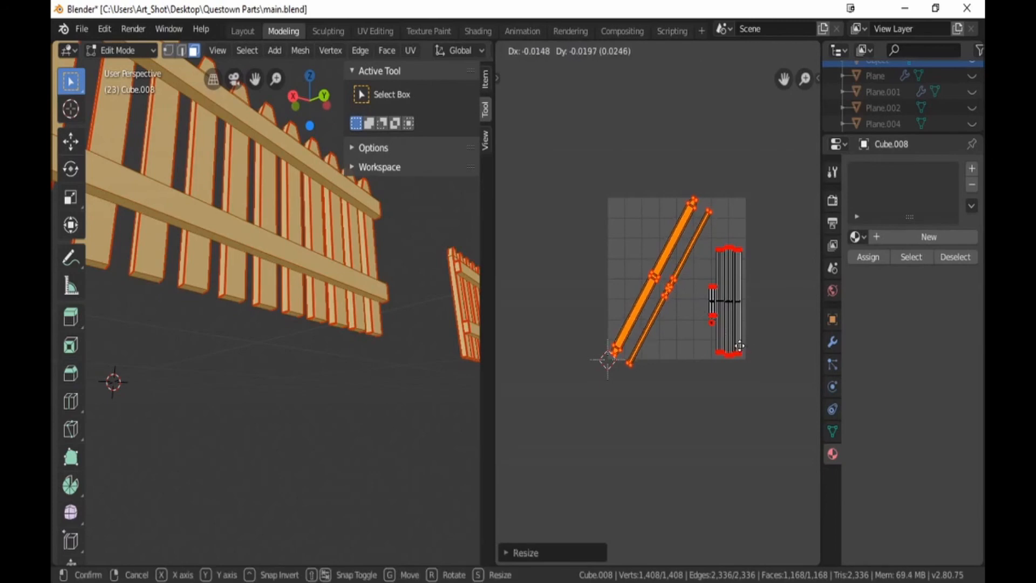
click(739, 347)
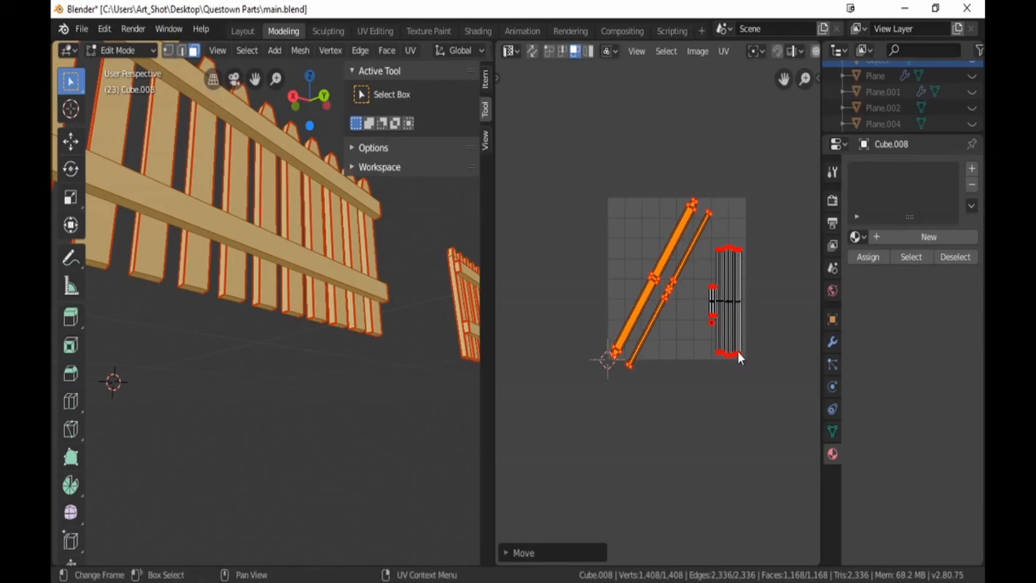
Step: Deselect the thick rail group and move the thin one up and away from it so it fits inside the grid
key(b)
drag(691, 201, 633, 244)
key(b)
middle_drag(629, 259, 662, 321)
key(b)
middle_drag(605, 318, 618, 374)
key(g)
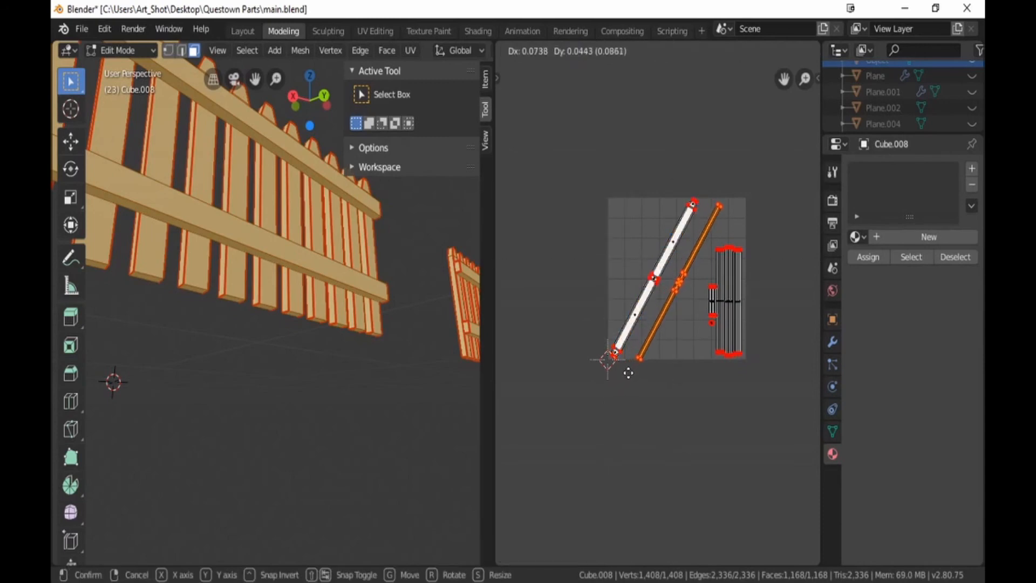
click(625, 382)
Step: Deselect the UV islands and save the main.blend file
click(610, 414)
scroll(580, 307, up, 3)
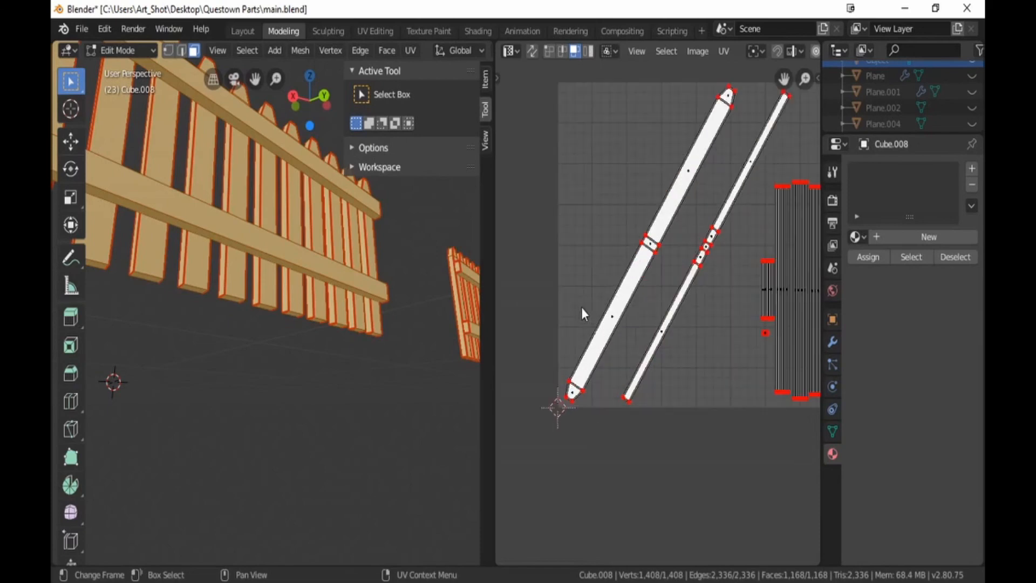
scroll(582, 302, down, 1)
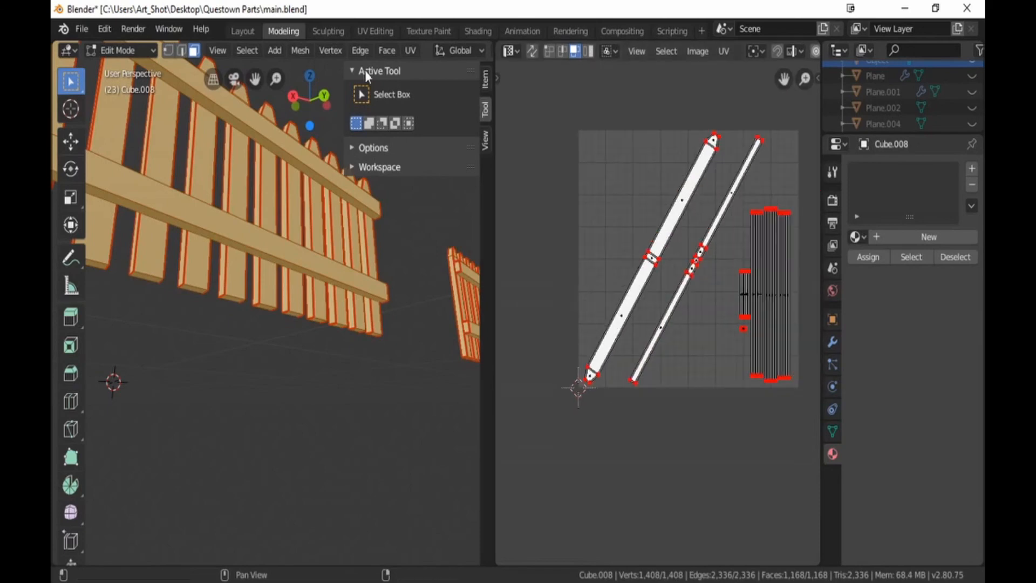
click(82, 28)
click(115, 134)
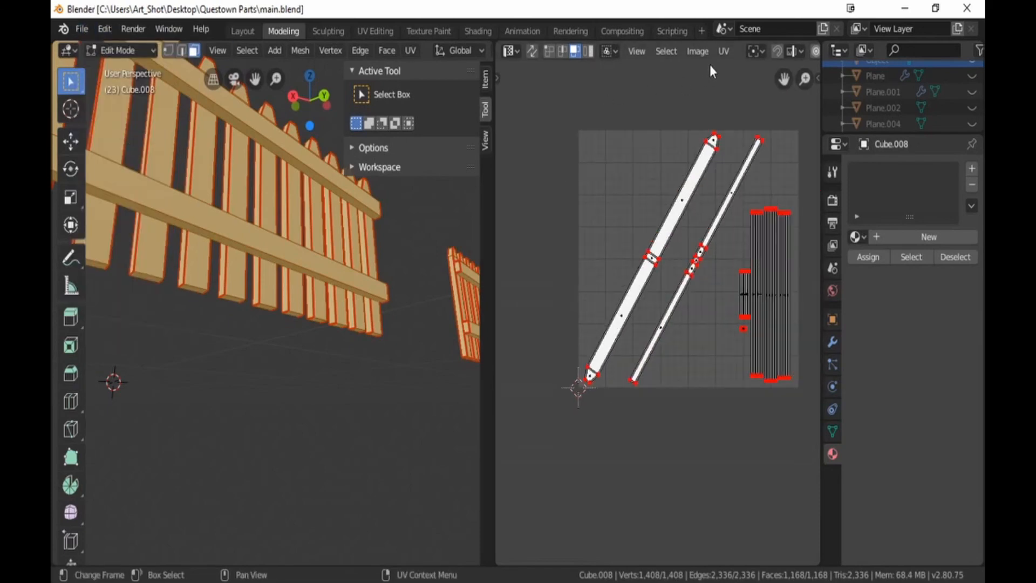
Step: Export the fence's UV layout with All UVs enabled as FarmFence.png in the Questown Parts folder
click(723, 51)
click(749, 412)
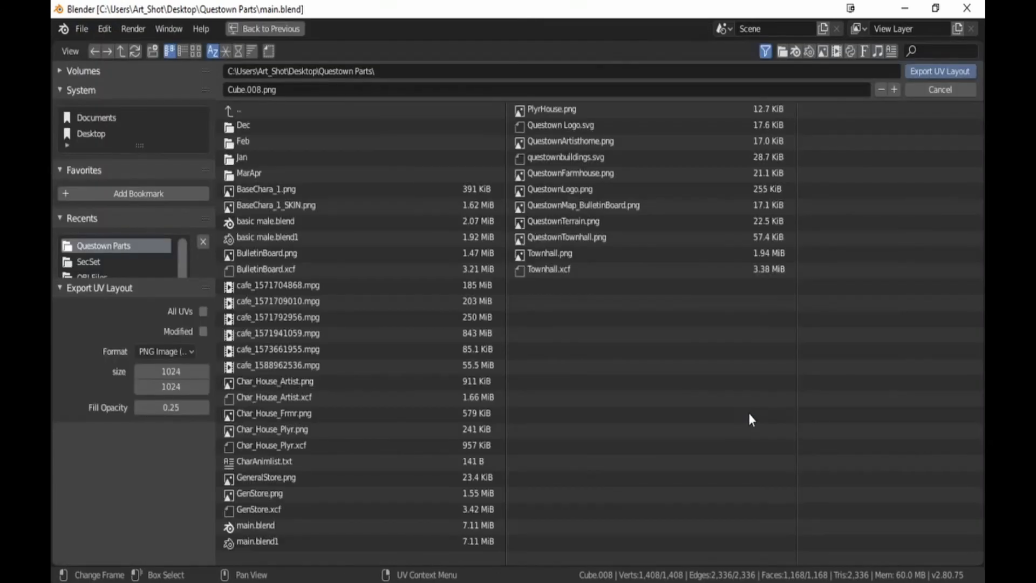
click(203, 312)
click(258, 89)
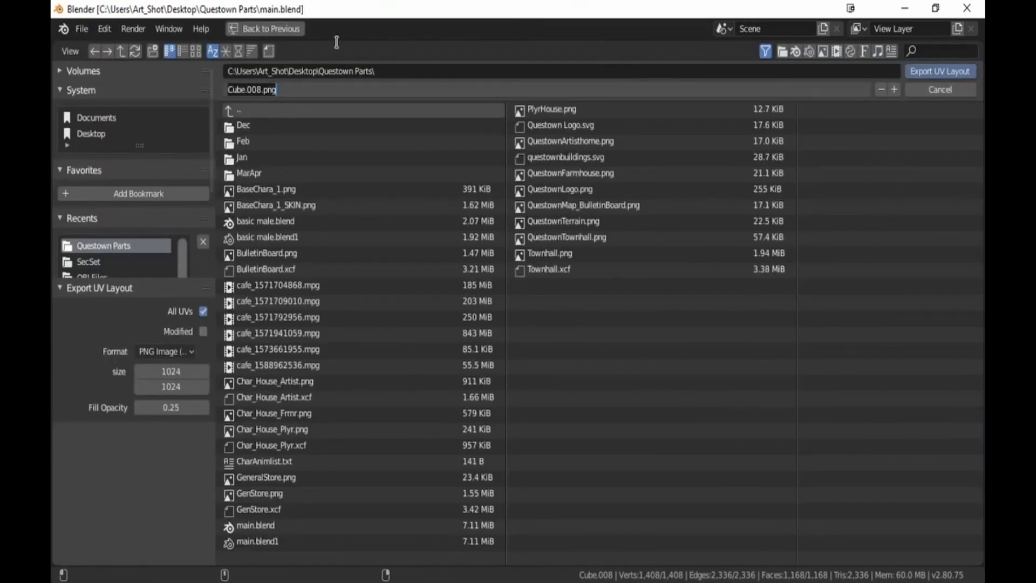
key(shift+Left)
key(shift+Left)
key(shift+Left)
key(shift+Left)
text(FarmFence)
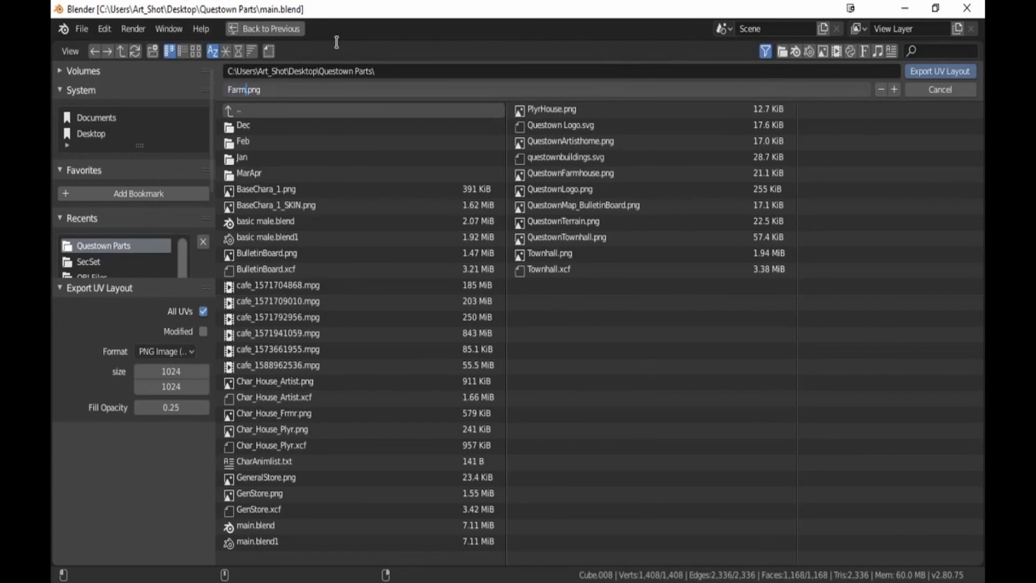
key(Return)
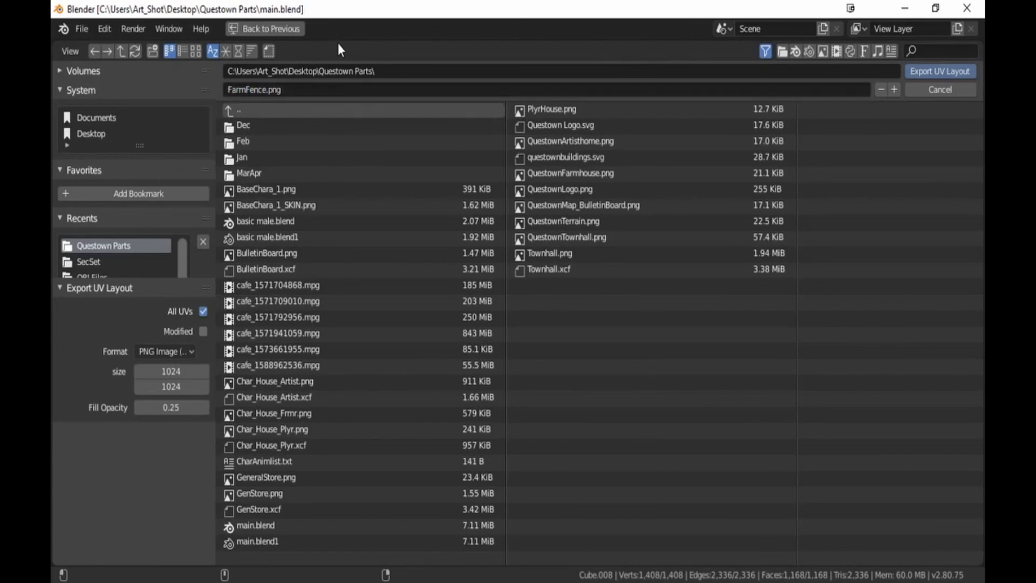
click(921, 90)
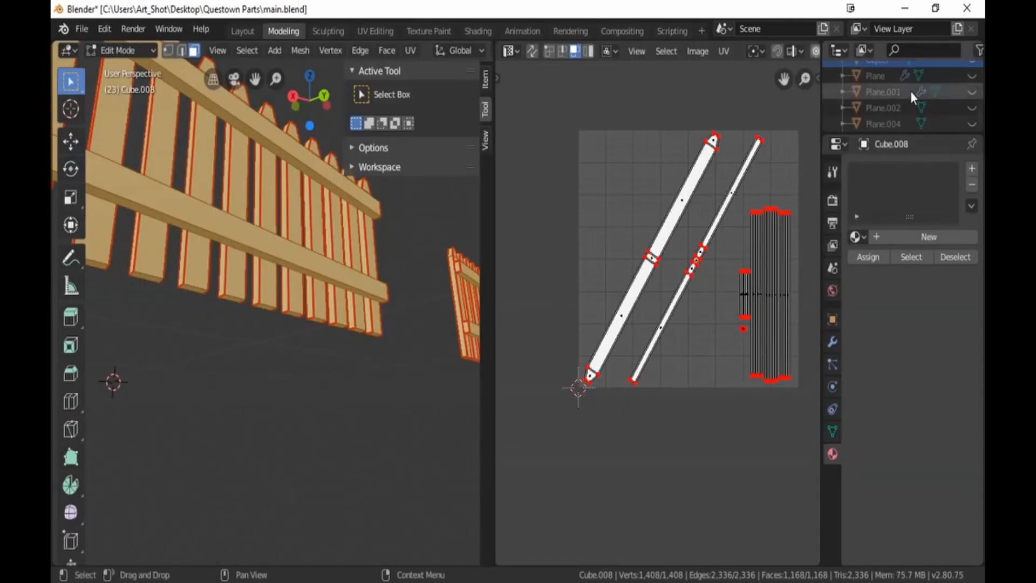
Step: Leave the fence mesh, open the brown farm field object in Edit Mode and deselect its UV islands
key(Tab)
scroll(410, 241, down, 6)
click(264, 192)
key(Tab)
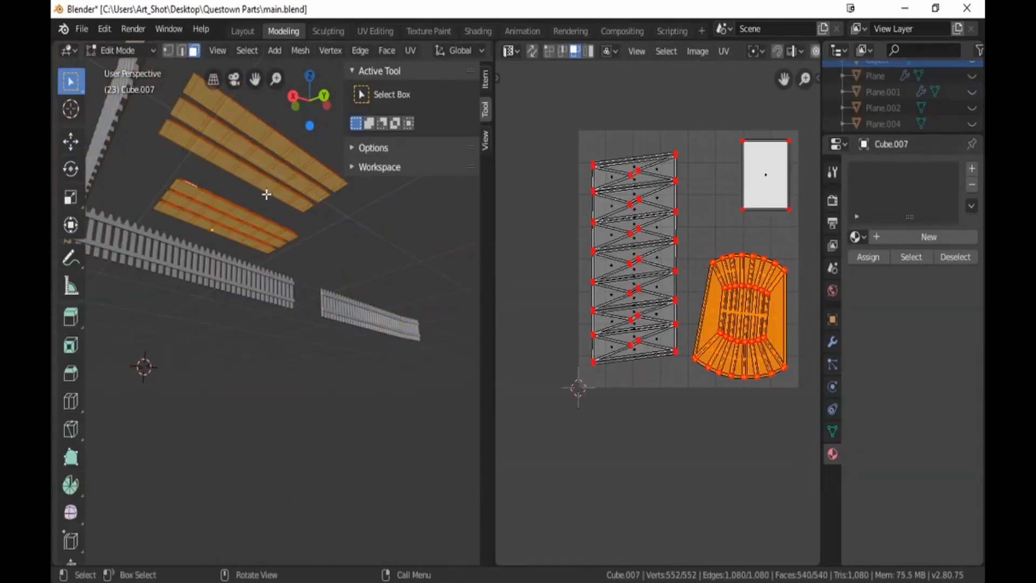
click(550, 219)
Step: Export the farm field's UV layout as FarmField.png in the Questown Parts folder
click(723, 51)
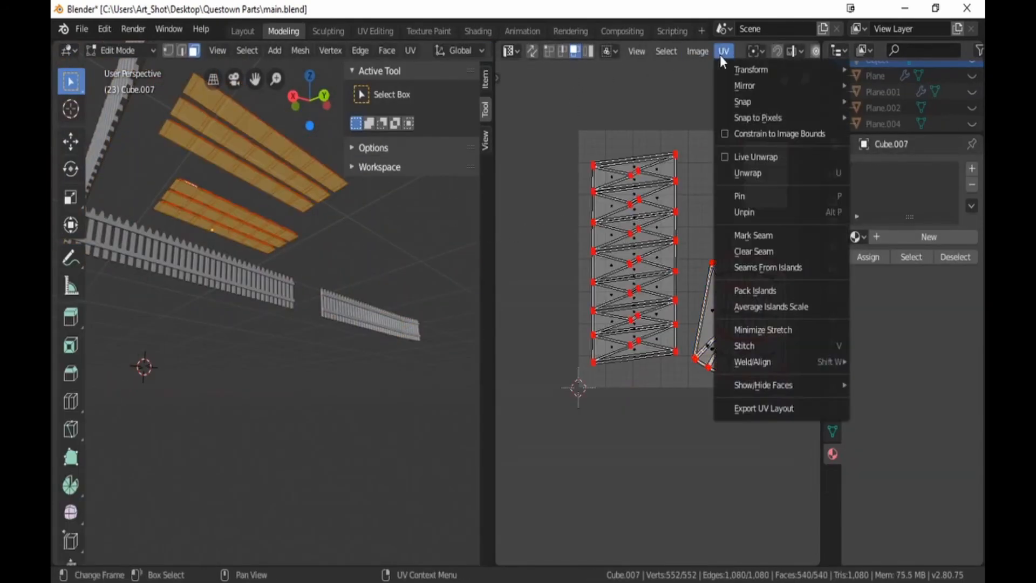
click(751, 409)
click(258, 90)
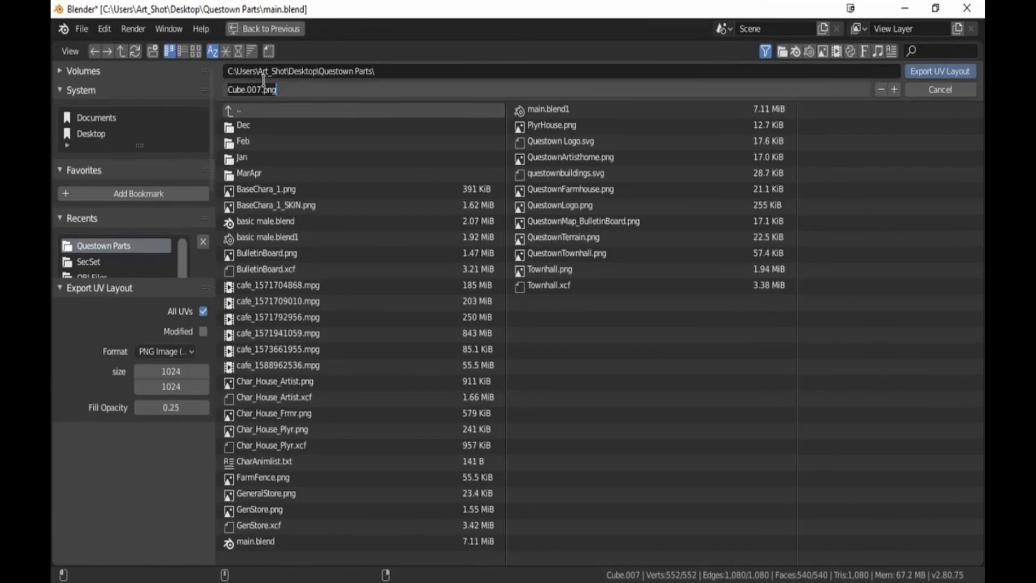
key(shift+Left)
key(shift+Left)
key(shift+Left)
key(shift+Left)
key(shift+Left)
key(shift+Left)
key(shift+Right)
key(shift+Right)
key(shift+Right)
text(FarmField)
key(Return)
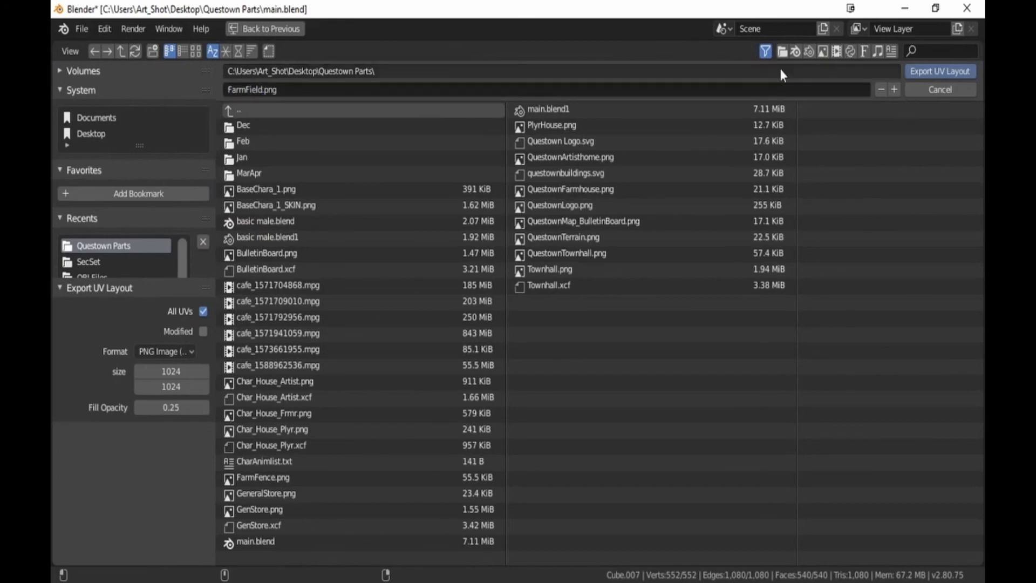
click(913, 69)
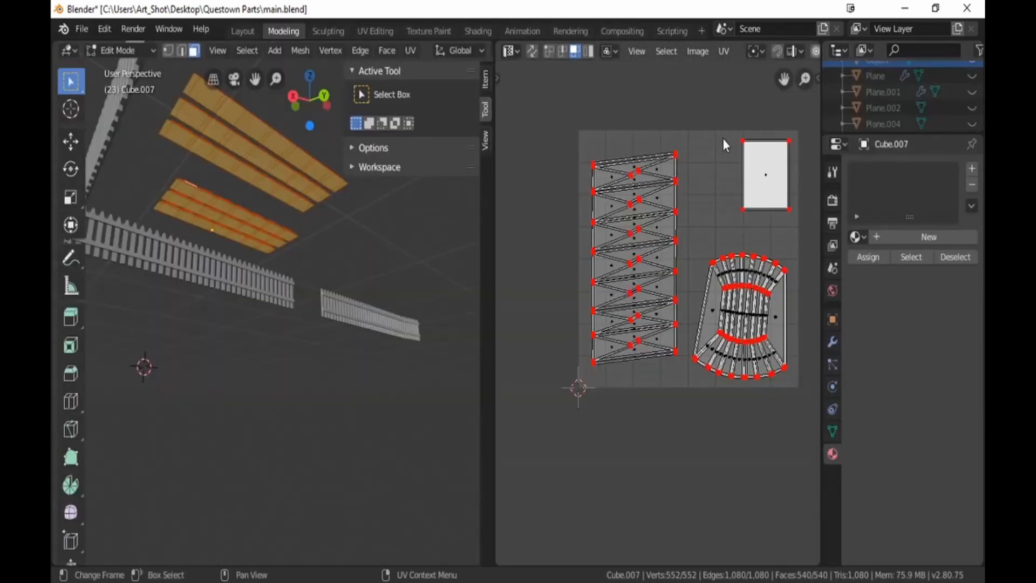